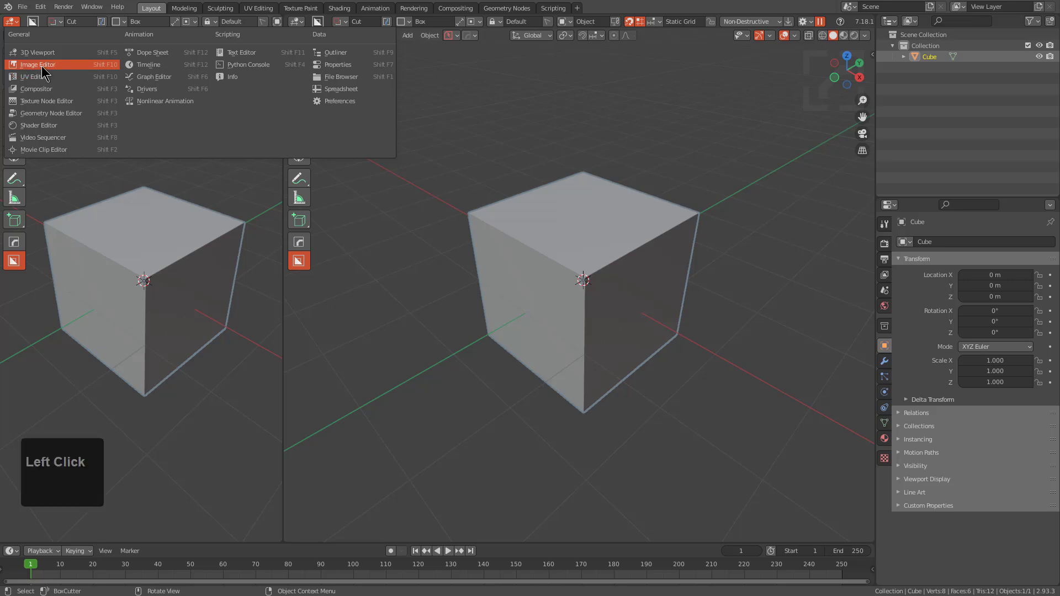
- Open the PureRef knob image in an Image Editor beside the viewport as a close-up modelling reference
left_click_drag(1059, 206, 178, 239)
scroll(178, 238, "up", 6)
scroll(177, 260, "down", 4)
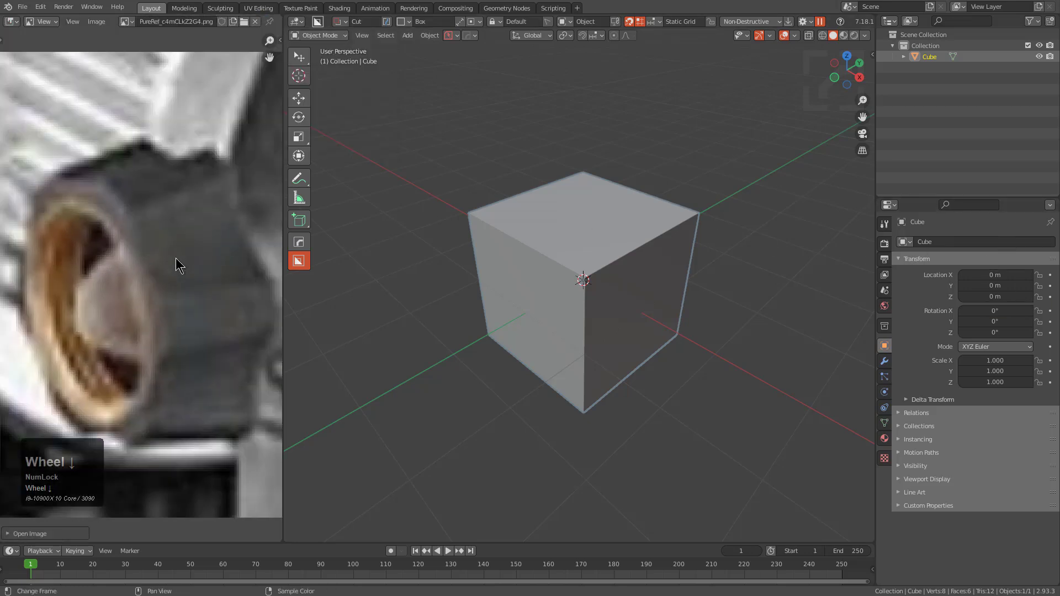
- Delete the default cube from the scene
middle_click_drag(585, 272, 678, 305)
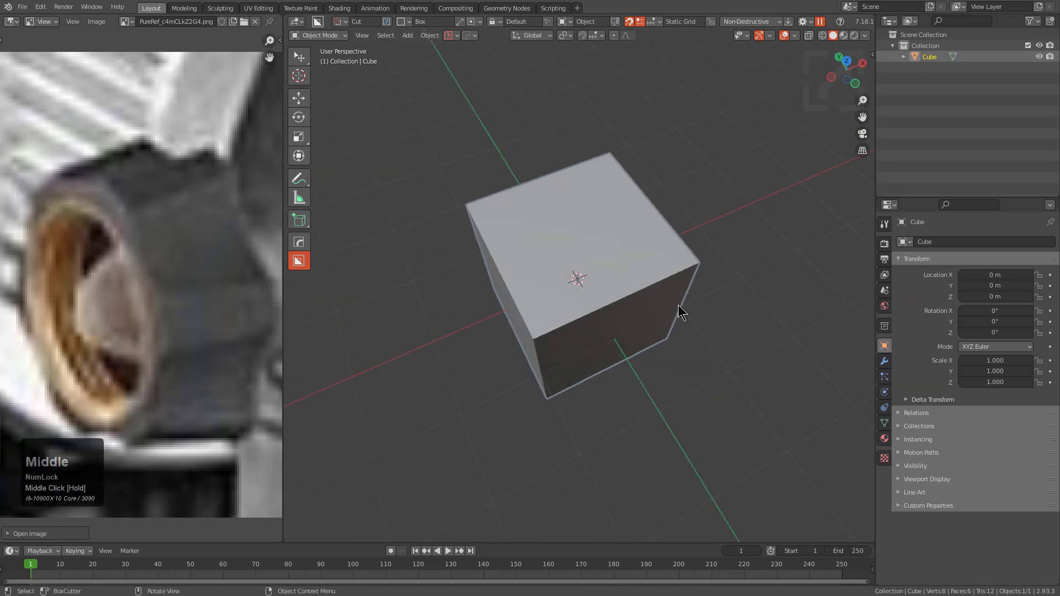
left_click(561, 273)
key("x")
left_click(561, 273)
key("shift+a")
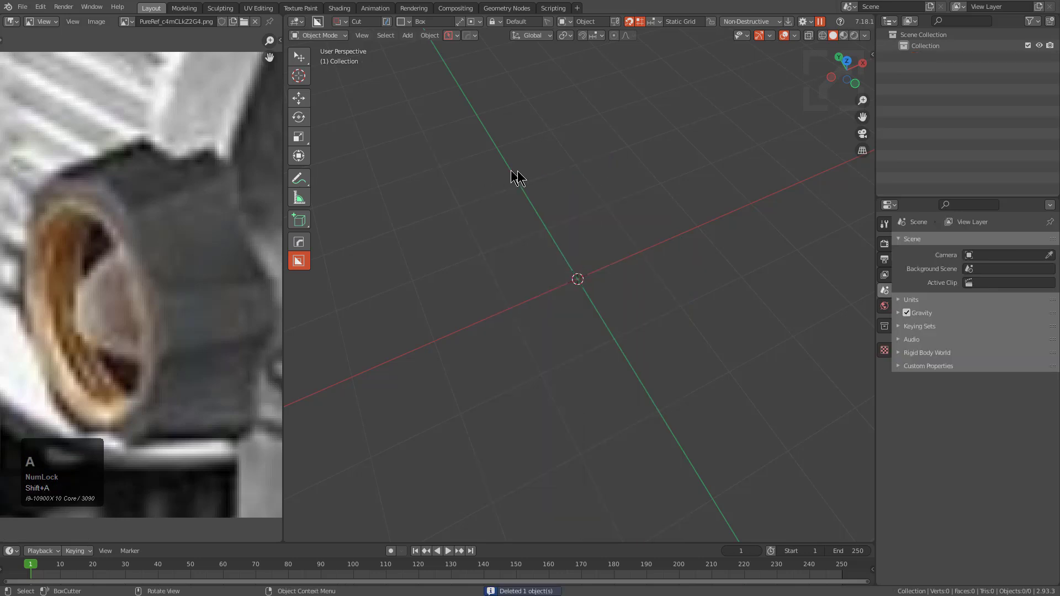
- Set the BoxCutter shape to a polygon circle with 6 vertices
key("d")
left_click(515, 155)
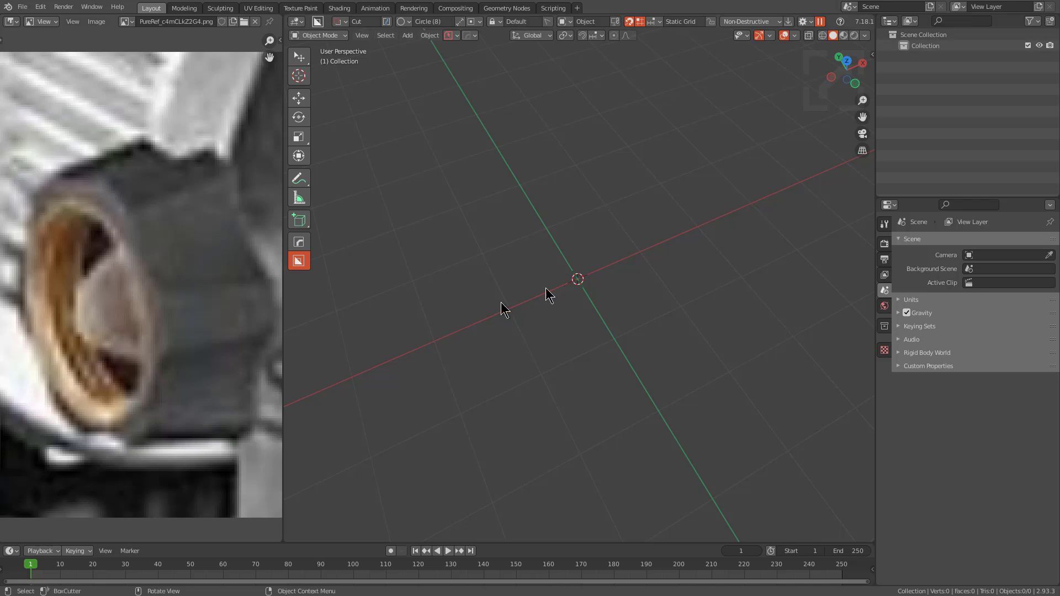
middle_click_drag(467, 313, 619, 300)
key("d")
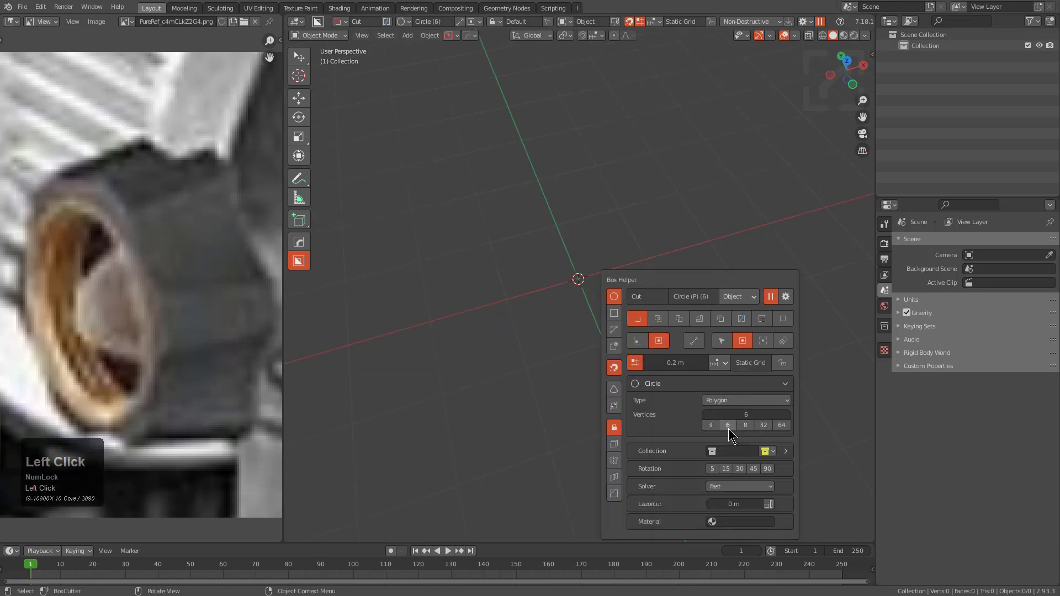
left_click(727, 429)
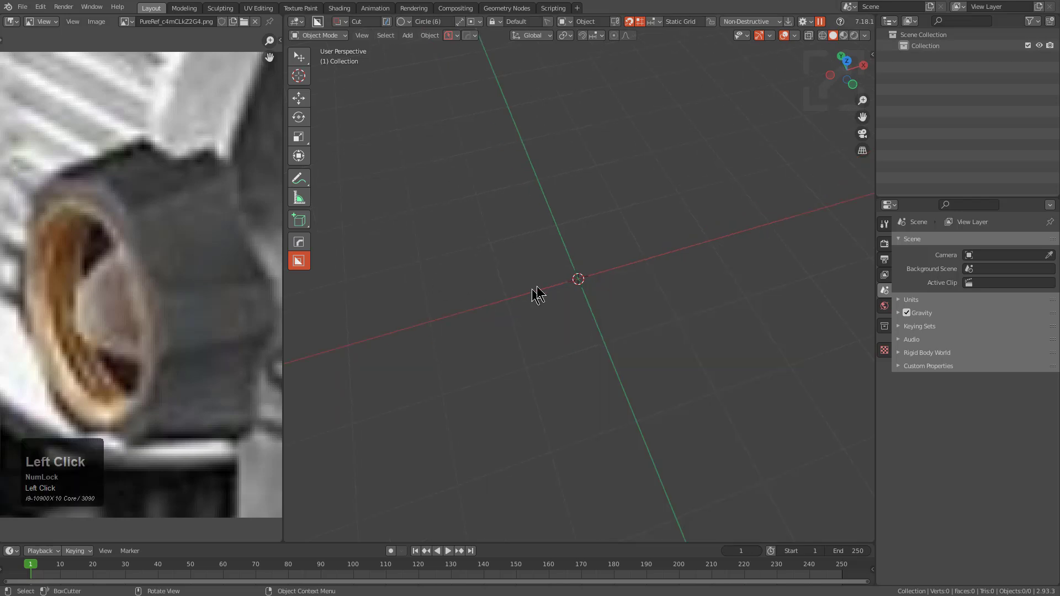
- Switch BoxCutter snapping from the static grid to dots and change the circle type to Star
left_click(649, 22)
left_click(639, 24)
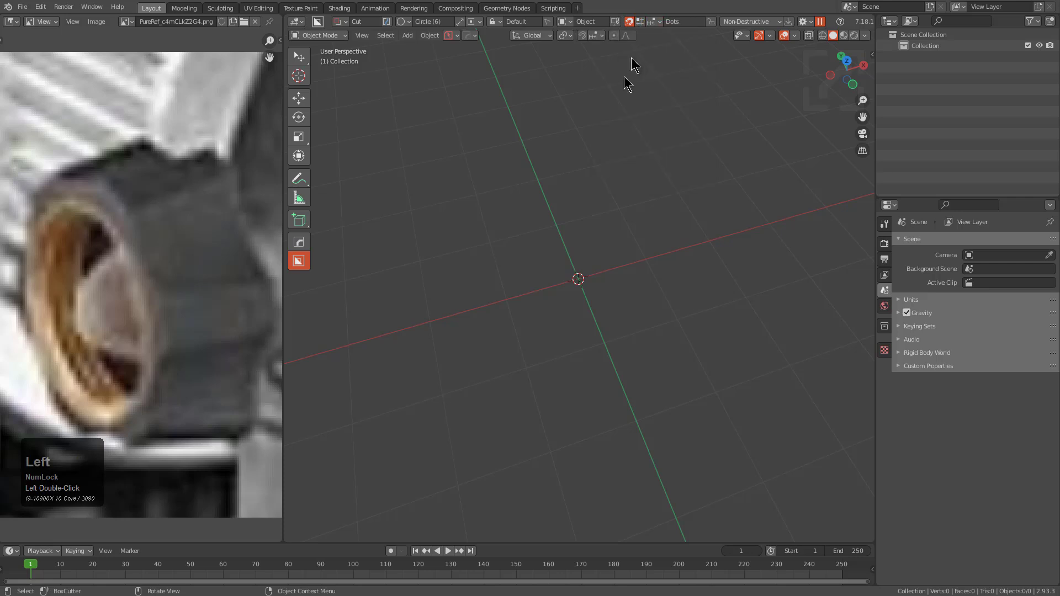
mouse_move(580, 280)
left_mouse_down("ctrl")
mouse_move(691, 351)
mouse_move(685, 331)
left_mouse_up("ctrl")
key("Escape")
key("d")
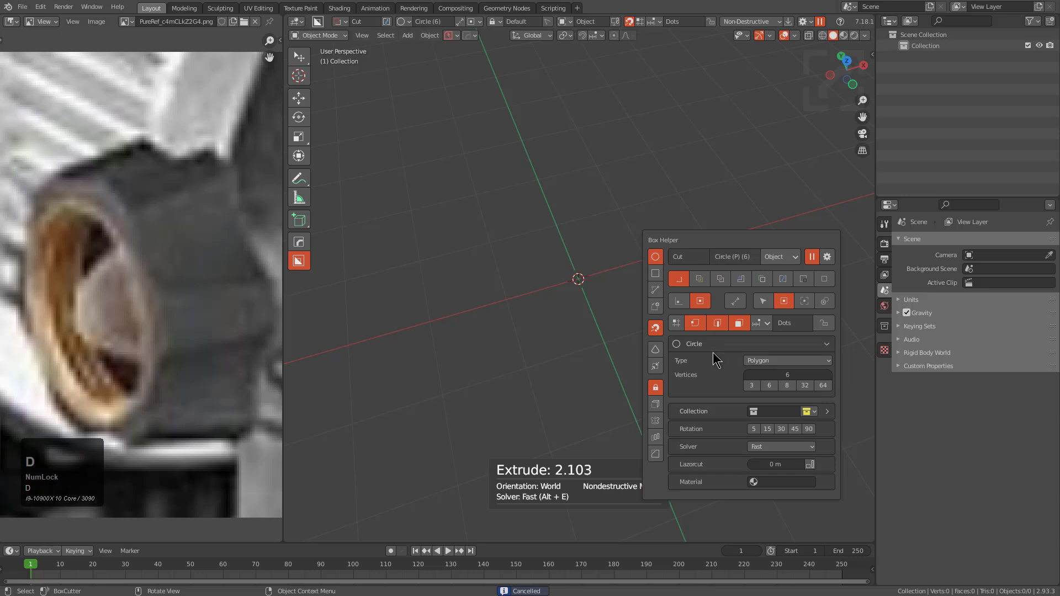
left_click(796, 361)
left_click(771, 395)
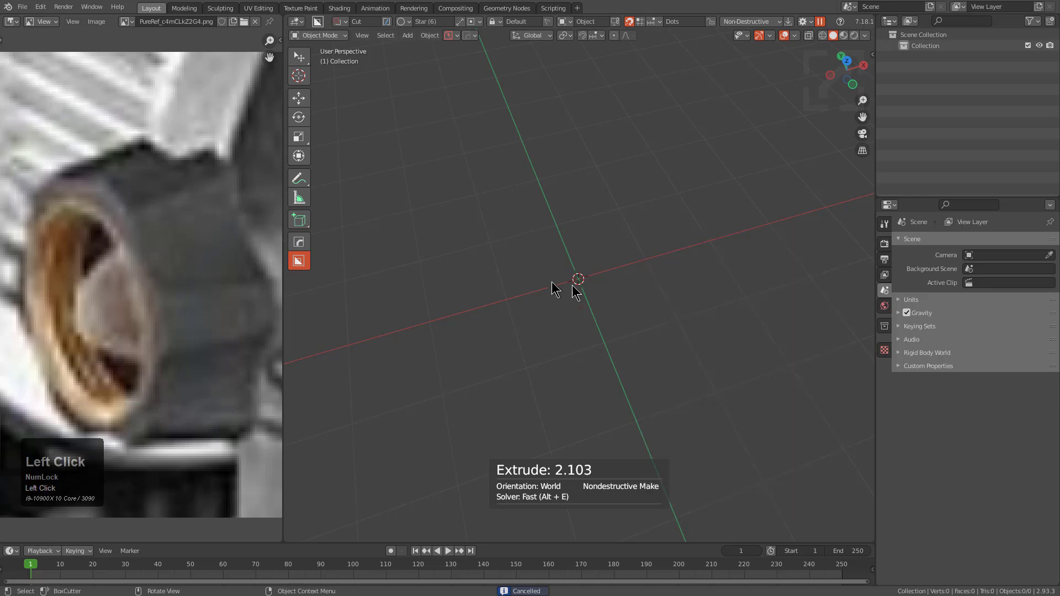
- Make a six-pointed star solid centred on the origin, extruded about 1.97 m, with a one-segment bevel about 0.37 m wide on its points
mouse_move(583, 284)
left_mouse_down("ctrl")
mouse_move(743, 301)
mouse_move(743, 359)
mouse_move(694, 272)
left_mouse_up("ctrl")
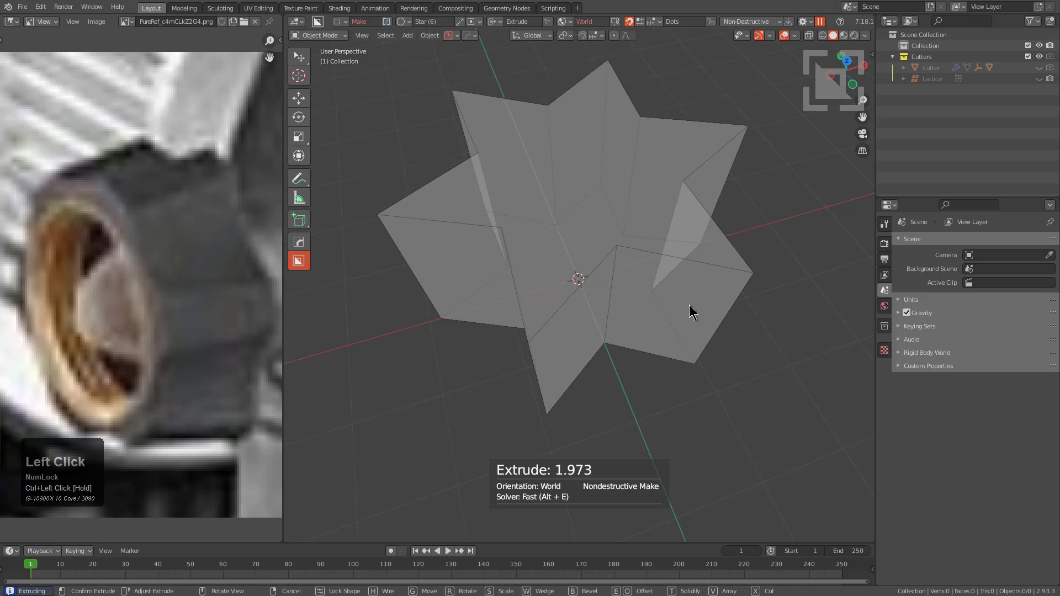
key("b")
scroll(738, 317, "down", 5)
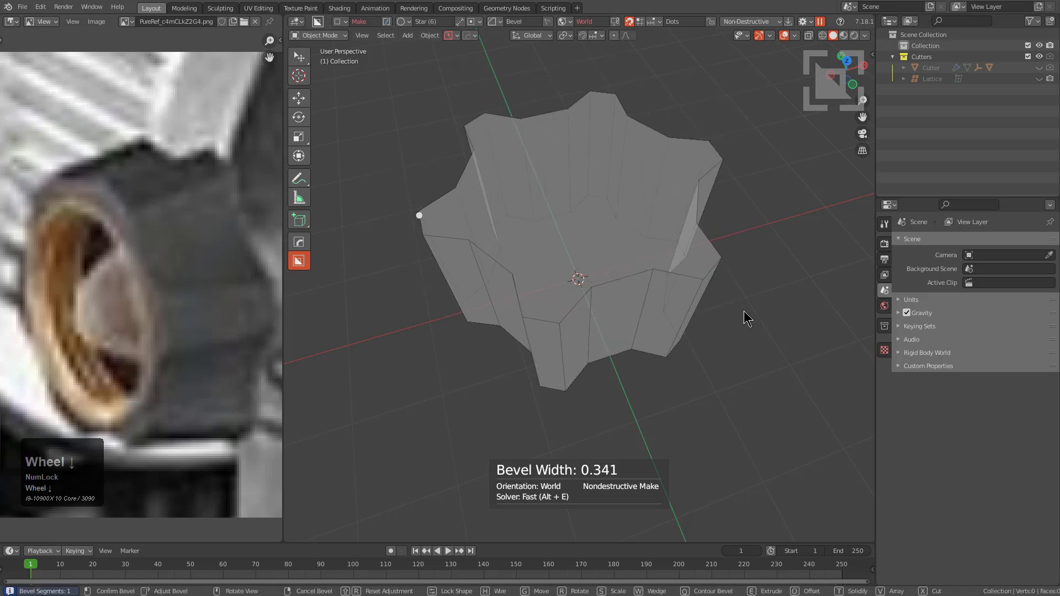
left_click(750, 312)
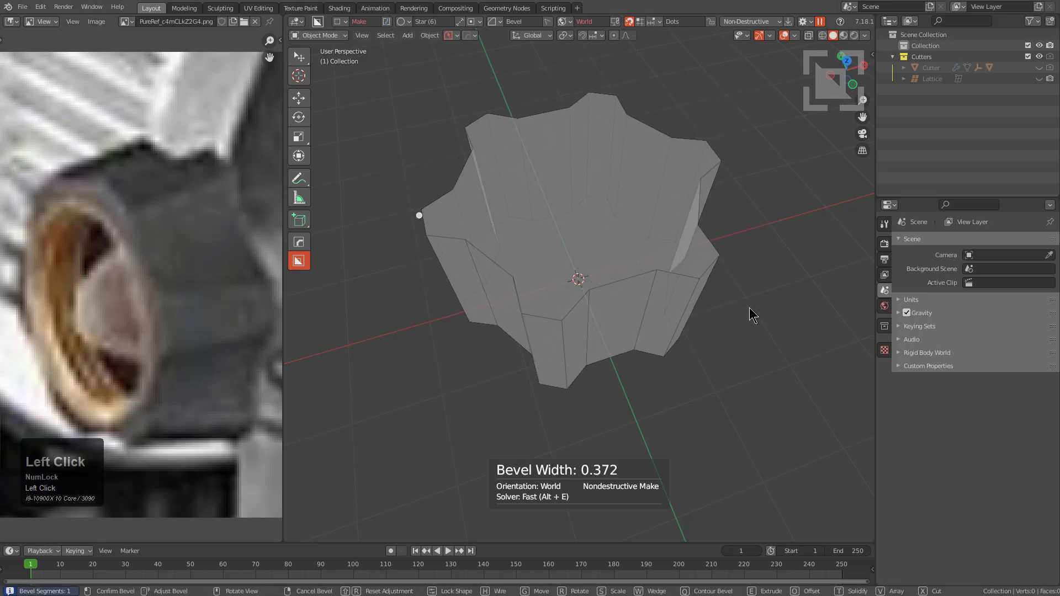
left_click(653, 275, "shift")
- Select the six recessed vertical edges between the star's points in Edit Mode
middle_click_drag(569, 330, 625, 247)
key("Tab")
key("2")
key("alt+z")
left_click(601, 301, "alt")
key("alt+z")
right_click(640, 299)
left_click(639, 300)
key("alt+z")
left_click(581, 272, "shift")
right_click(663, 221)
left_click(663, 222)
key("alt+z")
key("alt+z")
- Add a HardOps vertex-group bevel to the recessed edges with 7 segments, profile 0.5 and a width of about 0.44 m
key("q")
key("q")
left_click(656, 240, "ctrl")
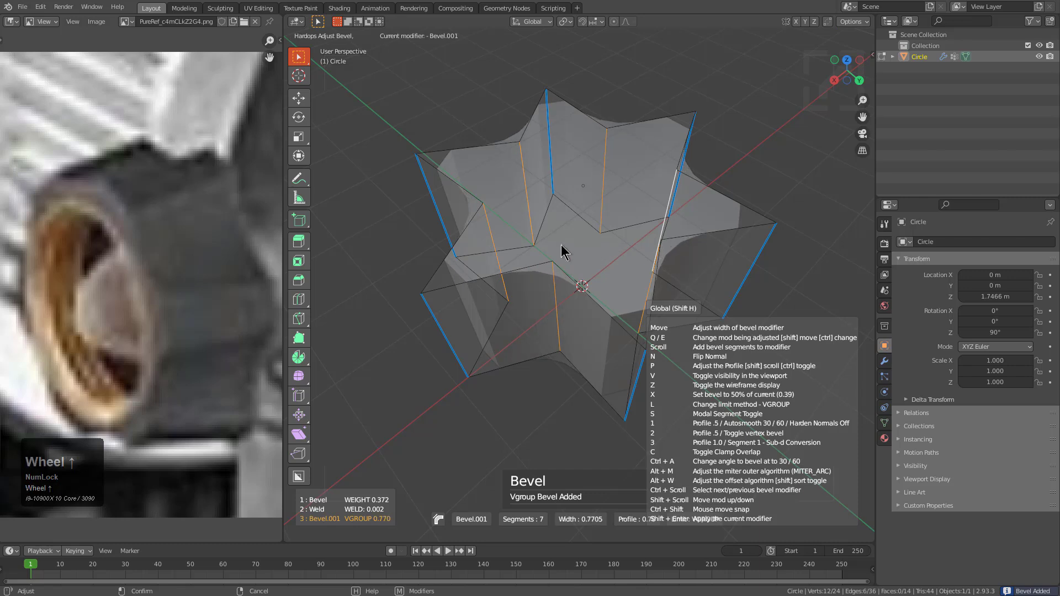
key("1")
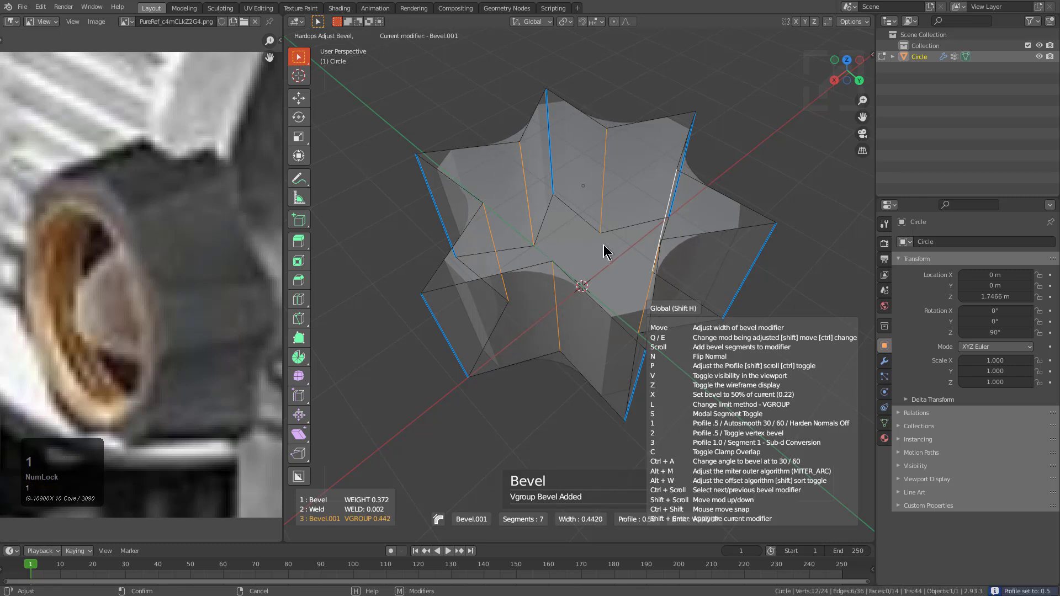
left_click(602, 251)
- Readjust the bevel widths to about 0.33 m on the star's points and 0.496 m on the recessed edges
mouse_move(603, 251)
middle_mouse_down()
mouse_move(567, 207)
mouse_move(593, 260)
middle_mouse_up()
key("Tab")
key("q")
left_click(567, 270)
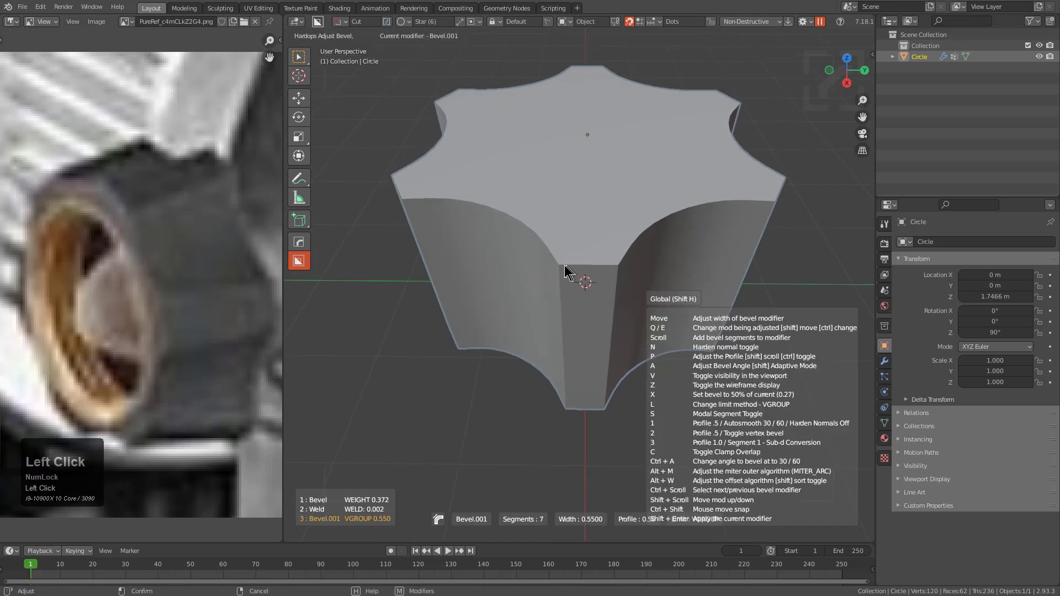
scroll(576, 270, "up", 1, "ctrl")
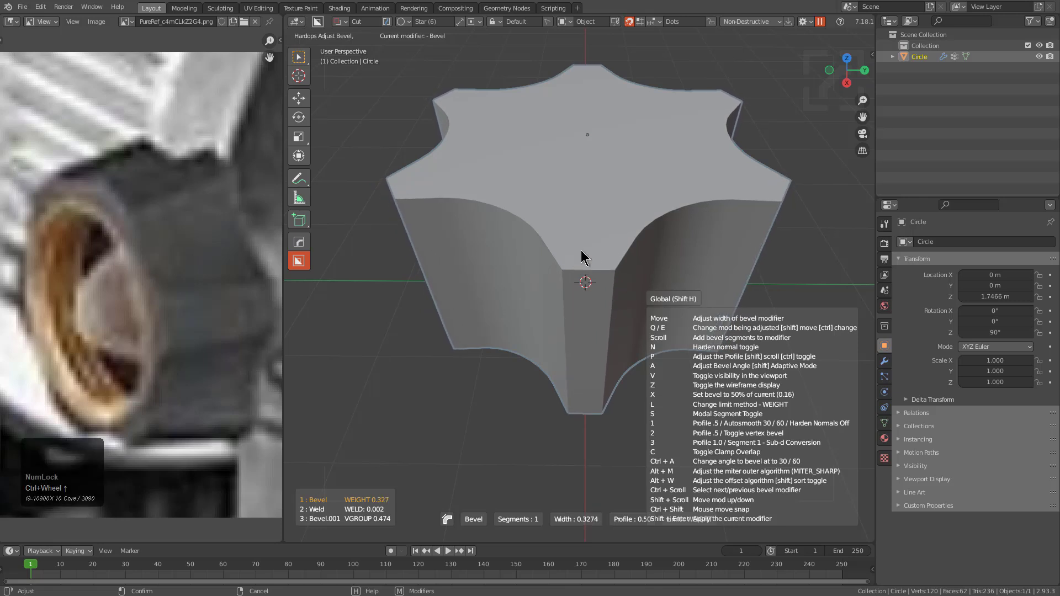
scroll(581, 251, "up", 1, "ctrl")
scroll(581, 251, "up", 6)
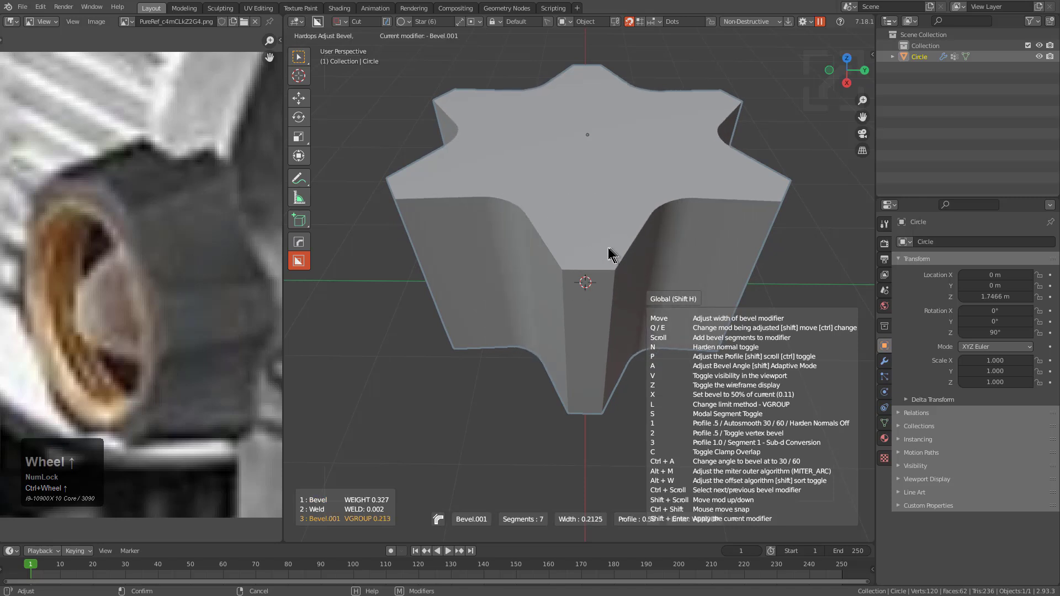
left_click(576, 245)
- Scale down the knob's bottom face so that its sides taper
scroll(574, 266, "down", 3)
middle_click_drag(573, 272, 623, 343)
scroll(581, 237, "up", 2)
key("Tab")
key("3")
left_click(593, 320)
key("s")
left_click(602, 325)
key("Tab")
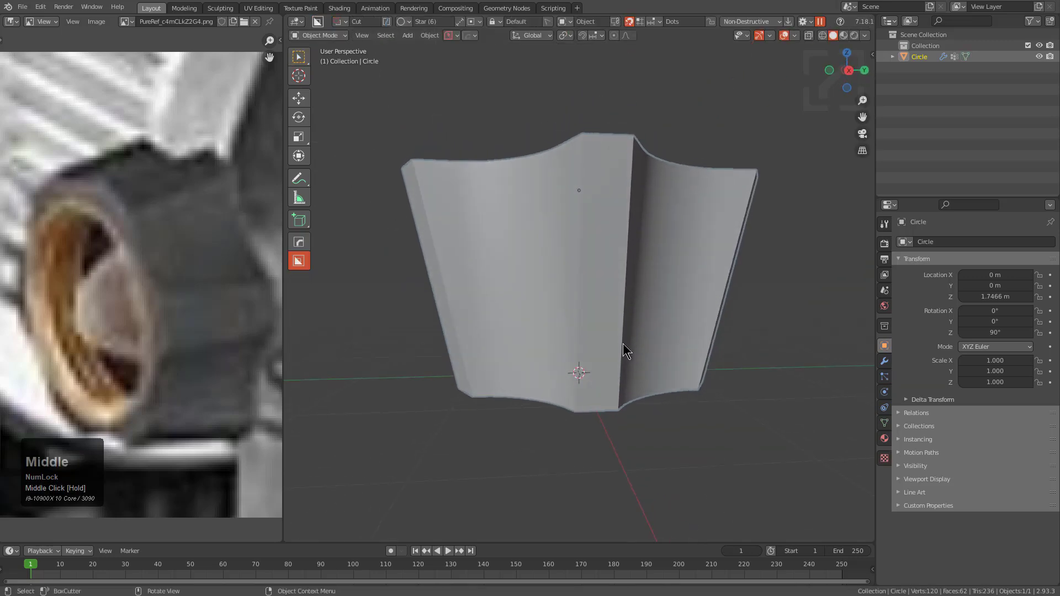
- Add a centred horizontal loop cut around the knob's sides and scale it outward
key("Tab")
key("ctrl+r")
left_click(623, 331)
right_click(623, 331)
key("s")
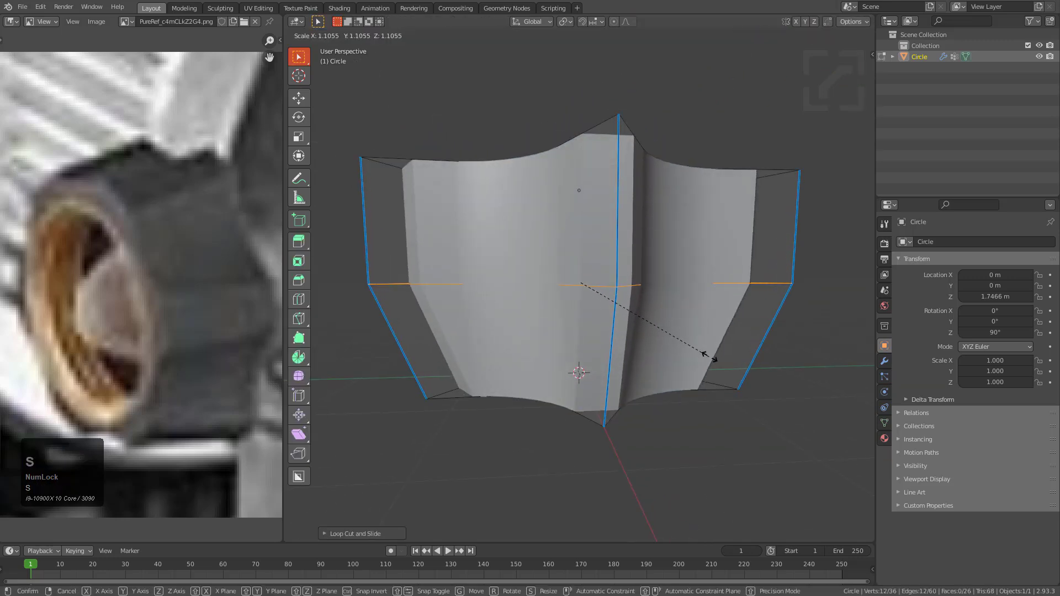
left_click(710, 356)
middle_click_drag(714, 360, 684, 366)
key("ctrl+b")
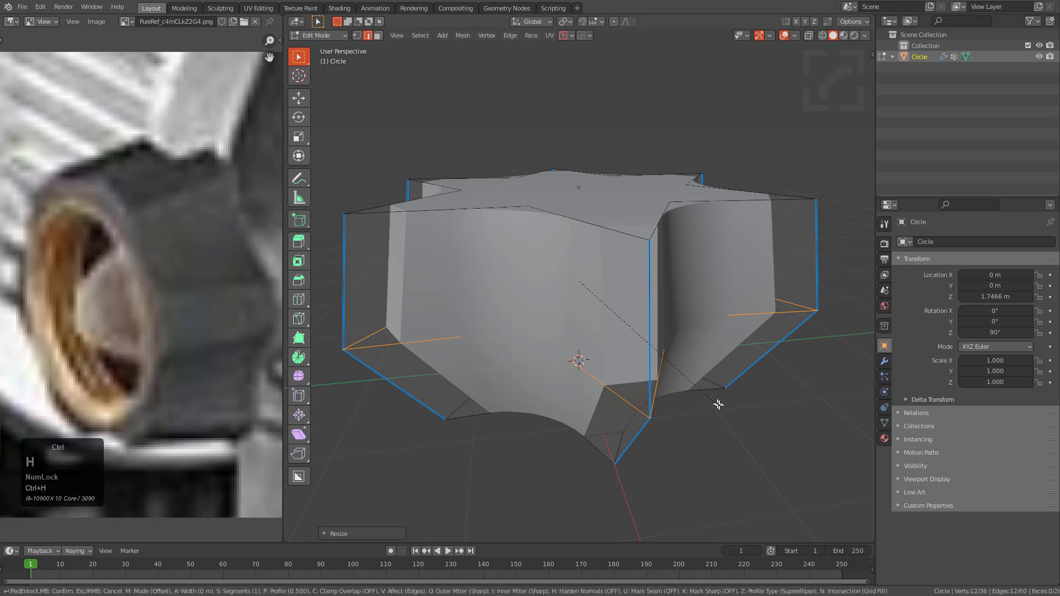
scroll(743, 447, "up", 3)
key("ctrl+z")
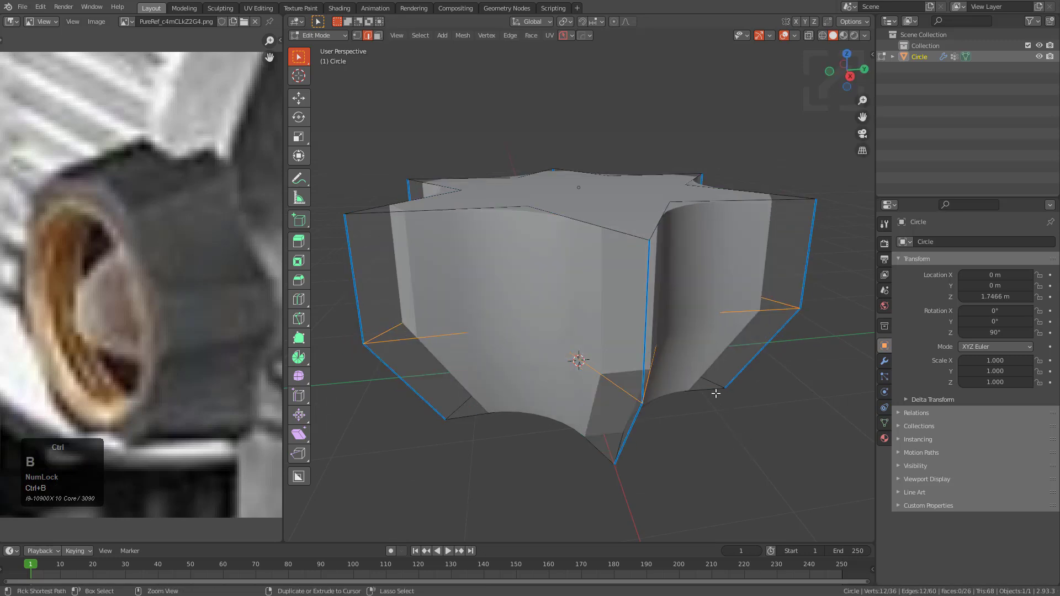
key("ctrl+b")
scroll(752, 449, "up", 2)
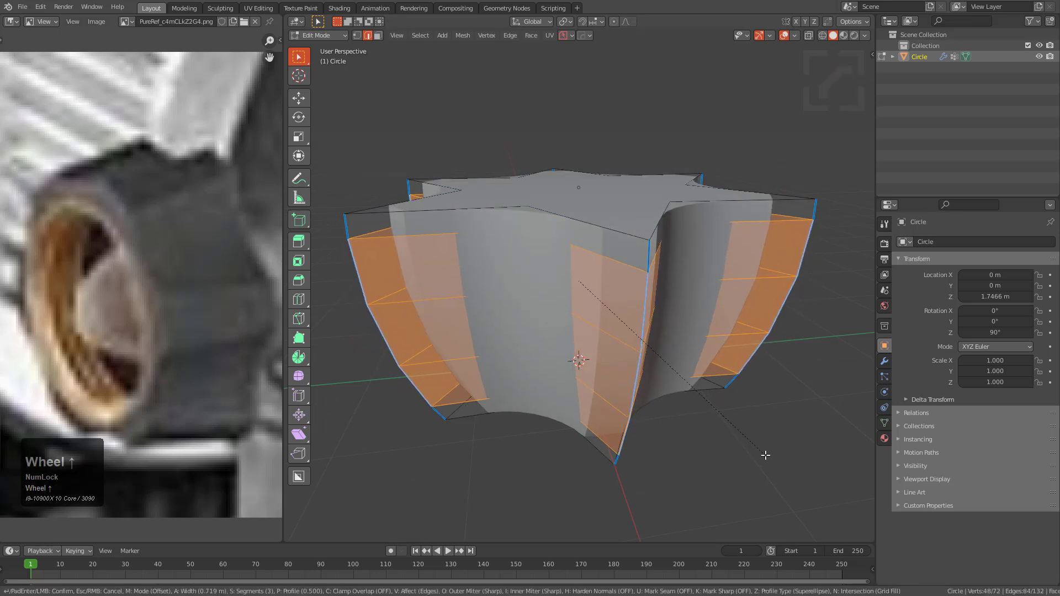
right_click(727, 428)
- Bevel the middle edge loop with three segments, trying the Harden Normals option on and off
key("ctrl+b")
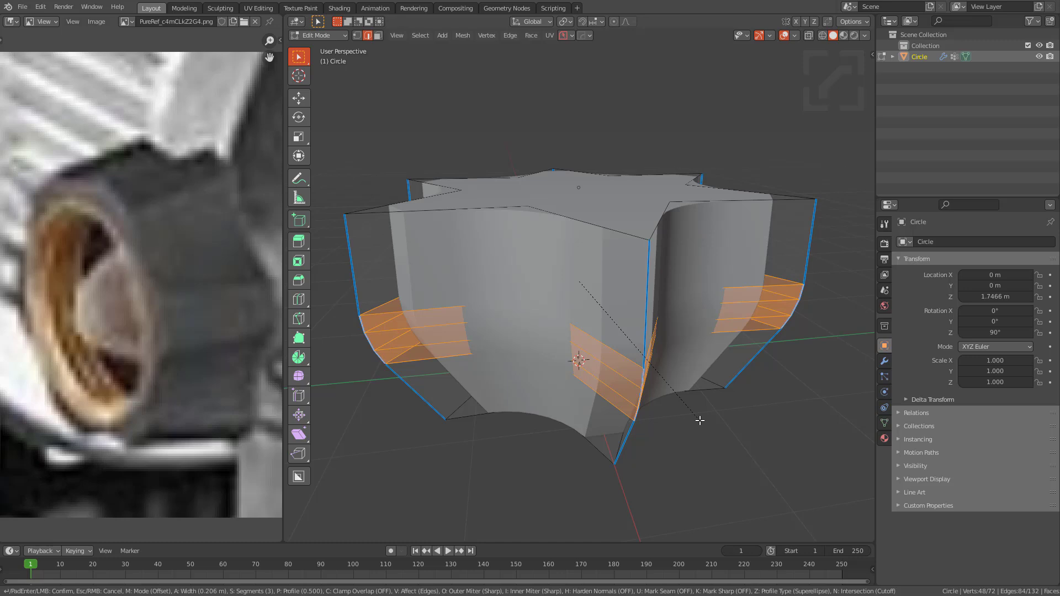
key("h")
key("h")
key("h")
key("h")
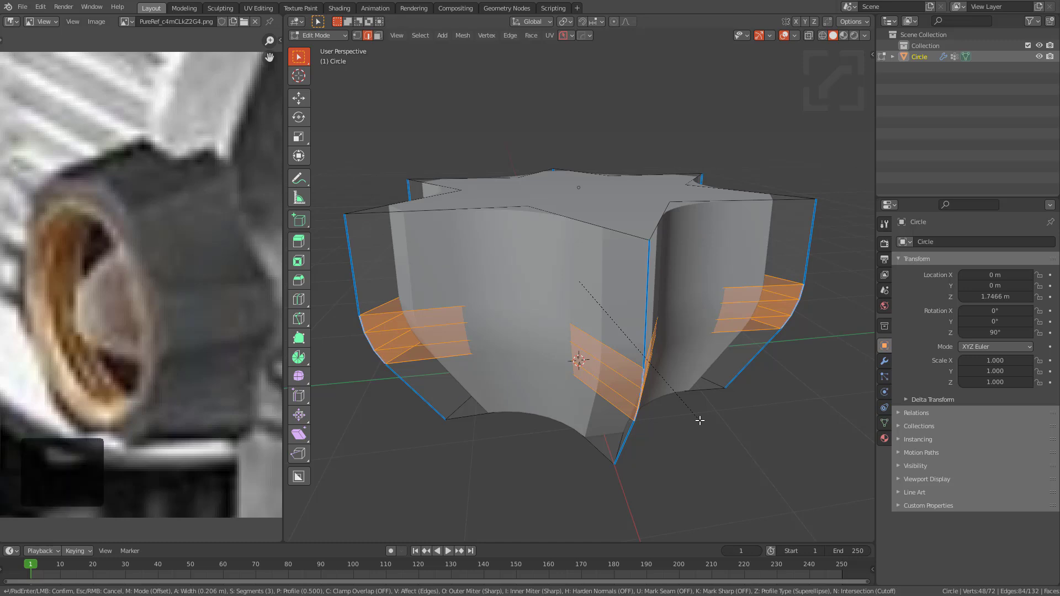
key("h")
key("h")
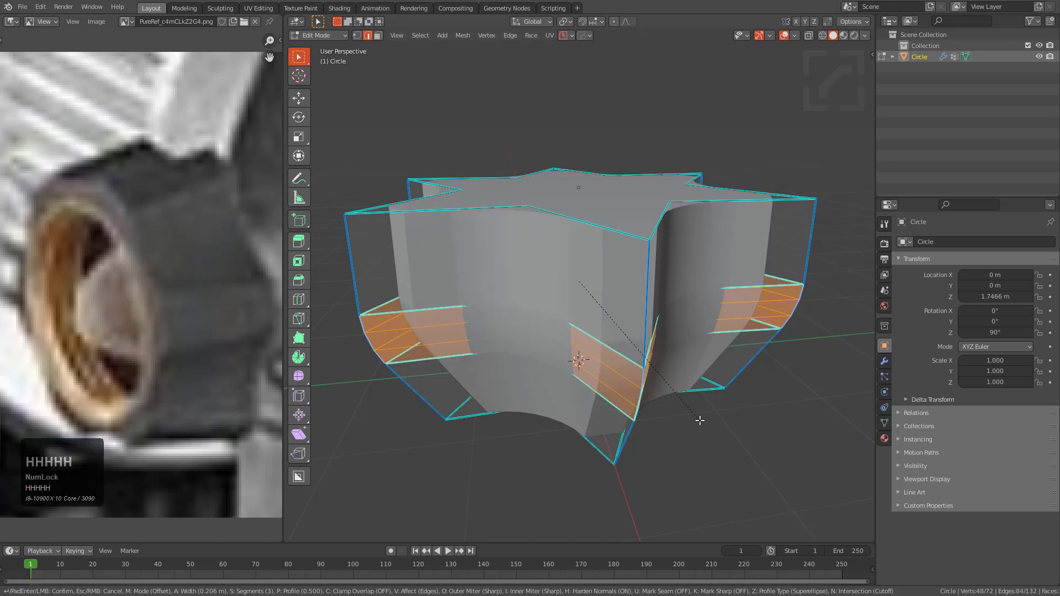
left_click(729, 443)
- Dissolve the bevelled horizontal edge loops around the knob's sides, working in the front orthographic view
key("Tab")
middle_click_drag(727, 440, 616, 347)
scroll(615, 330, "down", 1)
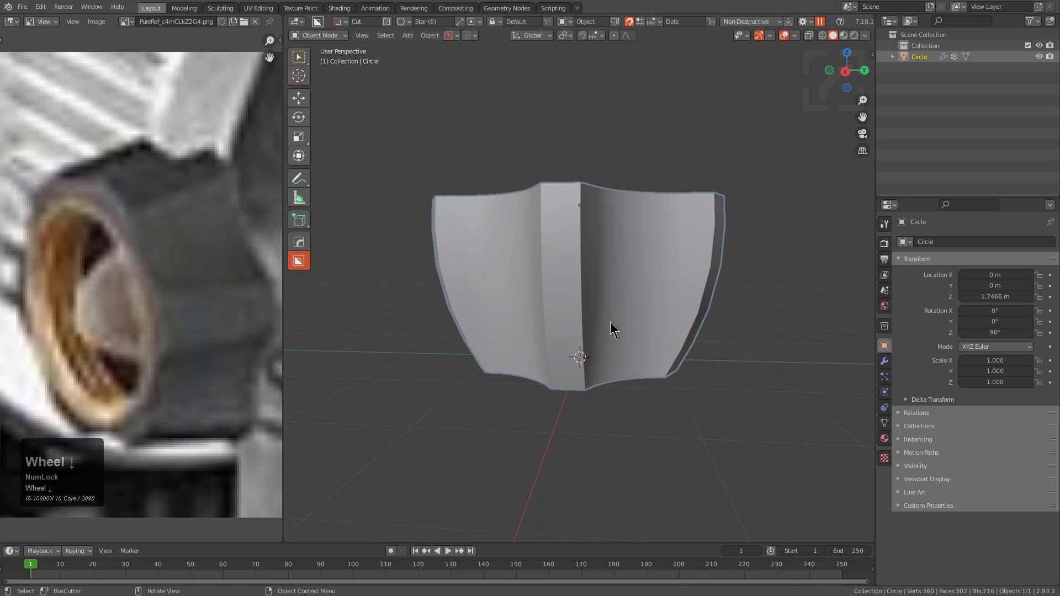
key("KP_5")
scroll(611, 329, "up", 3)
key("Tab")
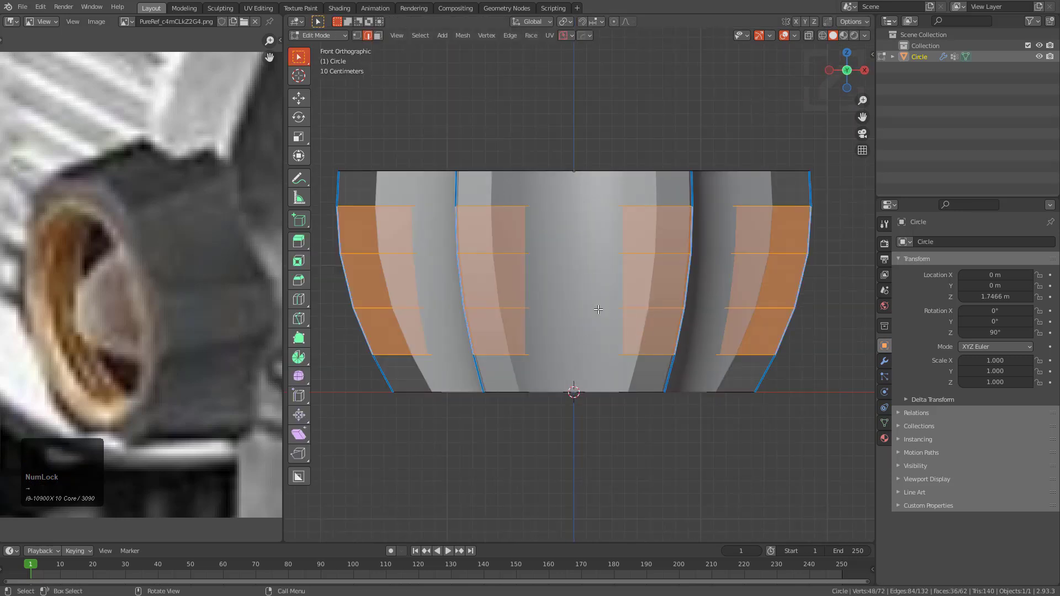
left_click(565, 216, "alt")
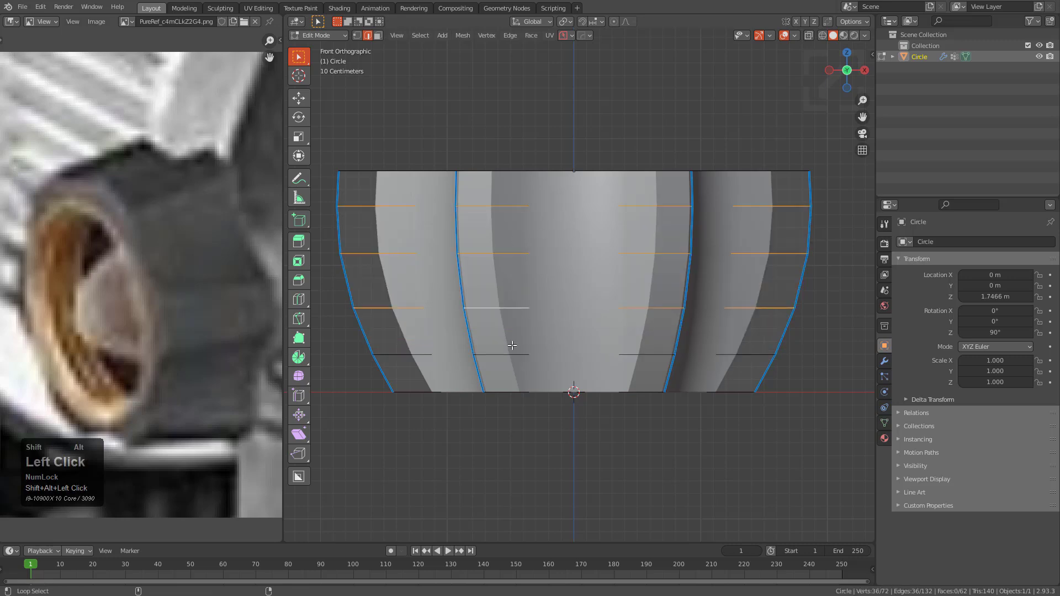
key("ctrl+x")
- Add a horizontal edge loop slightly below the knob's mid-height and scale it outward beyond the top rim
key("ctrl+r")
left_click(490, 289)
right_click(490, 288)
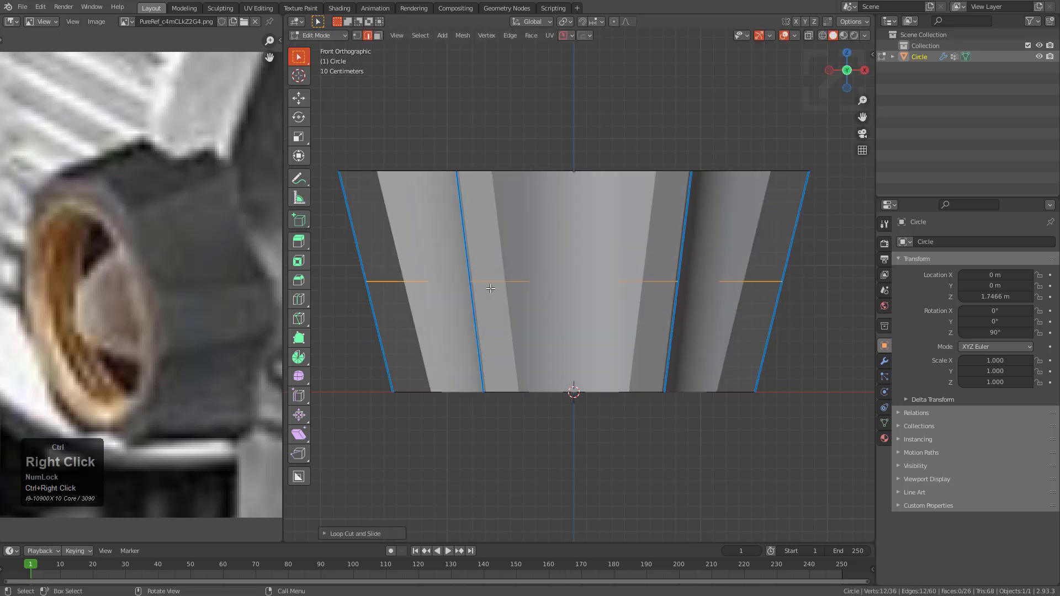
key("g")
key("g")
left_click(616, 339)
key("s")
left_click(668, 368)
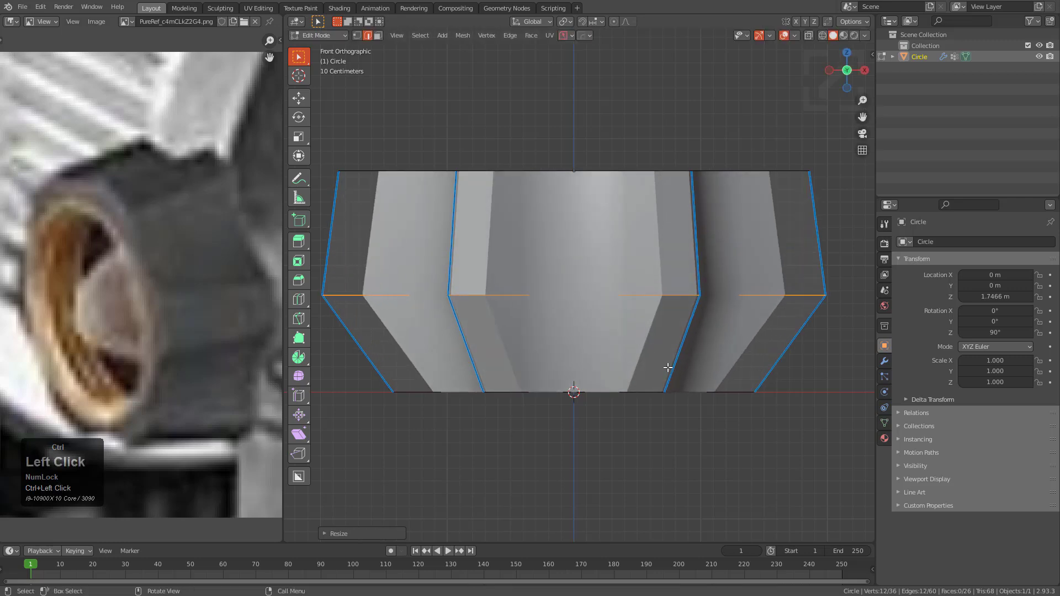
- Scale down the knob's top face and raise the middle edge loop about 0.06 m along Z
middle_click_drag(571, 258, 573, 294)
key("3")
left_click(574, 190)
key("s")
left_click(617, 324)
key("2")
left_click(610, 375, "alt")
middle_click_drag(610, 376, 635, 355)
key("g")
key("z")
left_click(638, 352)
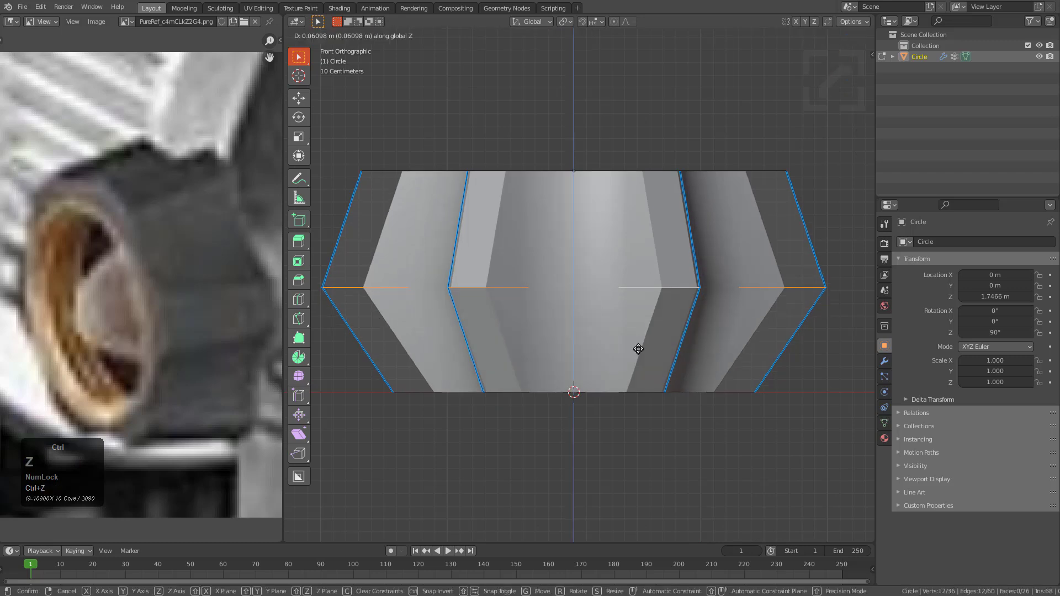
- Apply a wide three-segment bevel to the middle edge loop to round the knob's side profile
key("ctrl+b")
scroll(685, 406, "up", 2)
left_click(701, 425)
key("g")
left_click(702, 426)
key("Tab")
middle_click_drag(641, 320, 562, 318)
key("Tab")
key("Tab")
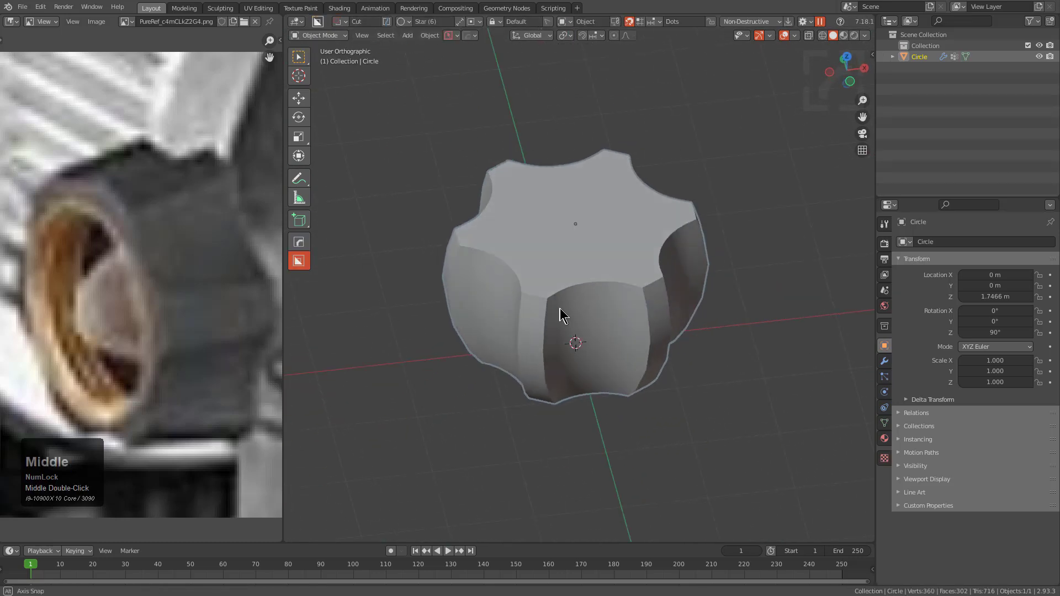
- Duplicate the knob in place as a backup, hide the duplicate and select the original again
key("shift+d")
right_click(602, 255)
key("h")
left_click(557, 274)
scroll(557, 274, "up", 4)
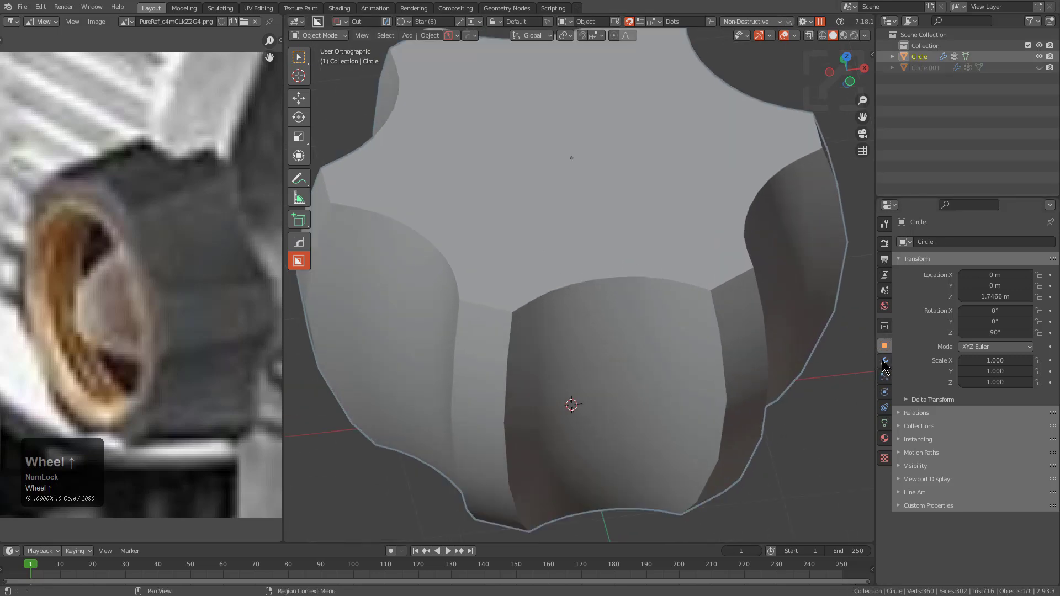
- Convert the knob's bevel and weld modifiers into real geometry with Visual Geometry to Mesh
left_click(884, 361)
key("ctrl+a")
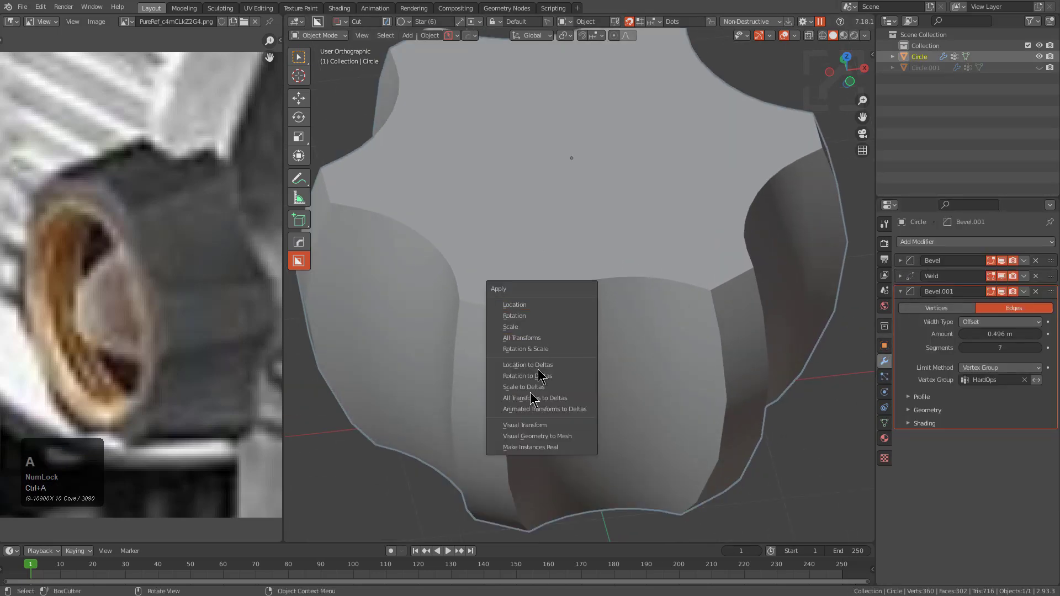
left_click(533, 436)
- Expand the top cap face selection by one ring of side faces and dissolve it into a single face
key("Tab")
scroll(573, 367, "down", 3)
key("3")
middle_click_drag(622, 334, 627, 289)
key("KP_1")
key("ctrl+KP_Add")
key("ctrl+x")
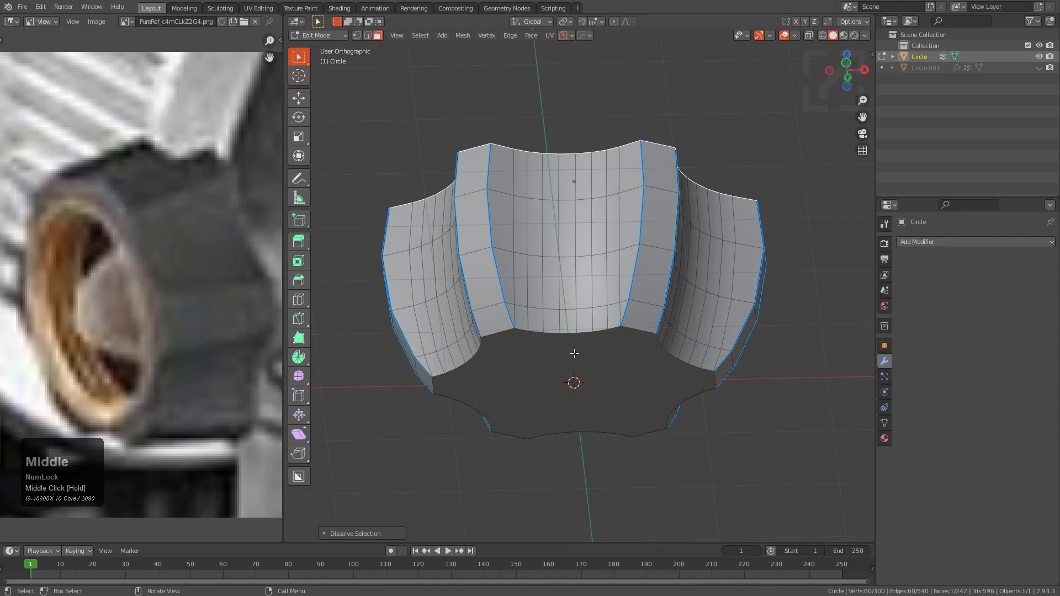
- Expand the knob's bottom cap face selection by one ring of faces and dissolve it into a single face
left_click(575, 355)
key("ctrl+KP_Add")
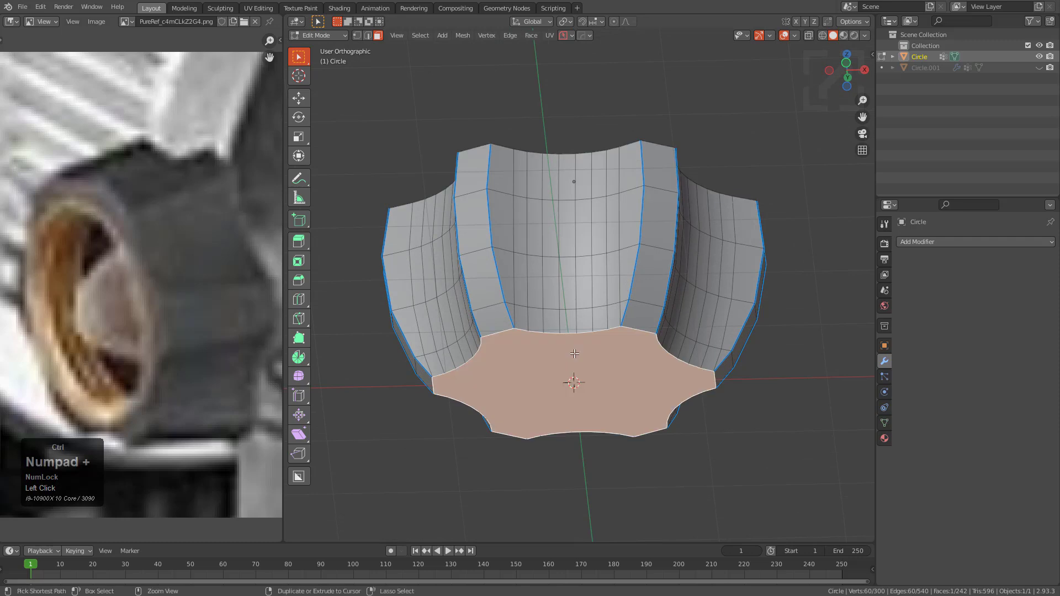
key("ctrl+x")
middle_click_drag(574, 364, 584, 384, "alt")
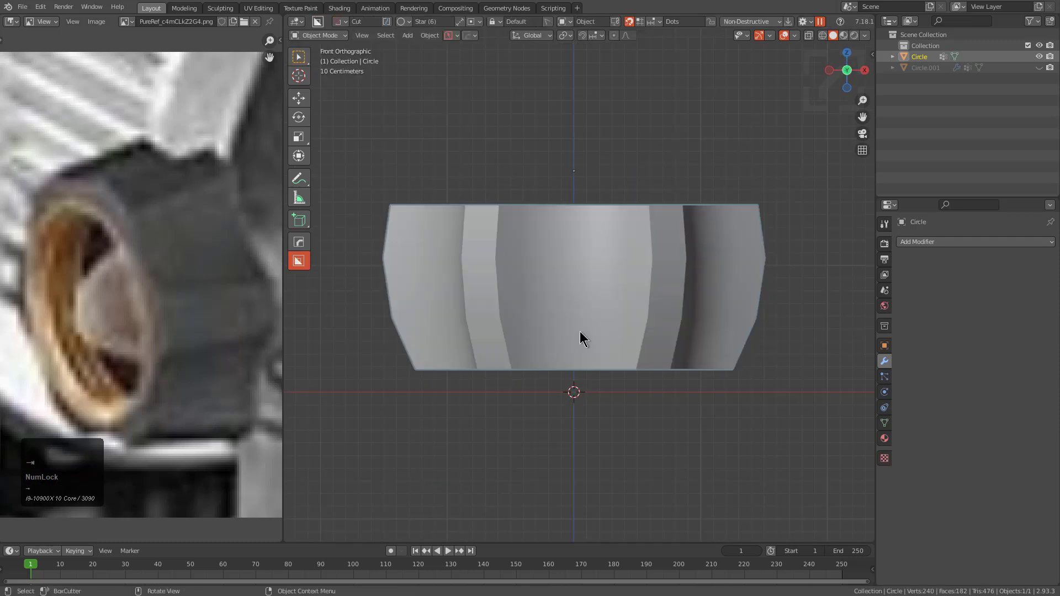
- Mark the borders of the top and bottom cap faces sharp and add a level 2 Subdivision modifier to the knob
scroll(579, 339, "up", 2)
middle_click_drag(486, 366, 563, 221)
scroll(571, 329, "down", 2)
left_click(564, 283)
left_click(558, 381, "shift")
key("q")
left_click(695, 285)
key("Tab")
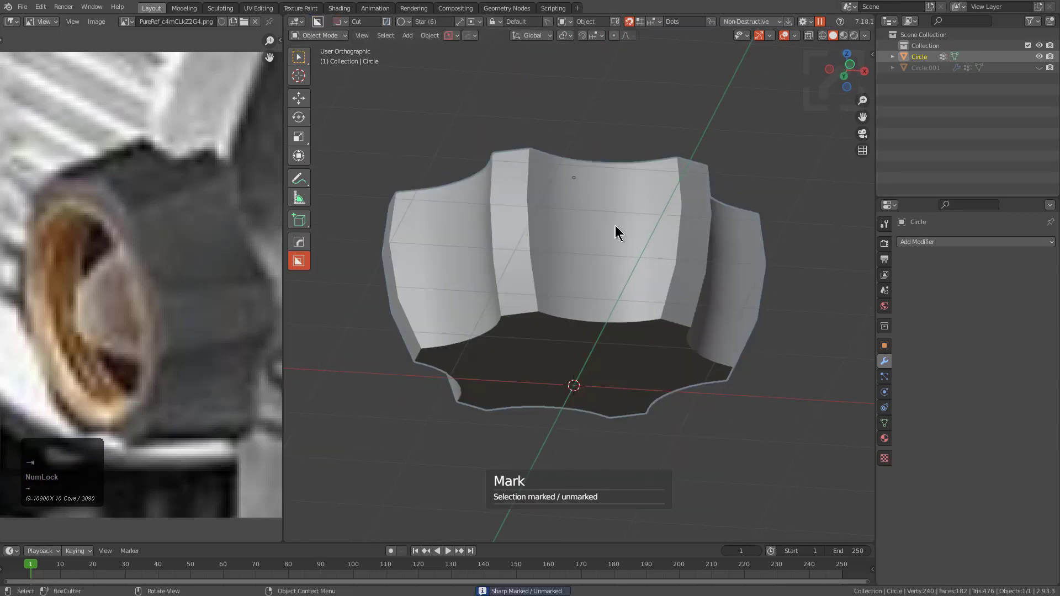
key("ctrl+2")
middle_click_drag(608, 273, 661, 280)
- Slide the flute's vertical edge loop nearest a ridge up close to the ridge's sharp edge, using the Even option
key("Tab")
scroll(580, 303, "up", 6)
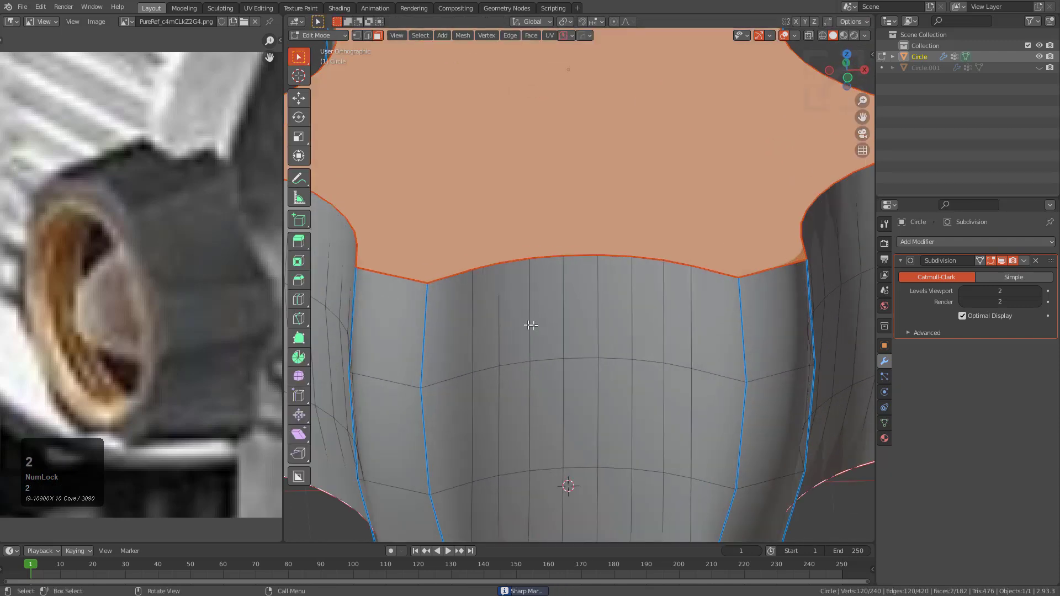
left_click(474, 323, "alt")
middle_click_drag(477, 343, 546, 297)
key("g")
key("g")
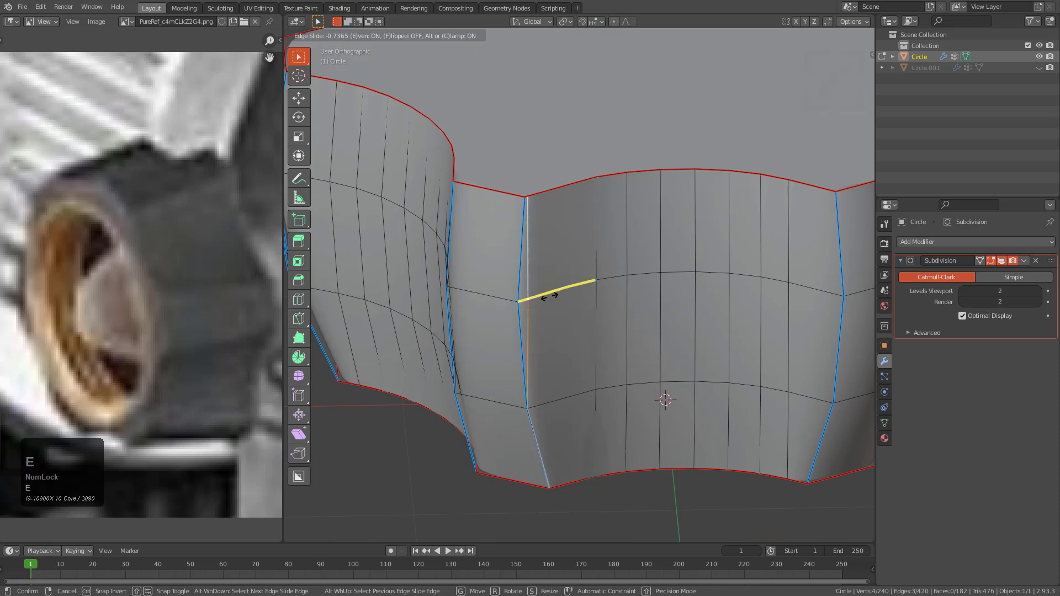
left_click(548, 296)
- Slide the nearest edge loop of the adjoining flute evenly toward the sharp edge on the same ridge's other side
middle_click_drag(549, 293, 747, 270)
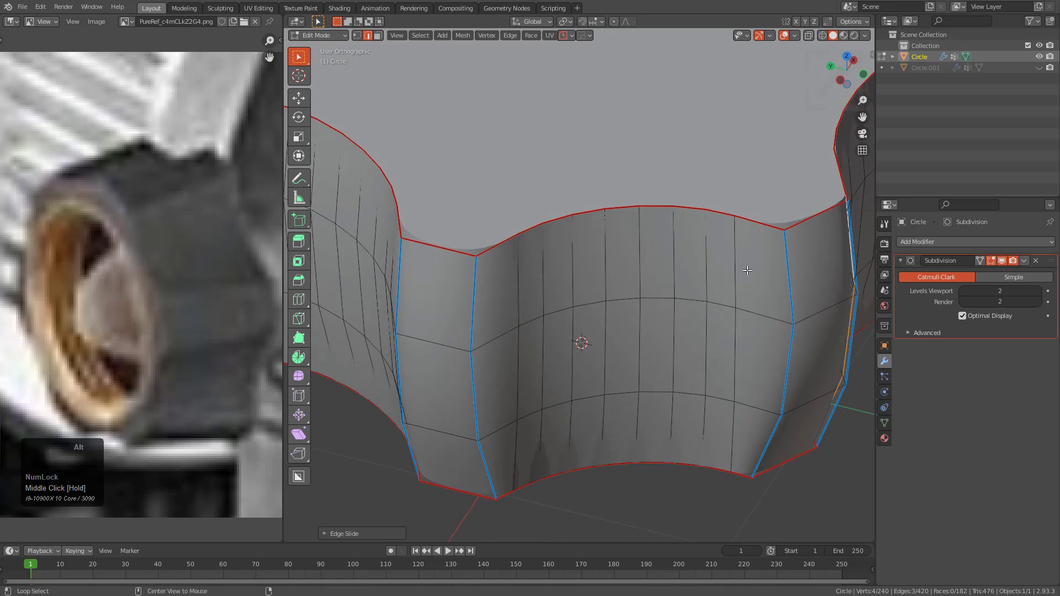
key("g")
key("g")
key("e")
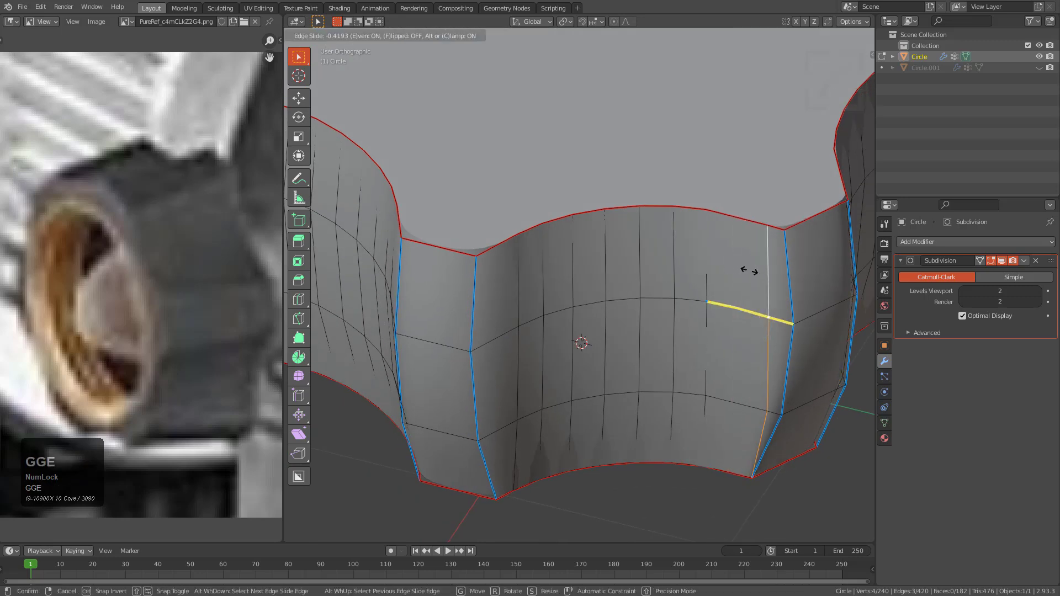
left_click(760, 271)
- Mirror the knob mesh so the tightened edge loops repeat on its opposite half
scroll(737, 291, "down", 2)
middle_click_drag(737, 291, 620, 347)
scroll(567, 285, "up", 1)
scroll(591, 267, "down", 2)
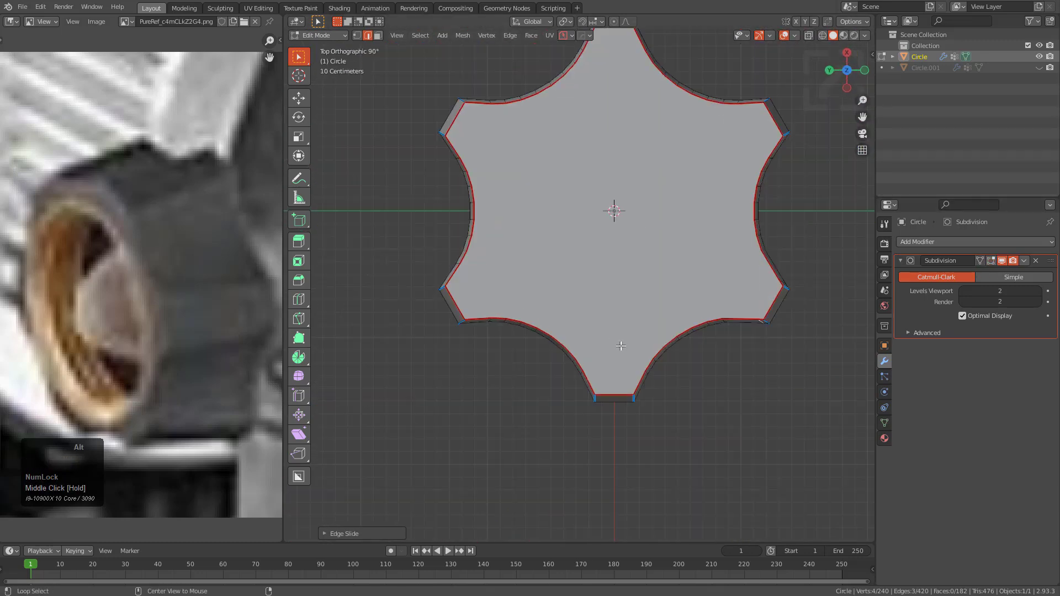
middle_click_drag(603, 197, 612, 216)
- Slide the two vertical edge loops flanking another ridge close to its sharp edges, using the Even option
scroll(612, 216, "up", 1)
scroll(572, 268, "up", 3)
left_click(513, 324, "alt")
key("g")
key("g")
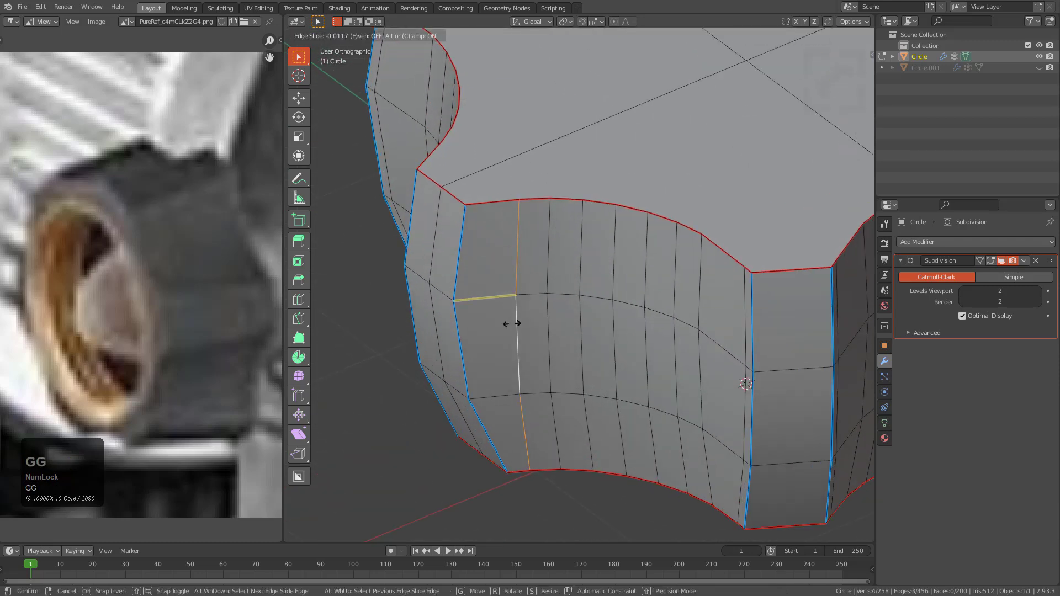
left_click(479, 326)
middle_click_drag(479, 325, 708, 309)
key("g")
key("g")
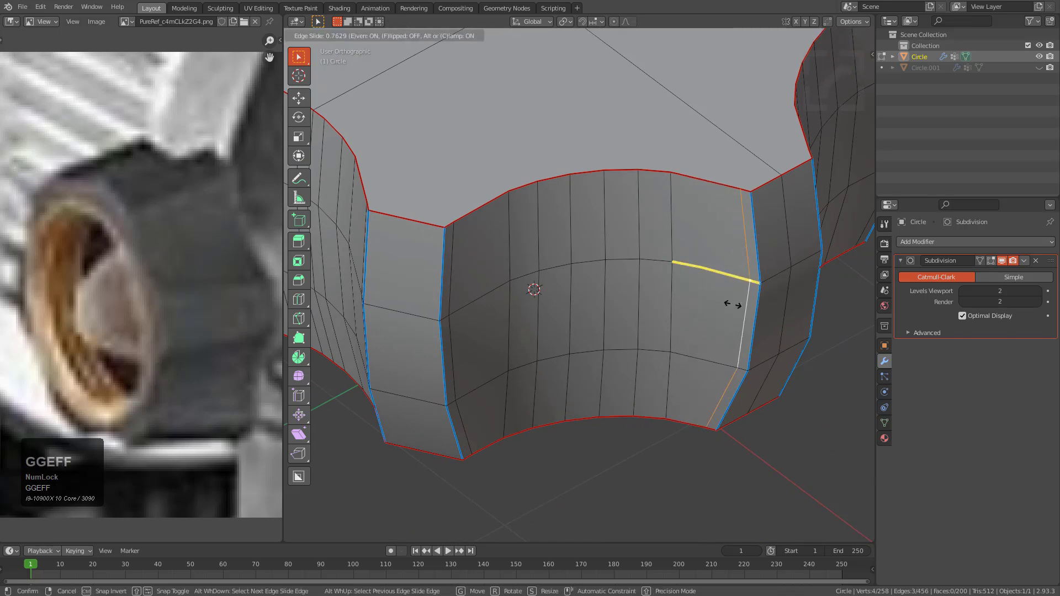
left_click(732, 305)
- Mirror the edited knob mesh again from the top view to tighten the remaining ridges, and return to Object Mode
scroll(701, 284, "down", 3)
middle_click_drag(701, 284, 638, 341, "alt")
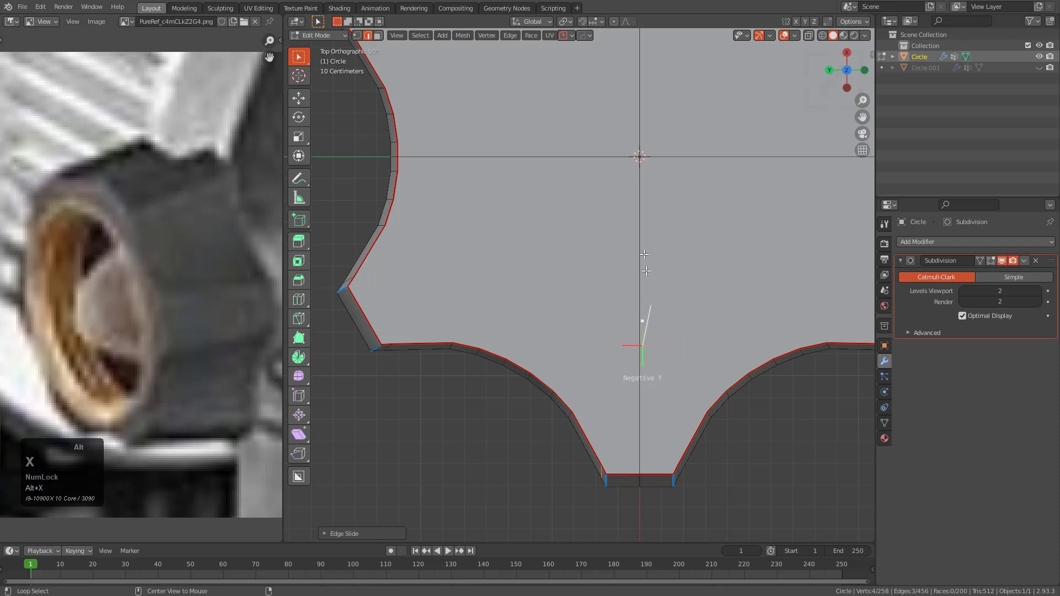
left_click(651, 308)
scroll(652, 308, "down", 3)
key("alt+x")
middle_click_drag(673, 274, 615, 249)
key("Tab")
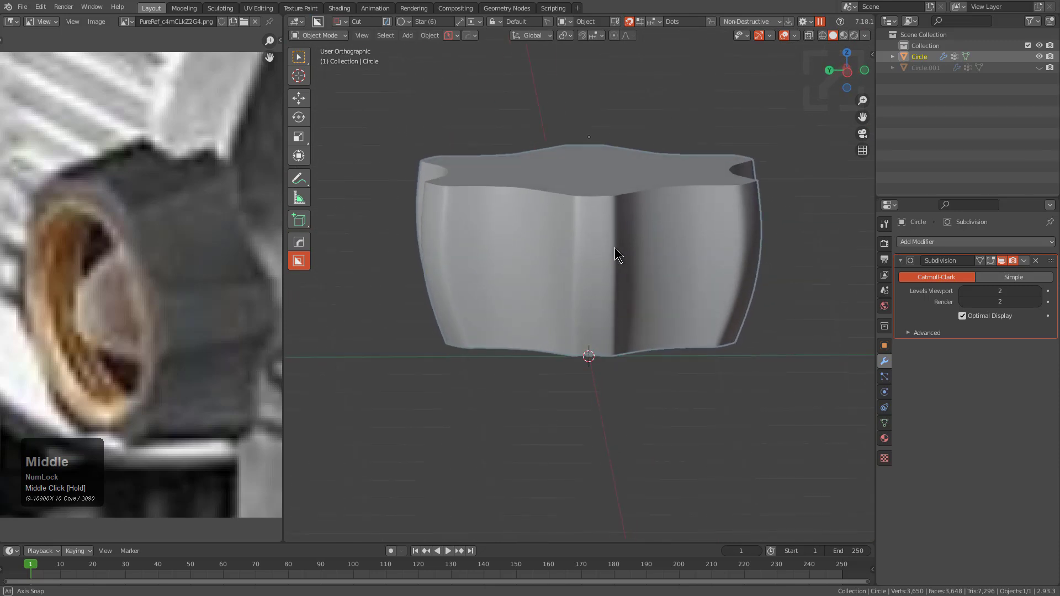
- Compare the smoothed knob with the reference image and delete the knob
middle_click_drag(543, 267, 587, 263)
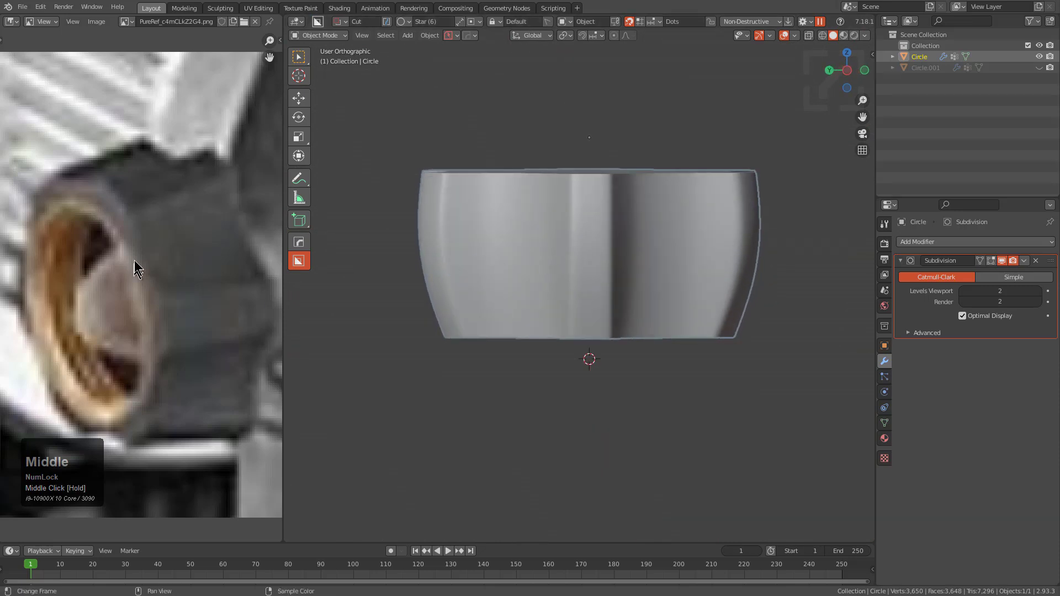
middle_click_drag(174, 284, 113, 273)
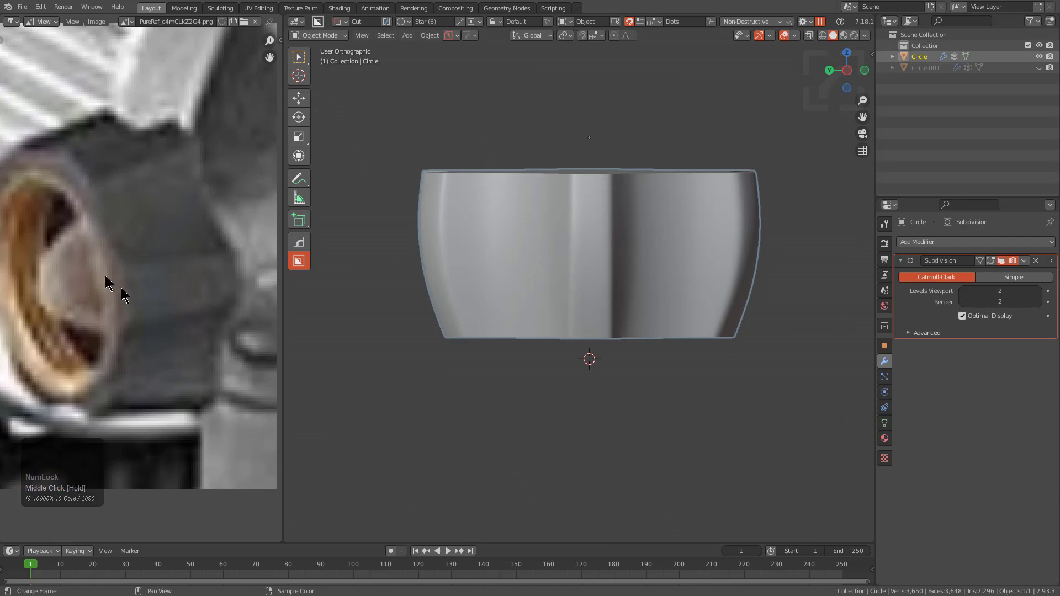
mouse_move(582, 291)
middle_mouse_down()
mouse_move(542, 241)
mouse_move(591, 284)
middle_mouse_up()
key("x")
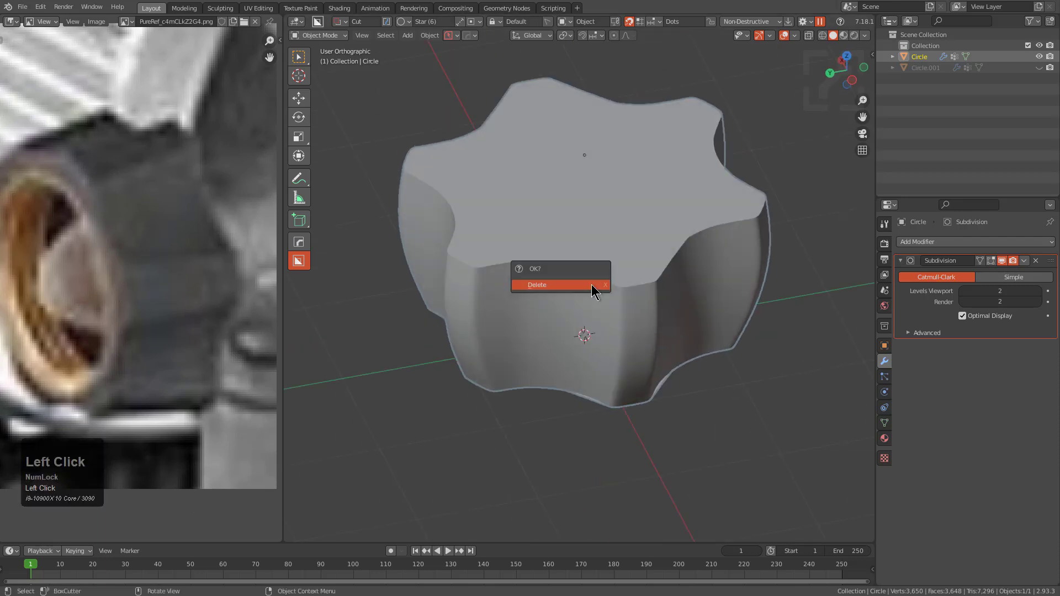
left_click(592, 284)
- Add a mesh cylinder and flatten it along Z into a shorter knob blank
key("shift+a")
mouse_move(591, 285)
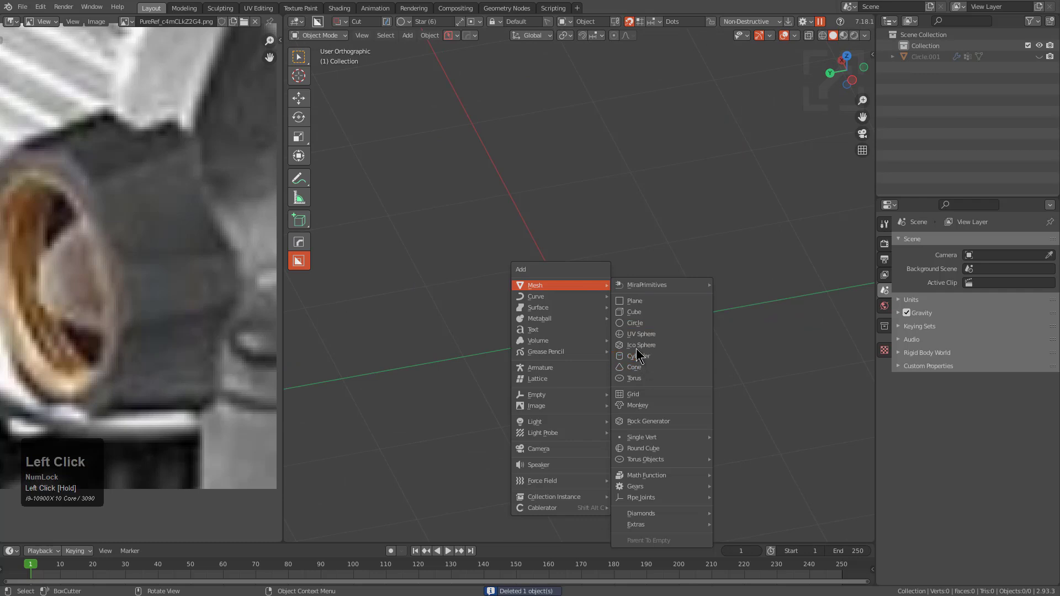
left_click(638, 356)
key("KP_1")
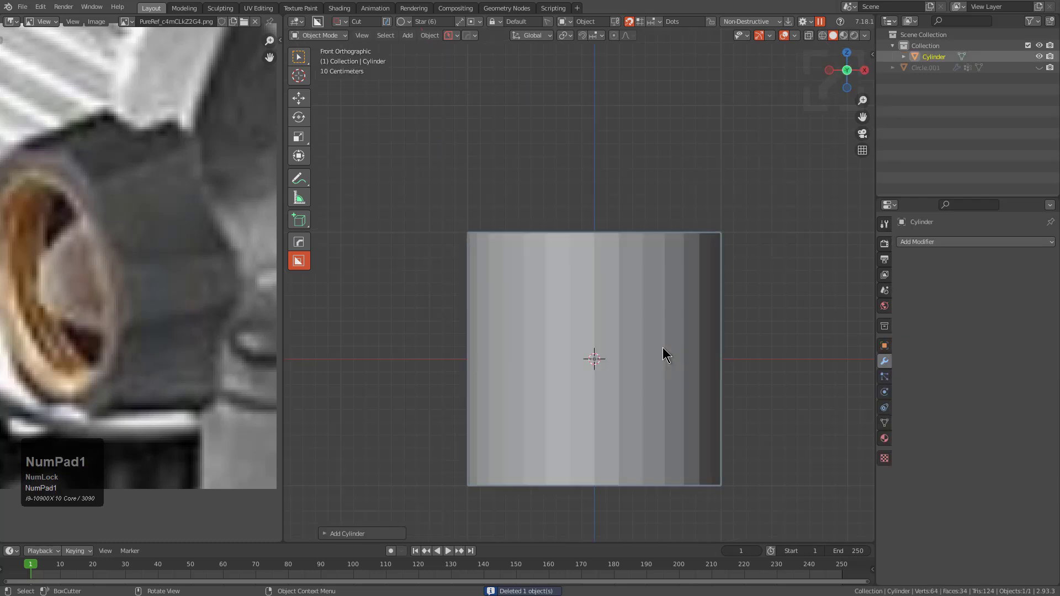
key("s")
key("z")
left_click(703, 381)
key("KP_Decimal")
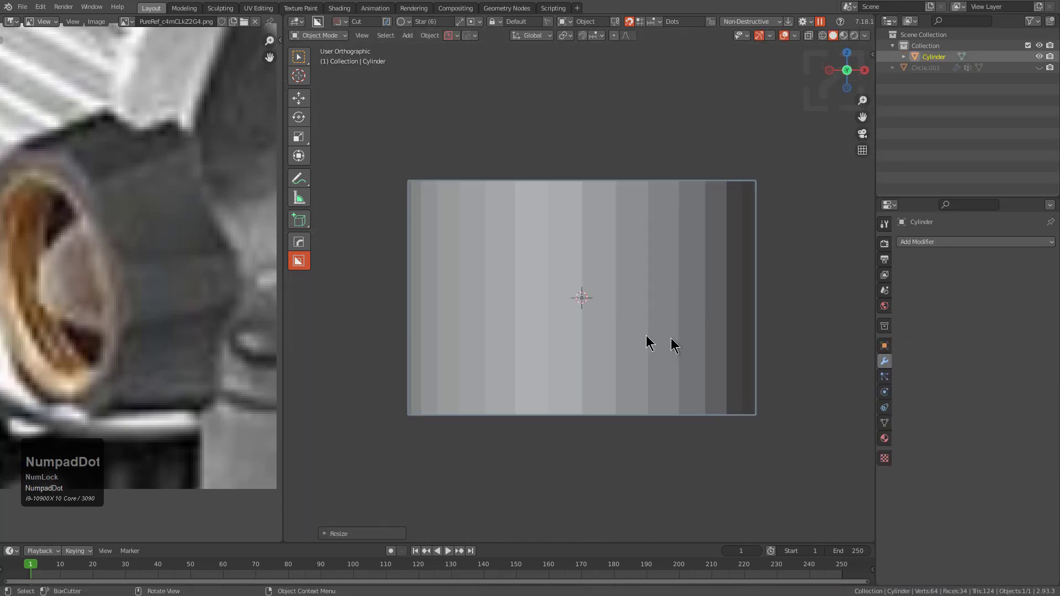
- Move the front vertex of the cylinder's top rim inward along Y to start a notch
middle_click_drag(615, 283, 609, 302)
key("Tab")
scroll(615, 306, "down", 2)
key("1")
key("2")
left_click(608, 291)
key("1")
key("KP_1")
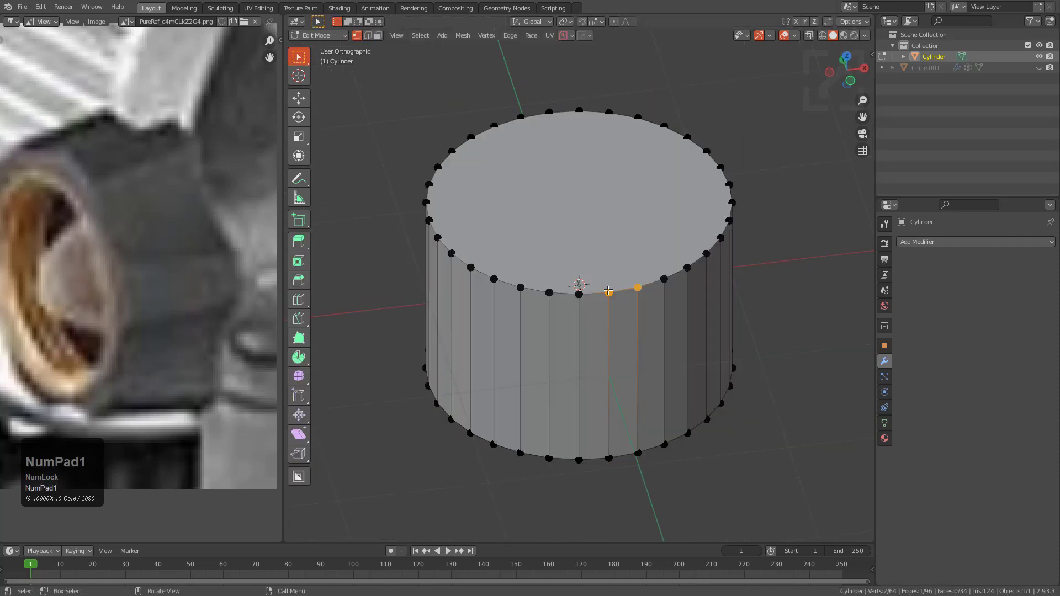
left_click(579, 197)
middle_click_drag(579, 197, 585, 232)
key("KP_7")
key("g")
key("y")
left_click(589, 254)
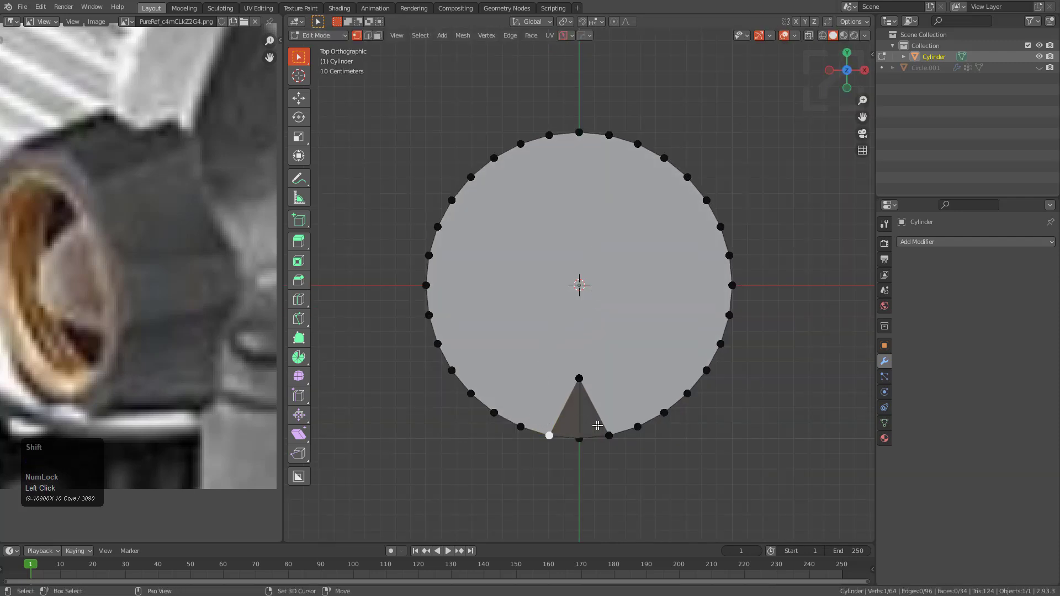
- Move the two top rim vertices beside the notch's centre inward along Y to form a curved recess
key("g")
key("y")
left_click(616, 381)
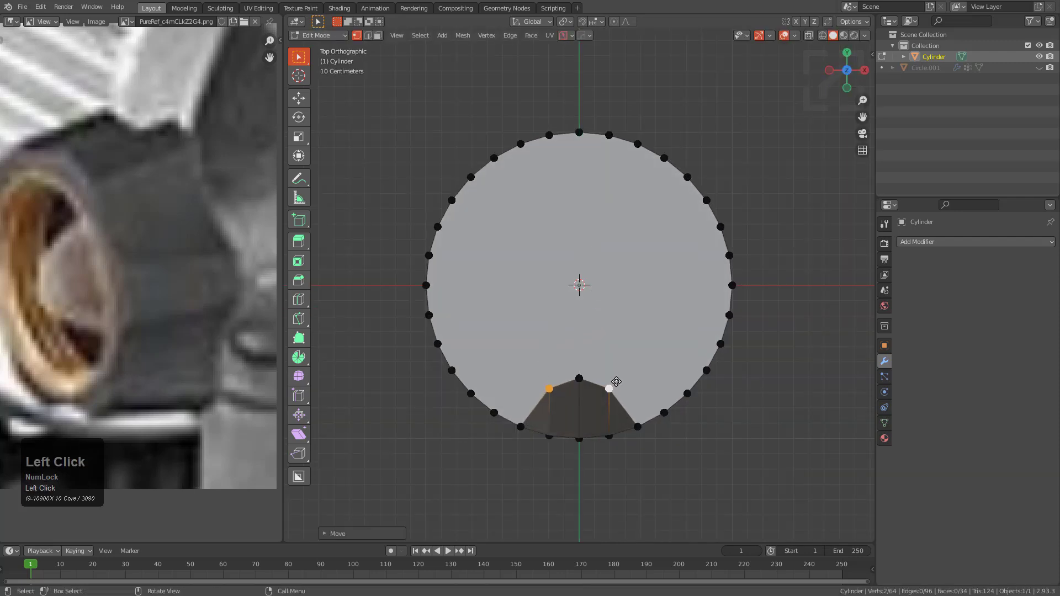
key("g")
key("y")
left_click(579, 380)
left_click(608, 386, "shift")
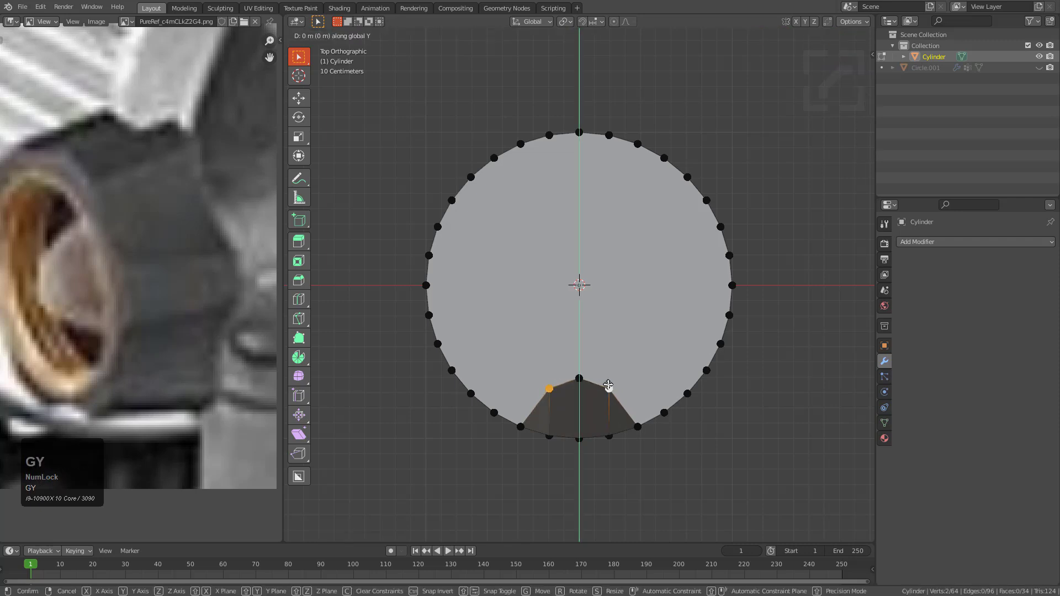
- Move the bottom rim's front vertex slightly inward along Y beneath the notch
middle_click_drag(609, 385, 645, 404)
left_click(619, 460)
left_click(589, 464, "shift")
mouse_move(591, 461)
middle_mouse_down()
mouse_move(627, 428)
mouse_move(620, 466)
mouse_move(603, 454)
middle_mouse_up()
left_click(579, 439)
key("g")
key("y")
left_click(580, 428)
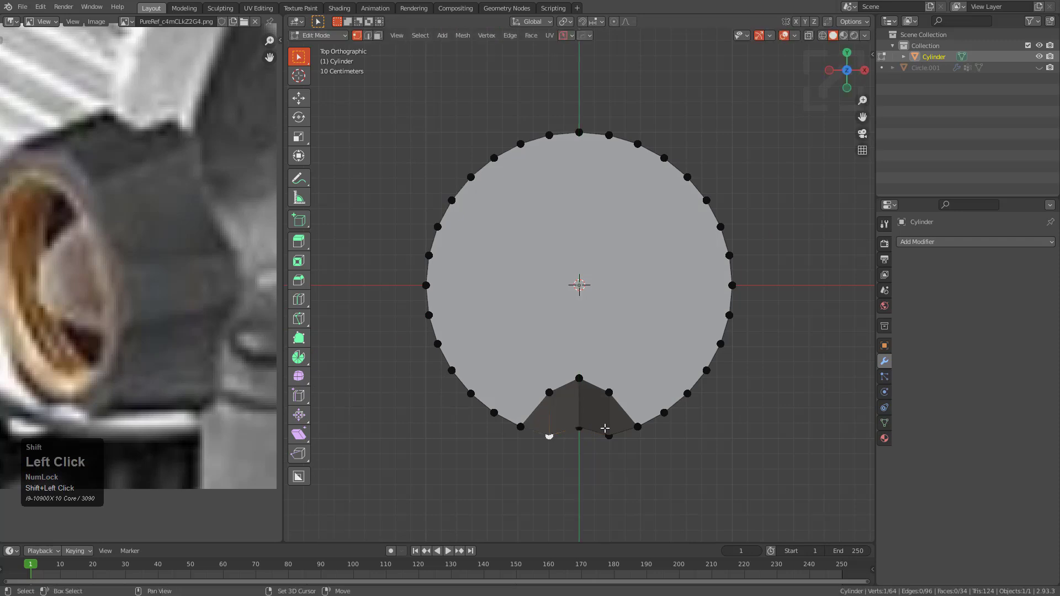
- Move the two bottom rim vertices beside the front vertex slightly inward along Y to match the shallow recess
left_click(605, 428, "shift")
key("g")
key("y")
left_click(605, 420)
key("g")
left_click(603, 422)
- Add a Subdivision modifier with viewport level 2 to the notched cylinder
key("Tab")
middle_click_drag(603, 422, 617, 284)
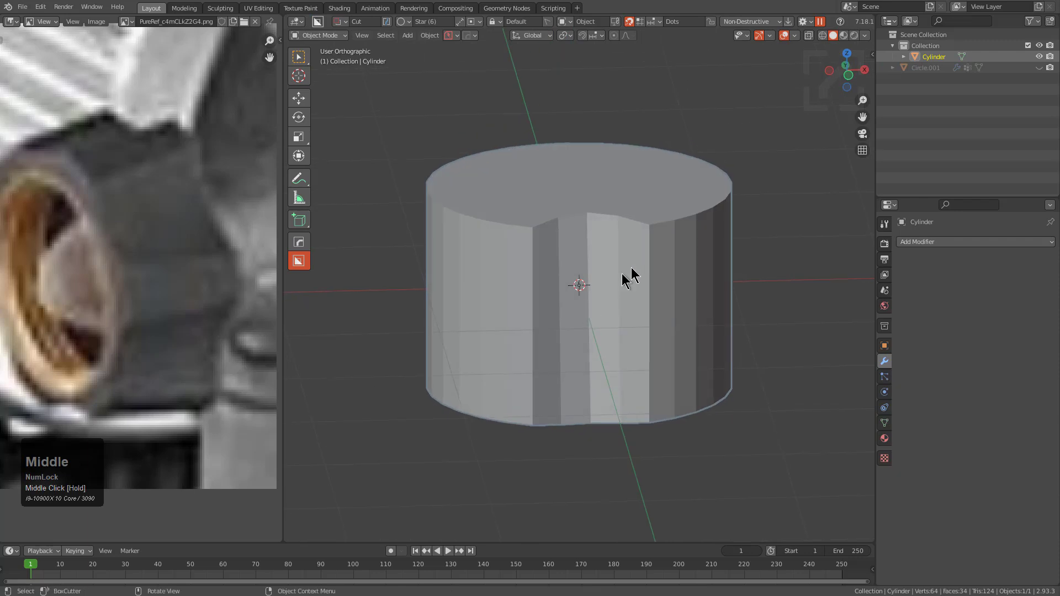
key("ctrl+1")
key("ctrl+2")
- Select the cylinder's top and bottom cap faces and mark their borders sharp
key("Tab")
key("3")
middle_click_drag(663, 235, 682, 147)
left_click(654, 235)
left_click(646, 353, "shift")
key("q")
left_click(738, 226)
- Mark the vertical edges on both sides of the notch sharp
middle_click_drag(651, 248, 539, 308)
key("Tab")
key("2")
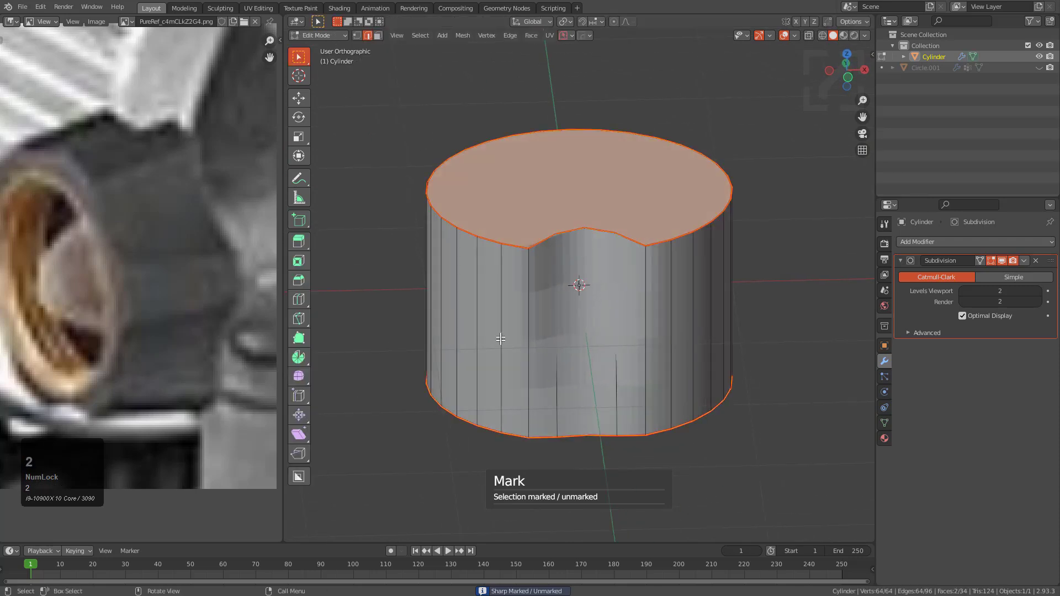
left_click(522, 299)
key("q")
left_click(644, 283)
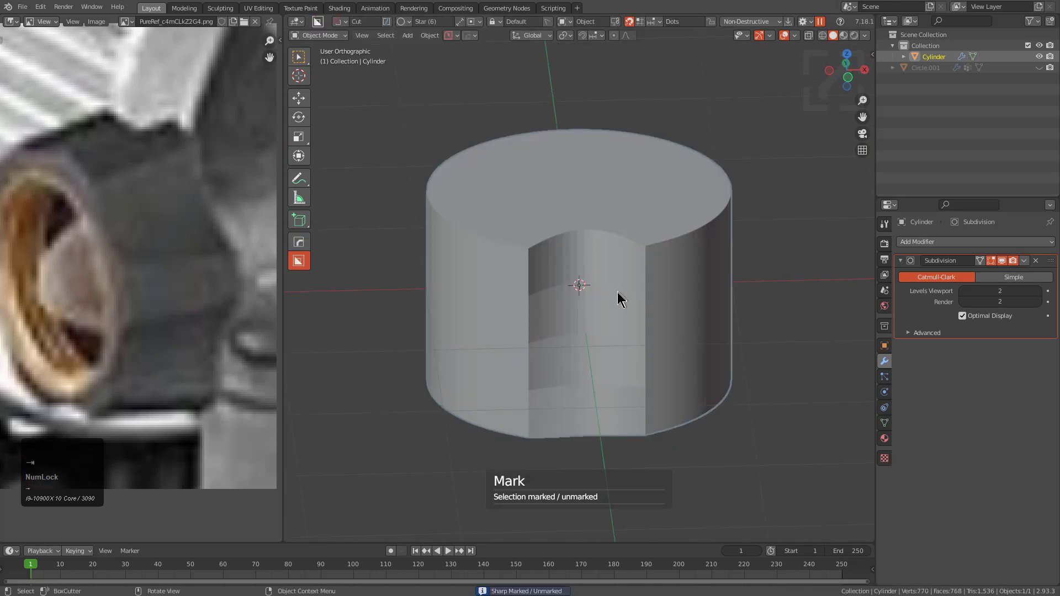
- Try to merge the notch's bottom corner vertex with the neighbouring bottom rim vertex at their center
middle_click_drag(620, 298, 599, 271)
key("Tab")
middle_click_drag(540, 360, 564, 301)
scroll(563, 301, "up", 1)
key("1")
left_click(524, 267)
left_click(556, 269, "shift")
key("m")
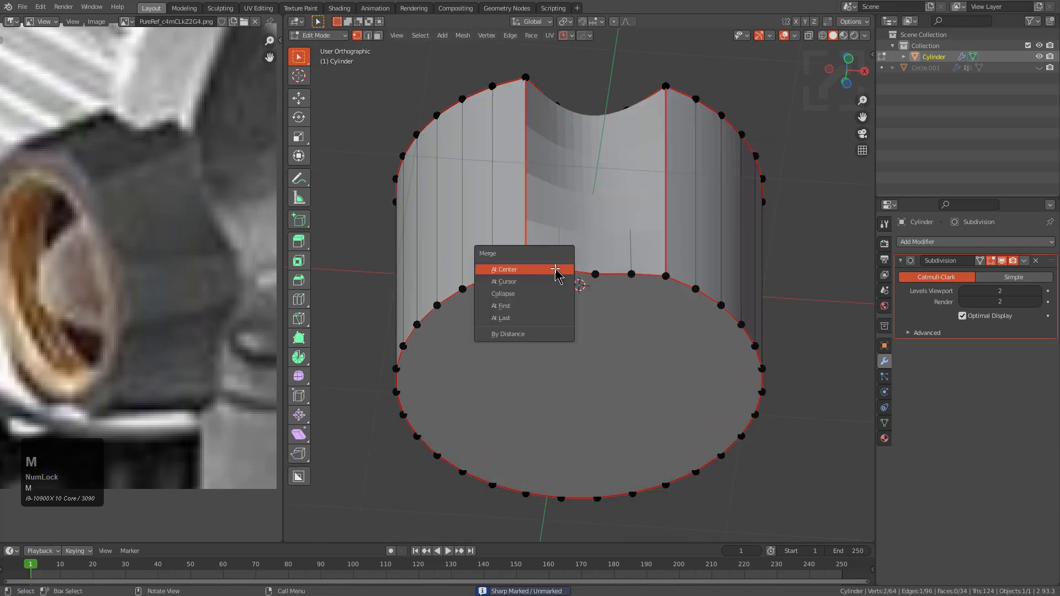
left_click(529, 271)
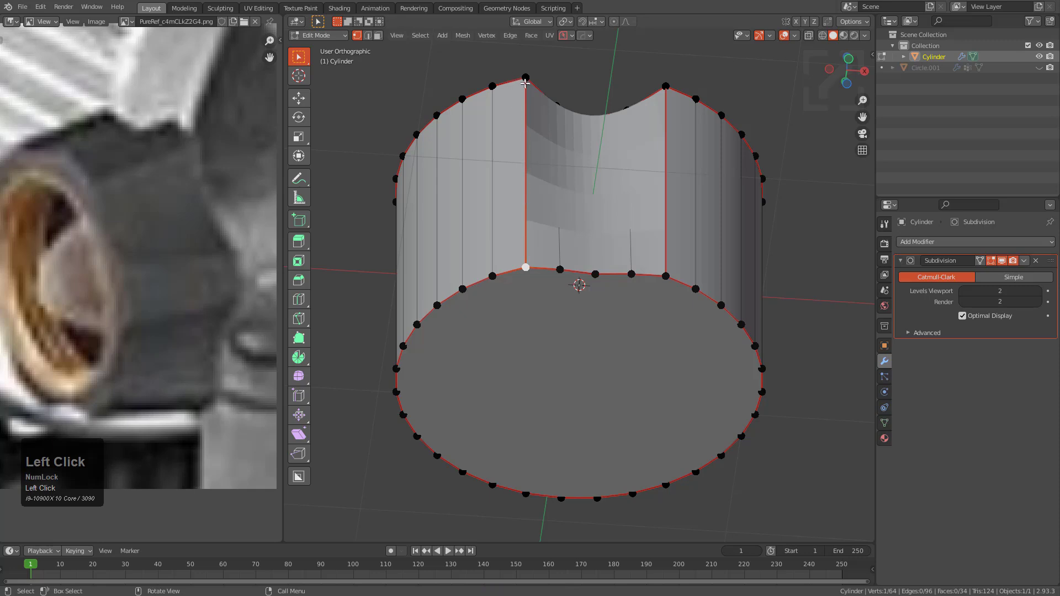
- Turn off the subdivision preview in Edit Mode and knife a cut from the notch's top corner to the bottom rim just outside the corner
middle_click_drag(523, 78, 529, 51)
middle_click_drag(537, 130, 615, 209, "shift")
left_click(991, 260)
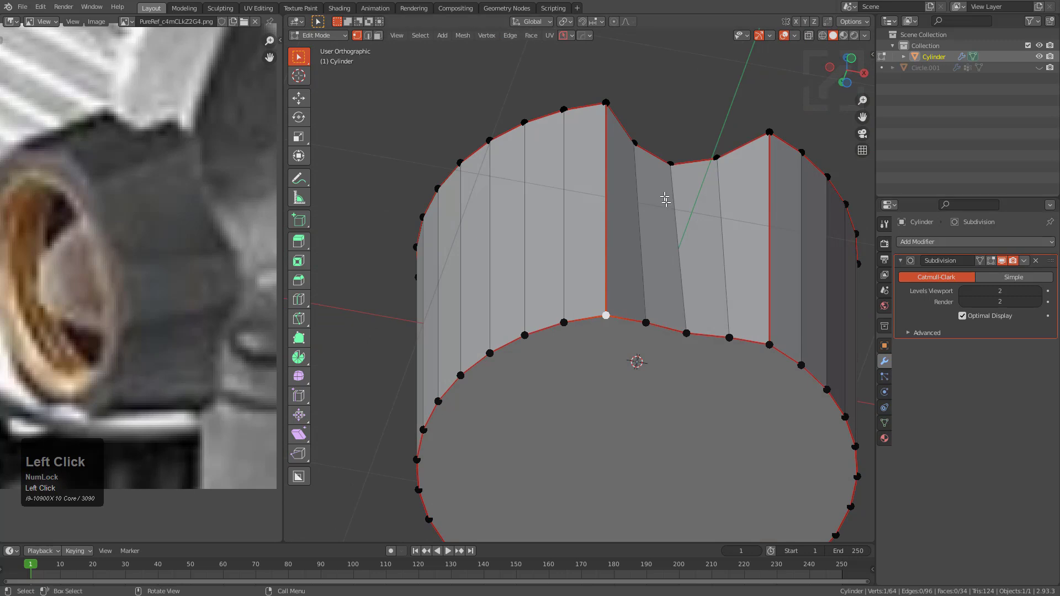
scroll(729, 177, "up", 2)
scroll(615, 128, "down", 1)
key("k")
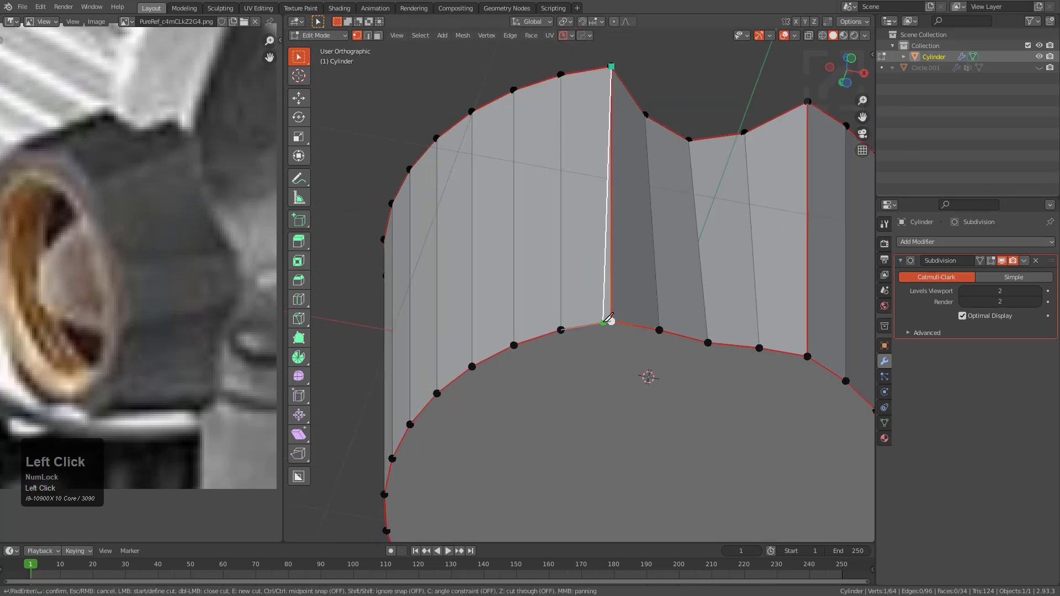
left_click(606, 321)
key("KP_Enter")
- Merge the notch's bottom corner vertex into the next notch vertex so the sharp side edge slants inward
scroll(614, 318, "up", 1)
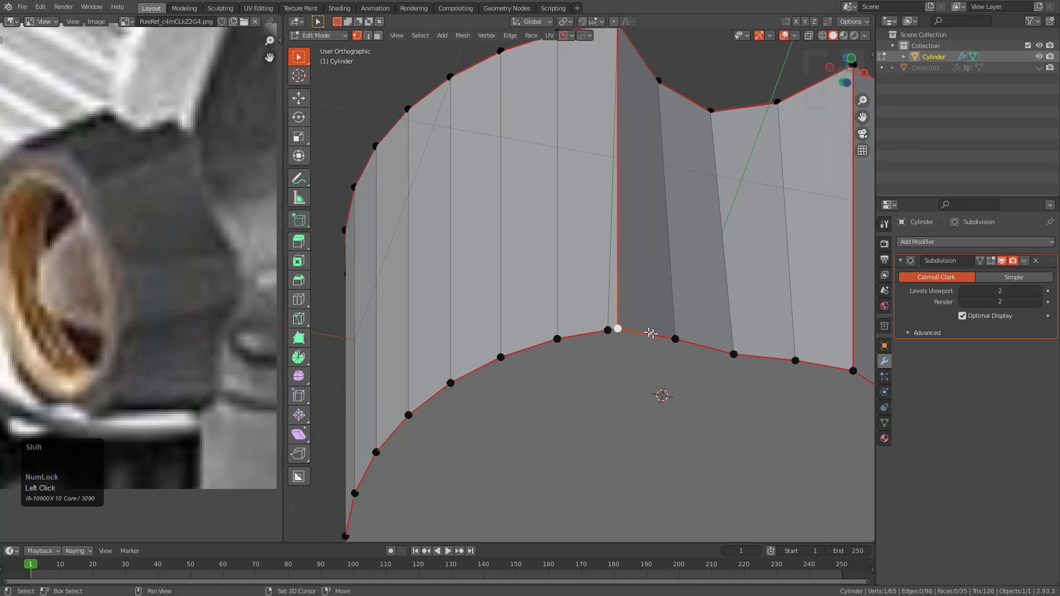
key("m")
left_click(668, 336)
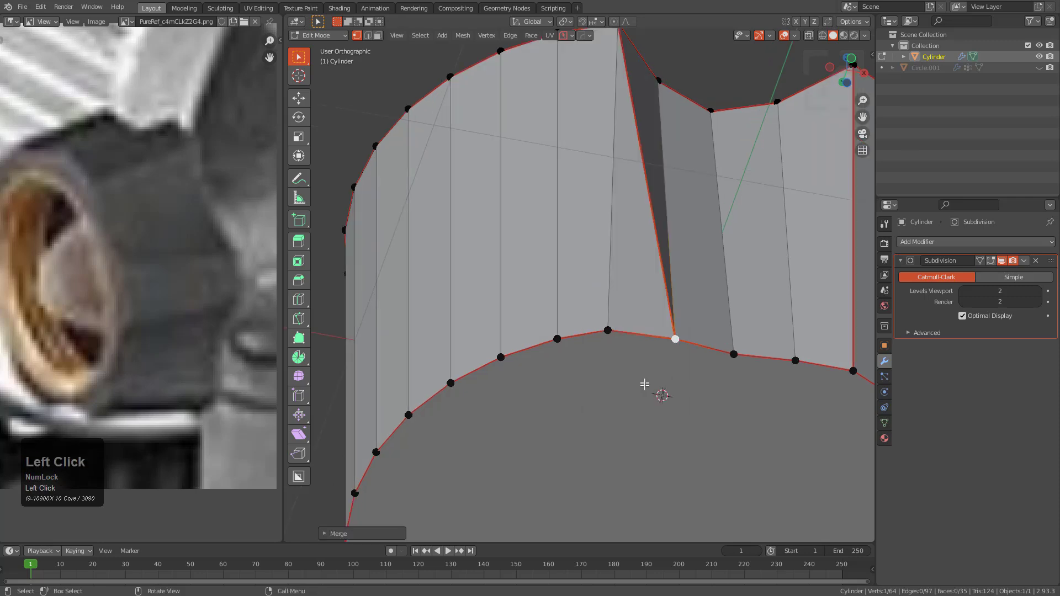
scroll(635, 359, "down", 1)
middle_click_drag(635, 359, 593, 317)
scroll(721, 320, "down", 2)
middle_click_drag(627, 355, 631, 333)
key("Tab")
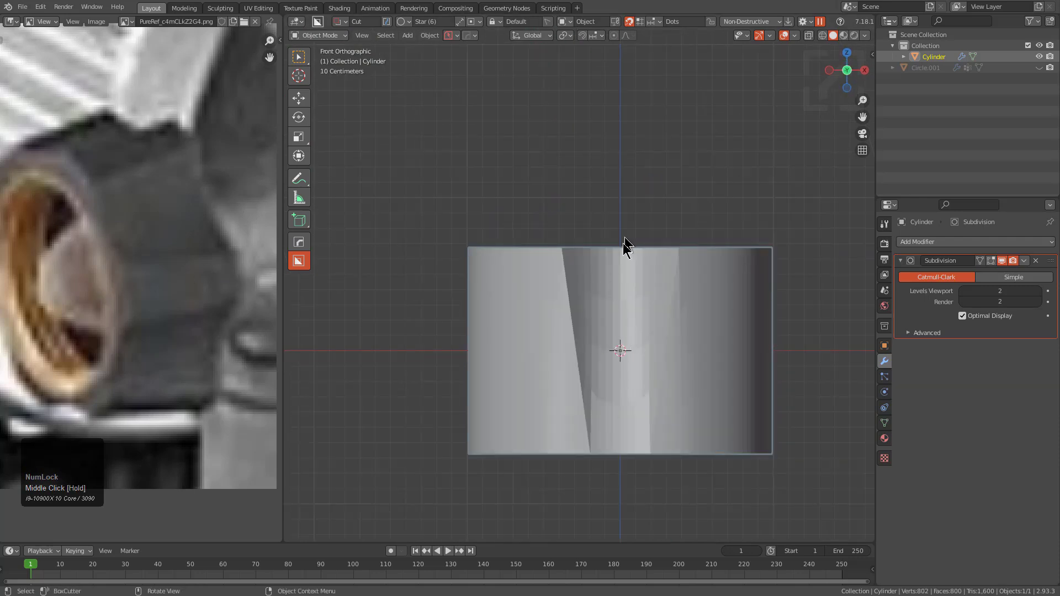
- Mirror the slanted notch side across X onto the opposite side of the notch
middle_click_drag(642, 259, 668, 308)
scroll(579, 276, "up", 1)
key("Tab")
key("Tab")
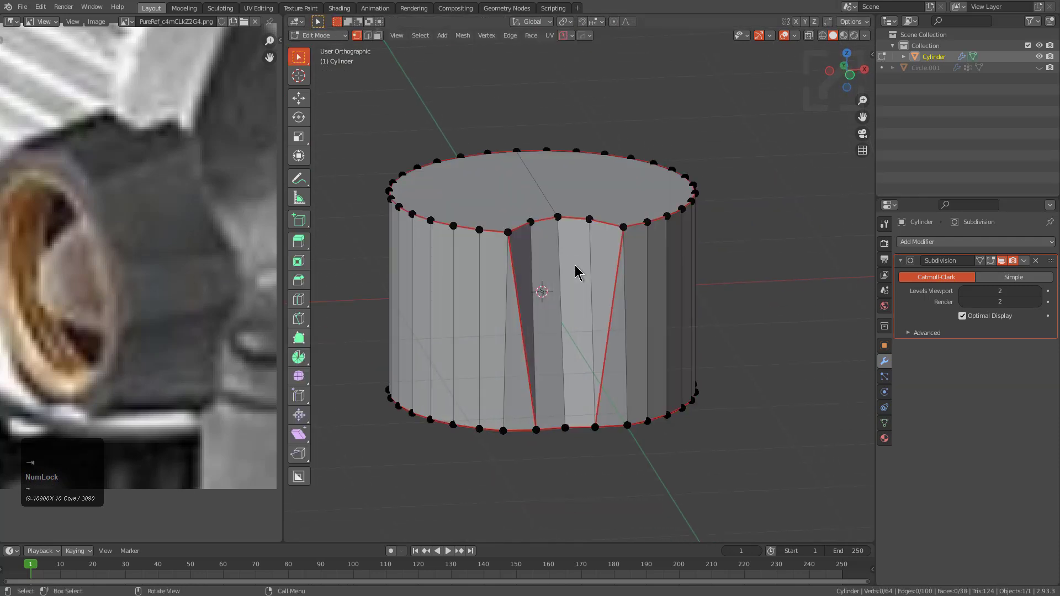
- Lower the viewport subdivision to level 1 and knife a horizontal edge loop around the cylinder's mid-height with a BoxCutter box
key("ctrl+1")
key("Tab")
middle_click_drag(586, 316, 546, 303)
key("alt+w")
left_click_drag(361, 128, 767, 296)
key("ctrl+x")
scroll(516, 282, "up", 2)
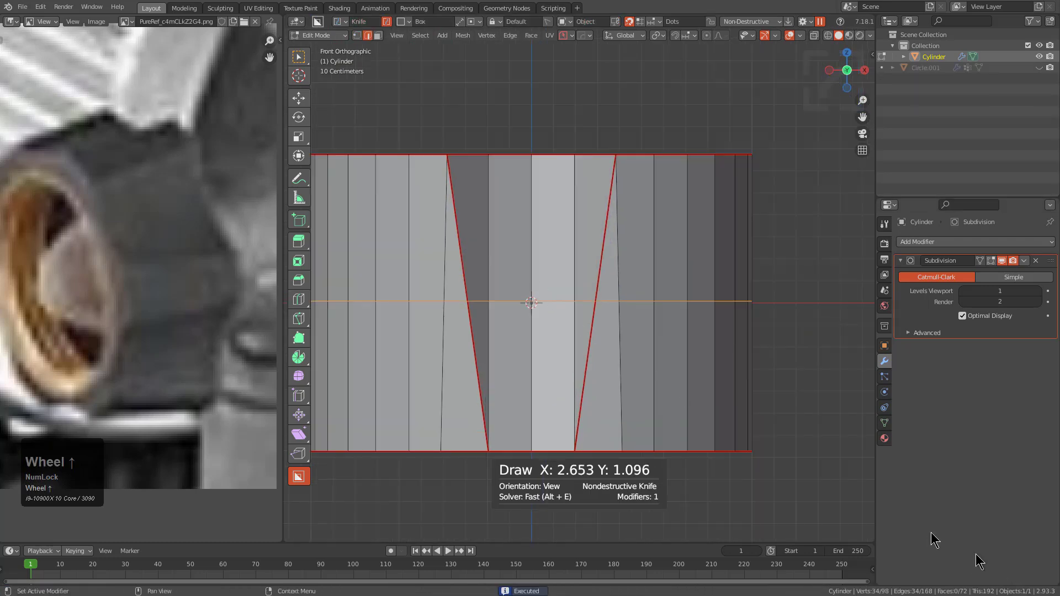
- Bevel the mid-height edge loop with two segments so it spans most of the cylinder's height
left_click(539, 293)
scroll(547, 292, "down", 1)
key("ctrl+b")
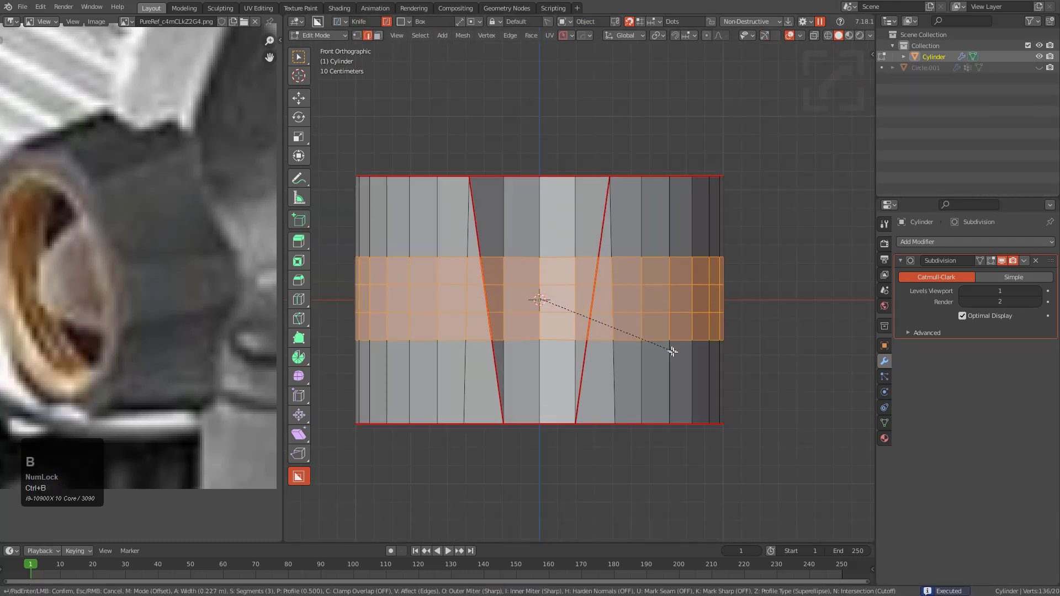
scroll(679, 356, "down", 2)
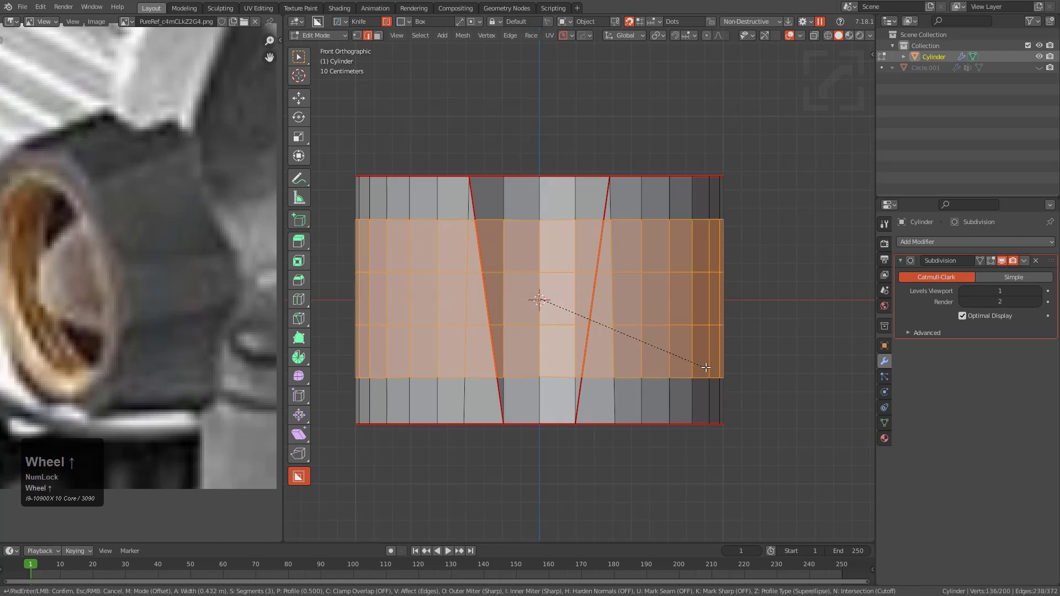
left_click(708, 367)
key("Tab")
middle_click_drag(688, 350, 621, 322)
key("Tab")
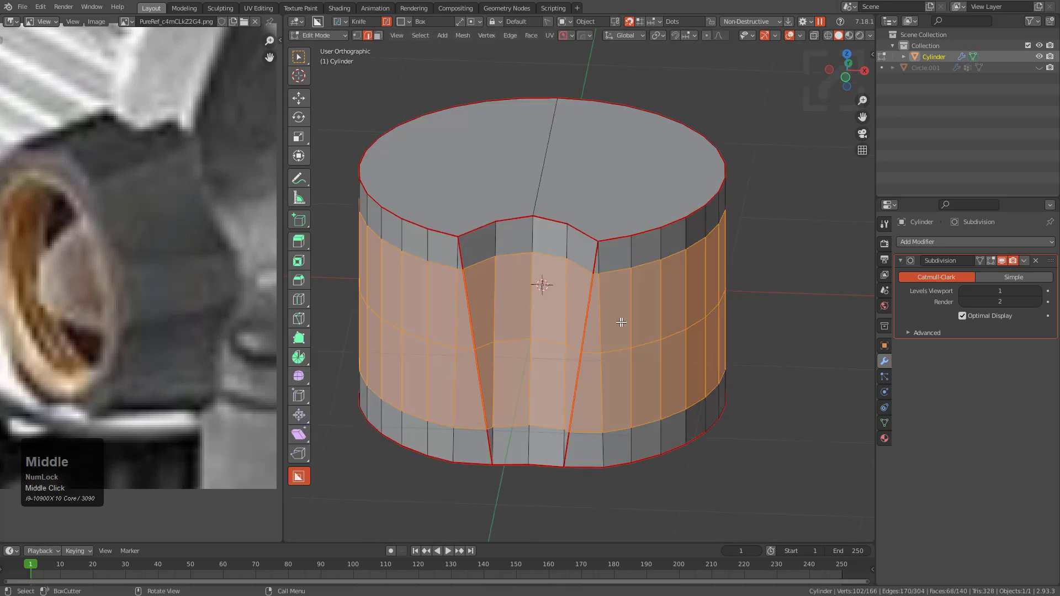
- Scale the beveled band outward and enlarge its middle loop slightly more to bulge the cylinder's side
key("s")
left_click(690, 347)
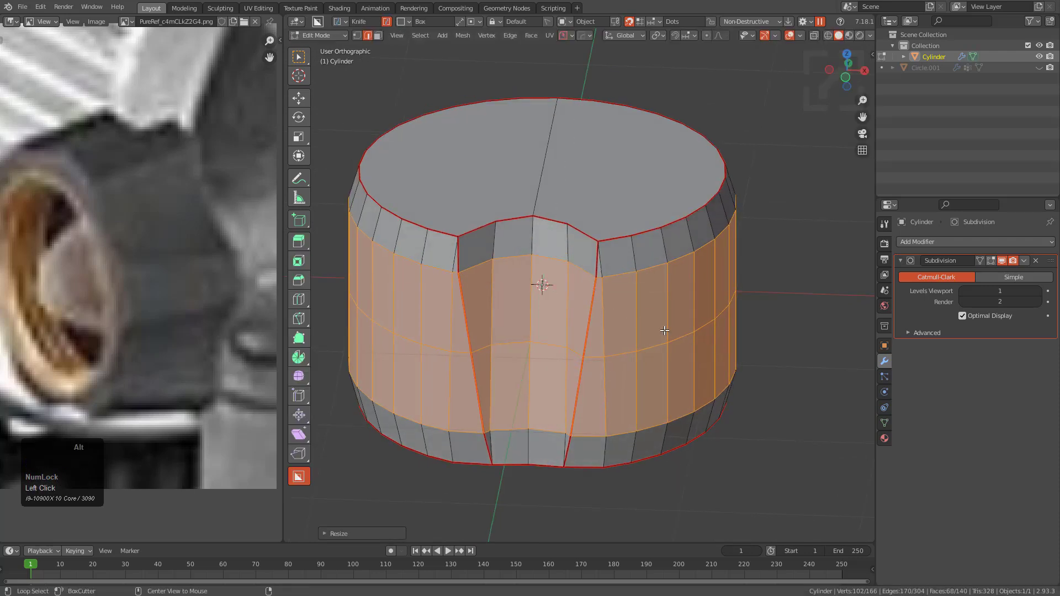
left_click(661, 343, "alt")
key("Tab")
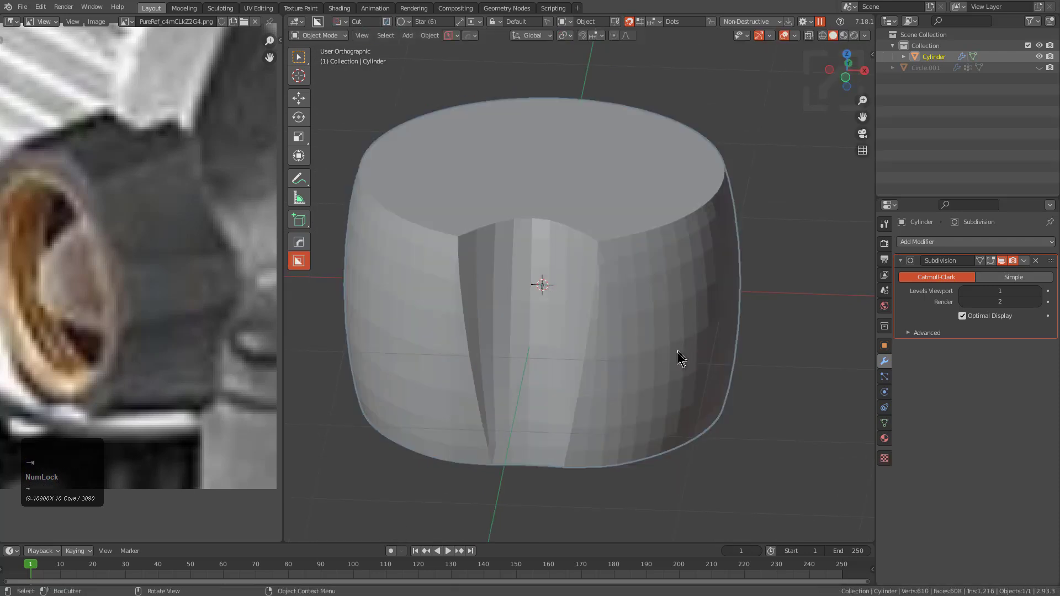
middle_click_drag(681, 355, 685, 335, "alt")
scroll(614, 257, "up", 3)
key("Tab")
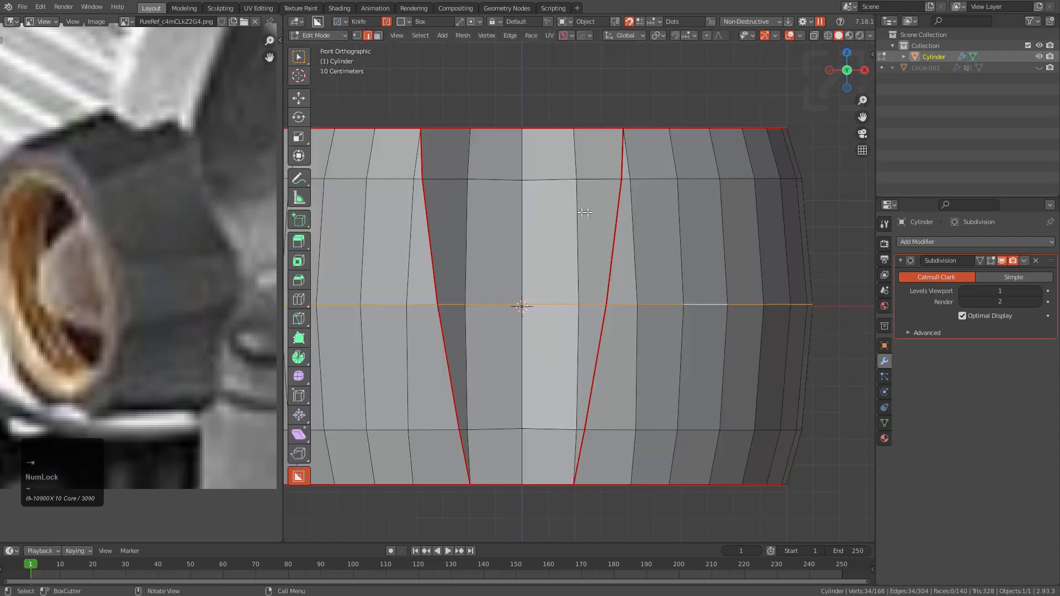
- Reroute the edge beside the notch's top corner so it ends on the rim just outside the corner, and mirror the change across X
scroll(640, 212, "up", 3)
scroll(671, 182, "down", 2)
middle_click_drag(570, 213, 588, 103, "shift")
scroll(652, 251, "up", 2)
scroll(584, 238, "down", 2)
scroll(584, 242, "up", 4)
middle_click_drag(607, 204, 612, 281, "shift")
scroll(608, 271, "up", 2)
key("k")
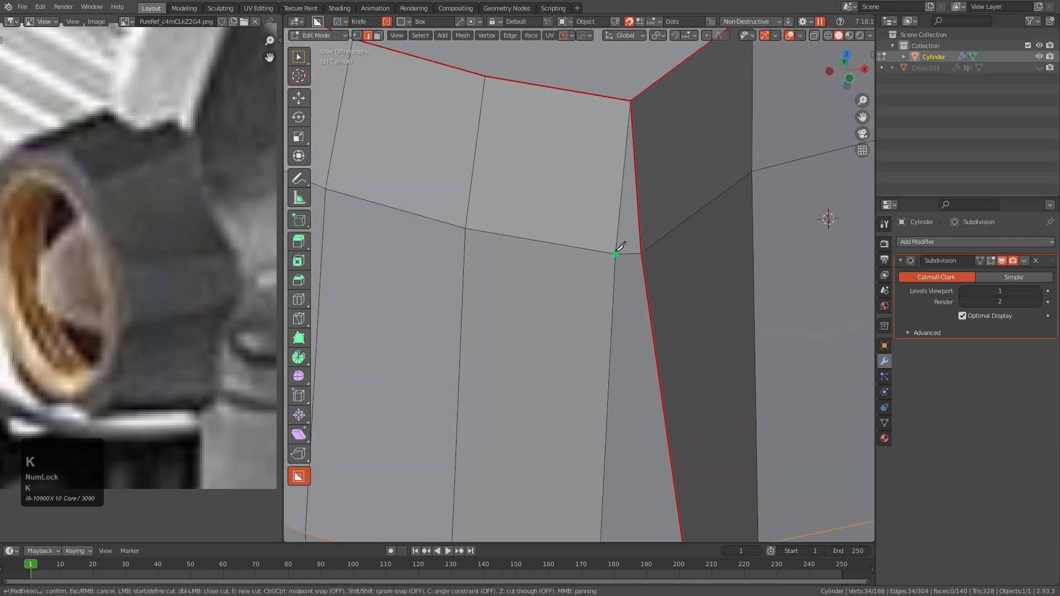
key("KP_Enter")
left_click(626, 189)
key("ctrl+x")
scroll(637, 265, "down", 6)
key("alt+x")
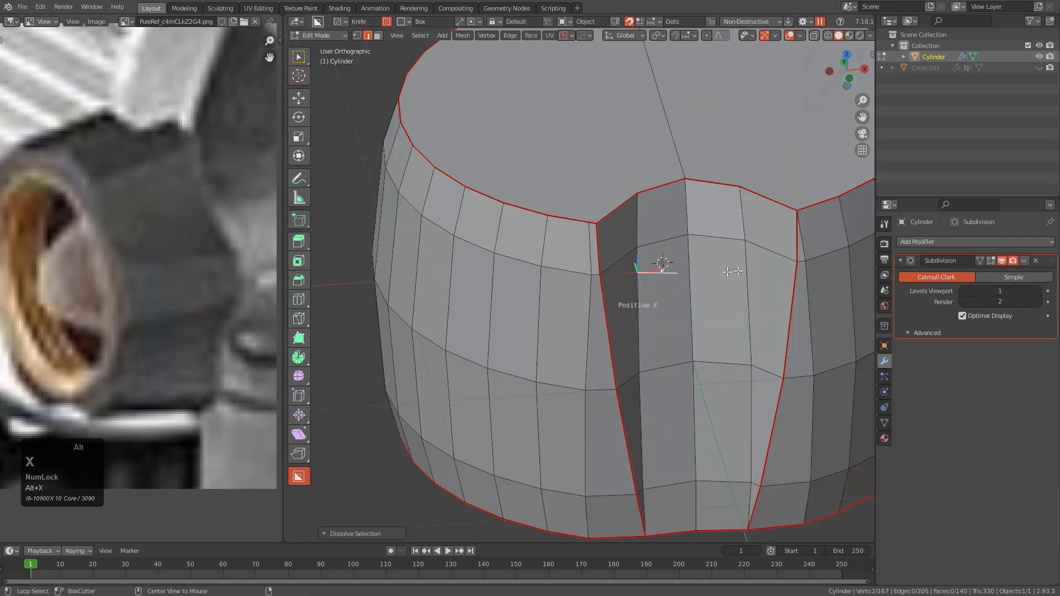
- Slide the loop vertices beside the notch's sharp side edge to even out their spacing, and mirror the change across X
scroll(690, 282, "up", 3)
key("1")
left_click(470, 303)
key("g")
key("g")
left_click(465, 303)
left_click(470, 213)
key("g")
key("g")
left_click(452, 221)
left_click(463, 304)
key("g")
key("g")
left_click(459, 307)
scroll(481, 353, "down", 4)
middle_click_drag(483, 366, 498, 323, "shift")
middle_click_drag(527, 330, 517, 333)
key("alt+x")
middle_click_drag(602, 350, 544, 279)
key("Tab")
scroll(558, 276, "down", 2)
scroll(548, 254, "up", 1)
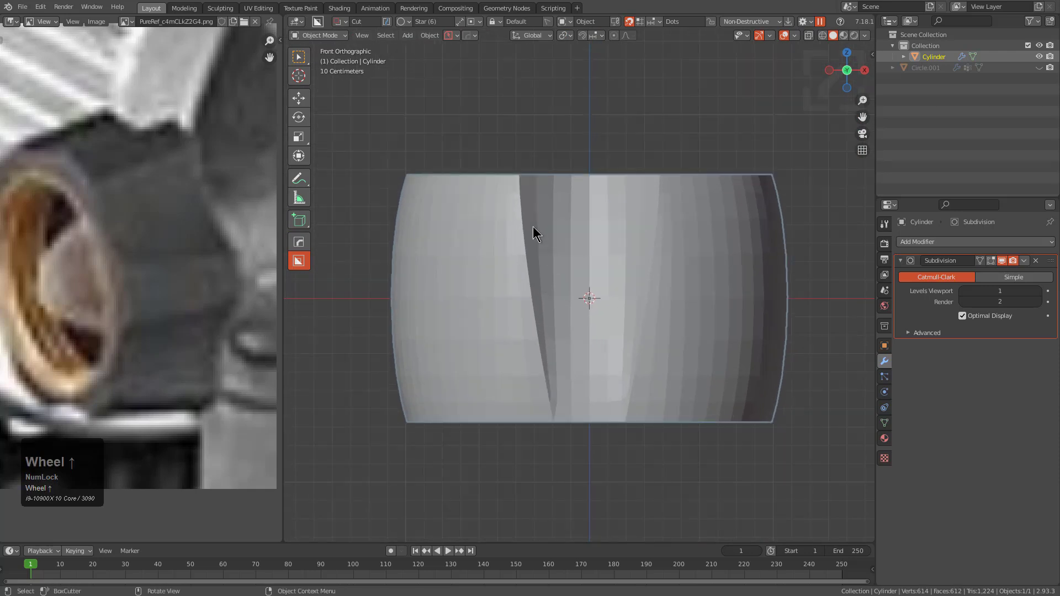
- Move the notch's inner vertices on the upper loop and top rim outward along Y to make the notch shallower
key("KP_7")
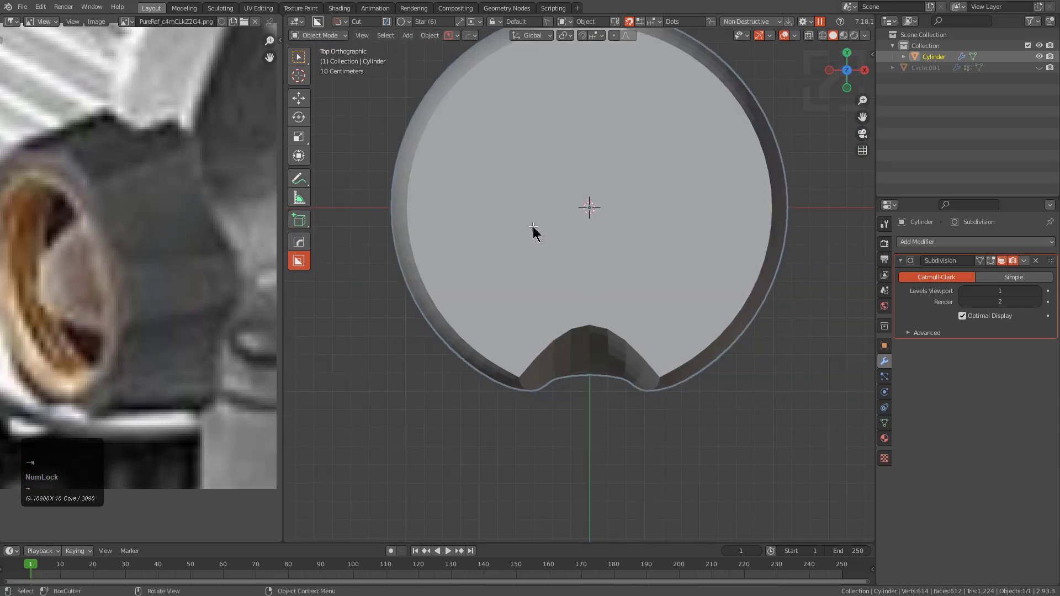
key("Tab")
key("alt+z")
scroll(598, 319, "up", 2)
scroll(533, 297, "up", 2)
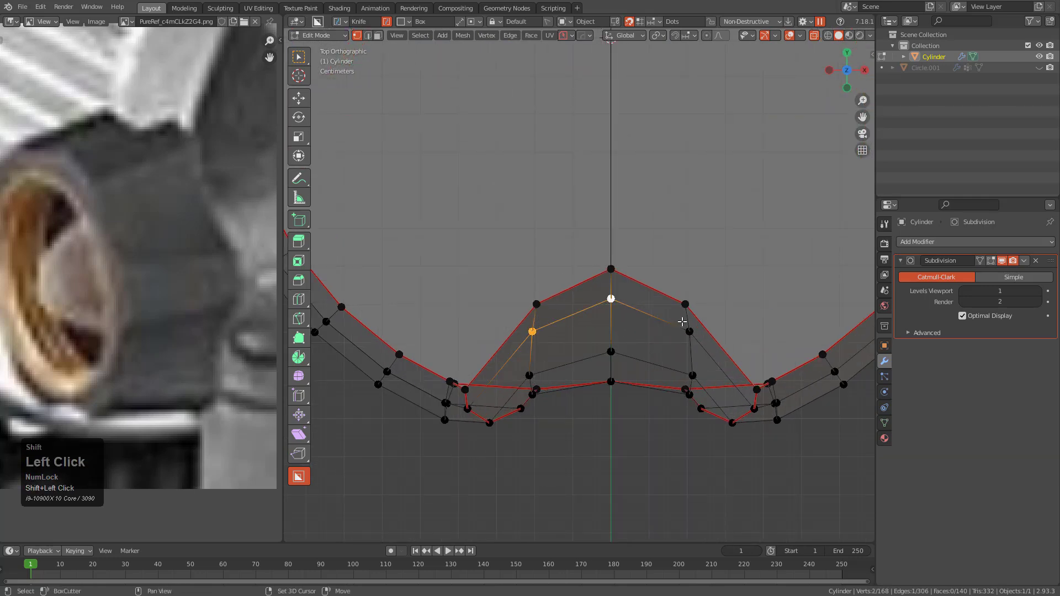
key("g")
key("y")
left_click(683, 340)
left_click(527, 295)
left_click(612, 268, "shift")
key("g")
key("y")
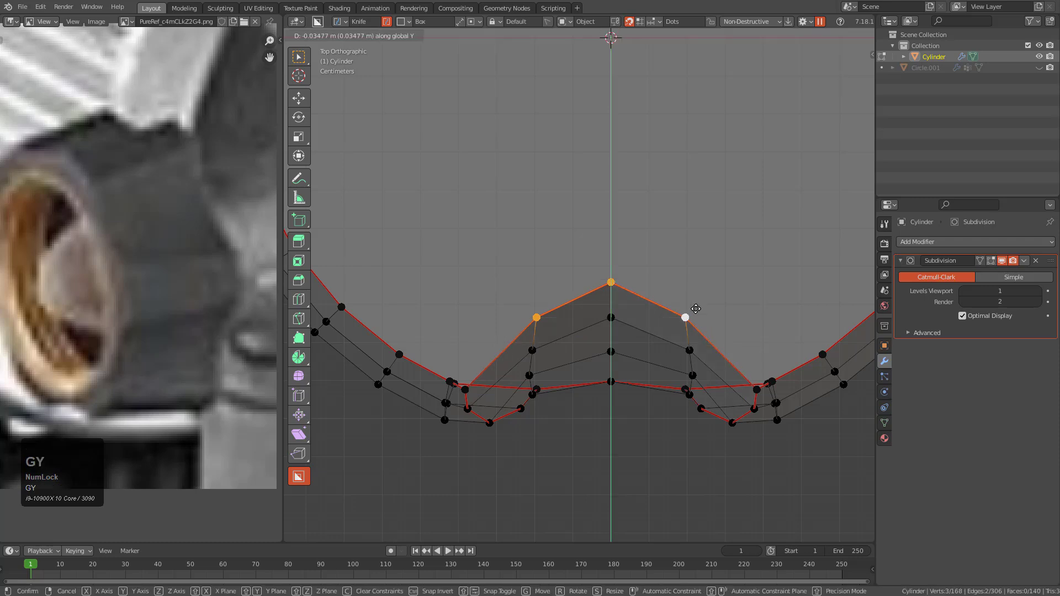
left_click(704, 324)
- Shift the inner vertices on one side of the notch outward in top view to widen it, and mirror the change across X
left_click(532, 350, "shift")
key("g")
left_click(525, 350)
left_click(527, 331)
key("g")
left_click(513, 321)
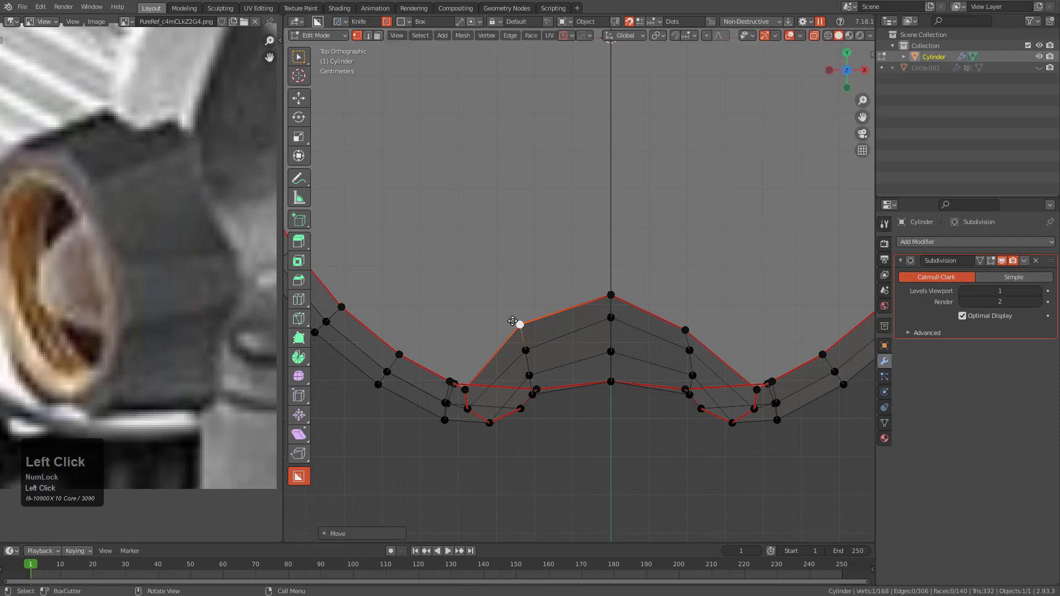
left_click(526, 350)
key("g")
left_click(523, 349)
left_click(529, 374)
key("g")
left_click(528, 375)
key("alt+z")
key("alt+x")
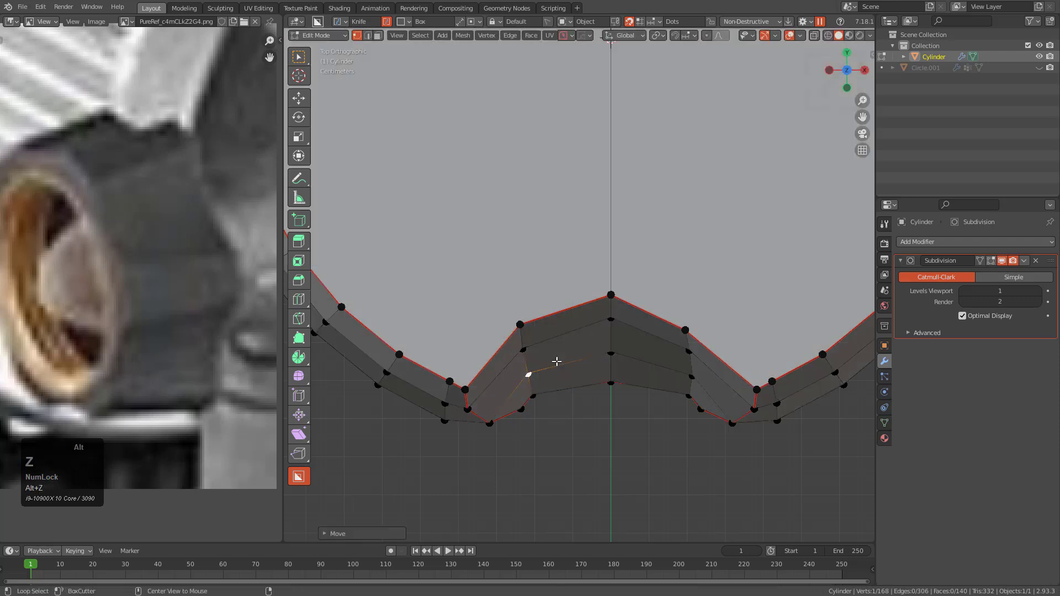
middle_click_drag(635, 392, 623, 295)
key("Tab")
scroll(599, 284, "down", 1)
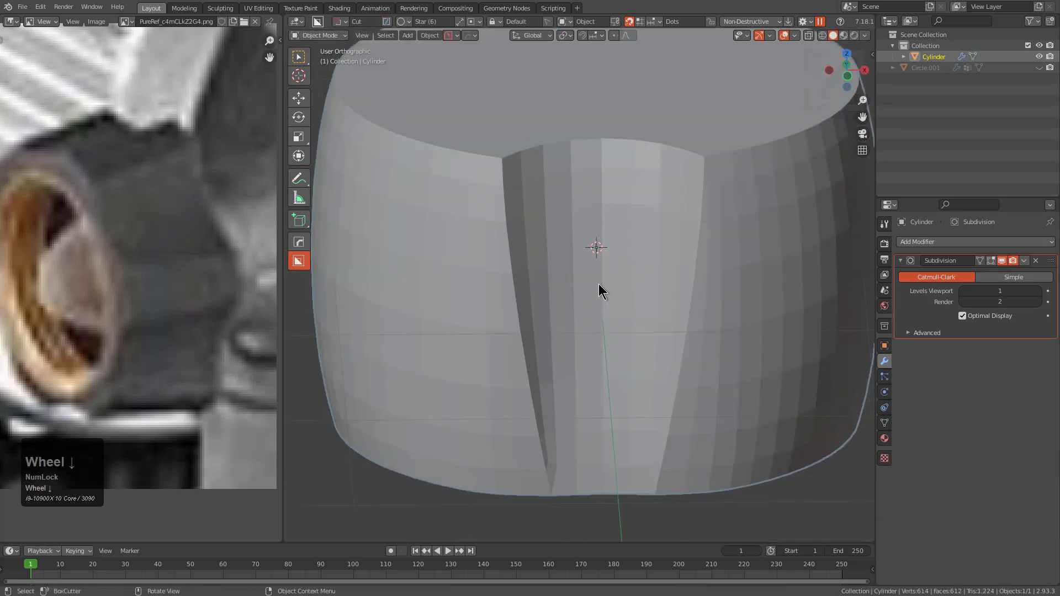
middle_click_drag(558, 305, 551, 293)
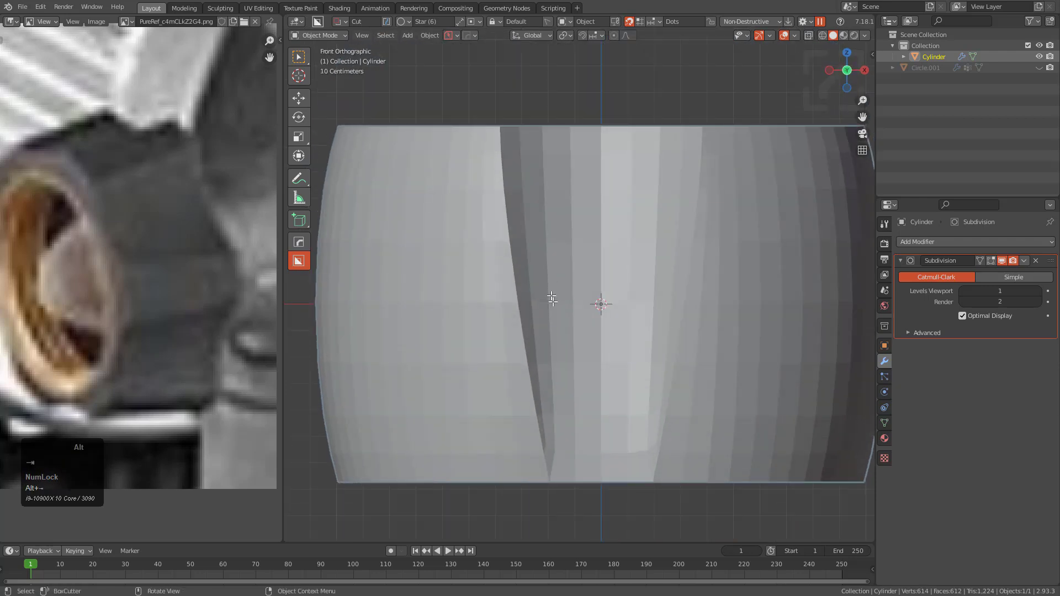
- Slide the notch's lower vertices along their edges and move the bottom vertices along Y to reshape the notch's lower end
key("Tab")
middle_click_drag(583, 357, 586, 323, "shift")
left_click(656, 374)
scroll(622, 372, "down", 1)
middle_click_drag(622, 372, 698, 131, "ctrl")
left_click(554, 355)
middle_click_drag(554, 355, 679, 346)
left_click(701, 343, "ctrl")
key("g")
key("g")
left_click(707, 352)
middle_click_drag(707, 352, 644, 307)
key("g")
key("y")
left_click(569, 331)
key("Tab")
key("KP_1")
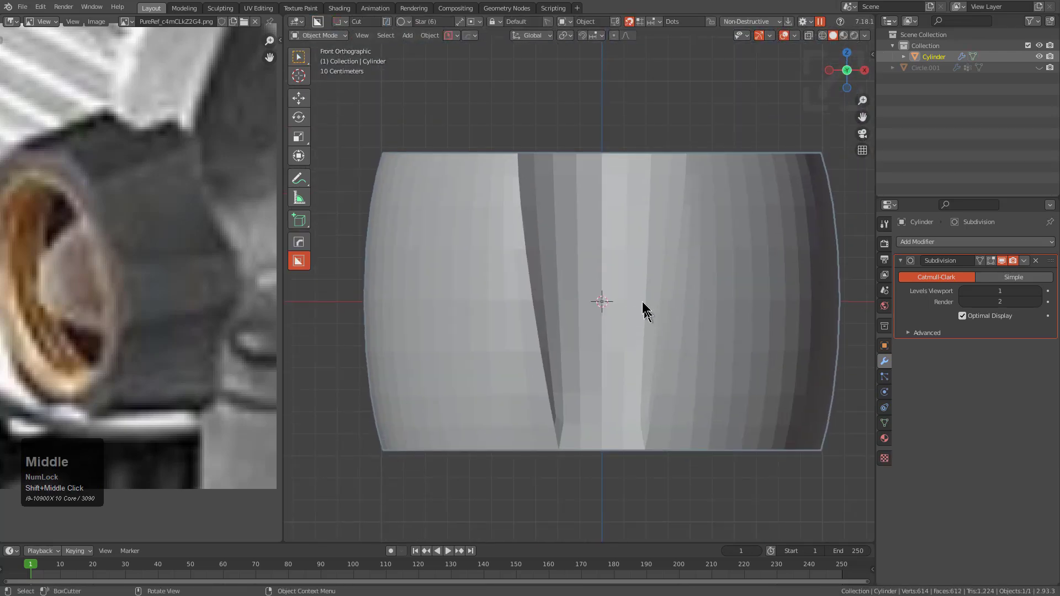
- Examine the reshaped notch from several angles and from the top
key("Tab")
middle_click_drag(560, 223, 568, 295)
scroll(588, 247, "down", 2)
middle_click_drag(587, 246, 562, 309)
key("Tab")
key("KP_7")
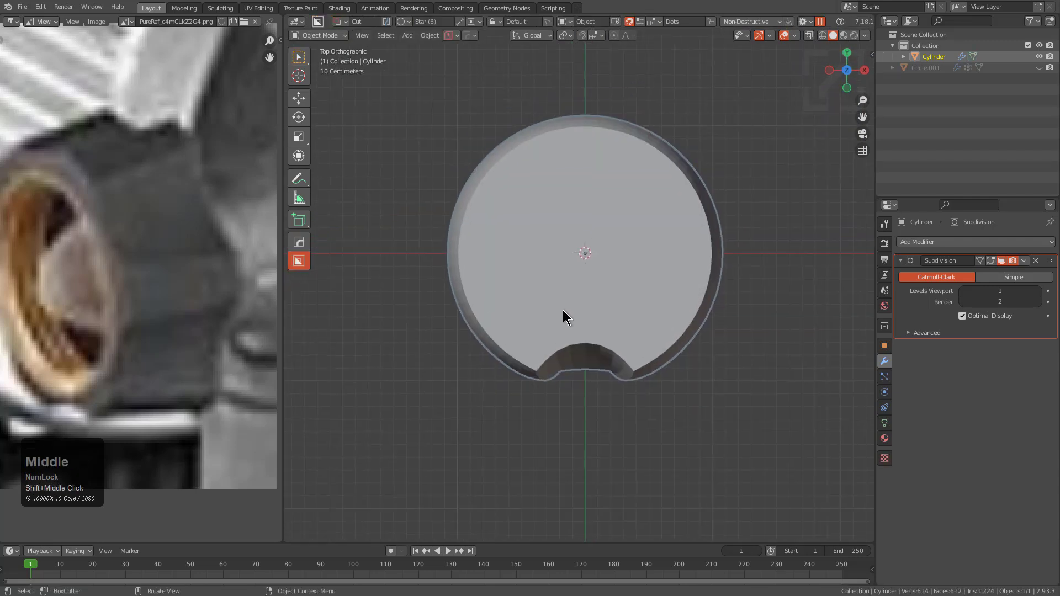
scroll(563, 311, "up", 2)
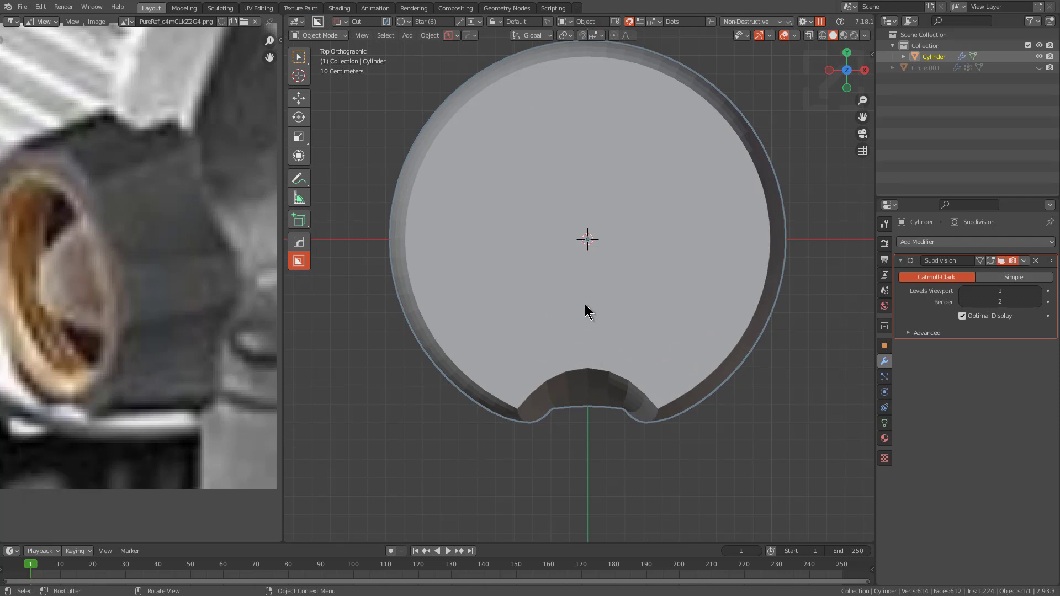
- Try to rotate the cylinder 45 degrees about Z and mirror it with the HardOps mirror in Modifier&Apply mode
key("r")
key("KP_4")
key("KP_5")
key("KP_Enter")
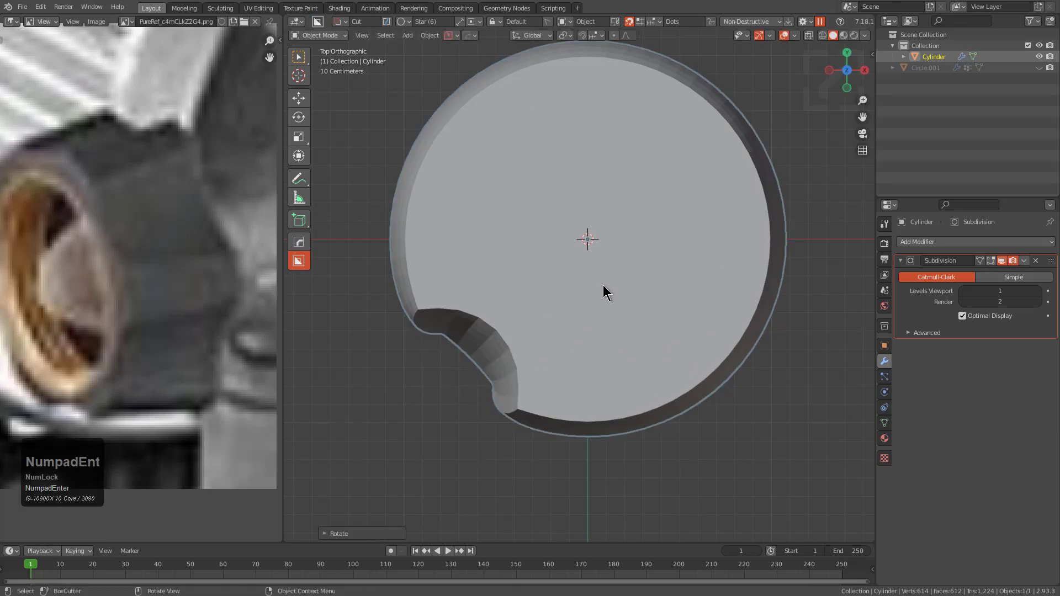
key("alt+x")
left_click(568, 166)
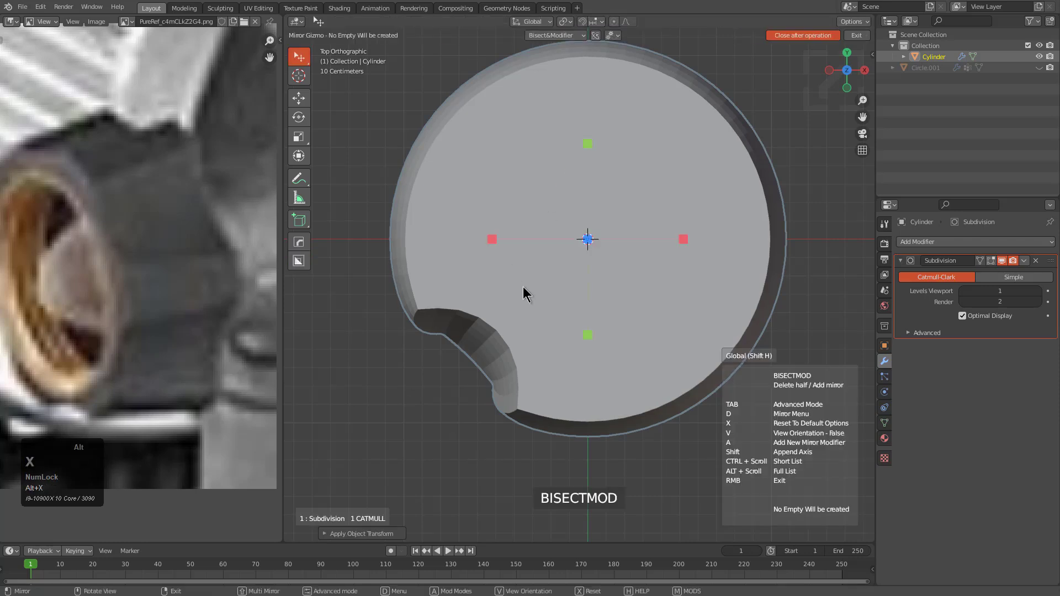
scroll(518, 249, "down", 2)
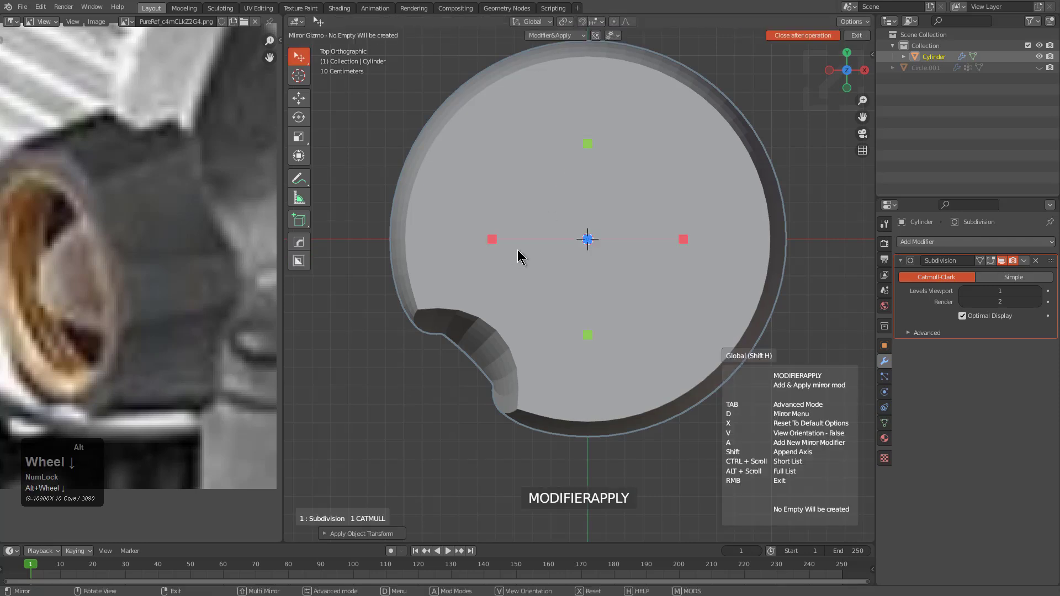
key("ctrl+z")
- Connect the top face's two rim vertices on the X axis with an edge running through the center
key("Tab")
middle_click_drag(515, 247, 583, 312)
key("3")
left_click(584, 243, "shift")
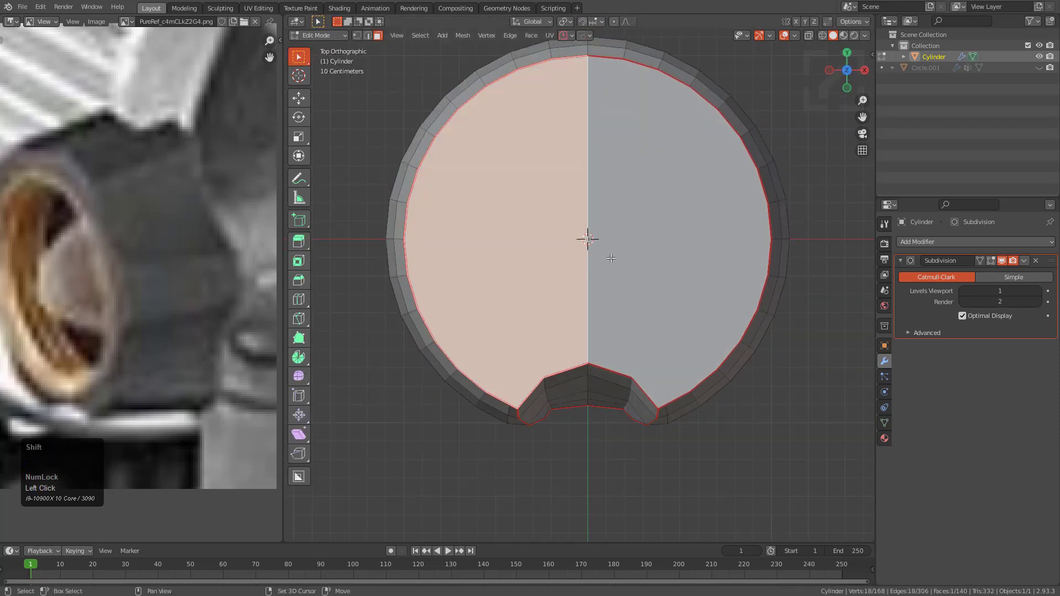
key("1")
key("2")
key("1")
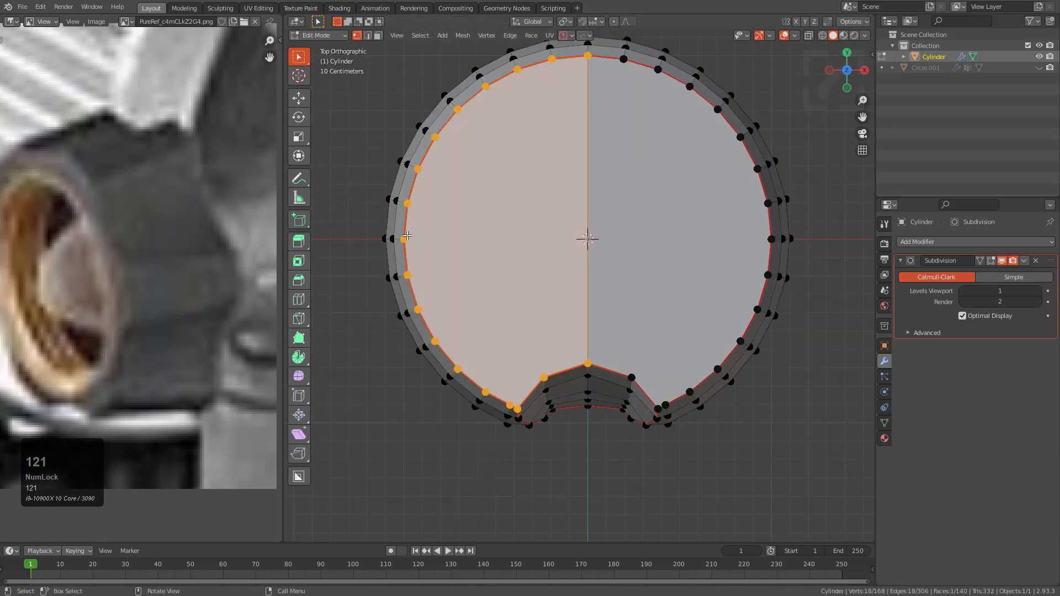
left_click(405, 236)
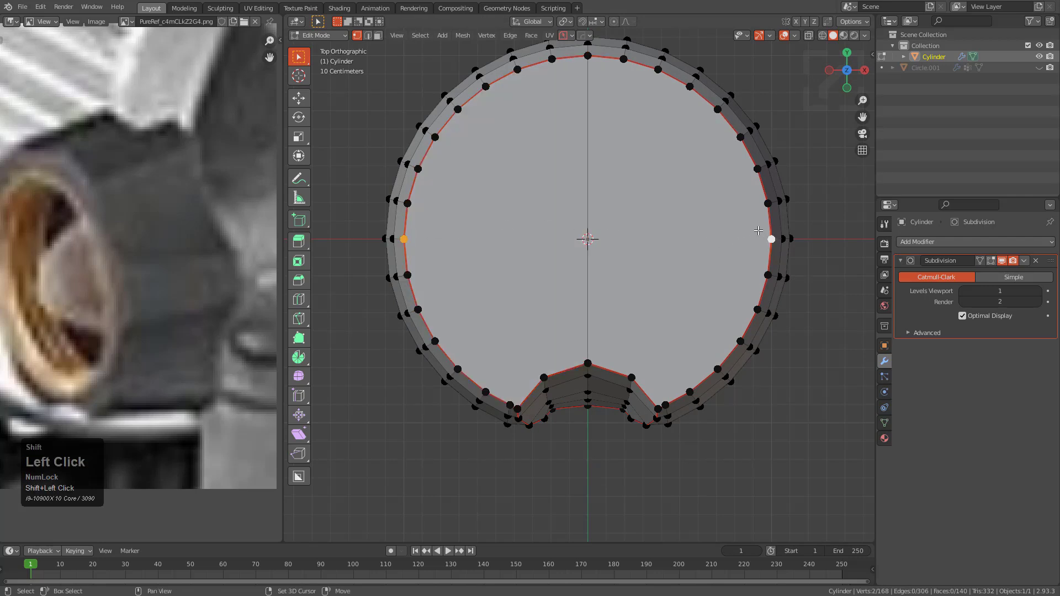
key("3")
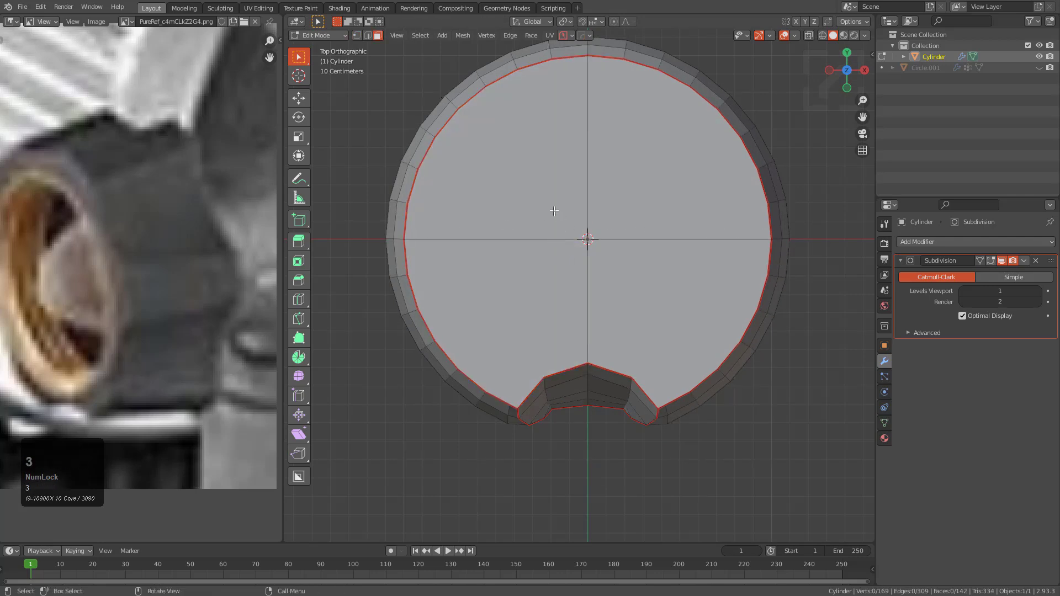
- Try to triangulate the four top-face quadrants and add loop cuts across the resulting fan
left_click(497, 166)
left_click(679, 166, "shift")
left_click(607, 280, "shift")
left_click(559, 276, "shift")
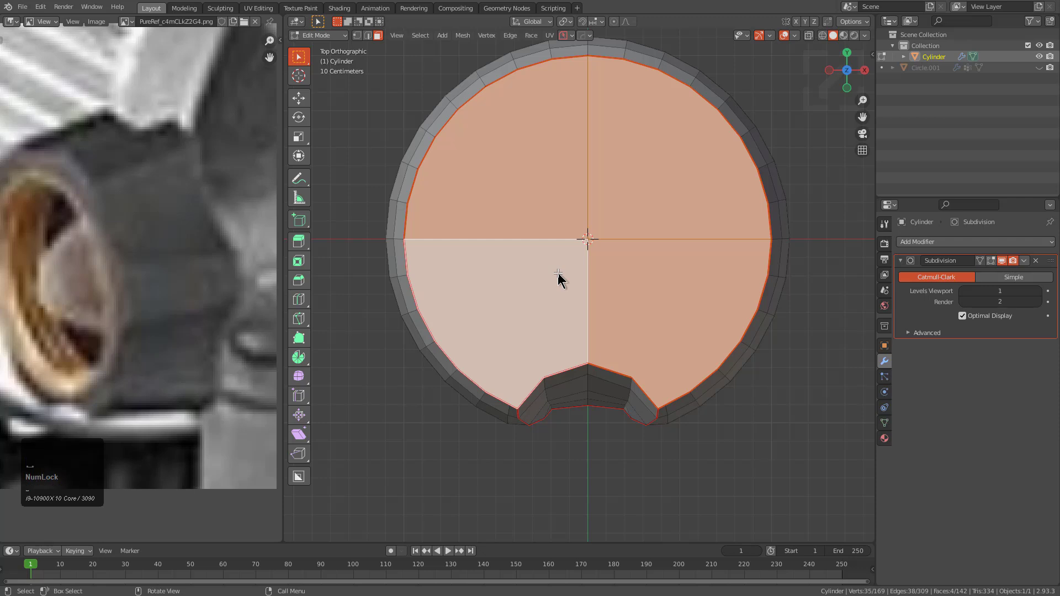
right_click(570, 268)
key("Escape")
key("ctrl+t")
key("ctrl+r")
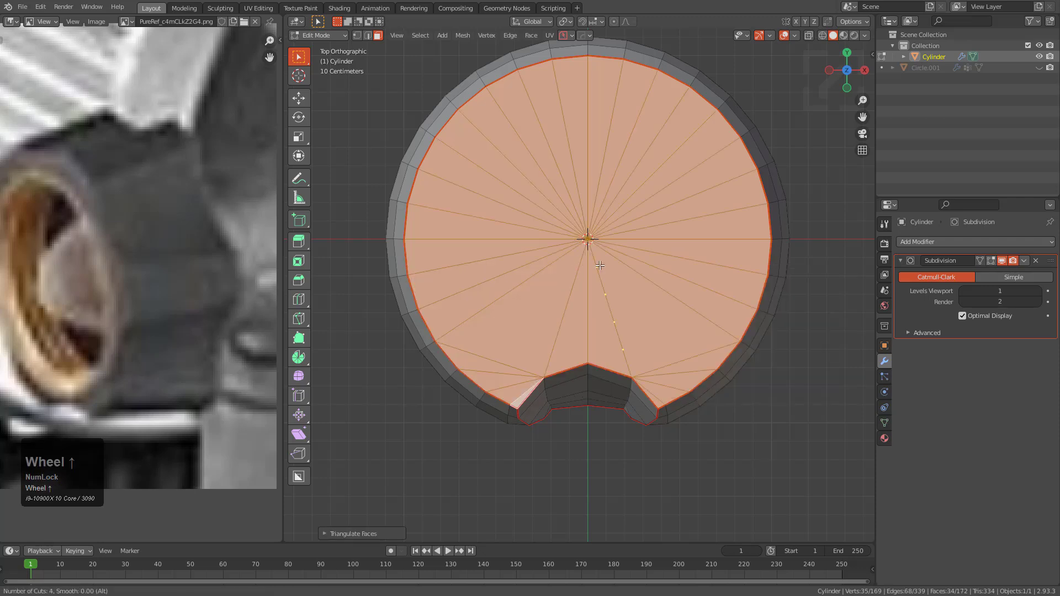
scroll(578, 262, "up", 2)
key("ctrl+z")
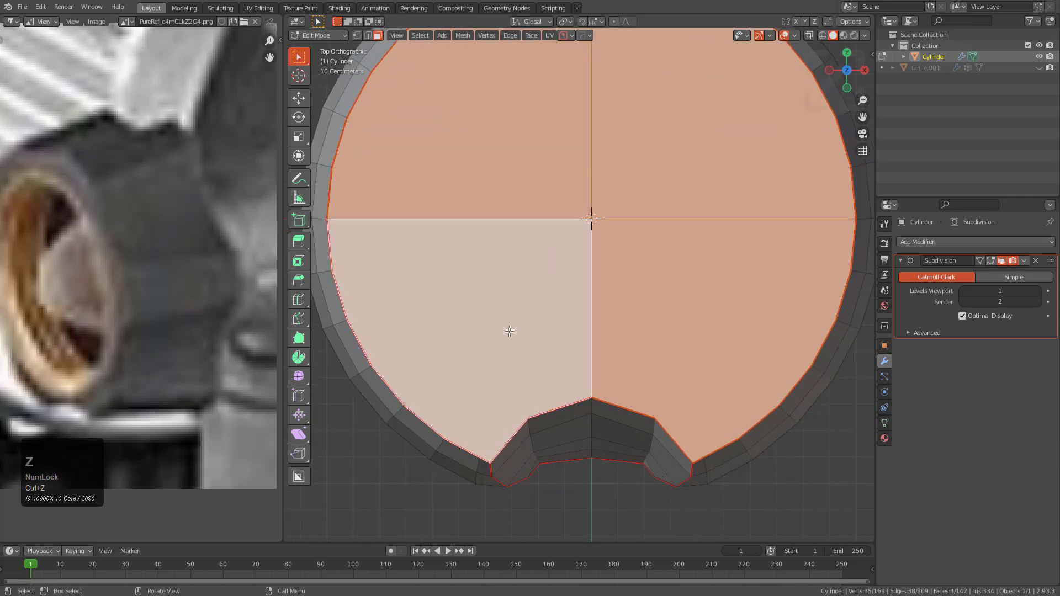
- Join all rim vertices of the four top-face quadrants to the center vertex with HardOps Star Connect
key("1")
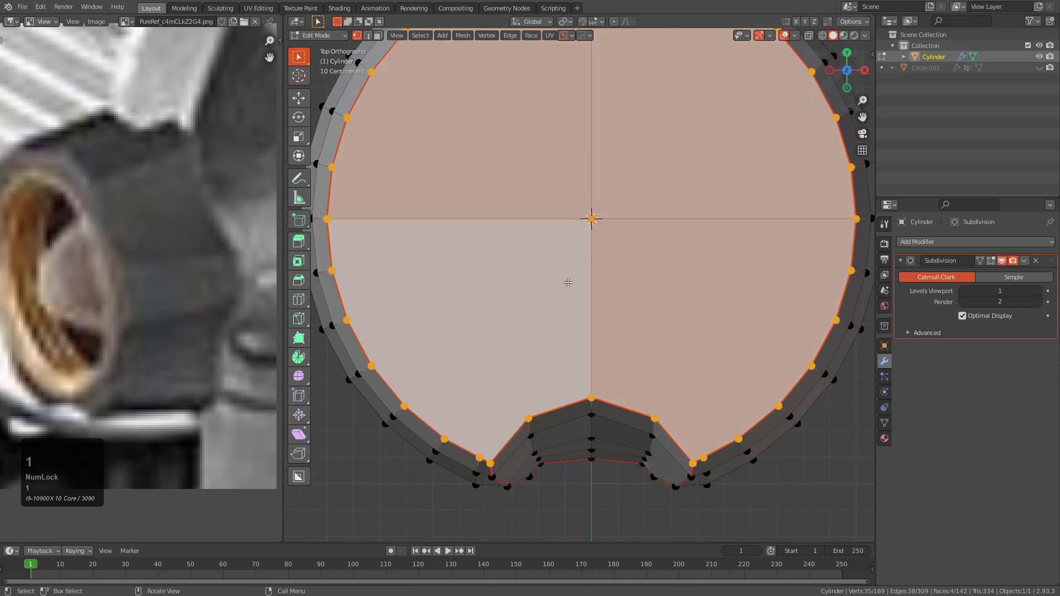
scroll(566, 271, "down", 3)
key("alt+a")
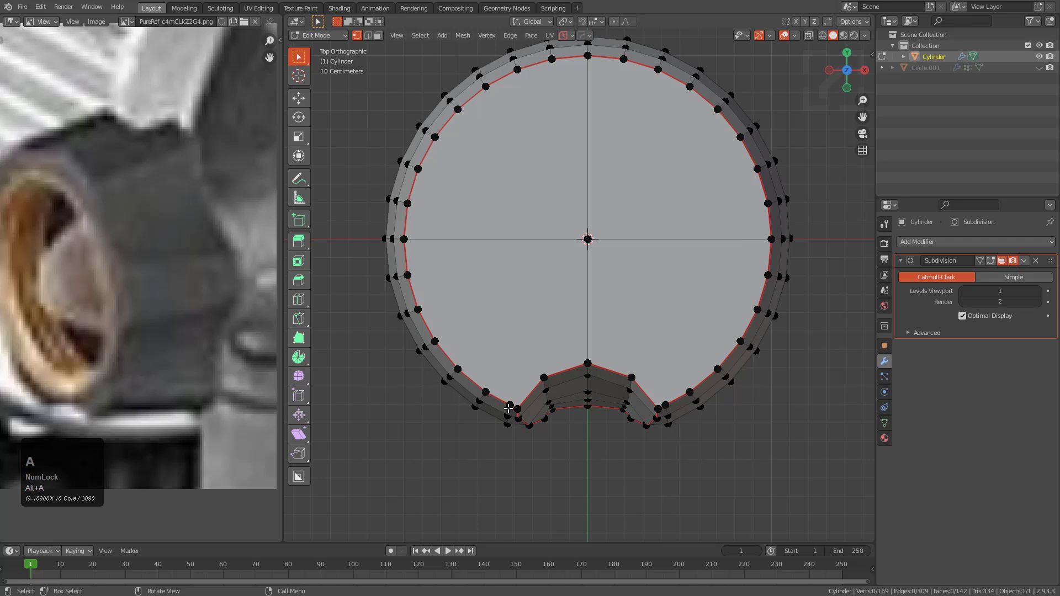
key("3")
left_click(568, 230)
left_click(586, 232, "shift")
left_click(587, 284, "shift")
key("shift+grave")
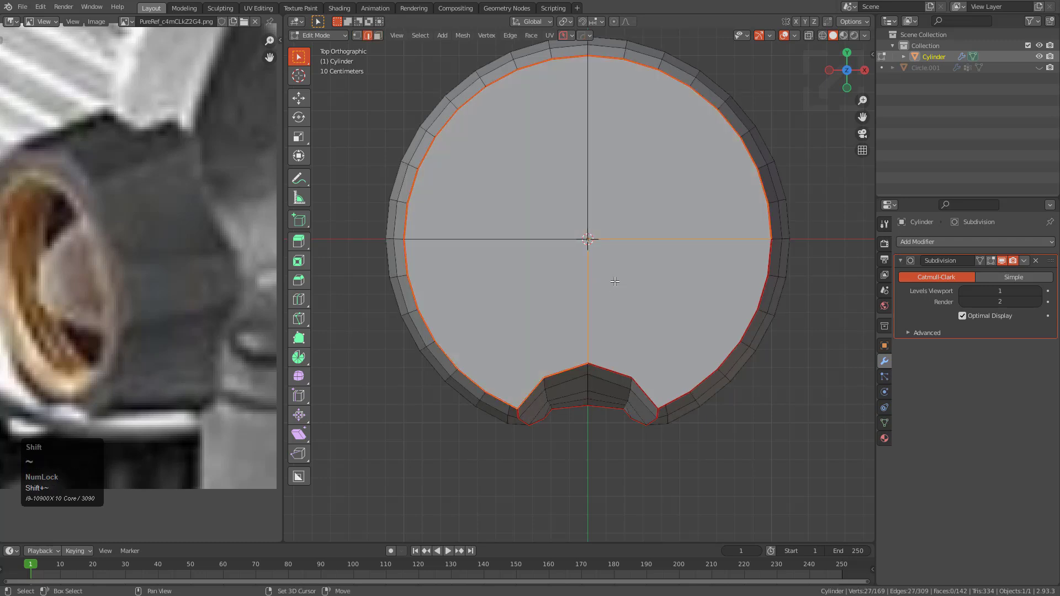
key("1")
key("1")
key("3")
left_click(638, 288, "shift")
key("1")
left_click(590, 240, "shift")
left_click(588, 240, "shift")
right_click(591, 238)
key("Escape")
key("q")
mouse_move(635, 315)
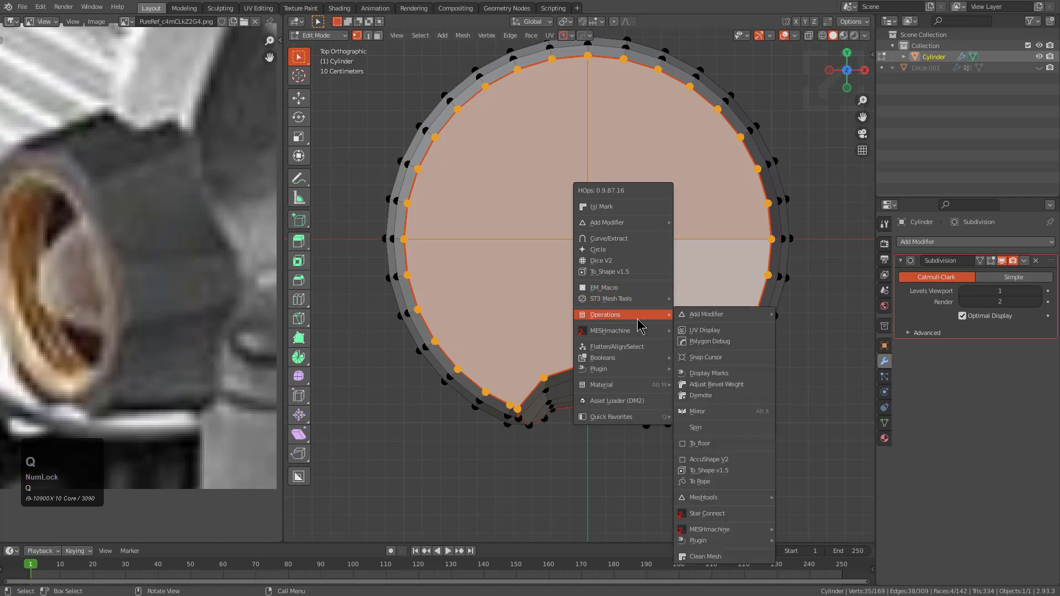
left_click(711, 515)
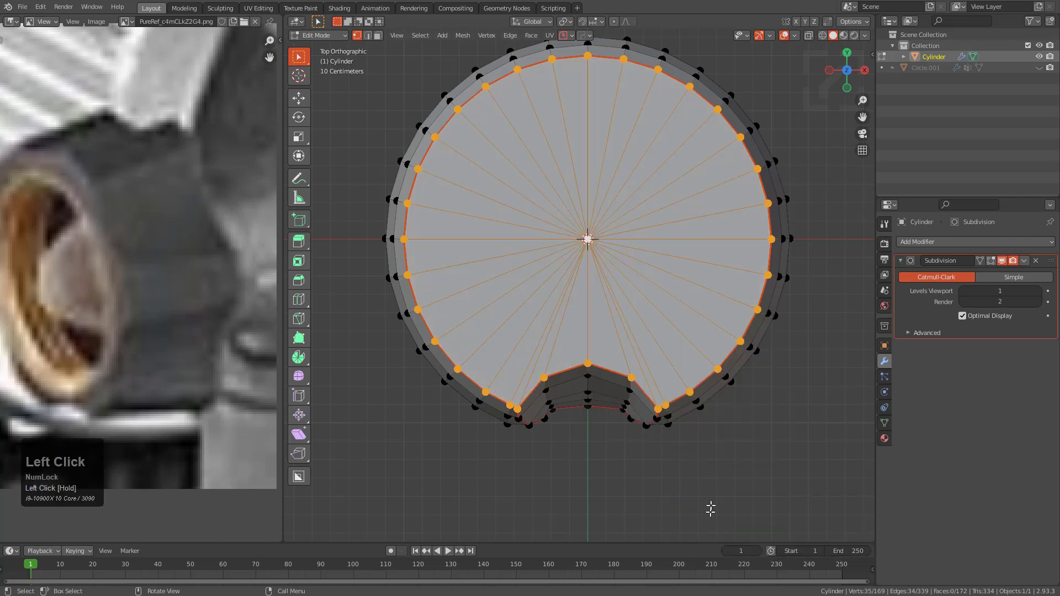
scroll(571, 239, "down", 4)
scroll(573, 219, "up", 2)
scroll(568, 269, "down", 1)
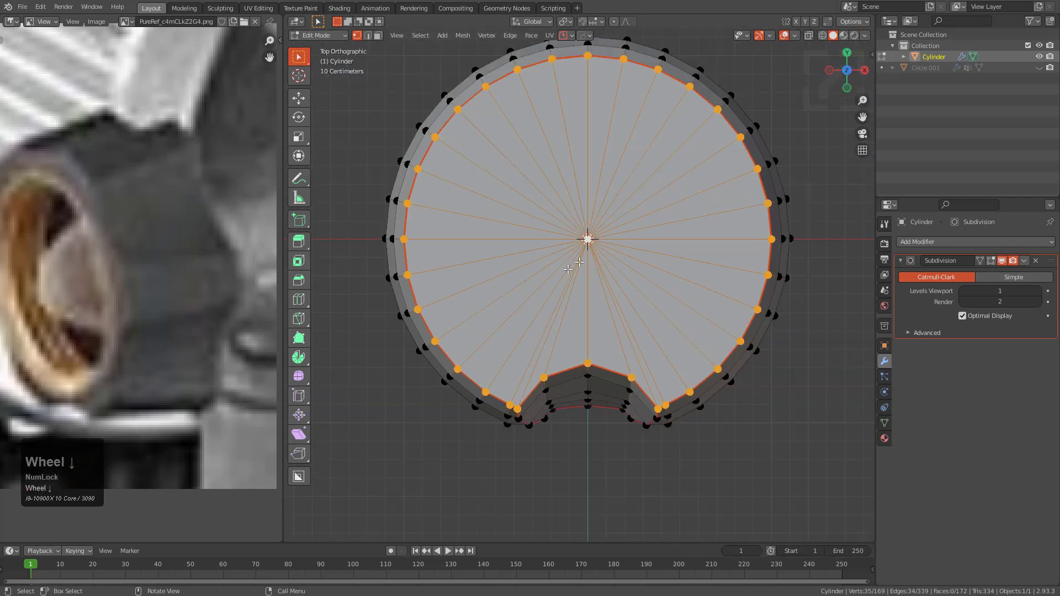
- Split the bottom cap through its center along the X axis and join all its rim vertices to the center with HardOps Star Connect
middle_click_drag(577, 300, 586, 334)
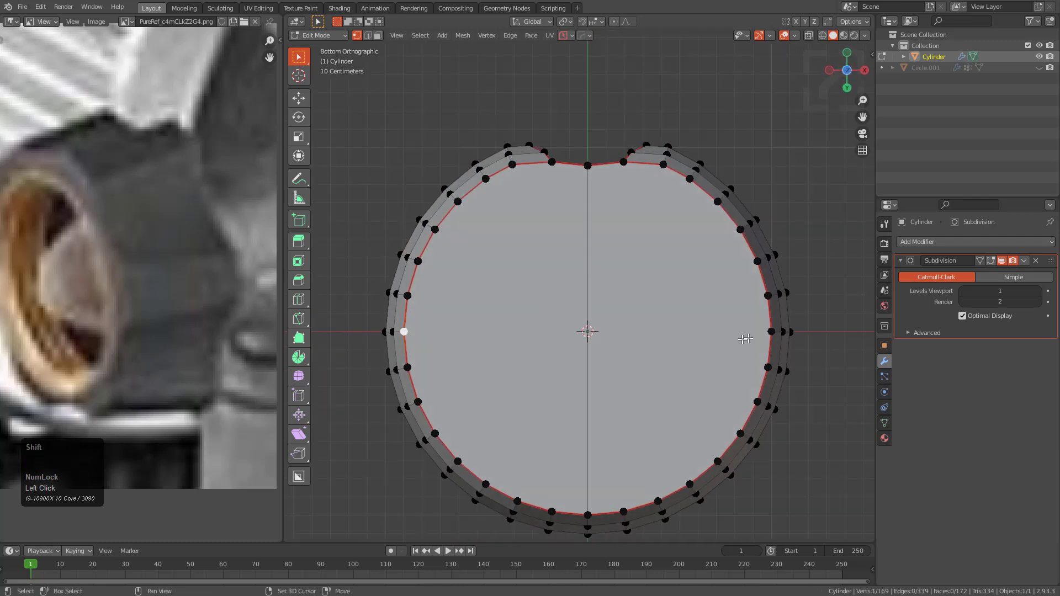
left_click(630, 303)
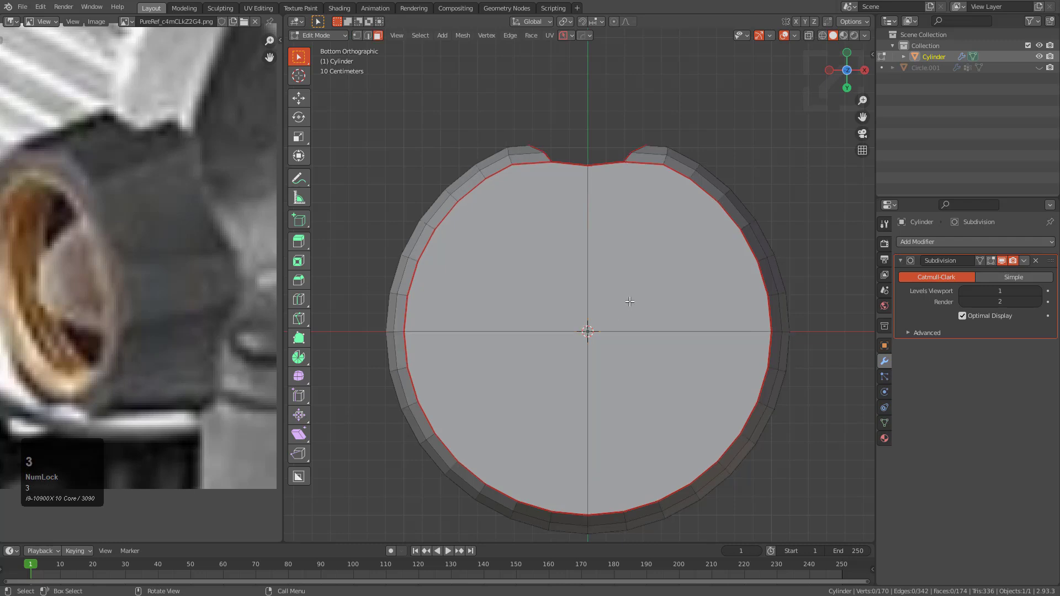
left_click(619, 386, "shift")
left_click(547, 386, "shift")
left_click(558, 293, "shift")
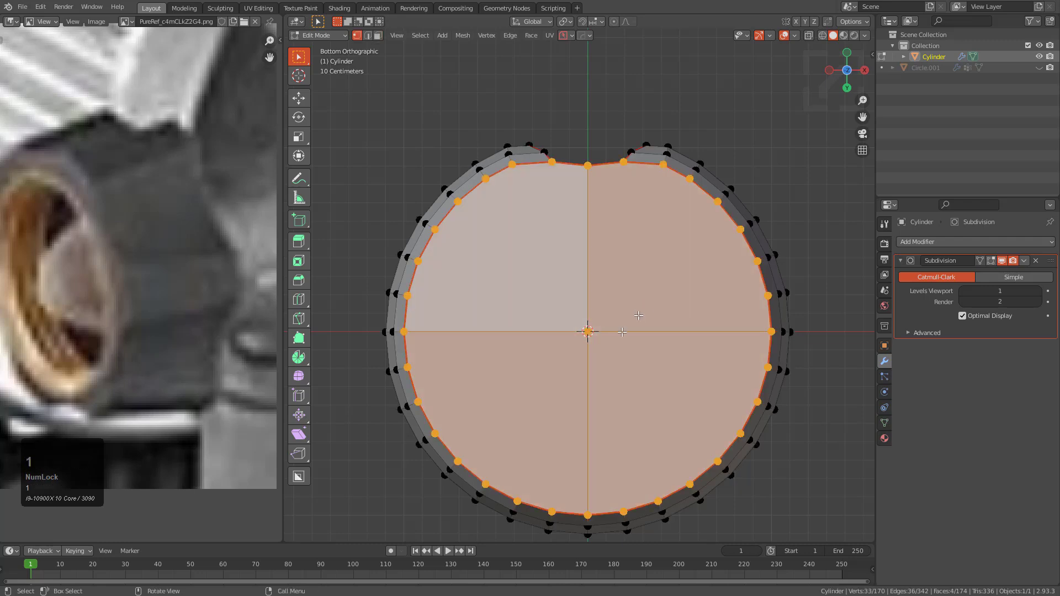
right_click(584, 334)
key("q")
mouse_move(587, 269)
left_click(638, 466)
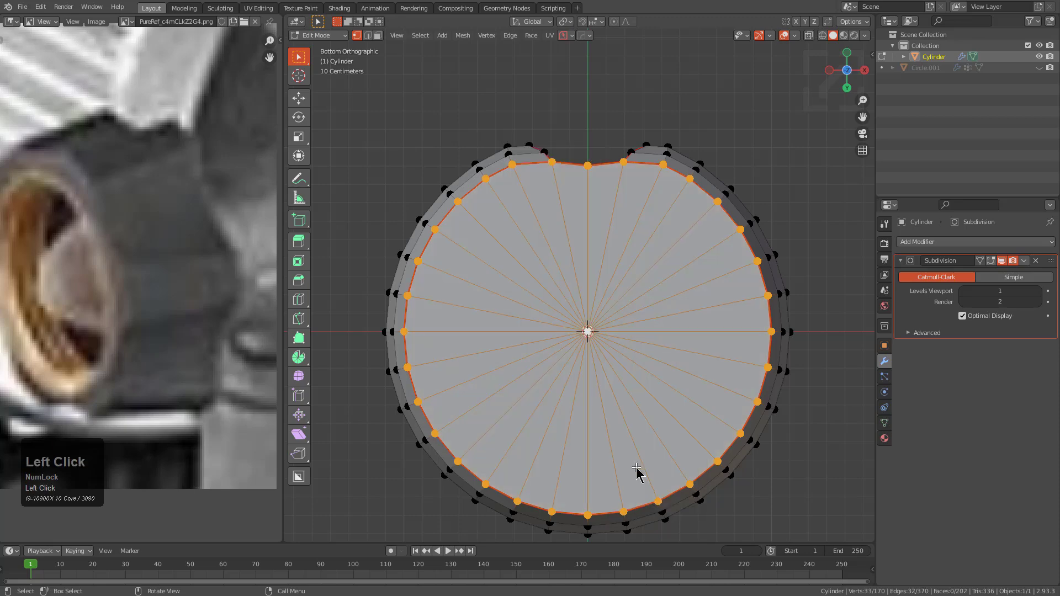
scroll(575, 298, "up", 2)
scroll(576, 299, "down", 2)
- Rip the mesh along the edge loops that bound the wedge around the notch, leaving the ripped vertices in place
middle_click_drag(576, 298, 573, 359)
left_click(526, 331, "alt")
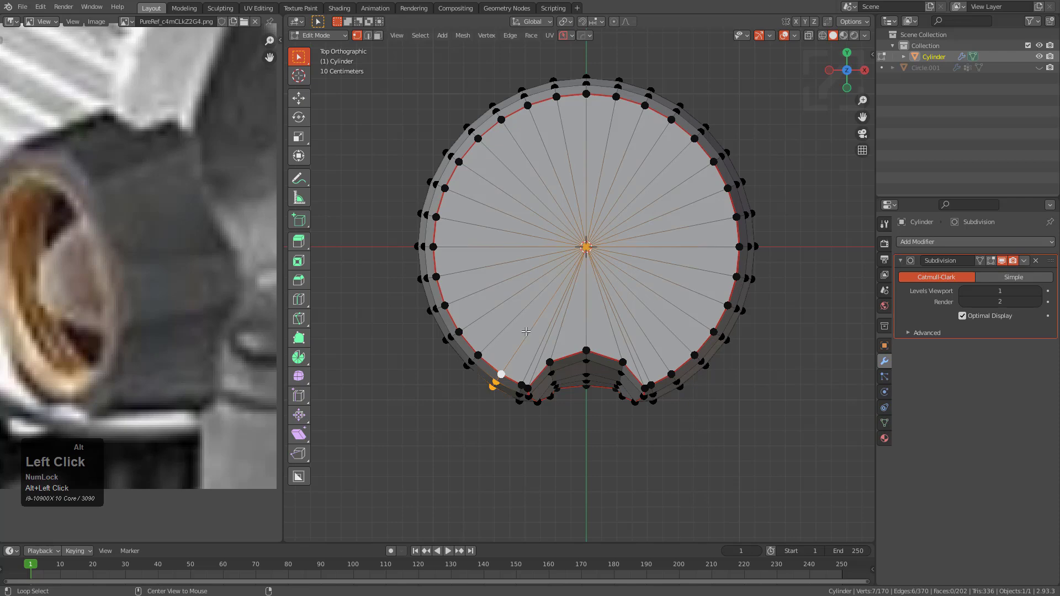
middle_click_drag(636, 327, 613, 313)
scroll(606, 313, "up", 2)
key("v")
right_click(618, 312)
- Delete all geometry except the linked wedge containing the notch
key("alt+a")
key("l")
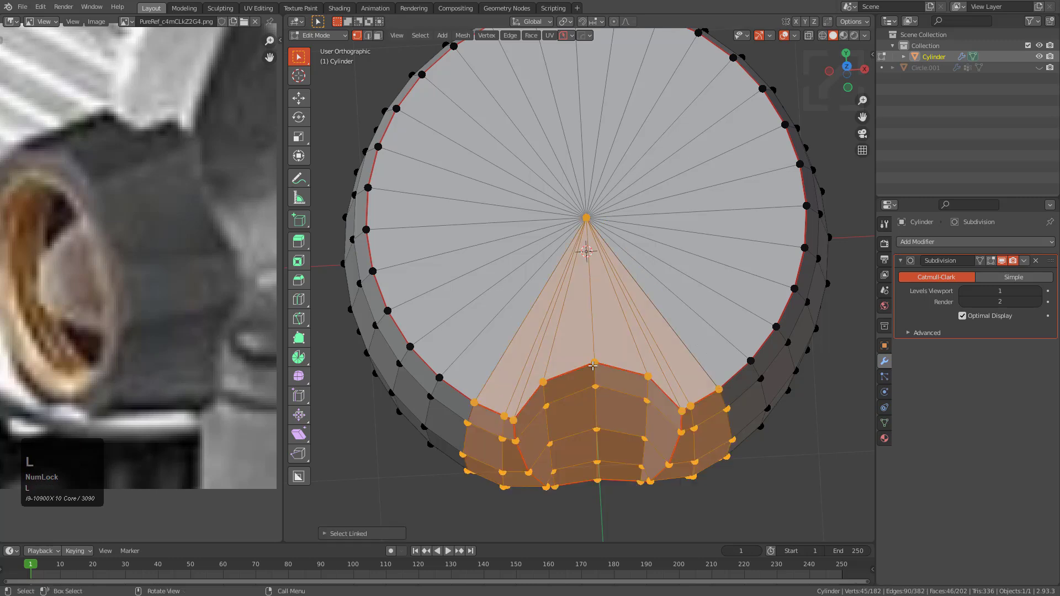
key("ctrl+i")
key("x")
left_click(594, 367)
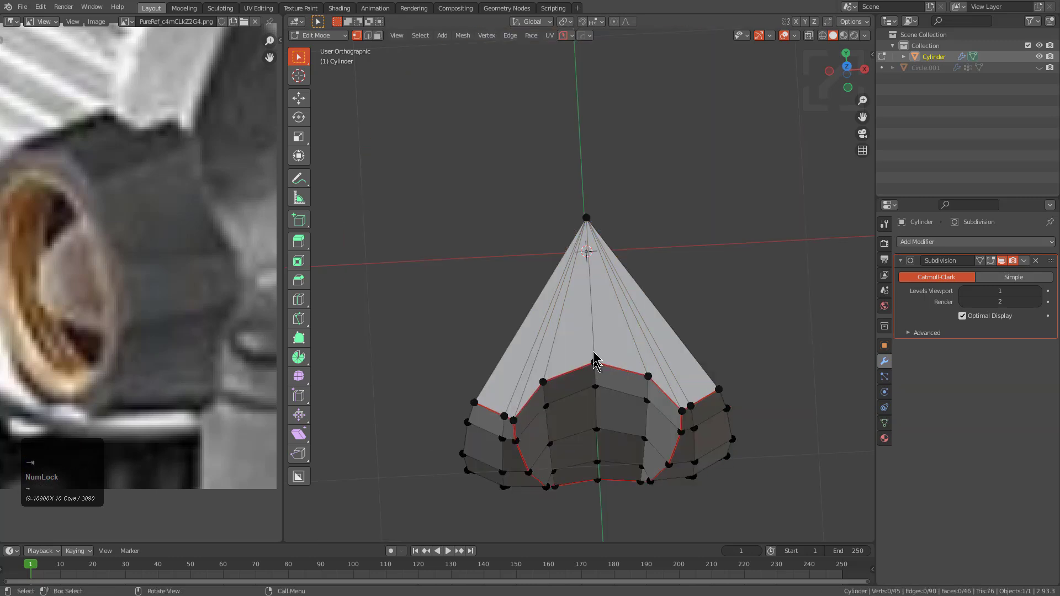
- Repeat the wedge around the Z axis with a HardOps Radial Array of 6 segments
key("Tab")
middle_click_drag(594, 366, 587, 371, "alt")
key("q")
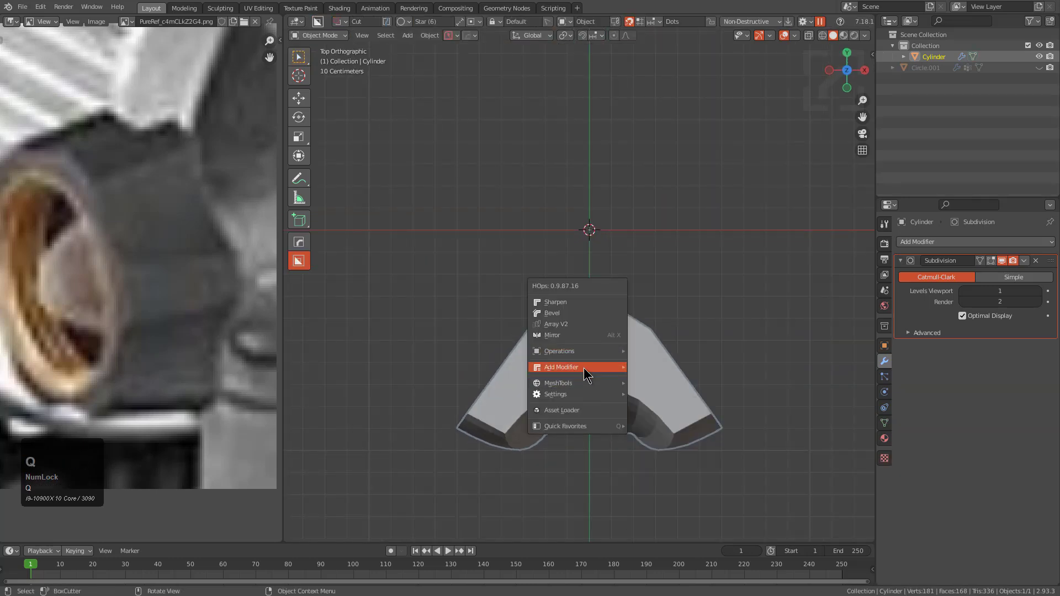
mouse_move(585, 369)
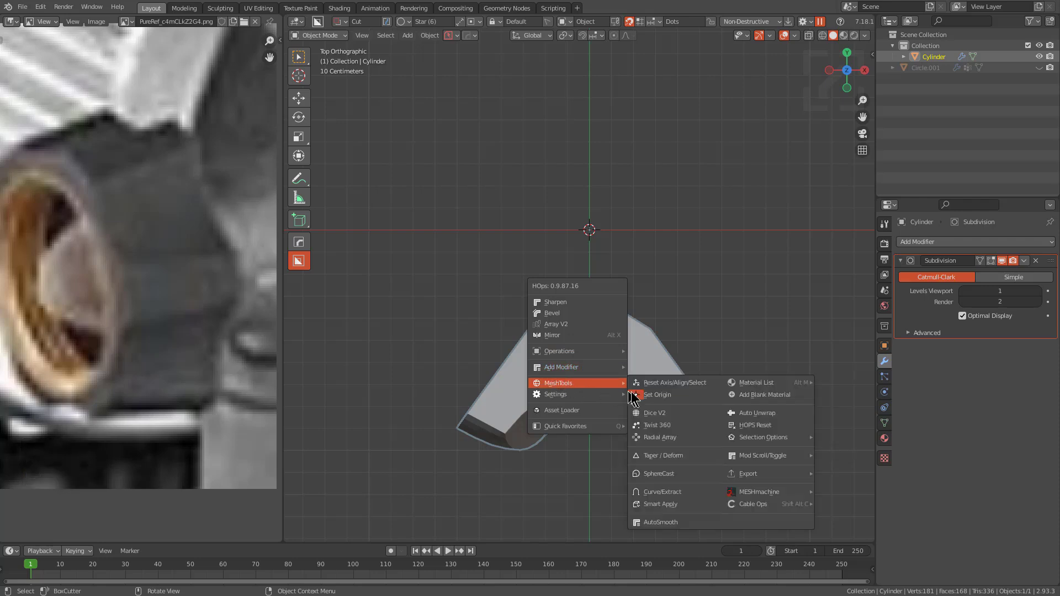
left_click(657, 443)
scroll(657, 450, "down", 1)
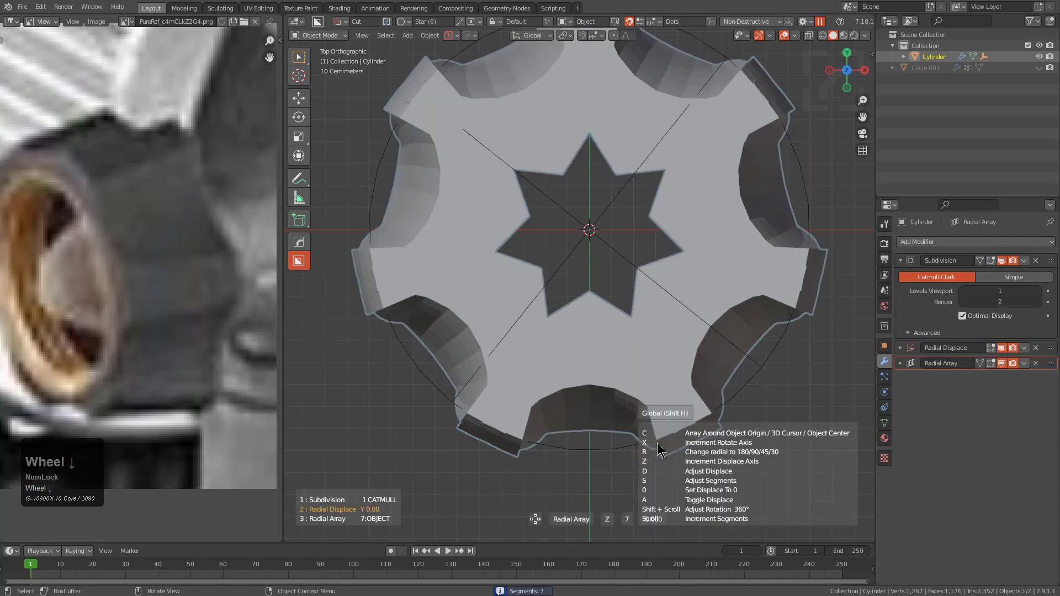
scroll(658, 448, "down", 1)
left_click(611, 421)
middle_click_drag(610, 422, 591, 343)
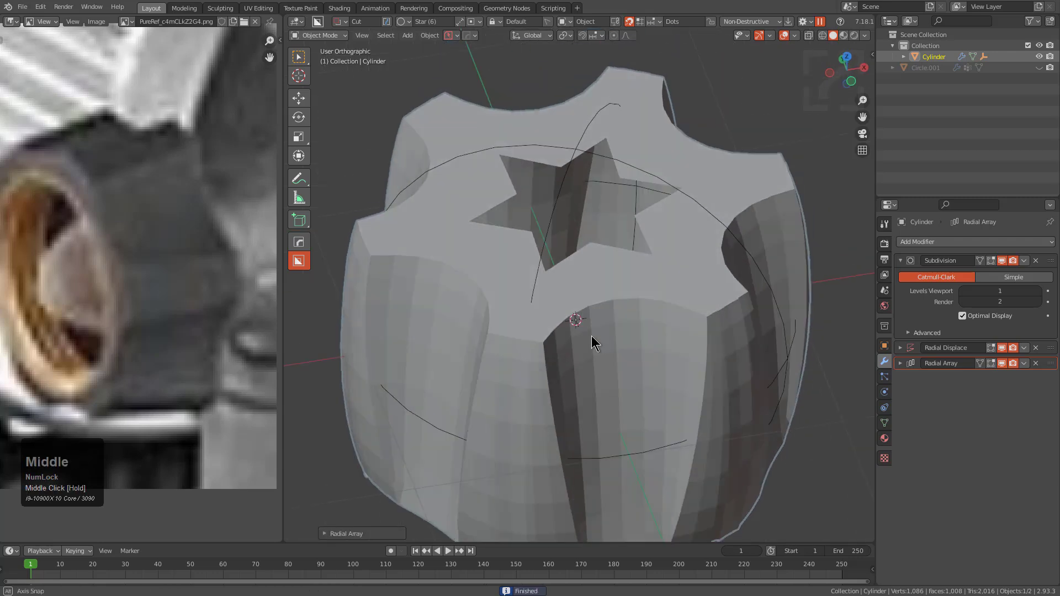
- Move the Subdivision modifier below Radial Displace and Radial Array in the stack and check the wedge's mesh
left_click_drag(1042, 262, 1042, 381)
key("Tab")
scroll(575, 342, "up", 5)
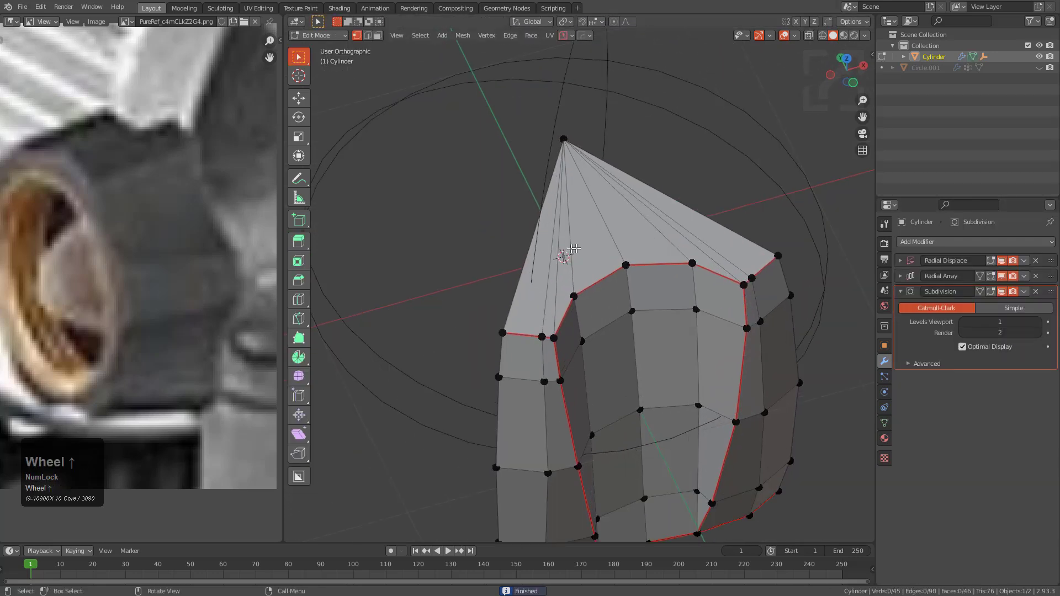
key("Tab")
- Add a HardOps Weld modifier with a 0.0001 m distance, placed between Radial Array and Subdivision
key("q")
mouse_move(659, 259)
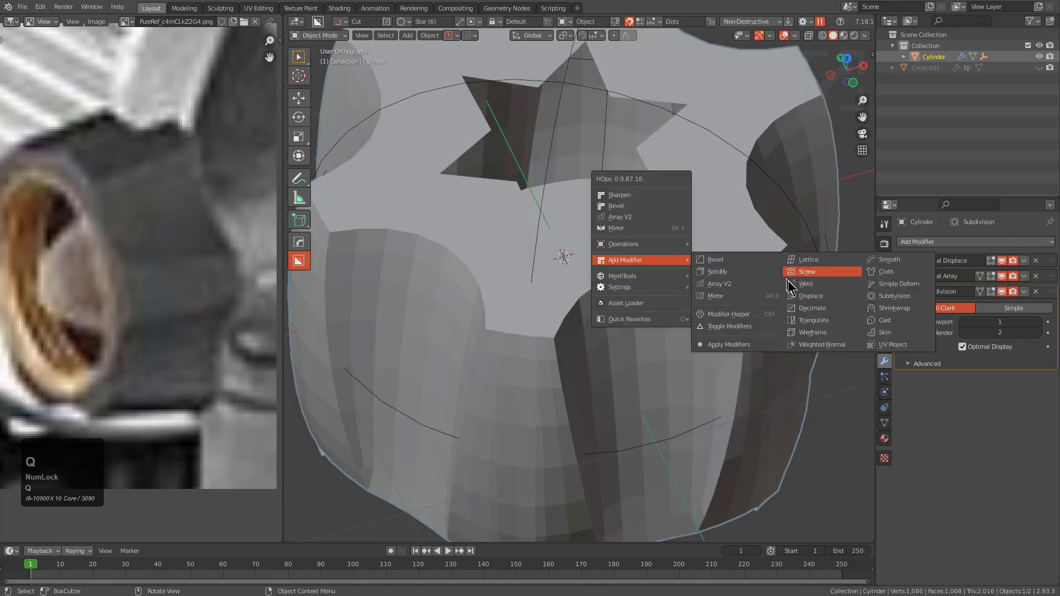
left_click(796, 292)
scroll(796, 292, "up", 1, "shift")
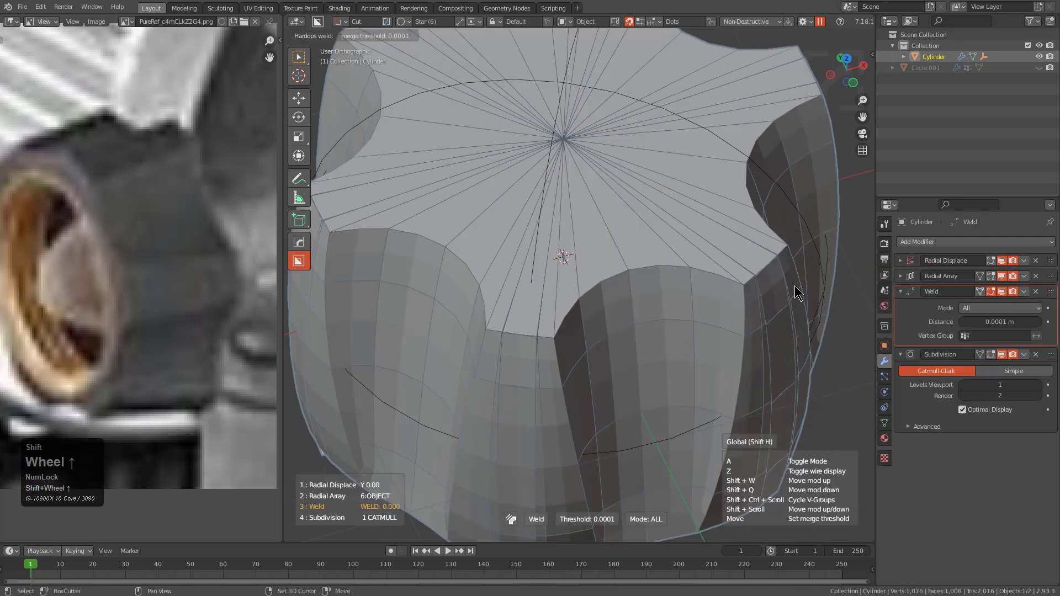
left_click(687, 279)
middle_click_drag(686, 280, 629, 289)
- Mirror the wedge across its X axis with the HardOps mirror in Bisect&Modifier mode
key("Tab")
middle_click_drag(569, 335, 516, 218)
key("Tab")
key("alt+x")
scroll(459, 242, "down", 4, "alt")
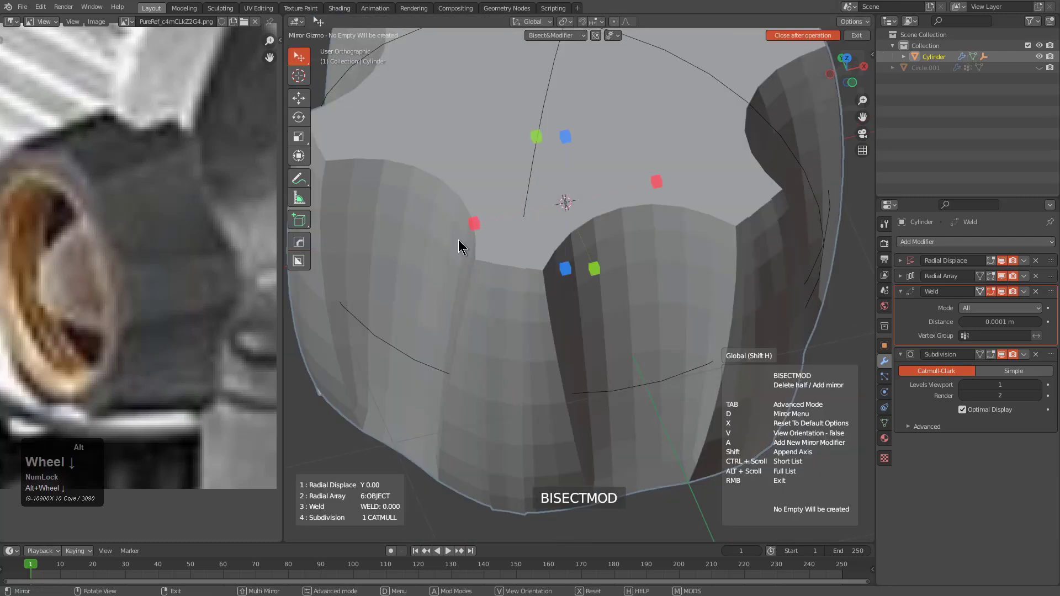
left_click(474, 224)
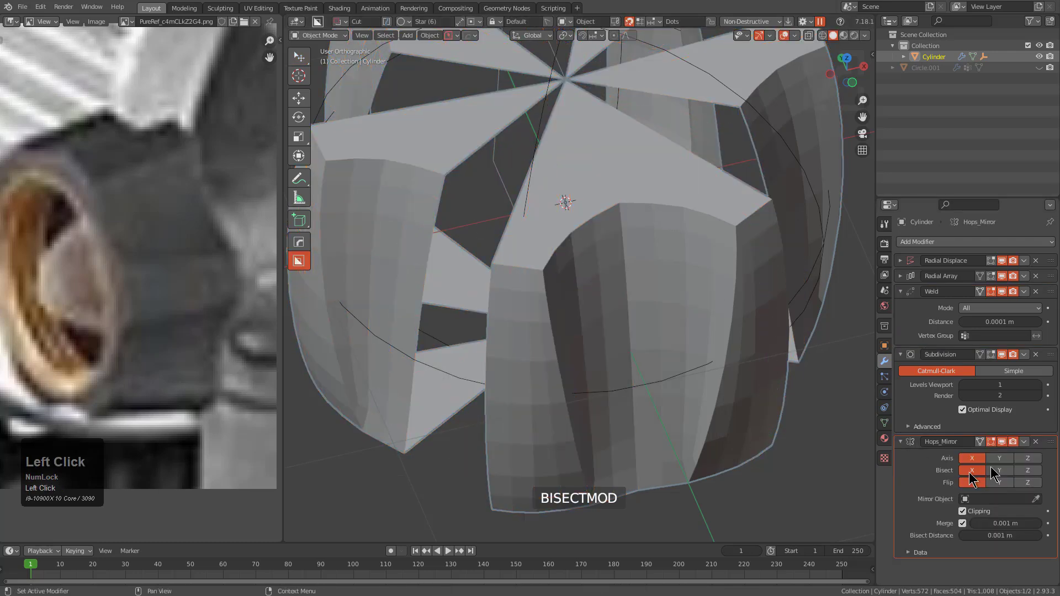
- Move the Hops_Mirror modifier to the start of the stack and remove the Radial Displace modifier
left_click_drag(1051, 442, 902, 266)
left_click(901, 260)
left_click(900, 308)
left_click(900, 323)
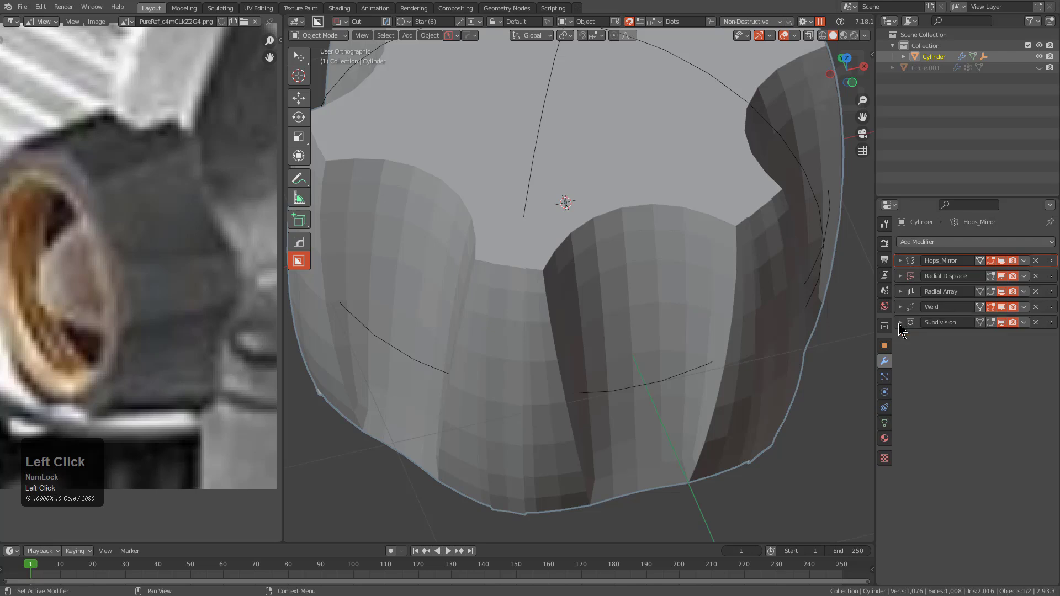
left_click(1036, 276)
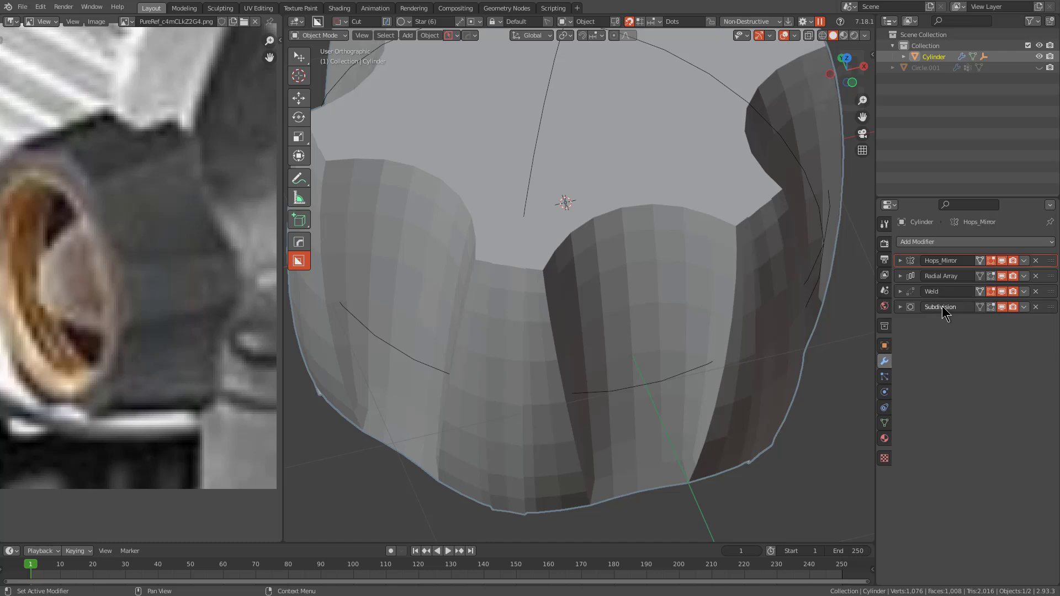
- Turn on the wireframe overlay and examine the seam between two neighboring flutes
left_click(619, 294)
key("v")
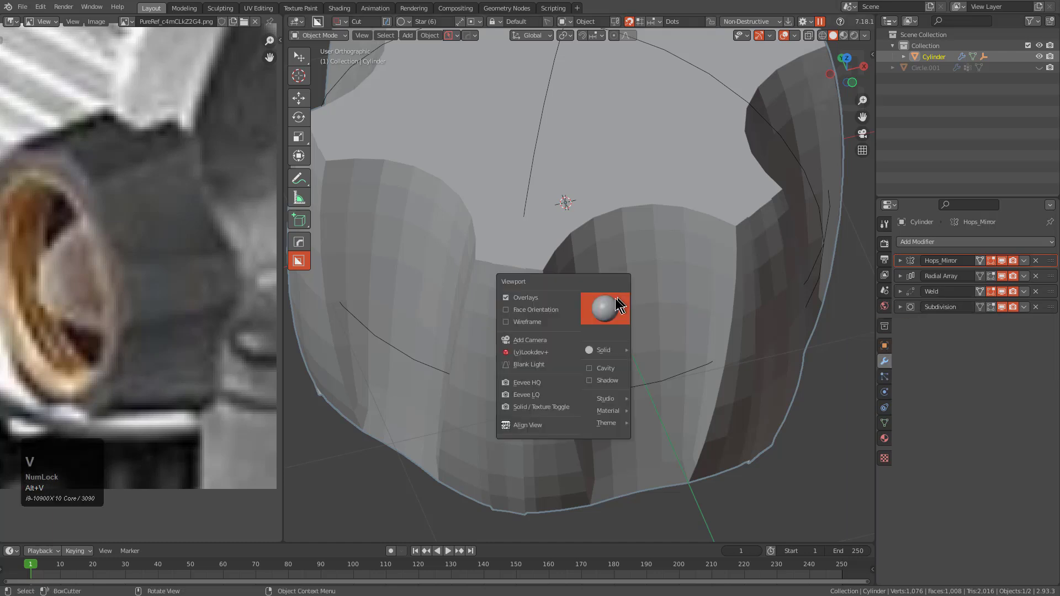
left_click(544, 323)
middle_click_drag(544, 325, 567, 334)
scroll(498, 285, "up", 3)
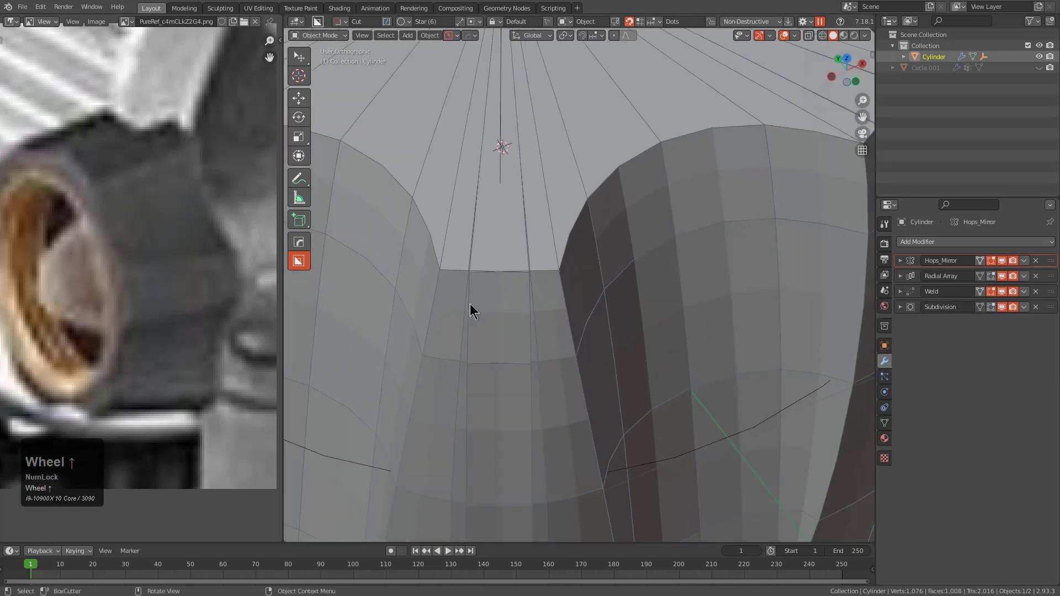
- Select the vertical edge path along the wedge's outer side, from the top rim vertex to the bottom rim vertex
key("Tab")
middle_click_drag(490, 287, 590, 249, "shift")
left_click(577, 268)
scroll(558, 259, "down", 1, "shift")
scroll(559, 259, "down", 1)
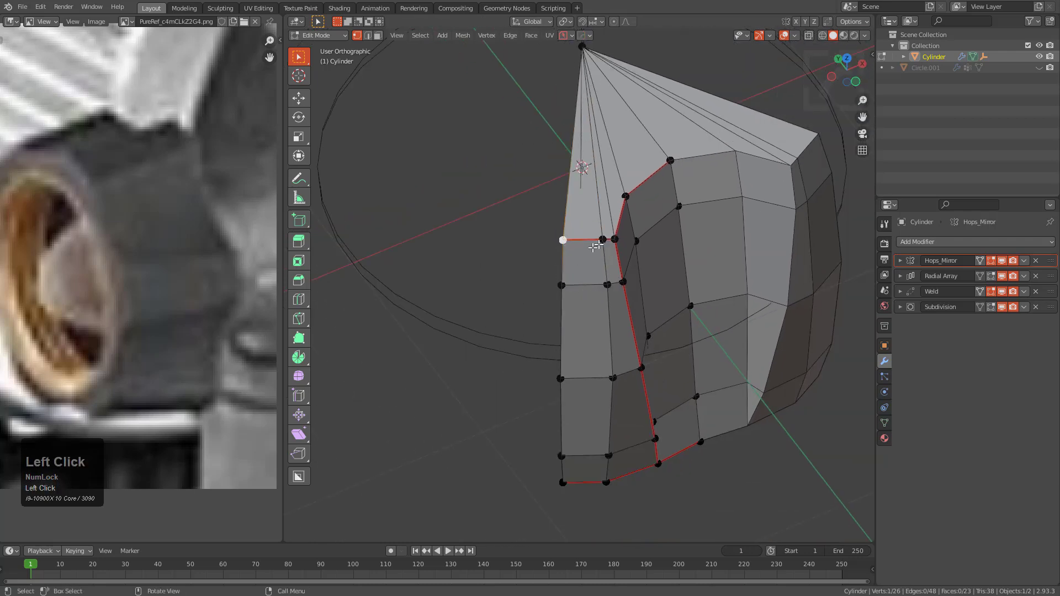
left_click(563, 483, "ctrl")
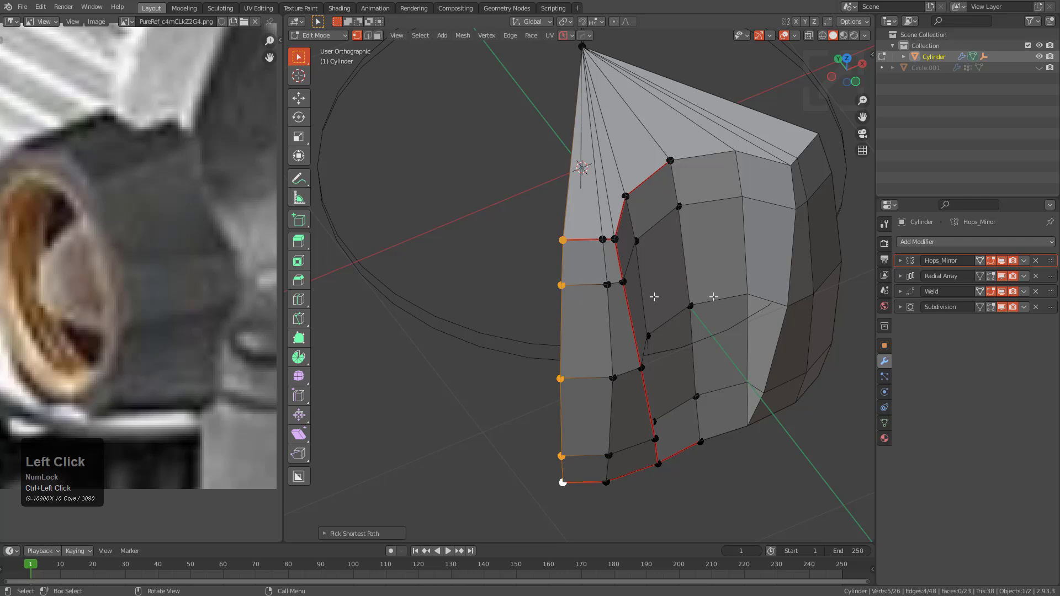
- Enable on-cage editing for all four modifiers and show the Radial Array in Edit Mode
left_click(980, 261)
left_click(980, 292)
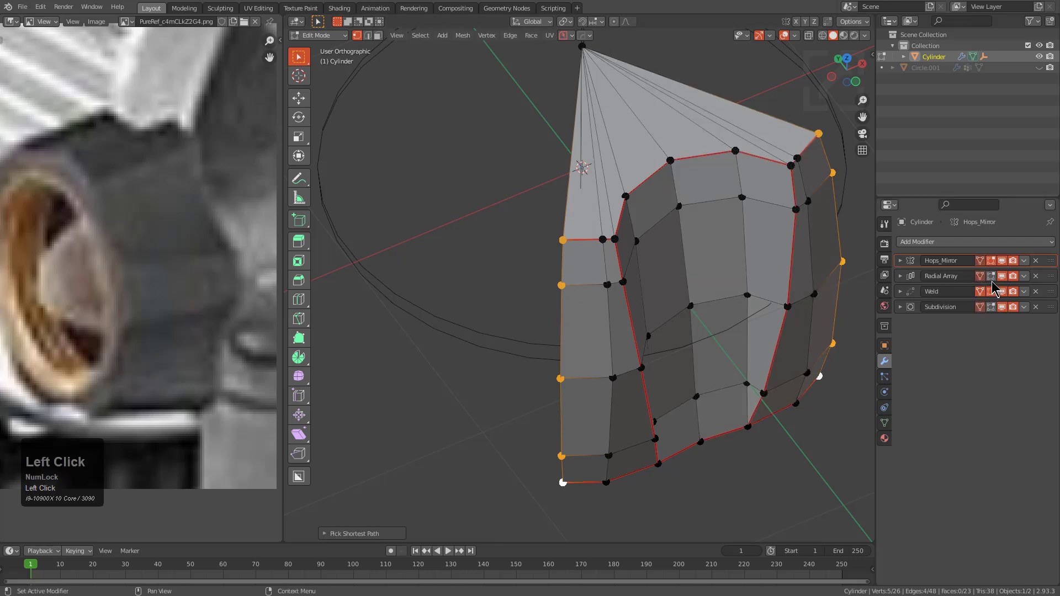
left_click(991, 290)
scroll(605, 234, "up", 5)
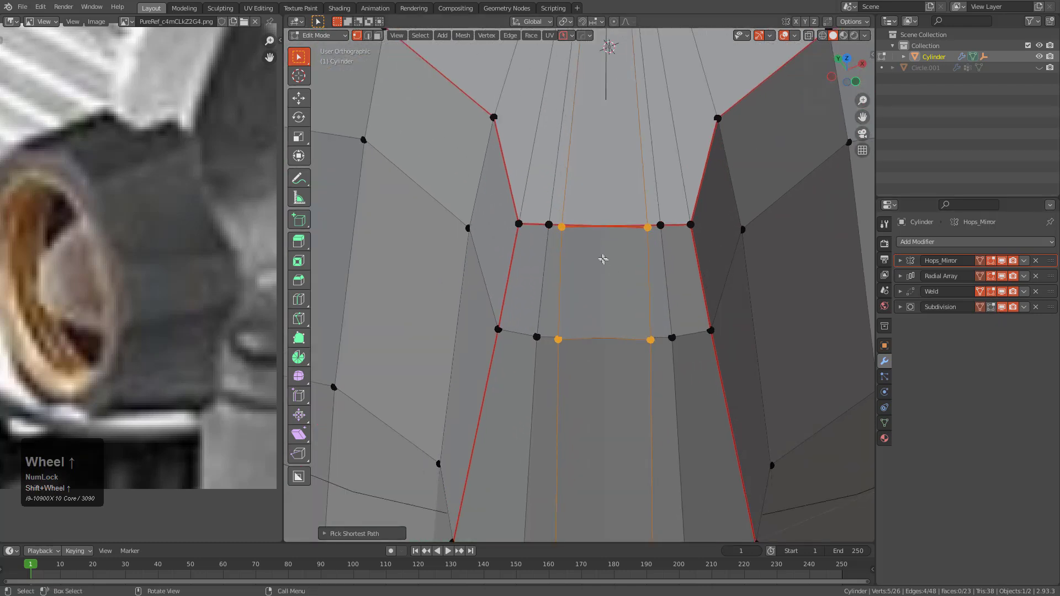
key("g")
key("g")
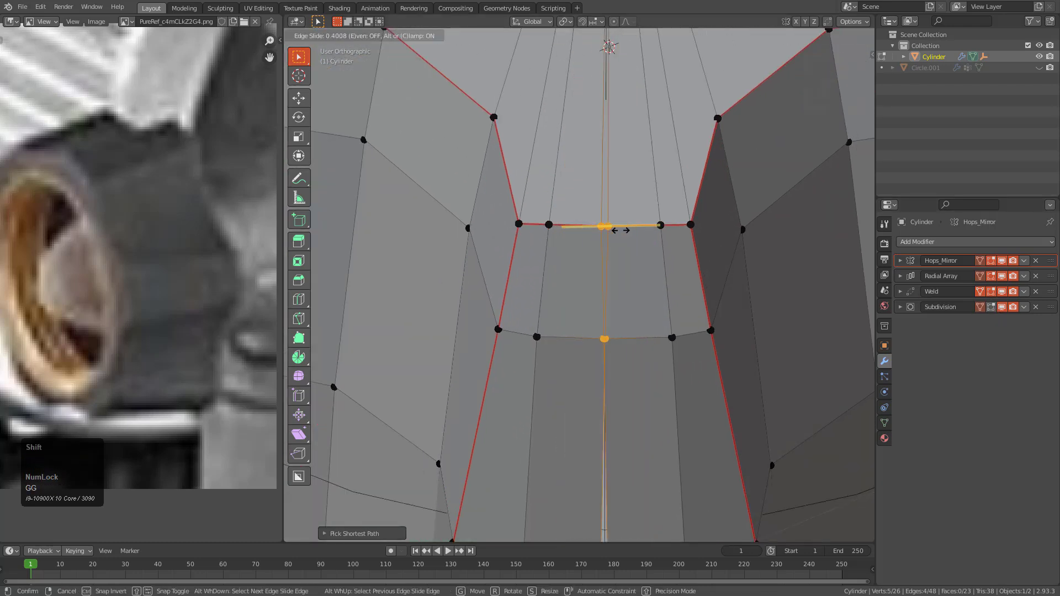
right_click(622, 230)
middle_click_drag(621, 208, 620, 243, "shift")
scroll(614, 252, "up", 2)
key("g")
right_click(612, 254)
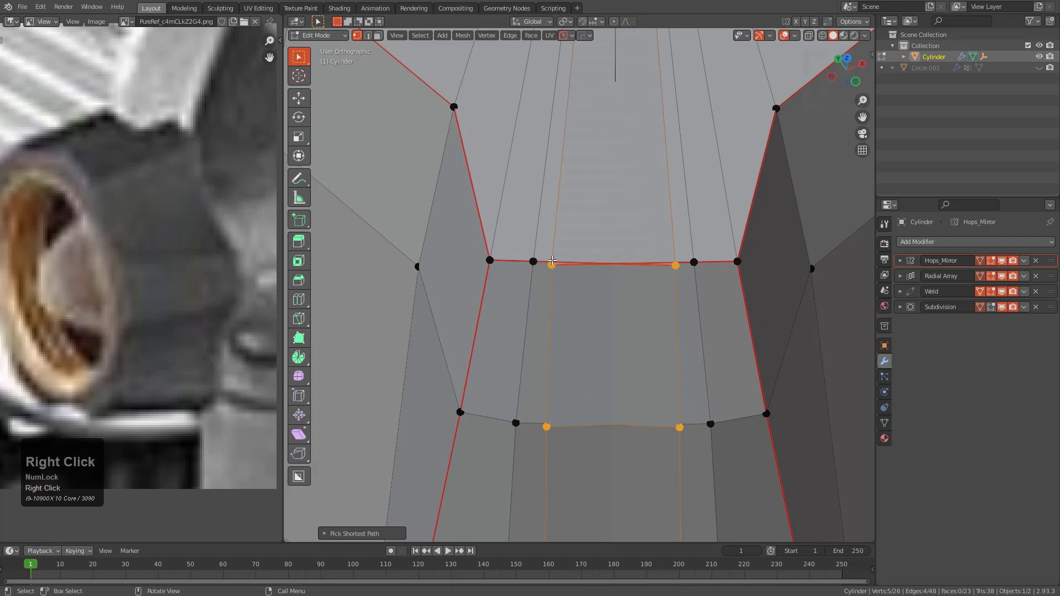
left_click(562, 258)
left_click(545, 434, "ctrl")
key("g")
key("g")
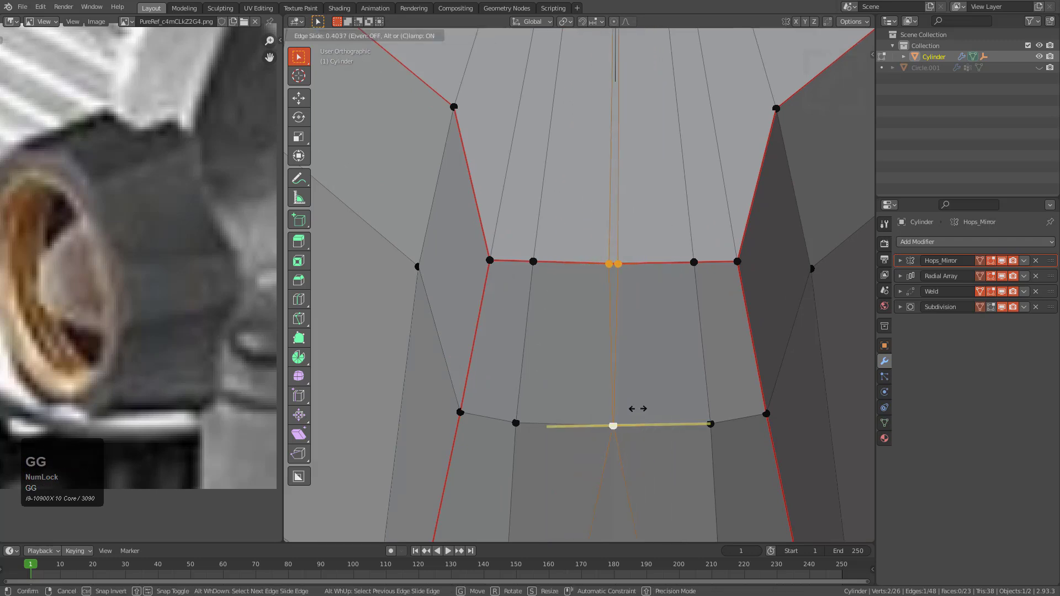
right_click(641, 408)
scroll(607, 280, "up", 1)
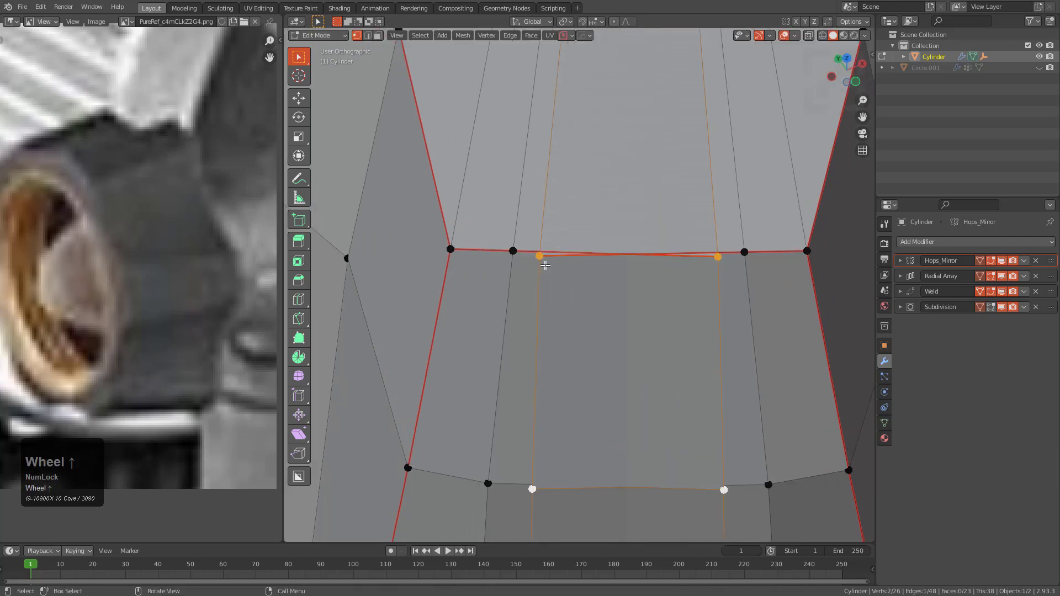
- Vertex slide the seam's top rim vertex along the rim until it meets its mirrored copy at the middle
left_click(539, 254)
key("g")
key("g")
key("shift")
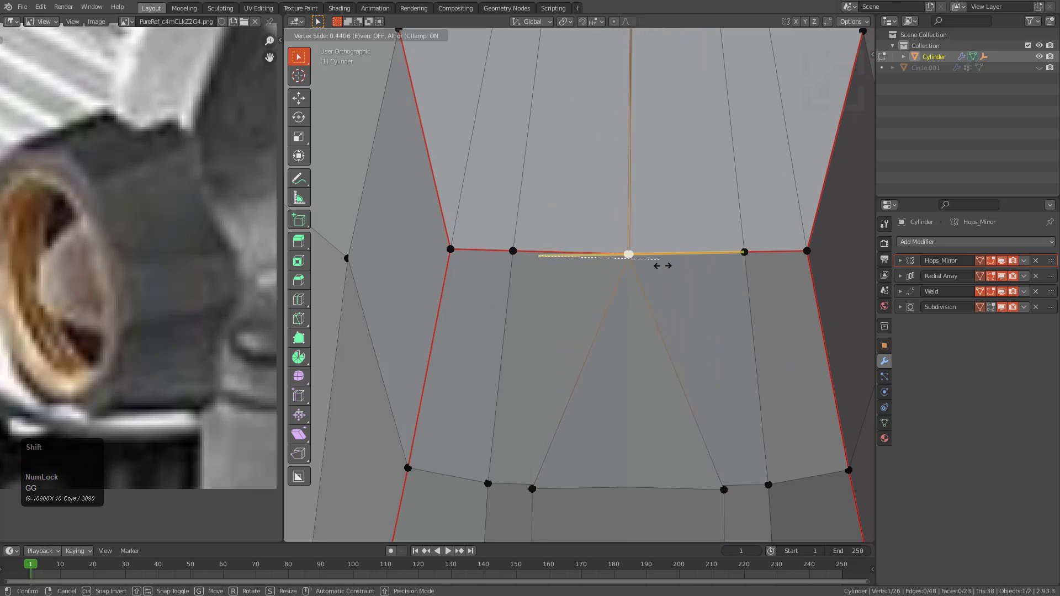
left_click(652, 265)
middle_click_drag(640, 326, 597, 150, "shift")
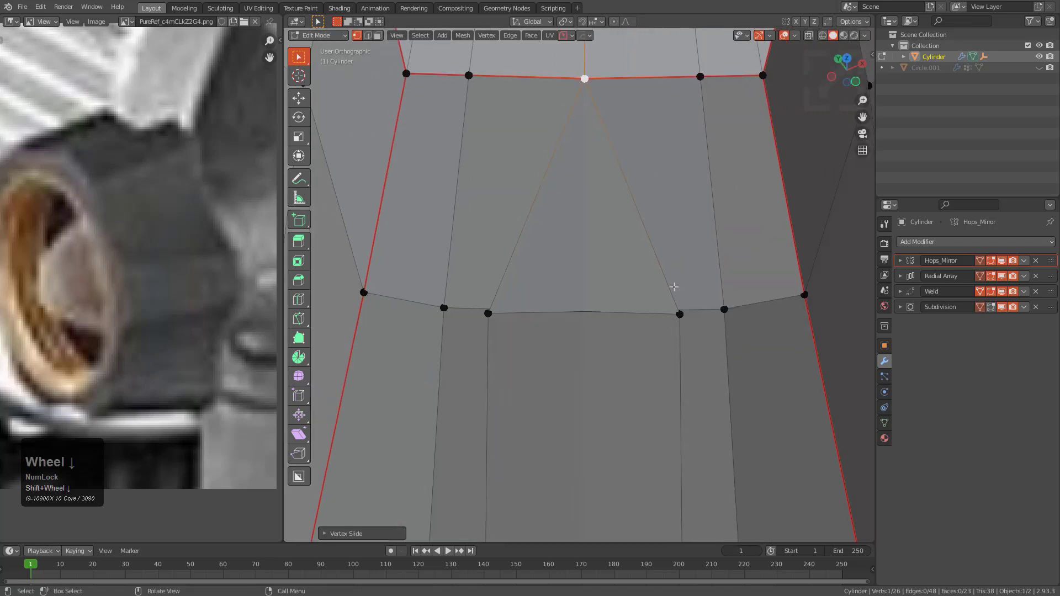
- Vertex slide the seam vertices in the second and third rows horizontally until each meets its mirrored copy
left_click(679, 313)
key("g")
key("g")
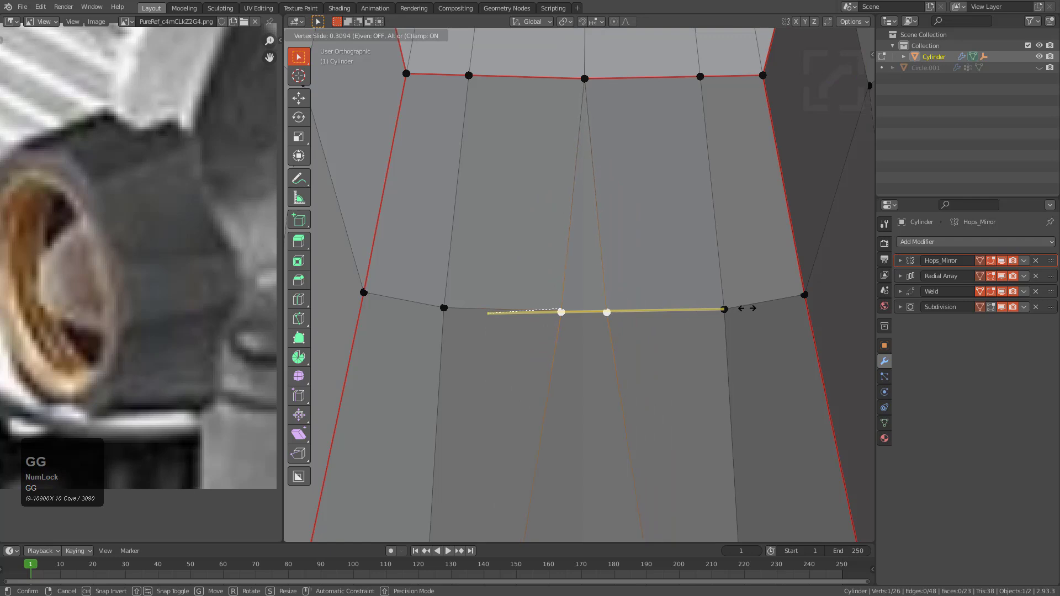
left_click(777, 307)
middle_click_drag(685, 326, 635, 232)
scroll(552, 232, "up", 2)
key("g")
key("g")
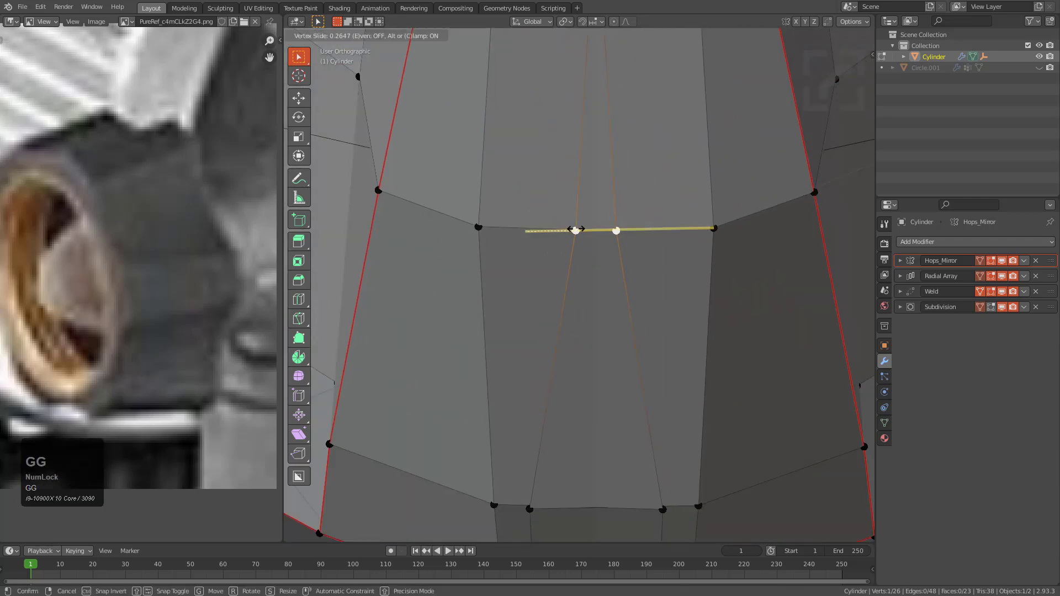
left_click(649, 234)
- Vertex slide the seam vertex in the row just above the bottom rim to the middle, meeting its mirrored copy
middle_click_drag(576, 344, 519, 104, "shift")
scroll(489, 260, "up", 2)
left_click(456, 264)
key("g")
key("g")
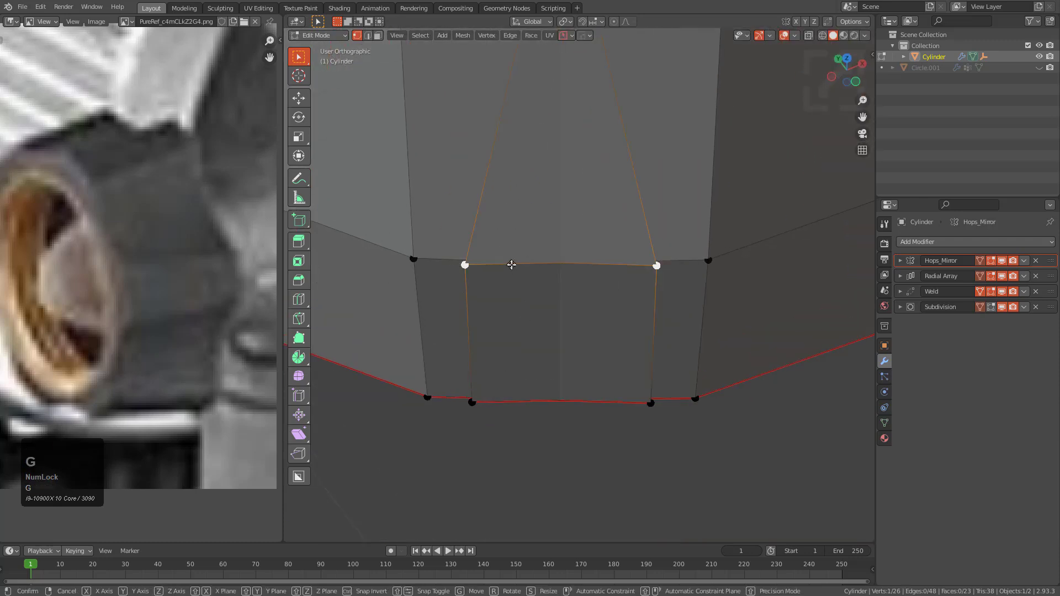
key("shift")
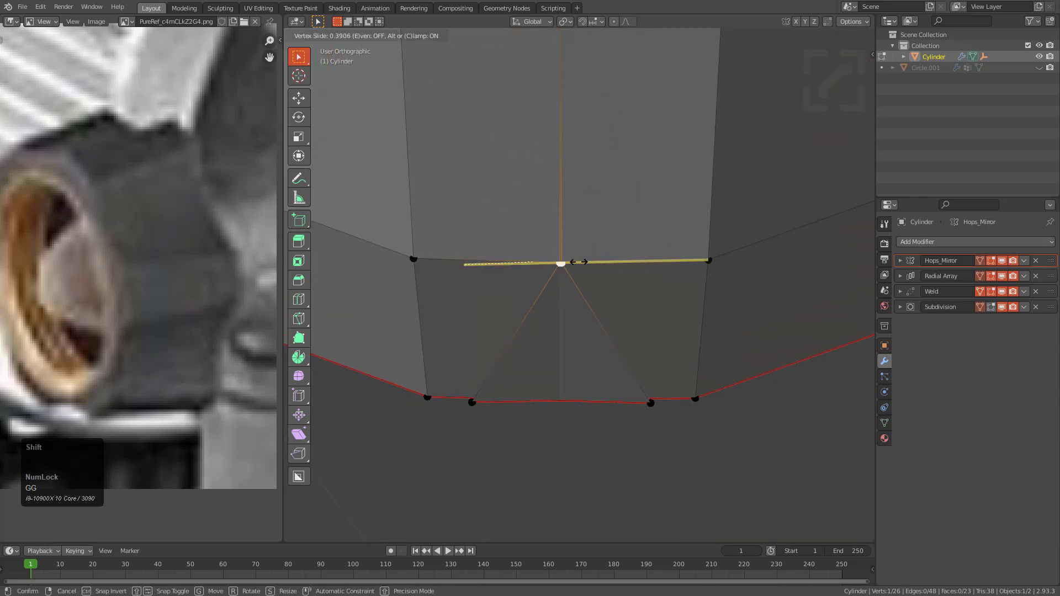
left_click(586, 261, "shift")
- Vertex slide the bottom rim's seam vertex along the rim to the middle, meeting its mirrored copy
key("ctrl+z")
key("g")
key("g")
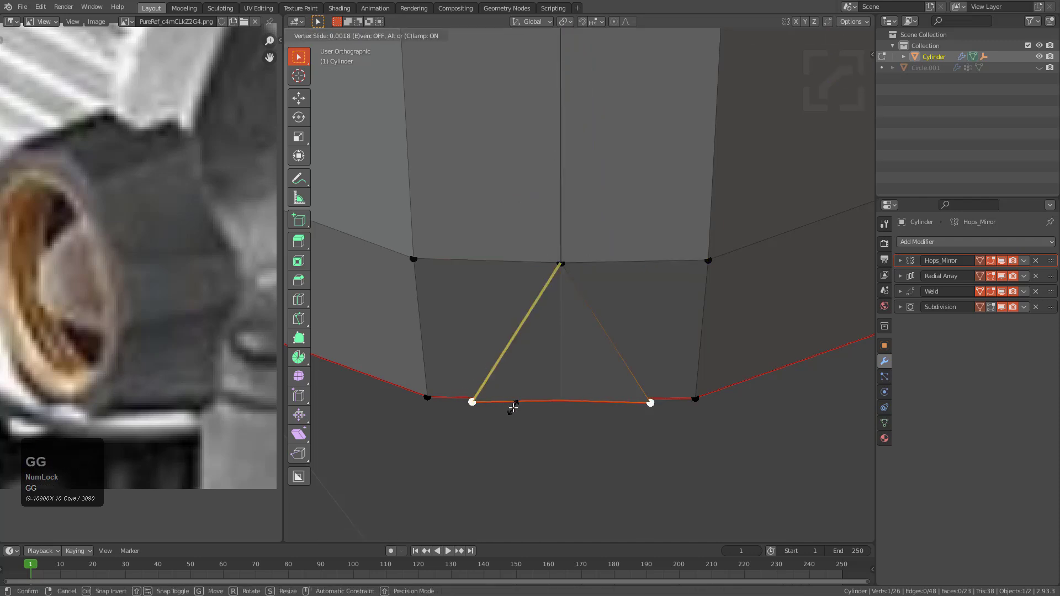
left_click(607, 399, "shift")
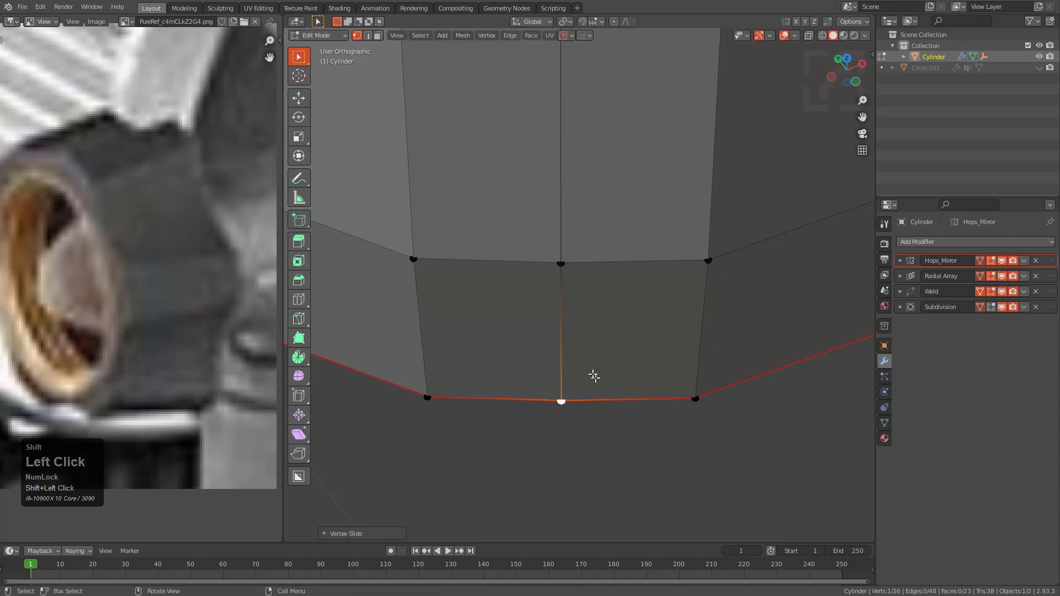
- Examine the subdivided knob's flutes, top and underside in Object Mode for closed seams and clean shading
key("Tab")
scroll(582, 267, "down", 5)
middle_click_drag(588, 248, 592, 431, "shift")
scroll(664, 307, "down", 2)
scroll(664, 298, "down", 4)
middle_click_drag(613, 329, 571, 156)
left_click(614, 105)
left_click(622, 211)
mouse_move(622, 210)
middle_mouse_down()
mouse_move(634, 190)
mouse_move(662, 198)
mouse_move(624, 229)
middle_mouse_up()
scroll(474, 237, "up", 3)
middle_click_drag(473, 236, 597, 274)
scroll(610, 214, "up", 2)
middle_click_drag(610, 214, 546, 253)
key("alt+v")
left_click(623, 339)
key("alt+v")
left_click(634, 327)
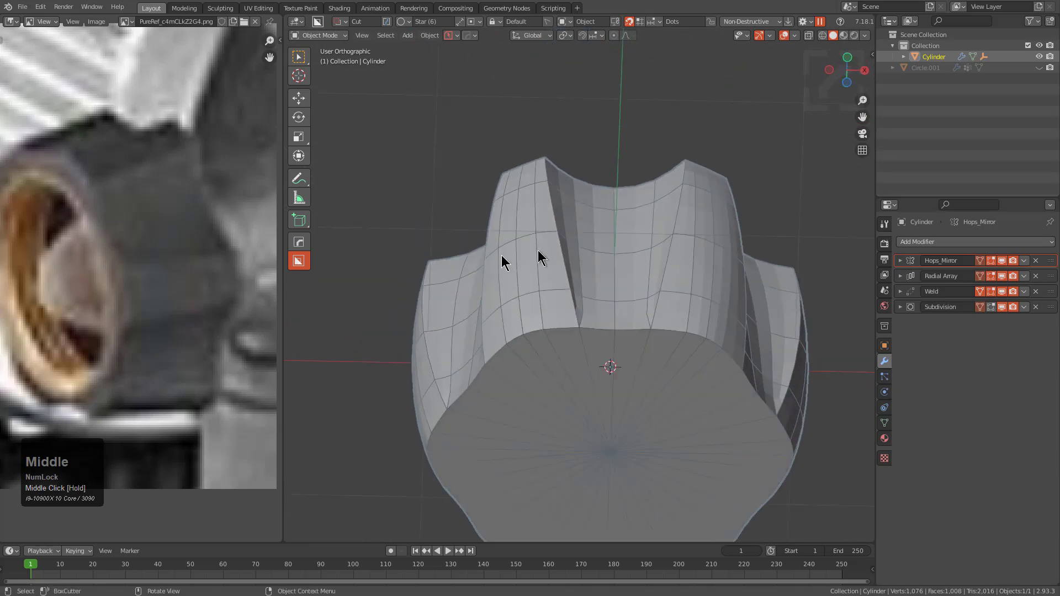
- Duplicate the knob in place, hide the copy as a backup and select the original
scroll(152, 254, "down", 2)
middle_click_drag(496, 354, 647, 323)
right_click(647, 323)
left_click(644, 334)
right_click(632, 307)
key("h")
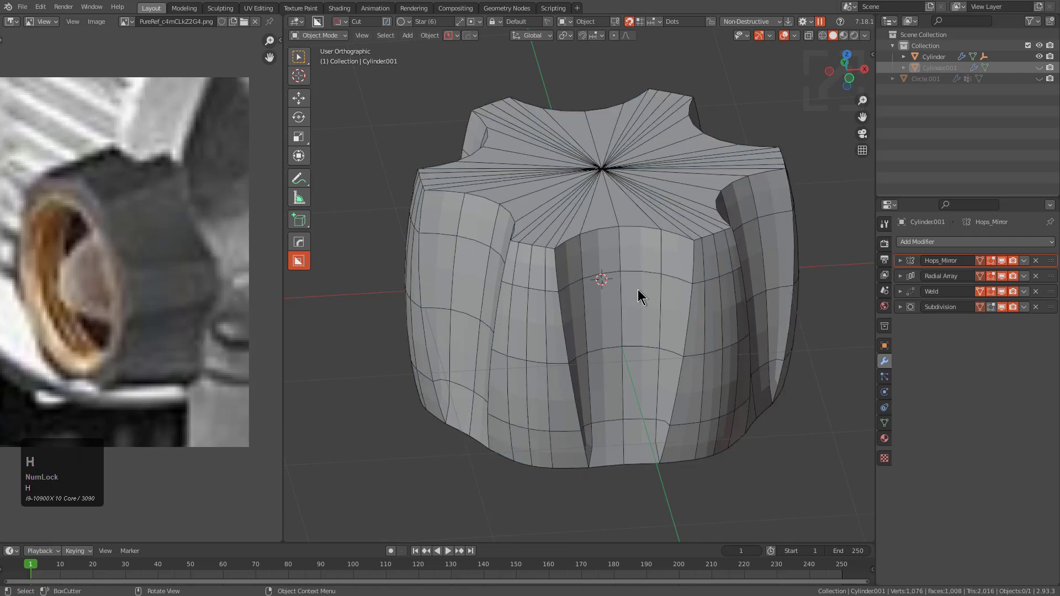
left_click(660, 274)
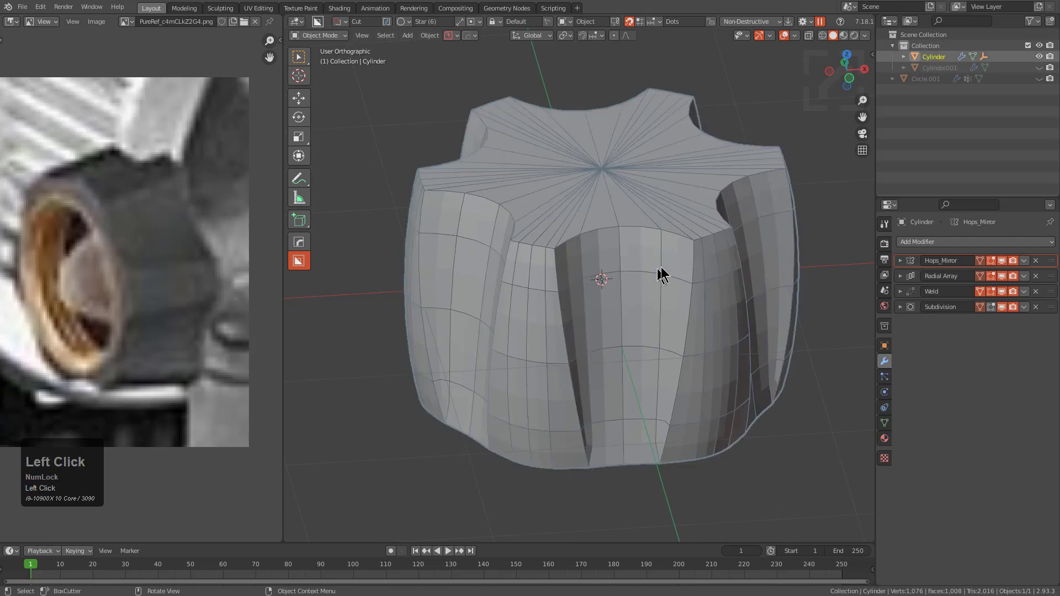
- Apply the Hops_Mirror, Radial Array and Weld modifiers and expand the remaining Subdivision modifier's settings
key("ctrl+a")
key("ctrl+a")
left_click(910, 262, "ctrl")
key("ctrl+a")
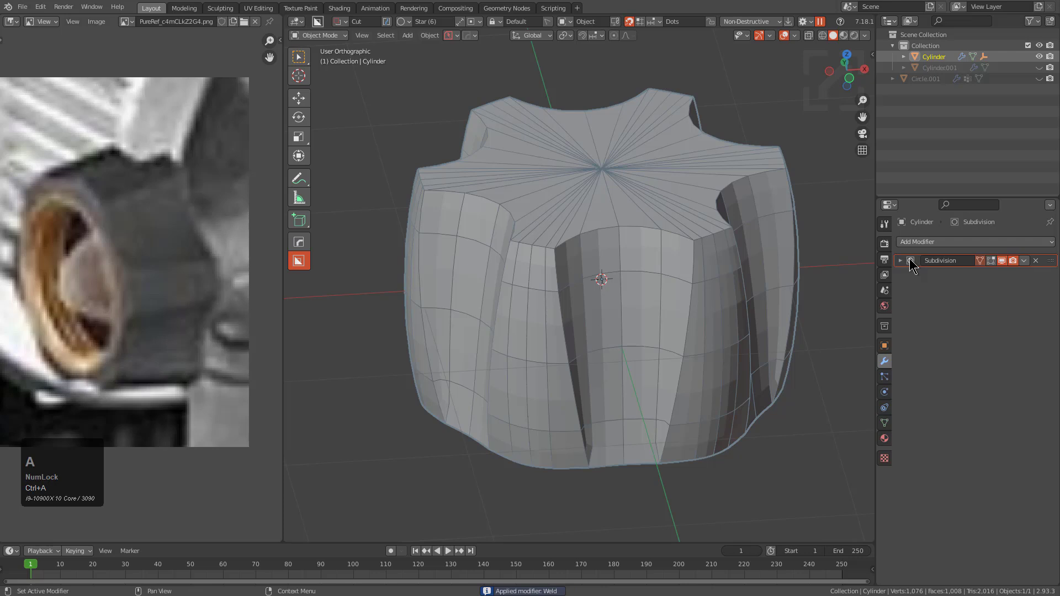
left_click(901, 262)
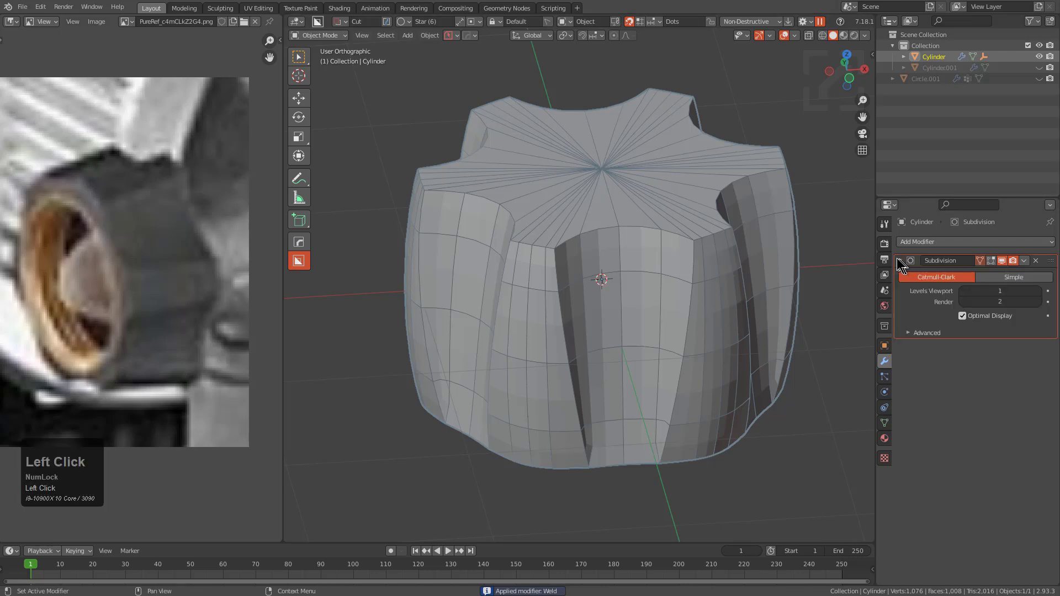
- Replace the triangle fans around the centre vertices of the top and bottom caps with larger filled faces
middle_click_drag(584, 234, 590, 260)
key("Tab")
left_click(597, 162)
key("ctrl+KP_Add")
middle_click_drag(597, 162, 601, 184)
left_click(607, 436)
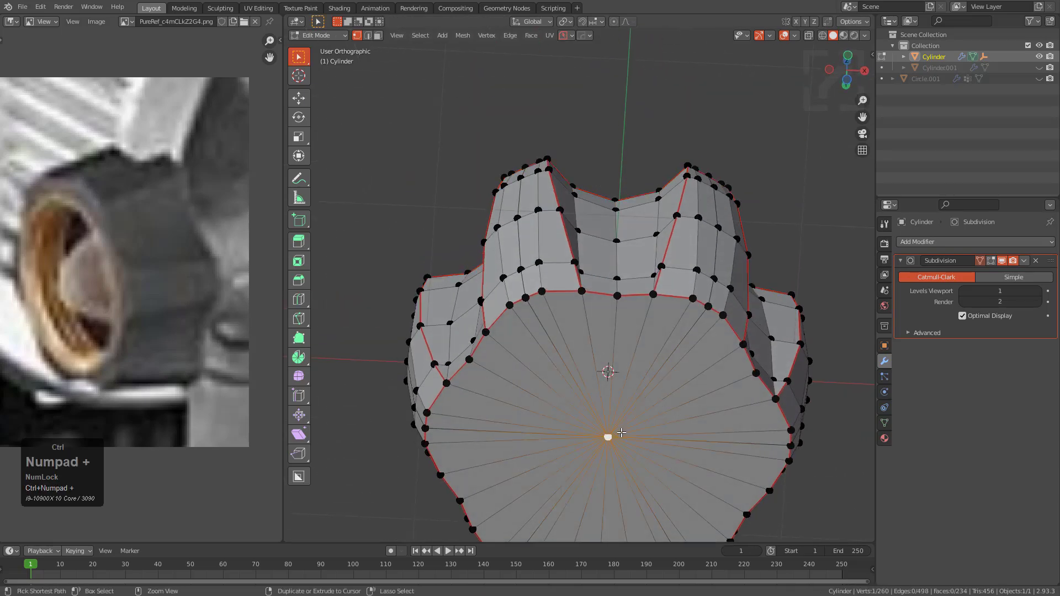
key("f")
key("ctrl+z")
middle_click_drag(614, 353, 592, 280)
left_click(620, 369)
key("g")
right_click(627, 356)
key("ctrl+z")
- Turn on X-ray, select the whole mesh and merge its vertices by distance
key("alt+z")
left_click(524, 264)
right_click(524, 264)
key("a")
scroll(526, 263, "up", 4)
right_click(526, 262)
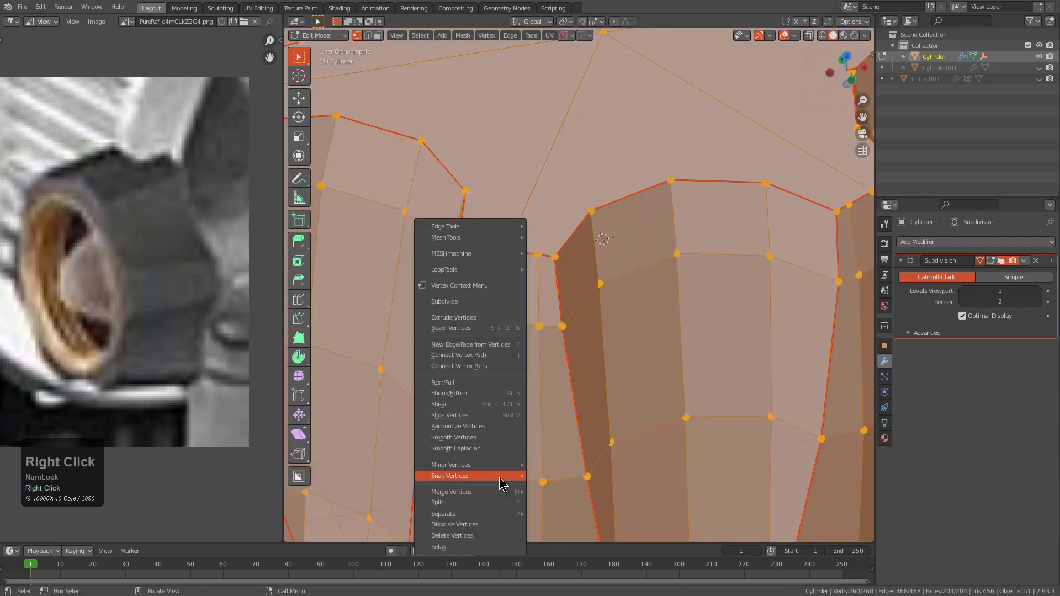
left_click(500, 491)
left_click(561, 556)
- Increase the merge distance enough to join the doubled vertices along the knob's seams
scroll(564, 299, "down", 3)
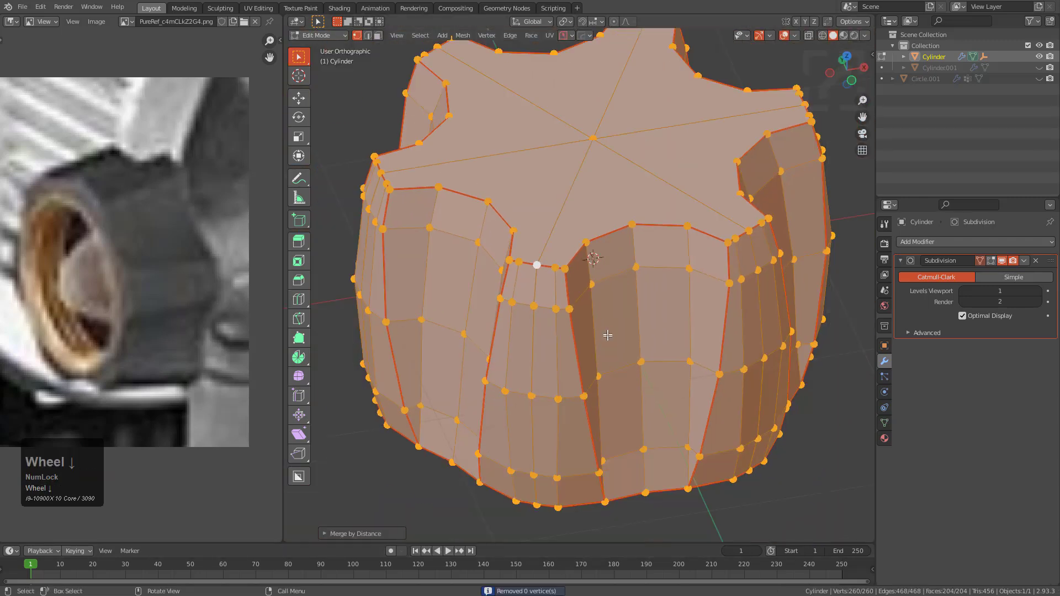
scroll(565, 298, "up", 3)
key("F9")
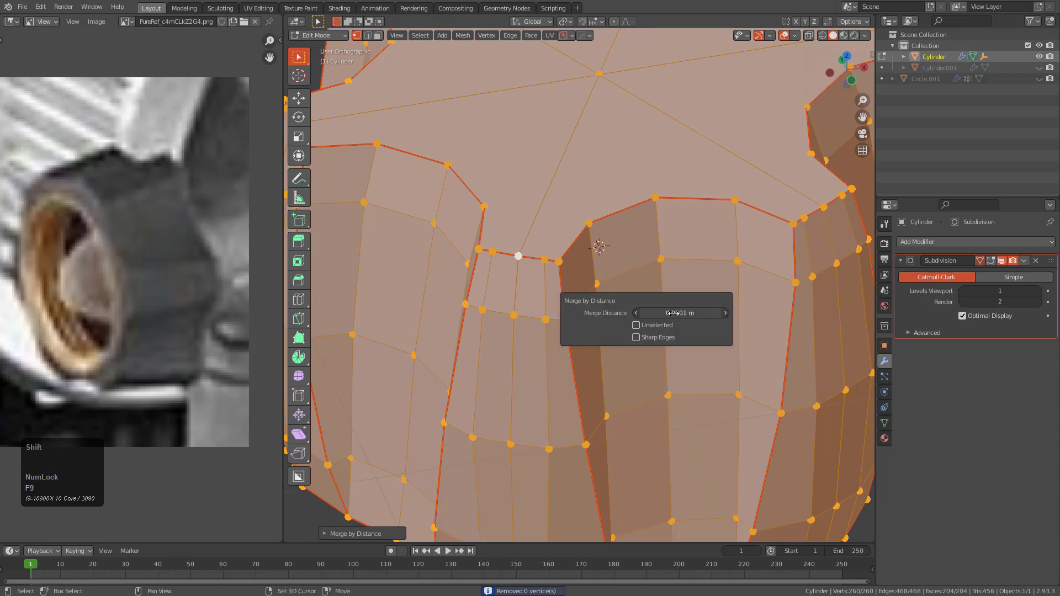
left_click_drag(673, 313, 687, 313, "shift")
scroll(580, 276, "down", 3)
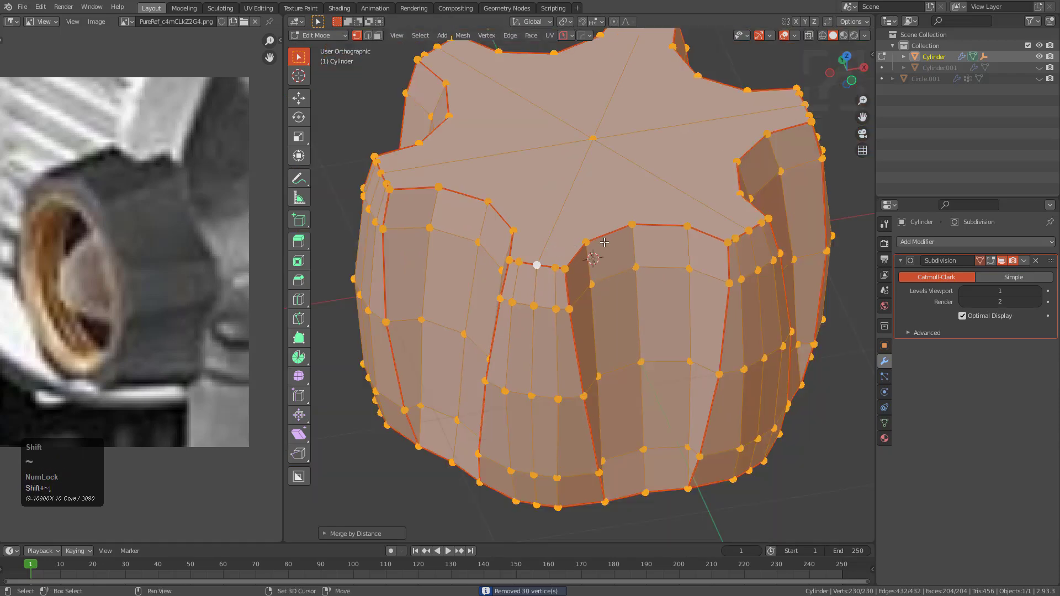
- Turn off X-ray and dissolve the centre vertices of the top and bottom caps to make each a single face
key("alt+a")
middle_click_drag(563, 276, 610, 279)
key("alt+z")
left_click(610, 140)
key("x")
left_click(629, 147)
middle_click_drag(629, 147, 587, 431)
left_click(604, 490)
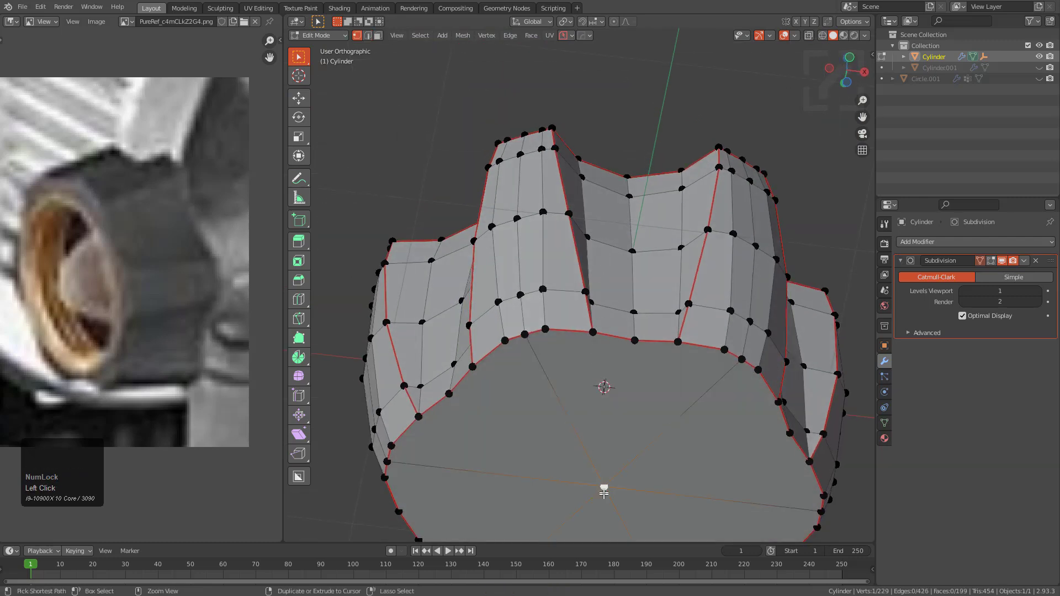
key("ctrl+x")
middle_click_drag(601, 383, 580, 253)
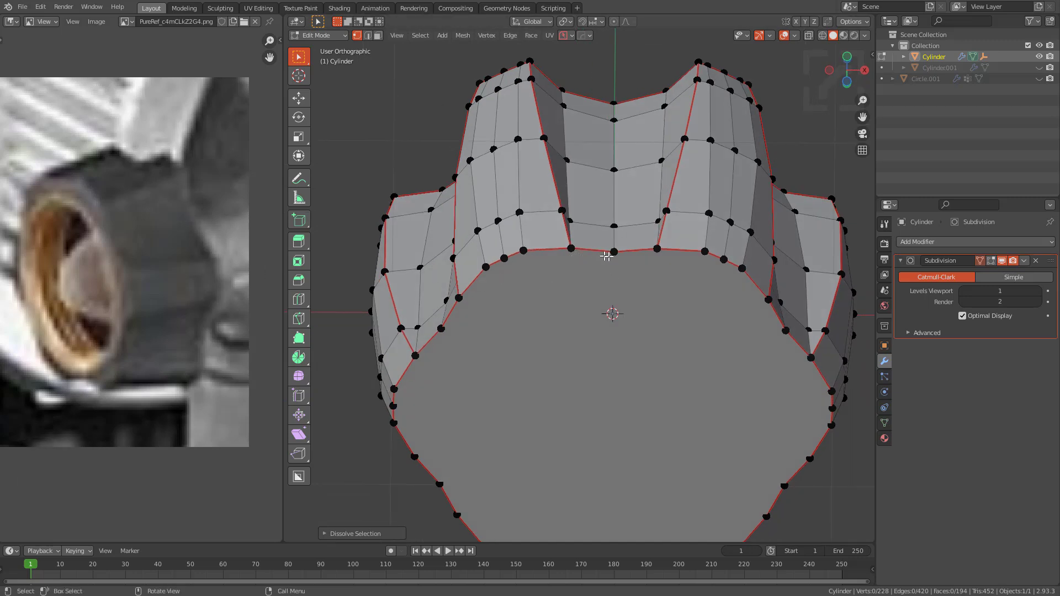
- Select the knob's bottom cap face and make its outline circular with LoopTools Circle
scroll(596, 283, "down", 3)
middle_click_drag(591, 286, 592, 243)
key("3")
left_click(593, 243)
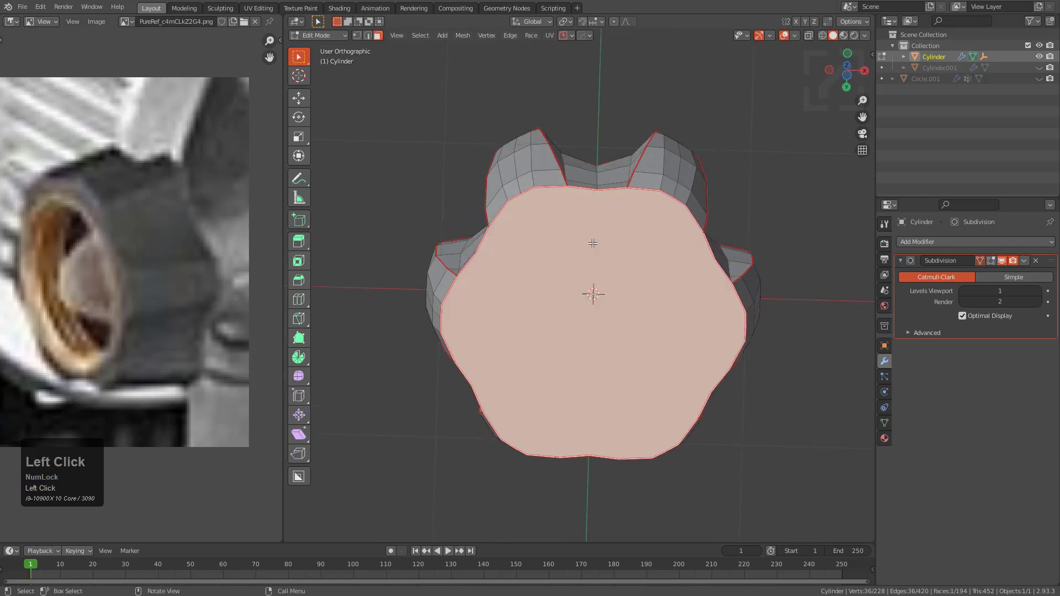
right_click(593, 243)
mouse_move(574, 271)
left_click(629, 305)
- Scale the circular bottom face up slightly
middle_click_drag(646, 291, 739, 428)
key("s")
key("shift")
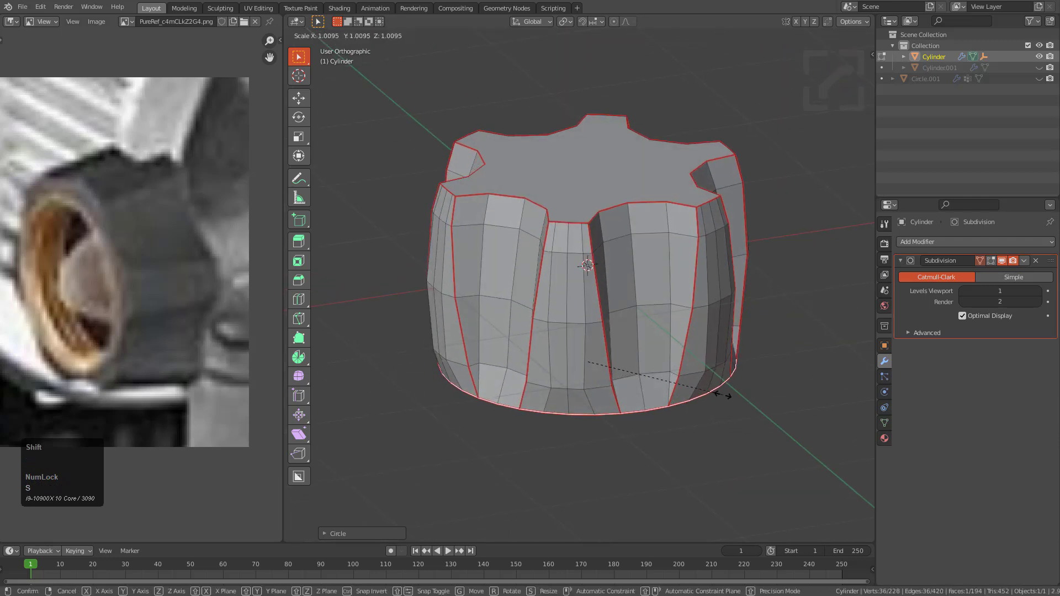
left_click(740, 408)
middle_click_drag(741, 403, 718, 397)
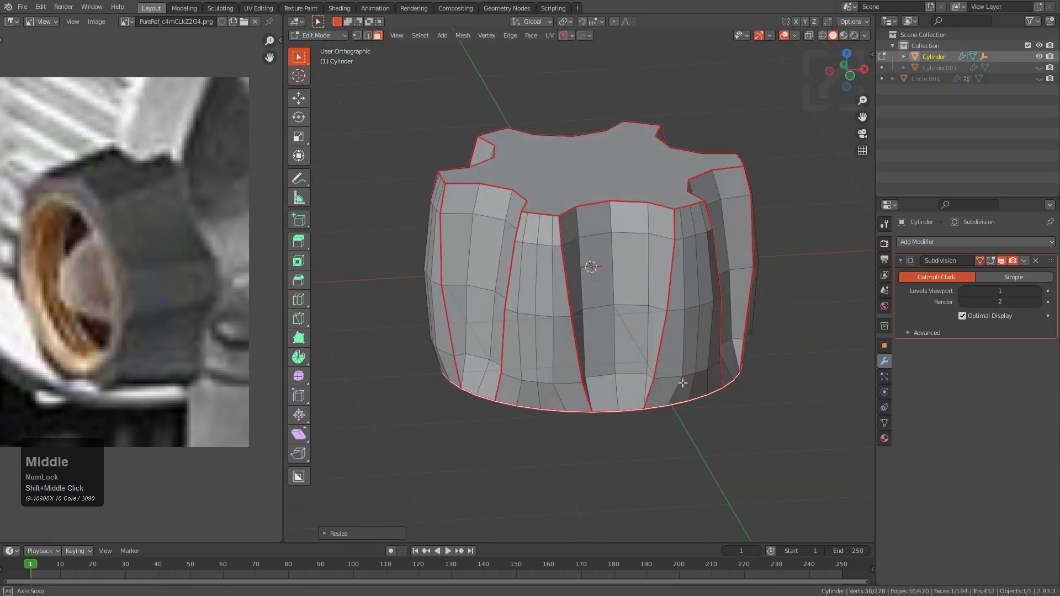
- Edge slide the horizontal edge loop just above the bottom rim to adjust its distance from the rim
scroll(647, 412, "up", 3)
key("2")
left_click(648, 412, "alt")
key("g")
key("g")
left_click(650, 408)
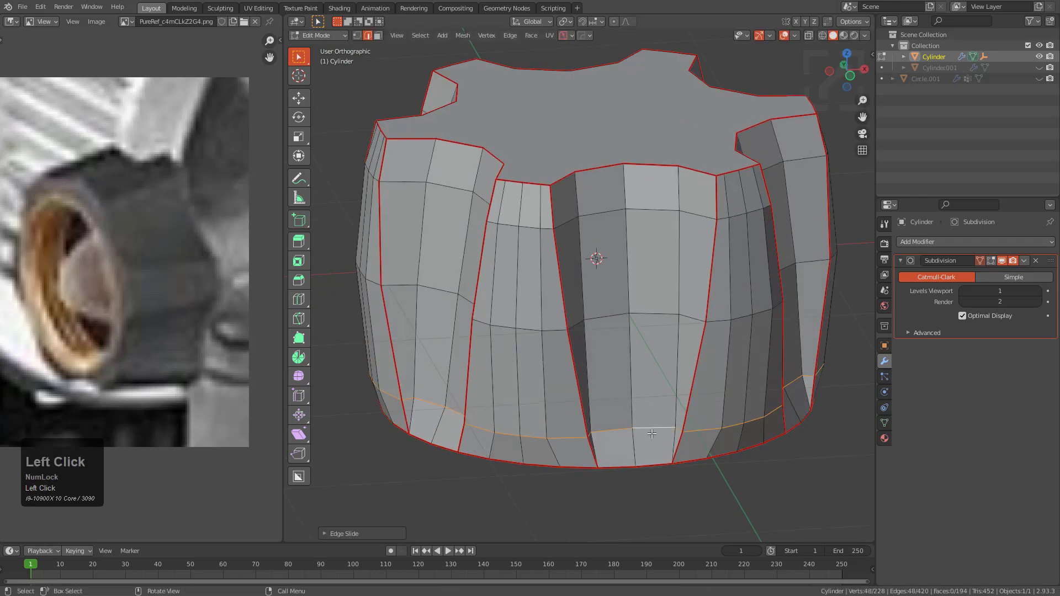
key("g")
key("g")
key("g")
left_click(652, 417)
- Examine the circular base and the subdivided fluted walls of the knob in Object Mode
key("Tab")
middle_click_drag(652, 416, 579, 265)
key("Tab")
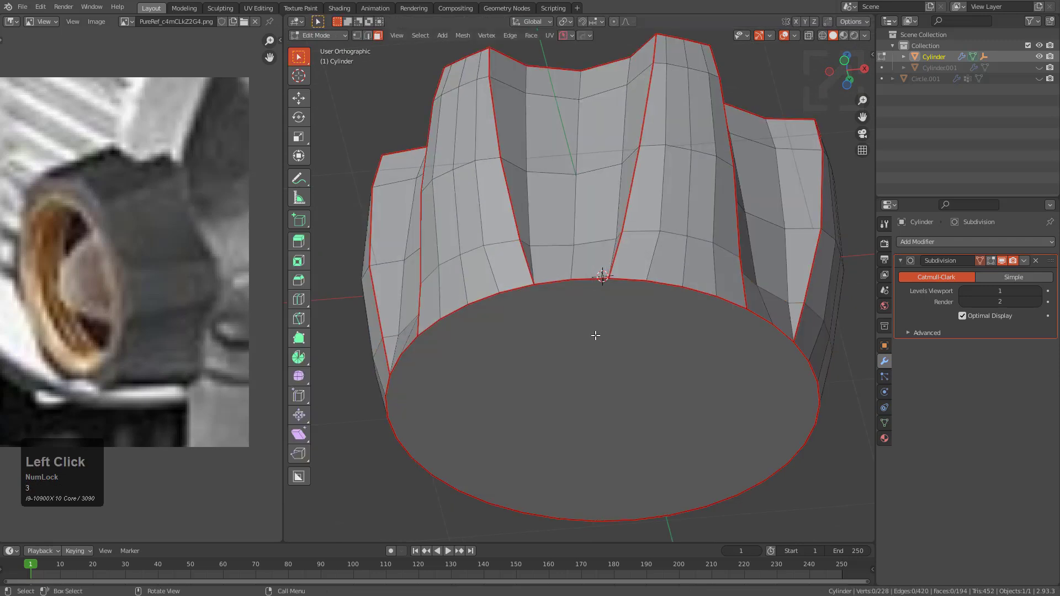
left_click(597, 332, "shift")
key("s")
key("Escape")
key("Tab")
middle_click_drag(644, 249, 634, 283)
scroll(635, 289, "down", 2)
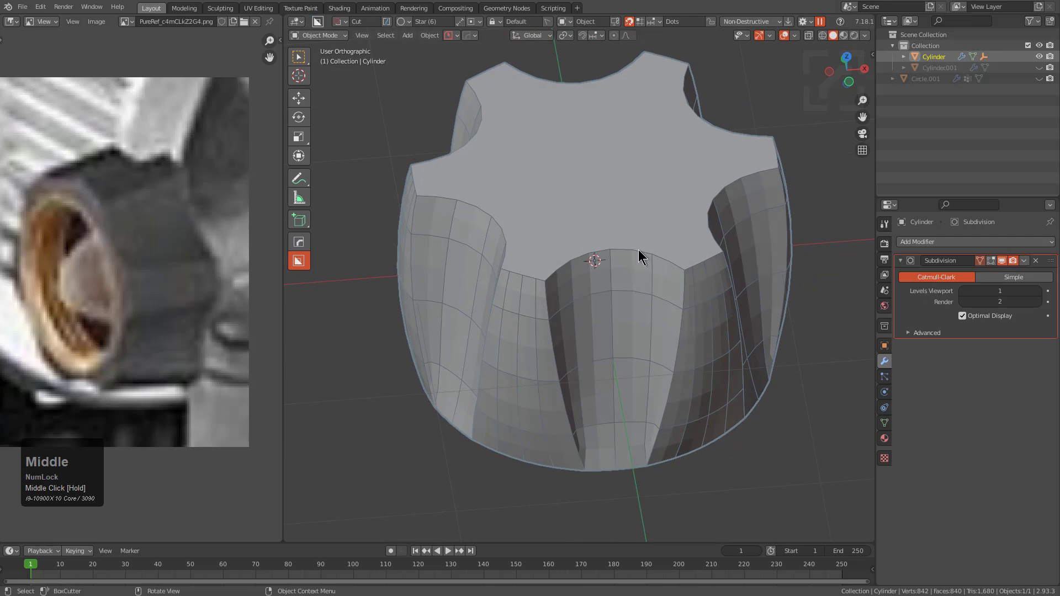
- Connect opposite rim vertices across the front spoke of the top face with two parallel edges
key("Tab")
left_click(612, 206)
middle_click_drag(663, 237, 636, 261)
scroll(558, 312, "up", 4)
key("1")
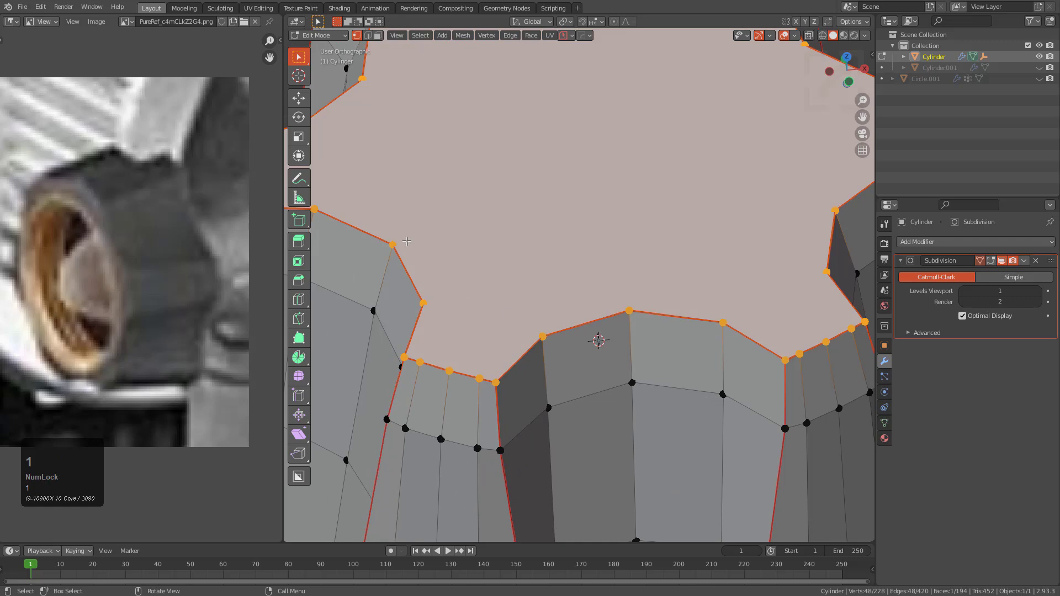
left_click(404, 242)
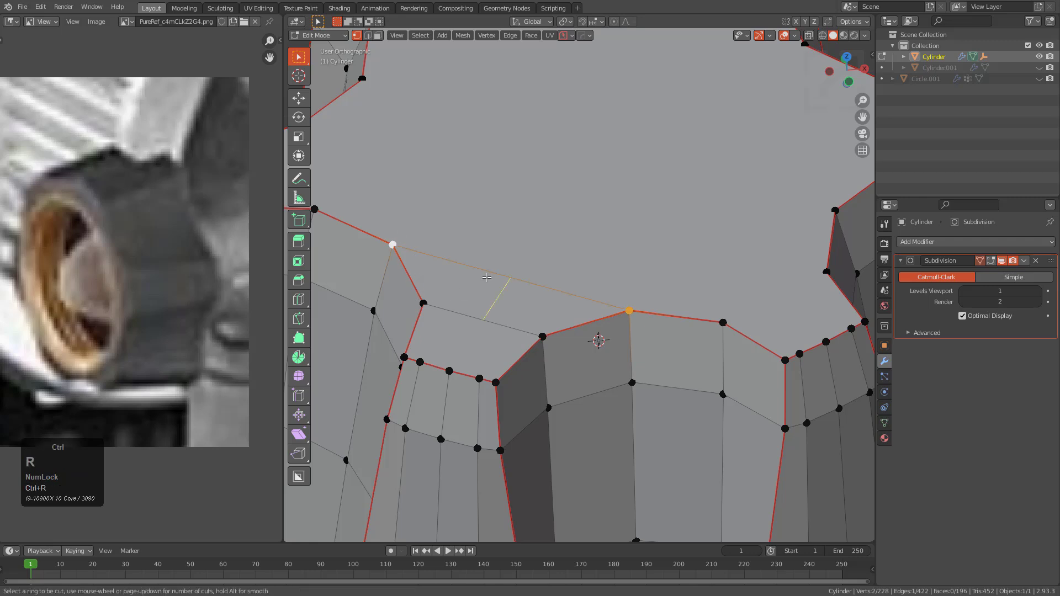
- Add three loop cuts through the strip across the front spoke and connect them to the spoke's rim vertices
right_click(486, 278)
left_click(465, 272)
left_click(442, 261)
key("ctrl+r")
left_click(544, 301)
left_click(541, 326)
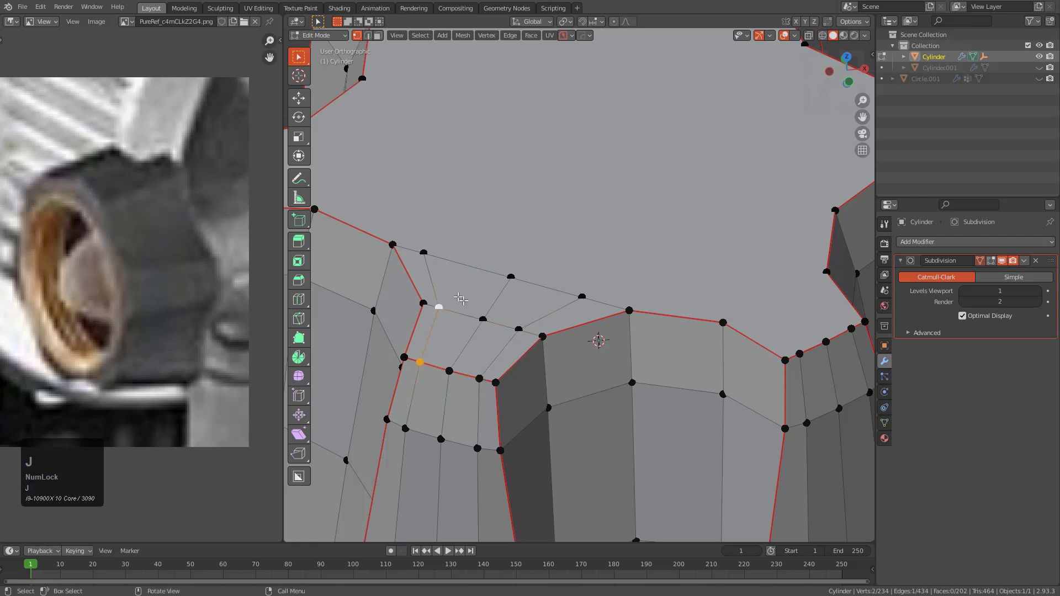
- Symmetrize the mesh to copy the front spoke's new edges to its mirrored spokes on the top cap
scroll(454, 297, "down", 5)
key("alt+x")
middle_click_drag(513, 260, 530, 242)
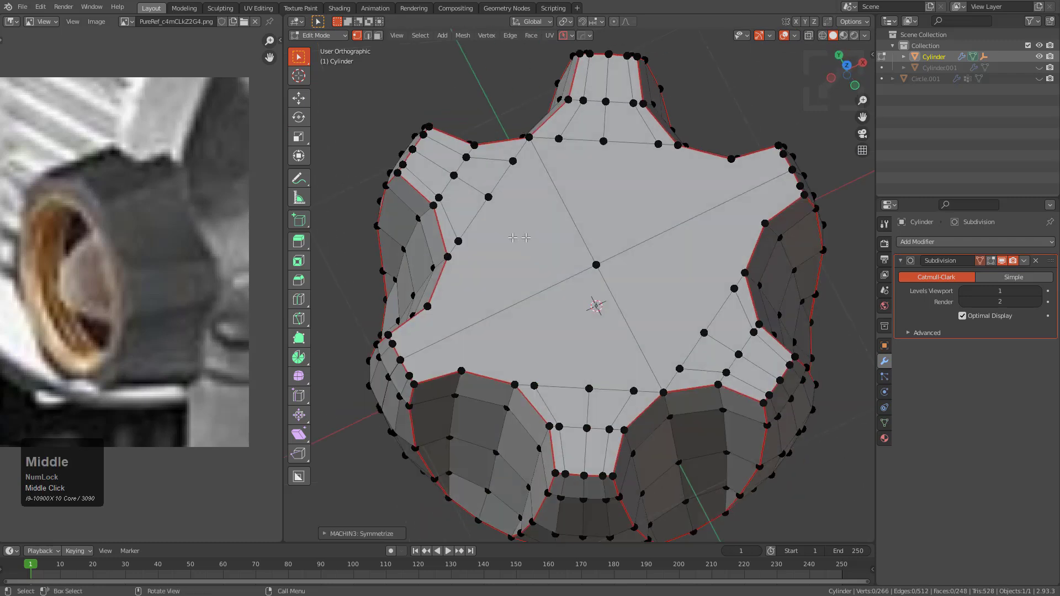
- Connect the rim vertices across an uncut X-axis spoke and add a loop cut near each side, tied to its rim vertices
scroll(596, 192, "up", 3)
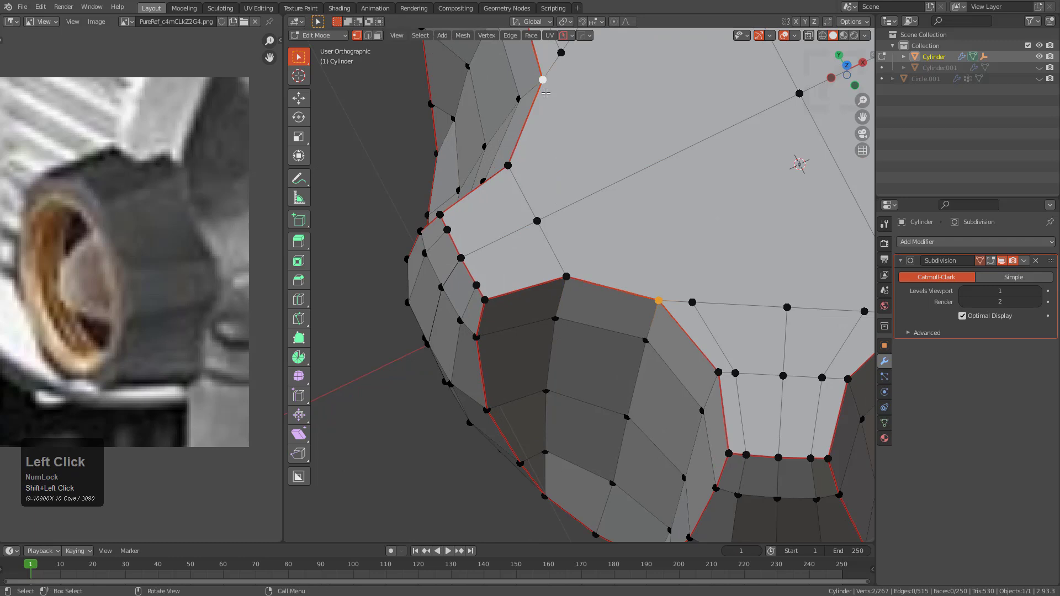
left_click(555, 140, "ctrl")
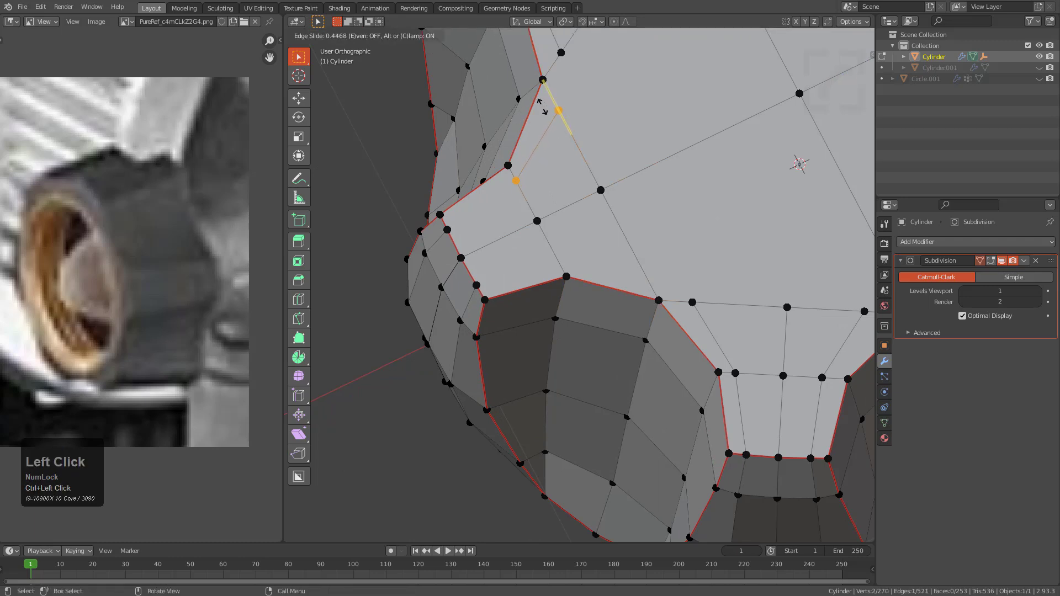
left_click(543, 107)
key("ctrl+r")
left_click(599, 263)
left_click(501, 279)
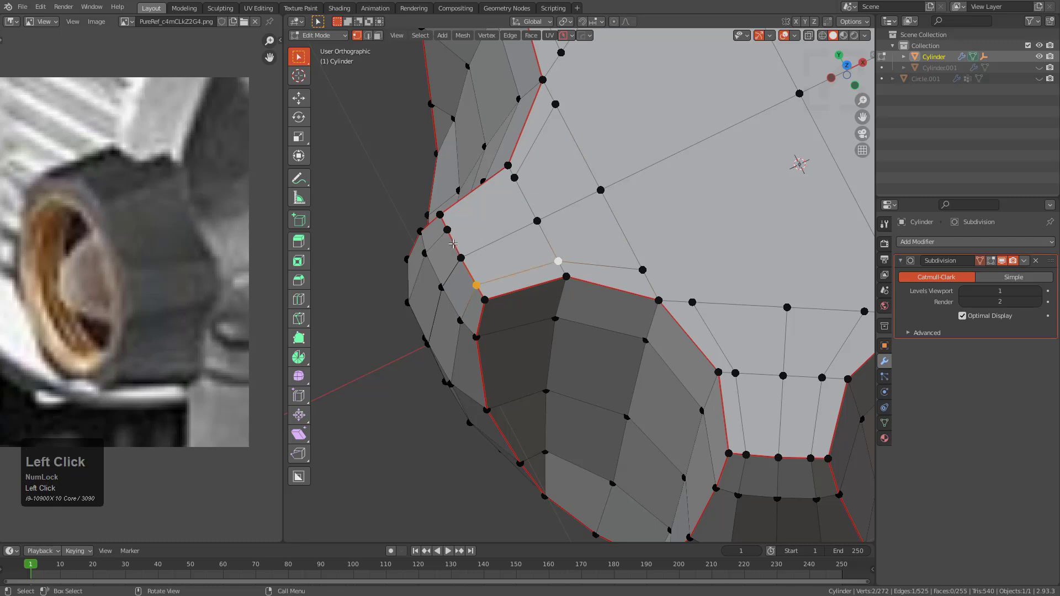
- Symmetrize the mesh to give the opposite X-axis spoke the same edges
scroll(501, 187, "down", 3)
middle_click_drag(552, 232, 647, 272)
key("alt+x")
scroll(594, 271, "down", 2)
- Inset the four central faces of the top cap together and scale the inset faces up slightly
key("3")
left_click(607, 309)
left_click(696, 276, "shift")
left_click(646, 177, "shift")
left_click(546, 210, "shift")
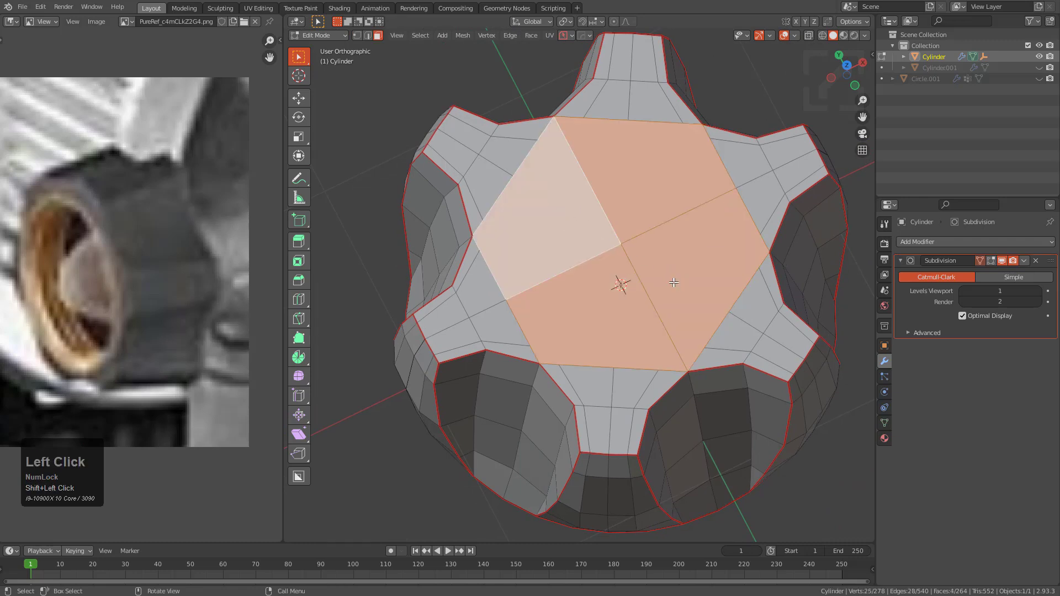
key("i")
left_click(690, 282)
key("s")
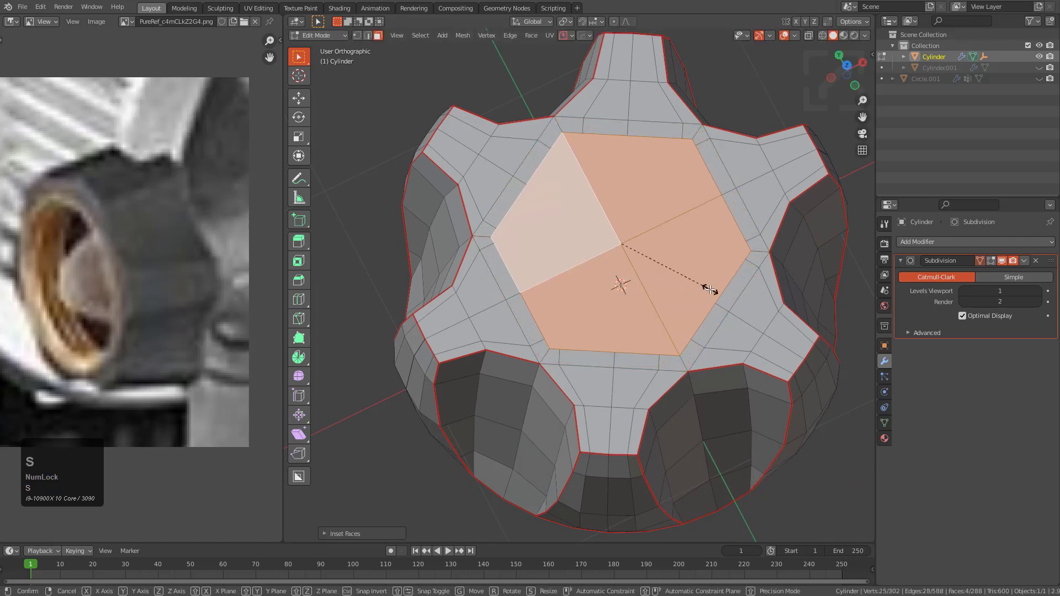
left_click(706, 291)
- Make the inset faces' outline circular with LoopTools Circle and fine-tune the circle's scale
right_click(709, 289)
mouse_move(736, 293)
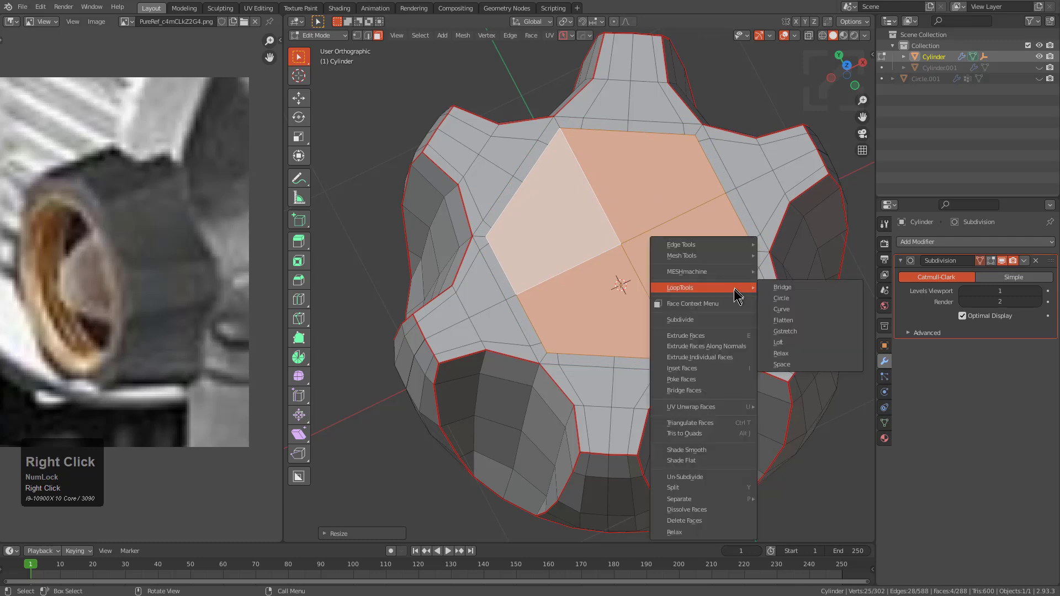
left_click(784, 299)
key("s")
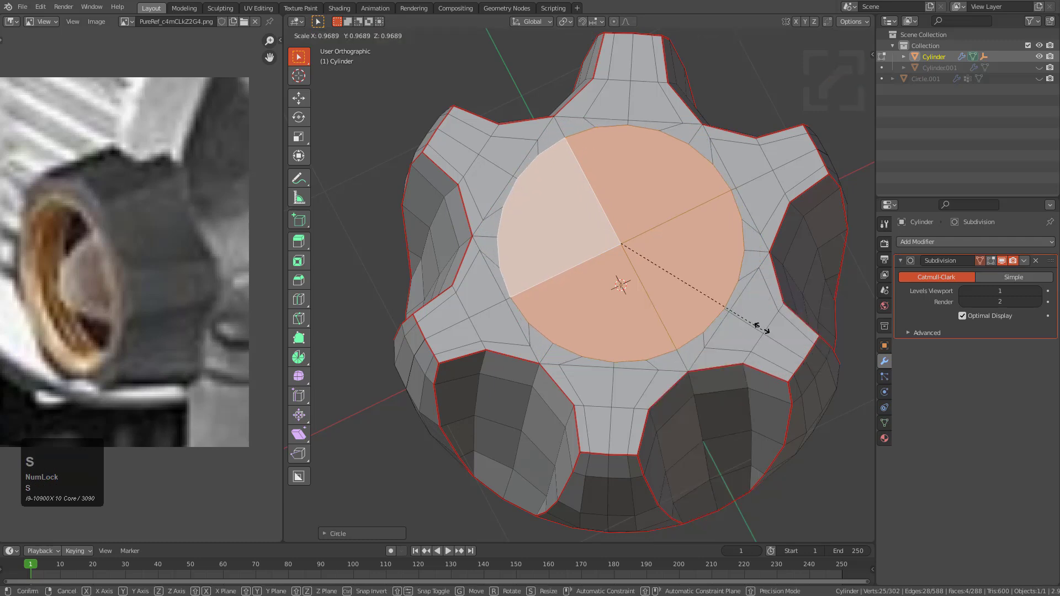
left_click(764, 326)
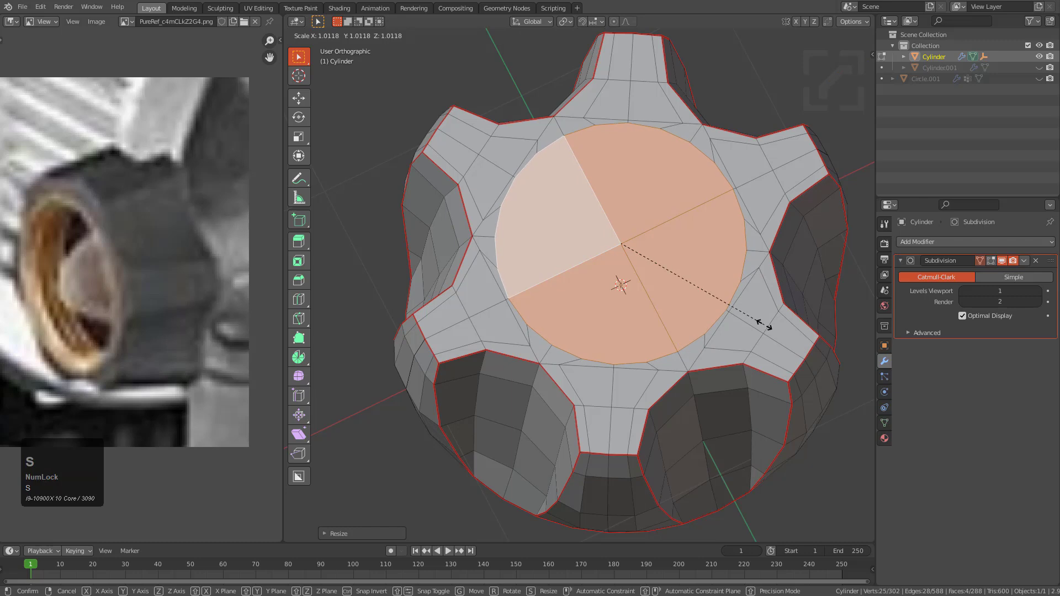
- Slide the inner vertices of the cap's -X spoke outward, away from the central circle, working in top view
middle_click_drag(599, 299, 663, 259, "shift")
scroll(640, 276, "down", 3)
key("KP_7")
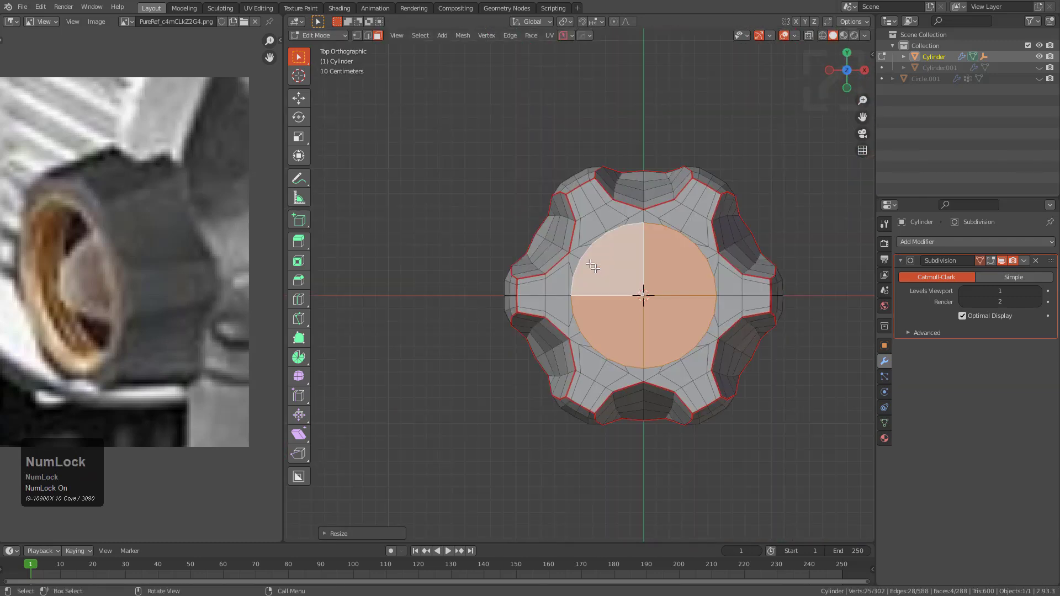
scroll(595, 269, "up", 8)
left_click(357, 35)
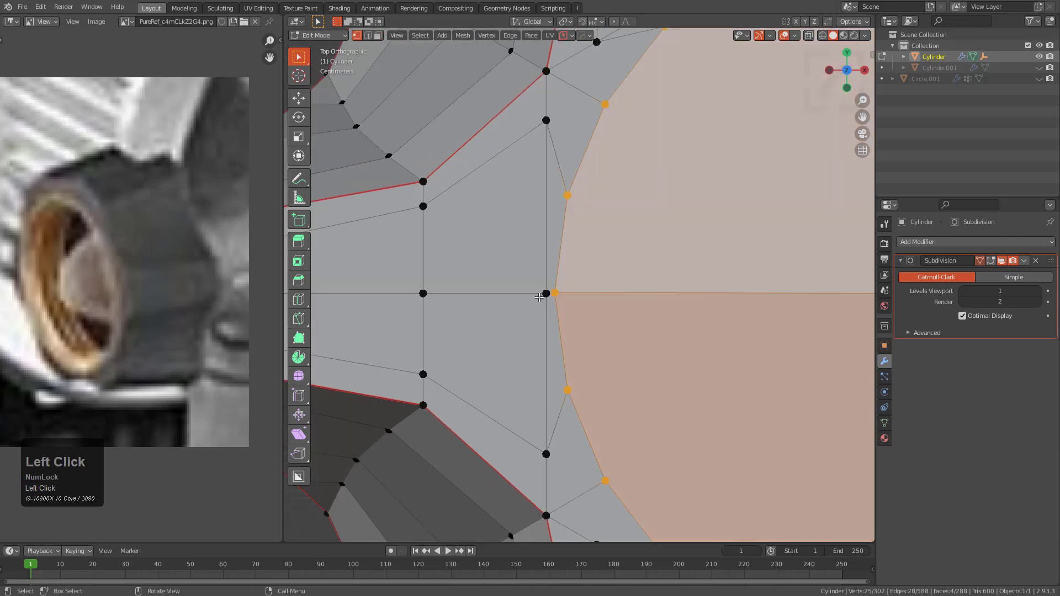
left_click(538, 298)
key("g")
key("g")
left_click(458, 282)
key("g")
key("g")
left_click(501, 135)
middle_click_drag(534, 441, 500, 298, "shift")
key("g")
right_click(500, 298)
key("g")
left_click(483, 291)
- Slide the vertices bordering the central circle on the -X/-Y spoke outward toward the rim
left_click(563, 402)
key("g")
key("g")
left_click(563, 439)
scroll(407, 258, "down", 5, "shift")
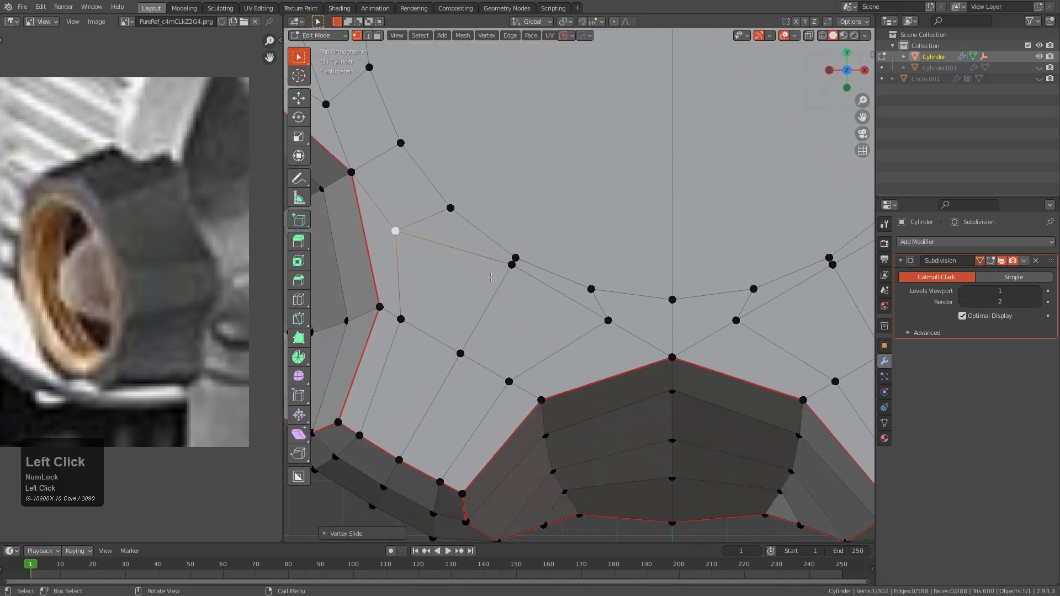
key("g")
key("g")
left_click(484, 312)
left_click(608, 320)
key("g")
key("g")
left_click(568, 350)
middle_click_drag(694, 331, 501, 330, "shift")
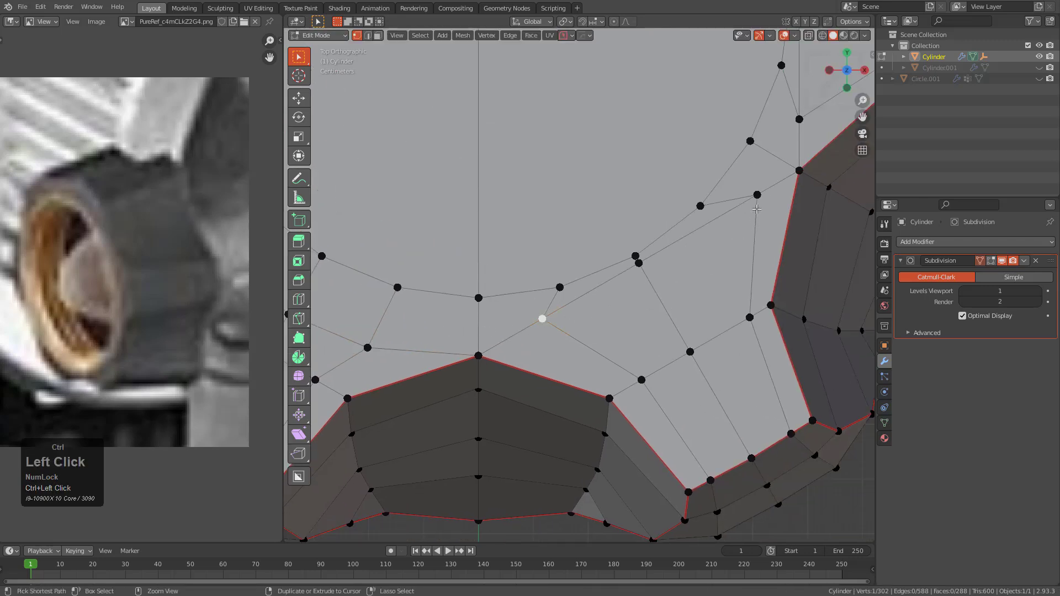
- Select the edge path across the +X/-Y spoke beside the central circle and slide it outward
left_click(756, 209, "ctrl")
key("g")
key("g")
left_click(753, 237)
middle_click_drag(805, 90, 591, 269, "shift")
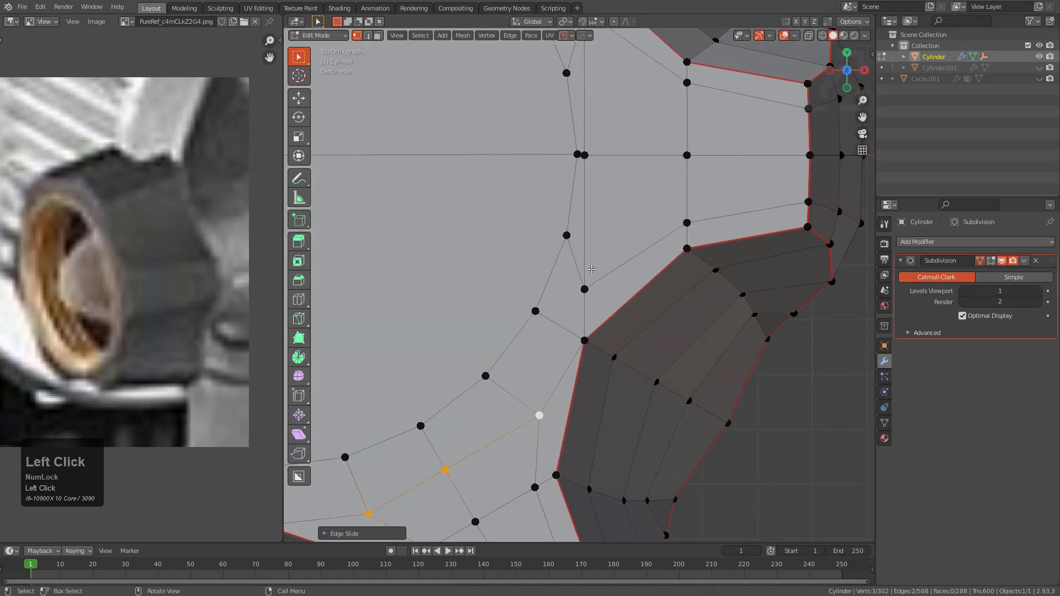
- Select the edge path across the +X spoke beside the central circle and slide it outward
left_click(591, 269)
scroll(598, 341, "down", 3, "shift")
left_click(580, 126, "ctrl")
key("g")
key("g")
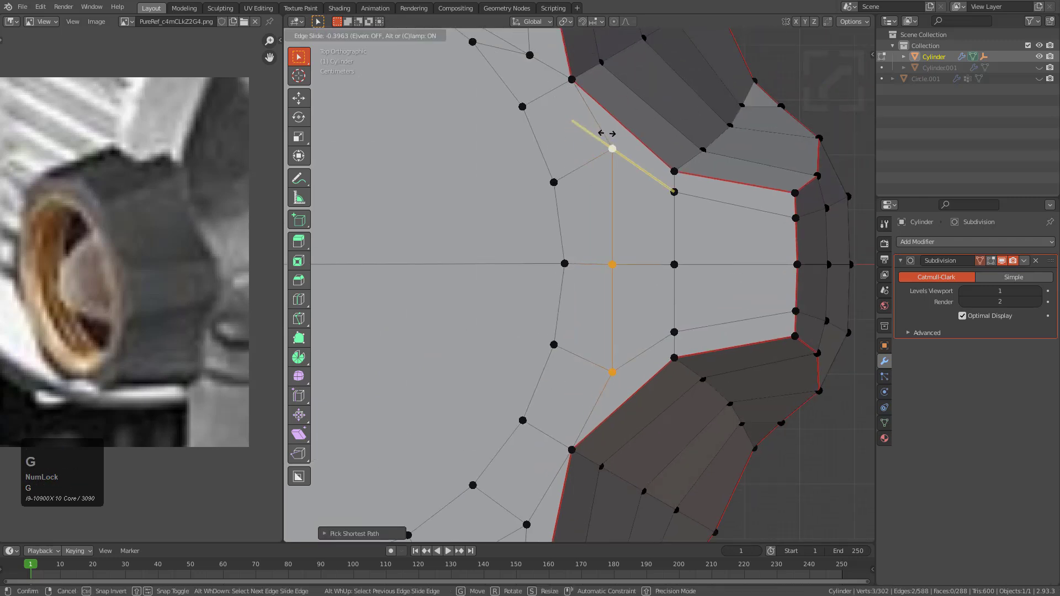
left_click(611, 147)
middle_click_drag(611, 146, 619, 396, "shift")
- Slide the inner edge paths of the two +Y spokes outward, away from the central circle
left_click(605, 362)
left_click(456, 276, "ctrl")
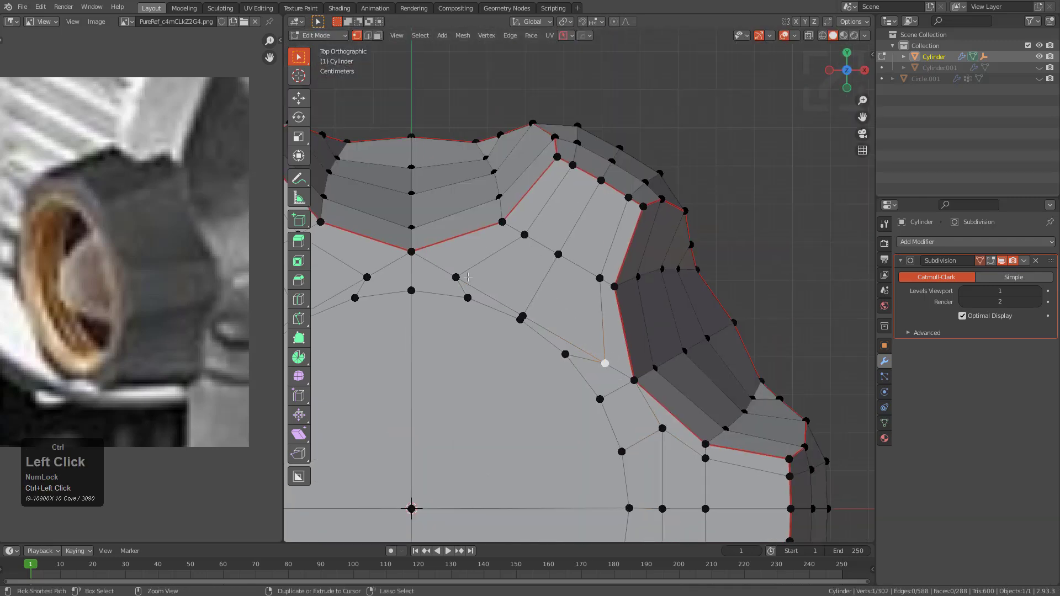
key("g")
key("g")
left_click(479, 255)
middle_click_drag(361, 278, 563, 280, "shift")
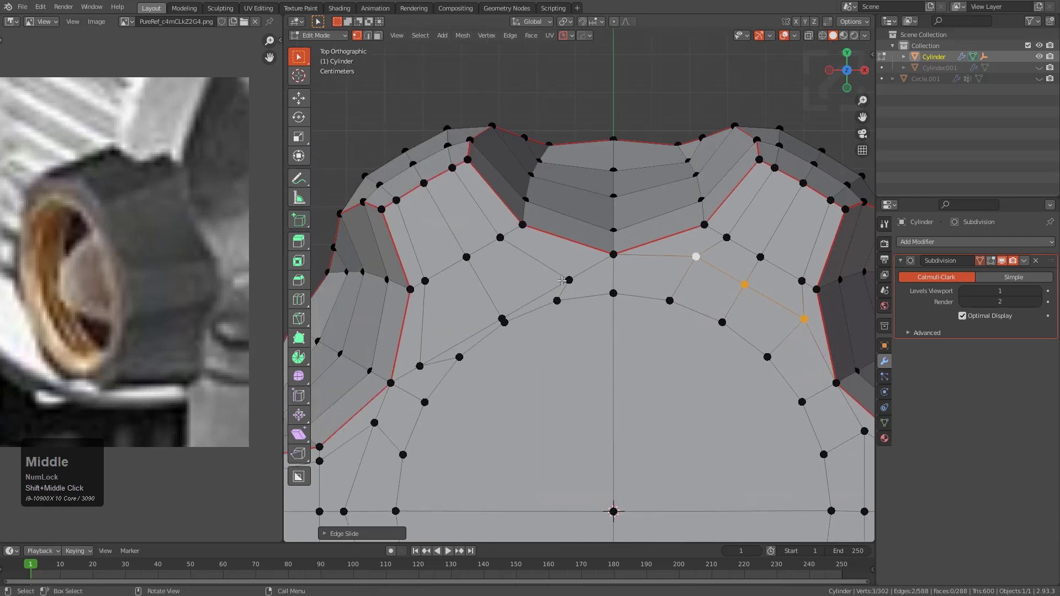
left_click(419, 366, "ctrl")
key("g")
key("g")
left_click(446, 331)
- Select the four central disc faces and scale them up by about 1.1
scroll(563, 371, "down", 2)
middle_click_drag(563, 371, 548, 287, "shift")
key("3")
left_click(548, 287)
left_click(602, 304, "shift")
left_click(599, 396, "shift")
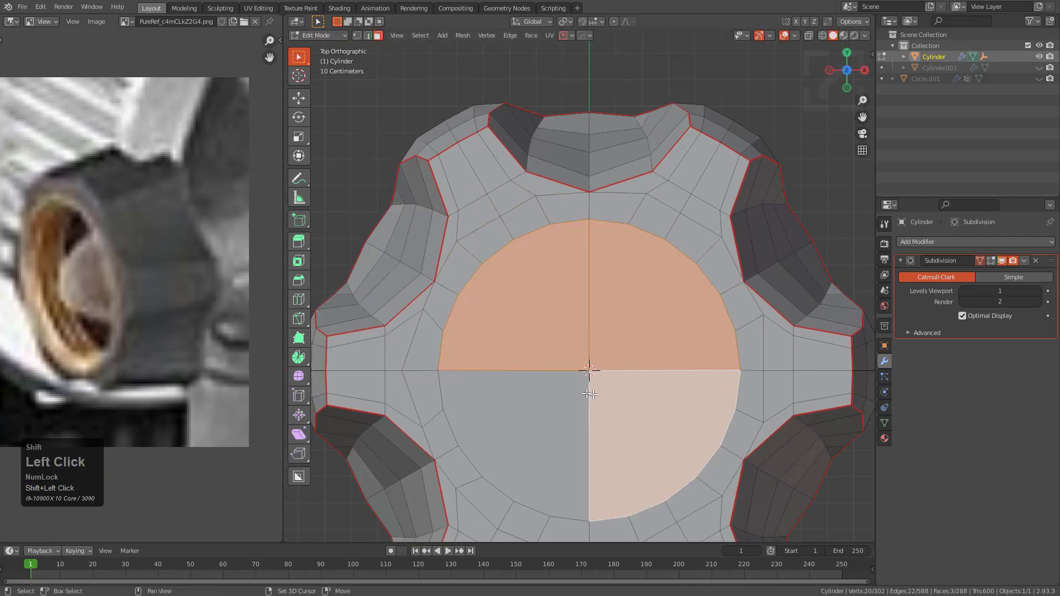
left_click(536, 401, "shift")
key("s")
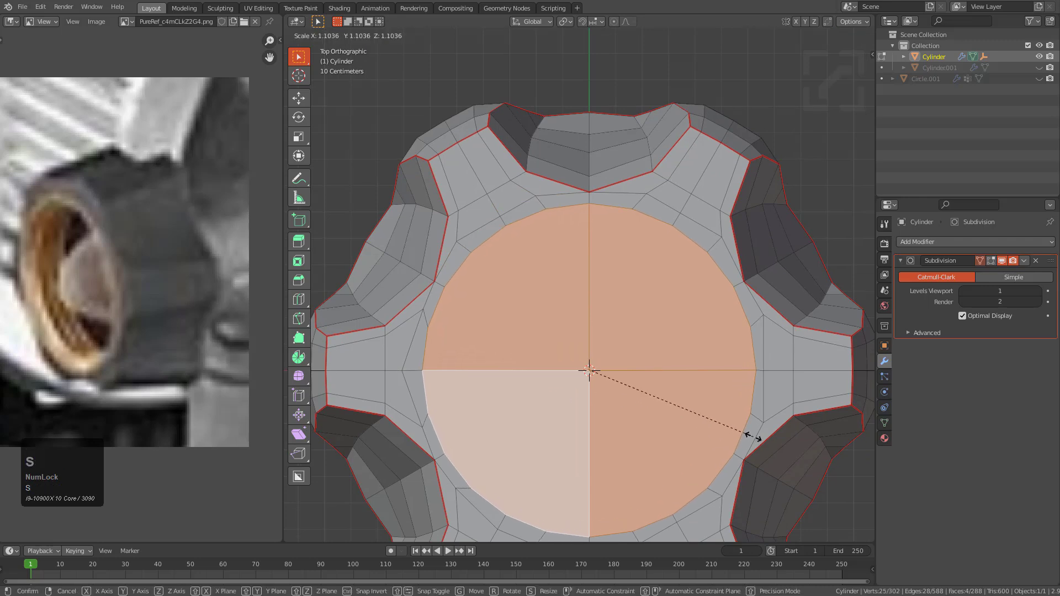
left_click(756, 437)
- Slide the vertices crowding the enlarged circle on the +X spoke outward along their edges
scroll(701, 270, "up", 3)
key("1")
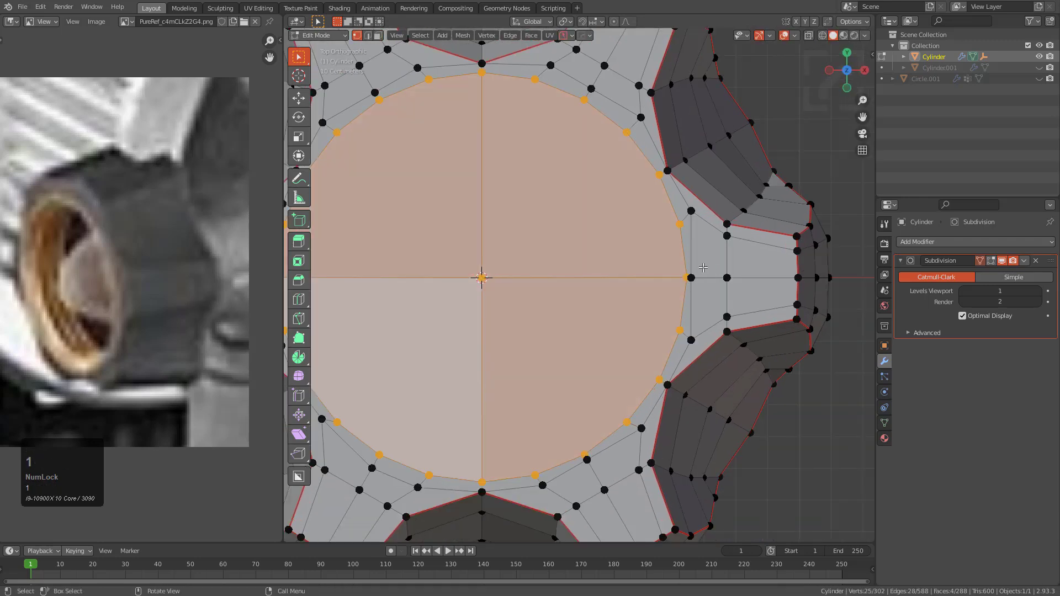
left_click(699, 271)
key("g")
key("g")
left_click(711, 270)
middle_click_drag(594, 473, 682, 331, "shift")
scroll(682, 332, "up", 2)
left_click(716, 334)
key("g")
key("g")
left_click(721, 344)
- Slide the side vertices of the -X spoke outward to give the enlarged circle clearance
middle_click_drag(469, 220, 625, 217, "shift")
scroll(497, 143, "down", 1)
middle_click_drag(440, 96, 535, 243, "shift")
scroll(534, 244, "up", 1)
left_click(544, 117)
key("g")
key("g")
left_click(530, 134)
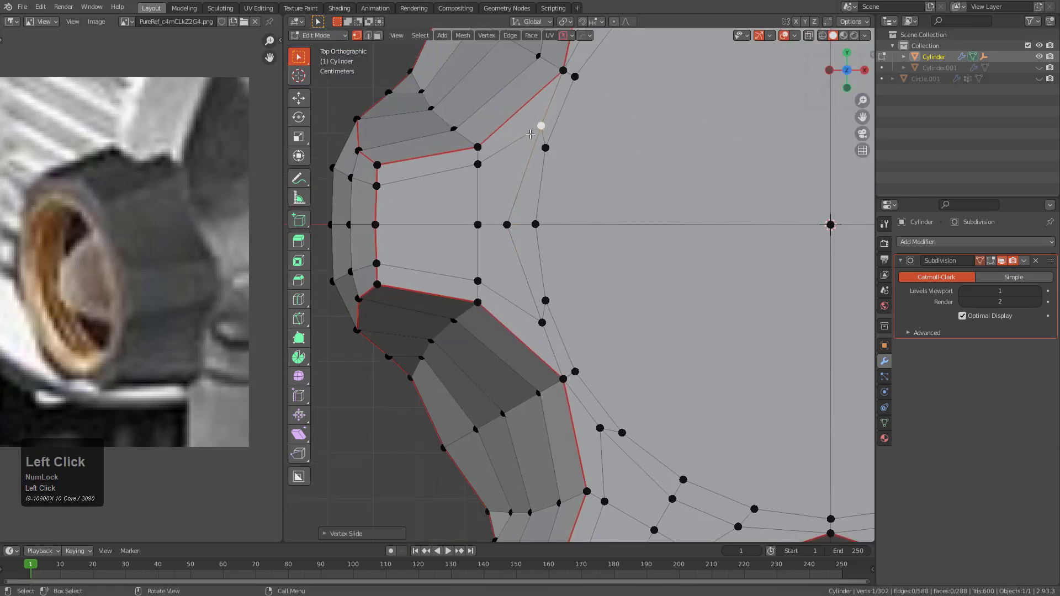
key("g")
left_click(526, 312)
- Select the four disc faces again, scale them up slightly and reapply LoopTools Circle to their outline
scroll(552, 312, "down", 3)
middle_click_drag(695, 242, 583, 296, "shift")
key("3")
left_click(582, 259)
left_click(690, 221, "shift")
left_click(690, 386, "shift")
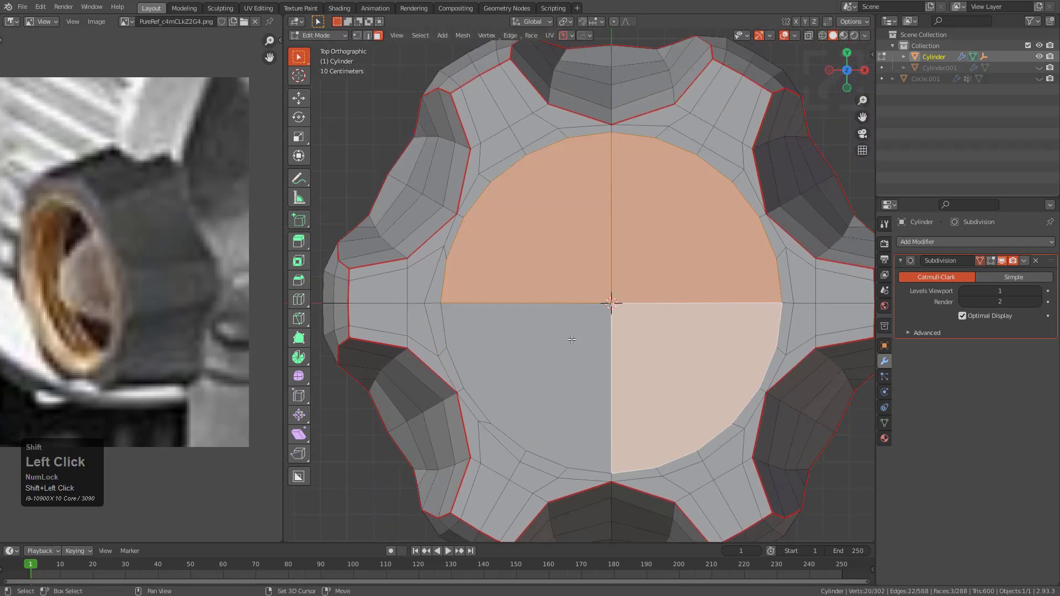
left_click(524, 386, "shift")
key("s")
key("shift")
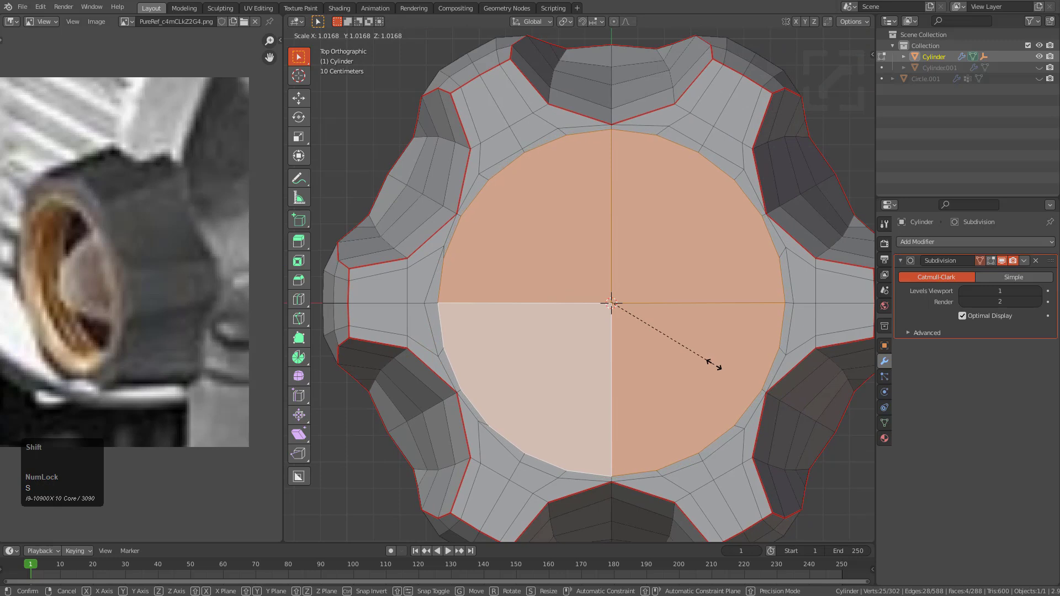
left_click(728, 367)
right_click(701, 324)
mouse_move(702, 325)
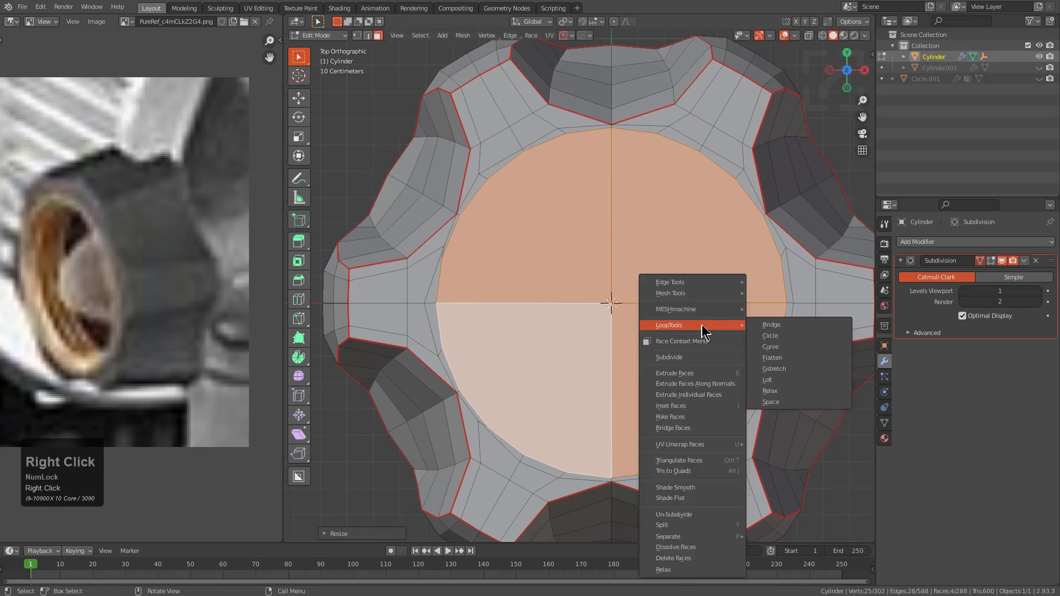
left_click(784, 336)
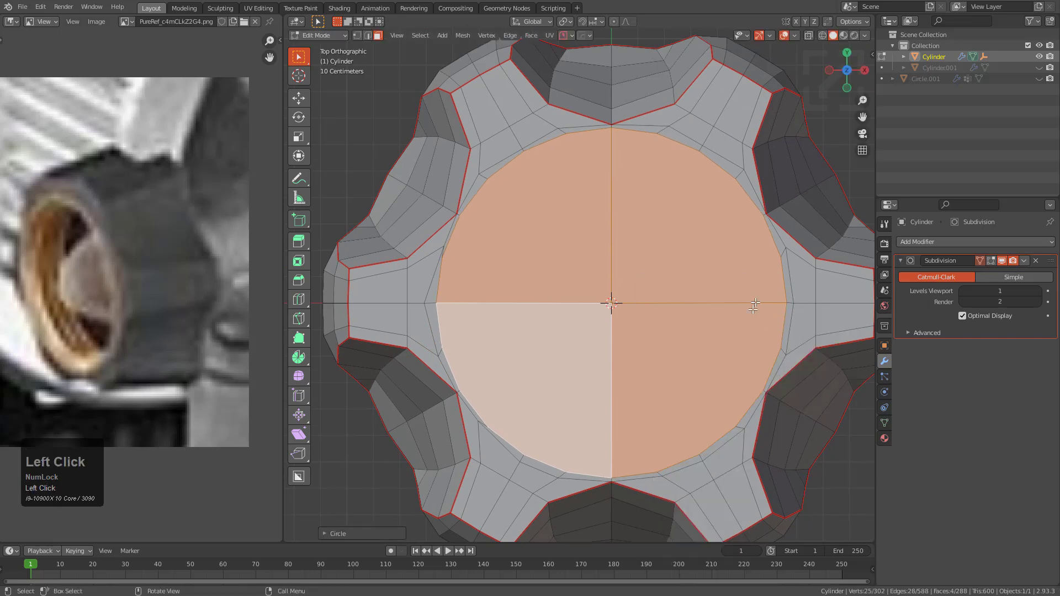
- Inset the four disc faces by a narrow margin and fine-tune the inset faces' scale
key("i")
left_click(762, 355)
middle_click_drag(733, 365, 688, 281)
scroll(678, 315, "down", 1)
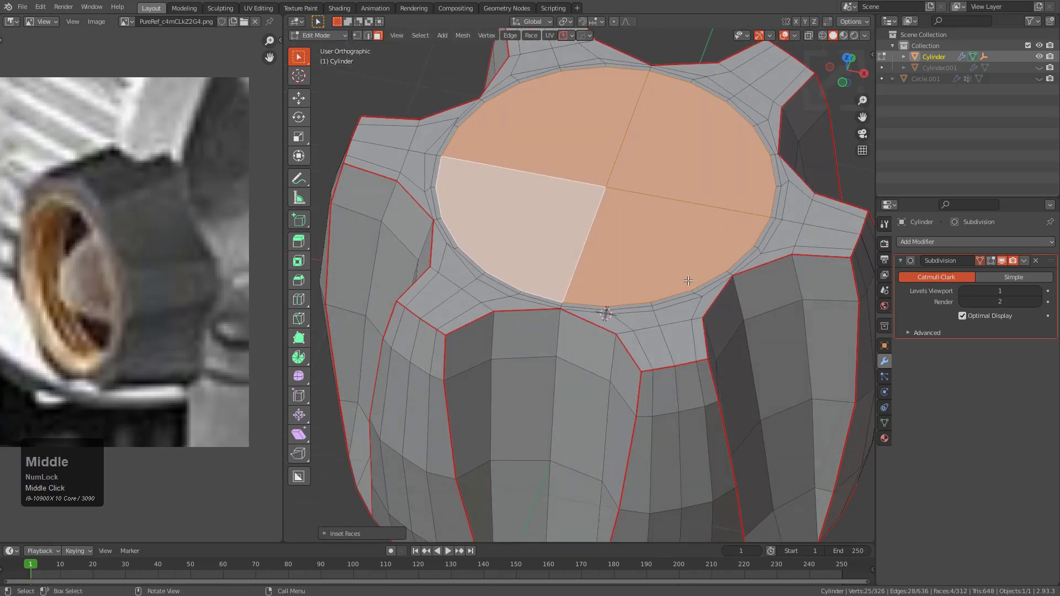
key("s")
left_click(734, 291)
- Extrude the inset faces down along the Z axis to form a recess, and select the edge loop around its floor
key("e")
key("z")
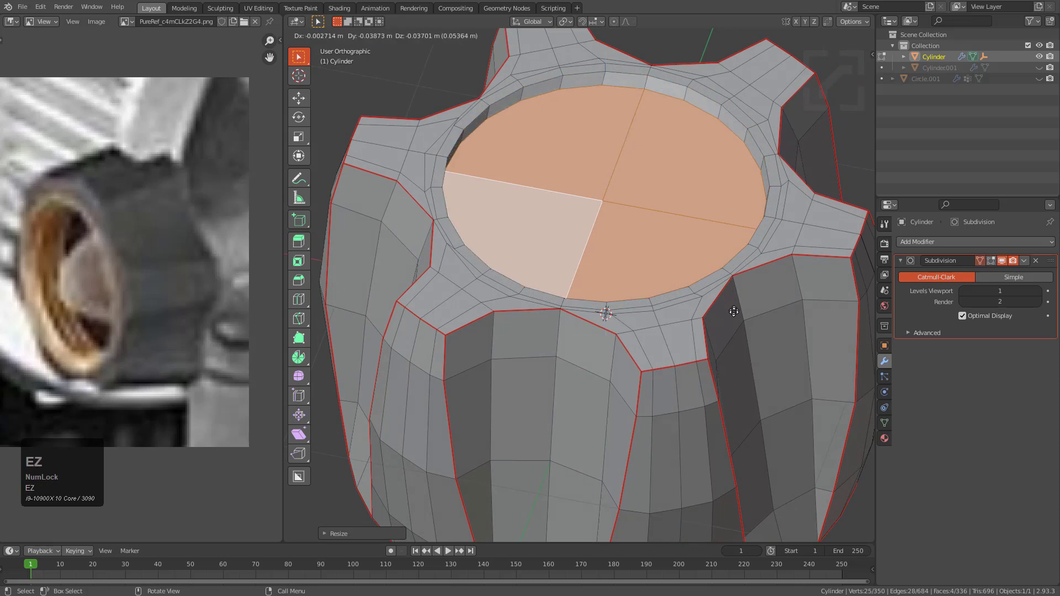
key("z")
left_click(740, 357)
middle_click_drag(740, 357, 596, 329)
scroll(630, 286, "up", 3)
scroll(630, 286, "up", 4)
key("shift+2")
- Try a two-segment bevel on the recess floor's edge loop, then undo it
key("ctrl+b")
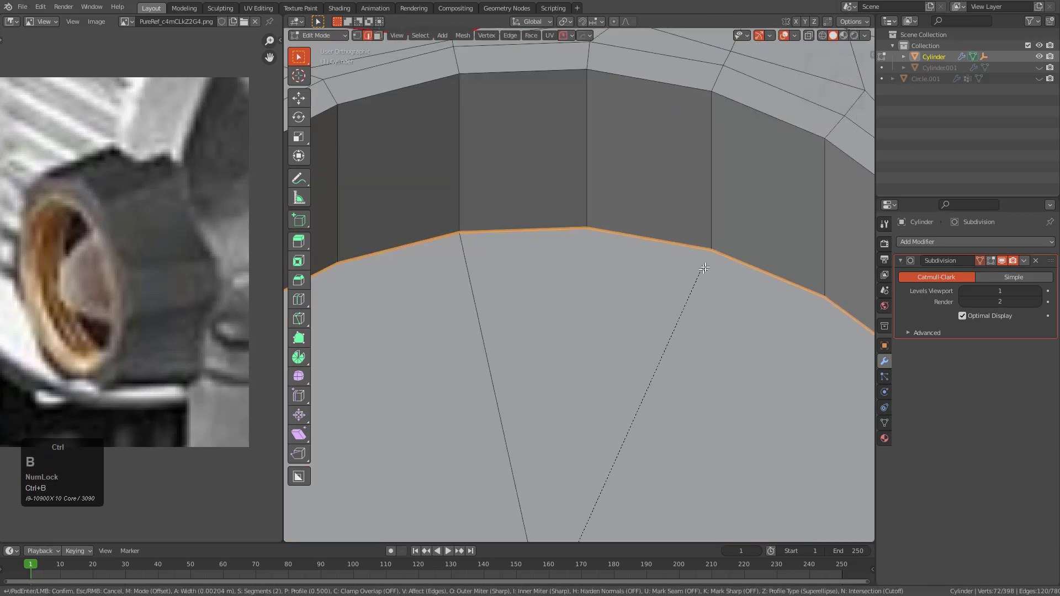
left_click(724, 235)
scroll(718, 243, "down", 6)
middle_click_drag(525, 300, 491, 286)
scroll(491, 286, "up", 3)
key("ctrl+z")
- Bevel the recess floor's edge loop with 2 segments, profile 1.000 and a width of about 0.1 m
key("ctrl+b")
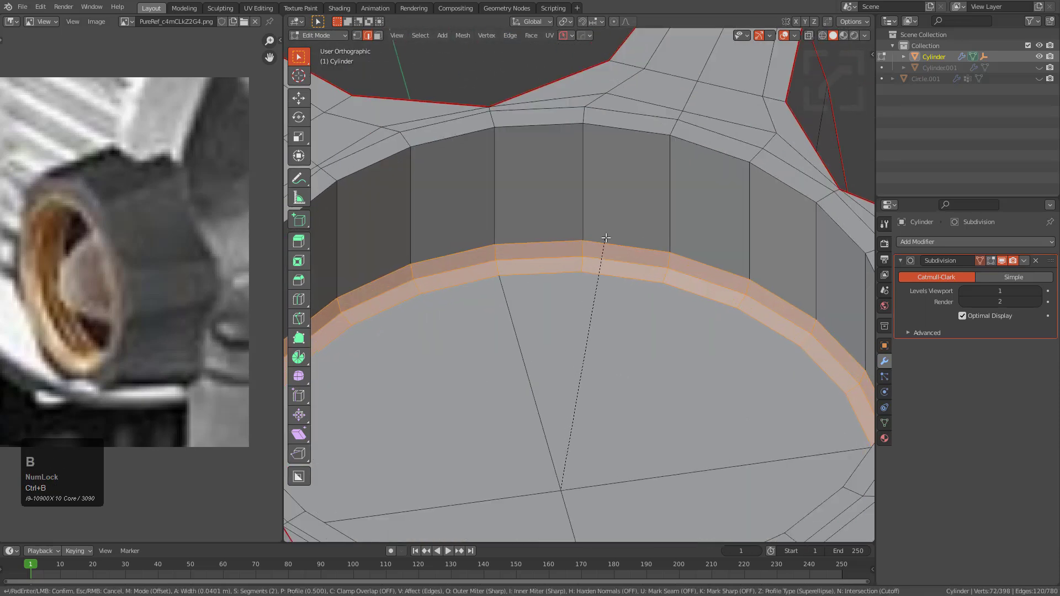
key("p")
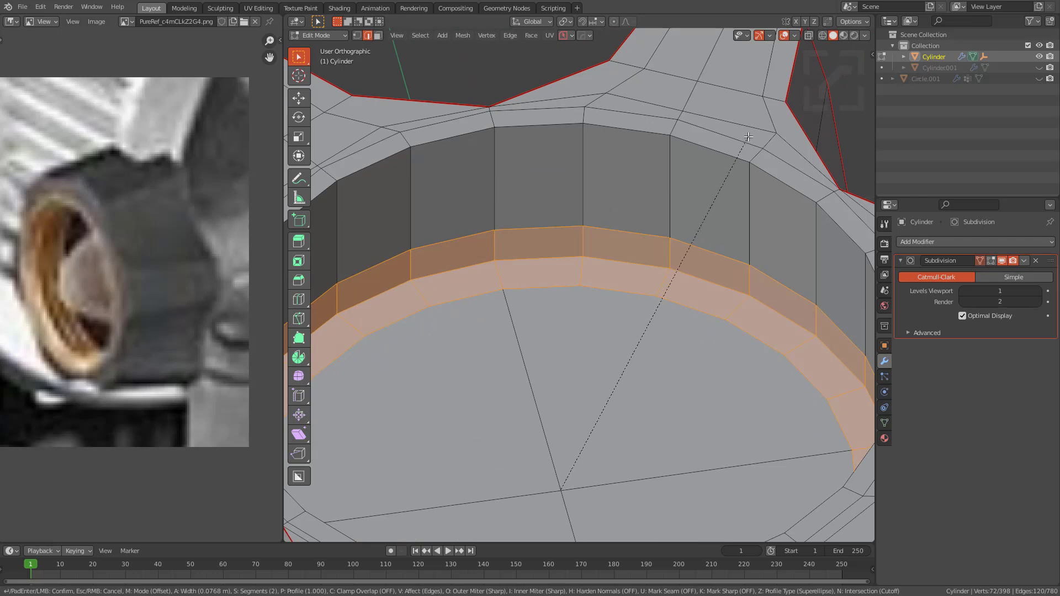
key("a")
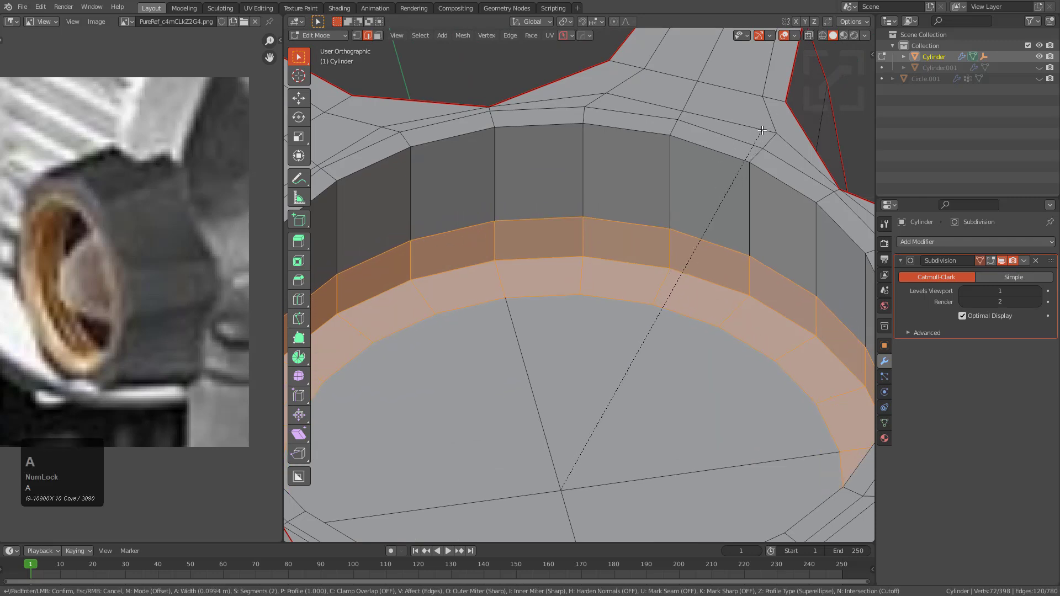
left_click(762, 130)
- Add loop cuts on the ring around the recess and on its wall, sliding the wall cut close to the upper edge
middle_click_drag(762, 129, 635, 221)
scroll(580, 208, "up", 3)
key("ctrl+r")
left_click(579, 187)
left_click(579, 184)
scroll(586, 221, "up", 3)
key("ctrl+r")
left_click(568, 200)
left_click(569, 200)
key("g")
key("g")
left_click(558, 230)
- Select the four central faces of the recess floor and delete them
scroll(539, 279, "down", 4)
scroll(547, 267, "up", 2)
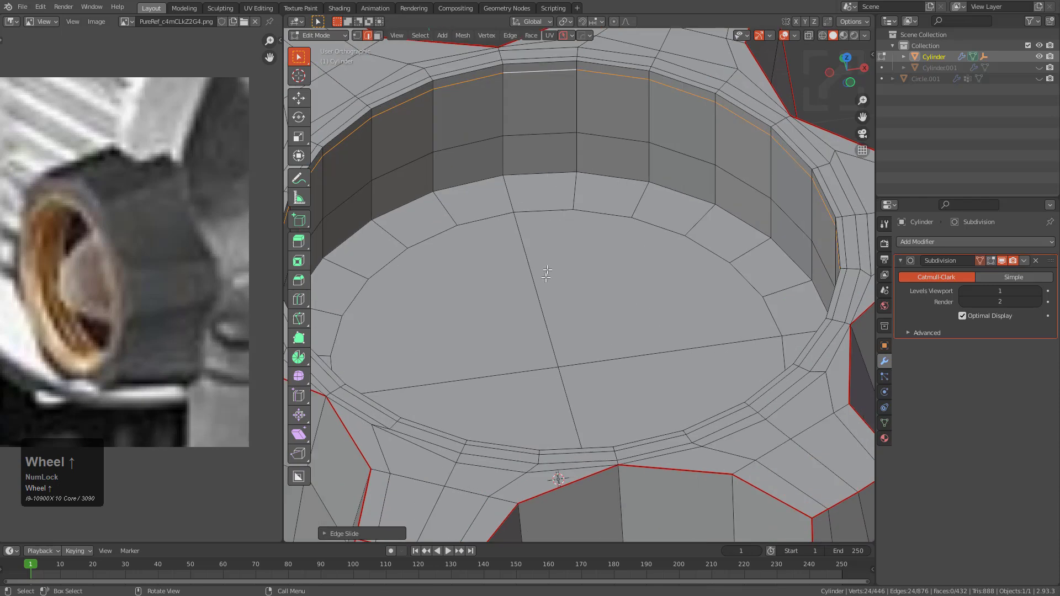
scroll(547, 267, "down", 2)
key("3")
left_click(639, 272)
left_click(449, 296, "shift")
left_click(462, 343, "shift")
left_click(602, 381, "shift")
key("x")
middle_click_drag(601, 381, 609, 255)
left_click(584, 334)
- Grid Fill the open loop in the recess floor with span 6 and adjust the offset to rotate the grid
key("1")
left_click(606, 254, "alt")
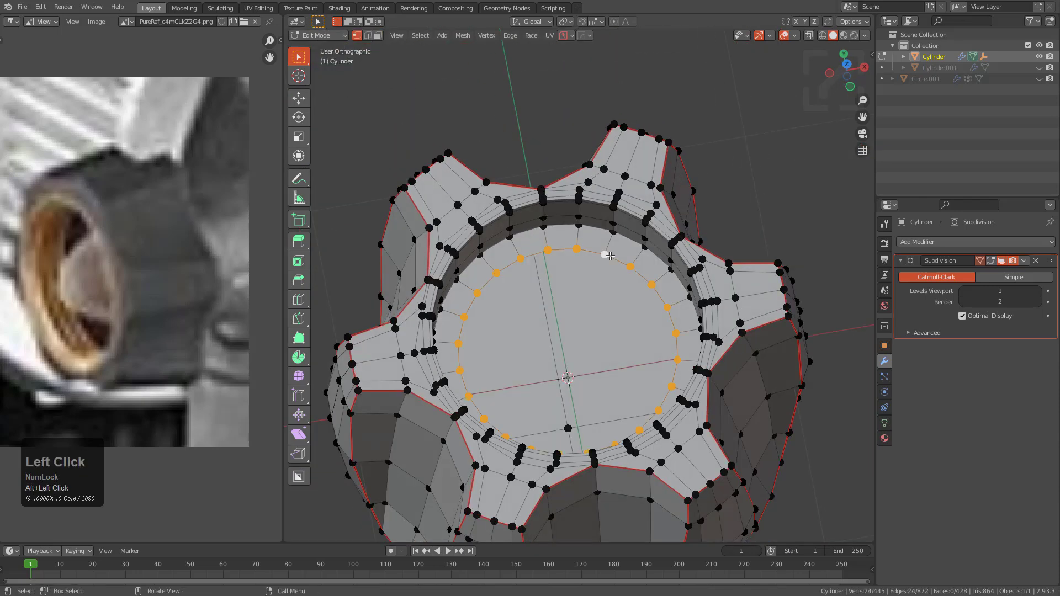
key("ctrl+f")
left_click(566, 367)
key("F9")
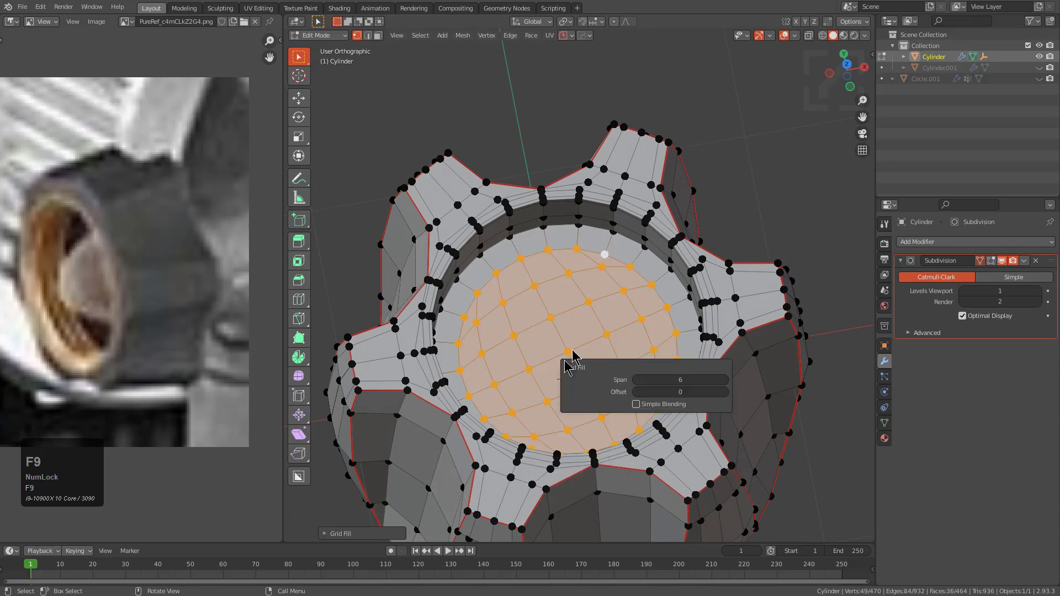
key("F9")
scroll(730, 421, "up", 4, "ctrl")
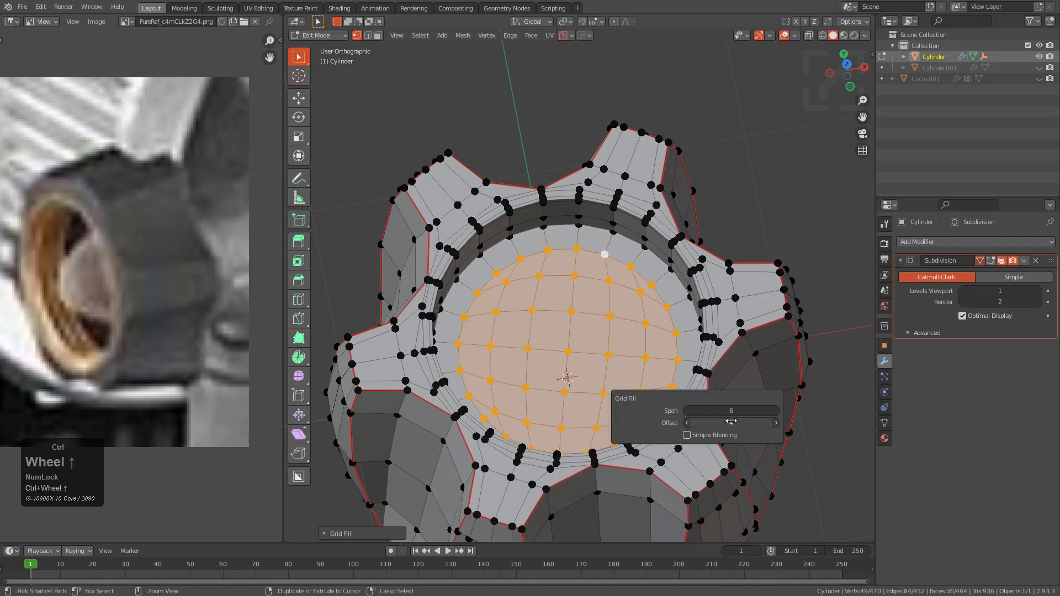
- Select the four faces on the knob's underside and inset them by about 0.12 m
middle_click_drag(567, 379, 585, 258)
key("3")
left_click(585, 259)
left_click(644, 283, "shift")
left_click(610, 360, "shift")
left_click(534, 343, "shift")
middle_click_drag(533, 343, 539, 309)
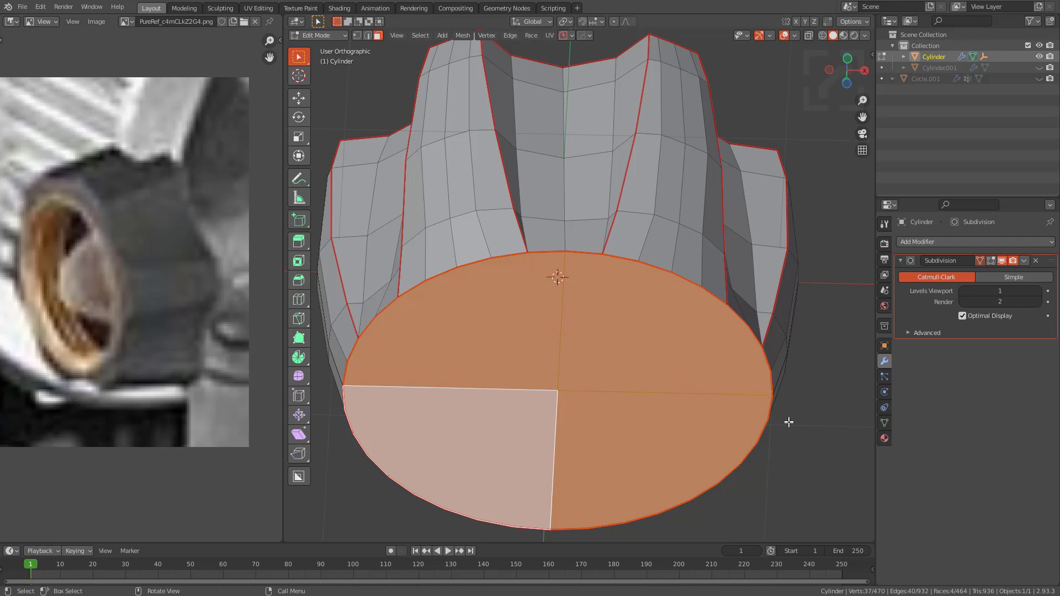
key("i")
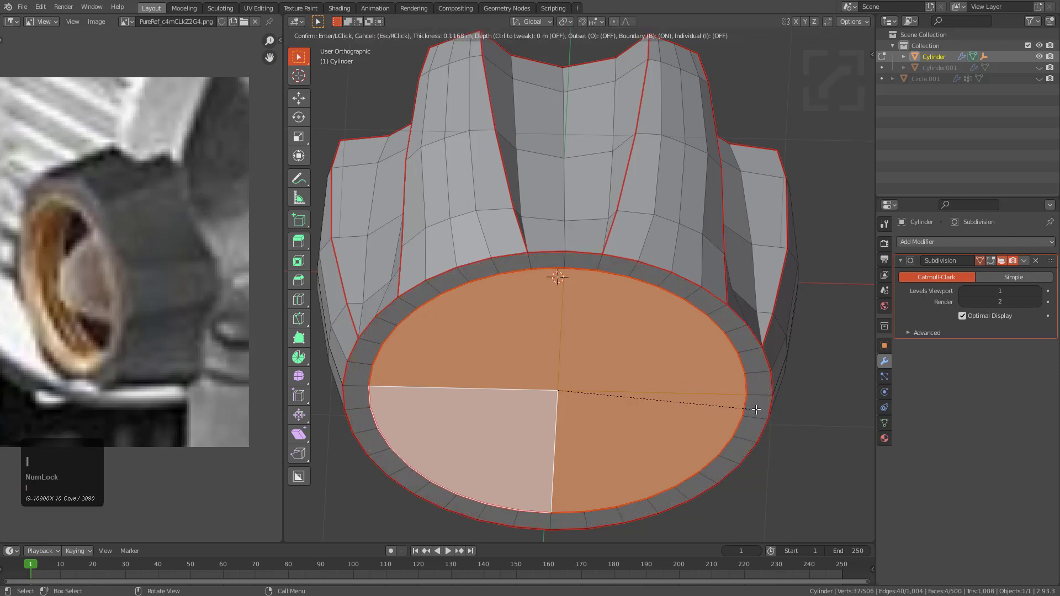
left_click(756, 409)
- Merge the outer rim vertex in the middle of one flute valley onto its matching inset vertex using At Last
scroll(611, 311, "up", 3)
left_click(357, 35)
left_click(601, 287)
key("m")
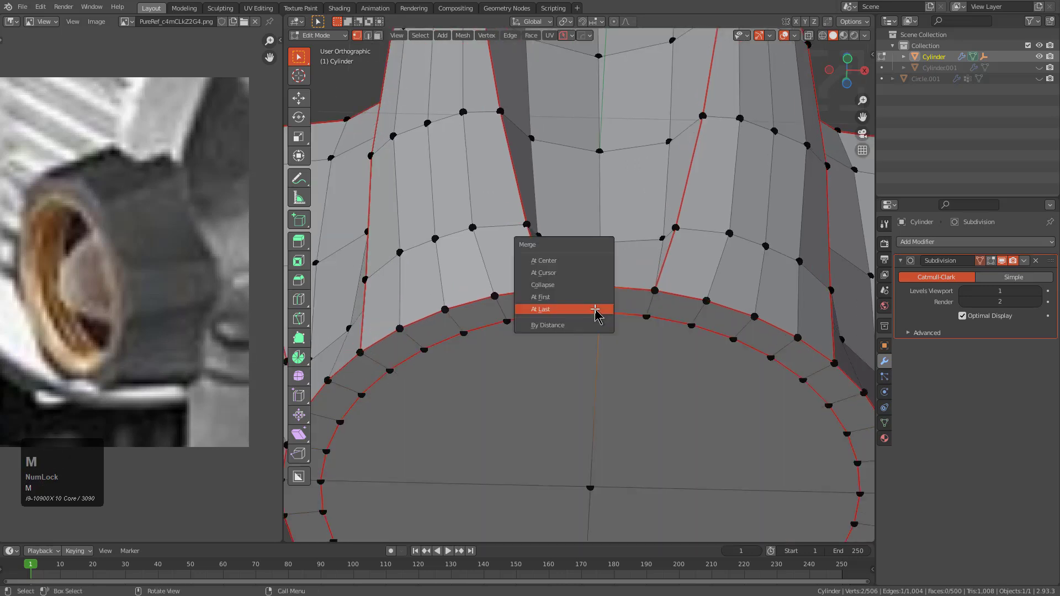
left_click(599, 309)
scroll(552, 298, "down", 3)
scroll(534, 287, "up", 3)
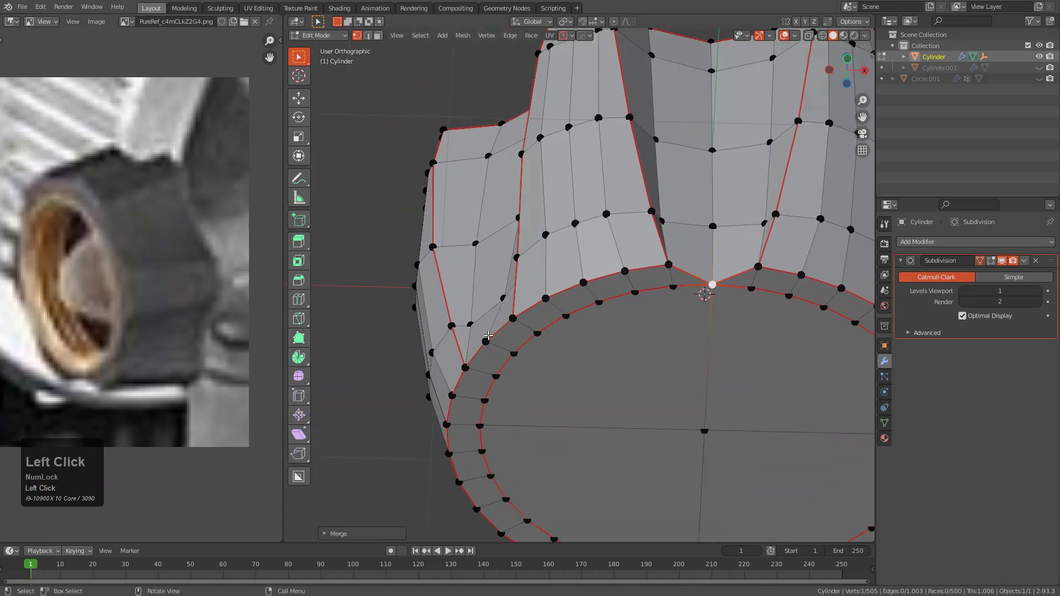
- Repeat the vertex merge at the remaining flute valleys around the underside rim
key("shift+r")
middle_click_drag(504, 354, 598, 303)
scroll(522, 340, "up", 3)
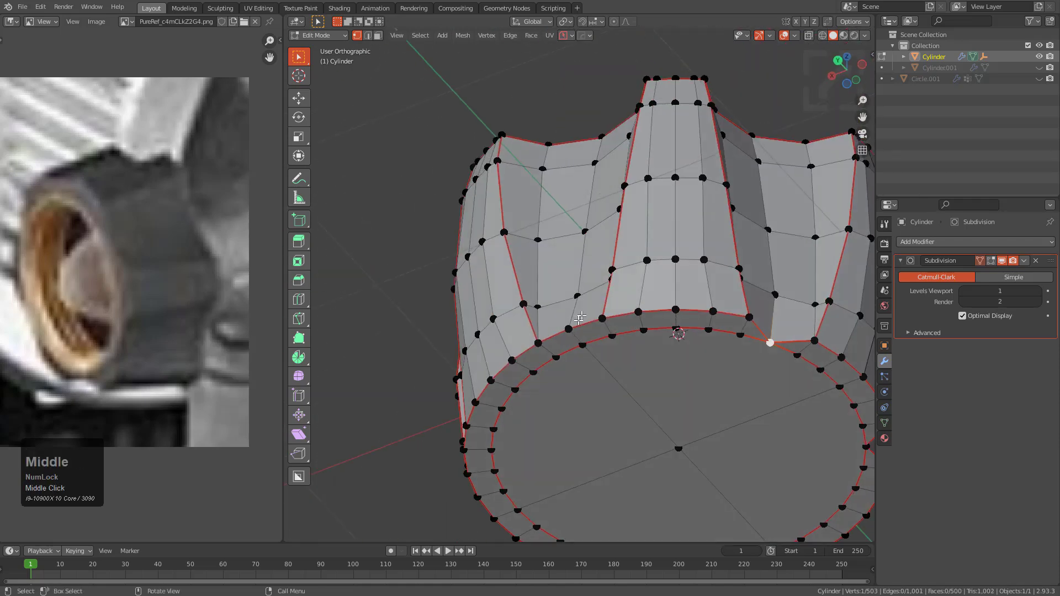
key("shift+r")
middle_click_drag(568, 354, 615, 381)
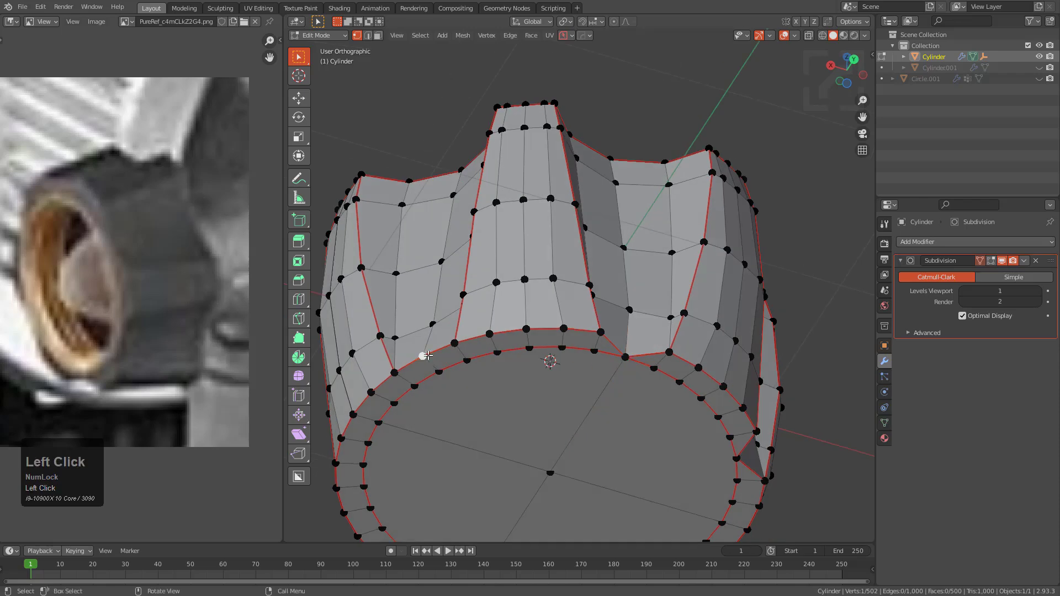
key("shift+r")
middle_click_drag(435, 365, 558, 383)
scroll(553, 302, "up", 3)
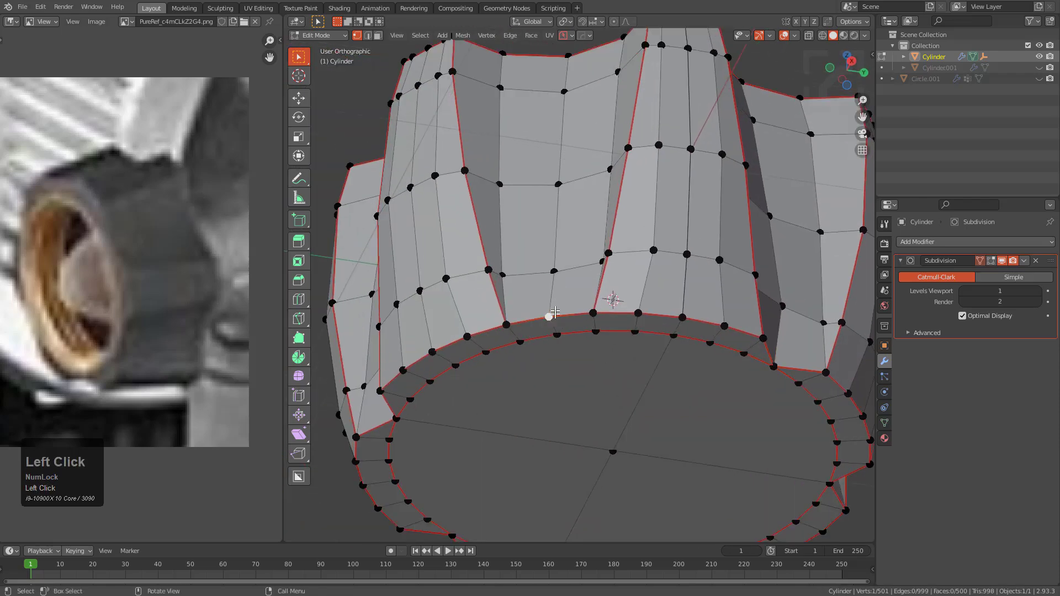
key("shift+r")
middle_click_drag(554, 331, 586, 299)
- Select the four inner underside faces and inset them again by about 0.05 m
middle_click_drag(550, 336, 601, 358)
key("3")
left_click(602, 357)
left_click(531, 420, "shift")
left_click(531, 420, "shift")
middle_click_drag(532, 420, 531, 333, "shift")
left_click(531, 334, "shift")
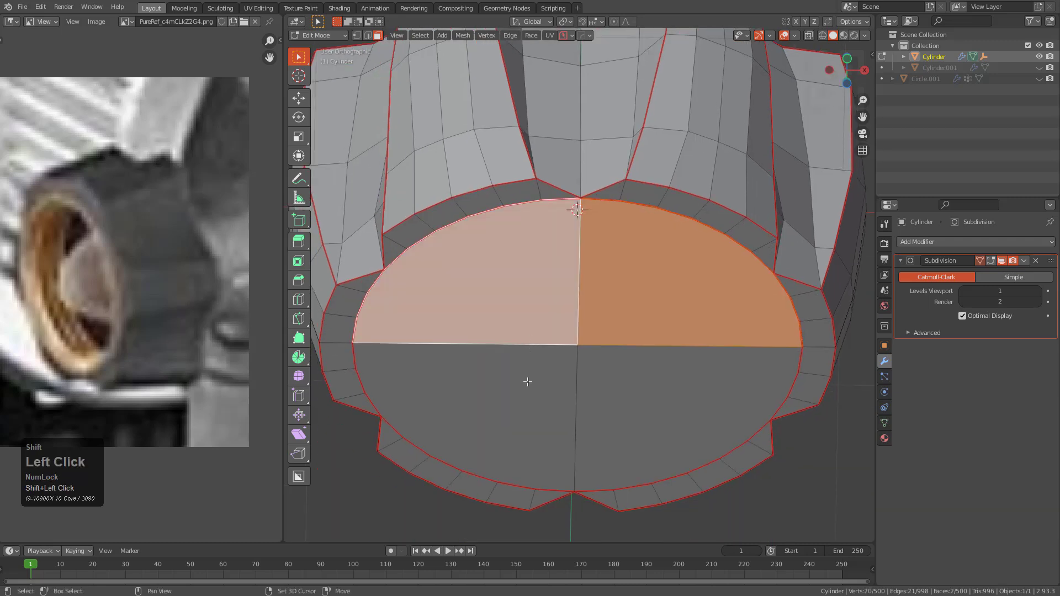
left_click(528, 383, "shift")
left_click(692, 402, "shift")
key("i")
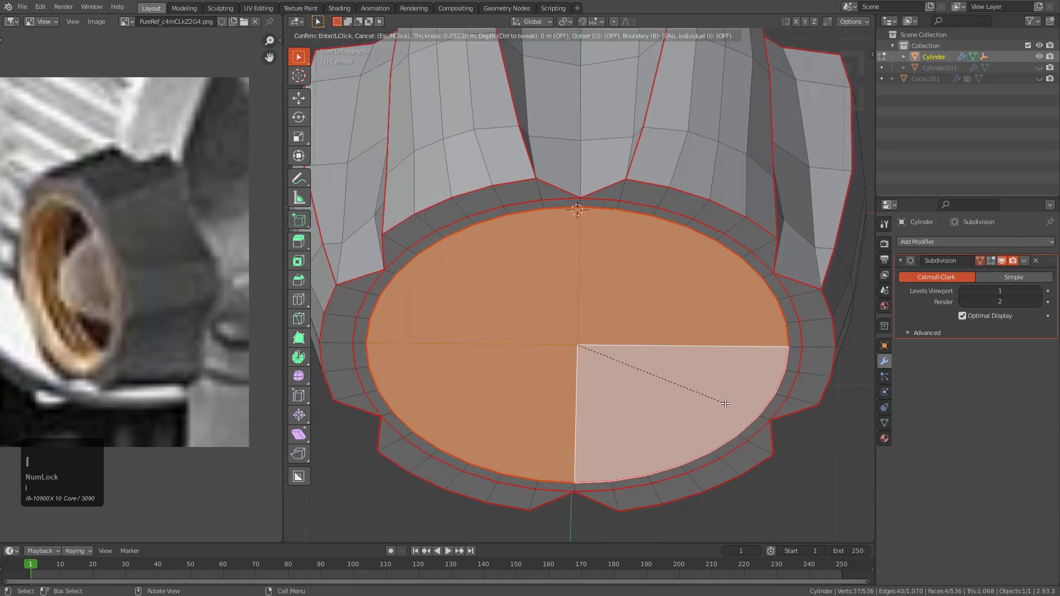
left_click(723, 402)
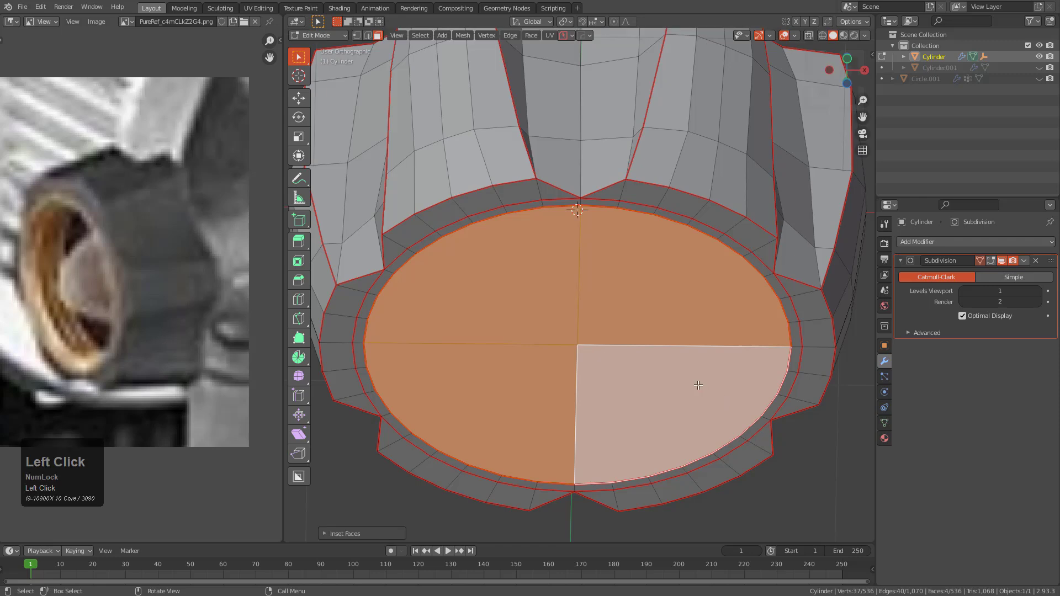
- Extrude the inset underside faces up into the knob along global Z to form a deep cavity
key("e")
key("z")
key("z")
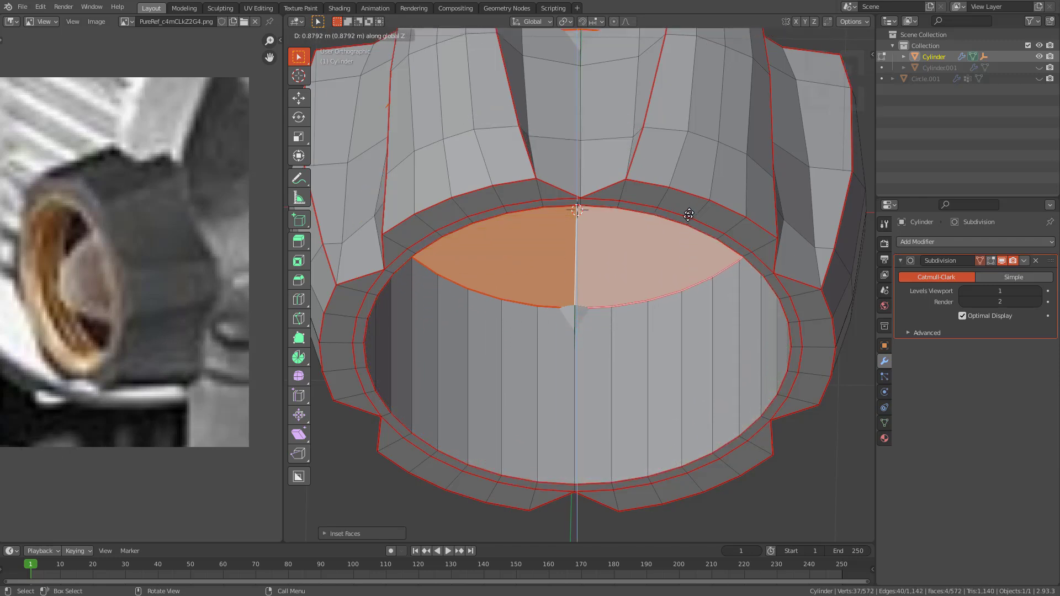
left_click(686, 229)
middle_click_drag(686, 230, 641, 251)
- Lower the cavity's end faces along global Z by about 0.23 m, checking the depth in X-ray
key("alt+z")
key("alt+z")
key("g")
key("z")
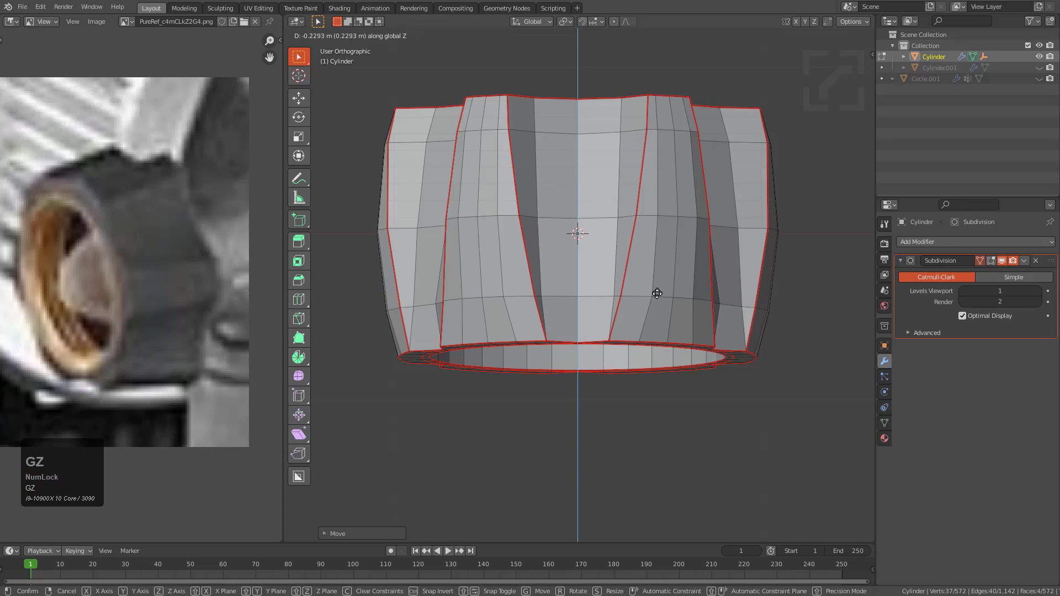
left_click(657, 292)
key("alt+z")
key("alt+z")
- Bevel the edge loop around the cavity's end face with 2 segments, profile 1.000 and a width of about 0.07 m
middle_click_drag(657, 293, 635, 259)
key("KP_Decimal")
scroll(623, 243, "up", 3)
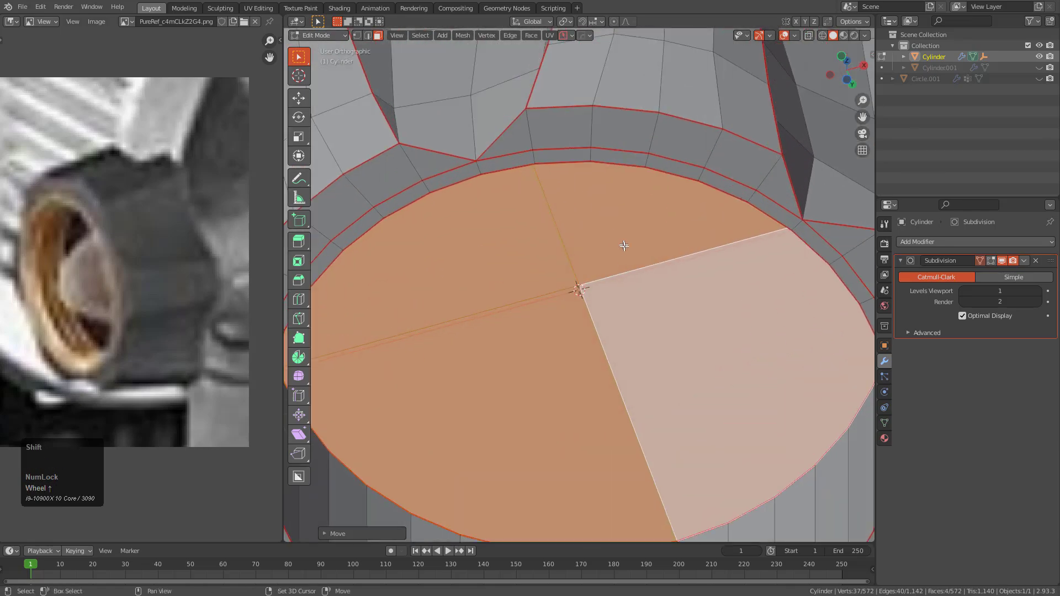
key("2")
scroll(635, 331, "down", 3)
scroll(698, 360, "up", 3)
left_click(698, 359, "alt")
key("ctrl+b")
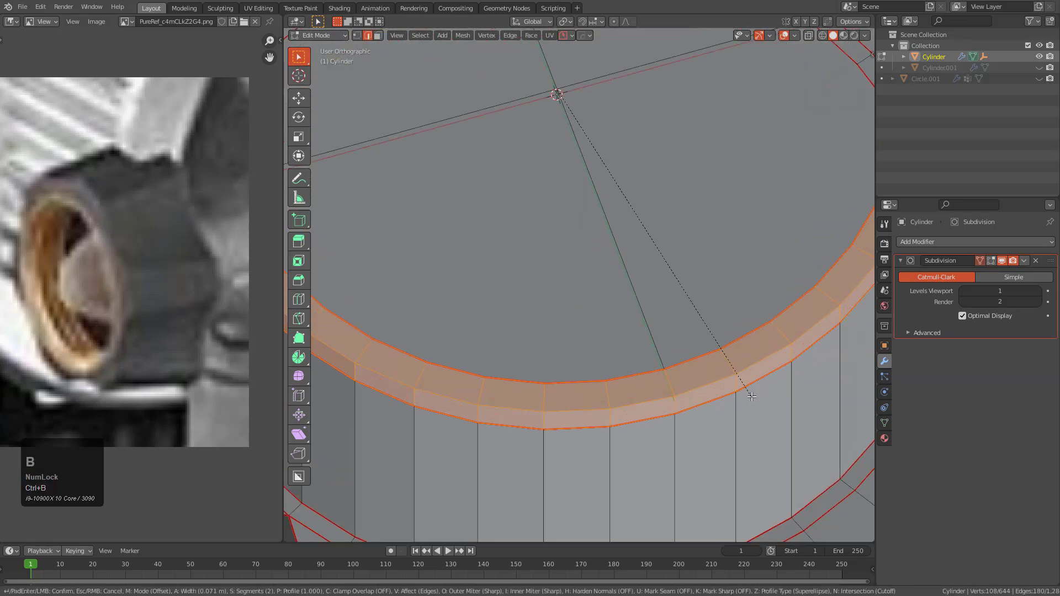
left_click(751, 396)
scroll(751, 397, "down", 4)
key("ctrl+e")
left_click(658, 333)
- Delete the centre vertex of the cavity's end face to open a hole
key("alt+a")
middle_click_drag(572, 298, 572, 200)
key("1")
left_click(574, 192)
key("x")
left_click(575, 201)
- Grid Fill the open loop in the cavity with span 10 and offset 2
middle_click_drag(561, 144, 592, 145)
left_click(584, 84, "alt")
key("ctrl+f")
left_click(595, 150)
left_click(595, 149)
key("F9")
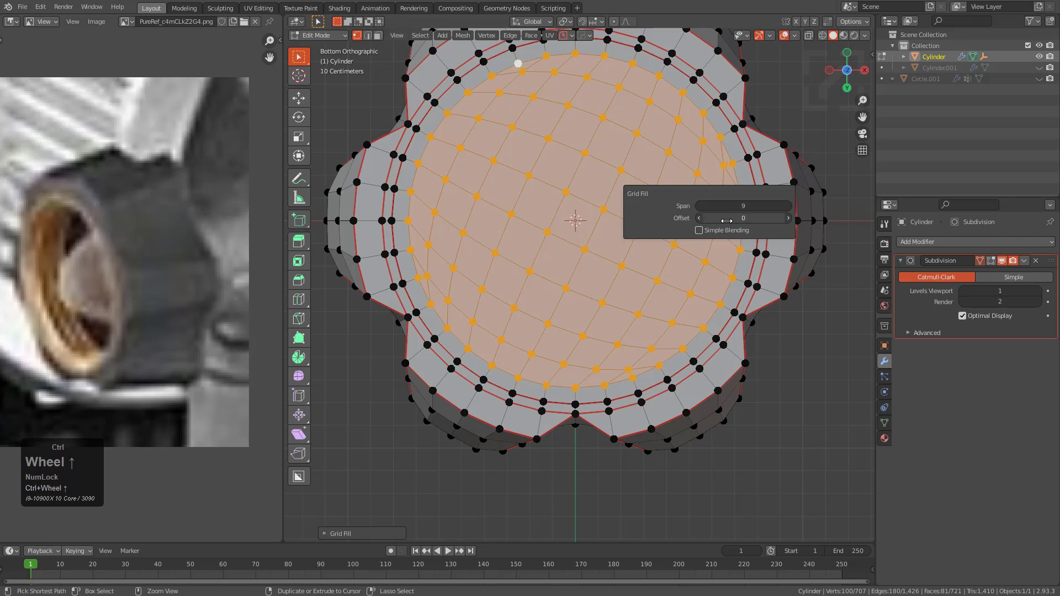
scroll(727, 220, "up", 1, "ctrl")
scroll(726, 222, "down", 1, "ctrl")
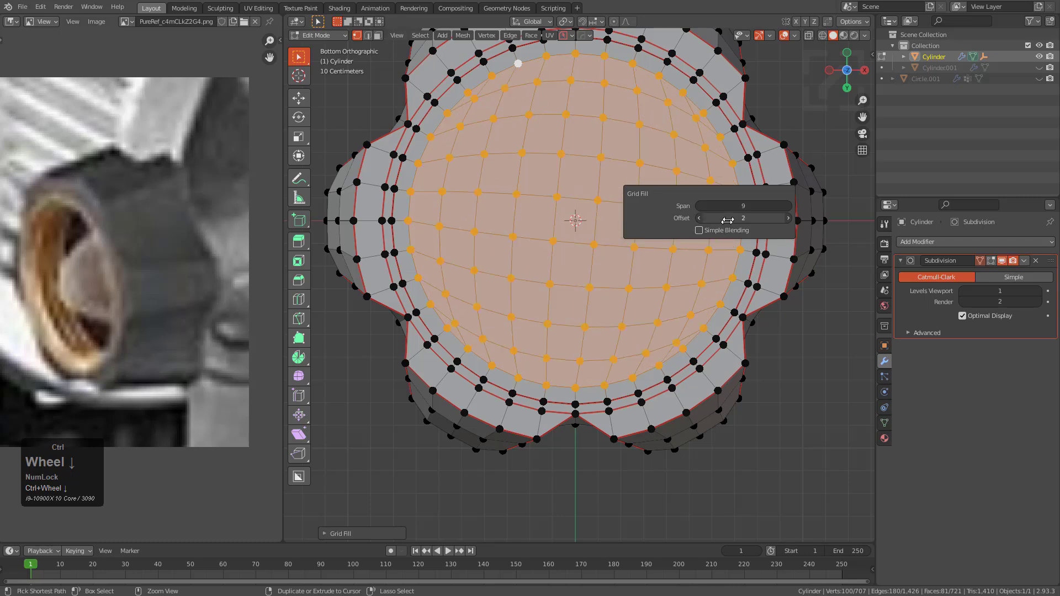
scroll(734, 210, "up", 1, "ctrl")
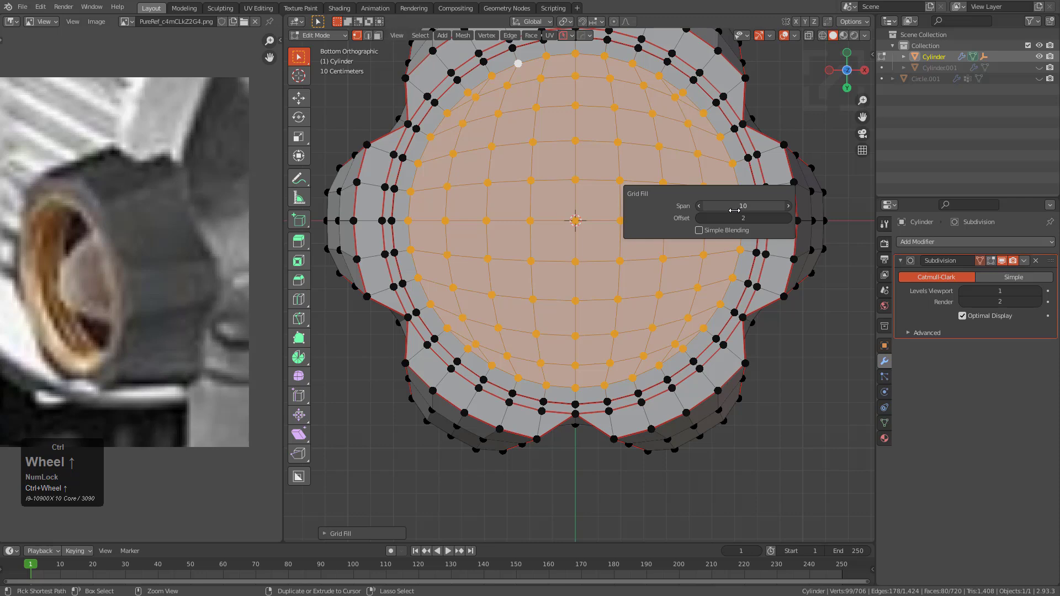
- Deselect the mesh and set the knob's viewport subdivision level to 2 in Object Mode
key("alt+a")
middle_click_drag(585, 298, 602, 266)
scroll(555, 320, "up", 1)
scroll(552, 312, "down", 1)
key("Tab")
key("ctrl+2")
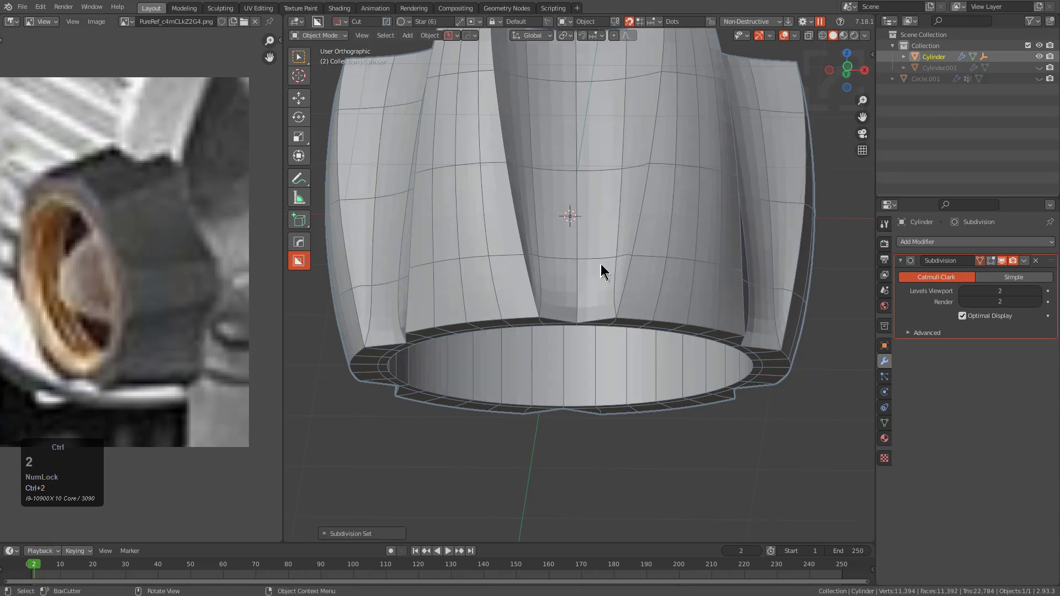
- Clear the sharp marking from all edges of the knob and return to Object Mode
key("Tab")
key("a")
key("q")
left_click(602, 268)
key("Tab")
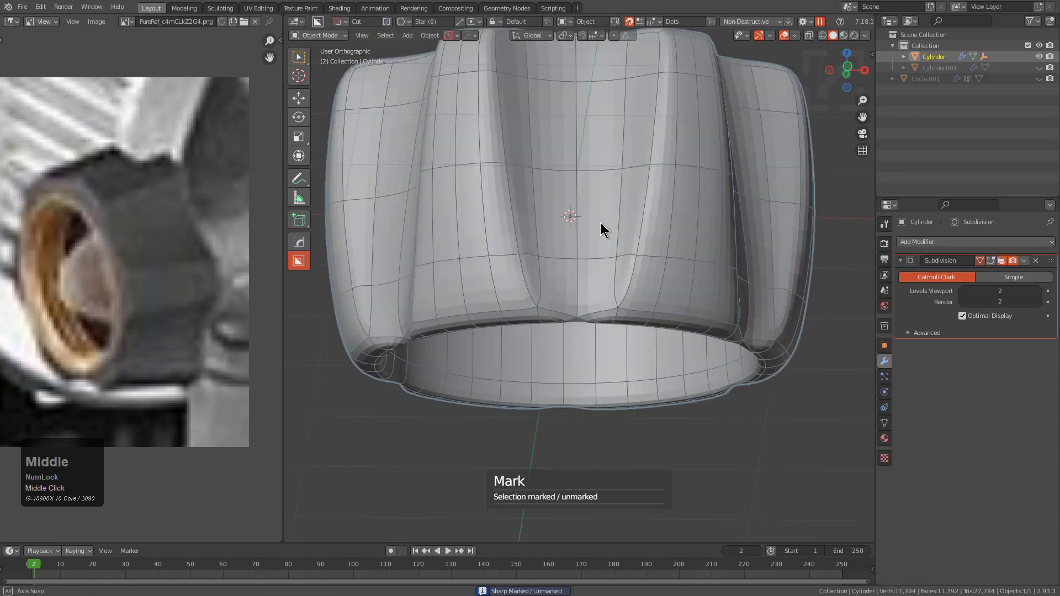
- Add a loop cut around the knob's outer wall and slide it close to the top rim
middle_click_drag(601, 230, 597, 280)
scroll(581, 251, "up", 2)
key("Tab")
key("ctrl+r")
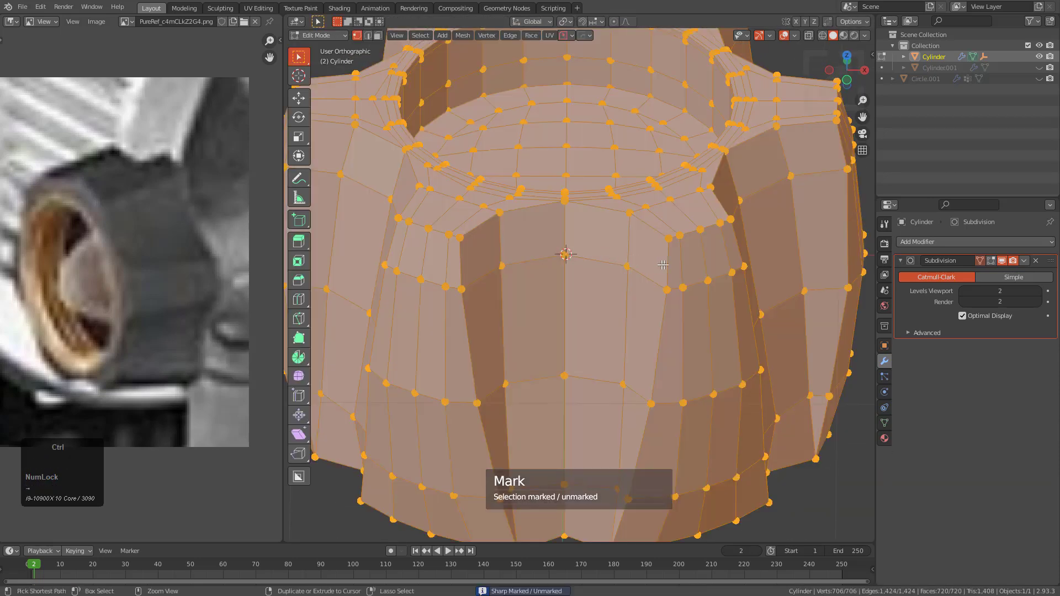
left_click(682, 260)
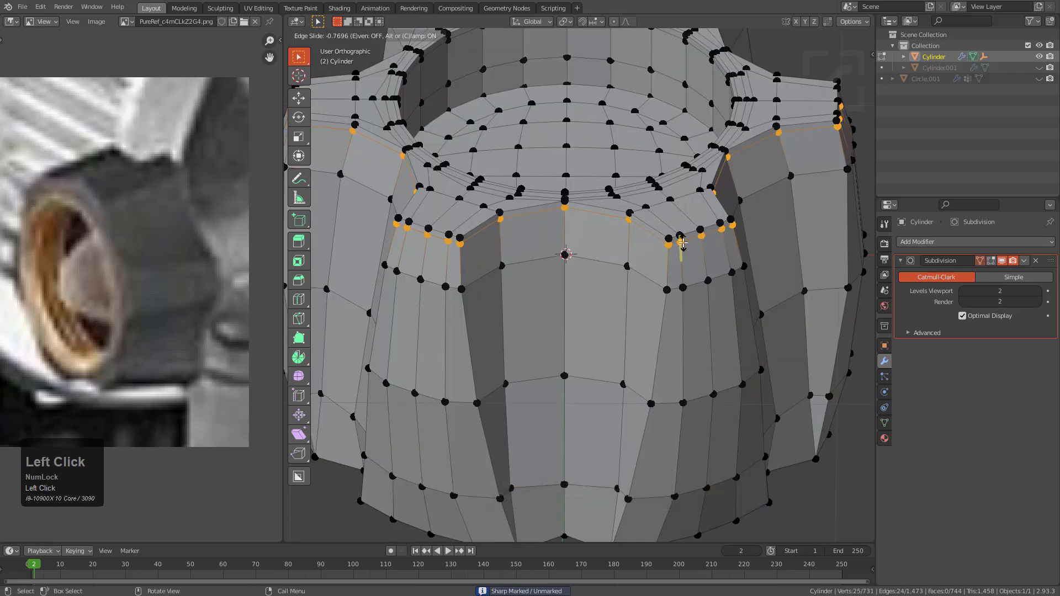
left_click(683, 243)
key("Tab")
scroll(600, 245, "down", 2)
middle_click_drag(601, 248, 585, 193)
scroll(585, 193, "up", 2)
key("Tab")
left_click(596, 188, "alt")
right_click(595, 188)
key("ctrl+z")
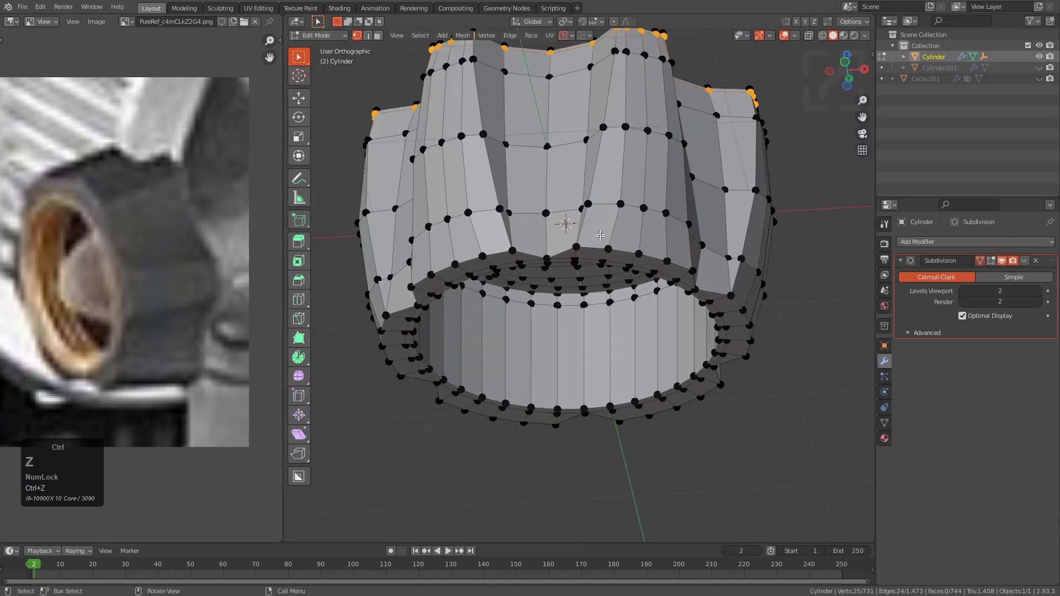
- From the front view, knife an edge loop just above the knob's base using a box about 2.50 by 0.46
key("KP_1")
key("alt+z")
key("w")
left_click(701, 422)
key("ctrl+x")
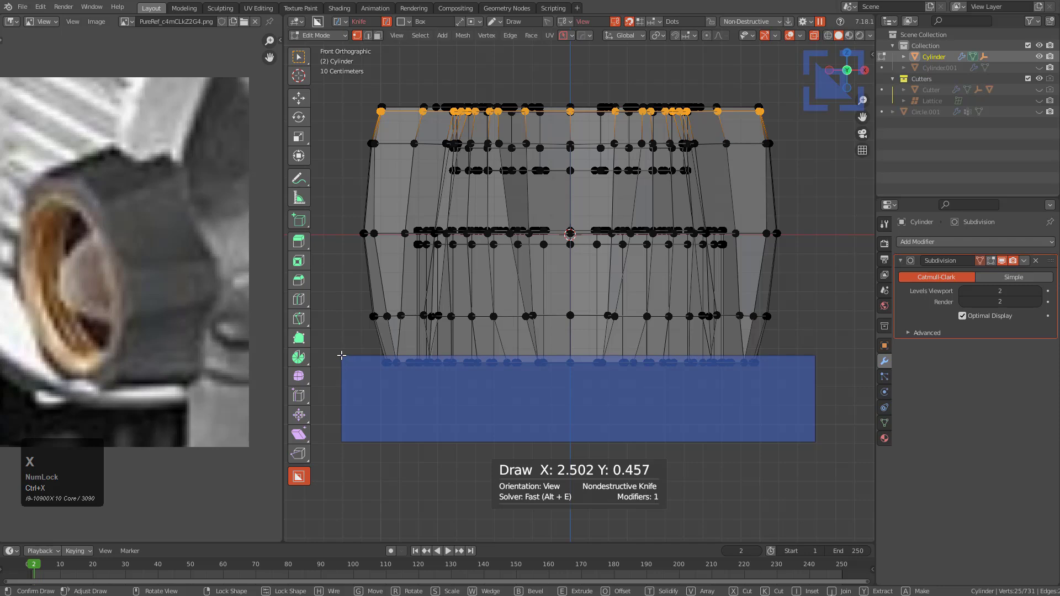
scroll(342, 356, "up", 3)
middle_click_drag(508, 226, 608, 303)
scroll(608, 198, "up", 2)
scroll(606, 207, "down", 1)
key("Tab")
scroll(604, 210, "down", 2)
key("Tab")
- Add a loop cut below the top rim and slide it up close to the rim, level with the neighbouring loop
scroll(571, 355, "up", 3)
scroll(571, 356, "up", 1, "shift")
middle_click_drag(570, 356, 599, 260)
scroll(569, 260, "down", 6)
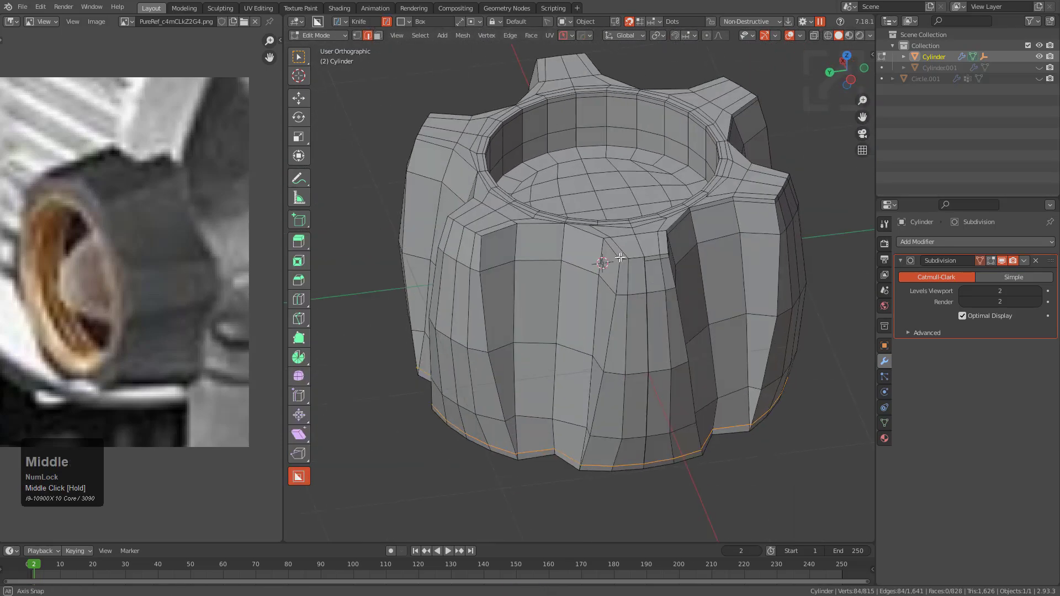
scroll(600, 259, "up", 4)
key("ctrl+r")
left_click(442, 171)
left_click(442, 171)
scroll(456, 360, "up", 6)
key("g")
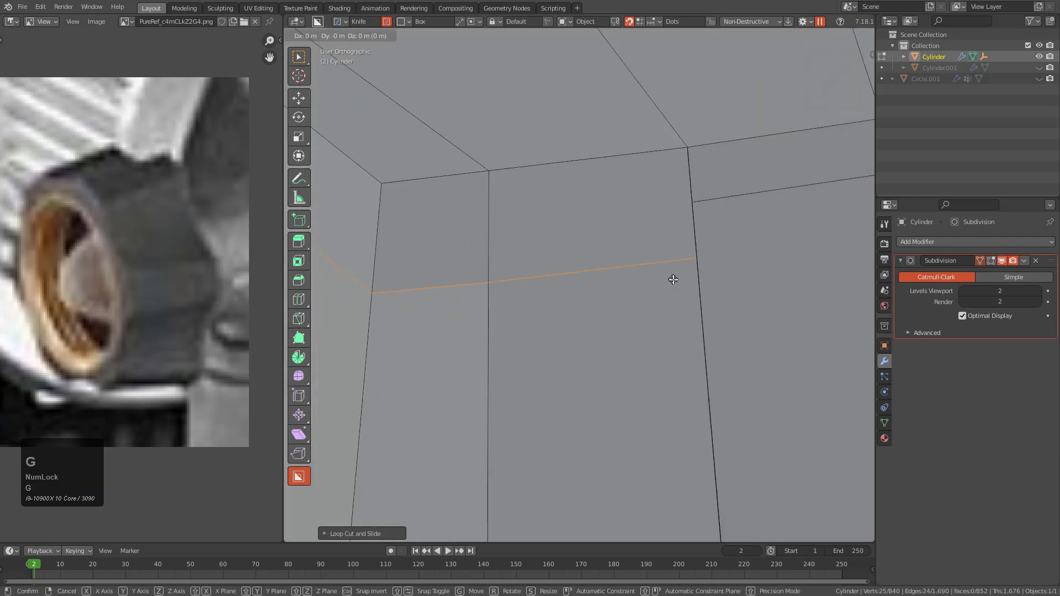
left_click(658, 164)
key("g")
left_click(667, 162)
- Merge the two nearly coincident vertices where the new loop meets the existing loop
middle_click_drag(667, 163, 494, 240, "shift")
key("1")
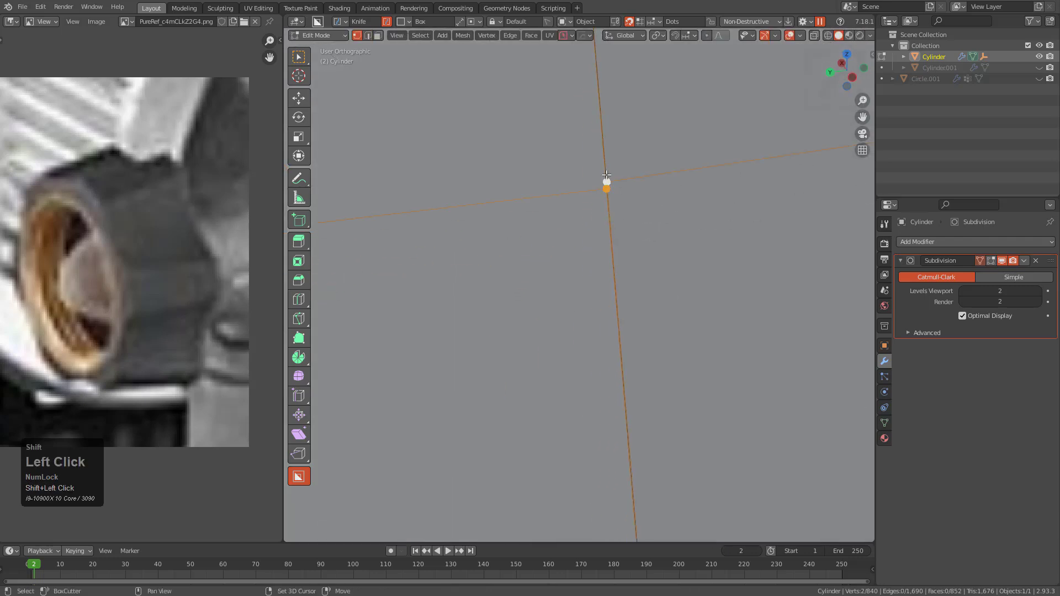
key("m")
left_click(613, 196)
- Examine the lobe's vertical edge around the merged vertex for duplicate geometry using X-ray and cancelled test moves
scroll(585, 156, "up", 3)
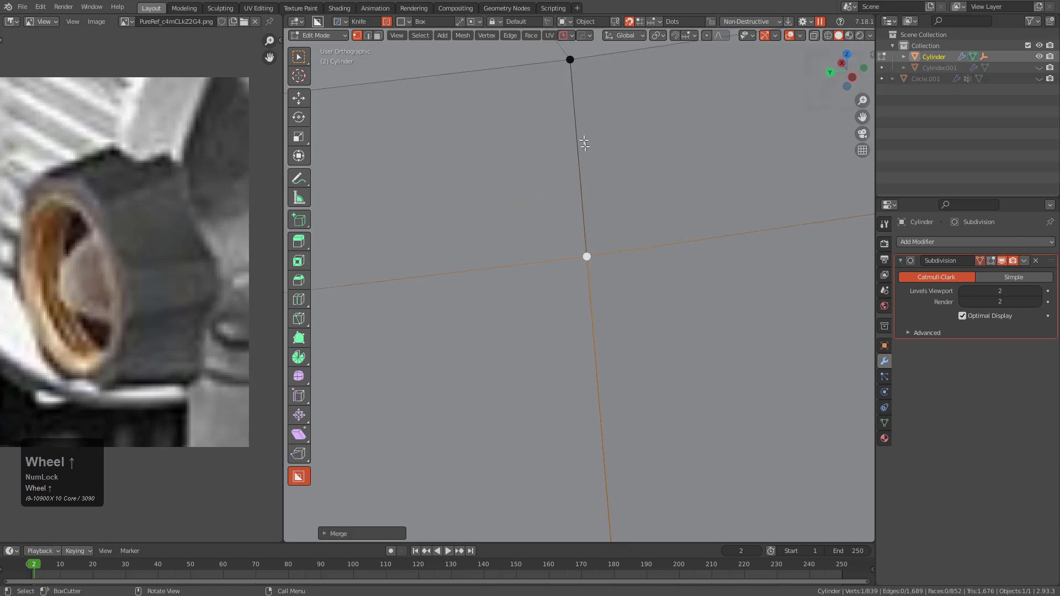
left_click(567, 167)
key("g")
right_click(574, 165)
scroll(598, 424, "down", 4)
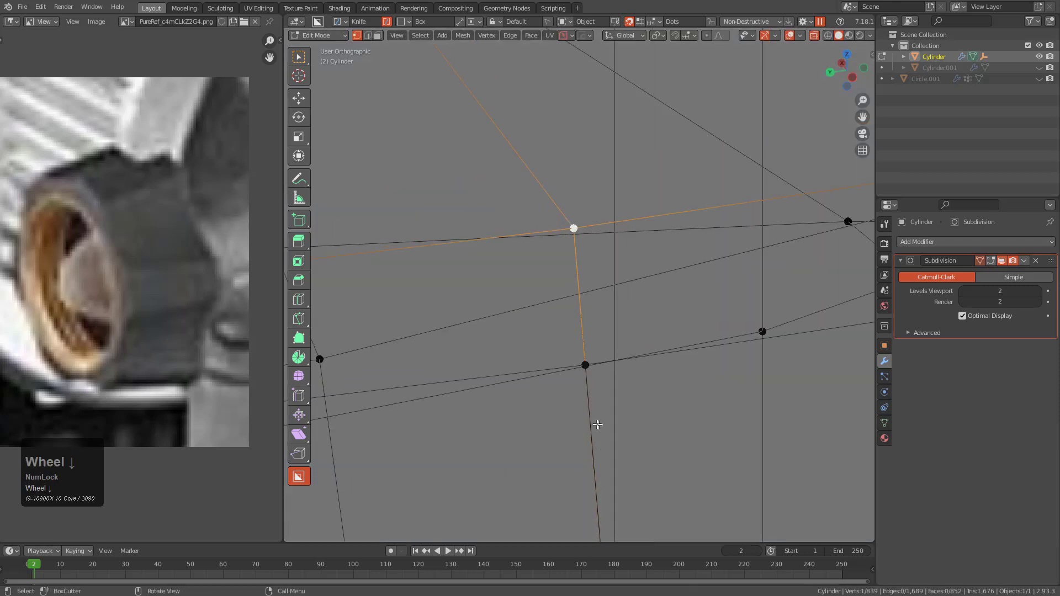
key("g")
right_click(591, 367)
key("alt+z")
middle_click_drag(592, 367, 605, 333)
key("g")
right_click(612, 293)
key("alt+z")
key("g")
right_click(638, 281)
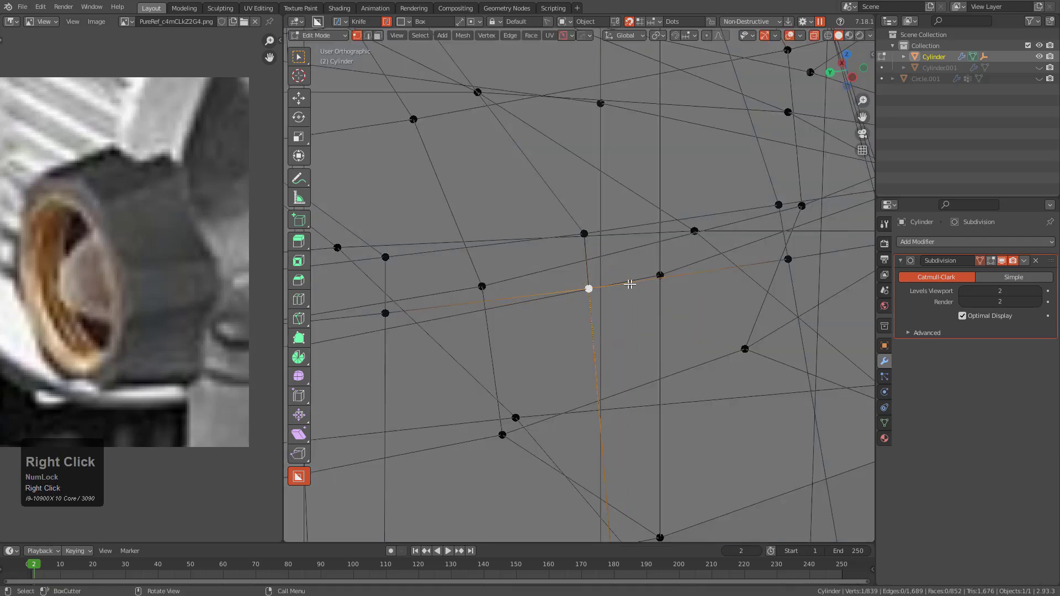
key("alt+z")
key("alt+z")
- Delete the stray duplicate edge on the lobe below the top rim
left_click(585, 264)
key("g")
right_click(601, 275)
key("x")
left_click(598, 300)
key("alt+z")
scroll(599, 302, "down", 4)
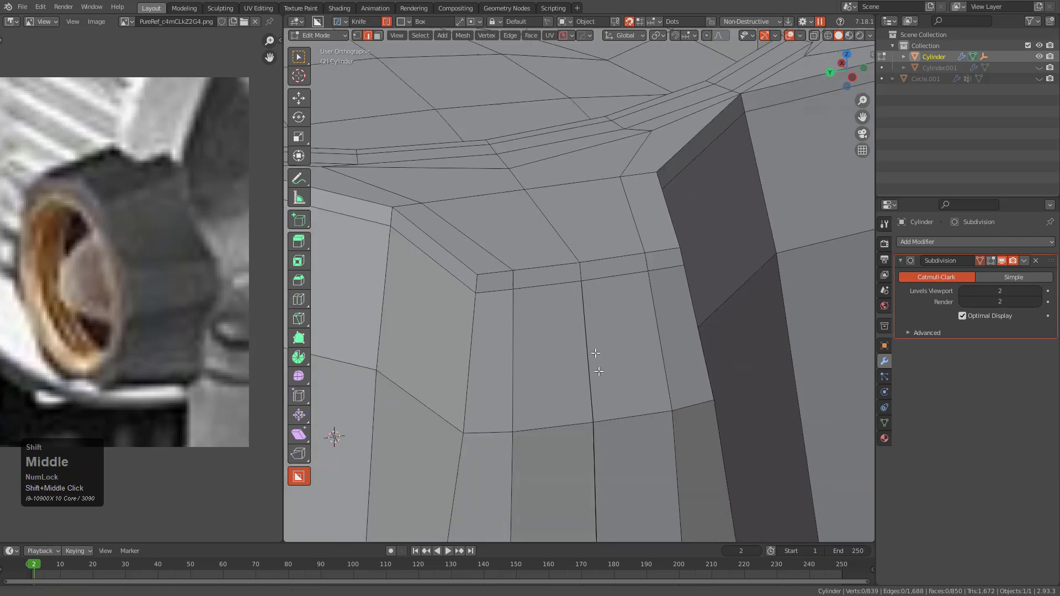
- Check the lobe's vertical edge below the top rim for remaining duplicate geometry using X-ray and cancelled test moves
middle_click_drag(599, 455, 587, 356, "shift")
scroll(587, 358, "up", 3)
left_click(588, 366)
key("alt+z")
key("g")
right_click(596, 326)
left_click(594, 331)
key("g")
right_click(607, 323)
- Select the whole mesh and merge its overlapping vertices by distance
key("a")
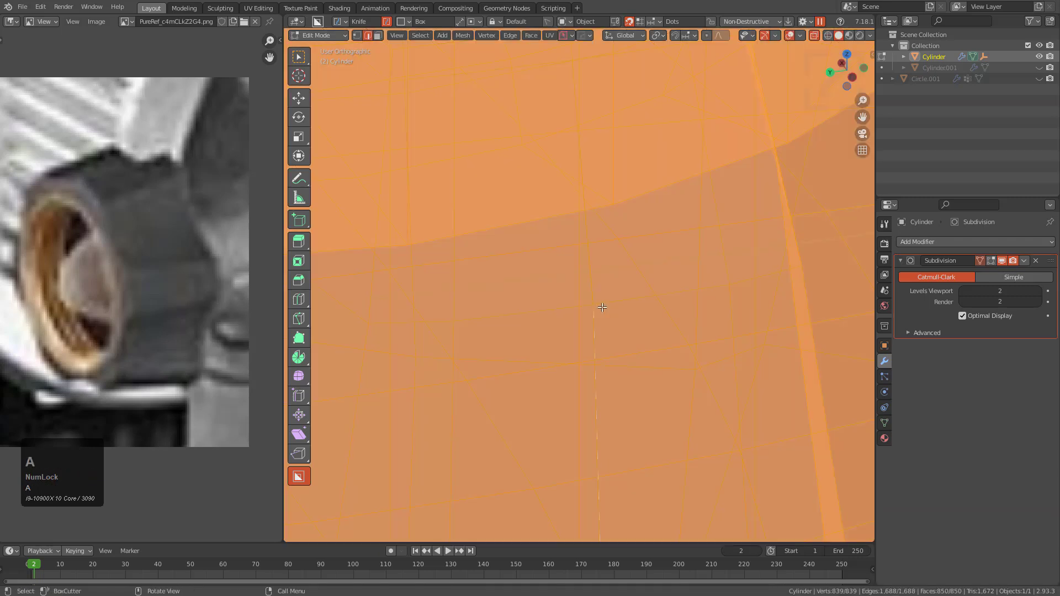
key("1")
right_click(601, 306)
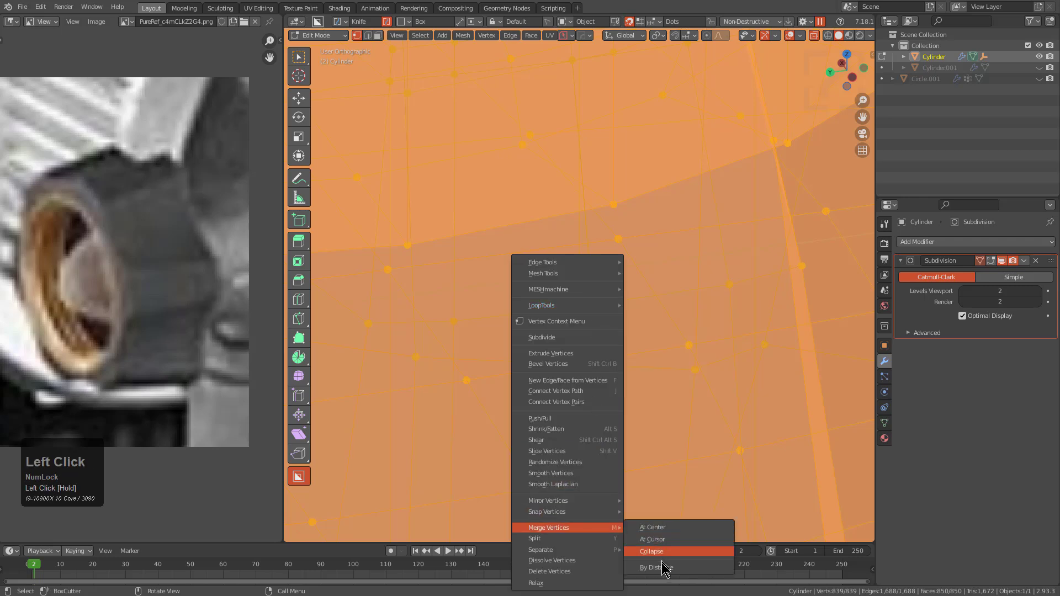
left_click(657, 567)
scroll(626, 365, "down", 3)
middle_click_drag(611, 303, 559, 276, "shift")
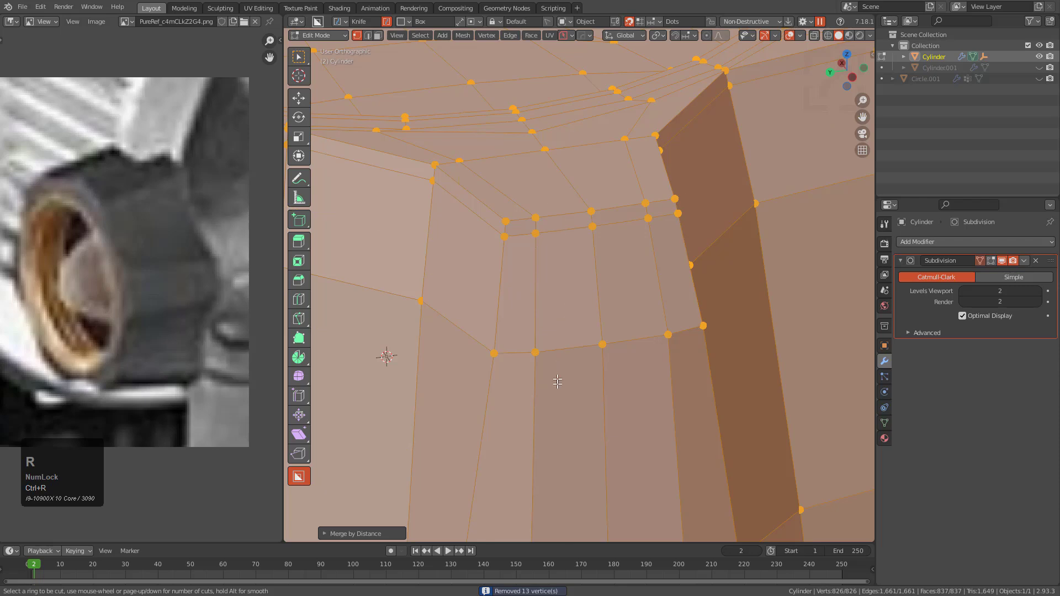
- Add a loop cut around the knob's outer side just above the bottom rim and slide it toward the rim
key("Tab")
scroll(633, 337, "down", 4)
middle_click_drag(632, 342, 524, 298)
key("Tab")
middle_click_drag(484, 413, 562, 326, "shift")
scroll(562, 326, "up", 3)
left_click(575, 312)
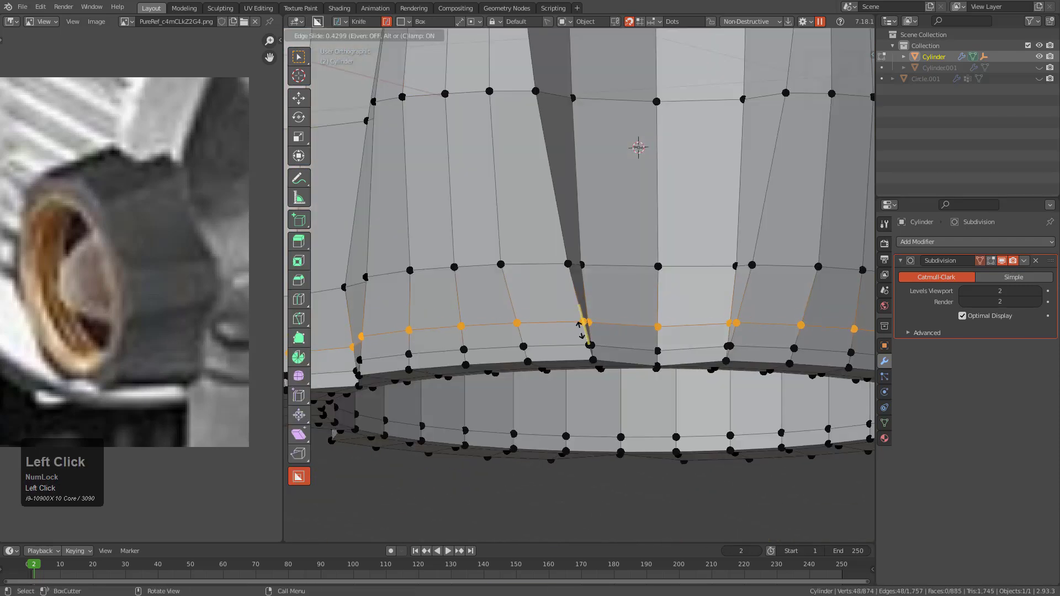
left_click(584, 332)
- Inspect the smoothed bottom rim, underside and lower flute ends of the subdivided knob from several angles
key("Tab")
middle_click_drag(632, 310, 653, 277)
scroll(634, 246, "up", 2)
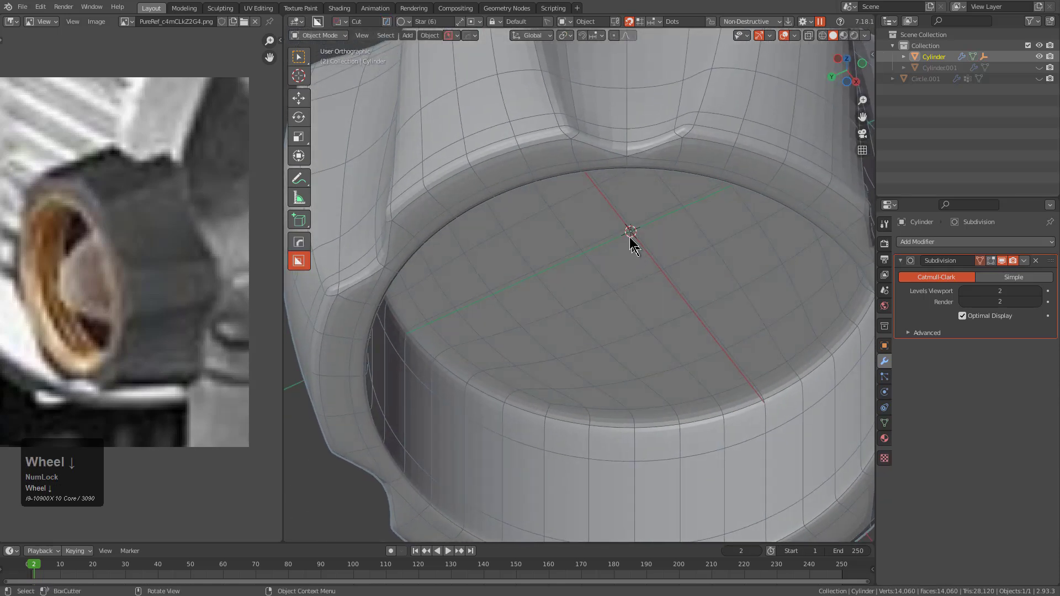
key("alt+a")
key("Tab")
middle_click_drag(592, 214, 561, 283, "shift")
scroll(574, 228, "down", 2)
scroll(561, 283, "up", 2)
key("Tab")
scroll(535, 247, "down", 2)
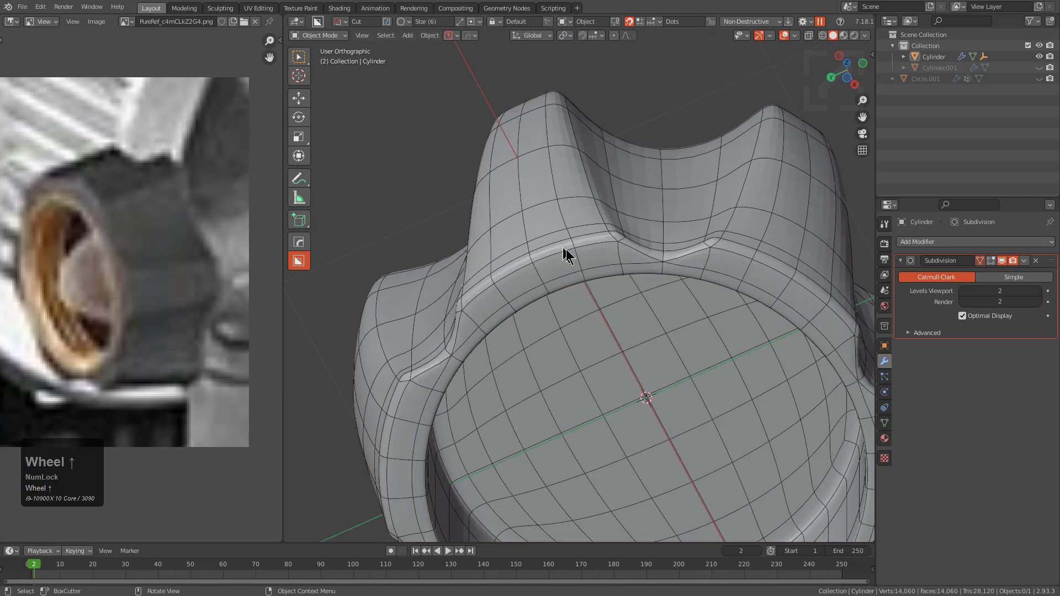
middle_click_drag(562, 247, 530, 273)
scroll(530, 273, "down", 2)
middle_click_drag(519, 234, 572, 280)
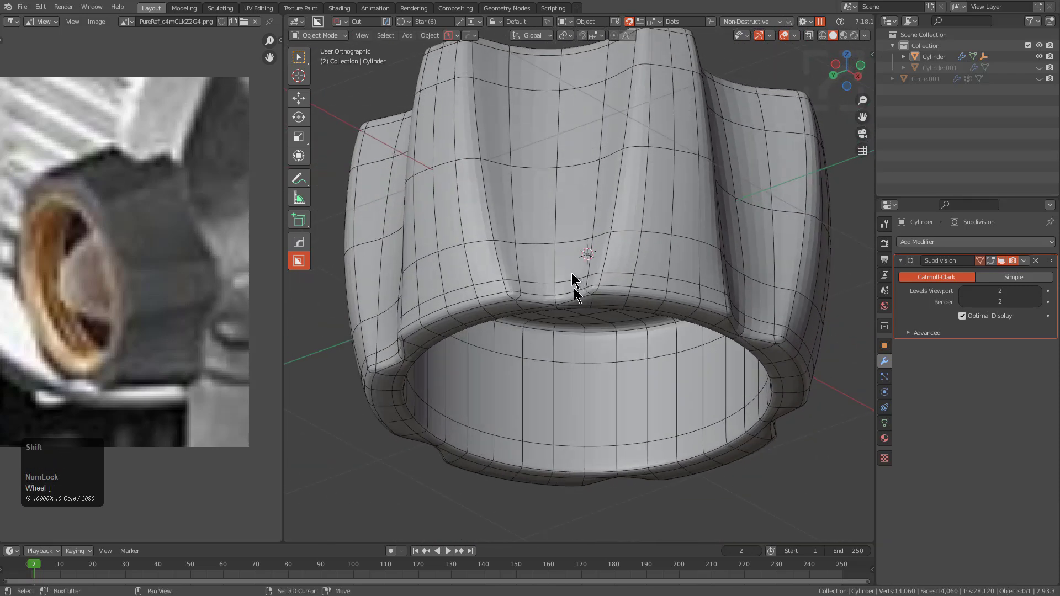
scroll(549, 204, "down", 1)
- Apply smooth shading to the knob through the HOps Helper
key("KP_1")
left_click(602, 188)
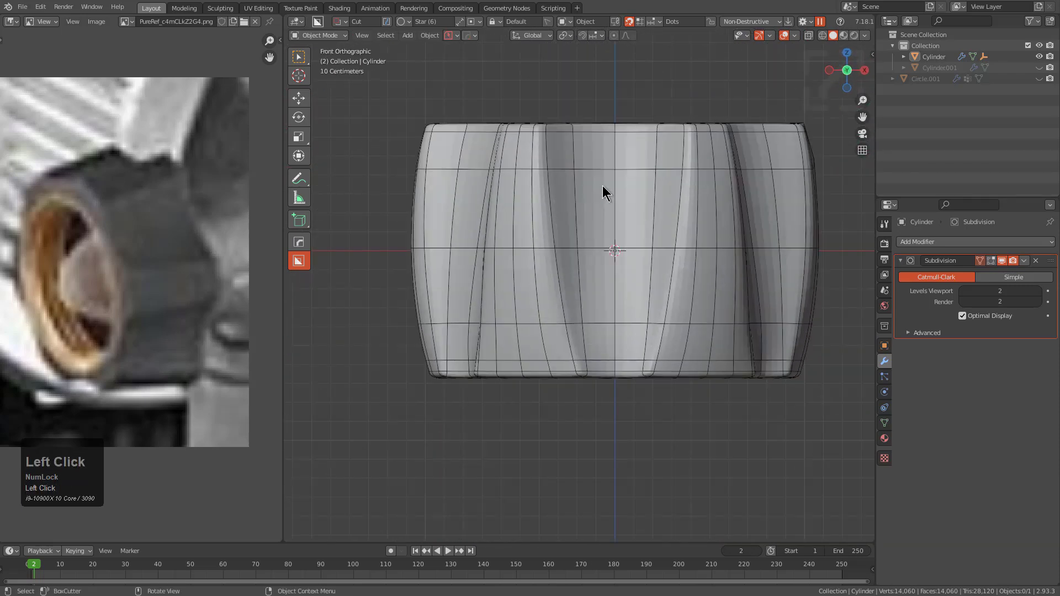
key("ctrl+grave")
left_click(613, 186)
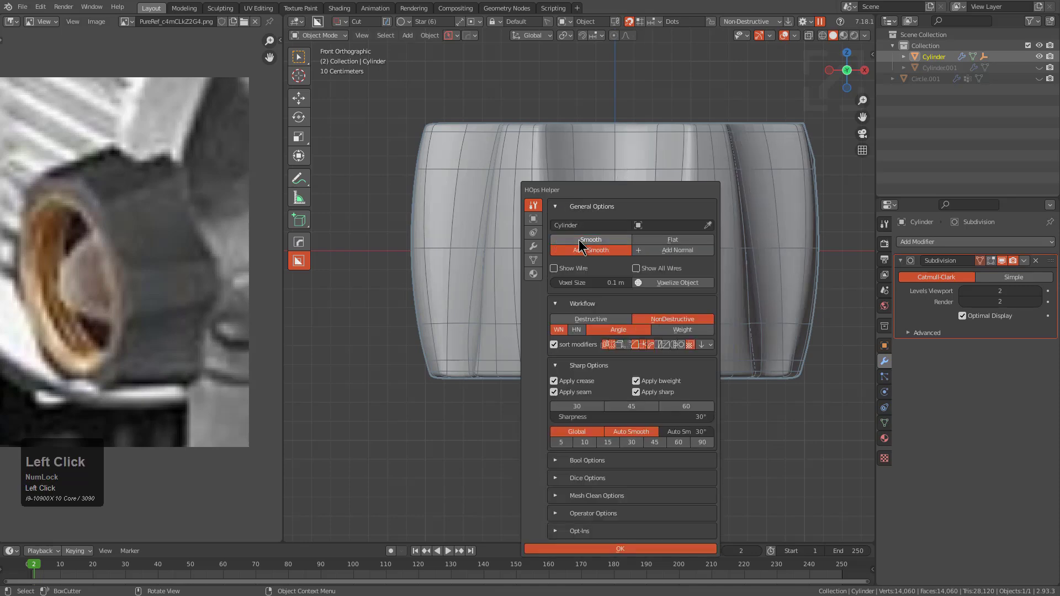
left_click(580, 245)
middle_click_drag(601, 194, 646, 237)
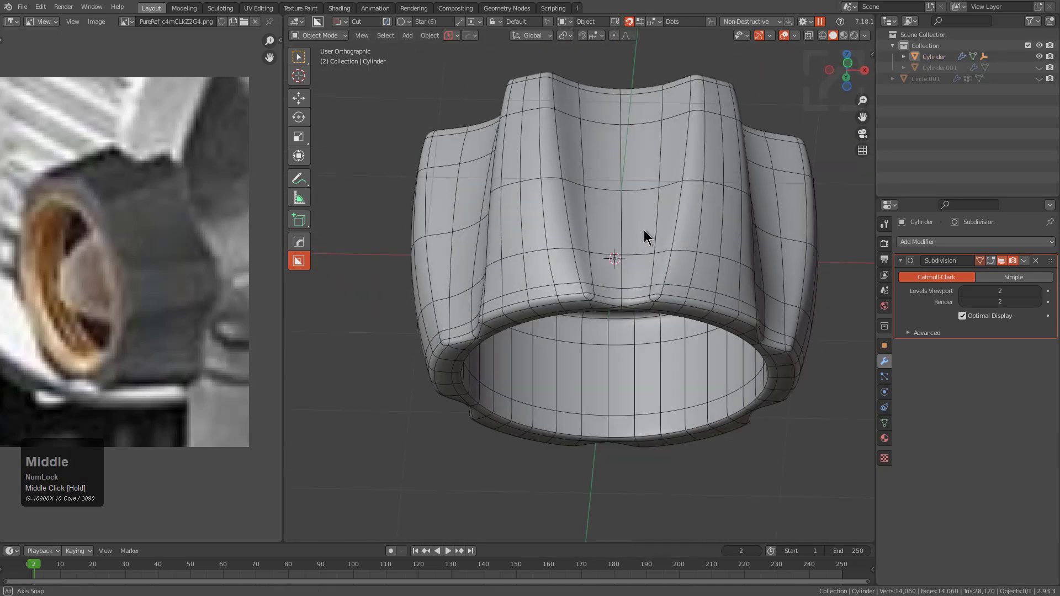
- Scale the knob down slightly along the Z axis in front view to make it flatter
key("KP_1")
left_click_drag(695, 261, 761, 380)
key("s")
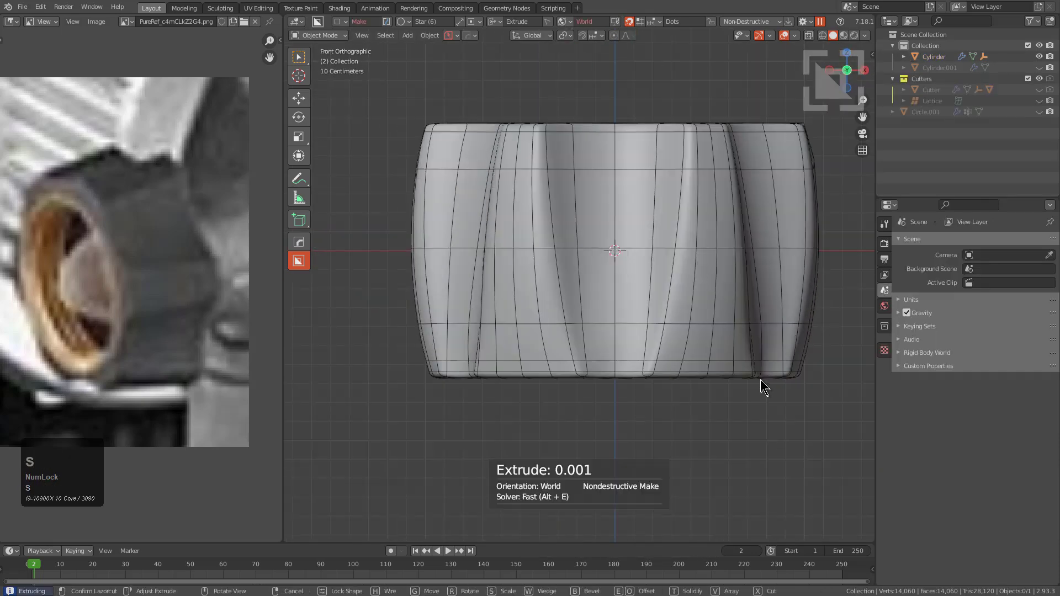
left_click(717, 304)
key("s")
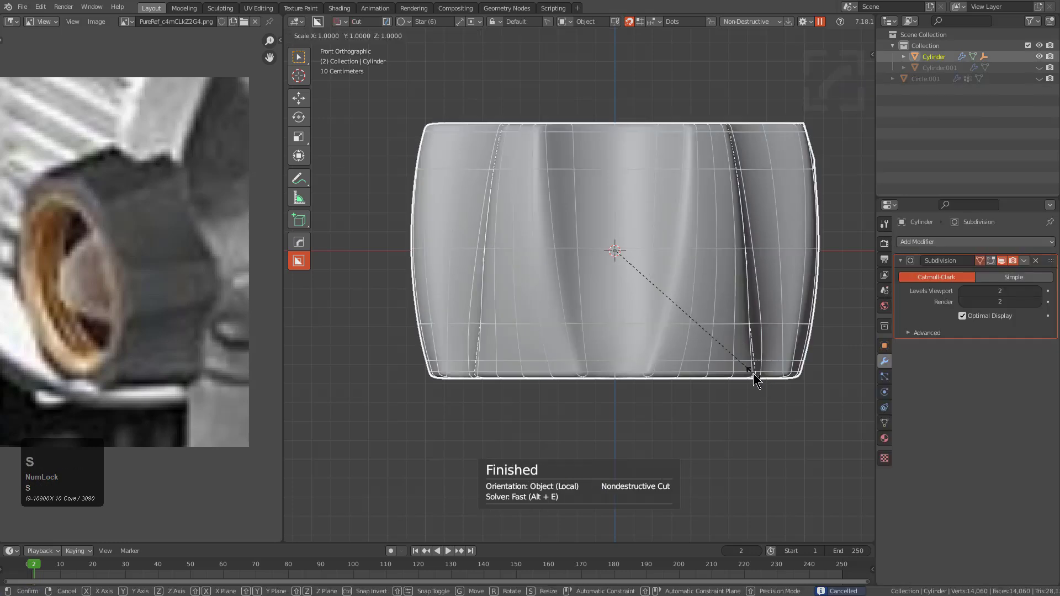
key("z")
left_click(740, 342)
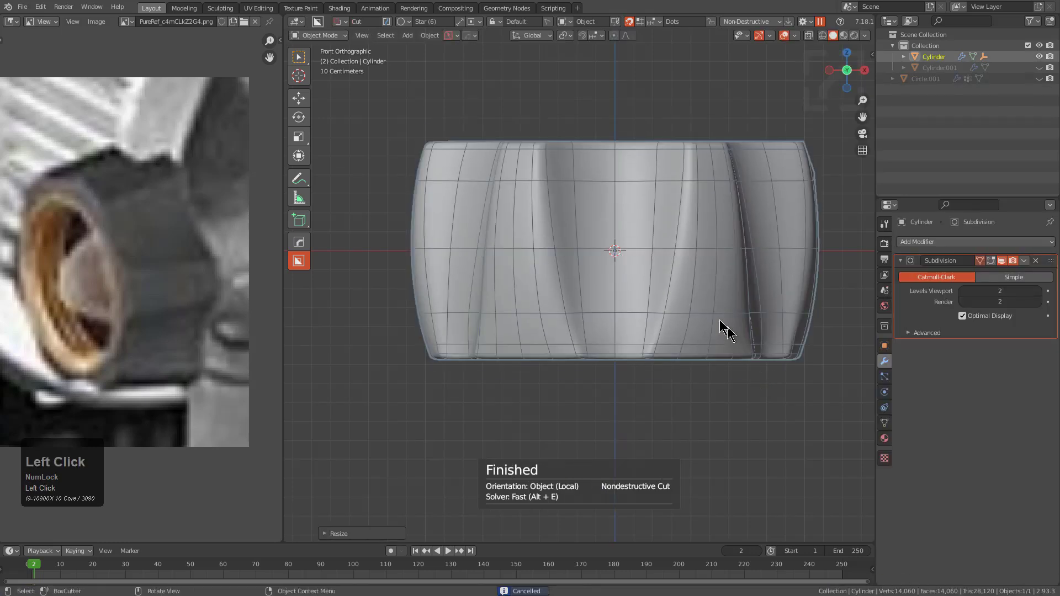
- Slide the horizontal edge loop at mid-height up toward the loop below the top rim
key("Tab")
scroll(645, 277, "up", 1)
key("2")
left_click(592, 243, "alt")
key("g")
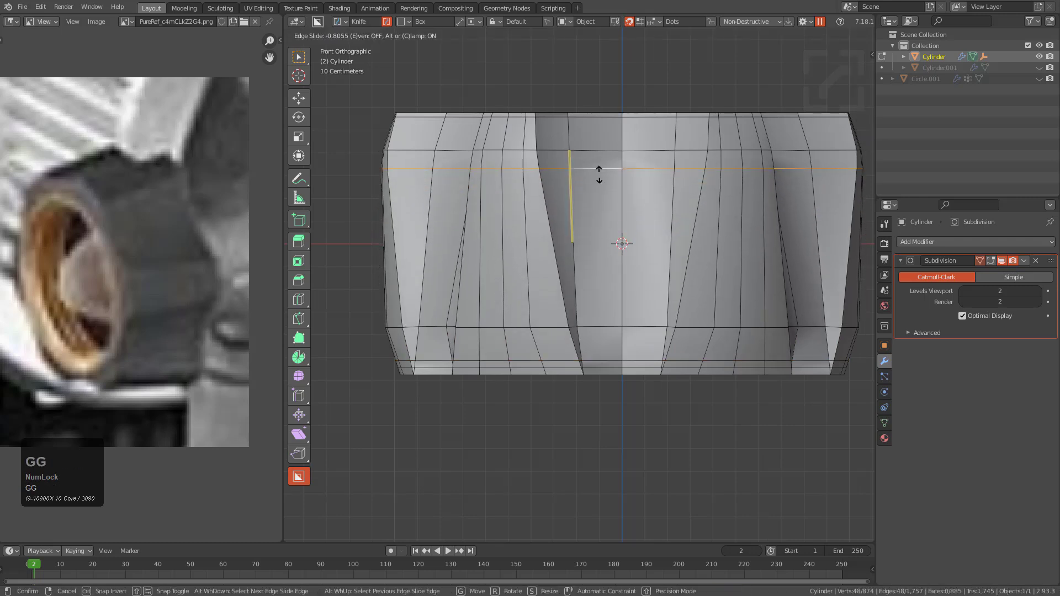
left_click(601, 180)
- Slide the lower horizontal edge loop down toward the bottom rim
left_click(610, 328, "alt")
key("g")
key("g")
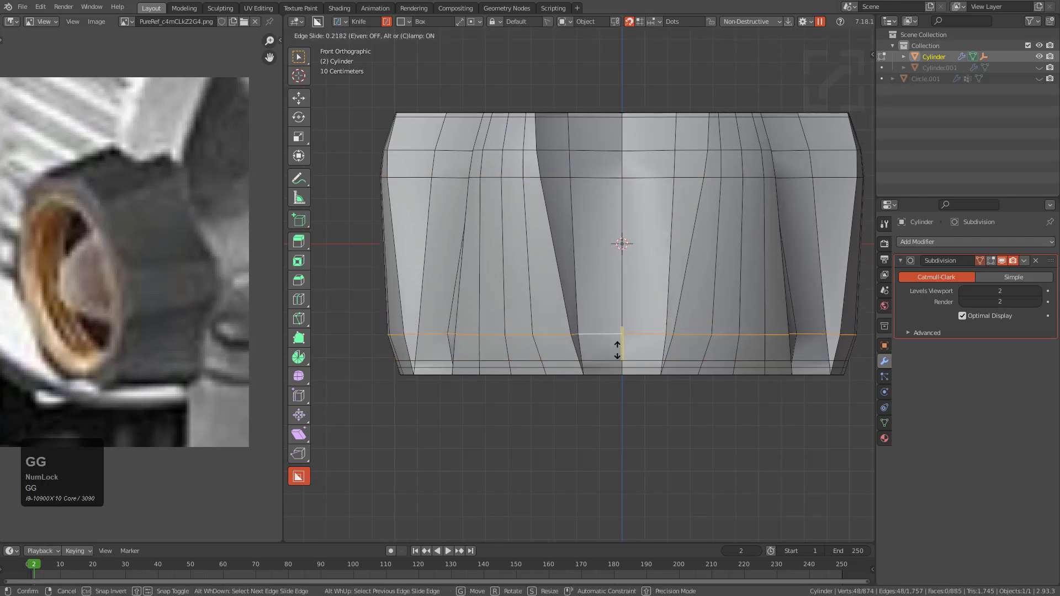
left_click(619, 350)
- Slide the two upper horizontal edge loops closer to the top rim and check the smoothed shape
key("g")
key("g")
left_click(598, 140)
key("g")
key("g")
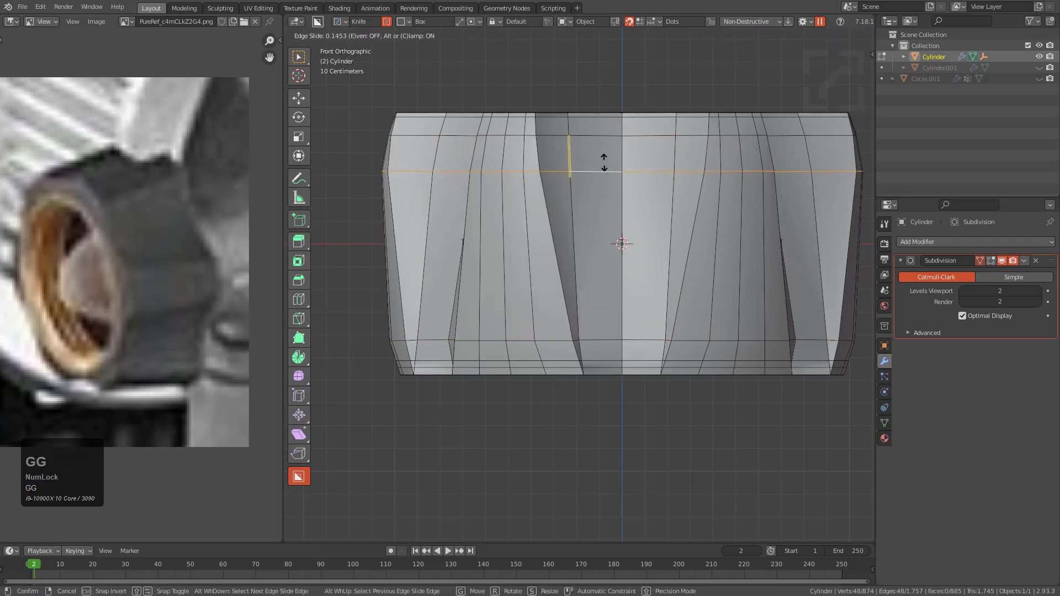
left_click(608, 120)
key("Tab")
middle_click_drag(585, 142, 611, 135)
key("Tab")
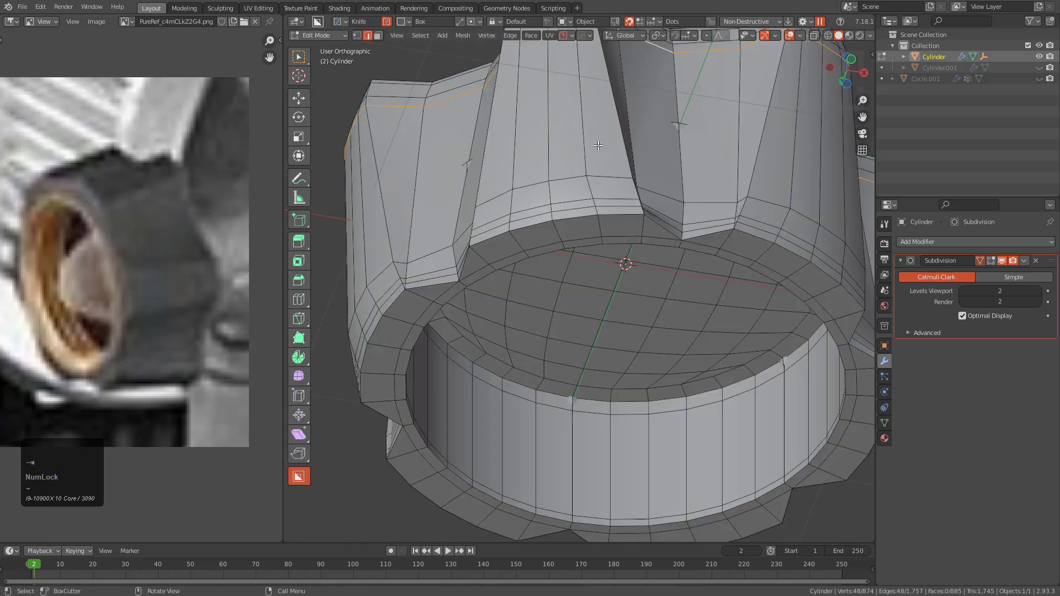
- Slide the horizontal loop above the bottom rim slightly further down and check the smoothed sides
left_click(598, 178, "alt")
key("g")
left_click(603, 195)
key("Tab")
middle_click_drag(637, 154, 602, 226)
key("Tab")
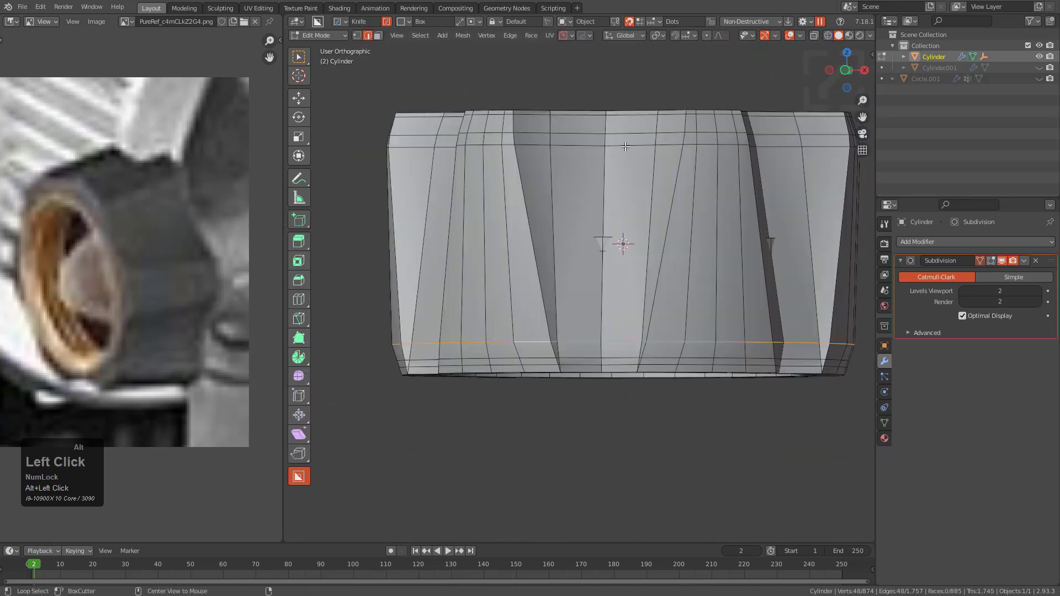
- Slide the upper edge loop tight under the top rim and readjust the loop spacing near the rim
left_click(632, 132, "alt")
key("g")
key("g")
left_click(635, 120)
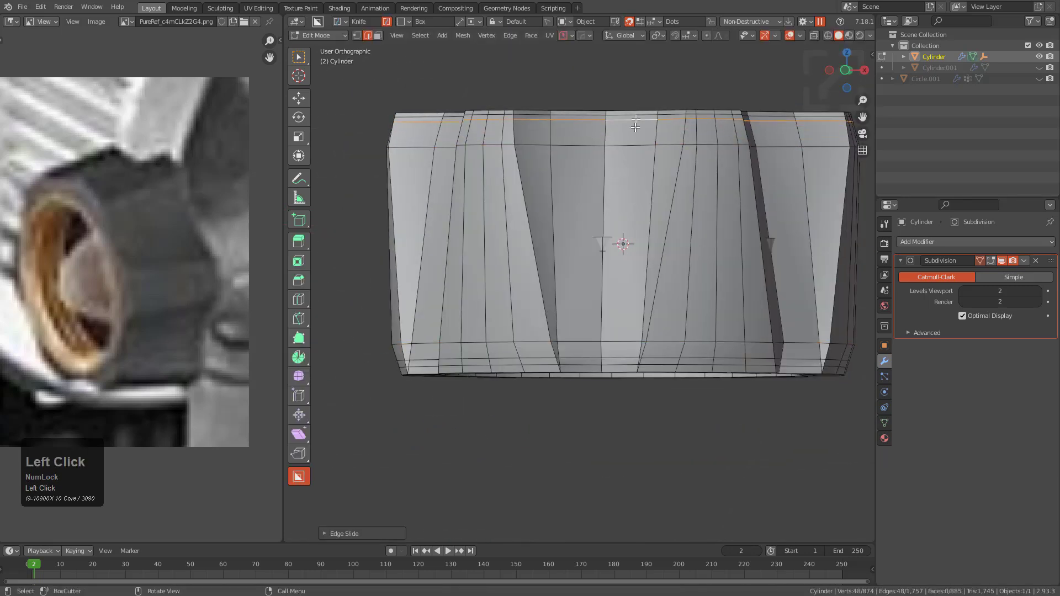
key("g")
key("g")
left_click(632, 148)
key("Tab")
middle_click_drag(629, 151, 583, 219)
scroll(577, 287, "up", 2)
- Add a vertical loop cut inside the flute and slide it parallel to the lobe's corner edge with Even and Flipped enabled
key("Tab")
middle_click_drag(573, 360, 565, 458)
scroll(527, 246, "up", 2)
left_click(507, 247)
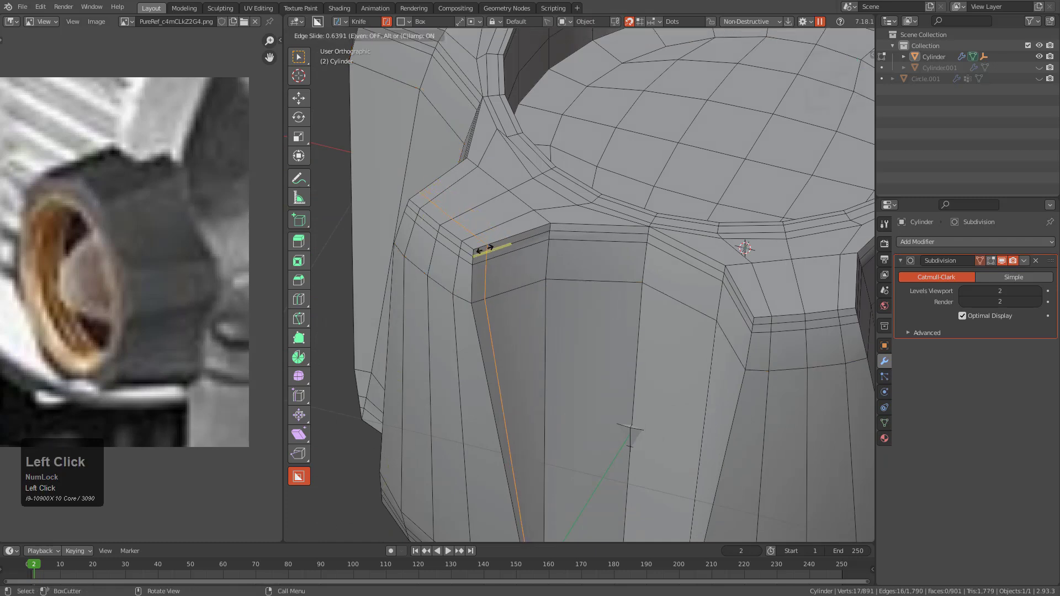
left_click(523, 228)
middle_click_drag(523, 228, 553, 272)
scroll(553, 272, "up", 2)
key("g")
key("g")
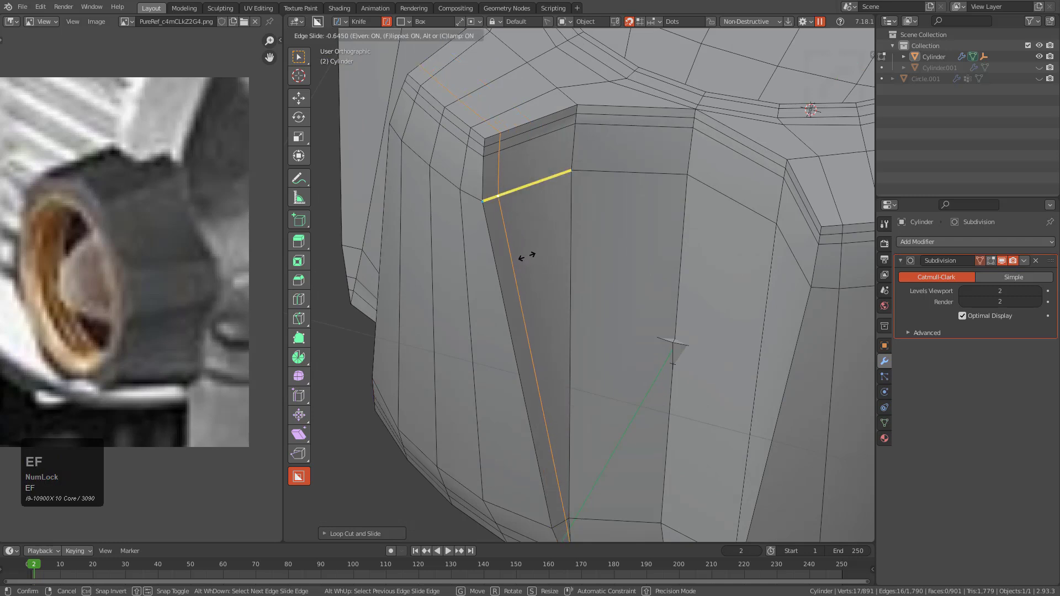
left_click(516, 254)
- Examine the new vertical loop in the smoothed result and where it runs into the flute near the bottom rim
key("Tab")
scroll(541, 276, "down", 2)
middle_click_drag(544, 279, 526, 231)
key("Tab")
scroll(607, 202, "up", 2)
middle_click_drag(607, 202, 585, 243)
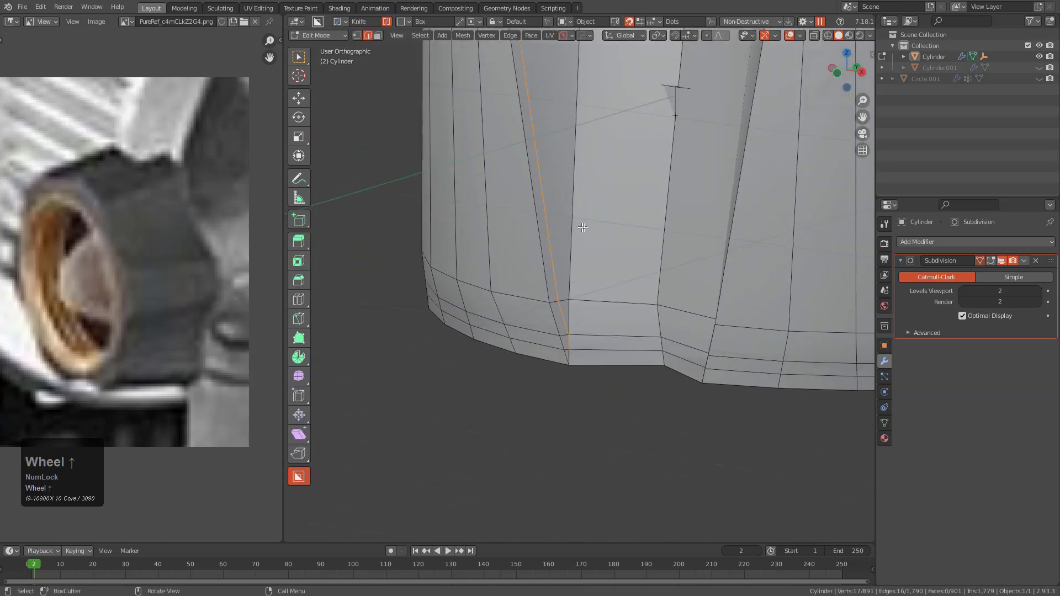
scroll(606, 195, "up", 4)
scroll(606, 195, "up", 2)
- Try to slide the loop's lower vertices onto the flute's inner vertical edge
left_click(529, 336)
key("g")
key("g")
left_click(537, 356)
key("g")
right_click(522, 462)
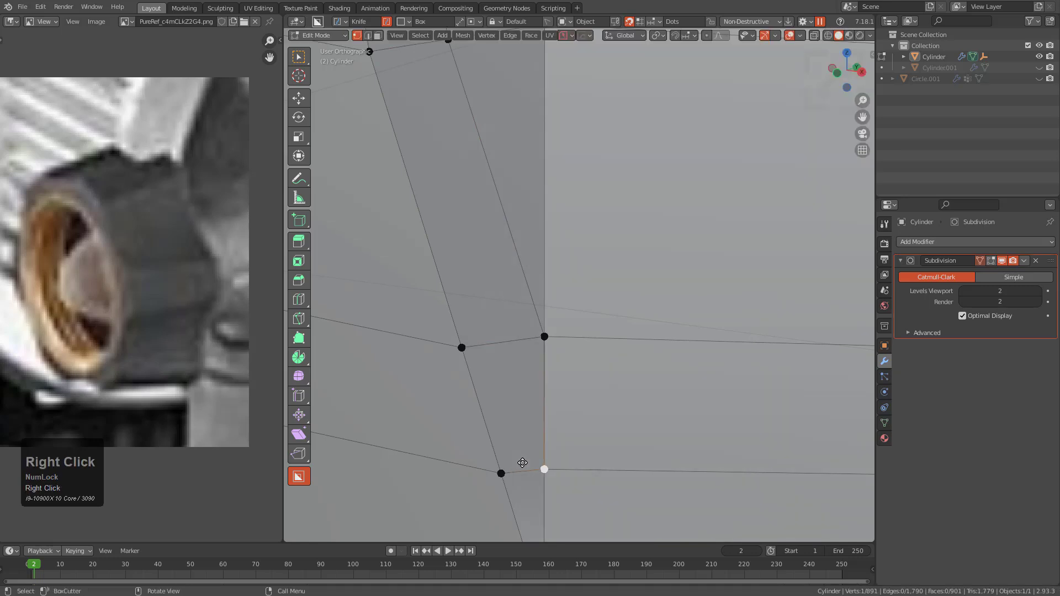
left_click(555, 463)
key("ctrl+z")
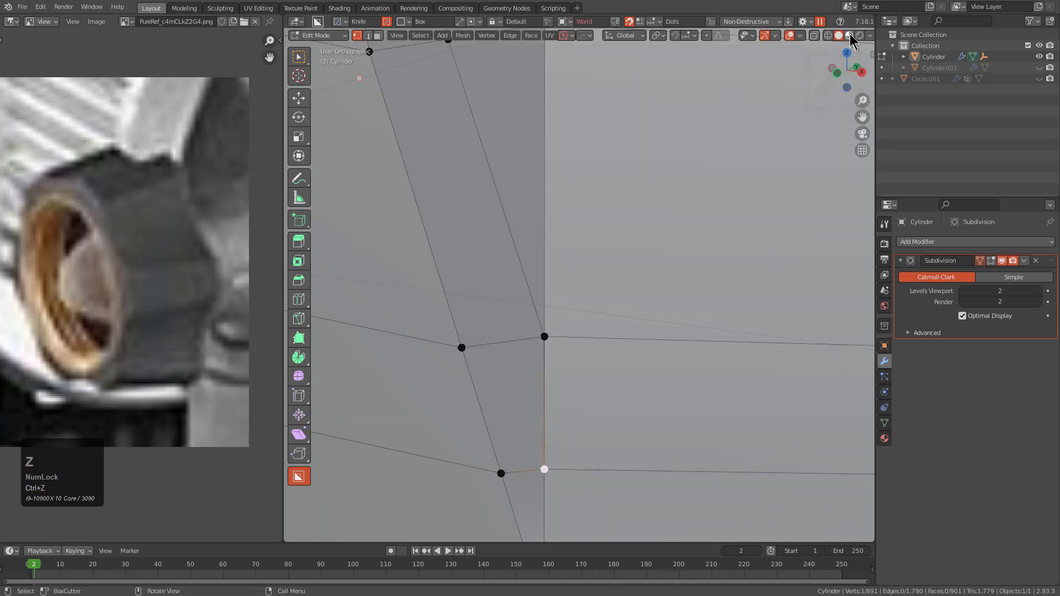
- Merge the vertical loop's lower vertices into the flute's inner edge by sliding them onto the neighbouring vertices
key("g")
key("g")
left_click(571, 406)
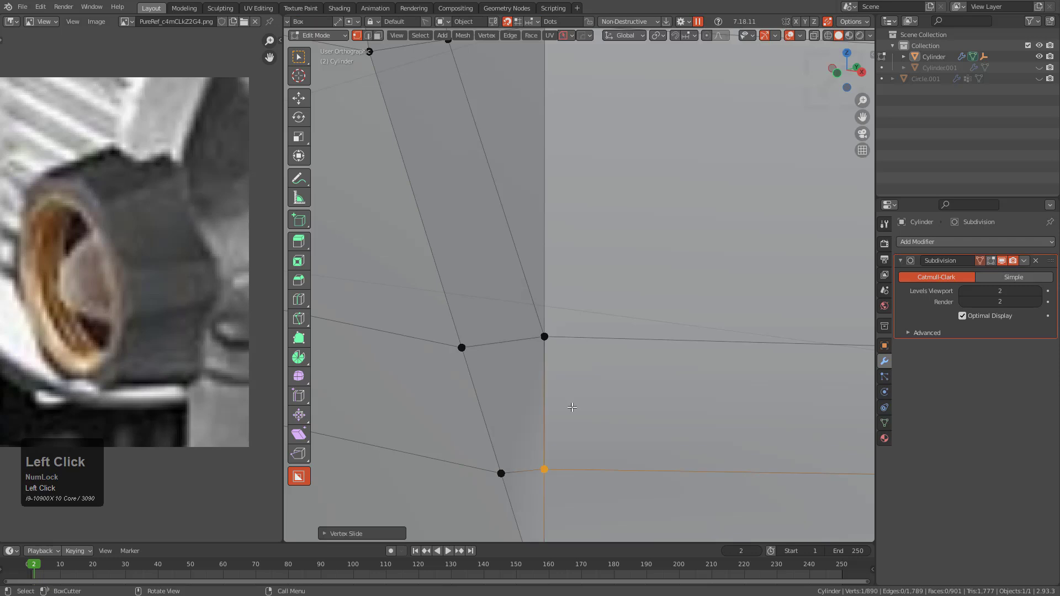
left_click(534, 333)
scroll(519, 315, "down", 2)
middle_click_drag(504, 294, 657, 293)
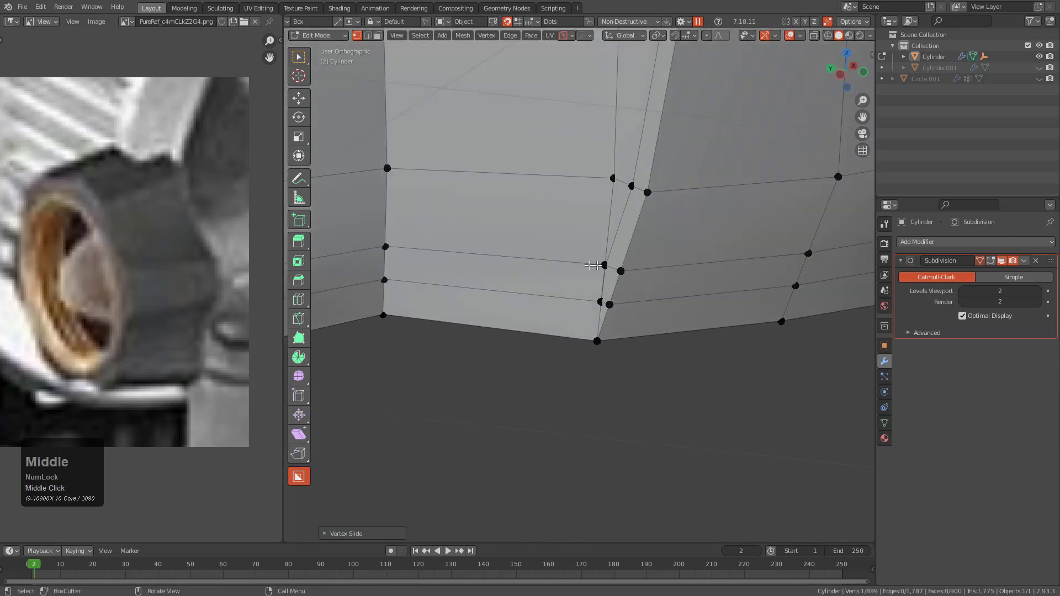
- Slide the loop's extra vertex above the bottom rim onto its neighbour and adjust the vertices beneath it
left_click(629, 193)
key("g")
key("g")
left_click(593, 199)
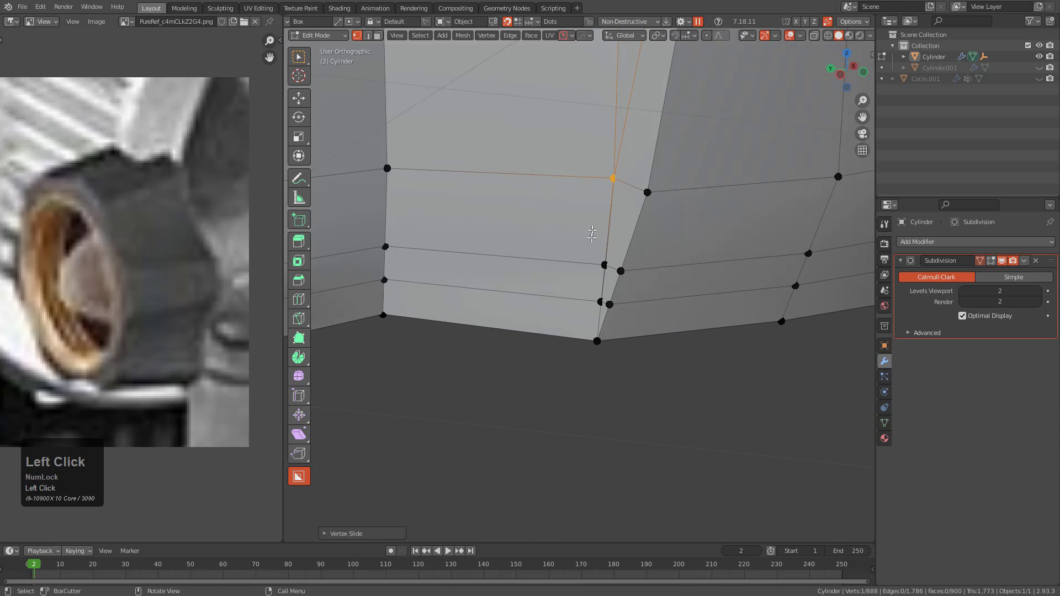
key("g")
key("g")
left_click(586, 261)
key("g")
key("g")
left_click(633, 274)
- Slide the vertices in the row nearest the bottom rim to clean up the end of the vertical loop
left_click(584, 297)
key("g")
key("g")
left_click(539, 288)
key("g")
key("g")
left_click(547, 289)
key("g")
key("g")
left_click(504, 309)
- Return to Object Mode and hide the wireframe display over the knob
scroll(595, 252, "down", 5)
key("Tab")
middle_click_drag(585, 317, 608, 260)
key("alt+v")
left_click(484, 321)
- Compare the smoothed knob's flute edges with the knob in the reference image
scroll(563, 296, "down", 4)
scroll(602, 250, "up", 2)
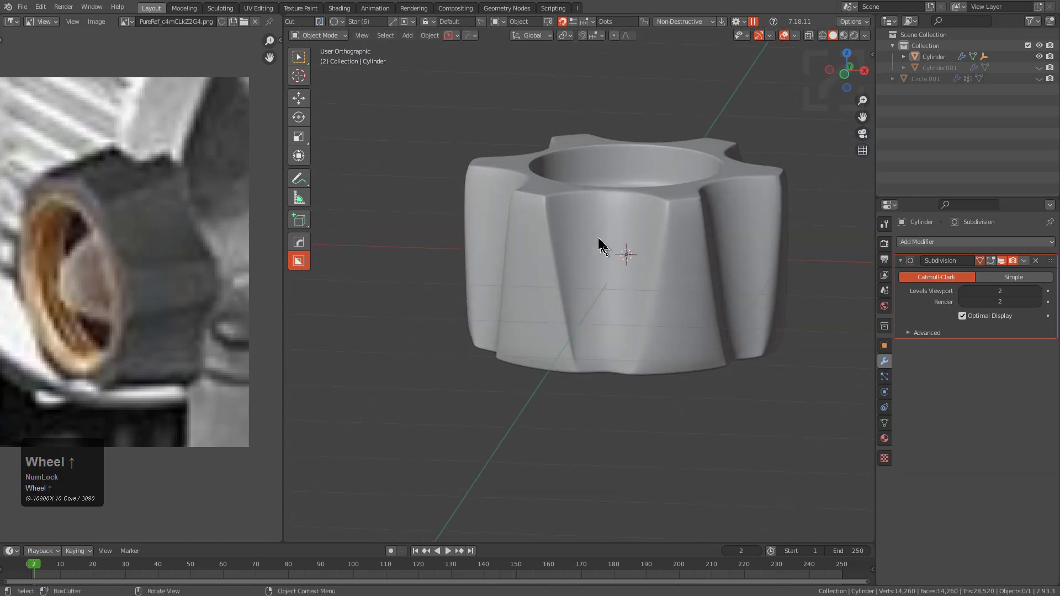
scroll(127, 178, "down", 2)
scroll(128, 177, "up", 3)
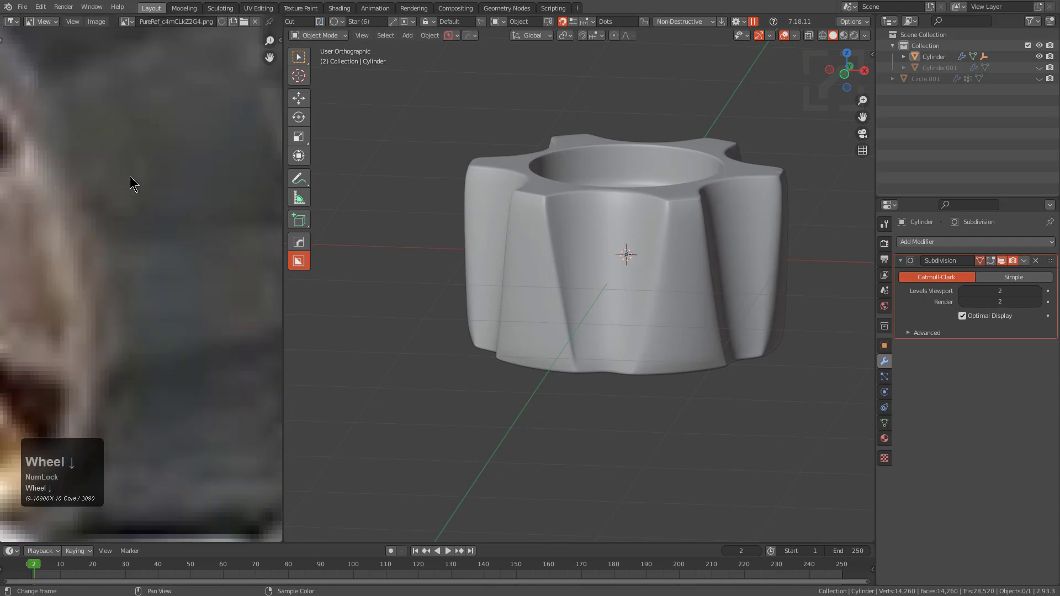
scroll(132, 176, "down", 2)
middle_click_drag(579, 271, 582, 290)
scroll(602, 285, "up", 5)
- Dissolve the vertical support loop beside the flute's corner edge
key("Tab")
key("2")
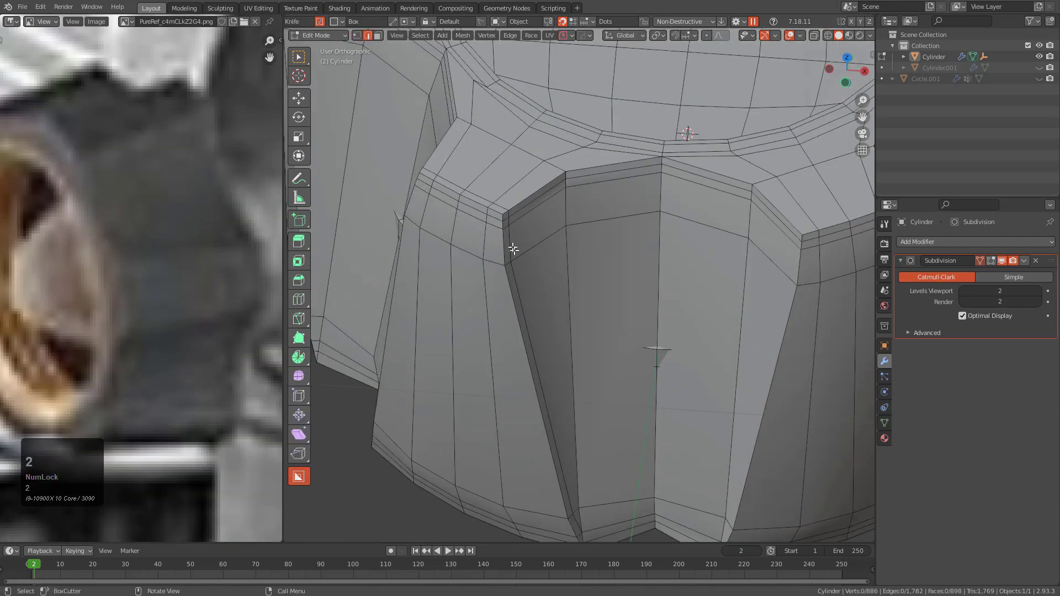
scroll(497, 215, "down", 3)
middle_click_drag(518, 234, 544, 263)
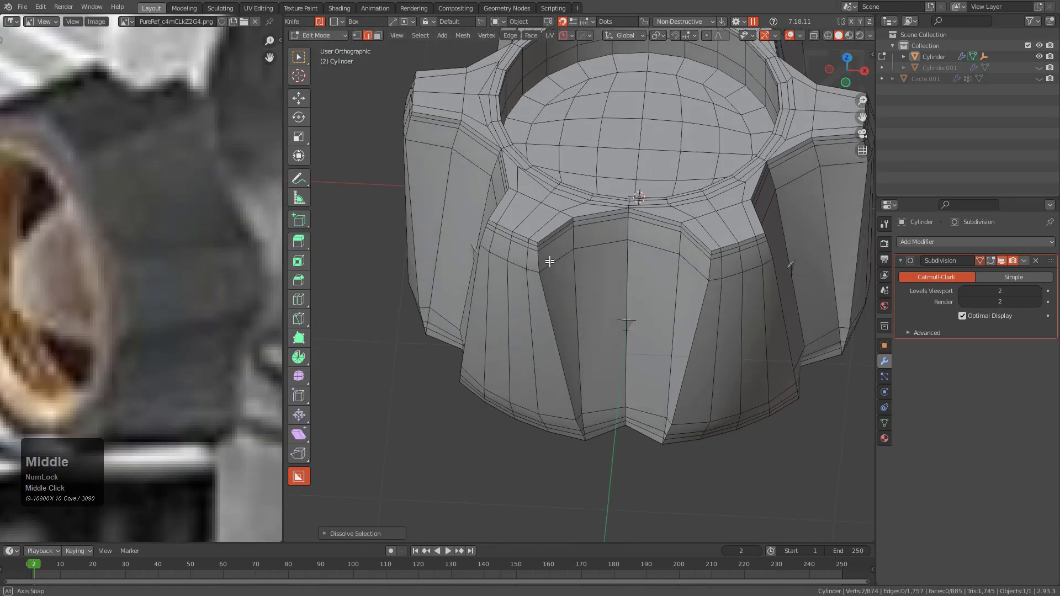
- Compare the smoothed knob with the reference image and examine the flute's lower corner at the bottom rim
key("Tab")
scroll(574, 290, "down", 2)
scroll(160, 220, "down", 2)
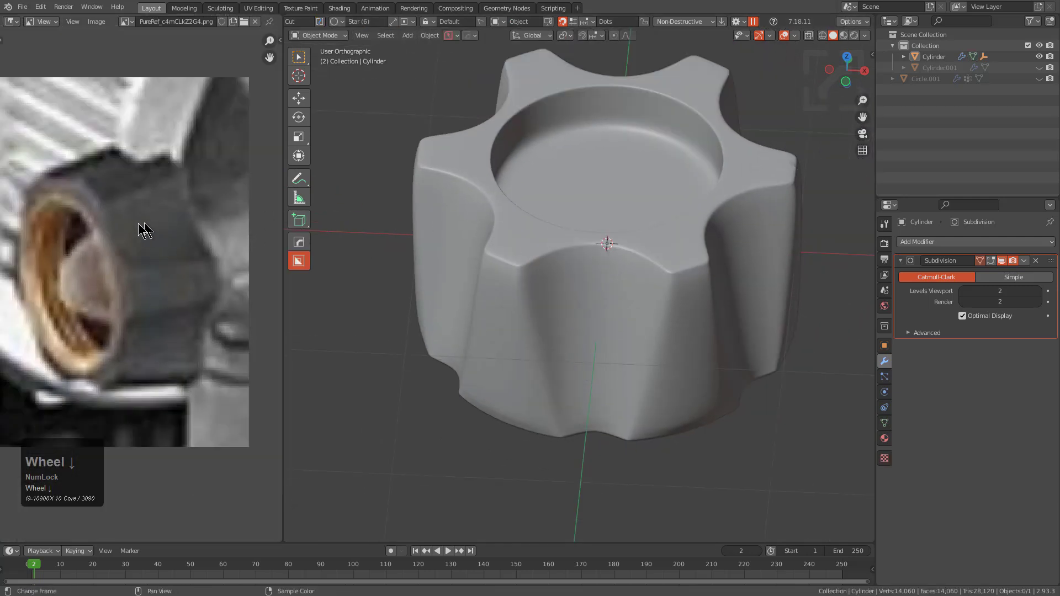
middle_click_drag(467, 262, 546, 320)
scroll(561, 293, "up", 4)
key("Tab")
scroll(526, 339, "up", 3)
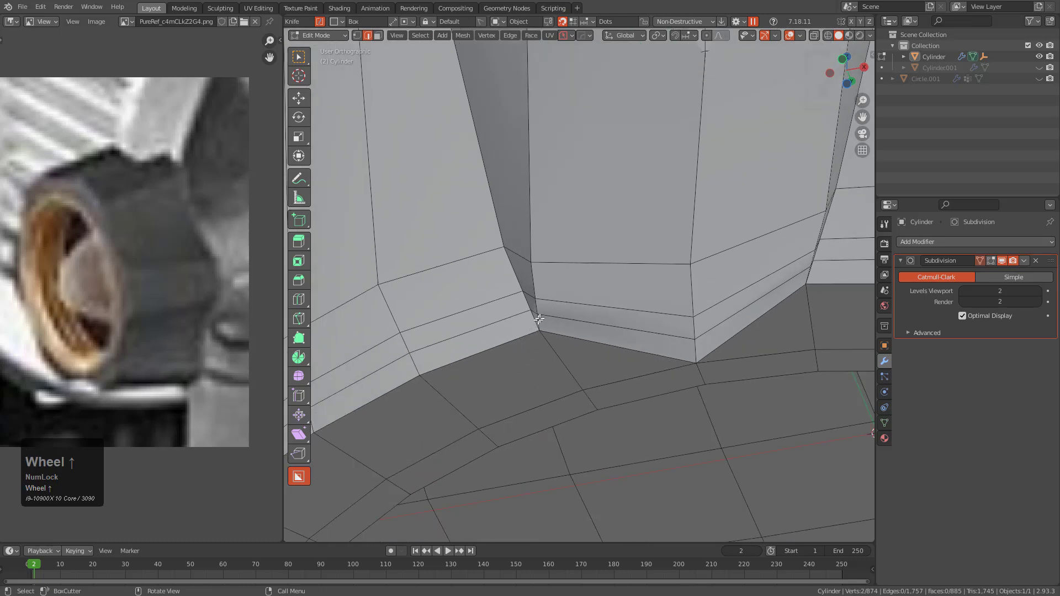
- Dissolve the lowest horizontal support loop just above the knob's bottom rim and check the flute corner
scroll(549, 307, "up", 2)
scroll(546, 327, "down", 6)
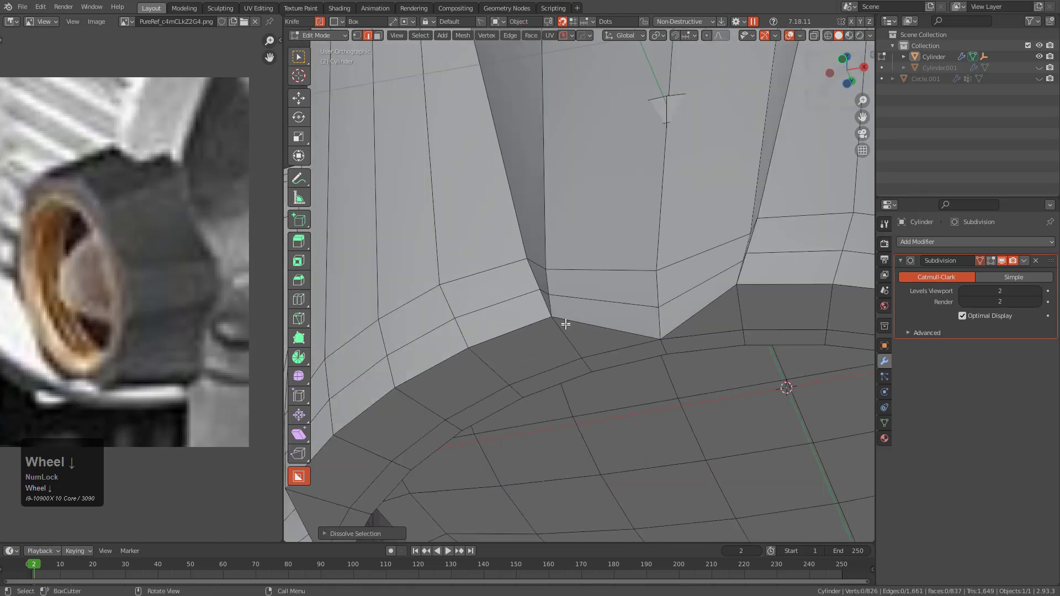
key("Tab")
scroll(563, 315, "up", 2)
key("Tab")
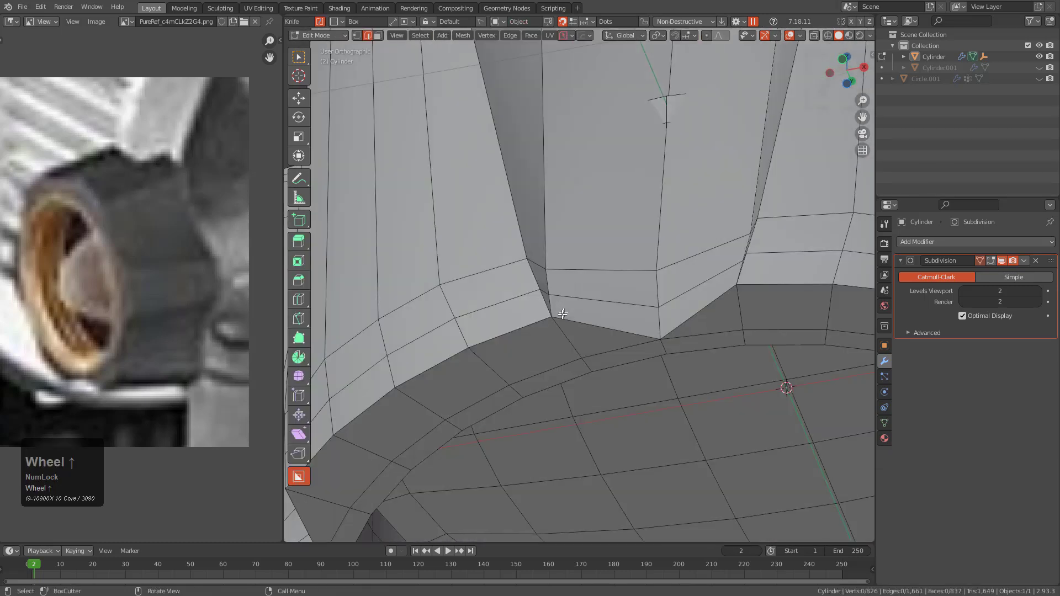
scroll(563, 312, "down", 3)
middle_click_drag(557, 315, 570, 342, "shift")
scroll(599, 310, "down", 2)
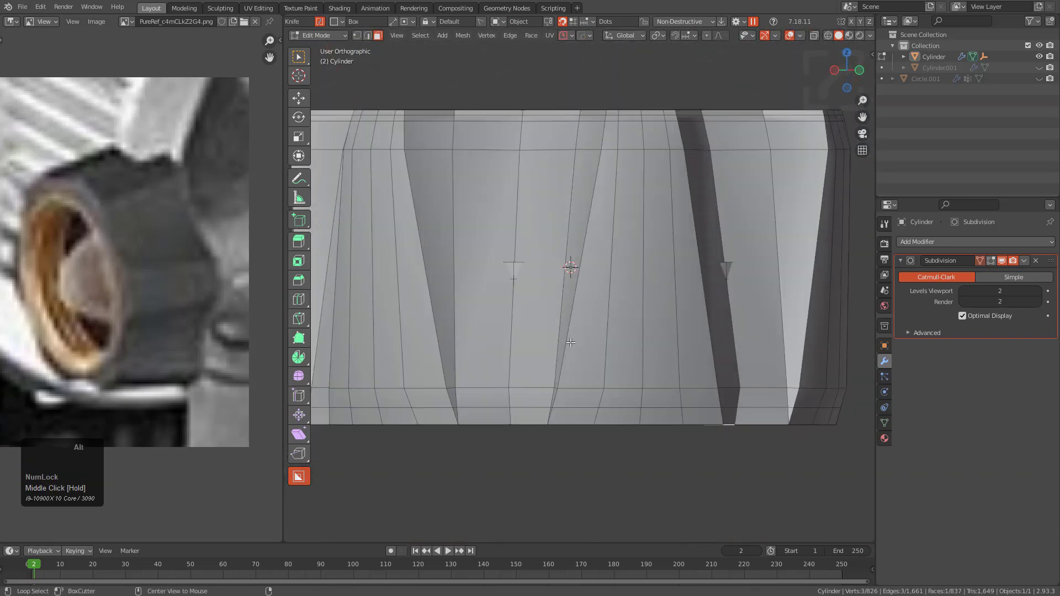
- Select the faces around the knob's entire bottom rim with a see-through box selection from the side
key("alt+z")
scroll(585, 362, "down", 3)
left_click_drag(759, 407, 523, 360)
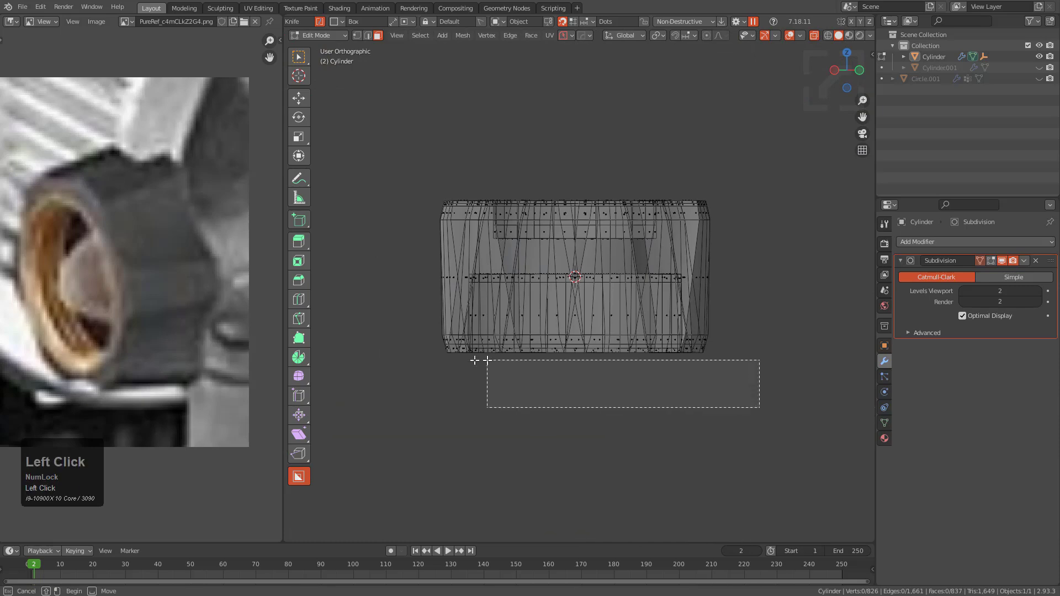
left_click_drag(407, 349, 407, 349)
key("alt+z")
middle_click_drag(433, 348, 594, 343)
scroll(564, 365, "up", 6)
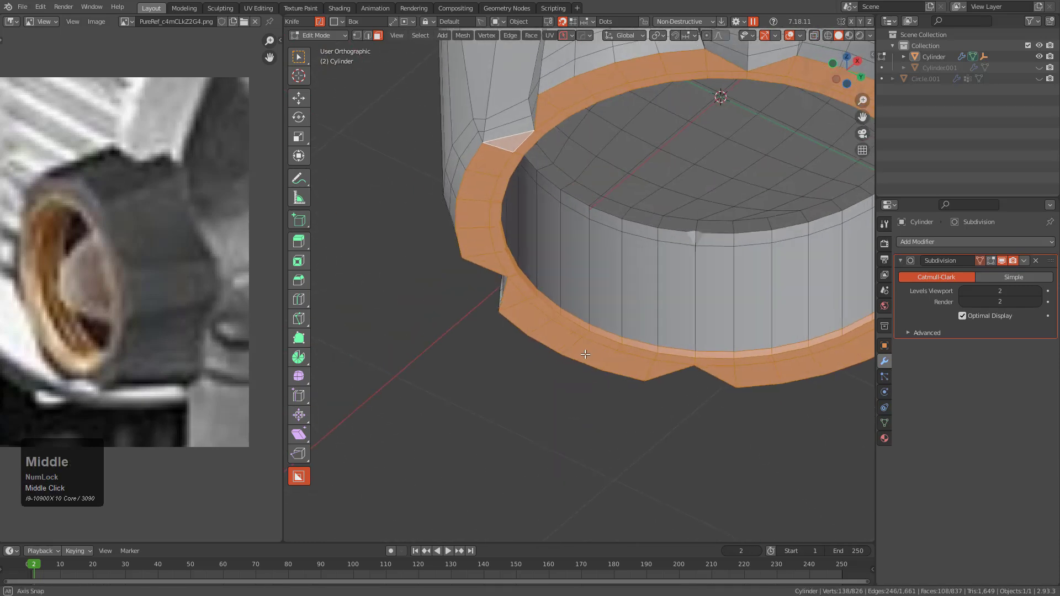
- Limit the selection to the flat bottom rim faces, inset them about 0.01 m and check the smoothed result
scroll(529, 359, "down", 5)
middle_click_drag(527, 347, 586, 243)
scroll(615, 362, "up", 3)
scroll(616, 351, "up", 3)
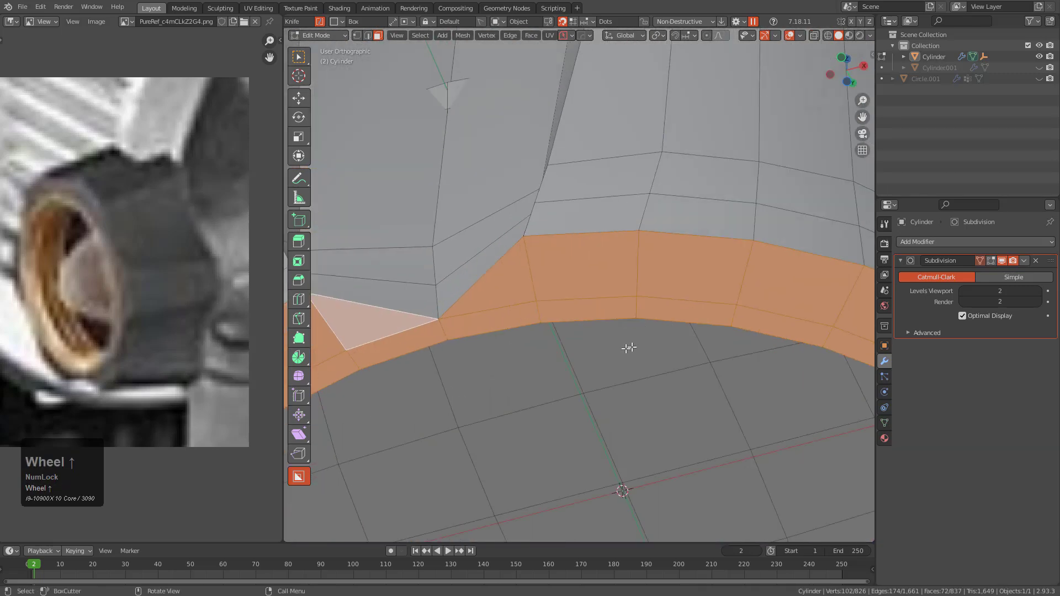
key("i")
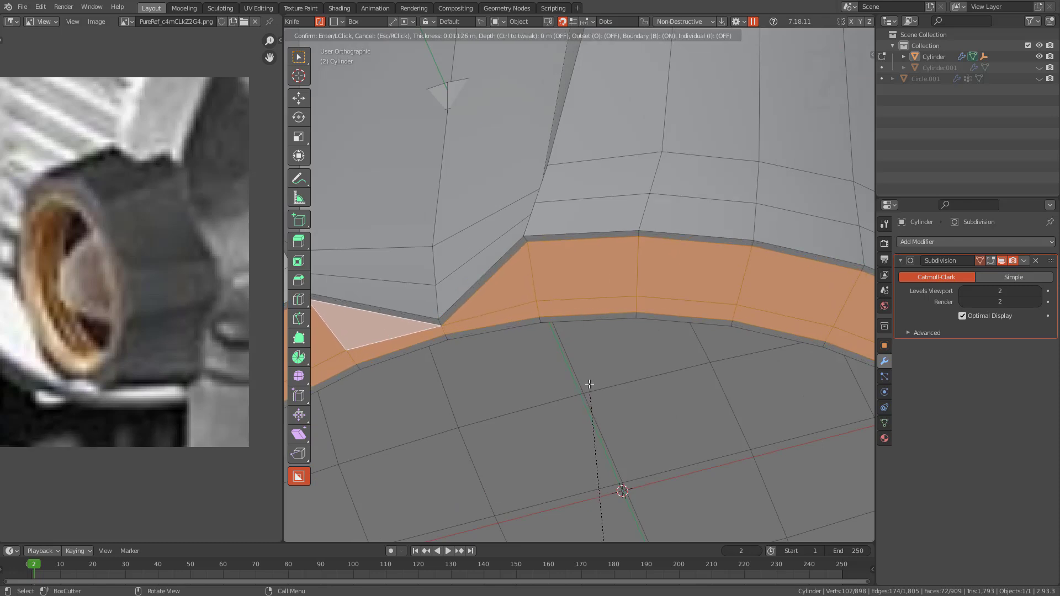
left_click(574, 356)
key("Tab")
scroll(569, 342, "down", 4)
middle_click_drag(566, 334, 629, 370)
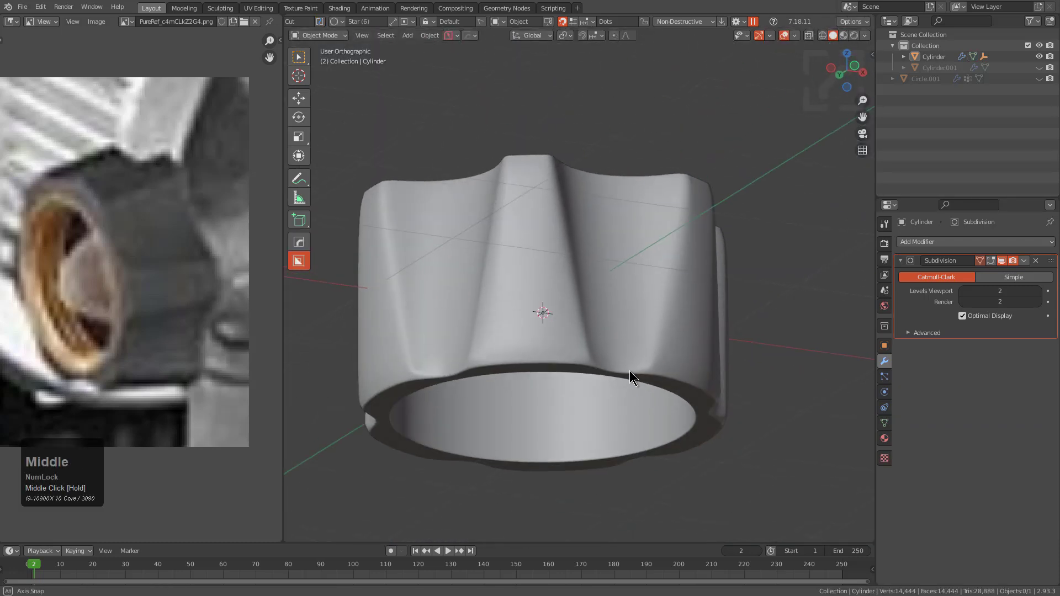
- Slide the support loop nearest the bottom rim down close to the rim and the loop above it further up
key("Tab")
scroll(591, 317, "up", 5)
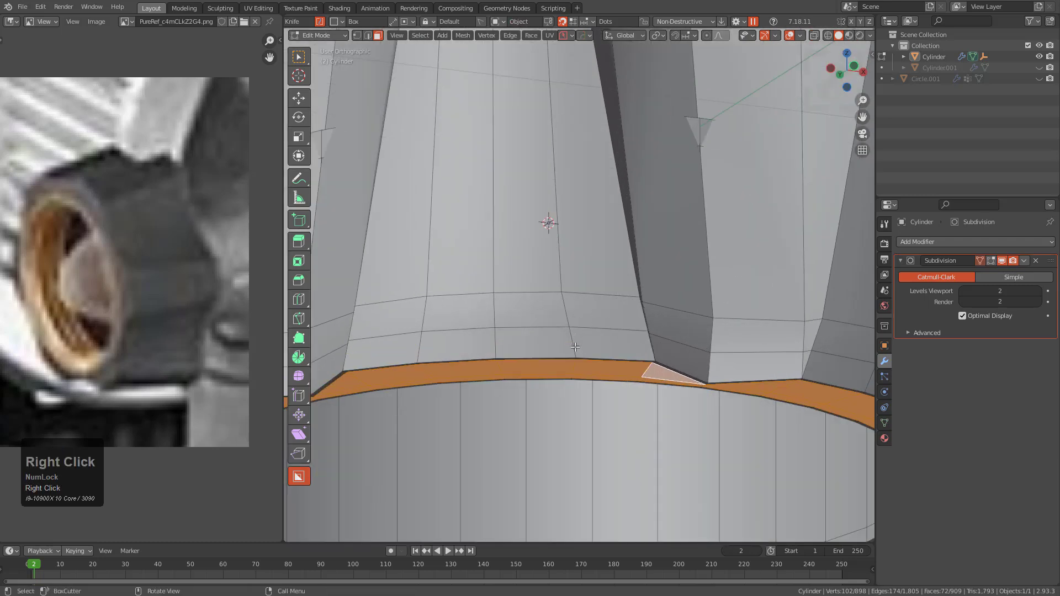
left_click(575, 347)
key("g")
key("g")
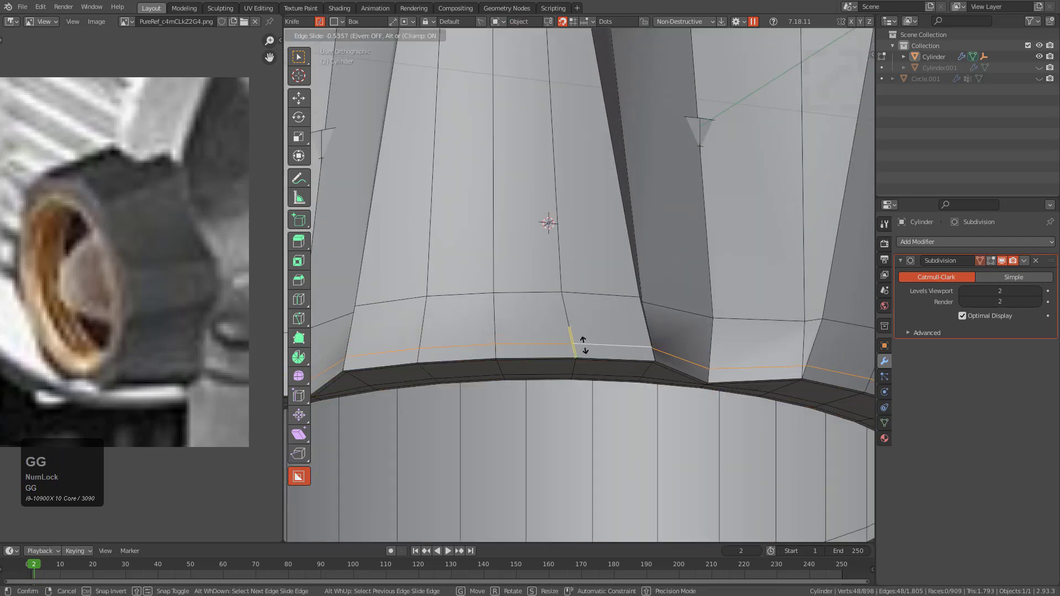
left_click(587, 349)
key("g")
key("g")
left_click(611, 289)
- Examine the smoothed flute corner at the bottom rim and compare it with its mesh topology
key("Tab")
scroll(591, 272, "down", 5)
middle_click_drag(591, 272, 549, 234)
scroll(560, 226, "up", 3)
scroll(473, 201, "up", 3)
key("Tab")
scroll(574, 303, "up", 2)
middle_click_drag(574, 303, 544, 313)
scroll(564, 296, "up", 2)
key("Tab")
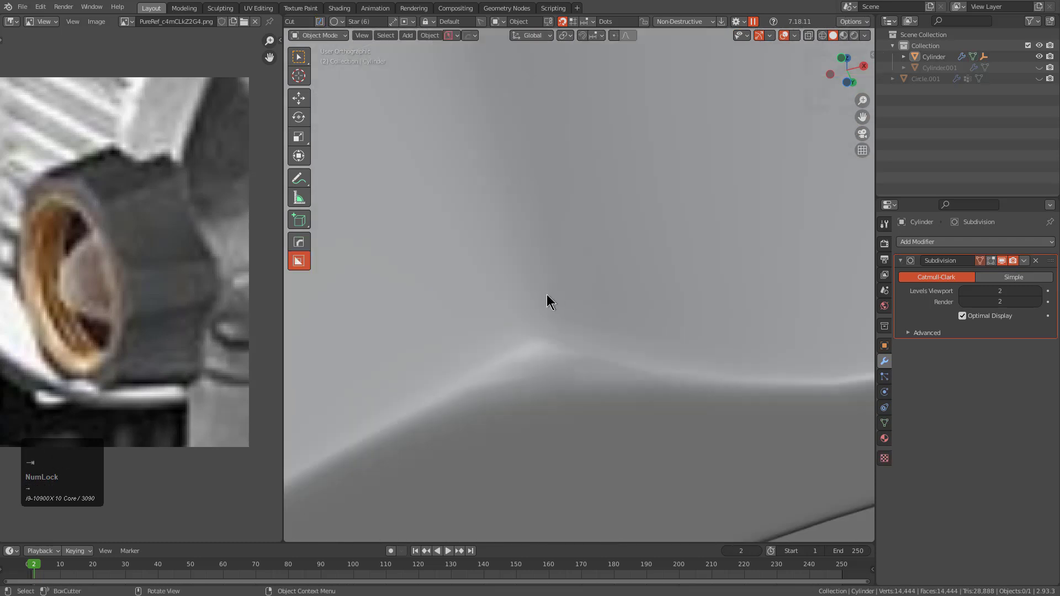
key("Tab")
scroll(549, 306, "up", 1)
key("1")
left_click(517, 371)
key("g")
right_click(508, 370)
scroll(510, 367, "down", 1)
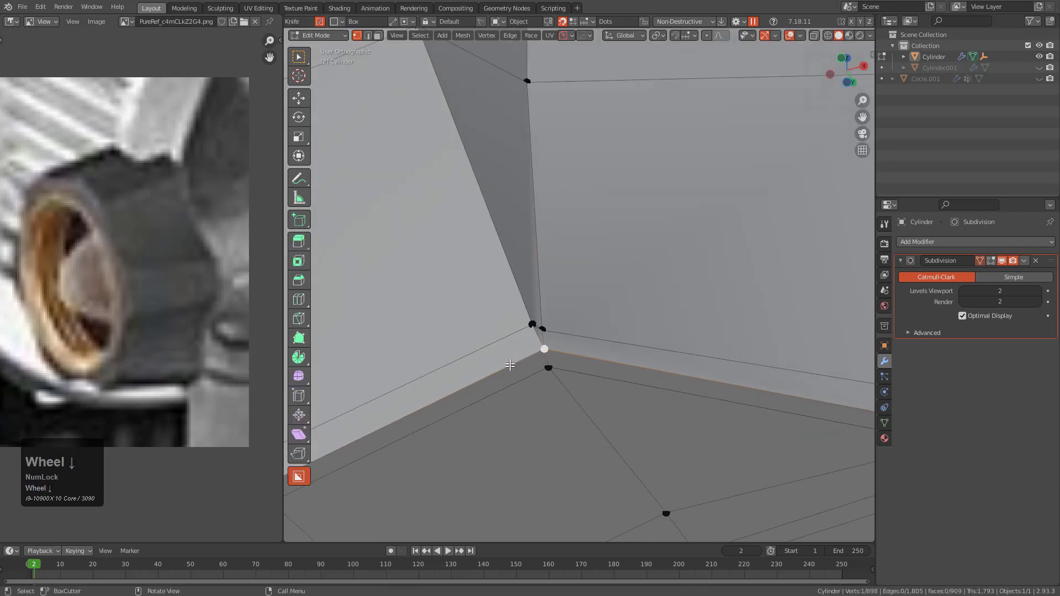
- Connect the bottom rim vertex below the flute to the support-loop vertex on the flute wall with a new edge path
scroll(510, 366, "down", 4)
key("Tab")
middle_click_drag(509, 367, 530, 309)
key("Tab")
scroll(560, 339, "up", 1)
left_click(548, 359)
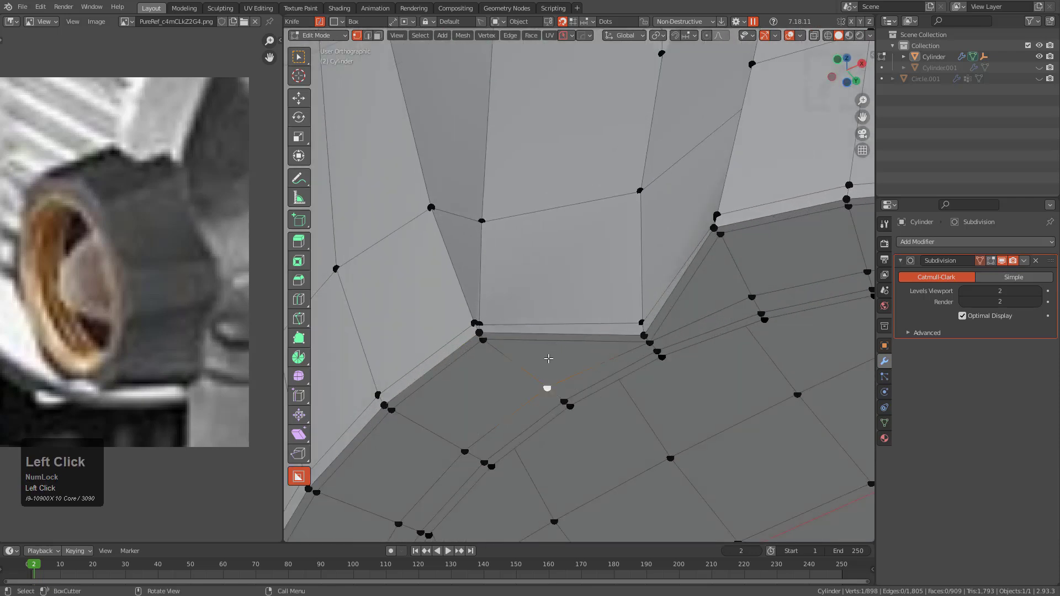
scroll(491, 216, "up", 2)
key("j")
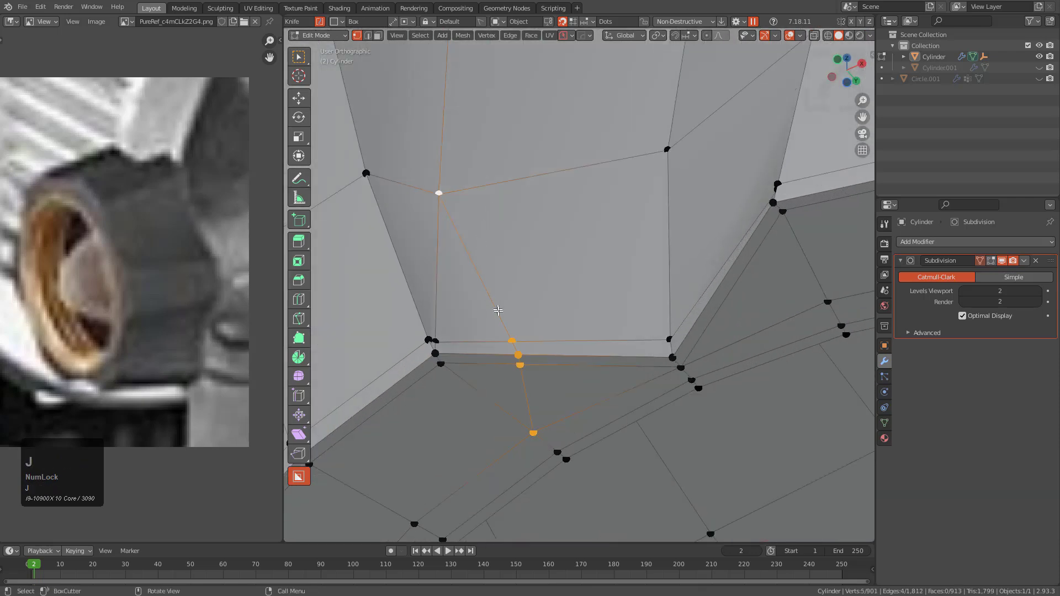
- Slide the new edge path's vertices across the bottom rim toward the flute corner
scroll(493, 326, "up", 1)
left_click(499, 352)
left_click(513, 385, "ctrl")
key("g")
key("g")
right_click(508, 385)
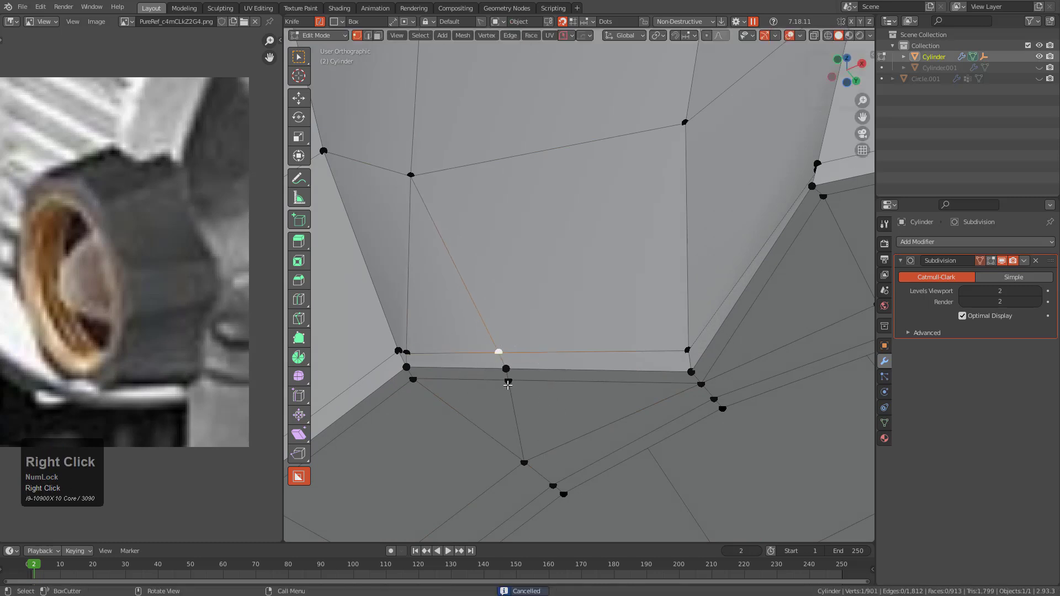
key("g")
key("g")
left_click(427, 362)
- Tighten the new edge path against the flute corner and dissolve the redundant edge beside it
middle_click_drag(426, 362, 581, 347, "shift")
scroll(583, 348, "up", 4)
key("g")
key("g")
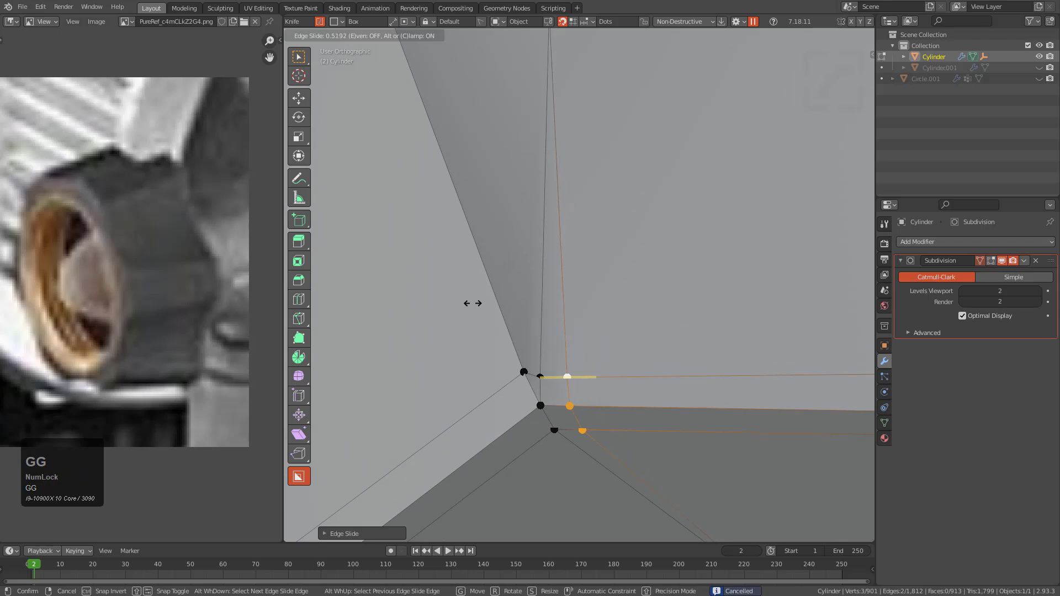
left_click(540, 375)
left_click(540, 376)
key("g")
key("g")
left_click(544, 382)
scroll(569, 358, "down", 6)
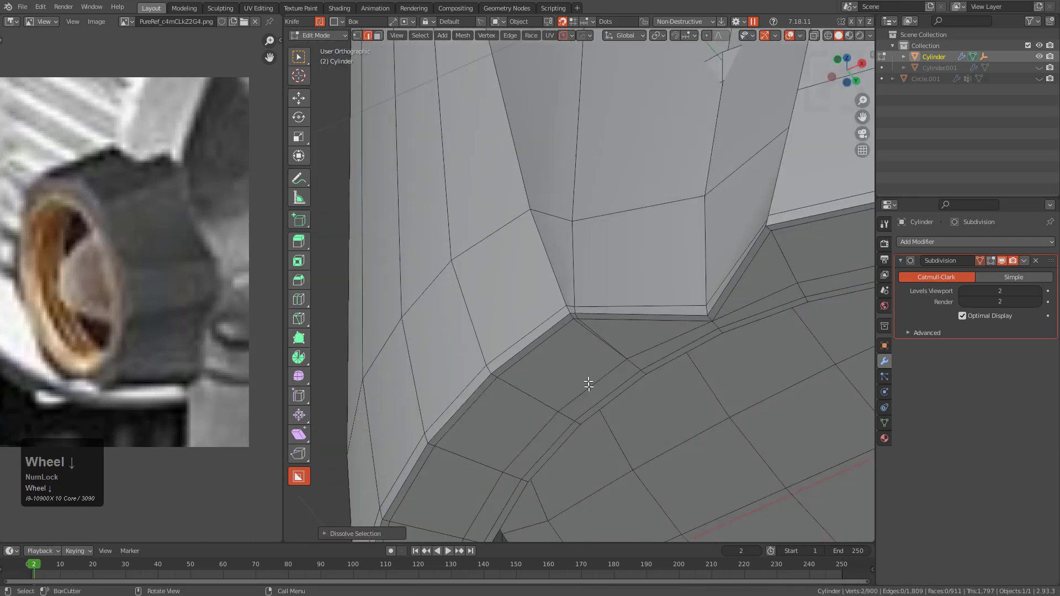
- Examine the smoothed flute corner at the bottom rim, alternating with the mesh, and view the knob from above
key("Tab")
scroll(602, 329, "down", 4)
middle_click_drag(602, 331, 618, 308)
scroll(629, 301, "up", 5)
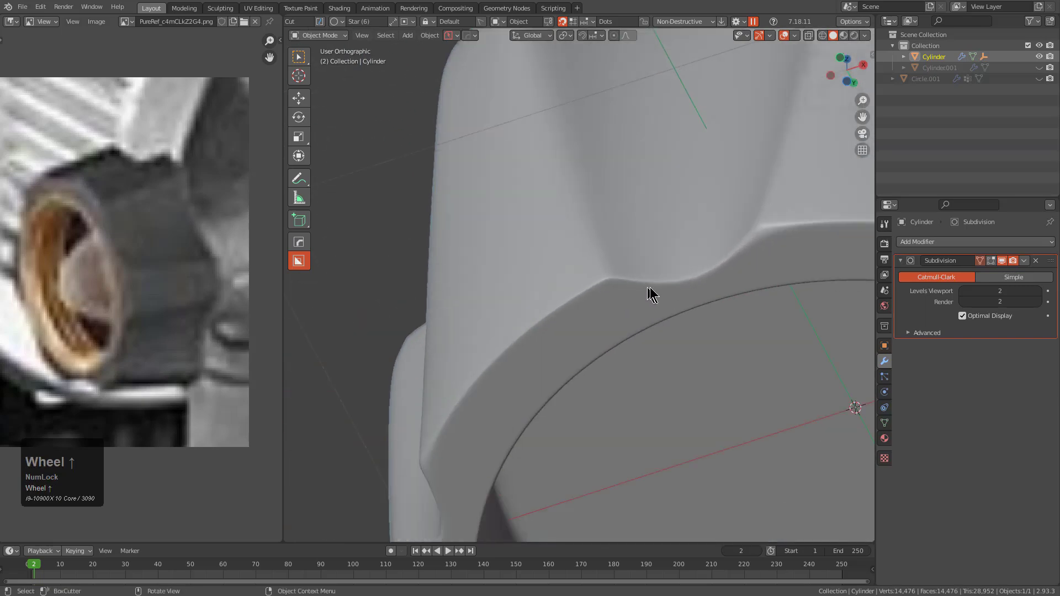
key("Tab")
scroll(635, 267, "down", 4)
middle_click_drag(629, 267, 598, 321)
key("Tab")
scroll(578, 254, "up", 1)
key("Tab")
scroll(607, 289, "down", 3)
key("Tab")
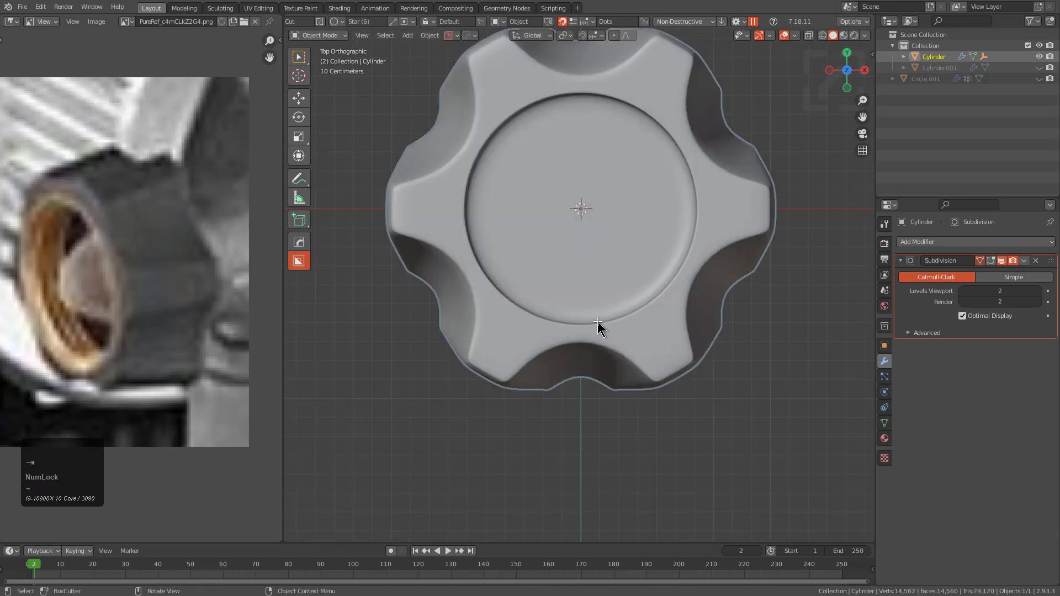
- Try rotating the knob about its axis in the top view
key("r")
key("KP_4")
key("KP_Enter")
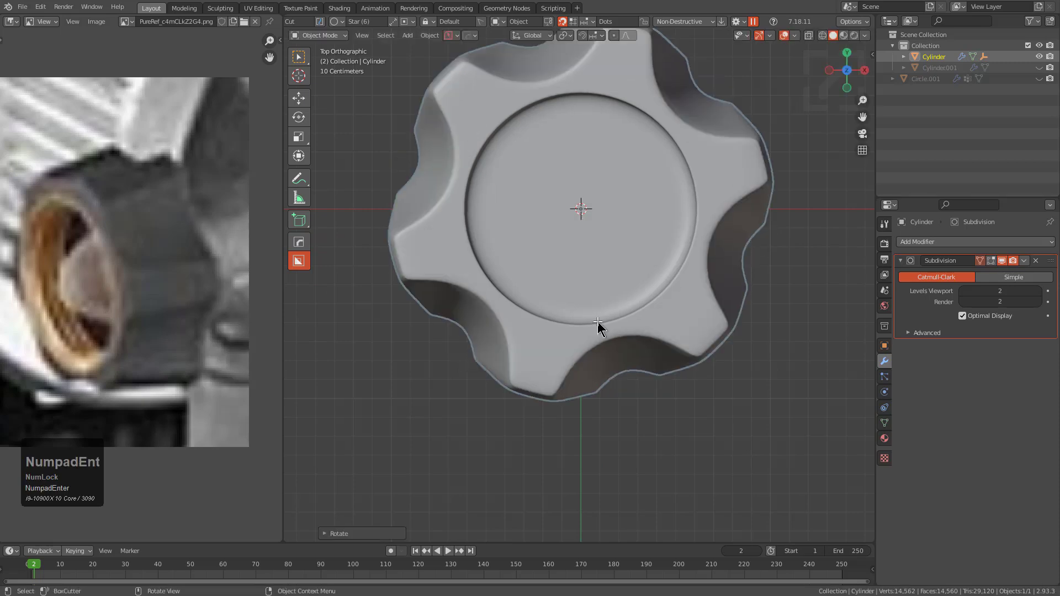
- Examine the knob's flute alignment from above and its mesh around the reworked corner
scroll(590, 323, "up", 1)
middle_click_drag(585, 330, 587, 430, "alt")
key("Tab")
scroll(579, 272, "up", 3)
key("Tab")
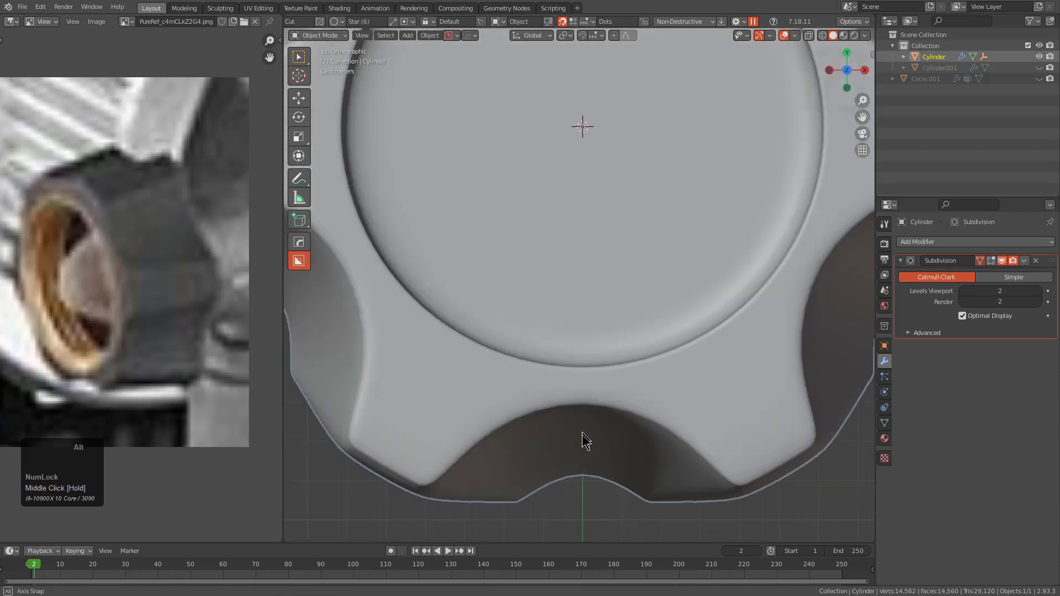
scroll(579, 386, "down", 2)
key("KP_8")
key("KP_2")
key("Tab")
middle_click_drag(575, 371, 521, 403)
scroll(602, 228, "up", 2)
key("Tab")
- Apply the knob's transform and symmetrize its mesh across the X axis and toward positive Y
key("ctrl+a")
left_click(544, 338)
scroll(525, 286, "down", 3)
key("alt+x")
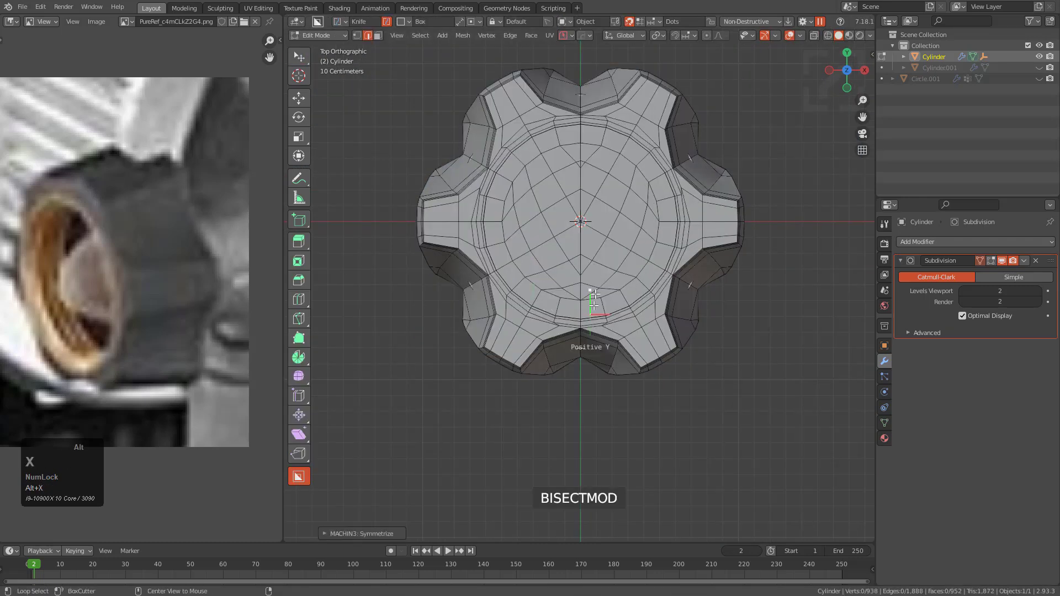
- Select the patch of faces around the centre vertex of the top recess and delete those faces
scroll(579, 279, "up", 1)
key("1")
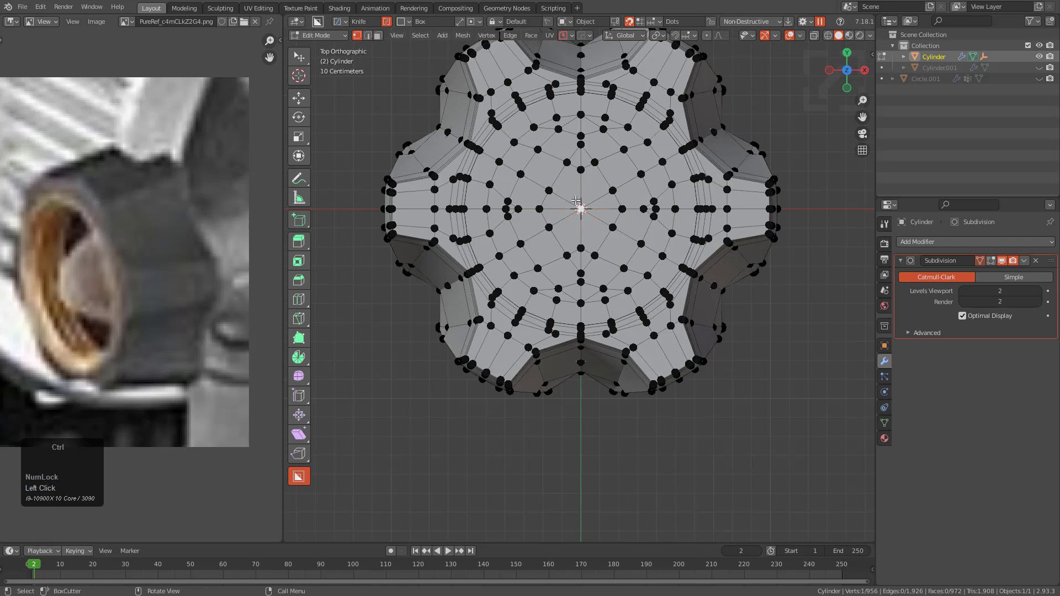
key("ctrl+KP_Add")
key("ctrl+KP_Add")
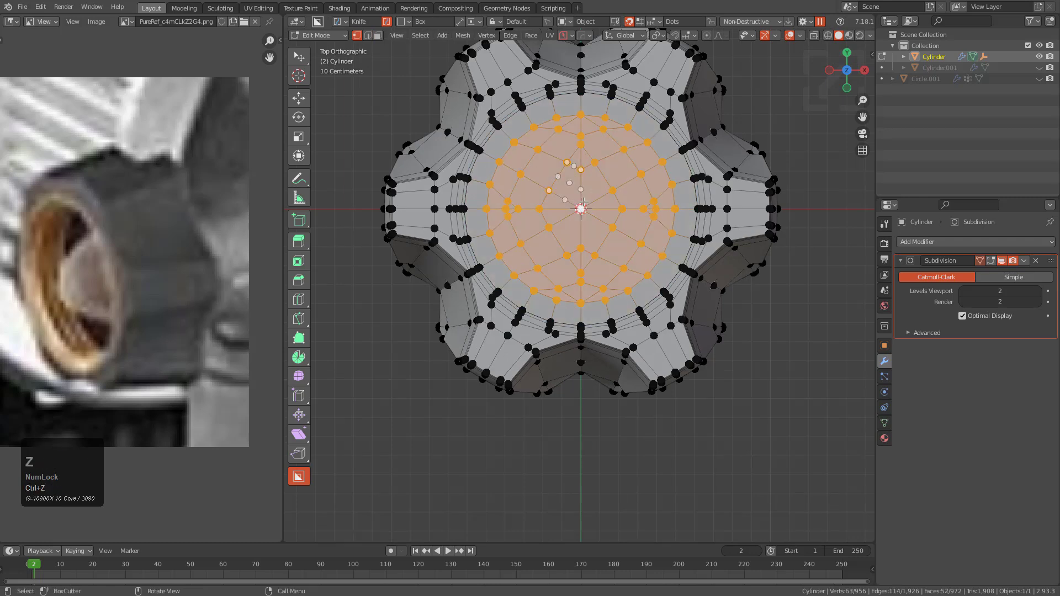
key("x")
left_click(575, 202)
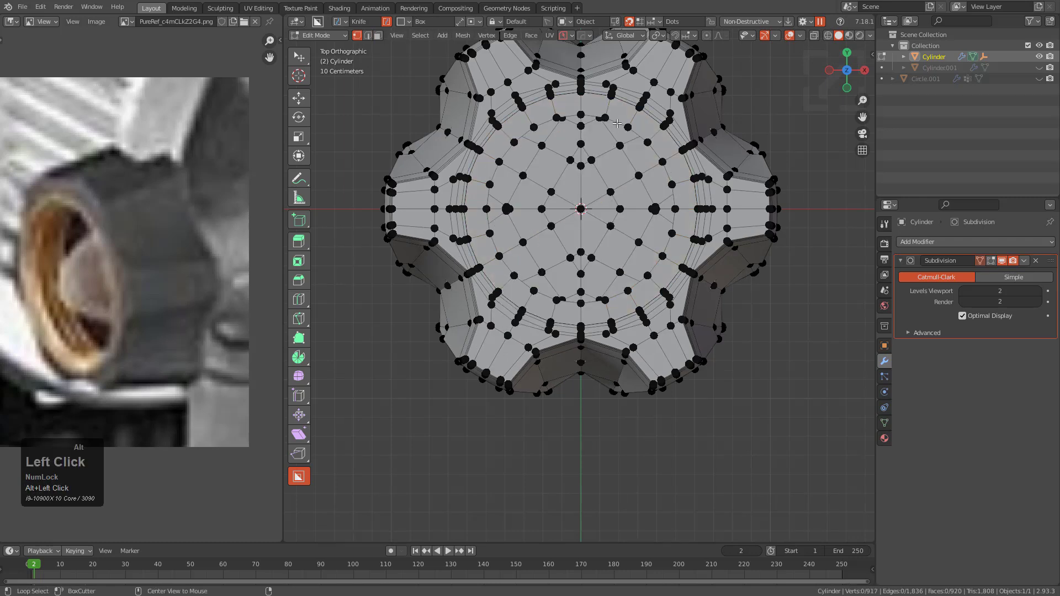
- Close the circular opening in the top recess with a Grid Fill, setting its span to 4 and adjusting its offset
key("ctrl+f")
left_click(601, 151)
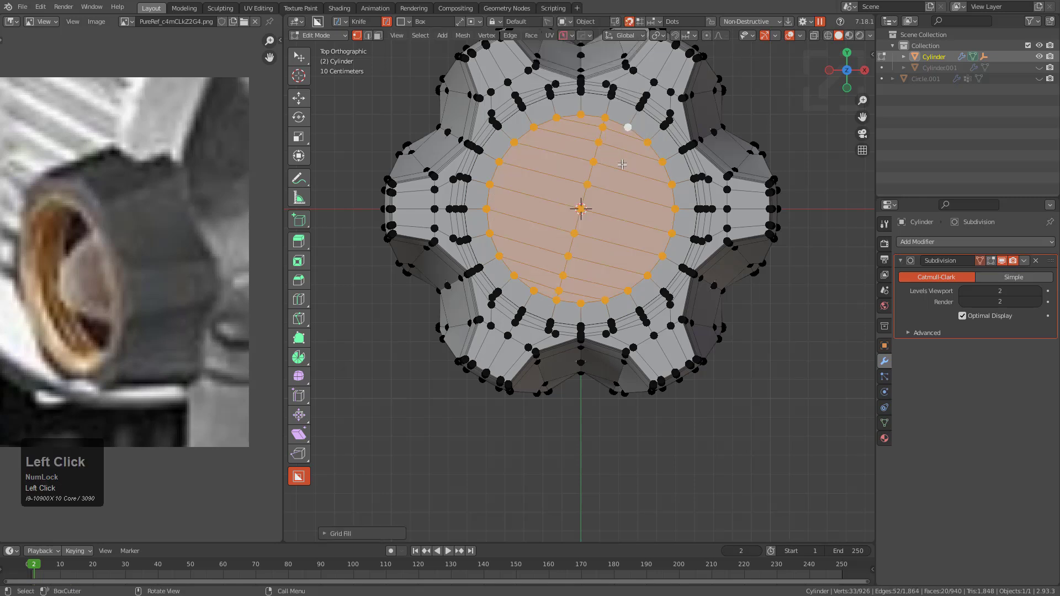
key("F9")
scroll(739, 184, "up", 2, "ctrl")
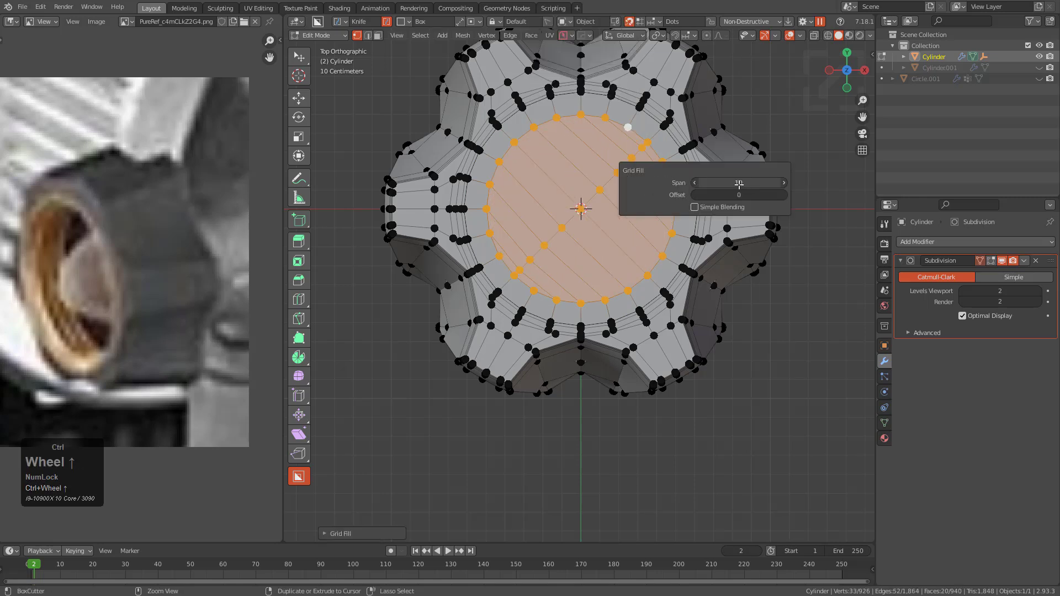
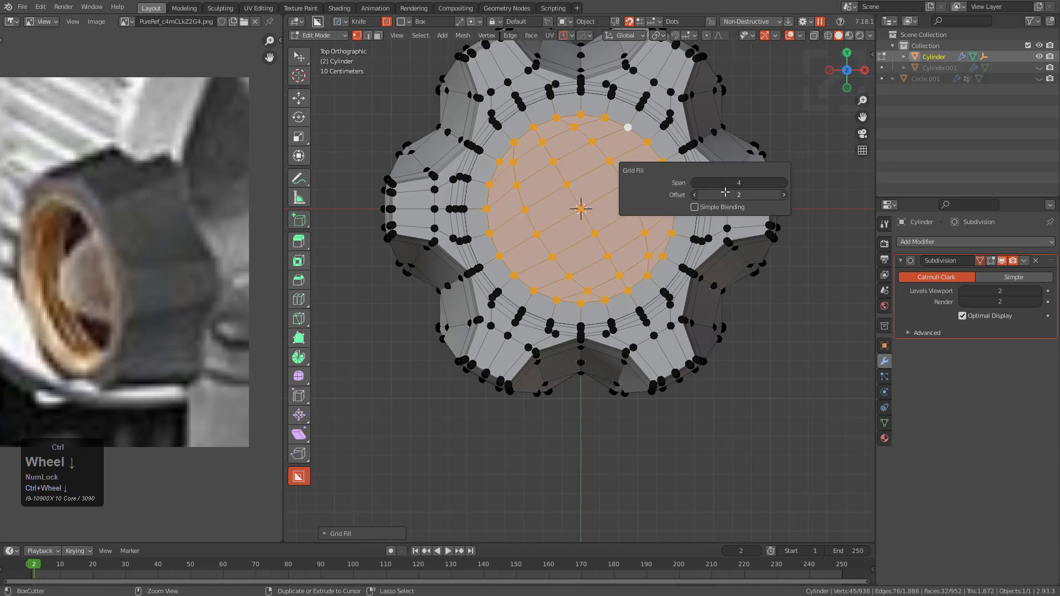
- Select the inner cap faces of the hollow underside by growing the selection outward from its centre vertex
middle_click_drag(580, 160, 562, 268)
key("ctrl+KP_Add")
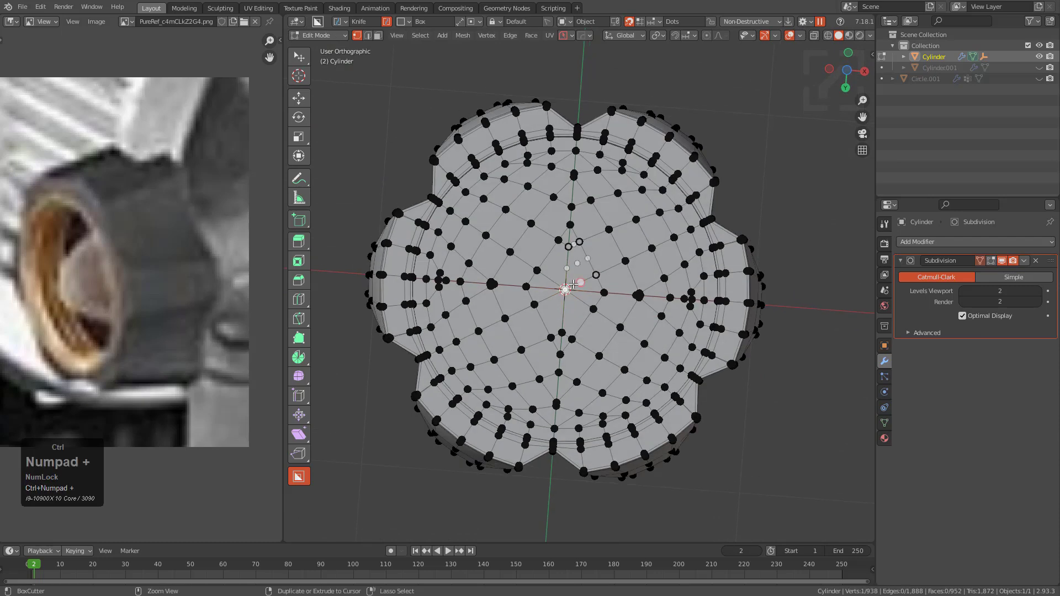
key("ctrl+KP_Add")
key("ctrl+KP_Add")
key("ctrl+KP_Add")
key("ctrl+KP_Add")
key("ctrl+KP_Add")
key("ctrl+z")
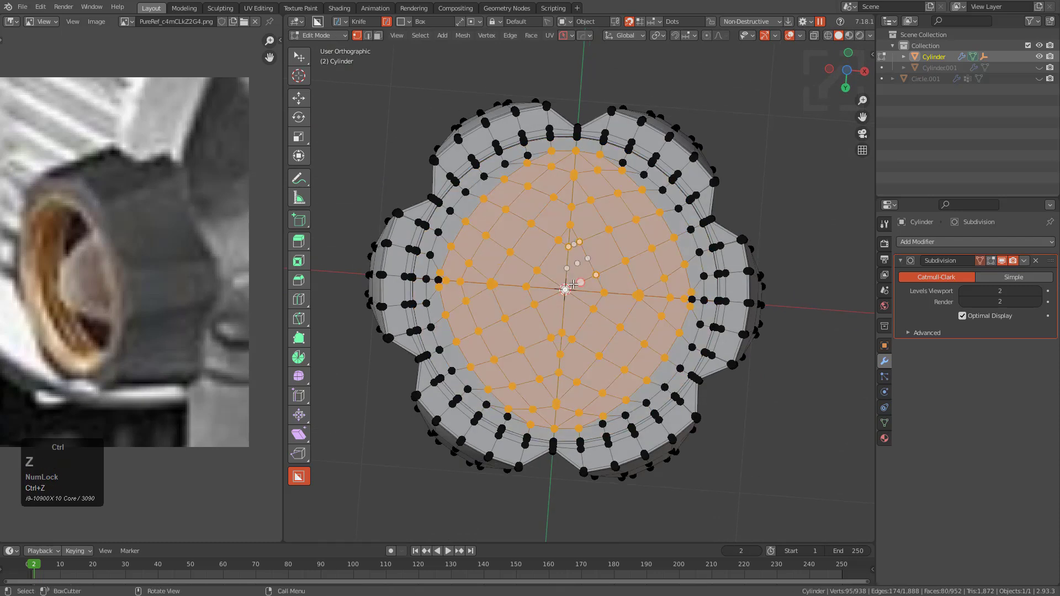
- Try deleting the underside cap's faces with a further grown selection, then undo back to the smaller selection
key("ctrl+KP_Add")
key("x")
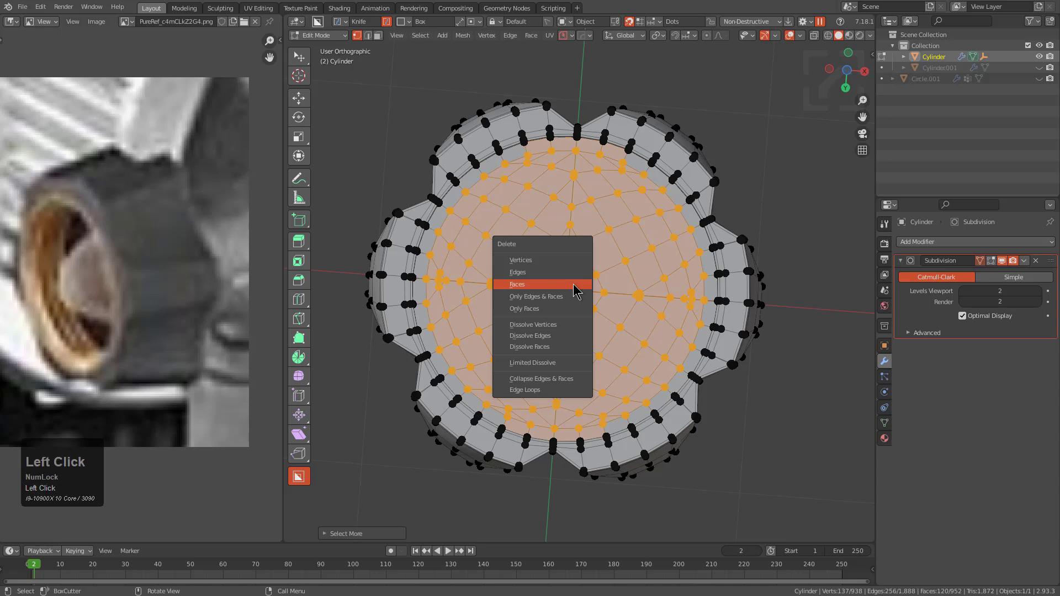
left_click(575, 285)
middle_click_drag(605, 281, 621, 236)
key("ctrl+z")
key("x")
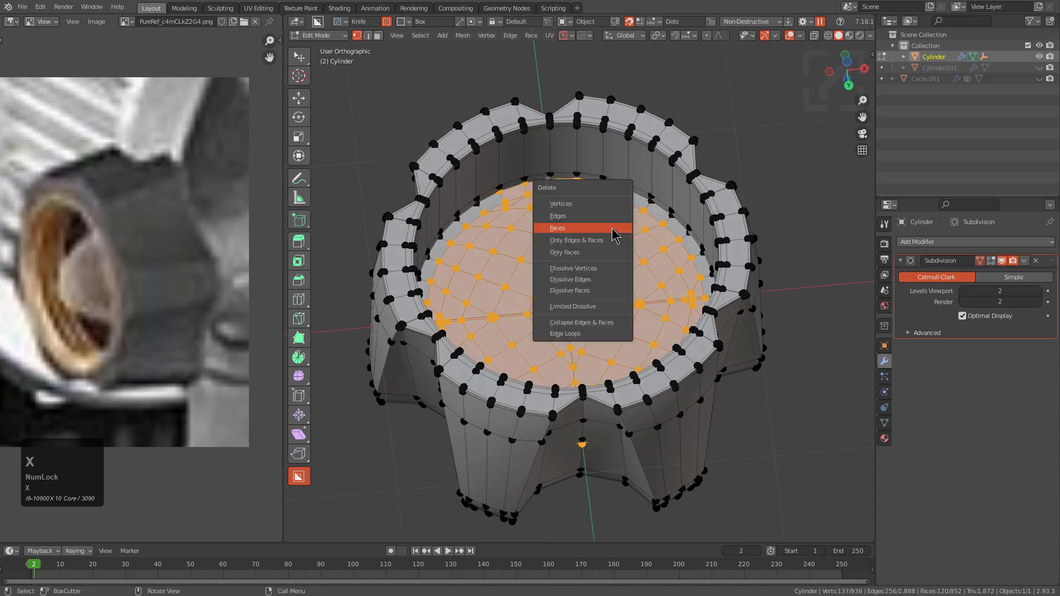
key("ctrl+z")
- Add the missing faces along the underside cap's outer ring to the selection and delete all the selected faces
scroll(611, 214, "up", 2)
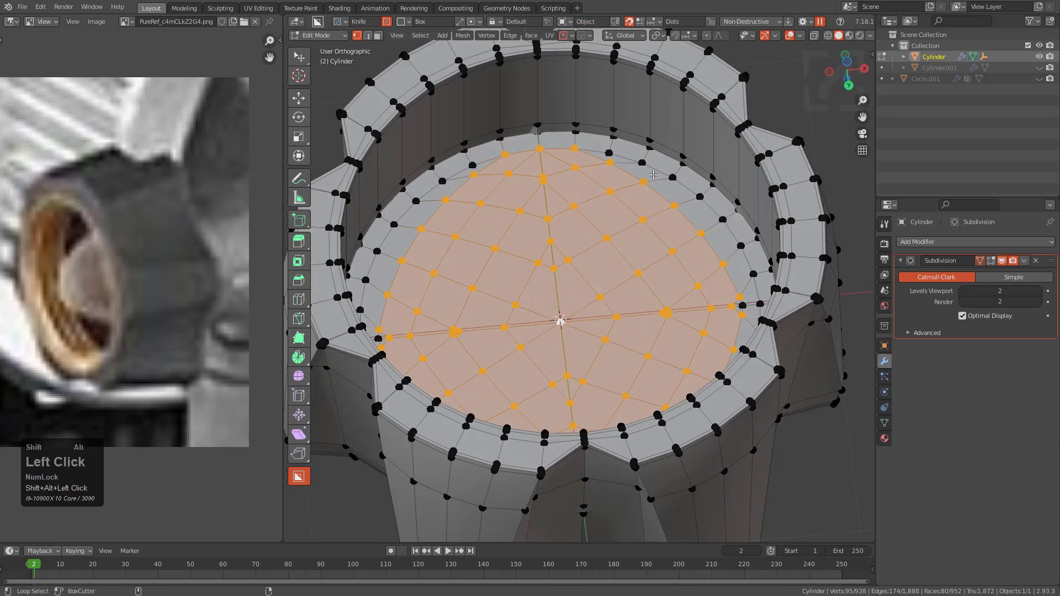
left_click(420, 191, "alt+shift")
middle_click_drag(421, 191, 415, 239)
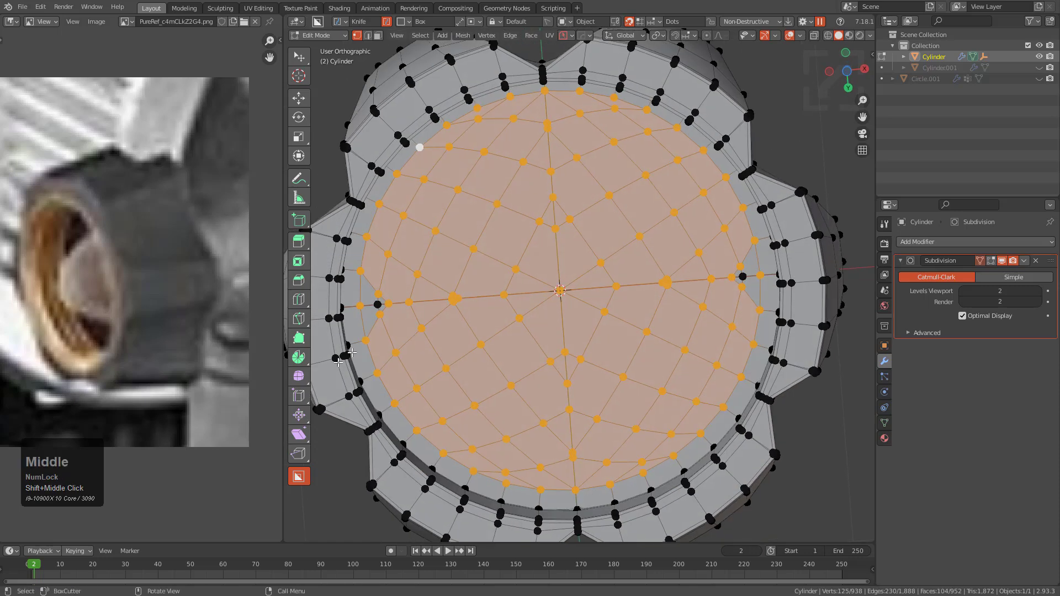
left_click(744, 277, "shift")
key("x")
left_click(724, 277)
middle_click_drag(724, 276, 681, 275)
- Close the opening in the hollow underside with a Grid Fill using span 8 and offset 5
key("ctrl+f")
left_click(726, 230)
key("F9")
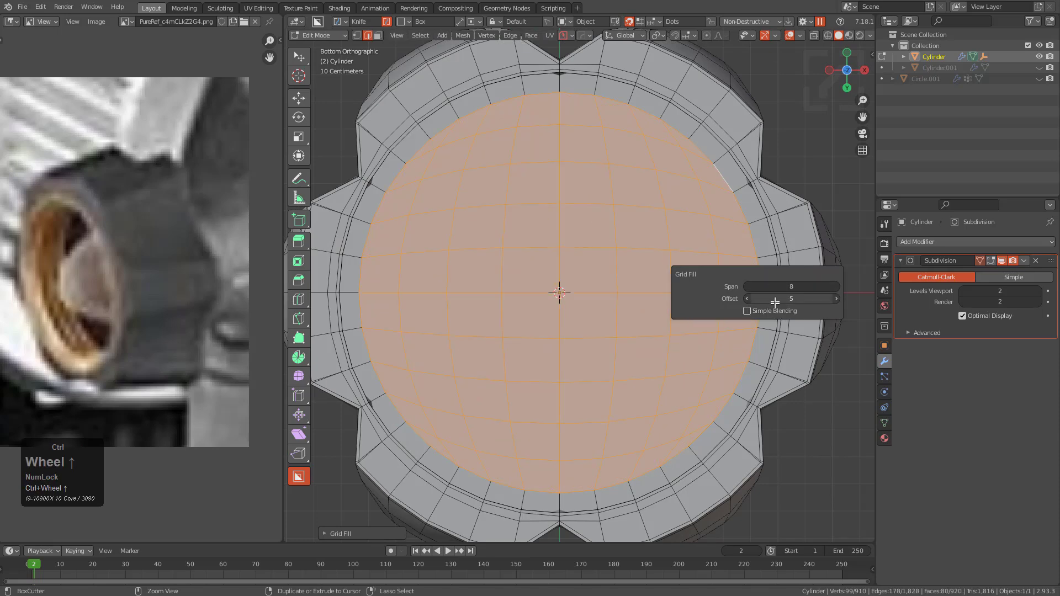
- Inspect the smoothed underside, side profile and lower rim of the knob from several angles in Object Mode
middle_click_drag(606, 277, 575, 220)
key("Tab")
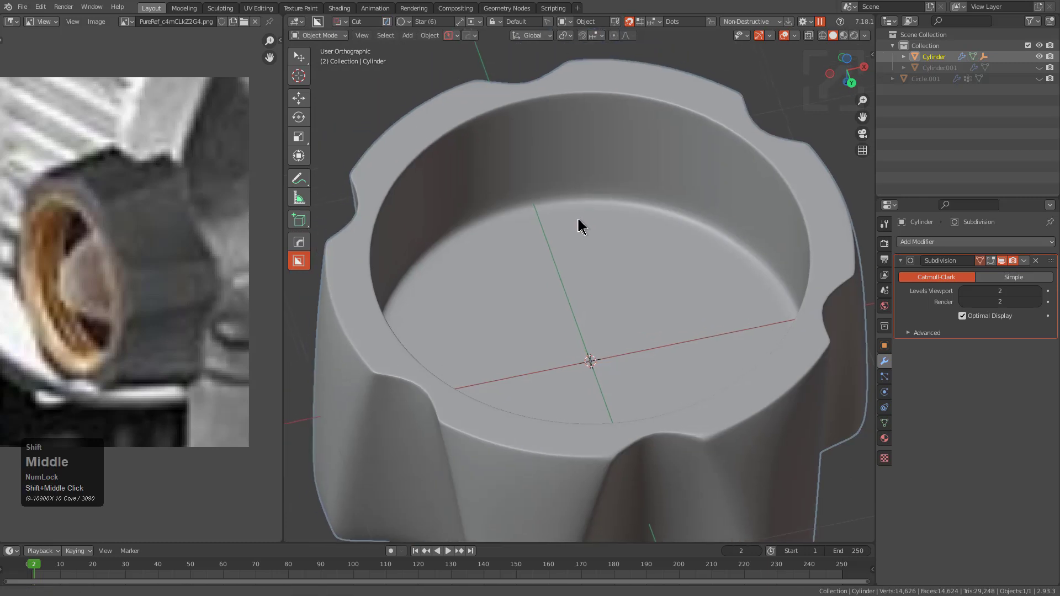
scroll(574, 219, "down", 3)
middle_click_drag(562, 257, 564, 302)
key("KP_1")
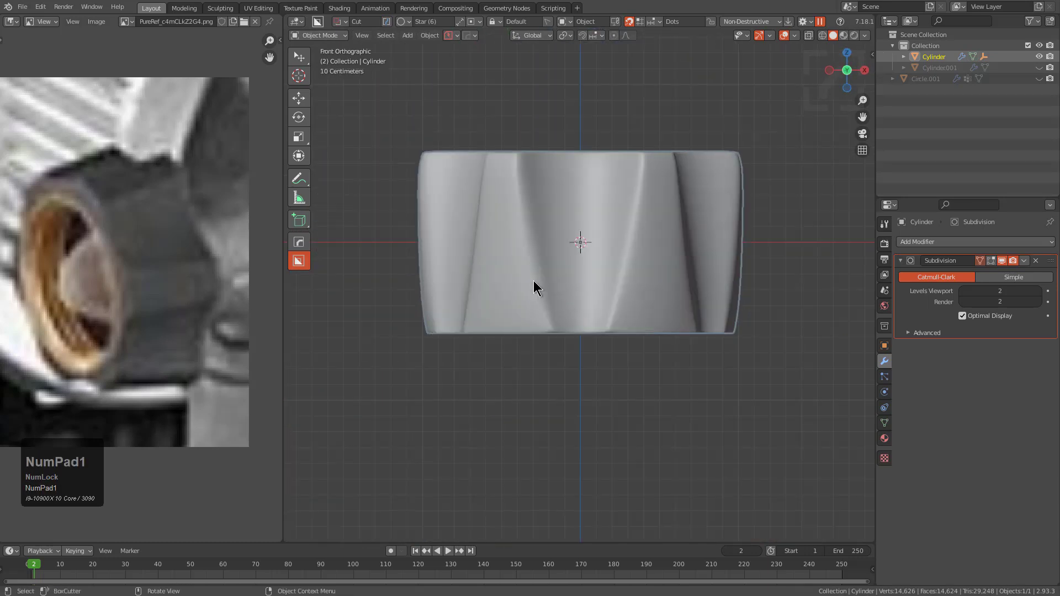
scroll(558, 333, "up", 2)
middle_click_drag(558, 339, 516, 310)
scroll(588, 305, "up", 4)
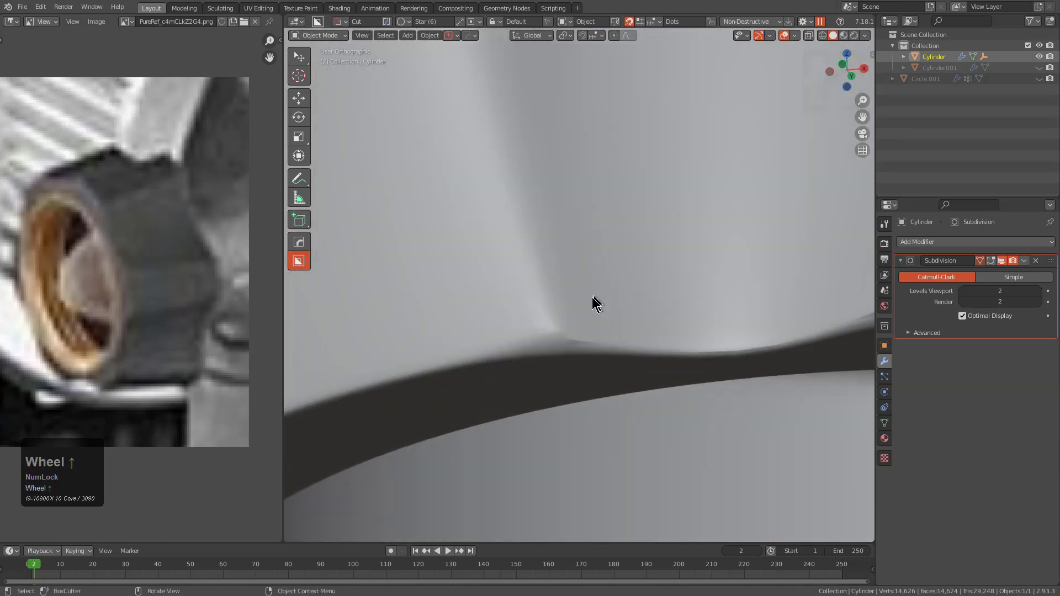
- Knife-cut new edges from the wall vertex beside the groove corner across the lower rim to the underside's inner ring
key("Tab")
middle_click_drag(594, 302, 618, 230)
scroll(594, 326, "down", 3)
scroll(584, 296, "up", 4)
key("1")
left_click(536, 210)
scroll(537, 208, "up", 2)
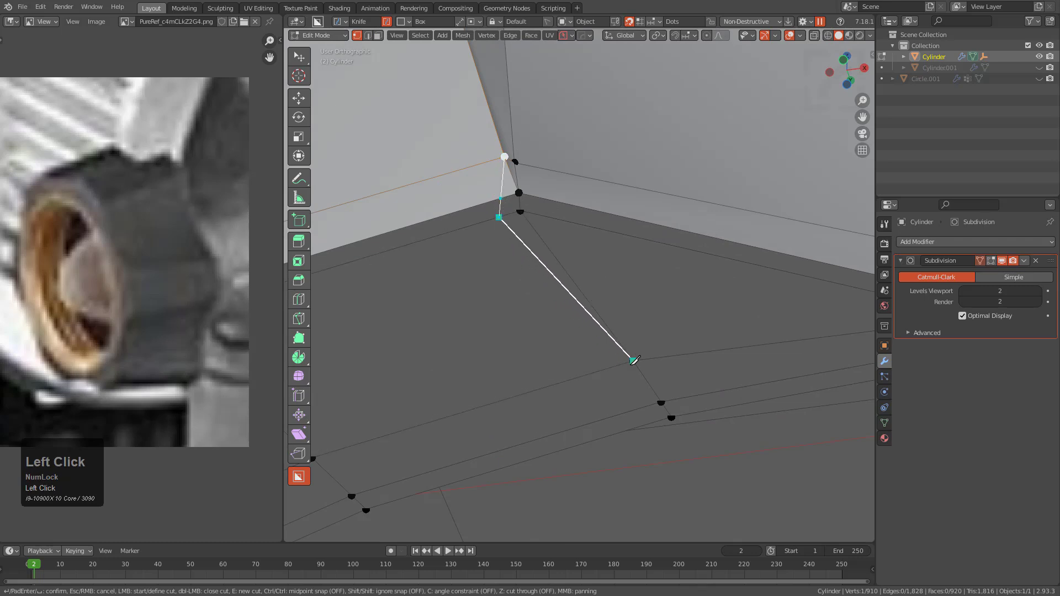
key("KP_Enter")
scroll(599, 334, "up", 2)
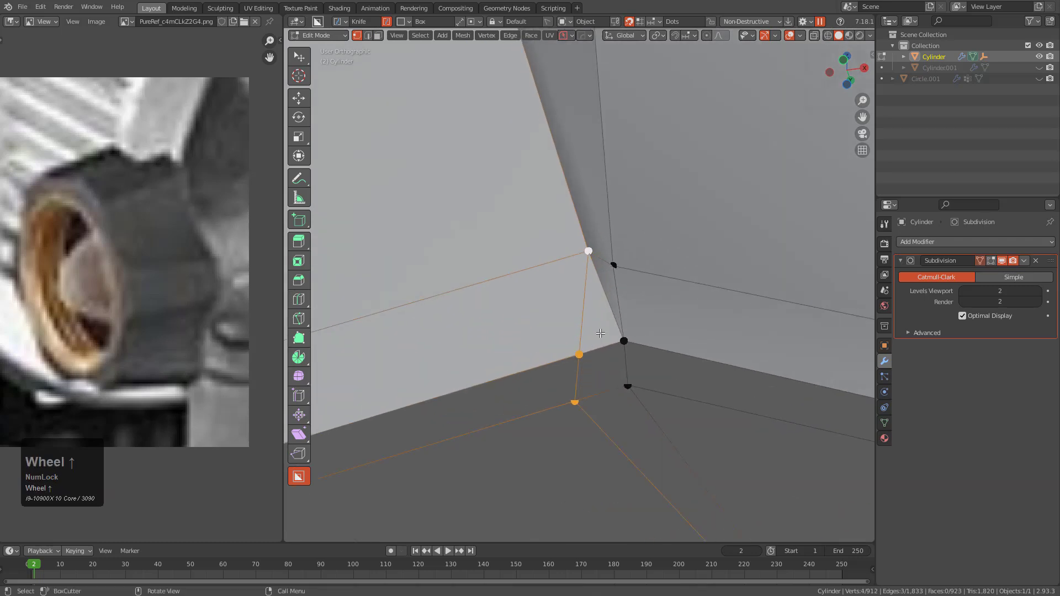
- Dissolve the extra edge at the cut corner and slide the new corner vertices closer to the groove corner
key("ctrl+x")
scroll(596, 303, "down", 4)
key("1")
left_click(578, 342)
key("g")
key("g")
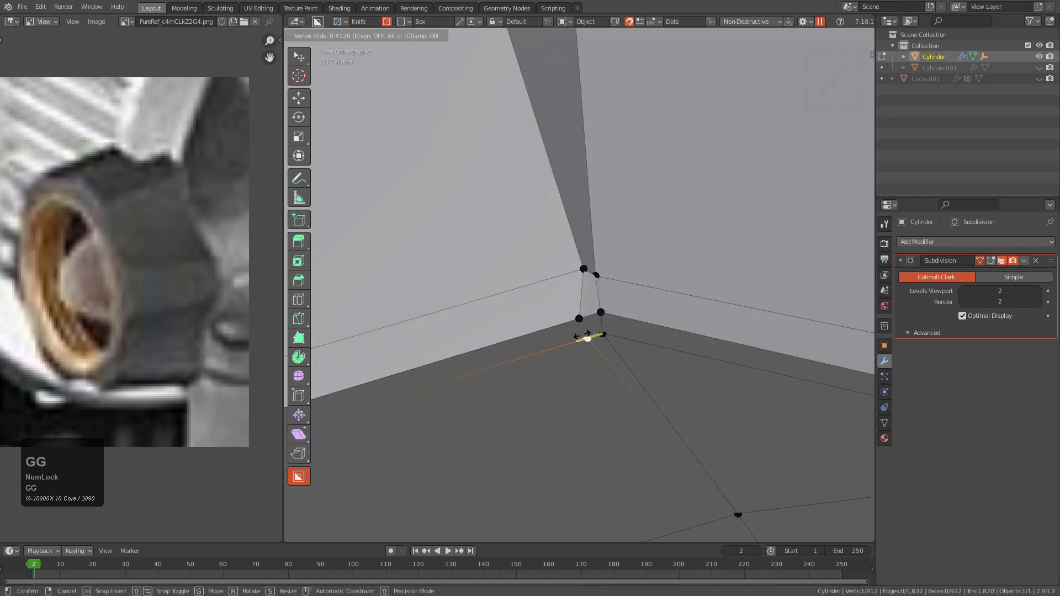
left_click(587, 338)
left_click(577, 312)
left_click(579, 270)
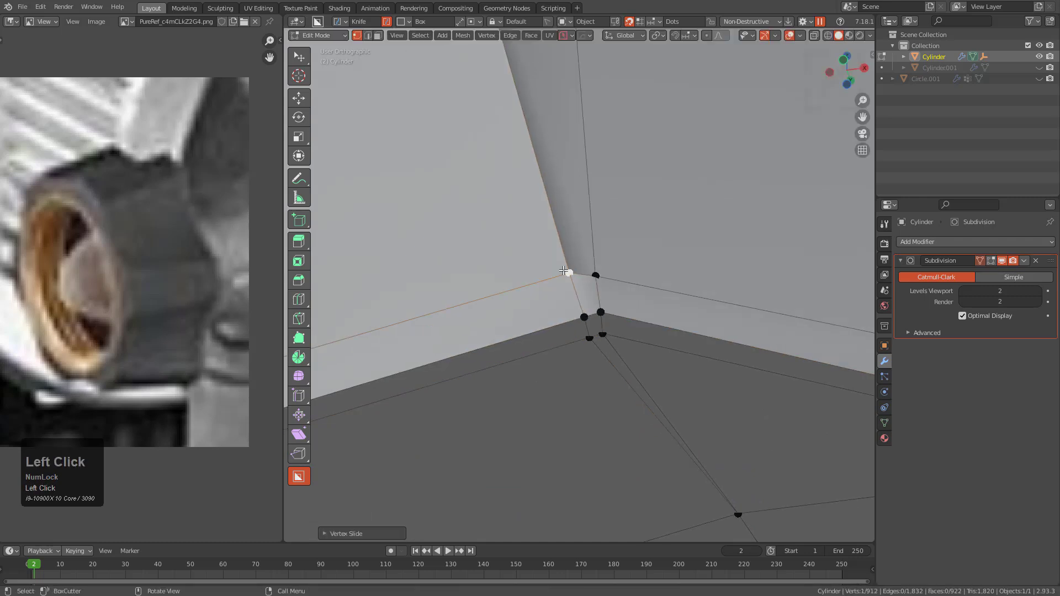
- Check the reworked corner's shading, and symmetrize the mesh to copy it to the matching groove corners
key("Tab")
scroll(556, 281, "down", 2)
mouse_move(556, 282)
middle_mouse_down()
mouse_move(670, 294)
mouse_move(646, 324)
mouse_move(539, 292)
middle_mouse_up()
key("Tab")
scroll(611, 300, "up", 4)
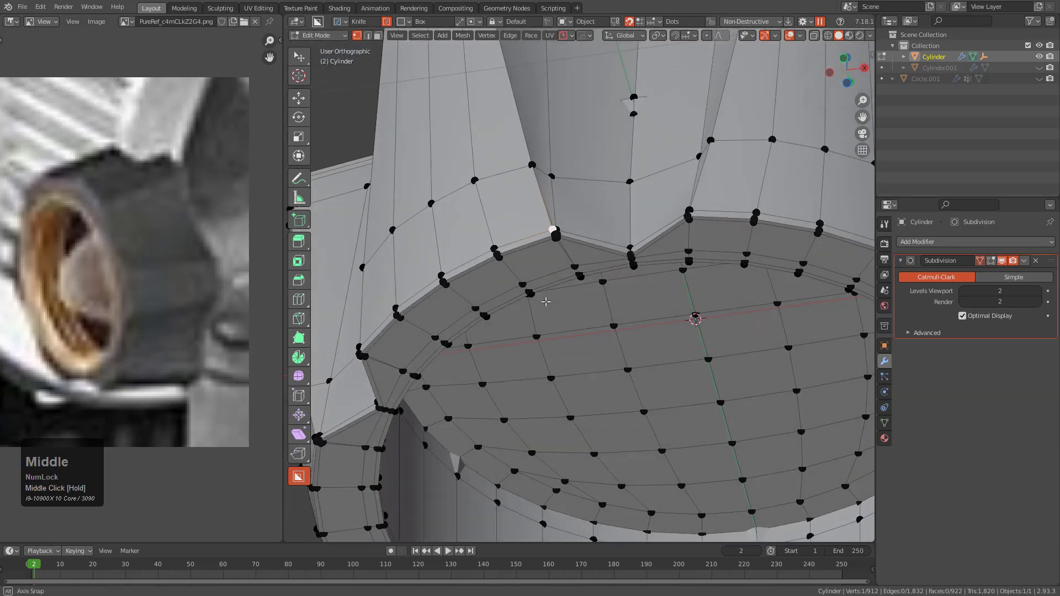
scroll(538, 293, "down", 2)
middle_click_drag(598, 260, 528, 401)
scroll(593, 250, "up", 3)
scroll(594, 250, "down", 2)
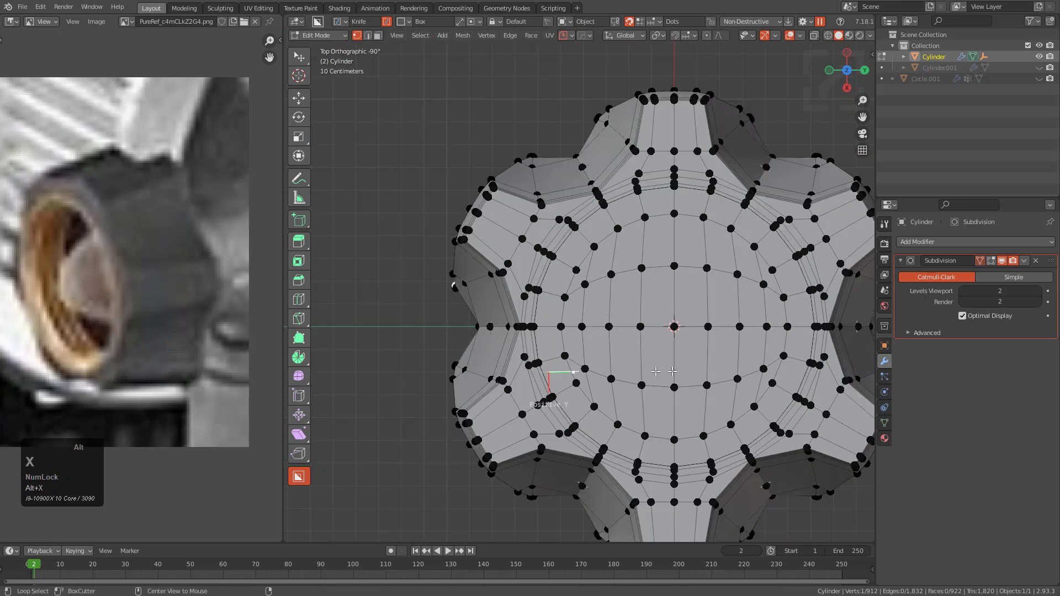
scroll(577, 296, "down", 2, "shift")
middle_click_drag(589, 353, 608, 289)
key("Tab")
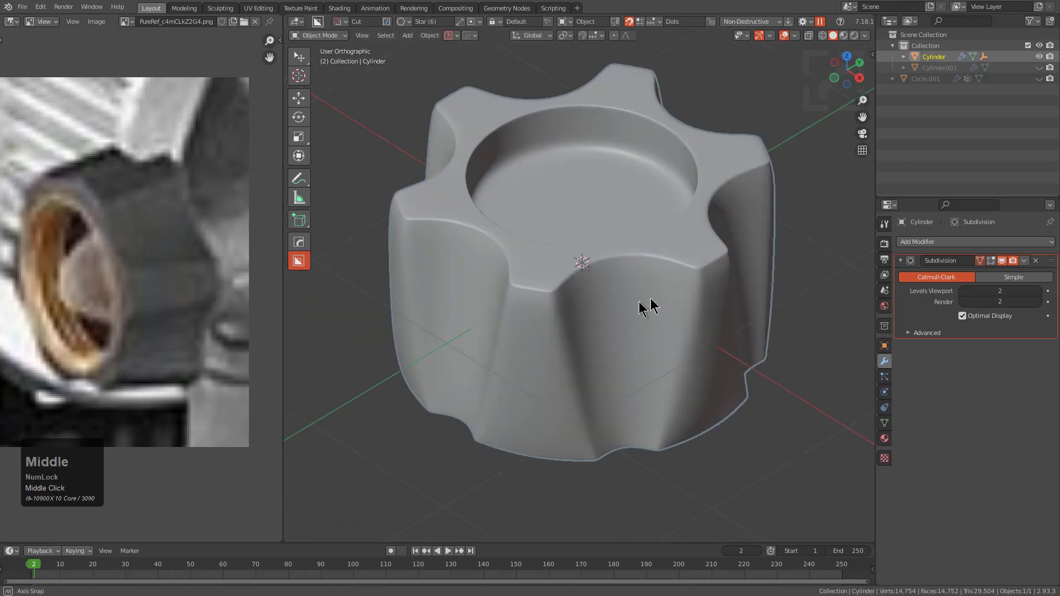
- Examine the mirrored lower rim corners and the fluted sides, comparing the knob's shape with the reference image
scroll(632, 312, "up", 2)
key("Tab")
middle_click_drag(497, 237, 684, 163)
scroll(764, 137, "up", 4)
scroll(664, 271, "up", 2)
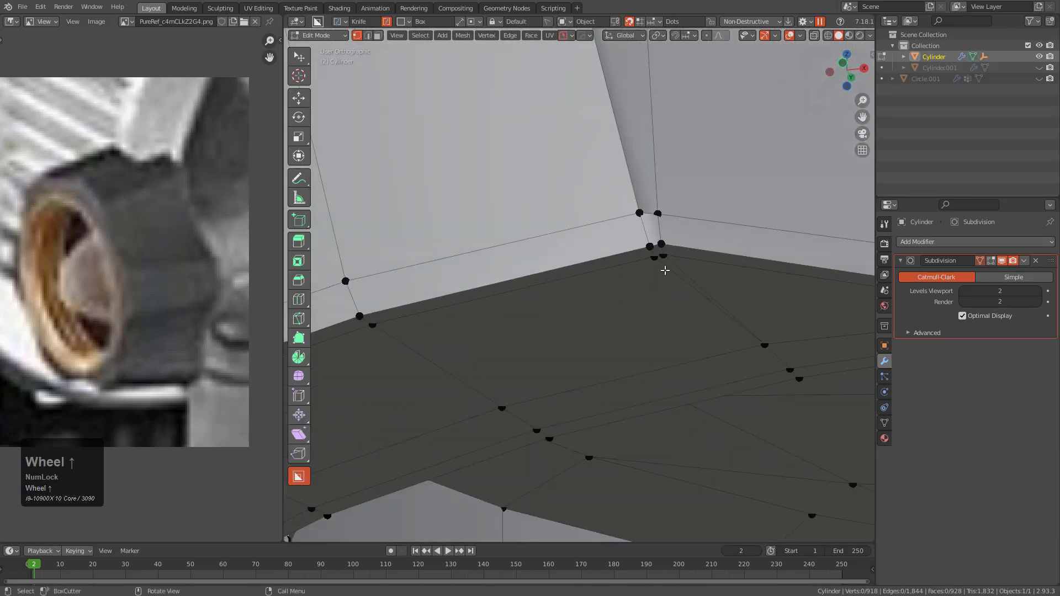
key("Tab")
scroll(698, 248, "down", 6)
middle_click_drag(697, 249, 628, 325)
scroll(624, 234, "down", 1)
middle_click_drag(627, 289, 587, 311)
scroll(588, 311, "up", 2)
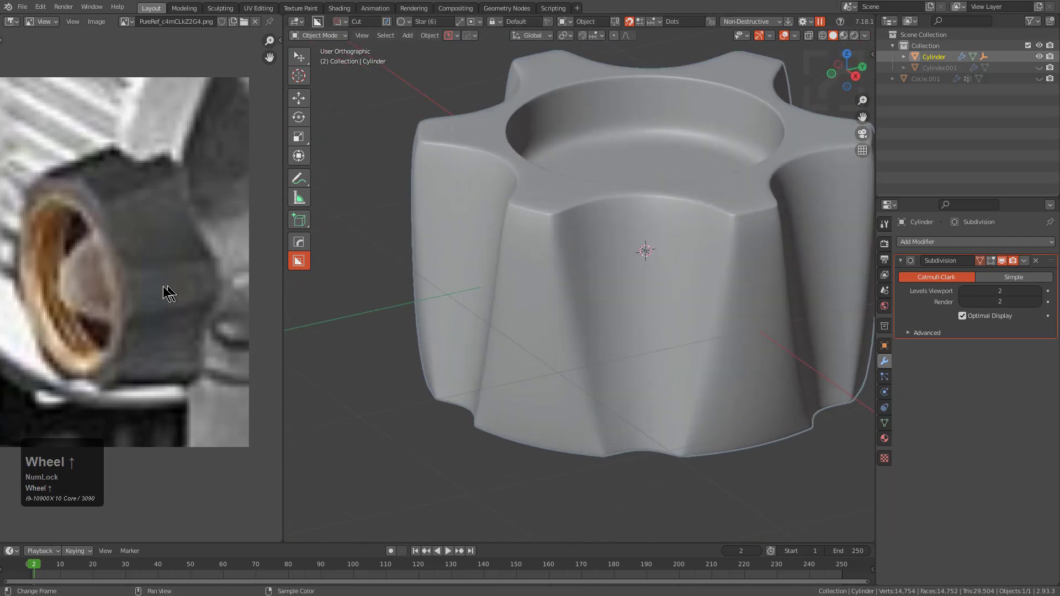
middle_click_drag(148, 183, 138, 190)
scroll(571, 234, "up", 1)
- Select the vertical edge loop running alongside the groove edge down to the underside
key("Tab")
middle_click_drag(571, 233, 514, 182)
scroll(540, 253, "up", 2)
scroll(564, 224, "up", 1)
key("2")
left_click(563, 224, "alt")
- Try sliding the whole selected loop along the groove edge, check the shading, and undo the slide
scroll(561, 235, "down", 3)
scroll(533, 272, "up", 1)
key("g")
key("g")
left_click(499, 285)
key("Tab")
mouse_move(552, 229)
middle_mouse_down()
mouse_move(544, 213)
mouse_move(544, 229)
middle_mouse_up()
key("Tab")
scroll(571, 236, "up", 5)
key("ctrl+z")
key("ctrl+z")
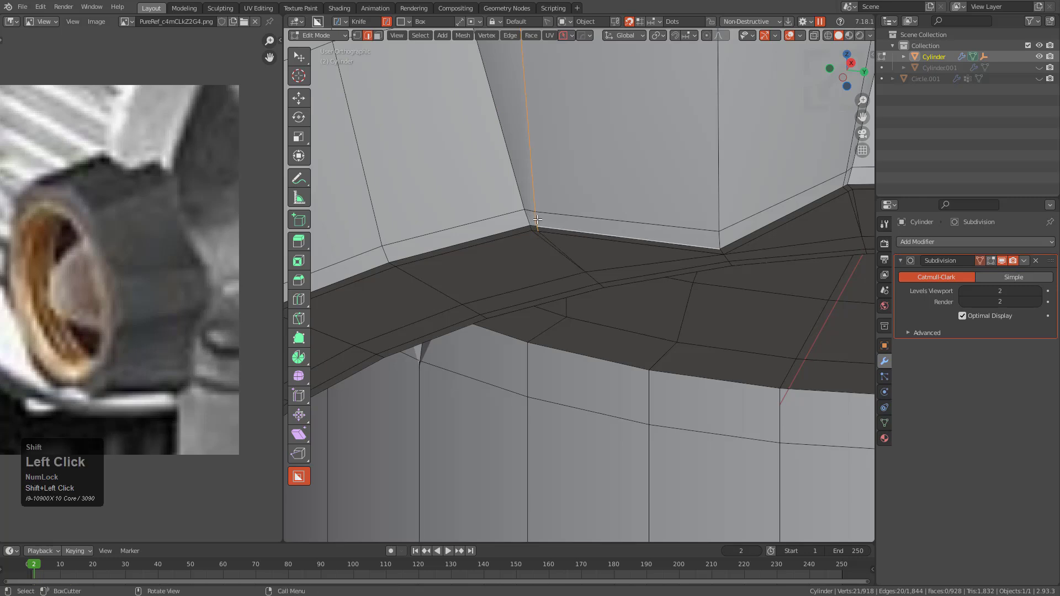
- Deselect the loop's edges around the rim corners and slide the remaining wall edges closer to the groove edge
scroll(544, 229, "up", 3)
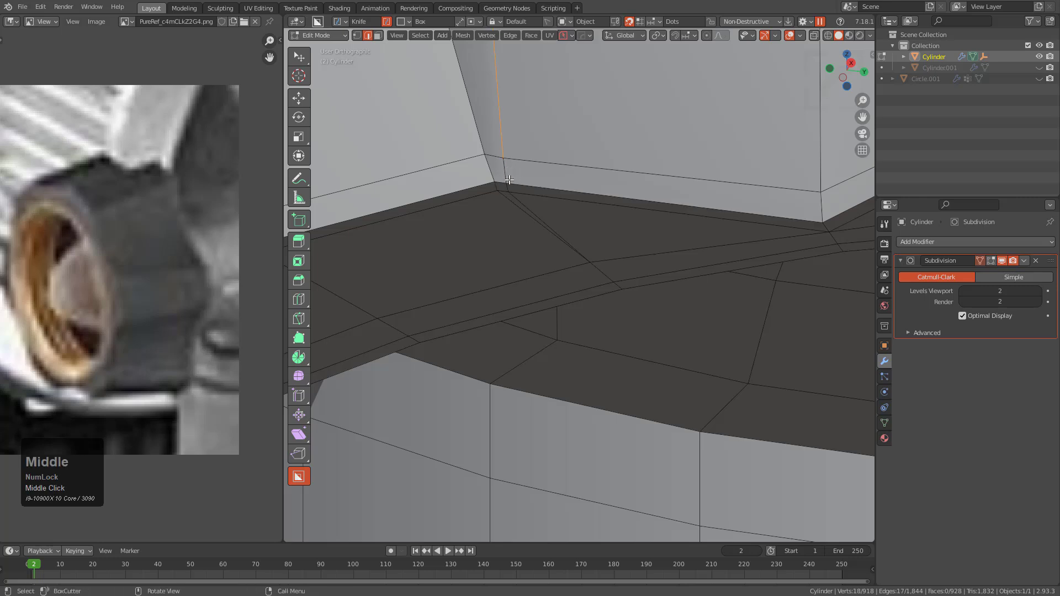
key("Escape")
scroll(762, 182, "down", 3)
middle_click_drag(762, 182, 710, 291)
scroll(579, 277, "up", 3)
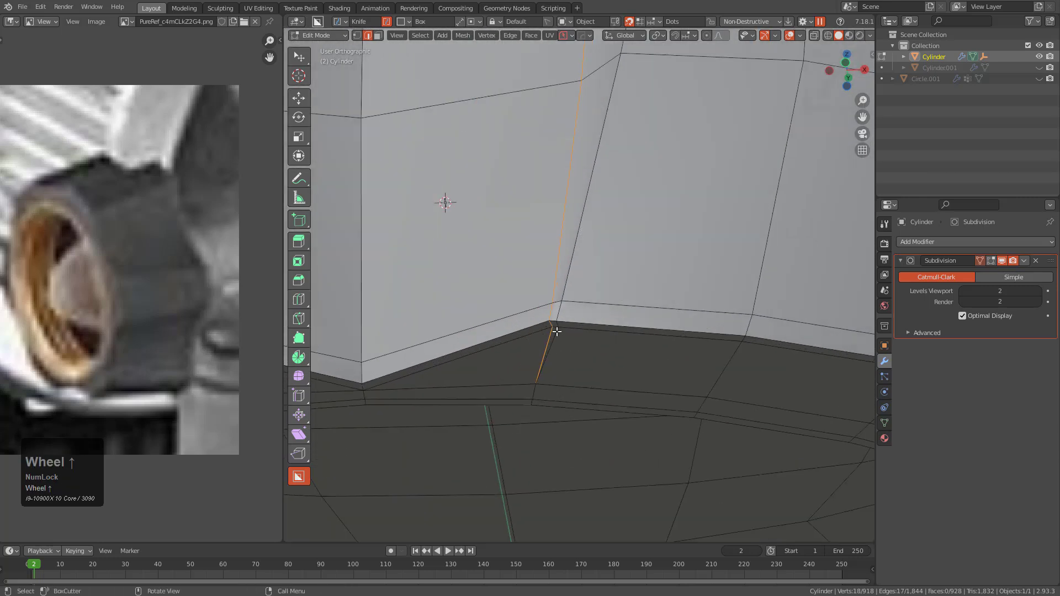
middle_click_drag(540, 359, 563, 302)
key("g")
key("g")
left_click(610, 296)
scroll(610, 297, "up", 3)
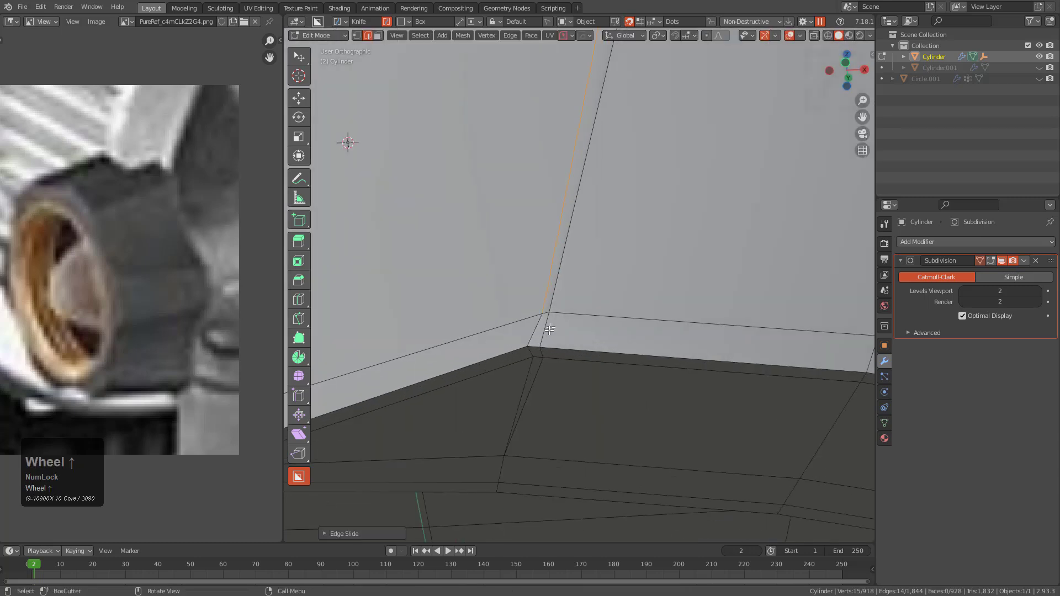
- Inspect the smoothed flutes and rim corners in perspective and from the side after the edge slide
scroll(348, 142, "down", 5)
key("Tab")
middle_click_drag(646, 234, 538, 310)
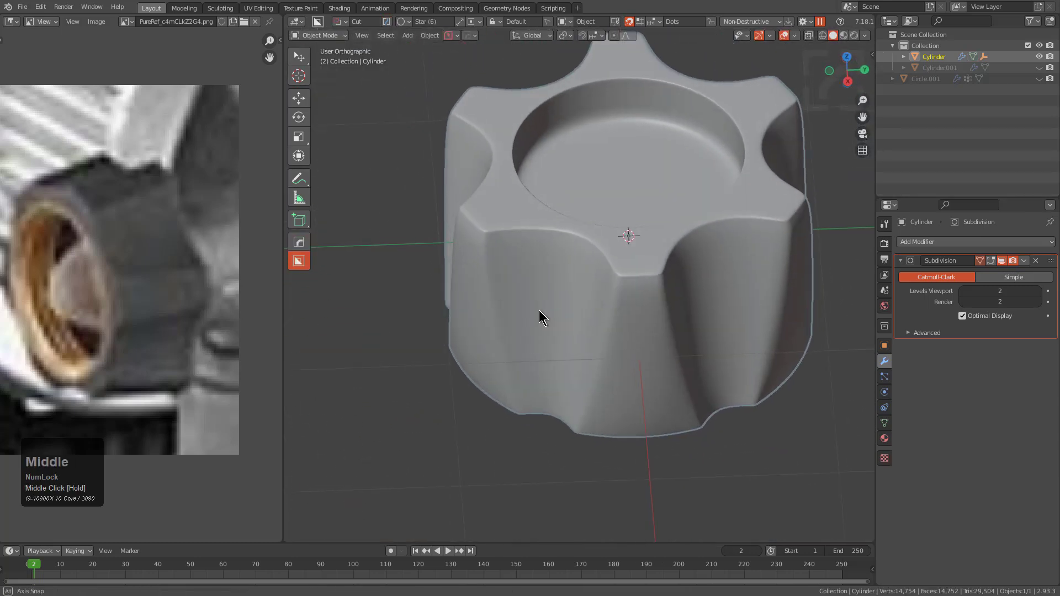
key("Tab")
scroll(519, 282, "up", 5)
key("Tab")
scroll(500, 258, "down", 6)
middle_click_drag(525, 265, 558, 244, "alt")
scroll(558, 243, "up", 2)
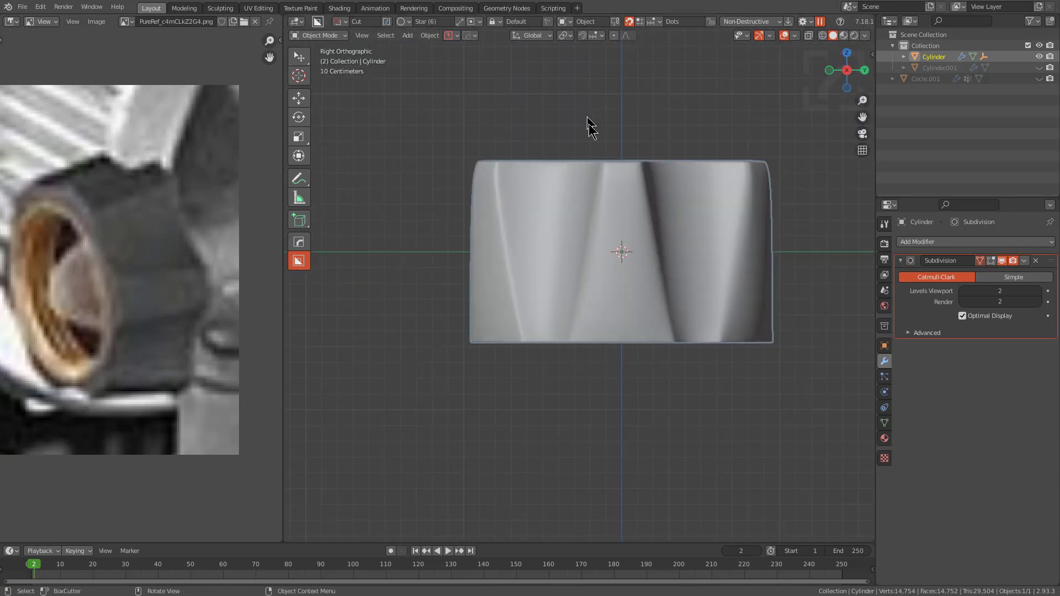
- Examine the knob's recess and grip lobes, comparing the control mesh with the subdivided surface
middle_click_drag(628, 184, 635, 239)
key("Tab")
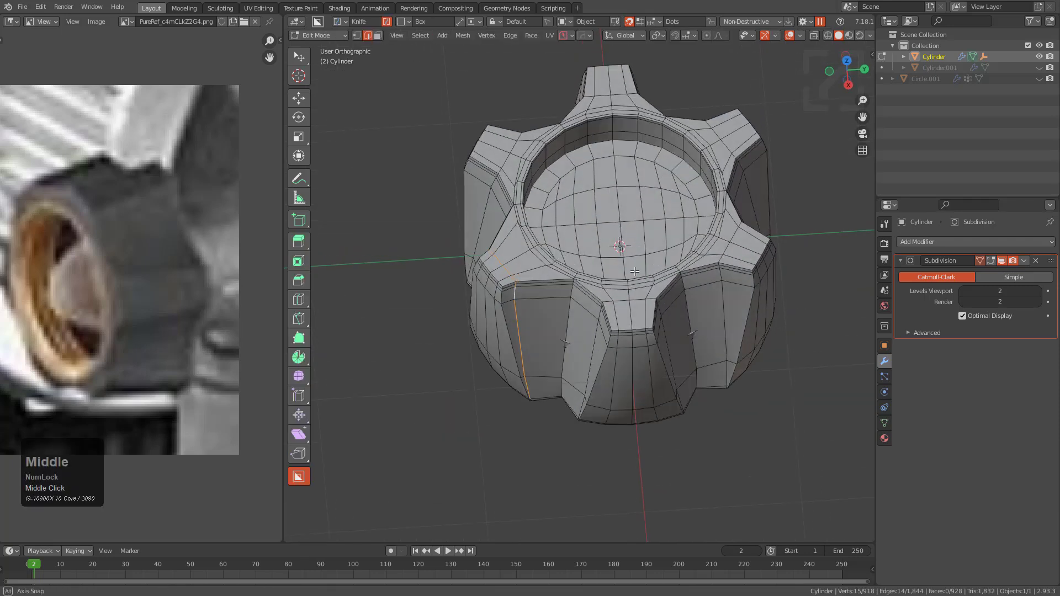
scroll(539, 218, "up", 2)
middle_click_drag(538, 218, 535, 222)
scroll(534, 222, "up", 2)
key("ctrl+z")
key("Tab")
key("Tab")
key("Tab")
left_click(528, 238, "alt")
key("Tab")
middle_click_drag(528, 238, 468, 220)
- Select all vertices of the knob's upper half, including hidden ones, and scale them up to flare the body outwards
key("Tab")
key("alt+z")
key("1")
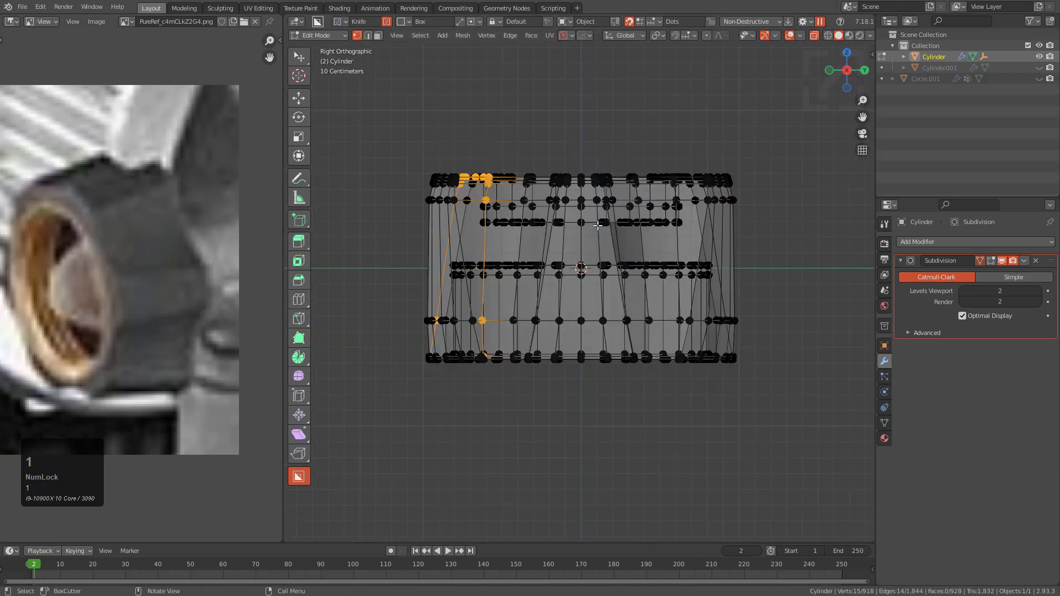
left_click_drag(390, 111, 762, 234)
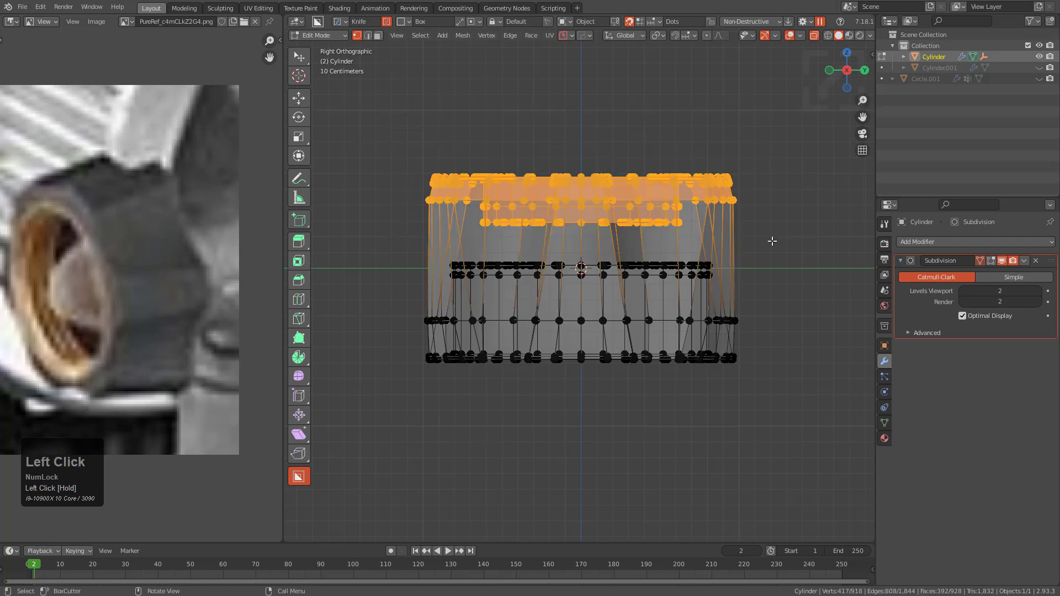
key("s")
left_click(803, 247)
key("alt+z")
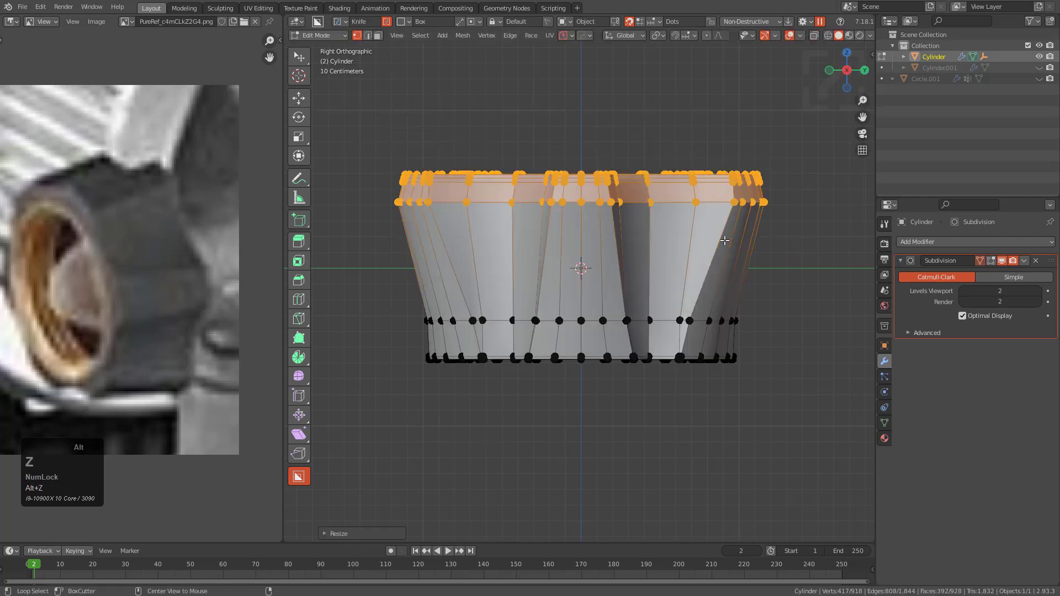
- Slide the knob's lower horizontal edge loop up to just below the middle of the side wall
key("2")
left_click(592, 320, "alt")
key("g")
key("g")
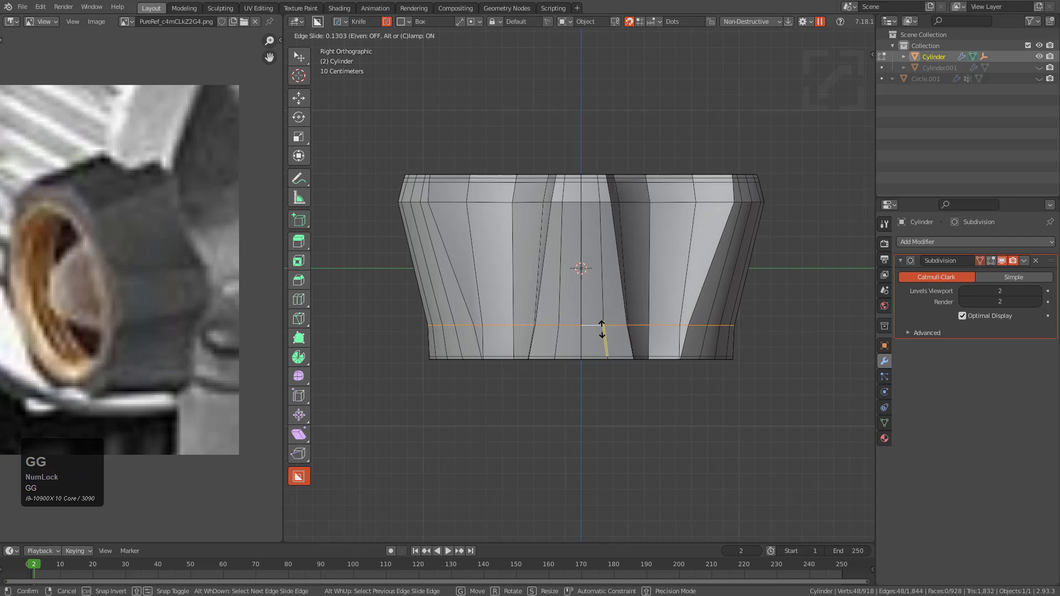
left_click(604, 376)
key("g")
key("g")
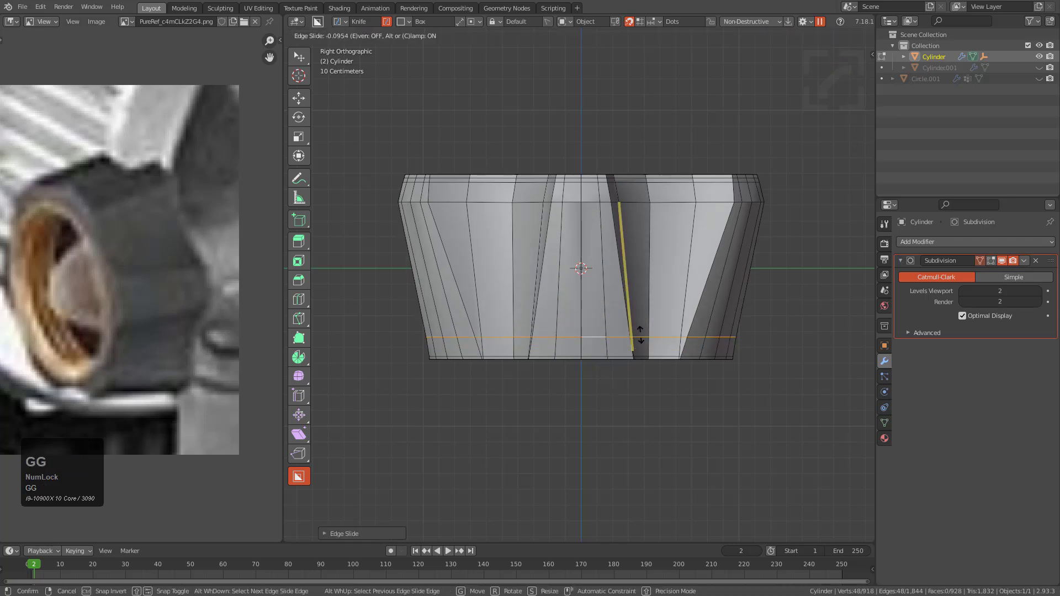
left_click(643, 316)
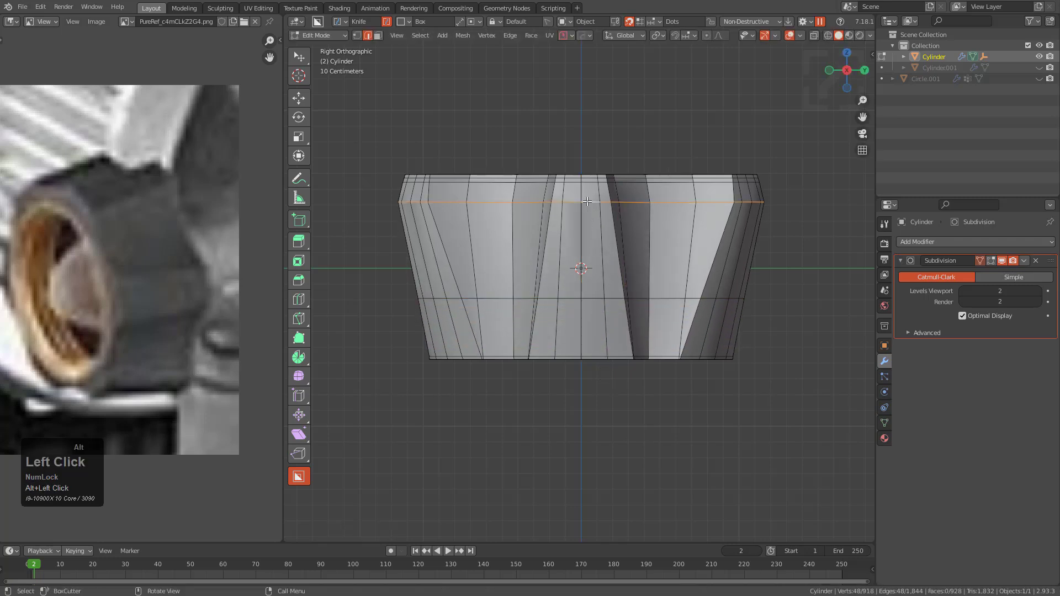
- Slide the upper horizontal edge loop slightly down the knob's side and preview the subdivided shape
key("g")
key("g")
left_click(597, 214)
key("Tab")
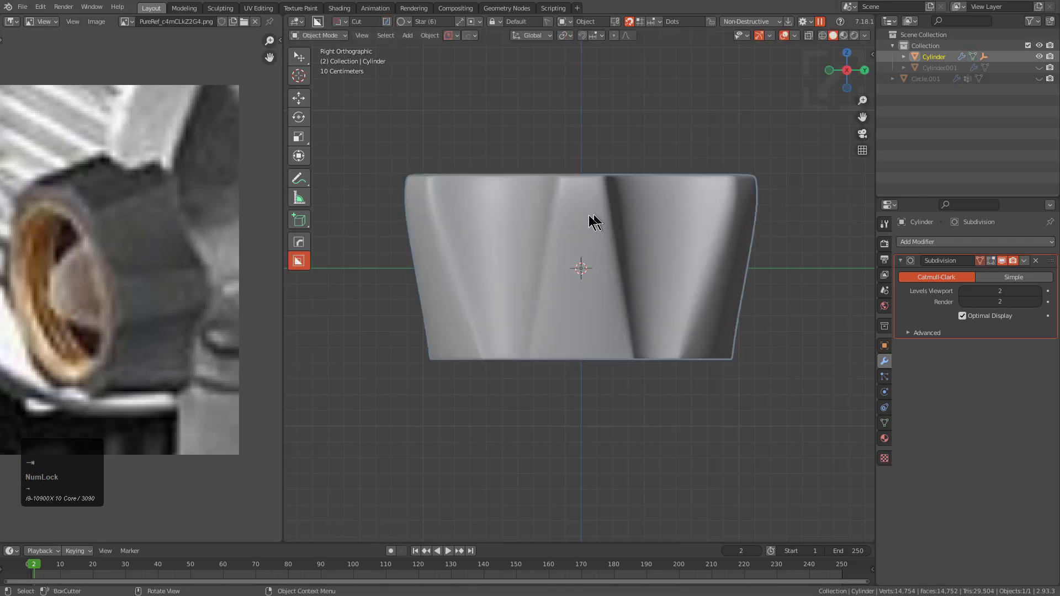
- Scale the lower horizontal edge loop up by about 1.07 to bulge the knob's side
key("Tab")
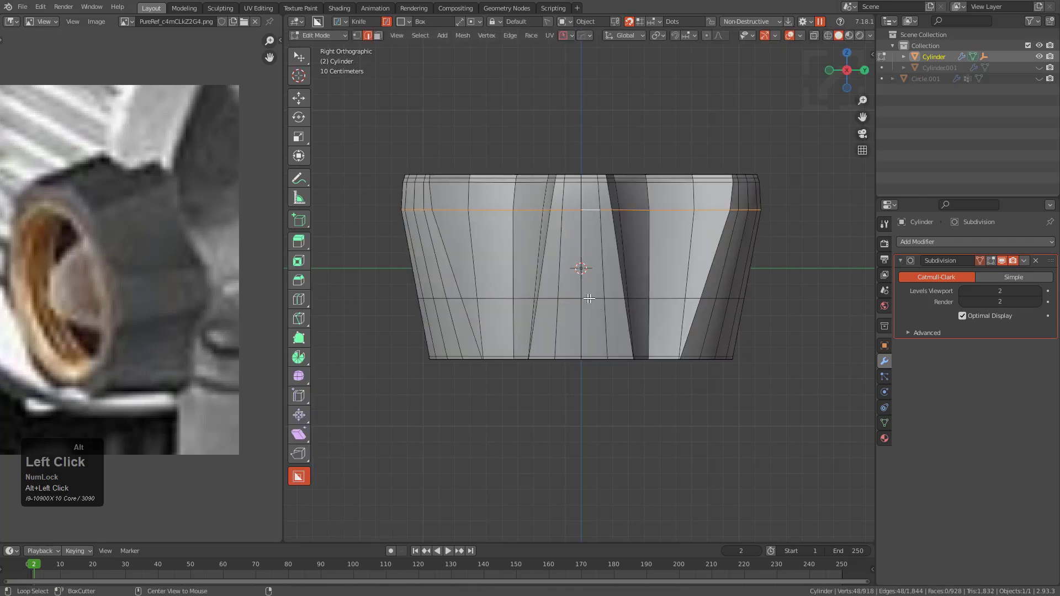
left_click(588, 298, "alt")
key("s")
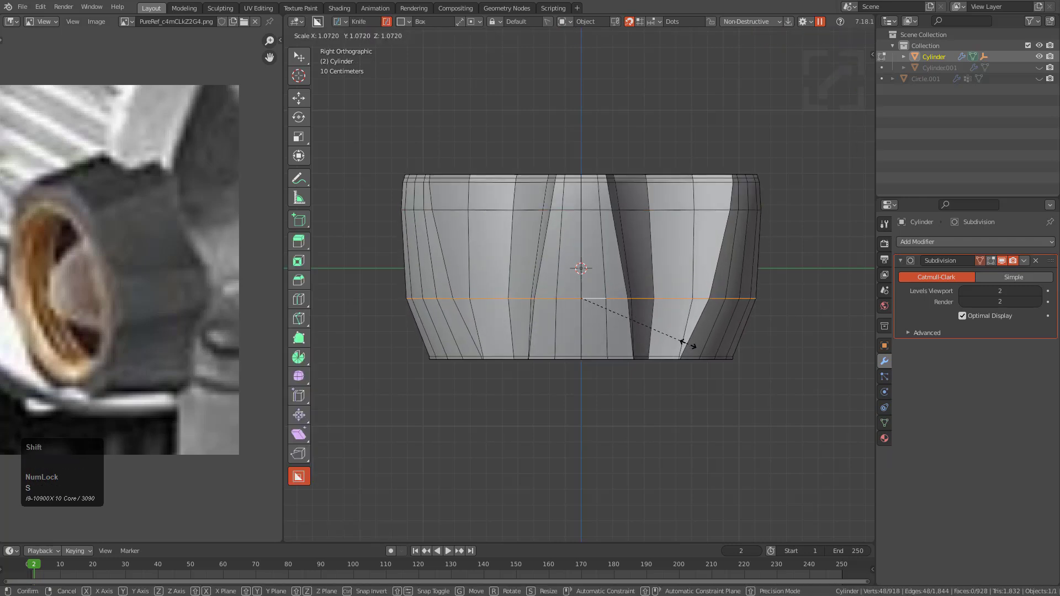
left_click(688, 343)
key("Tab")
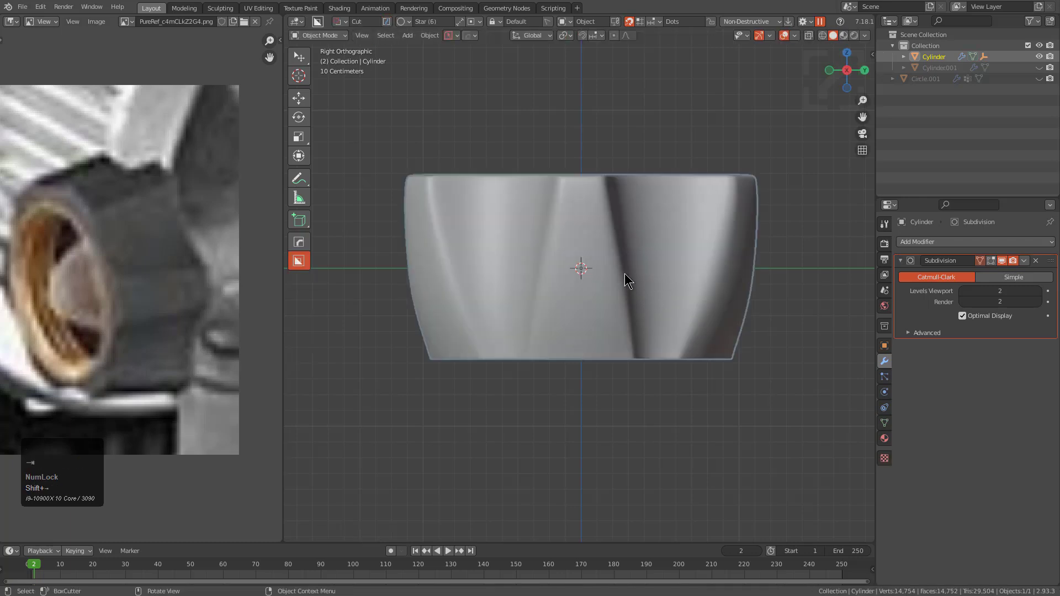
- Fine-tune the upper and lower horizontal edge loops by sliding them along the knob's side, and check the profile
key("Tab")
left_click(657, 209, "alt")
key("g")
key("g")
left_click(665, 287)
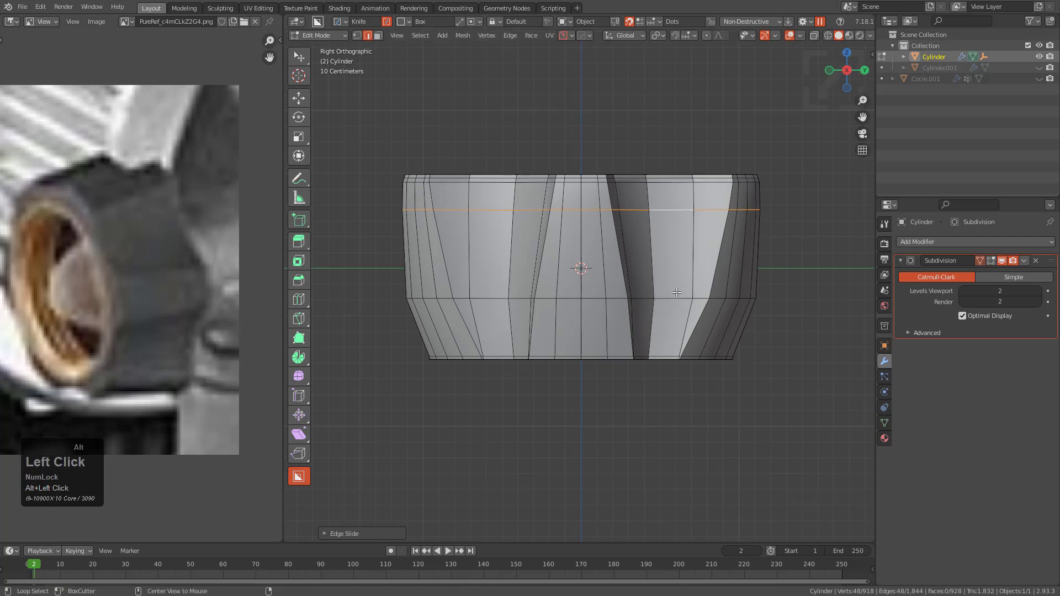
left_click(677, 296, "alt")
key("g")
key("g")
left_click(672, 302)
key("Tab")
- Select the three face loops of the cylindrical wall under the knob and separate them into a new object
middle_click_drag(653, 236, 649, 284)
scroll(599, 161, "up", 3)
scroll(657, 196, "down", 1)
key("Tab")
scroll(574, 402, "up", 3)
key("3")
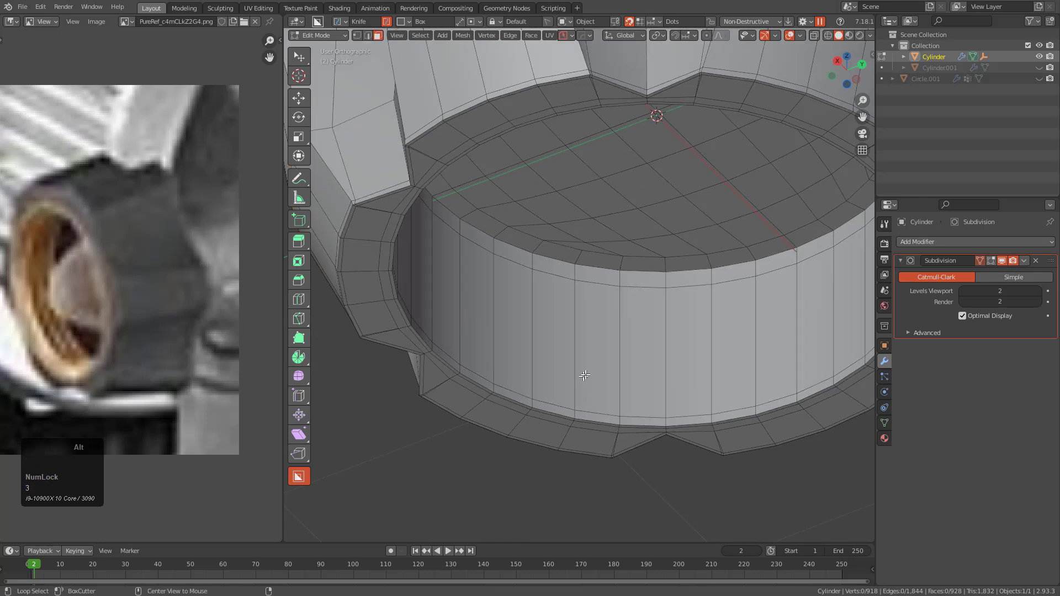
left_click(614, 360, "alt+shift")
left_click(621, 420, "alt+shift")
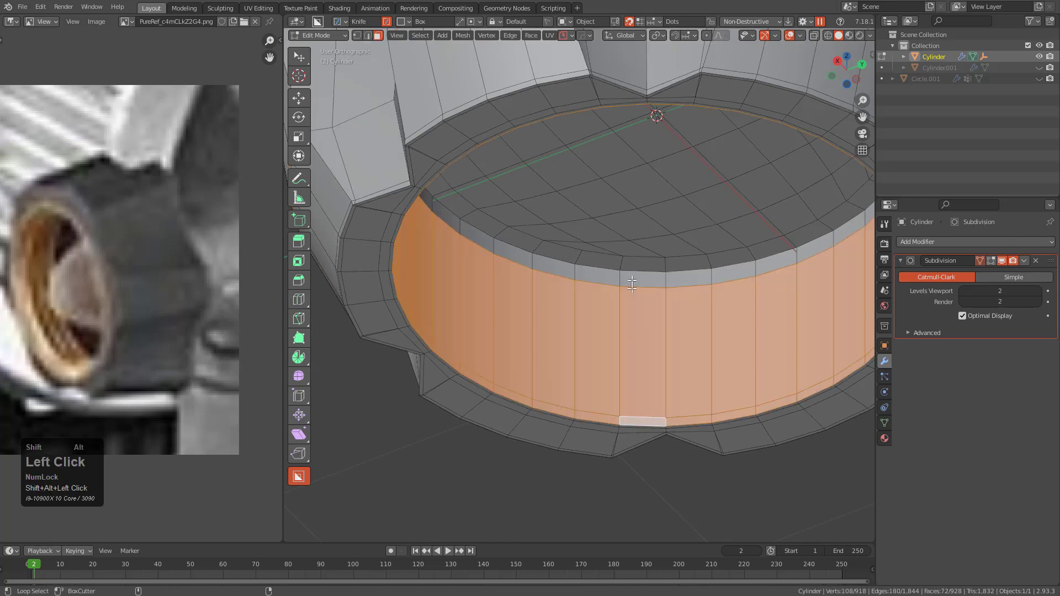
left_click(622, 279, "alt+shift")
key("p")
left_click(622, 280)
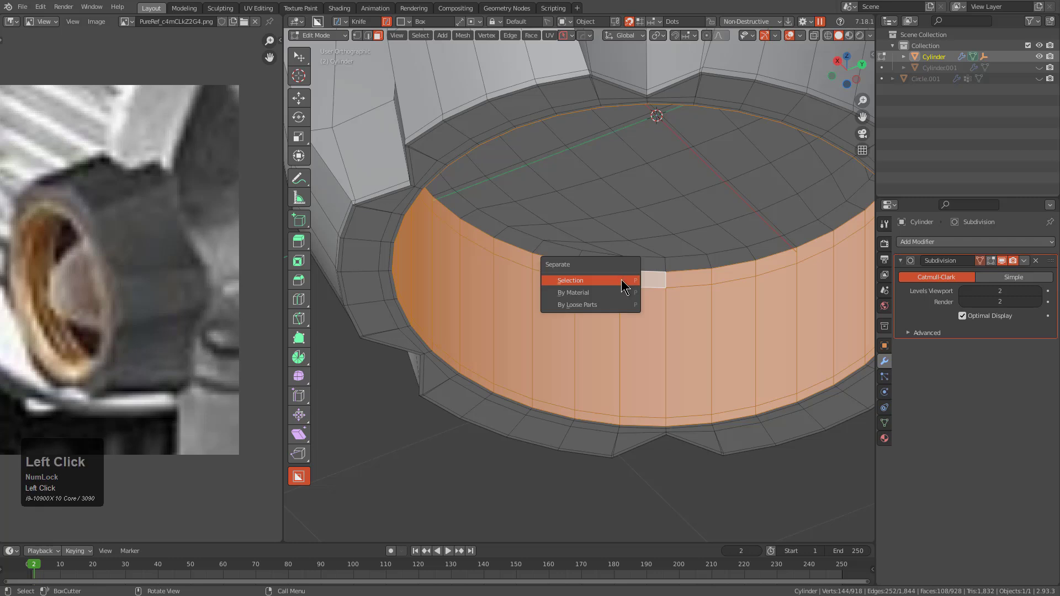
- Remove the Subdivision modifier from the separated ring and dissolve its two extra supporting edge loops
key("Tab")
key("alt+a")
left_click(625, 344)
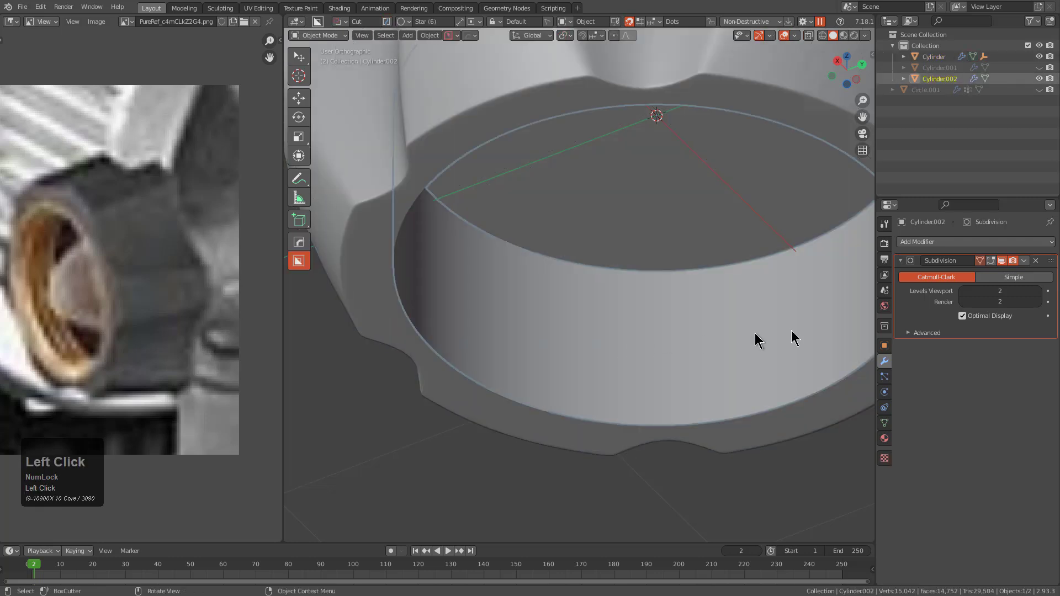
left_click(1036, 261)
key("Tab")
key("ctrl+x")
left_click(602, 277, "alt")
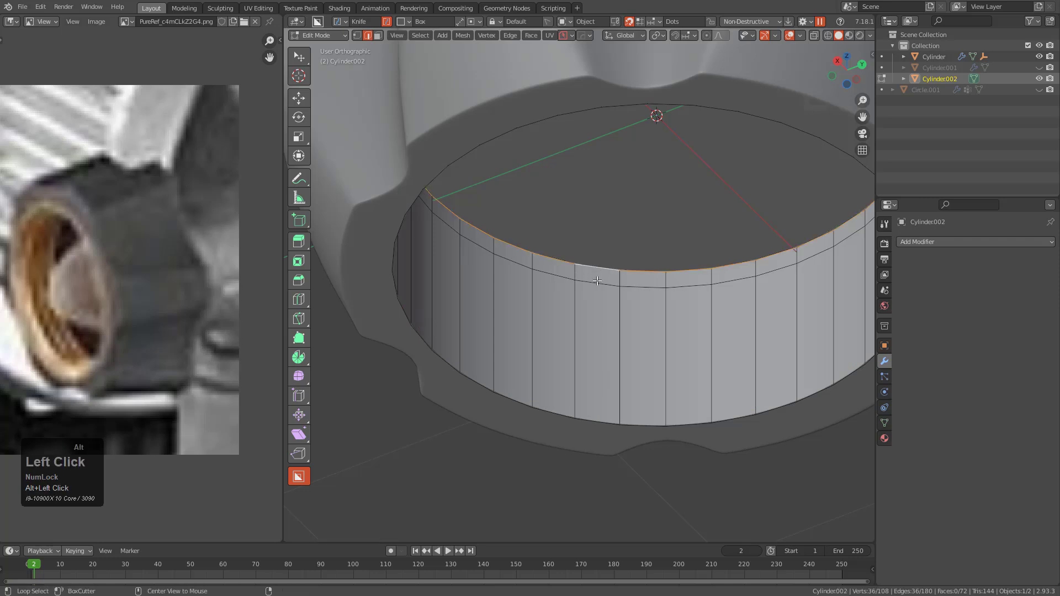
key("ctrl+x")
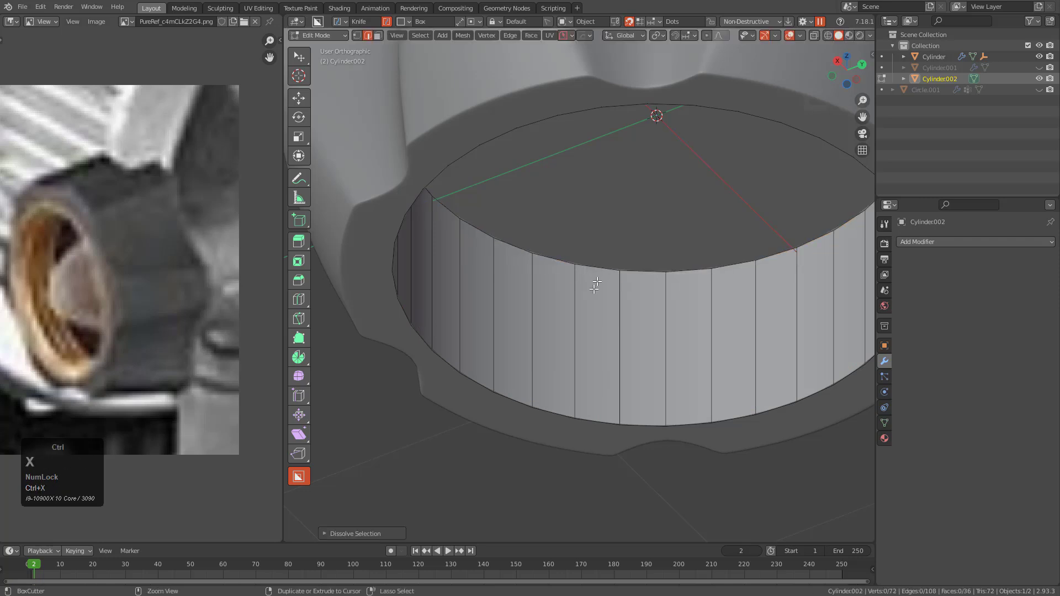
- Add one centred horizontal loop cut around the separated ring
middle_click_drag(606, 350, 603, 296, "shift")
key("ctrl+r")
left_click(647, 315)
right_click(648, 315)
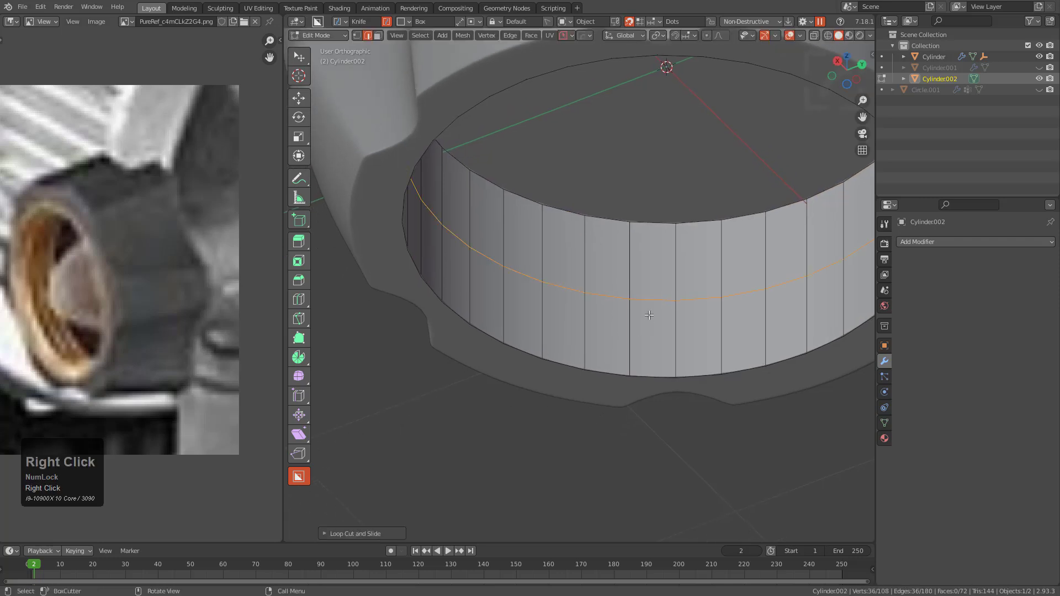
- Separate the ring's outer face loop, nearest the knob's open rim, into its own object and select it
key("3")
left_click(629, 329, "alt")
key("p")
left_click(628, 329)
key("Tab")
left_click(613, 350)
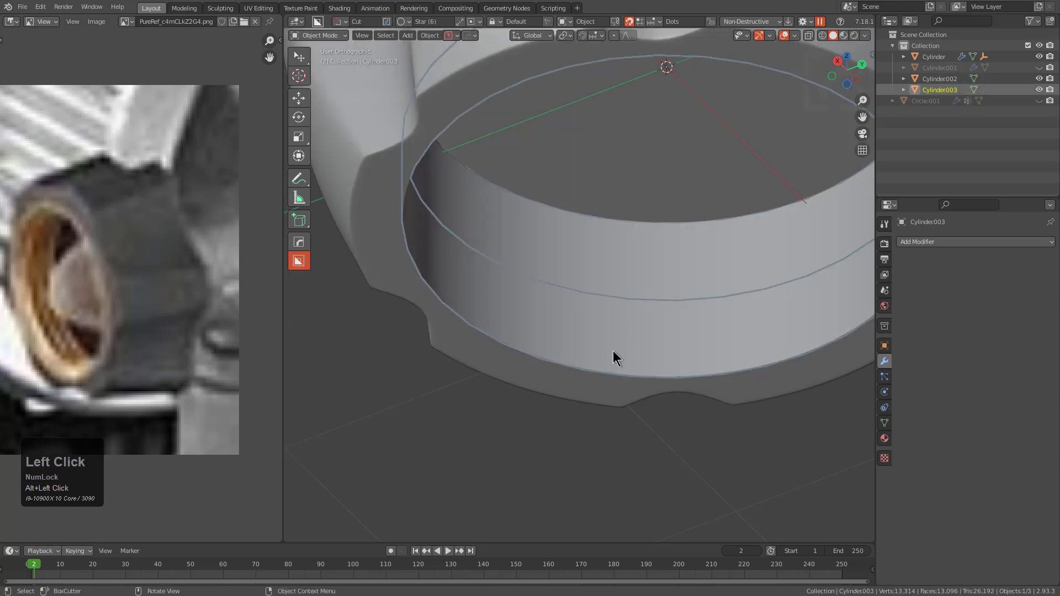
- Isolate the new ring in local view and add four evenly spaced horizontal loop cuts
key("KP_Divide")
key("Tab")
key("ctrl+r")
scroll(624, 350, "up", 2)
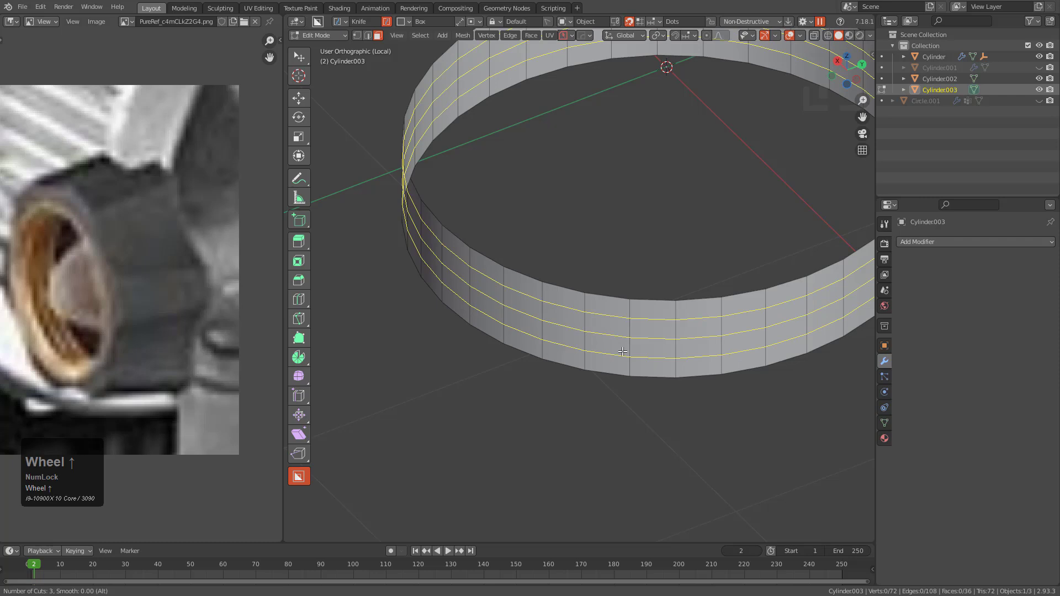
scroll(622, 351, "up", 1)
right_click(623, 352)
- Rip the ring open along one vertical line of edges, leaving the ripped vertices in place
middle_click_drag(624, 354, 700, 338)
left_click(704, 315, "alt")
key("v")
right_click(705, 311)
key("alt+z")
key("1")
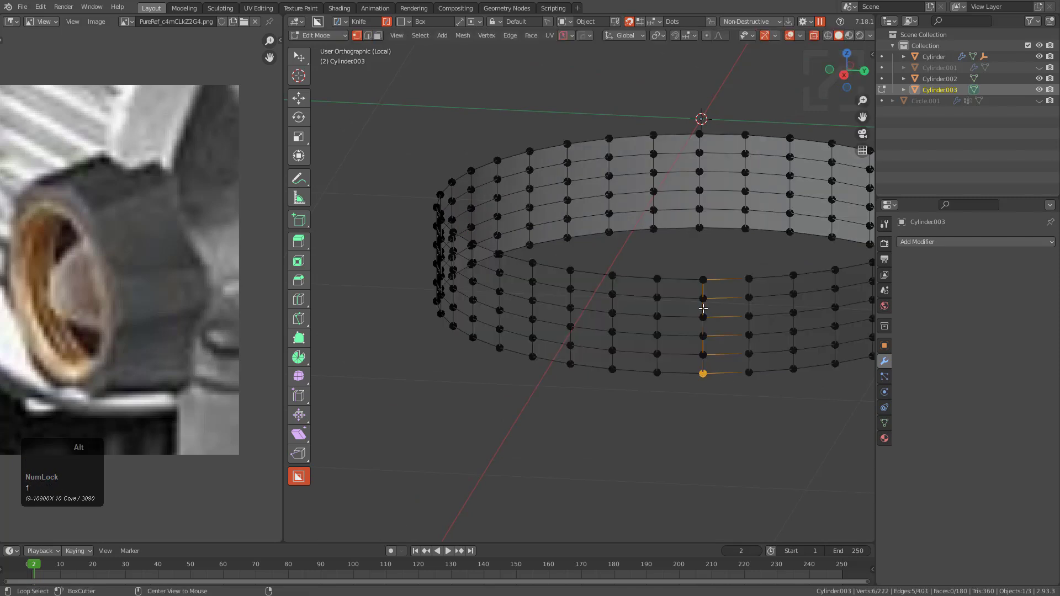
key("alt+z")
key("v")
right_click(675, 306)
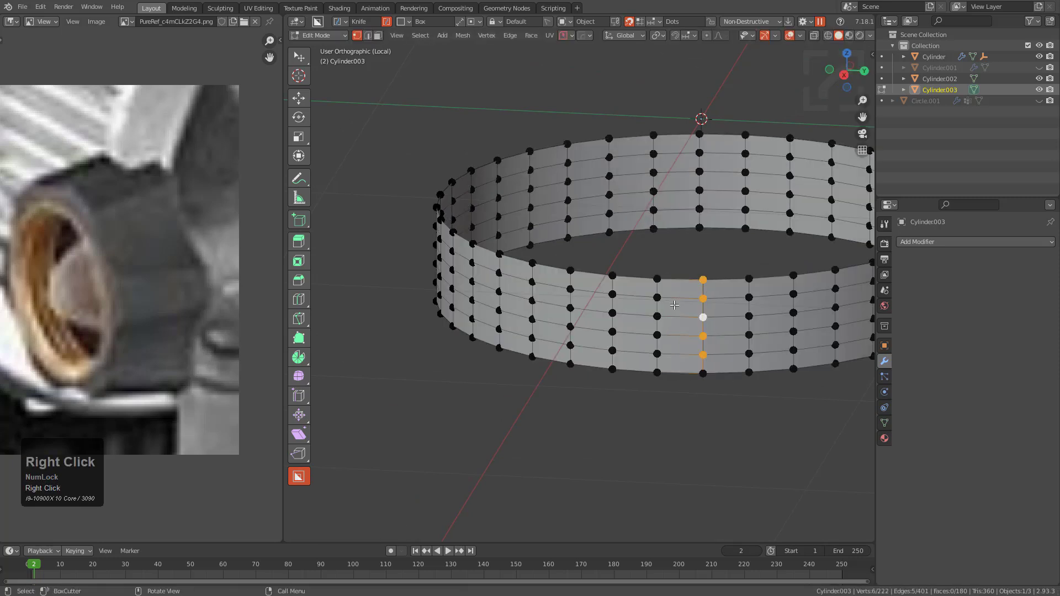
- Enable proportional editing for the ripped seam vertices and view the ring from the right side
left_click(719, 35)
key("KP_3")
scroll(662, 221, "up", 3)
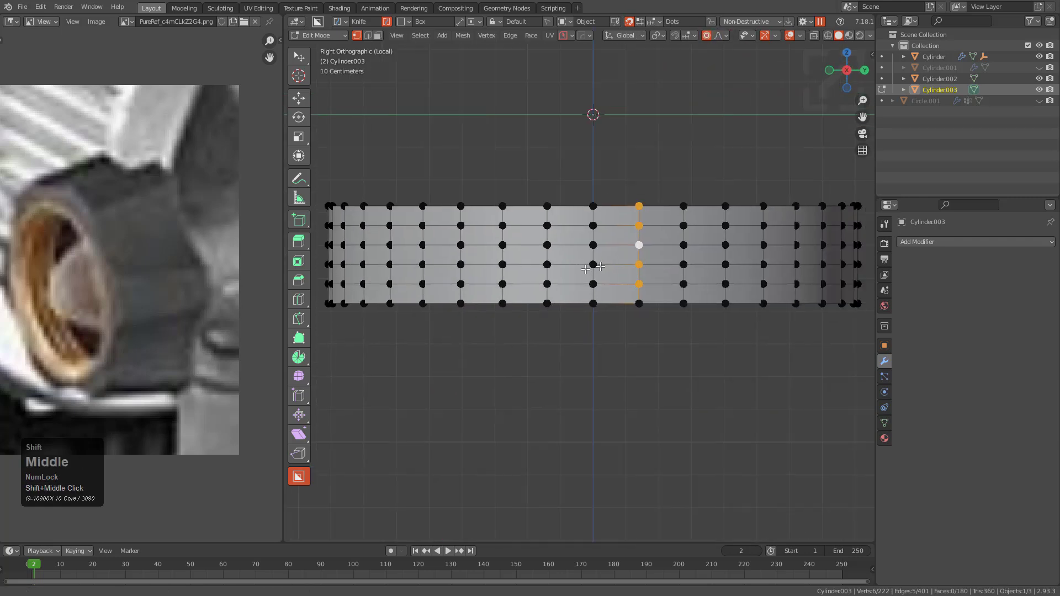
key("g")
key("z")
scroll(657, 235, "up", 15)
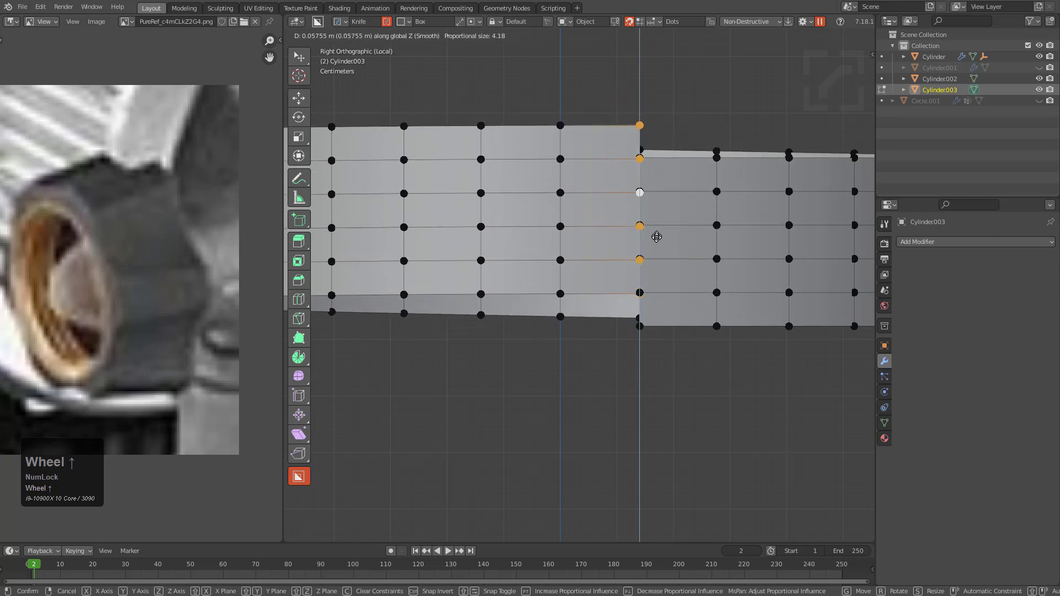
right_click(655, 180)
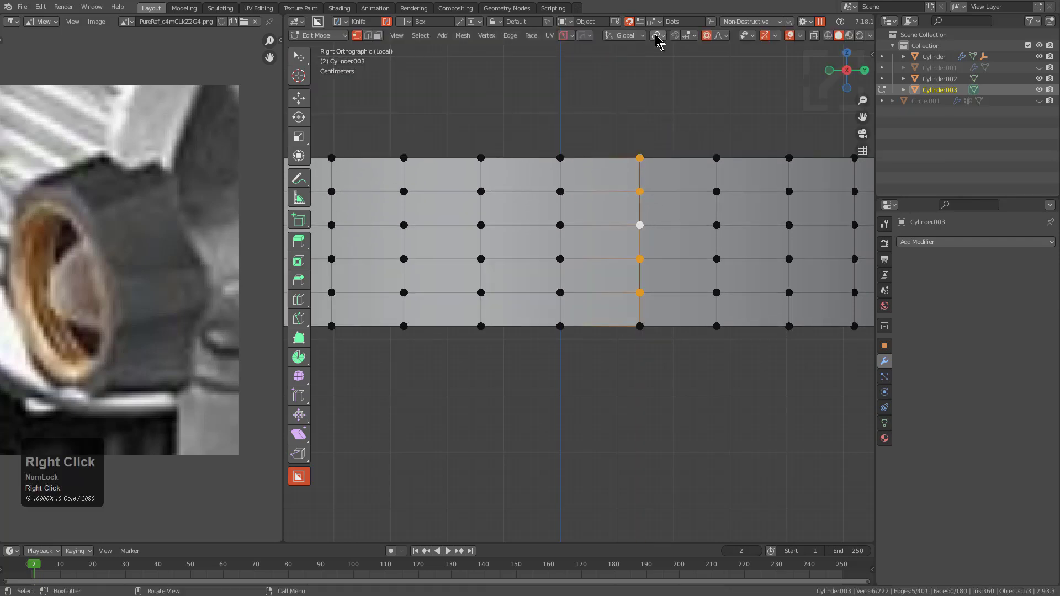
- Raise the ripped seam about 0.06 m along Z with smooth proportional falloff so the rows meet one level higher
left_click(722, 37)
key("g")
key("z")
scroll(652, 231, "down", 3)
scroll(653, 230, "up", 5)
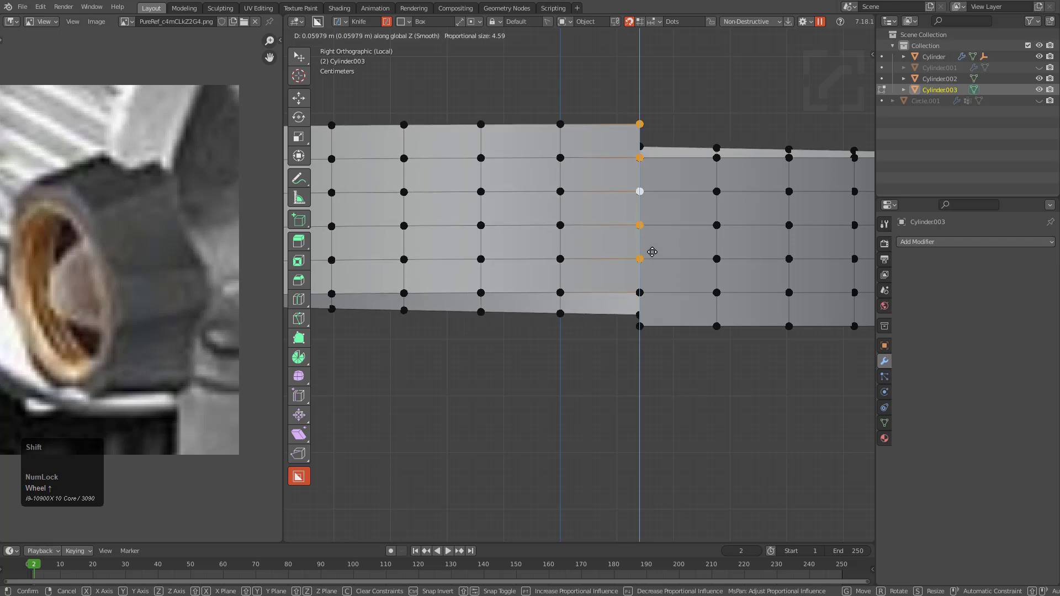
left_click(652, 251, "shift")
- Select the continuous spiral edge without its end segments and bevel it about 0.016 m wide with one segment
scroll(662, 240, "up", 2)
middle_click_drag(654, 144, 624, 336)
scroll(627, 322, "up", 2)
scroll(555, 326, "up", 1)
middle_click_drag(558, 301, 592, 266)
left_click(606, 271, "alt")
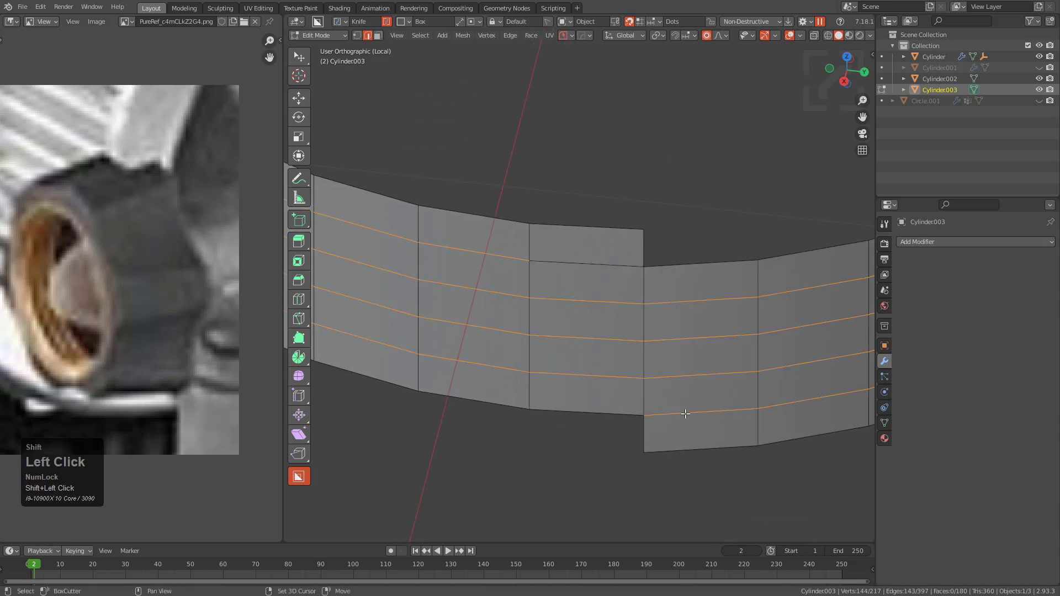
middle_click_drag(705, 379, 715, 425)
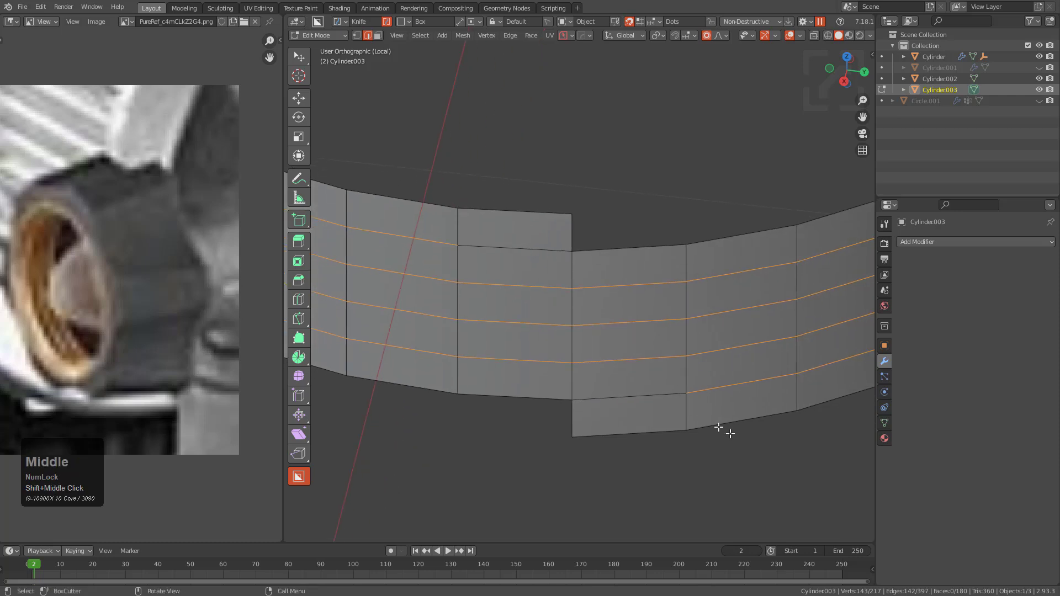
key("ctrl+b")
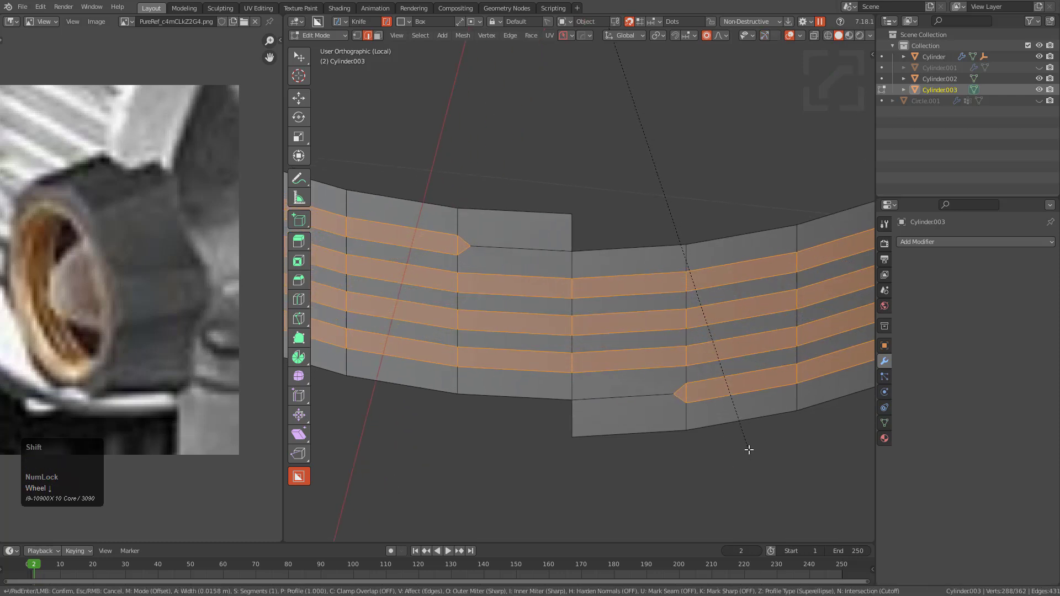
left_click(749, 456)
- Extrude the bevelled spiral faces, excluding the pointed end face, and offset them with Shrink/Fatten to form the thread
key("3")
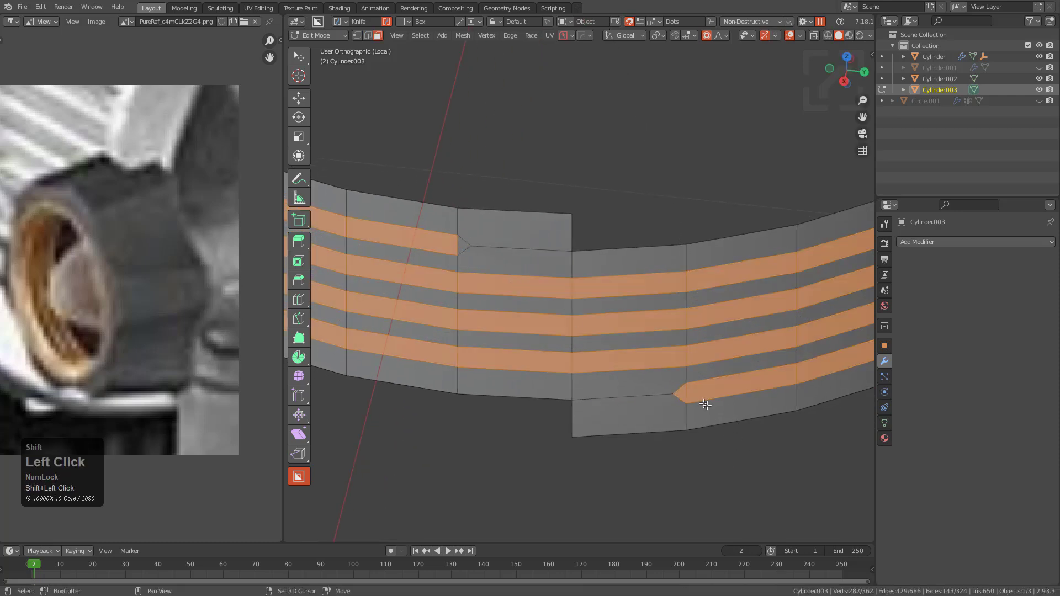
key("e")
right_click(657, 361)
key("alt+s")
right_click(660, 370)
key("alt+s")
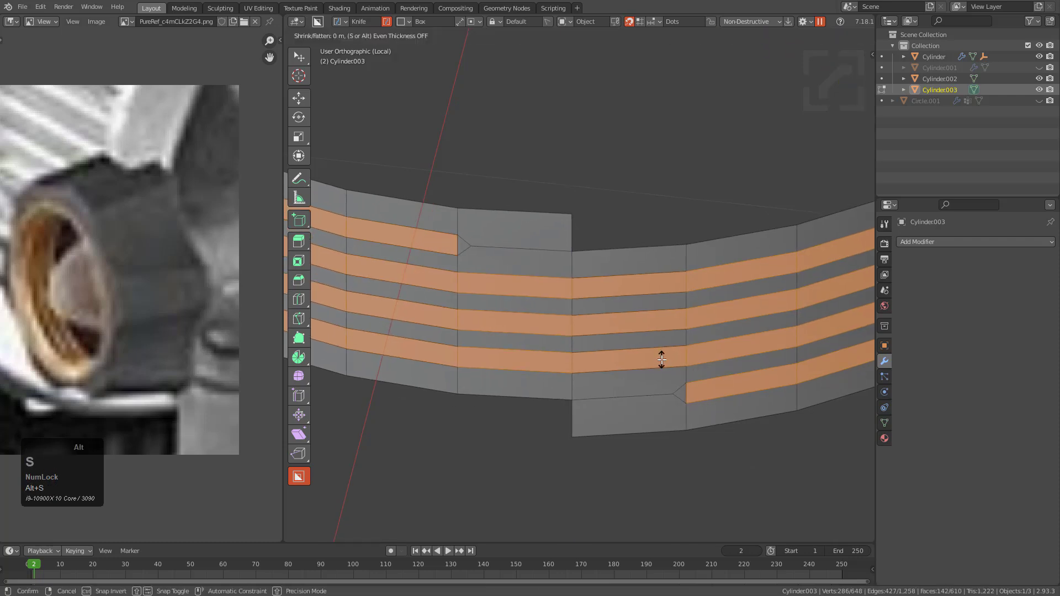
left_click(661, 339)
key("KP_Decimal")
middle_click_drag(657, 336, 607, 303)
scroll(570, 329, "up", 6)
middle_click_drag(626, 380, 513, 296)
left_click(483, 287)
key("g")
key("g")
right_click(496, 281)
- Slide and move the end edge of the extruded thread to taper its first end
key("2")
left_click(473, 287)
key("g")
key("g")
left_click(544, 253)
key("g")
left_click(544, 252)
- Slide the end edge at the thread's opposite end to taper it as well
scroll(497, 241, "down", 4)
middle_click_drag(497, 242, 591, 225)
scroll(545, 324, "up", 5)
middle_click_drag(544, 324, 610, 370)
left_click(693, 284)
key("g")
key("g")
left_click(670, 258)
key("1")
left_click(614, 282)
left_click(536, 251)
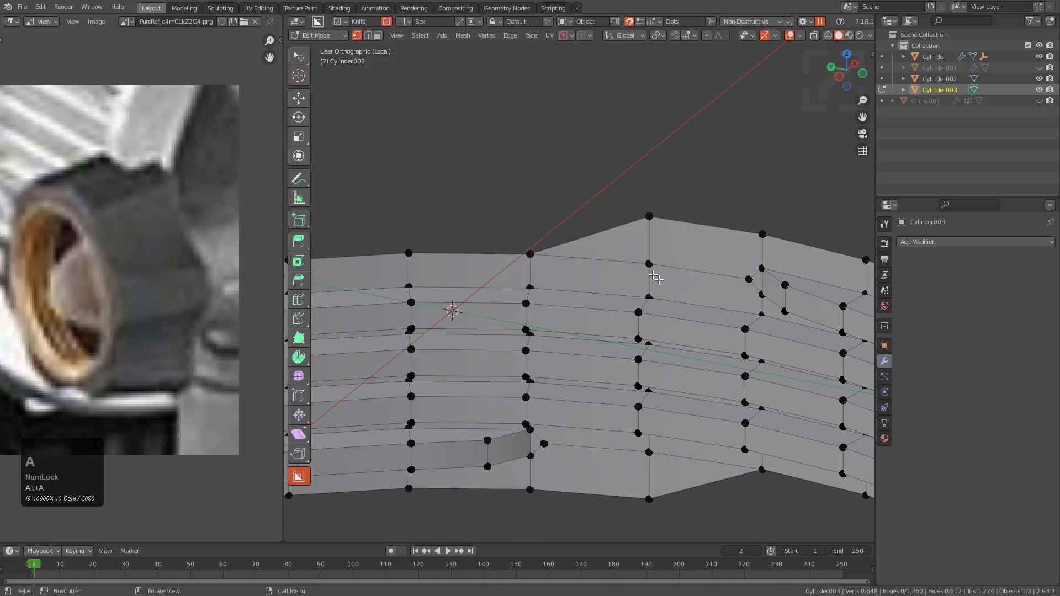
middle_click_drag(653, 274, 613, 243)
scroll(608, 238, "up", 2)
left_click(606, 238)
key("g")
key("g")
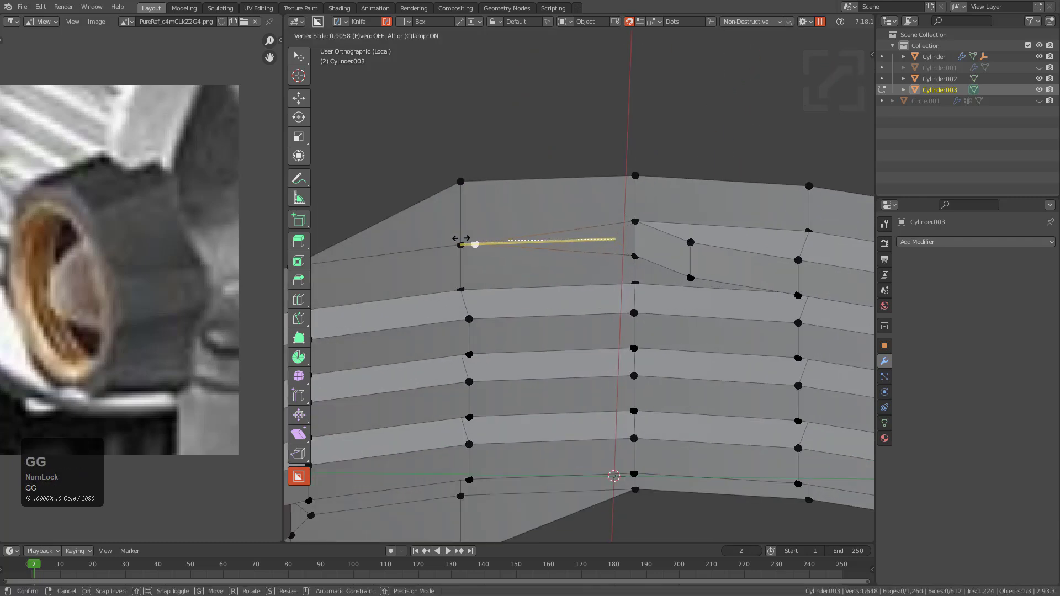
right_click(459, 237)
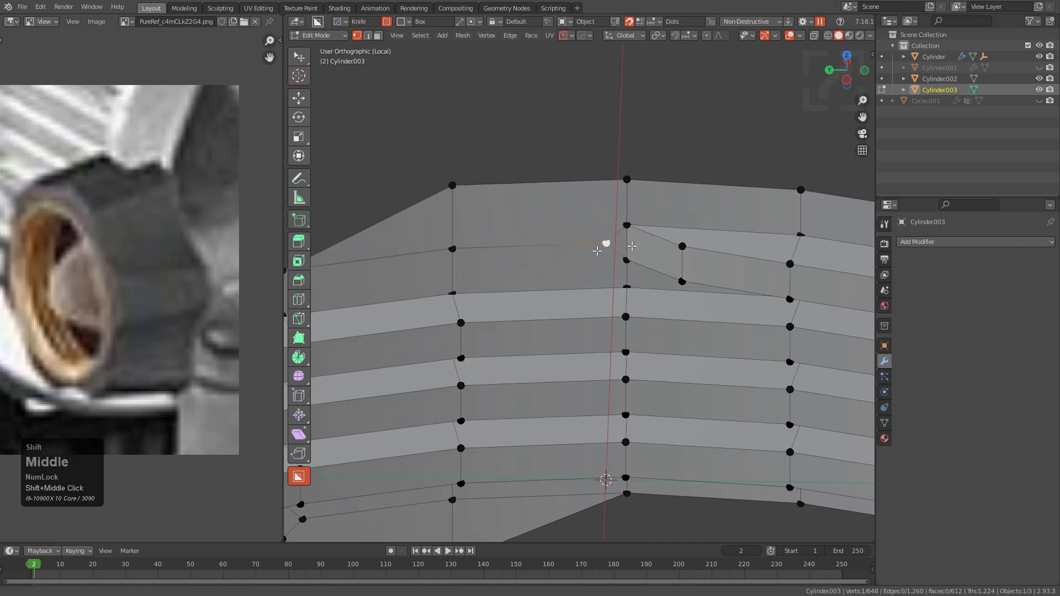
- Loop-cut the thread's inner face to add supporting edge loops near both of its long edges
middle_click_drag(651, 240, 547, 256, "shift")
scroll(558, 258, "up", 3)
left_click_drag(590, 267, 596, 256, "ctrl")
left_click(600, 243)
key("ctrl+r")
left_click(591, 267, "ctrl")
left_click(590, 285)
scroll(540, 208, "up", 2)
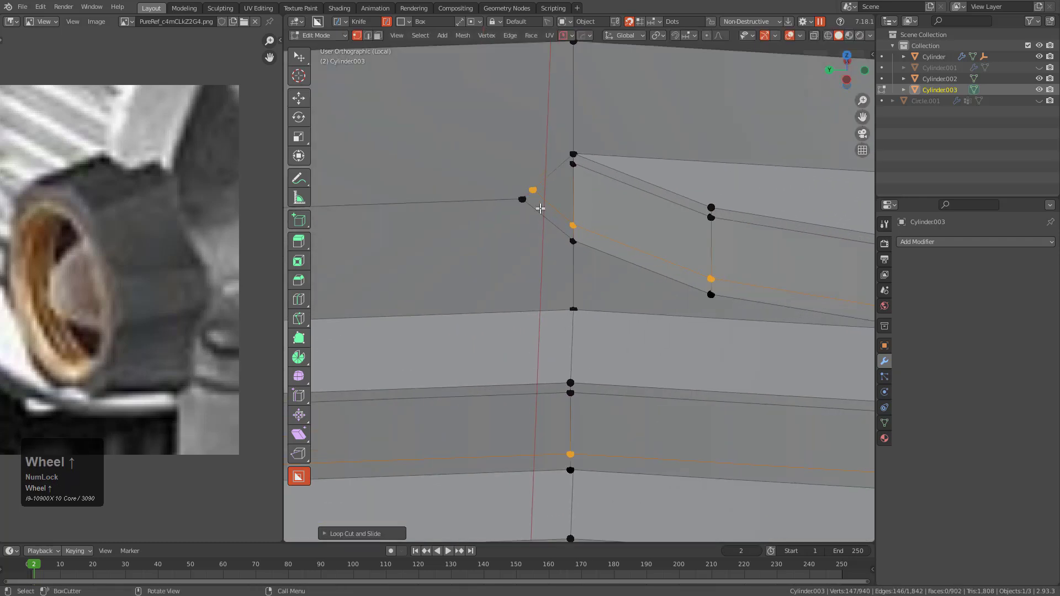
- Dissolve the short supporting-loop edges crossing the pointed face beyond the thread's upper end
key("2")
left_click(547, 212)
key("ctrl+x")
scroll(535, 268, "down", 4)
middle_click_drag(535, 267, 516, 123)
scroll(606, 282, "up", 4)
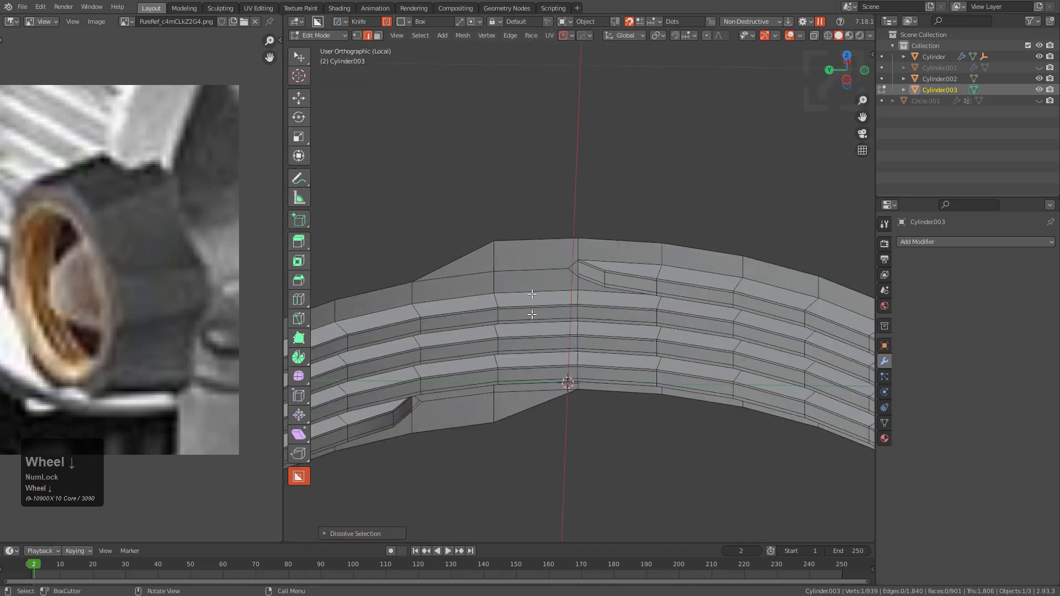
left_click(622, 260)
key("ctrl+x")
- At the thread's lower end, connect the upper corner vertex to the next column's vertex and dissolve its edge to the tip
middle_click_drag(623, 260, 497, 338, "shift")
scroll(511, 309, "up", 4)
key("1")
scroll(544, 260, "up", 1)
middle_click_drag(493, 269, 636, 254, "shift")
left_click(515, 249)
scroll(515, 249, "down", 3)
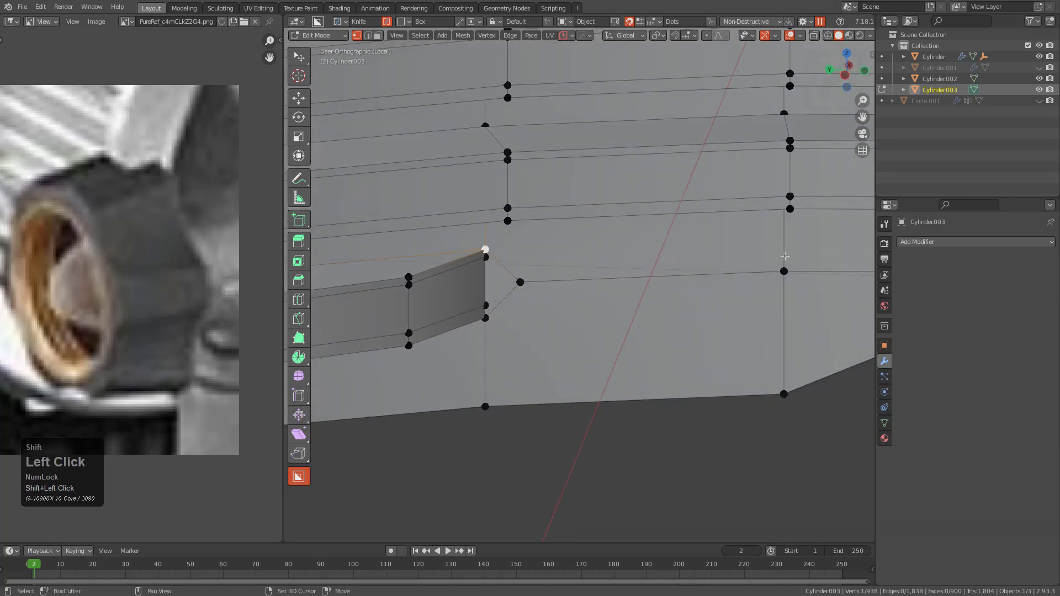
scroll(575, 285, "up", 3)
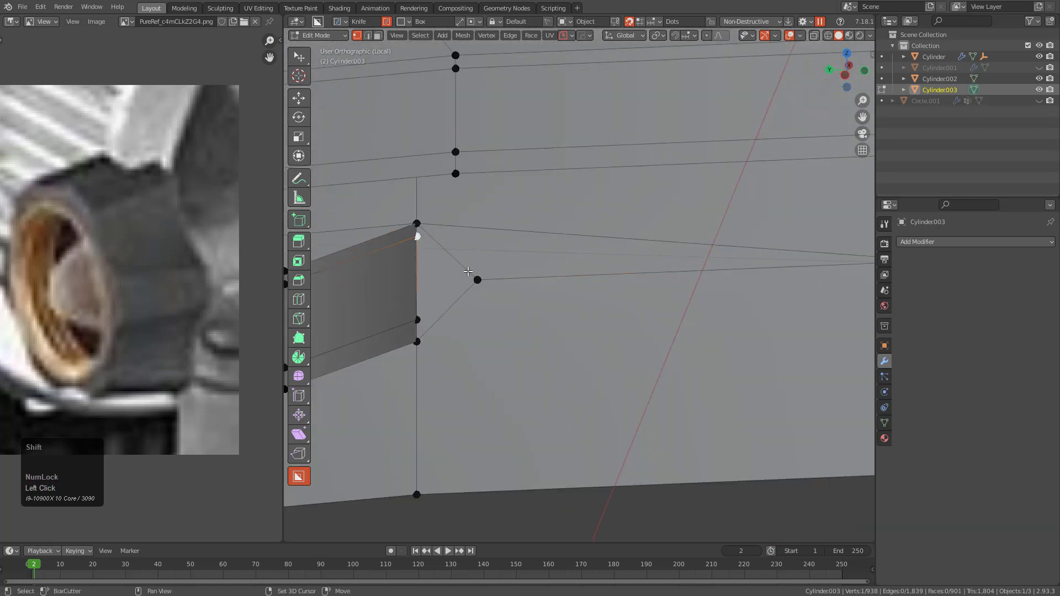
key("2")
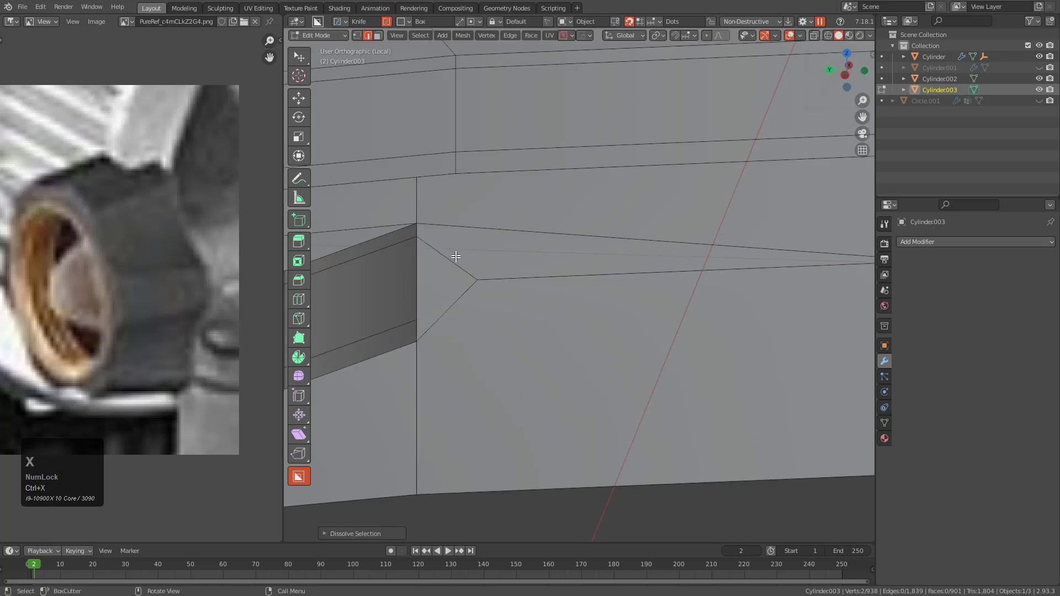
- Connect the lower corner vertices of the same thread end to the tip and neighbouring vertex, and dissolve the redundant corner edge
key("1")
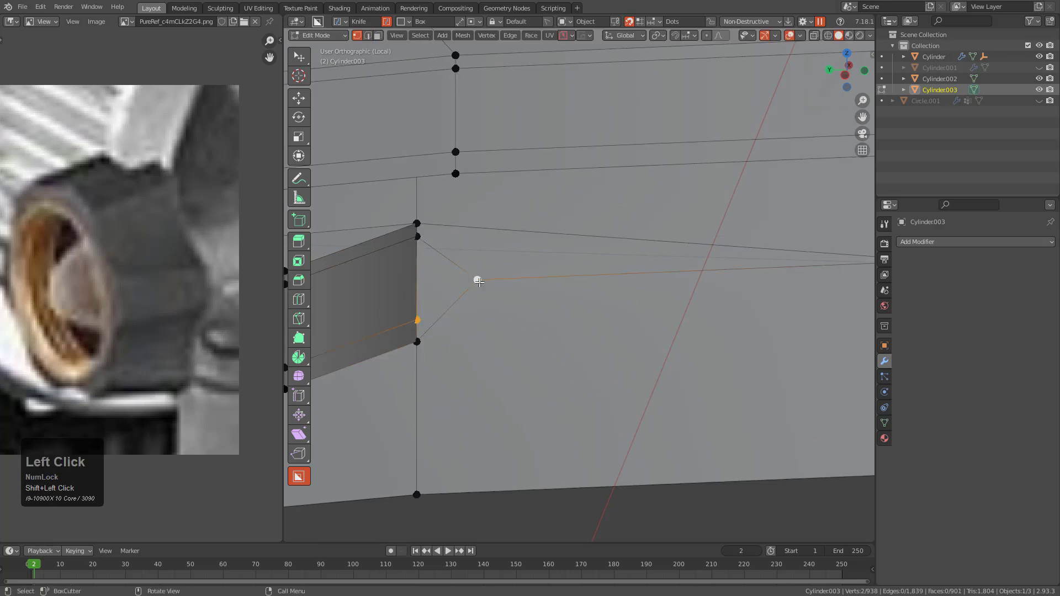
scroll(438, 334, "down", 3)
left_click(706, 296, "shift")
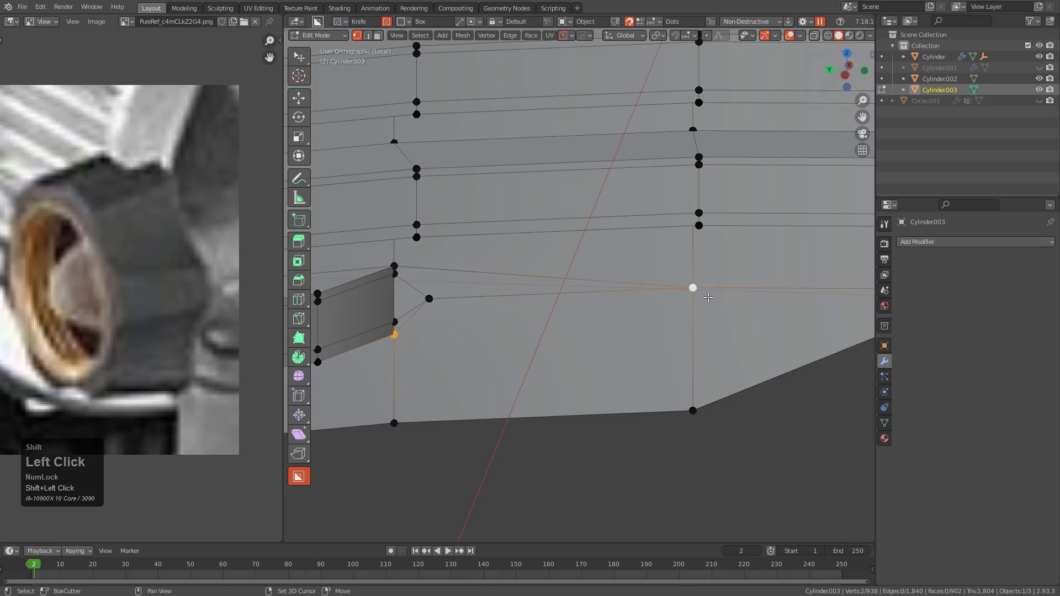
key("2")
left_click(407, 319)
- Slide the pointed tip vertex at the thread's upper end along its edge onto the next column's vertex
scroll(500, 277, "down", 3)
middle_click_drag(513, 221, 597, 271, "shift")
middle_click_drag(596, 271, 540, 305)
scroll(580, 243, "up", 1)
middle_click_drag(584, 239, 588, 276, "shift")
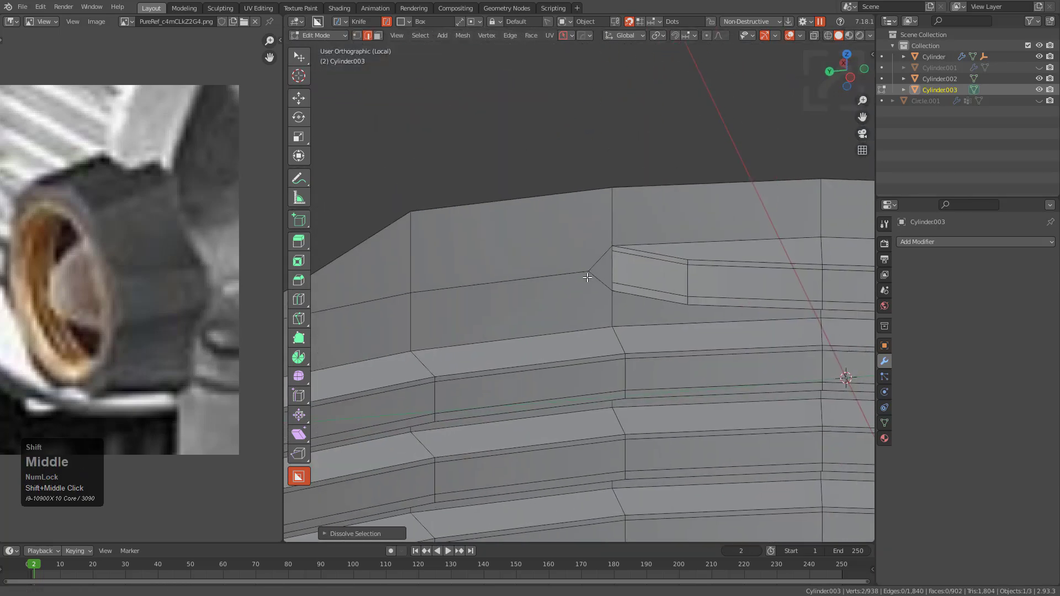
scroll(588, 276, "up", 3)
key("1")
key("g")
key("g")
left_click(501, 266)
scroll(499, 277, "down", 3)
middle_click_drag(499, 276, 591, 254)
key("g")
key("g")
left_click(533, 270)
scroll(617, 225, "up", 3)
- Connect the column vertices to the rim and corner vertices around the thread's upper end, and dissolve the redundant diagonal edges
left_click(703, 197)
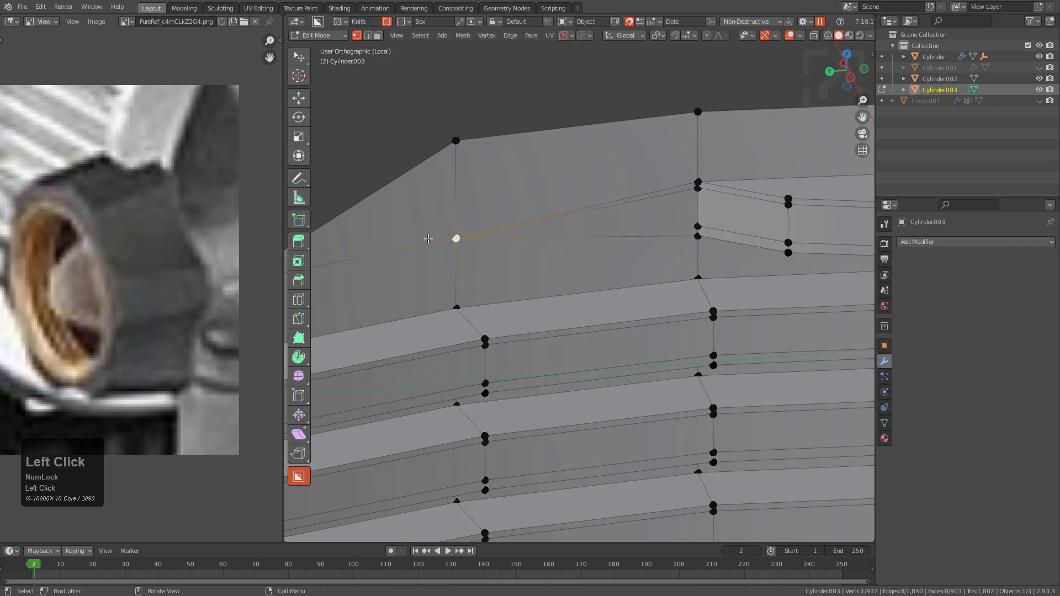
key("j")
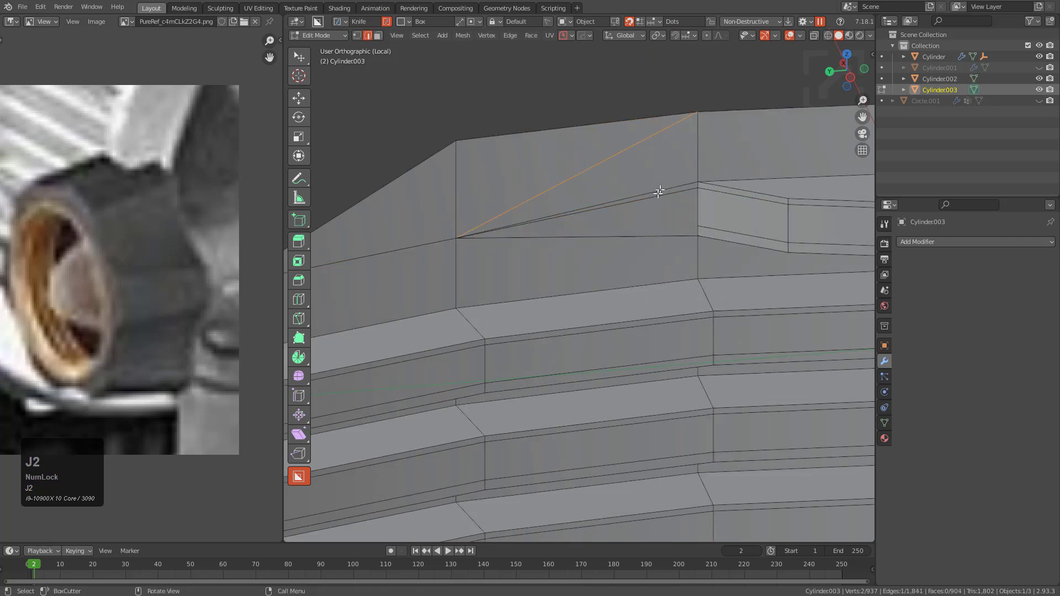
key("1")
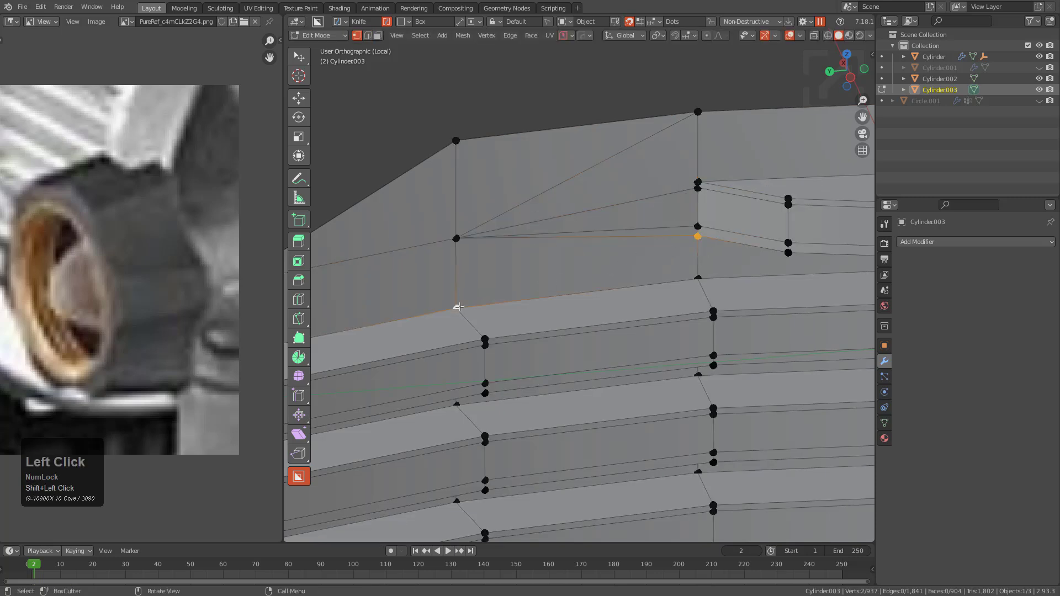
key("2")
left_click(617, 244)
key("ctrl+x")
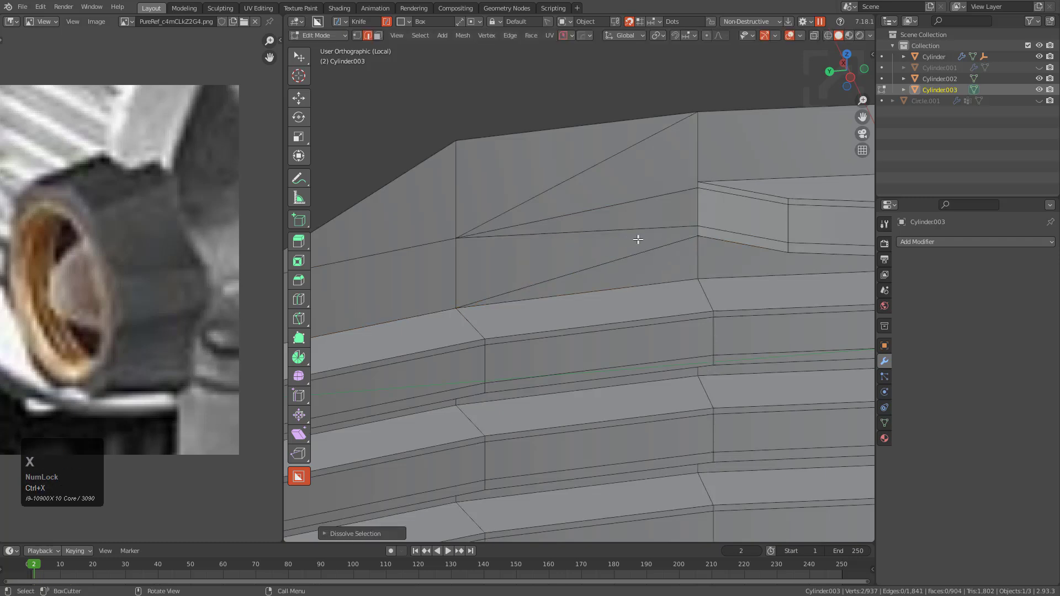
key("Tab")
scroll(662, 241, "down", 2)
key("Tab")
scroll(526, 251, "up", 3)
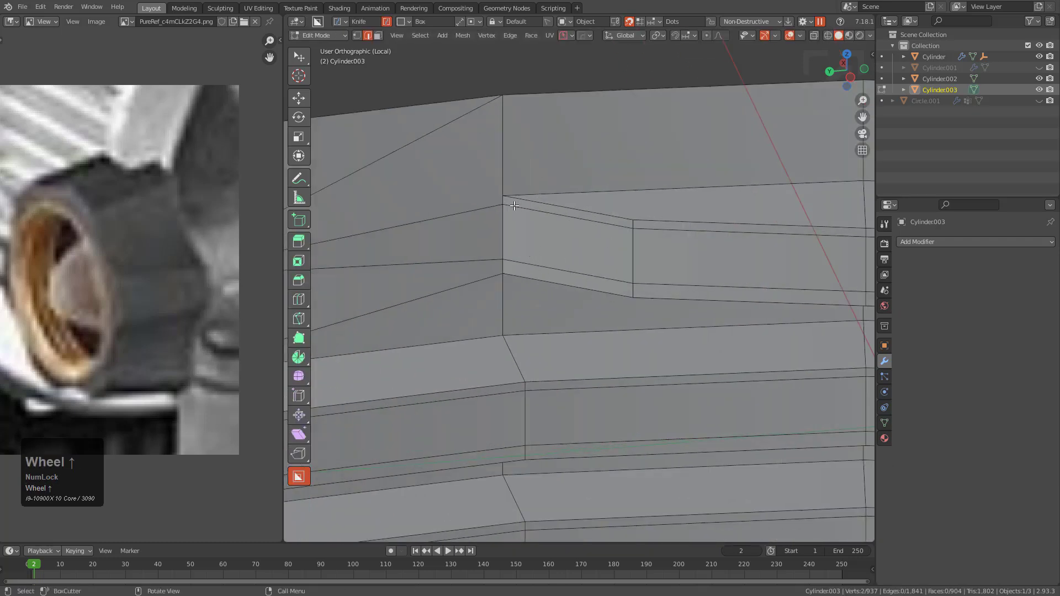
- Extrude the ring's stepped upper rim loop along Z, flatten it with a Z scale of 0, and raise it
scroll(514, 205, "down", 5)
left_click(538, 261, "alt")
key("e")
key("z")
key("s")
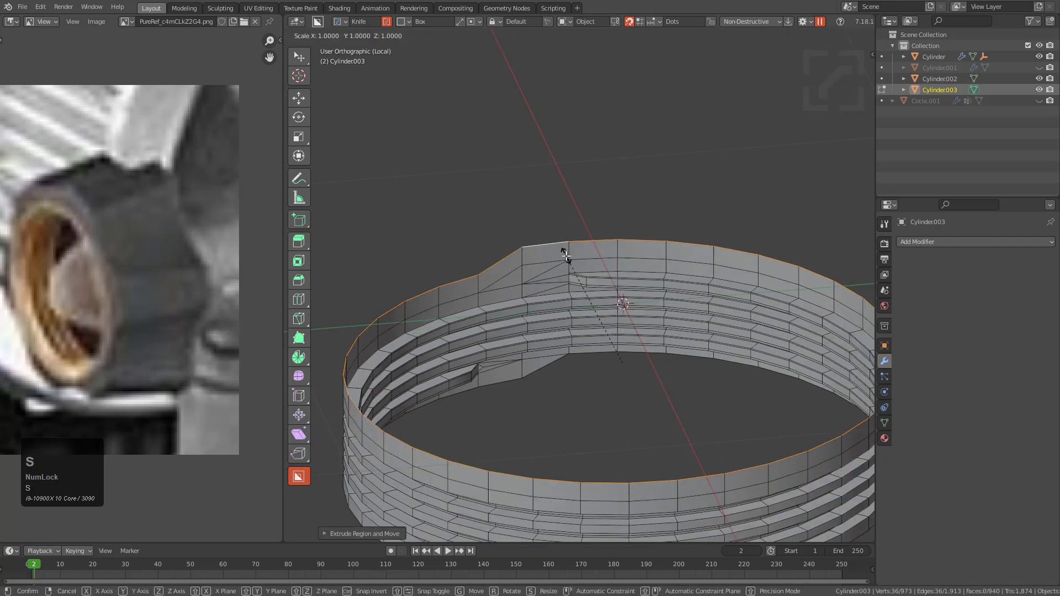
key("KP_0")
key("Return")
key("g")
key("z")
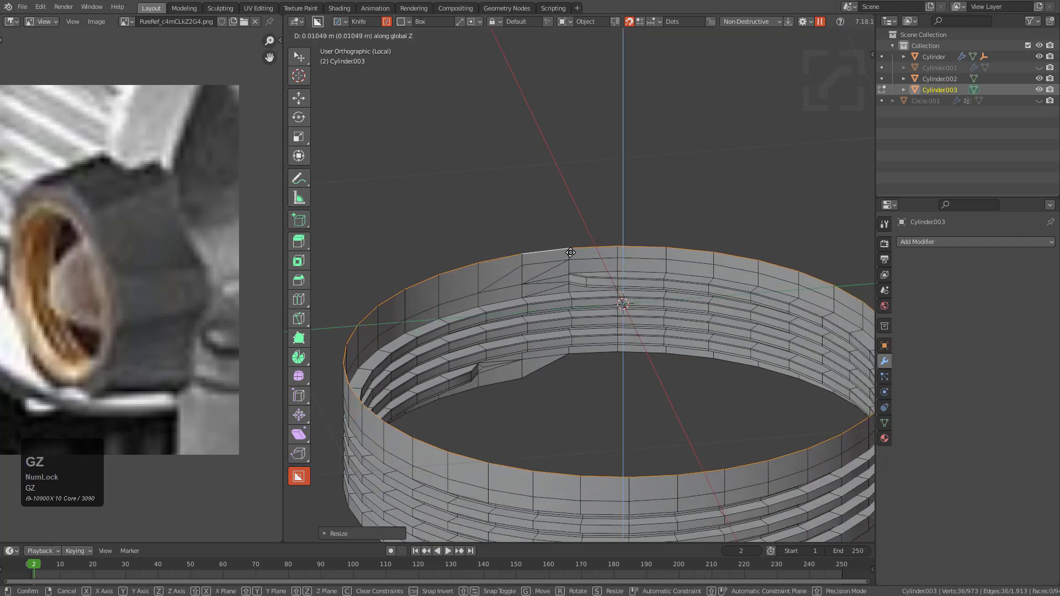
left_click(572, 313)
- Extrude the ring's stepped lower rim loop along Z, flatten it with a Z scale of 0, and lower it
left_click(561, 367, "alt")
key("e")
key("z")
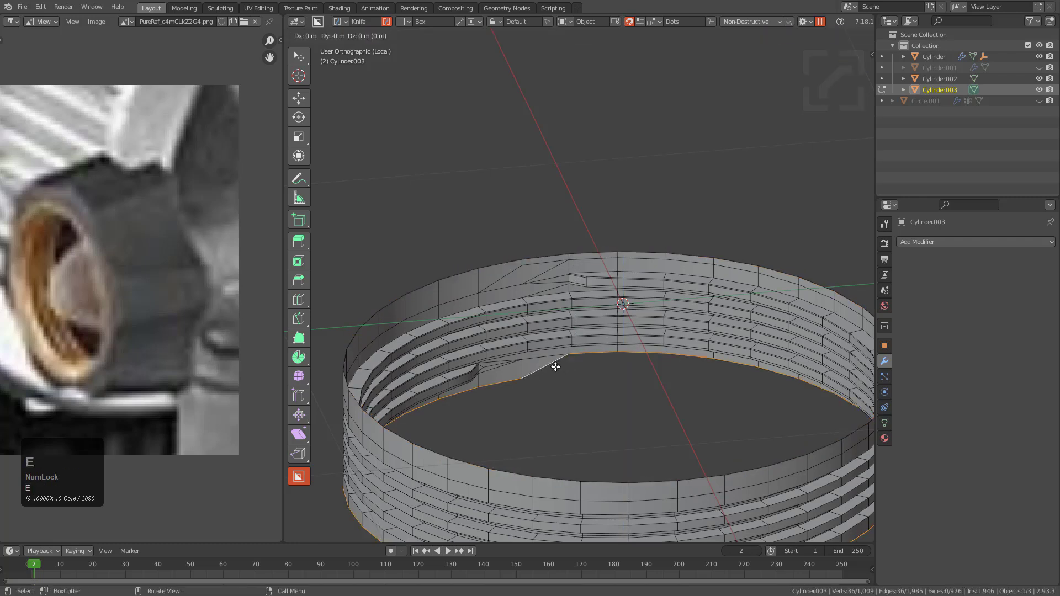
left_click(552, 376)
key("s")
key("z")
key("KP_0")
key("Return")
key("g")
key("z")
left_click(554, 378)
- Select the former lower rim loop without the edges at its step and move it up along Z towards the thread
middle_click_drag(554, 378, 563, 309)
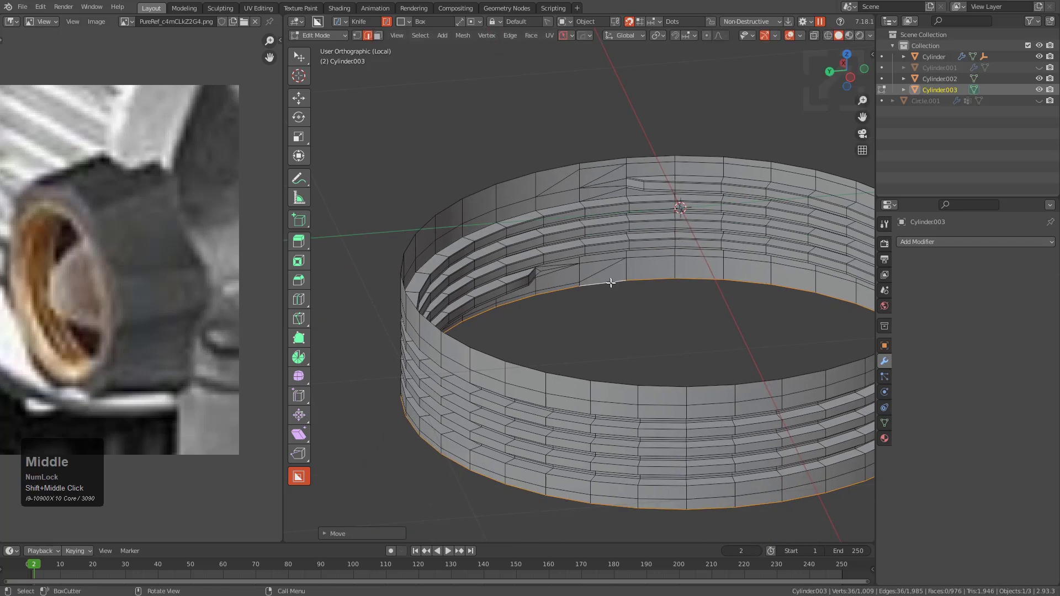
scroll(568, 278, "up", 3)
left_click(567, 278, "alt")
scroll(568, 278, "up", 1)
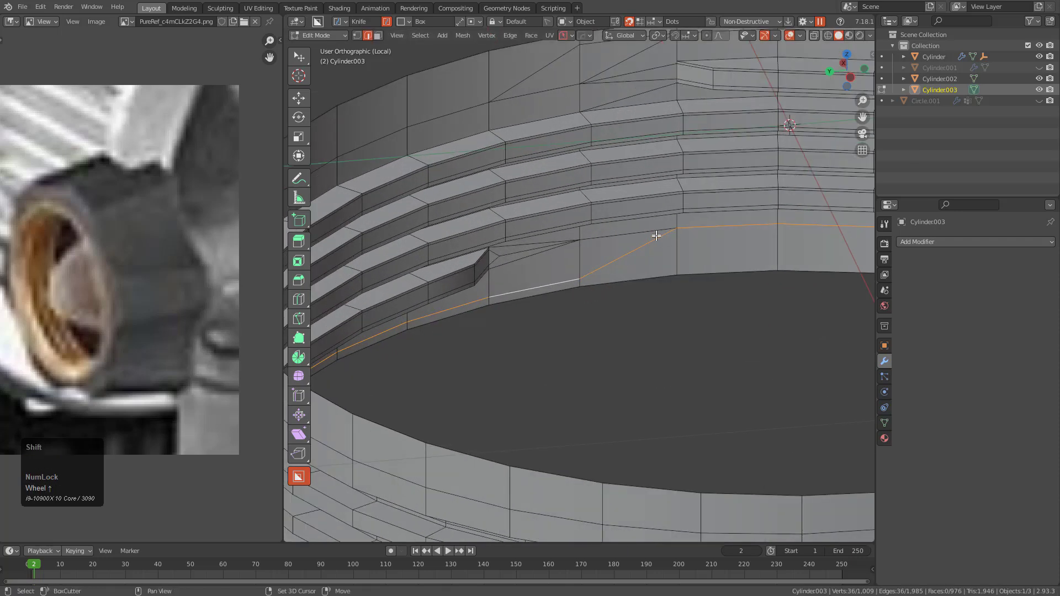
middle_click_drag(691, 225, 541, 328)
scroll(619, 265, "down", 2)
left_click(636, 265, "shift")
scroll(571, 335, "up", 1)
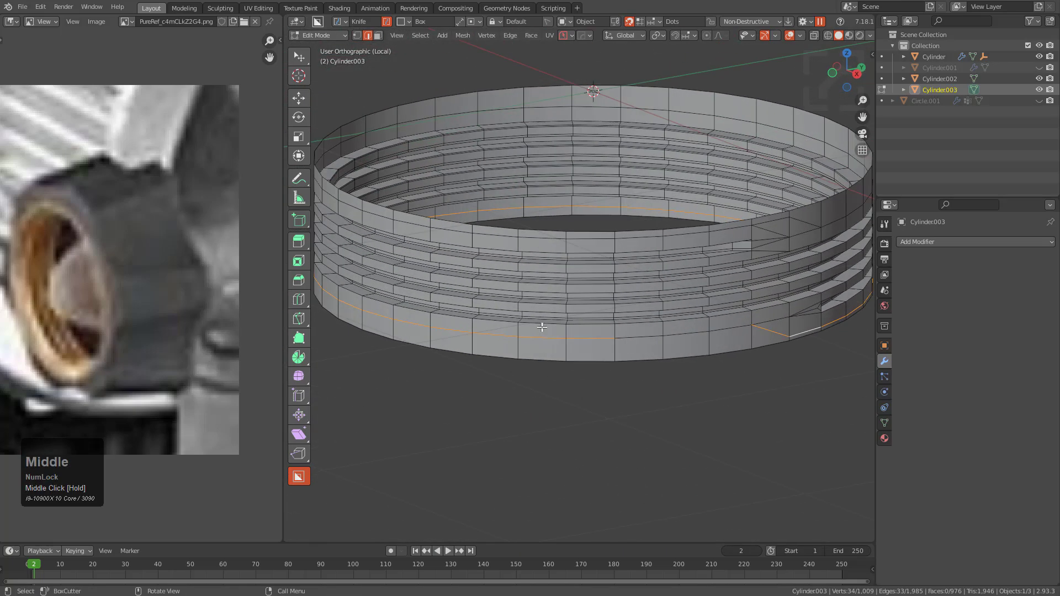
scroll(621, 339, "up", 2)
key("g")
key("z")
left_click(655, 333)
middle_click_drag(656, 333, 635, 350)
key("g")
key("z")
left_click(629, 351)
- Raise the loop's remaining low vertices along Z to line up with it, and move the bottom rim loop up along Z
key("1")
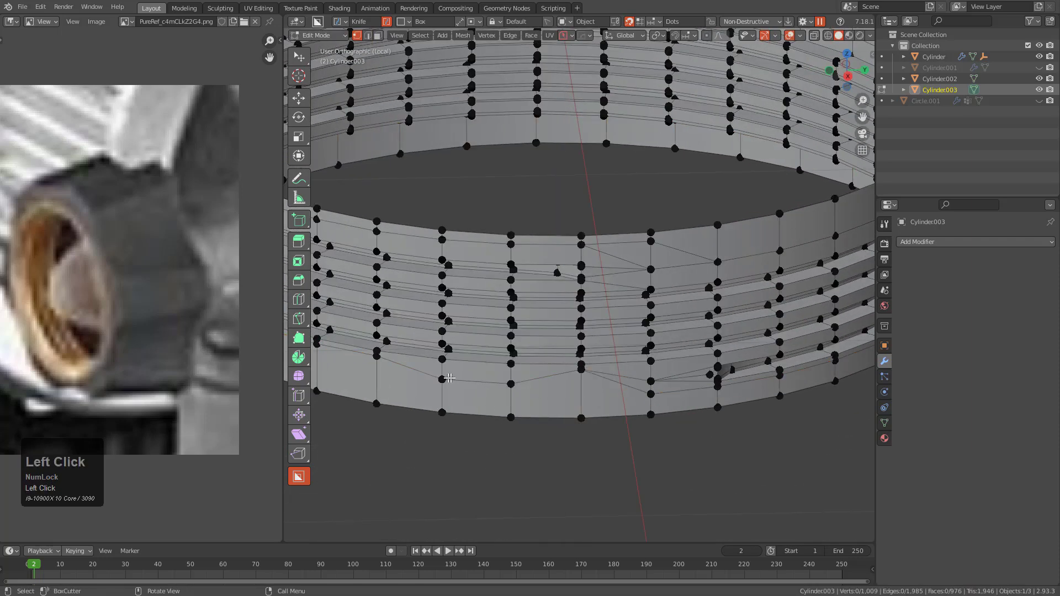
key("g")
key("z")
left_click(511, 373)
left_click(556, 414, "alt")
key("g")
key("z")
left_click(563, 391)
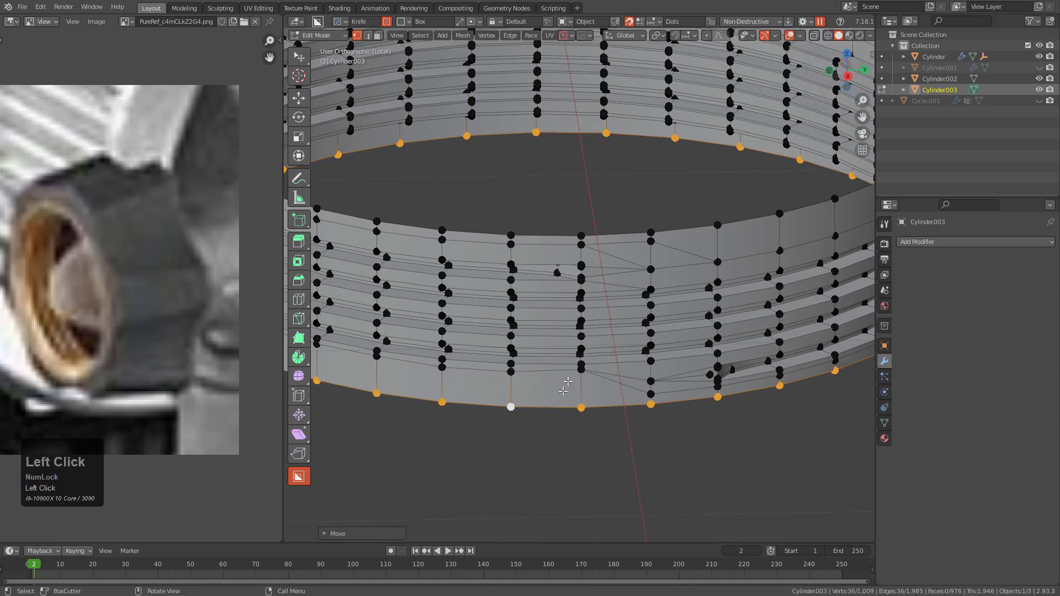
- Move the former upper rim loop down along Z towards the thread and lower its stray step vertex to match
left_click(559, 251, "alt")
middle_click_drag(559, 251, 670, 304)
key("g")
key("z")
left_click(666, 320)
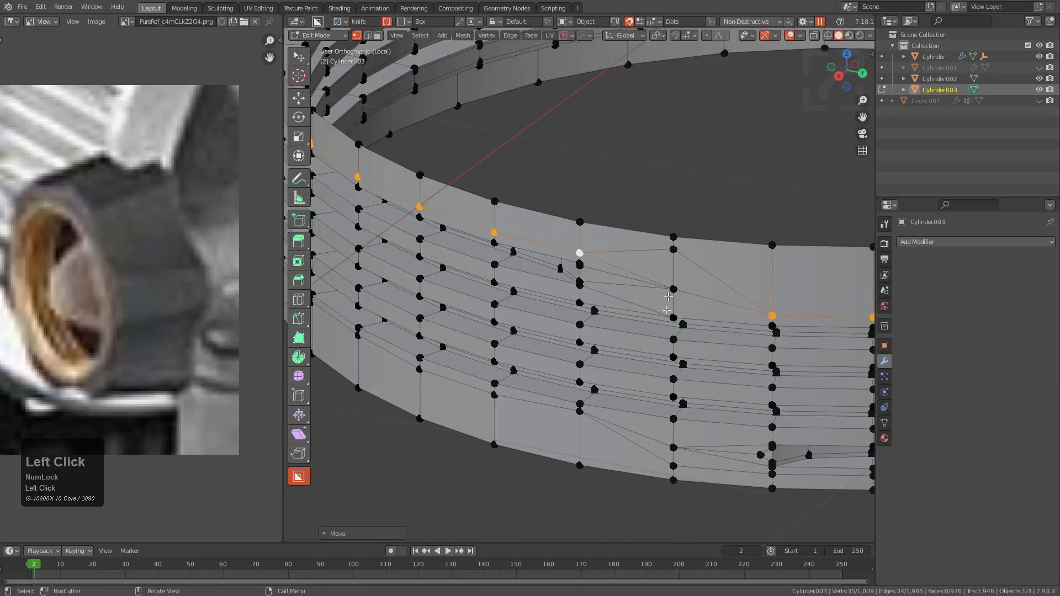
key("g")
key("z")
left_click(673, 276)
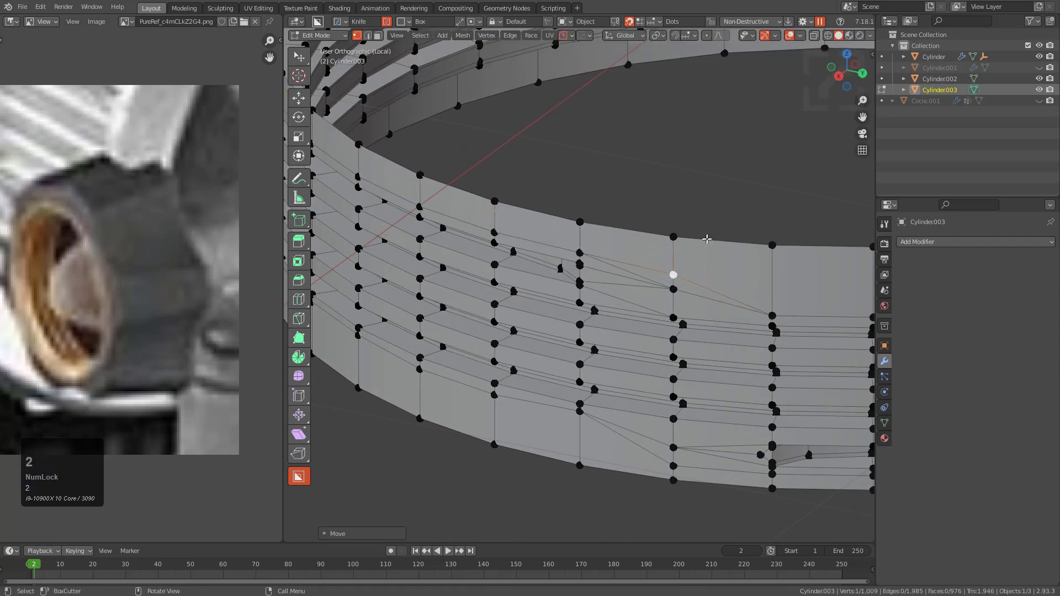
- Select the ring's top rim loop and move it along Z
key("2")
left_click(708, 238, "alt")
key("g")
key("z")
- Add a level 2 Subdivision modifier to the threaded ring, with on-cage display enabled and Edit Mode display disabled
key("Tab")
middle_click_drag(710, 281, 494, 221)
scroll(576, 241, "up", 2)
key("ctrl+2")
scroll(589, 308, "up", 2)
middle_click_drag(589, 308, 613, 232)
key("Tab")
scroll(599, 289, "up", 1)
scroll(599, 288, "up", 1)
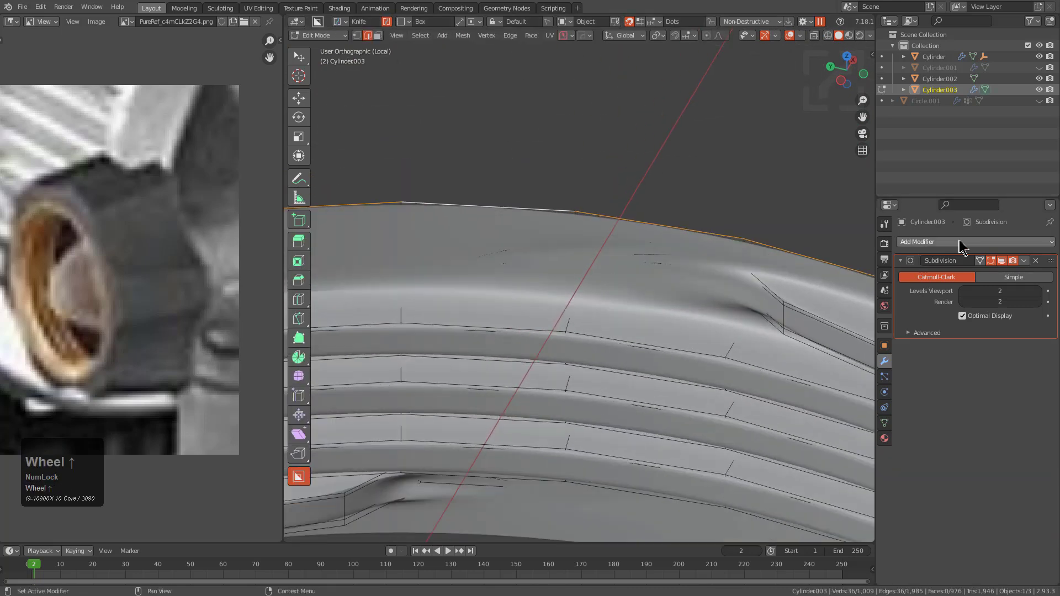
left_click(979, 260)
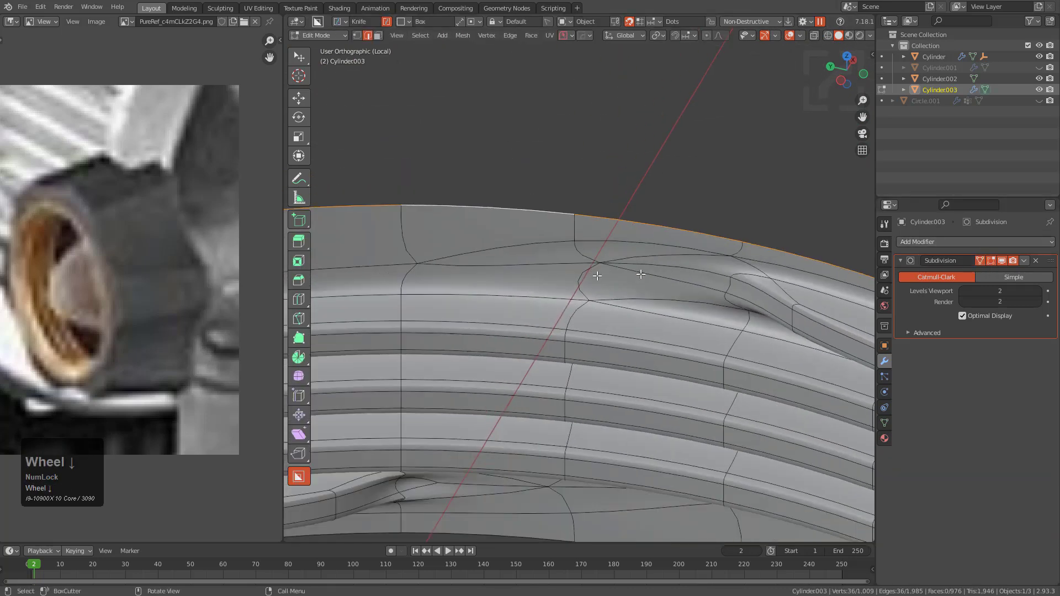
left_click(992, 261)
- Slide the vertex beside the thread's upper end along its edge to clean up the subdivided surface
mouse_move(612, 268)
middle_mouse_down()
mouse_move(556, 272)
mouse_move(617, 276)
middle_mouse_up()
key("1")
left_click(617, 276)
key("g")
key("g")
left_click(640, 282)
middle_click_drag(654, 309, 587, 308, "shift")
scroll(575, 301, "down", 5)
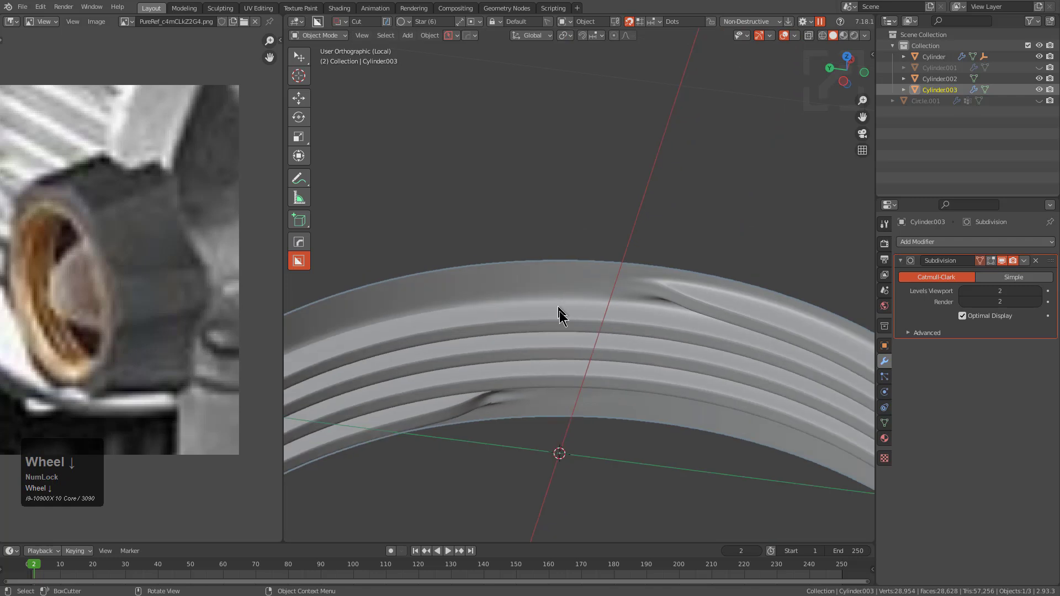
scroll(635, 315, "up", 6)
scroll(589, 320, "up", 2, "shift")
scroll(589, 320, "up", 3)
key("2")
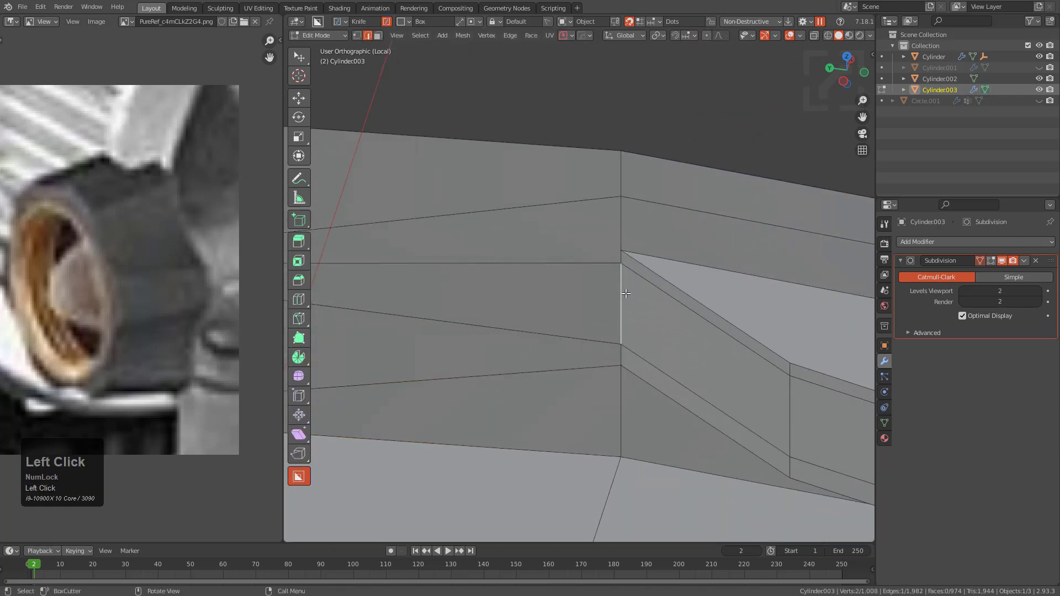
key("g")
key("g")
right_click(600, 292)
- Slide the upper and lower outer corner vertices at the thread's upper end apart along their vertical edges
key("1")
left_click(621, 251)
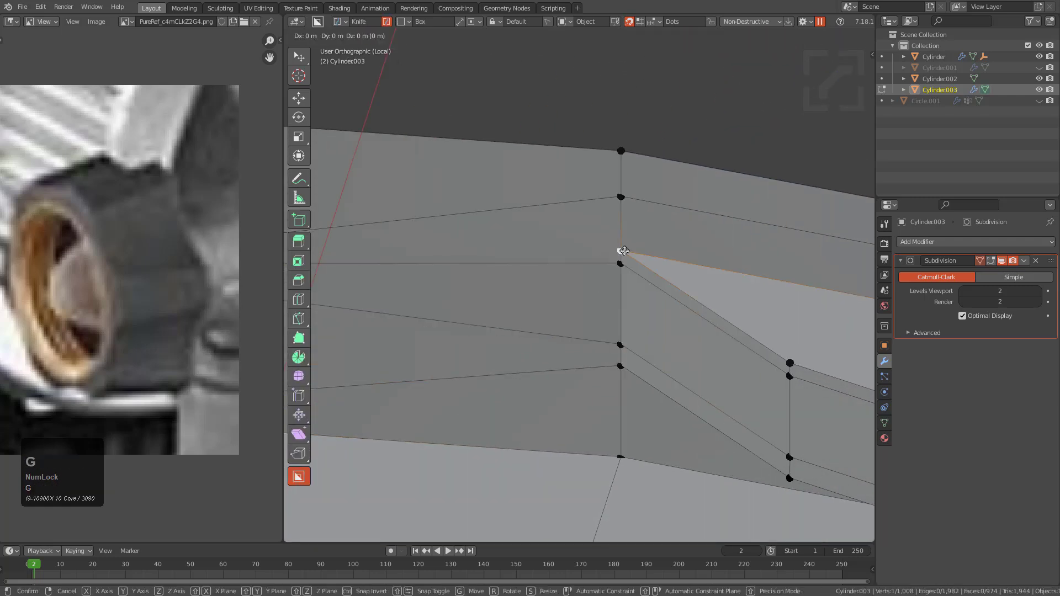
key("g")
key("g")
left_click(622, 228)
key("g")
key("g")
key("Tab")
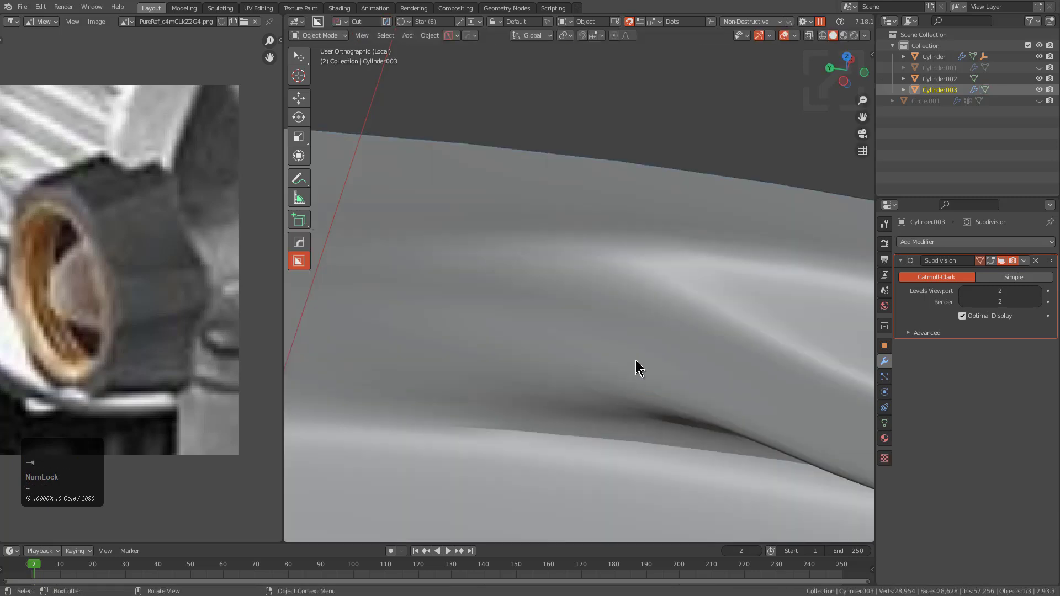
- Slide the short vertical end edge at the thread's upper end outward along the ring's surface
scroll(613, 336, "down", 4)
middle_click_drag(563, 318, 592, 334)
key("Tab")
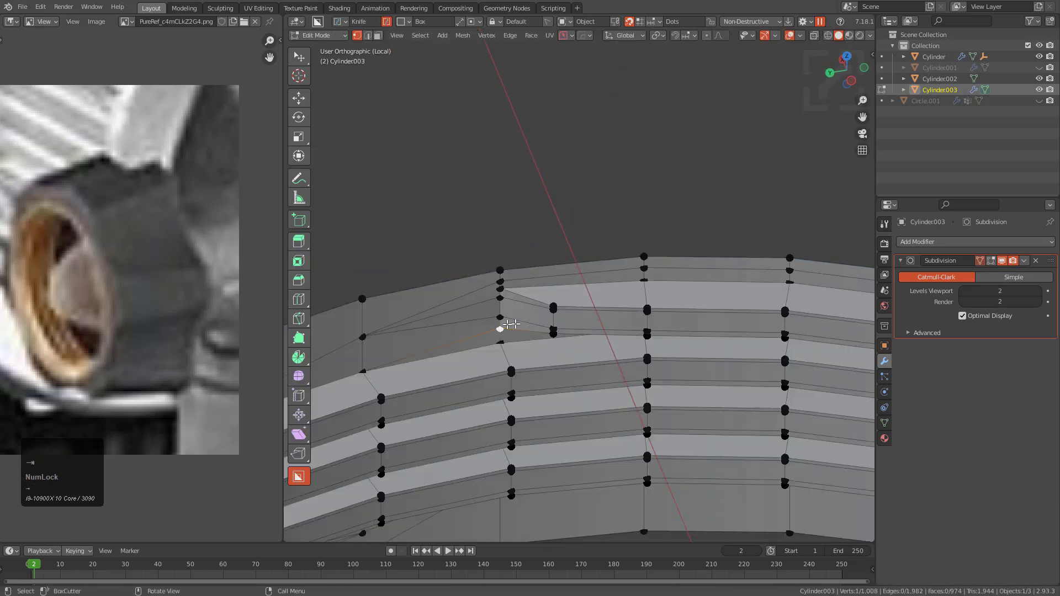
scroll(582, 317, "up", 4)
left_click(610, 298)
key("g")
key("g")
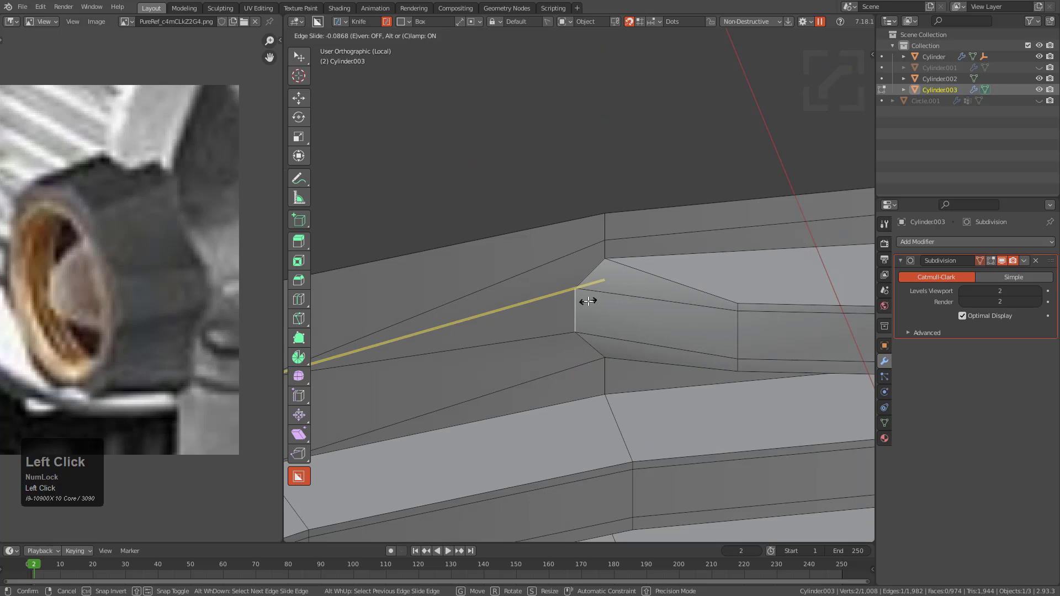
left_click(587, 300)
key("Tab")
- Slide the same upper-end edge of the thread again to refine its taper under the subdivision
scroll(677, 294, "down", 2)
middle_click_drag(554, 320, 540, 329)
key("Tab")
scroll(702, 287, "up", 2)
left_click(657, 281)
key("g")
key("g")
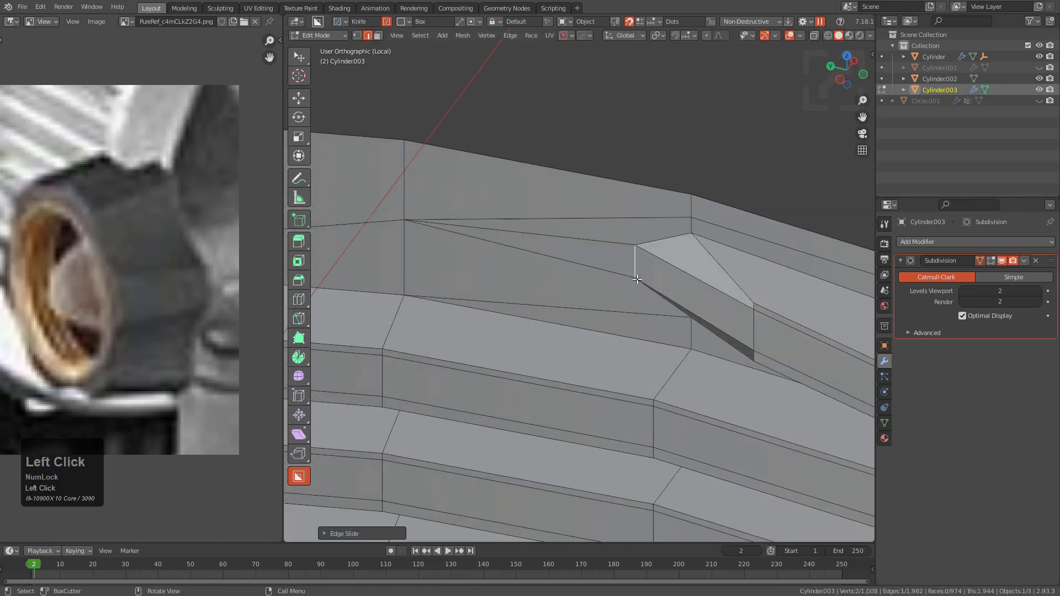
key("Tab")
- Slide the loose taper vertex at the thread's lower end fully along its edge onto the vertex at the taper's point
scroll(713, 280, "down", 6)
middle_click_drag(585, 284, 536, 313, "shift")
key("Tab")
scroll(537, 313, "up", 3)
middle_click_drag(438, 257, 440, 303, "shift")
scroll(645, 308, "up", 3)
key("g")
key("g")
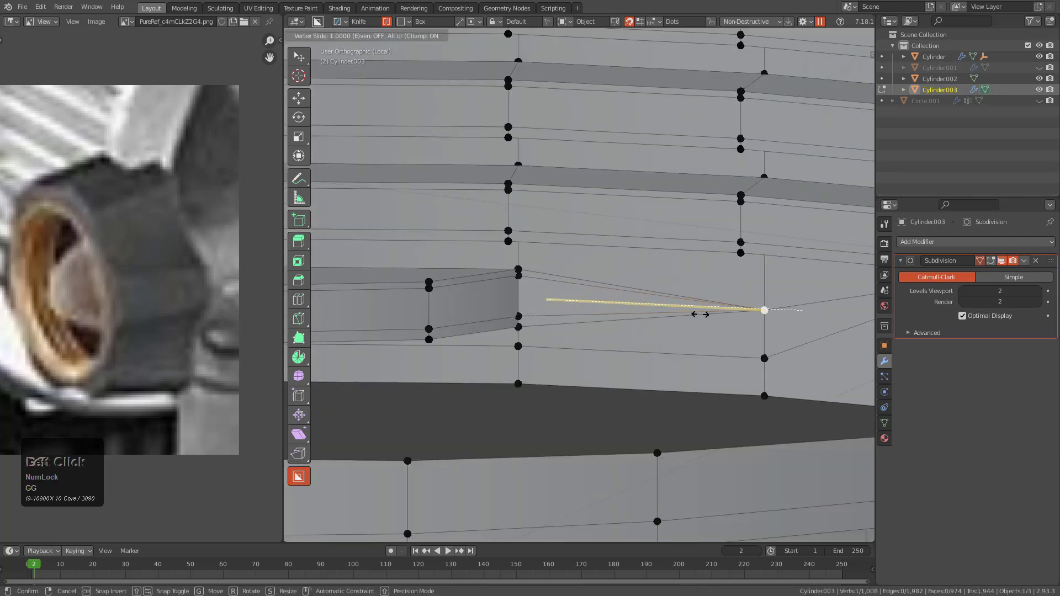
left_click(699, 314)
- Slide the short vertical edge at the thread's lower end back along the ring towards the full-depth thread
scroll(587, 309, "up", 2)
key("2")
left_click(492, 301)
key("g")
key("g")
left_click(475, 302)
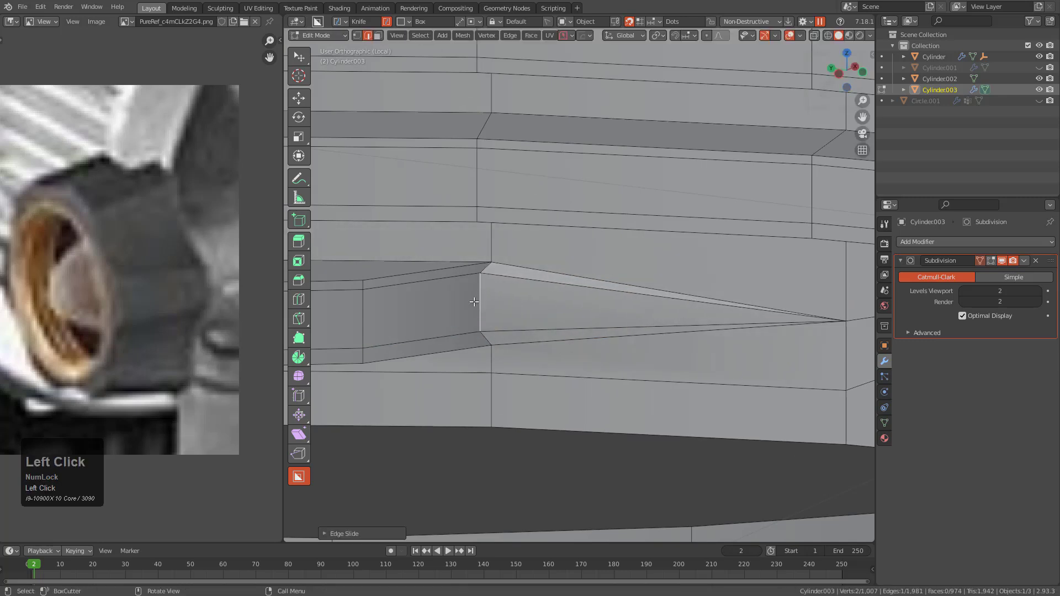
- Slide the corner vertices around the thread's lower end slightly along their horizontal edges to smooth the tapered surface
key("g")
key("g")
scroll(515, 301, "down", 3)
middle_click_drag(516, 301, 608, 298)
scroll(616, 294, "up", 3)
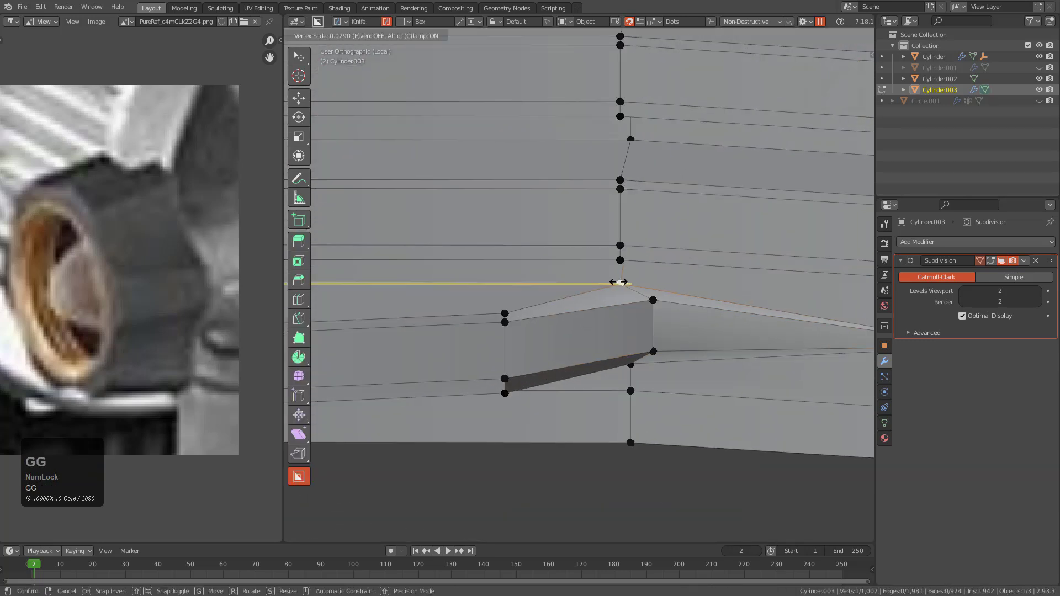
left_click(631, 369)
key("Tab")
scroll(643, 360, "down", 6)
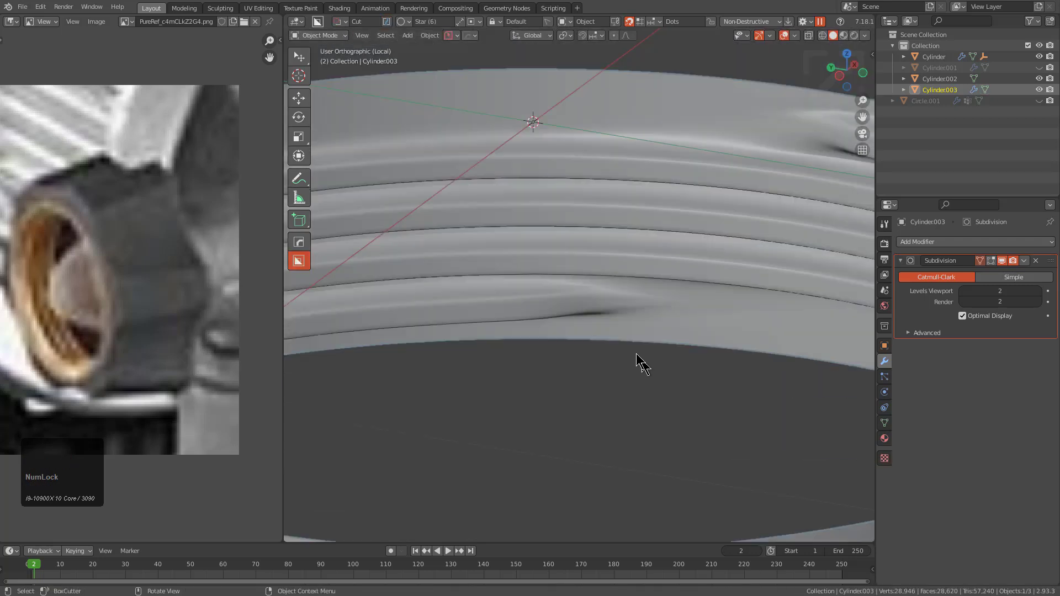
- Exit local view and bring the threaded ring inside the knob's lower opening into close view
middle_click_drag(591, 326, 601, 350)
scroll(587, 291, "down", 2)
left_click(588, 299)
middle_click_drag(588, 298, 625, 271)
scroll(629, 298, "down", 2)
key("KP_Divide")
scroll(627, 312, "up", 2)
middle_click_drag(628, 312, 589, 350)
scroll(552, 314, "up", 2)
- Move the threaded ring along Z with vertex snapping to align its bottom edge with the knob's opening rim
left_click(553, 314)
right_click(554, 311)
scroll(639, 300, "up", 2)
key("Tab")
scroll(590, 331, "down", 1)
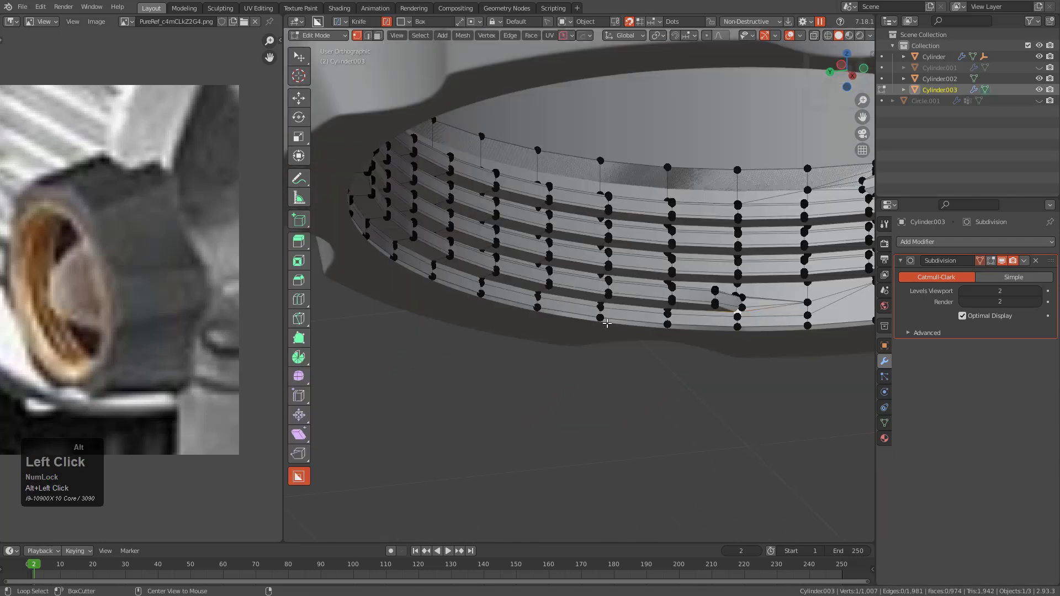
key("shift+s")
left_click(628, 384)
scroll(582, 326, "up", 2)
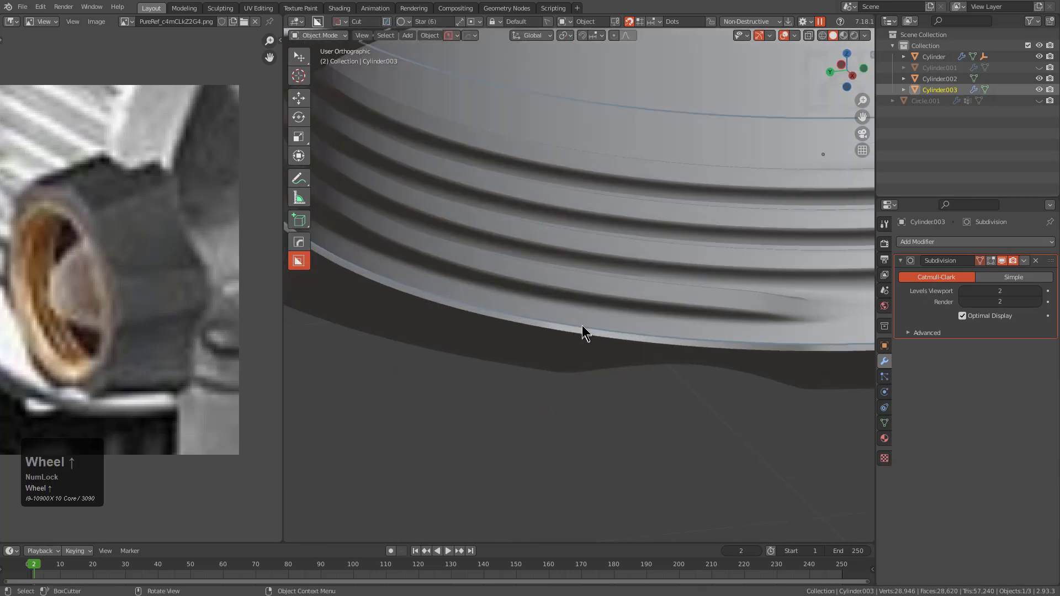
right_click(588, 307)
scroll(590, 359, "up", 3)
key("g")
key("z")
left_click(584, 394, "ctrl")
scroll(581, 380, "down", 1, "ctrl")
middle_click_drag(584, 384, 630, 398)
scroll(438, 343, "up", 2)
key("g")
key("z")
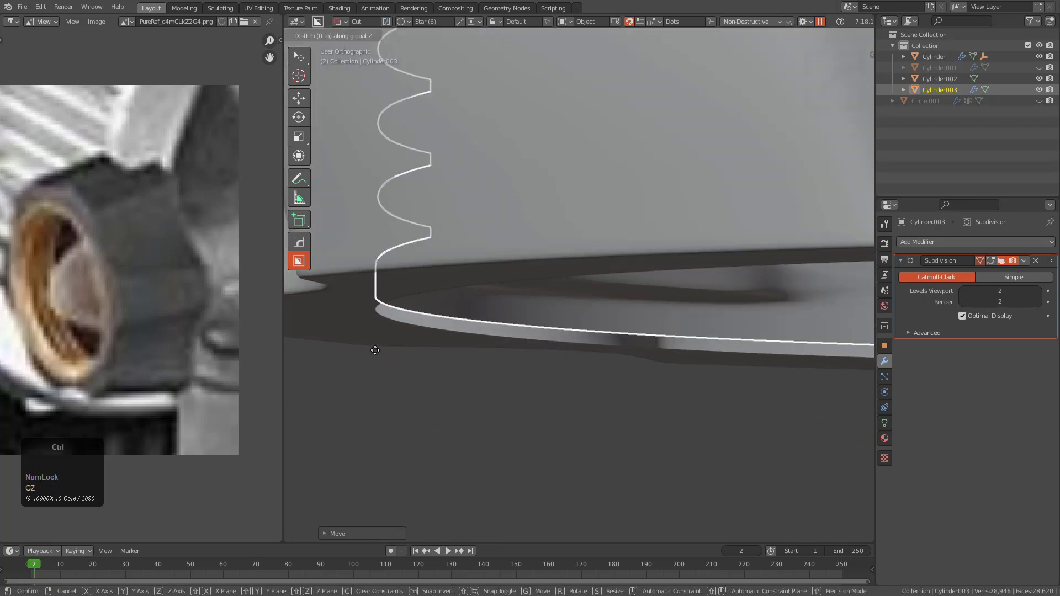
left_click(375, 350, "ctrl")
- Scale the threaded ring along Z to about 0.88 and deselect everything
key("ctrl+shift+Tab")
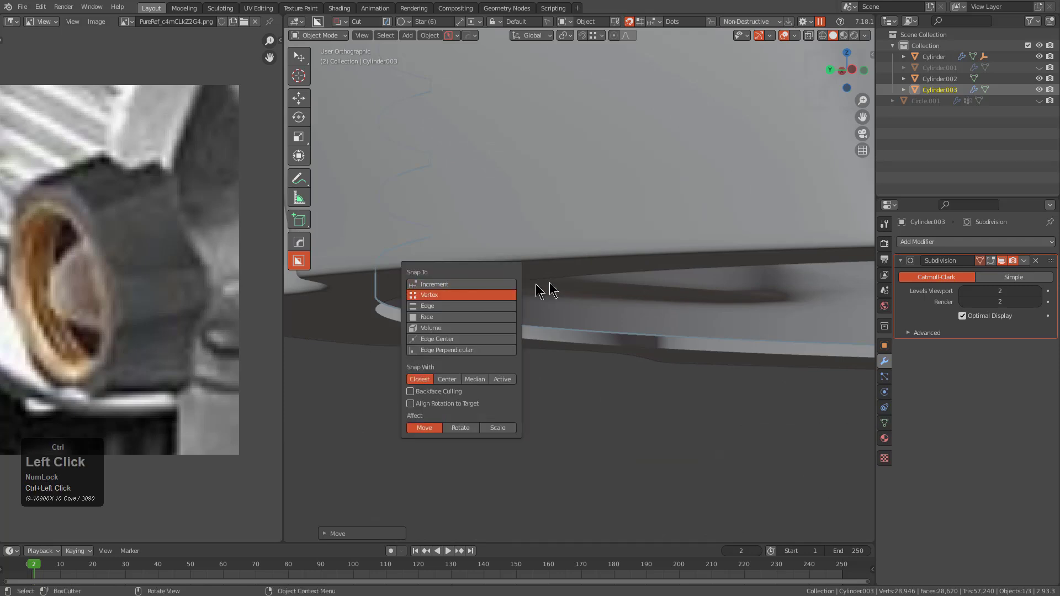
scroll(449, 336, "down", 4, "alt")
middle_click_drag(579, 345, 723, 358)
key("s")
key("z")
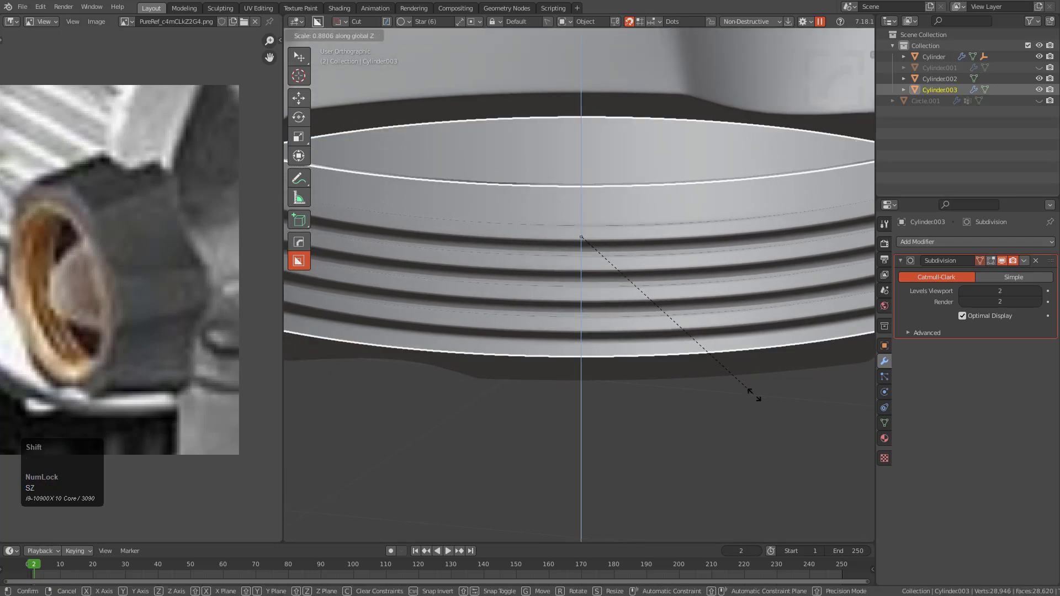
left_click(765, 402)
middle_click_drag(581, 308, 598, 324, "shift")
scroll(586, 315, "down", 4)
key("alt+a")
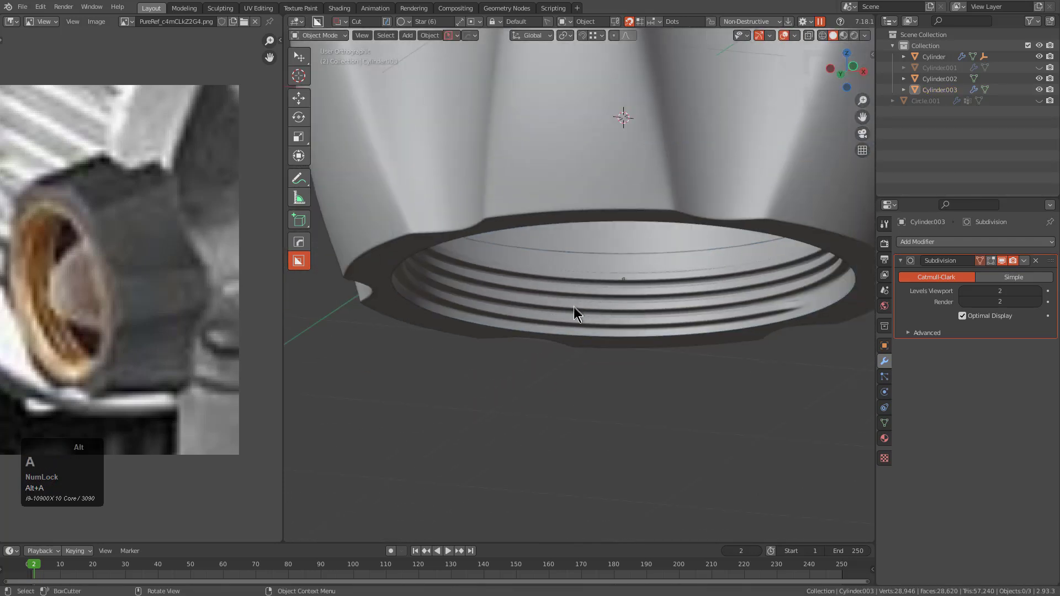
- Select the threaded ring together with the knob body and join them into the knob object
scroll(595, 307, "up", 6)
scroll(497, 265, "down", 1)
middle_click_drag(477, 327, 591, 329, "shift")
scroll(569, 303, "down", 1)
left_click(550, 301)
scroll(497, 310, "down", 3)
left_click(443, 293, "shift")
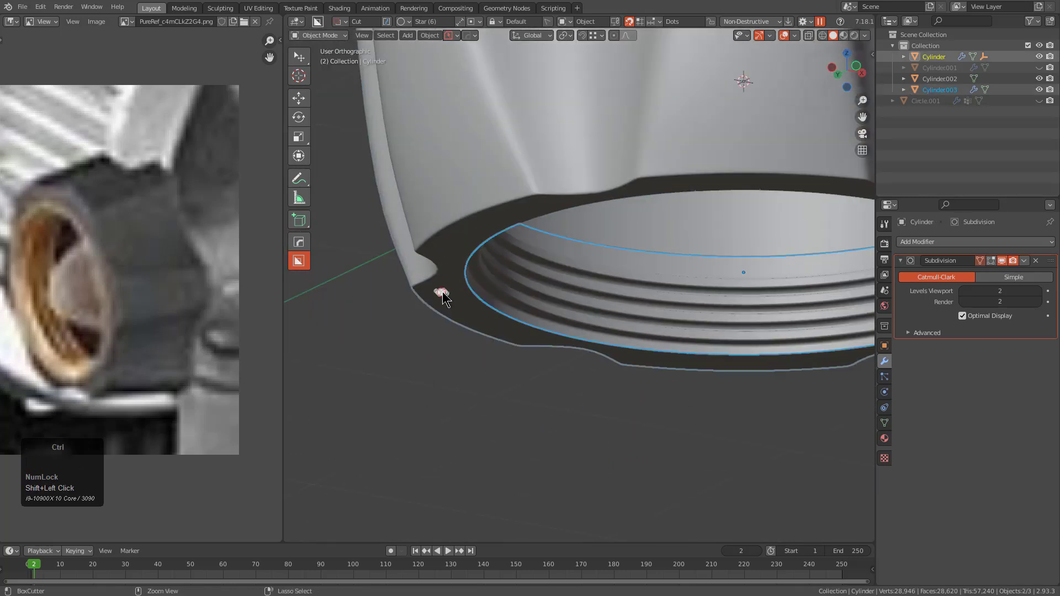
key("ctrl+j")
- Select the joined knob's entire mesh and merge its overlapping vertices by distance
scroll(542, 291, "up", 2)
key("Tab")
key("a")
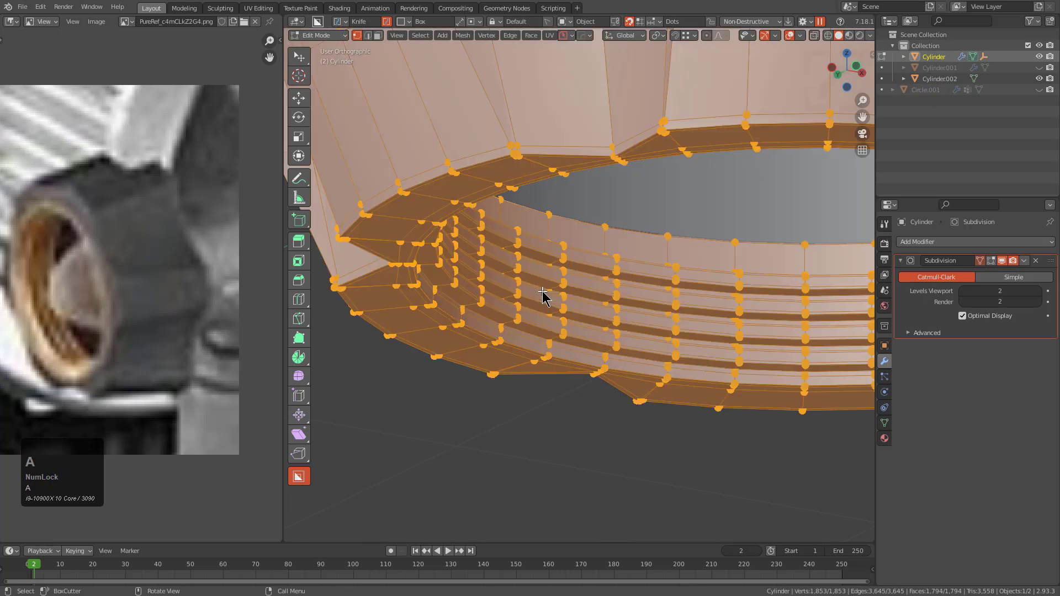
scroll(539, 305, "down", 5)
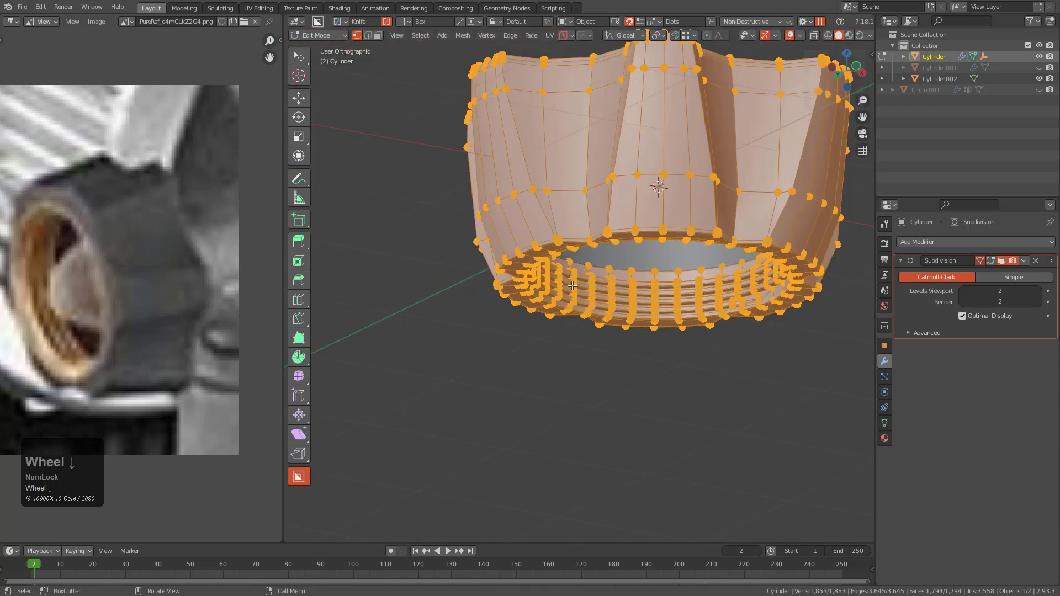
right_click(567, 285)
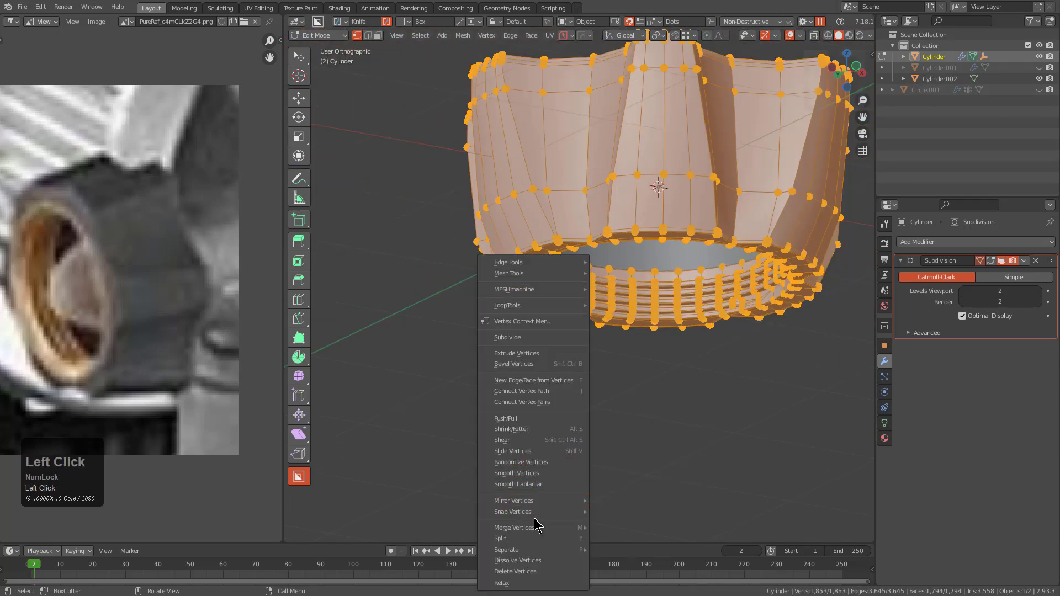
left_click(621, 568)
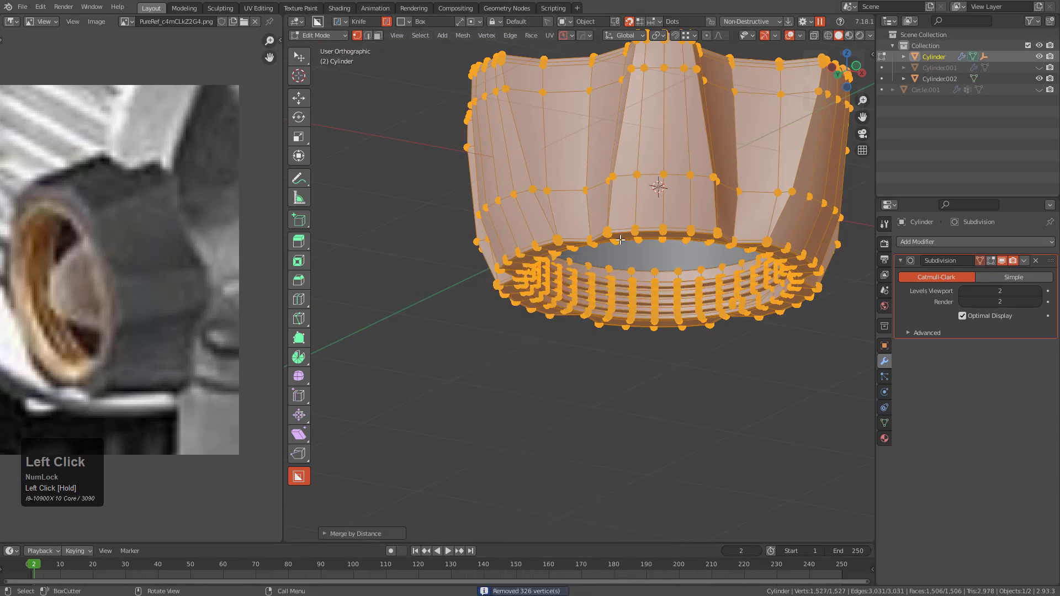
- With X-ray enabled, extrude the recess's inner edge loop along Z to the threaded ring's inner rim
scroll(621, 232, "up", 6)
key("alt+a")
middle_click_drag(553, 204, 478, 233, "shift")
key("alt+z")
key("a")
left_click(593, 245, "alt")
key("ctrl+z")
key("ctrl+z")
scroll(592, 245, "down", 2)
scroll(593, 276, "up", 2)
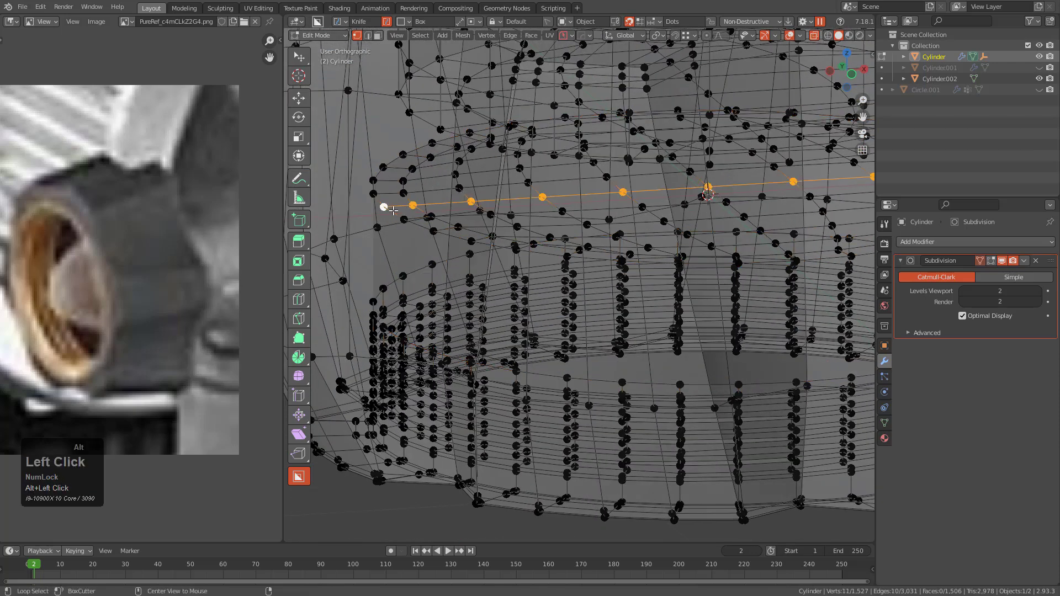
key("e")
key("z")
left_click(406, 312)
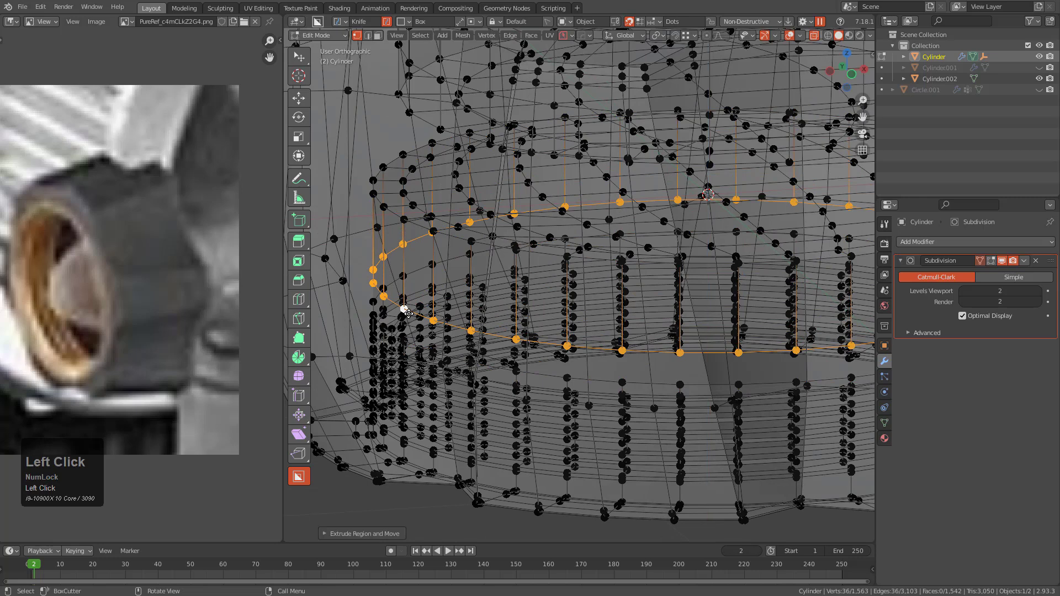
- Flatten the extruded recess loop by scaling it to 0 along Z
key("s")
key("z")
key("0")
key("KP_Enter")
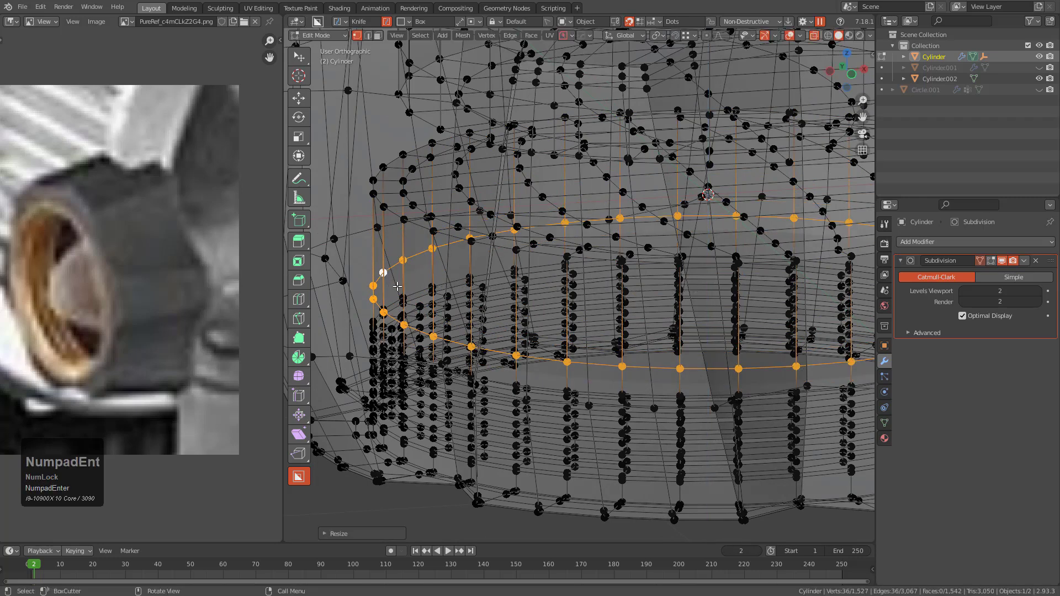
left_click(393, 267, "alt")
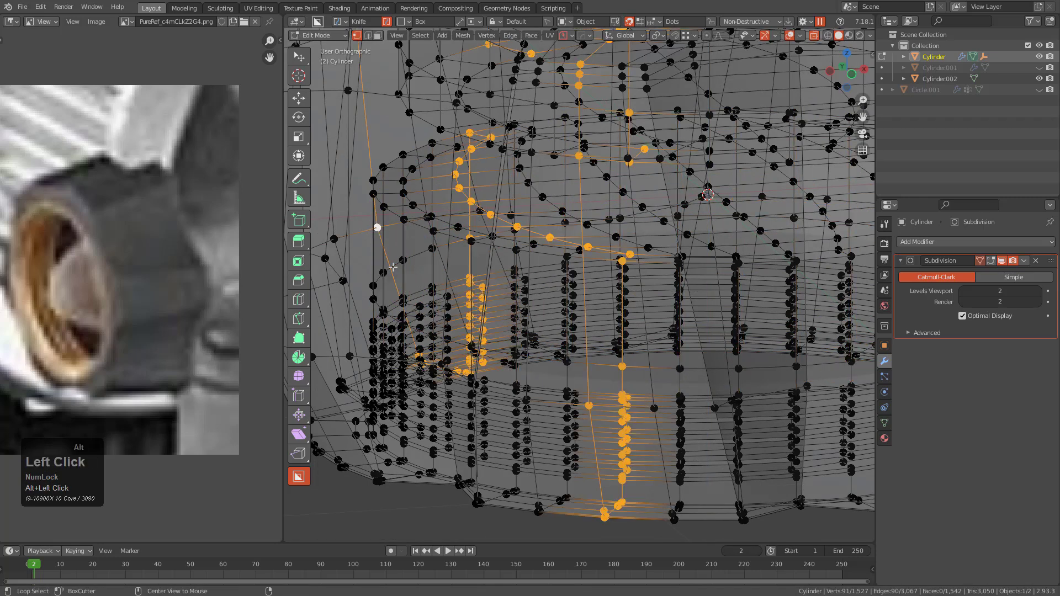
left_click(393, 267, "alt")
key("g")
right_click(398, 258)
scroll(419, 271, "down", 4)
scroll(499, 293, "up", 3)
- Turn off X-ray and add an edge loop around the recess wall, slid close to the recess floor
key("a")
key("alt+a")
scroll(506, 296, "down", 5)
key("alt+z")
middle_click_drag(574, 276, 603, 213, "alt")
key("Tab")
key("Tab")
scroll(608, 182, "up", 5)
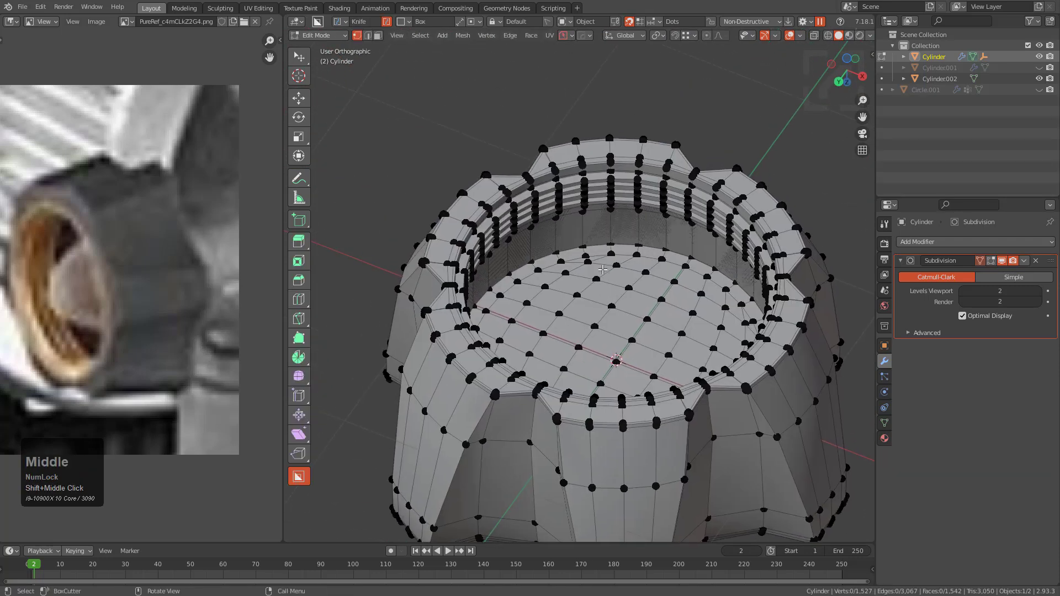
key("ctrl+r")
left_click(612, 169)
left_click(602, 197)
key("Tab")
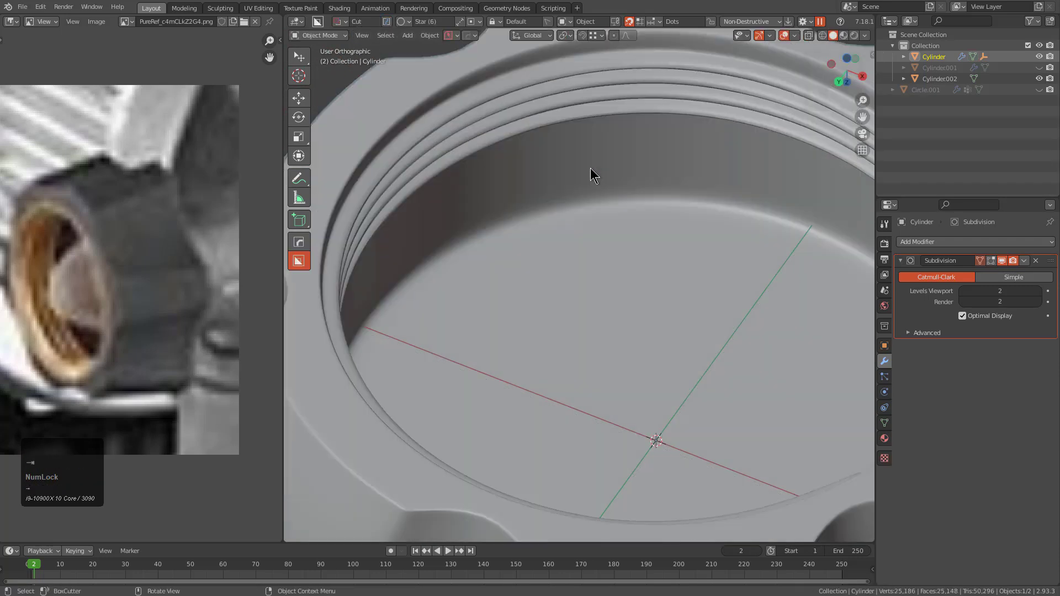
- Hide the leftover Cylinder.002 object in the recess and reselect the knob
left_click(591, 169)
scroll(580, 199, "down", 3)
left_click(566, 211)
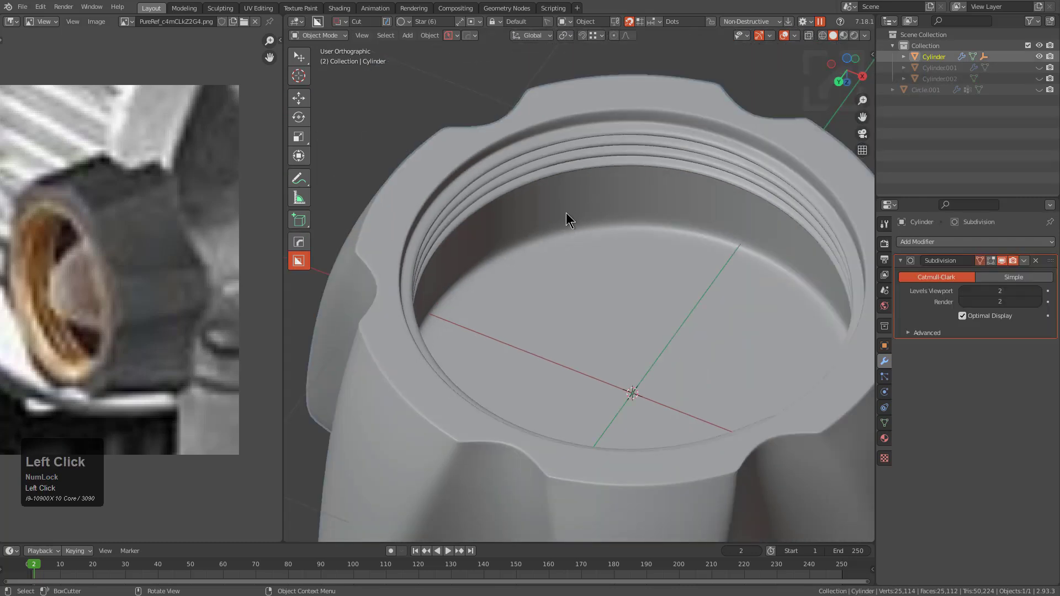
- Add a spiral edge loop along the thread's sloped face, slid close to one of its edges
scroll(530, 201, "up", 5)
middle_click_drag(554, 240, 517, 261)
key("Tab")
middle_click_drag(530, 210, 554, 207, "shift")
scroll(596, 287, "up", 2)
key("ctrl+r")
left_click(604, 271)
left_click(601, 265)
scroll(584, 343, "down", 4)
scroll(550, 289, "up", 2)
- Use X-ray to add a second spiral edge loop along the thread, slid close to the neighbouring thread edge
middle_click_drag(551, 289, 561, 293)
scroll(561, 293, "up", 4)
key("alt+z")
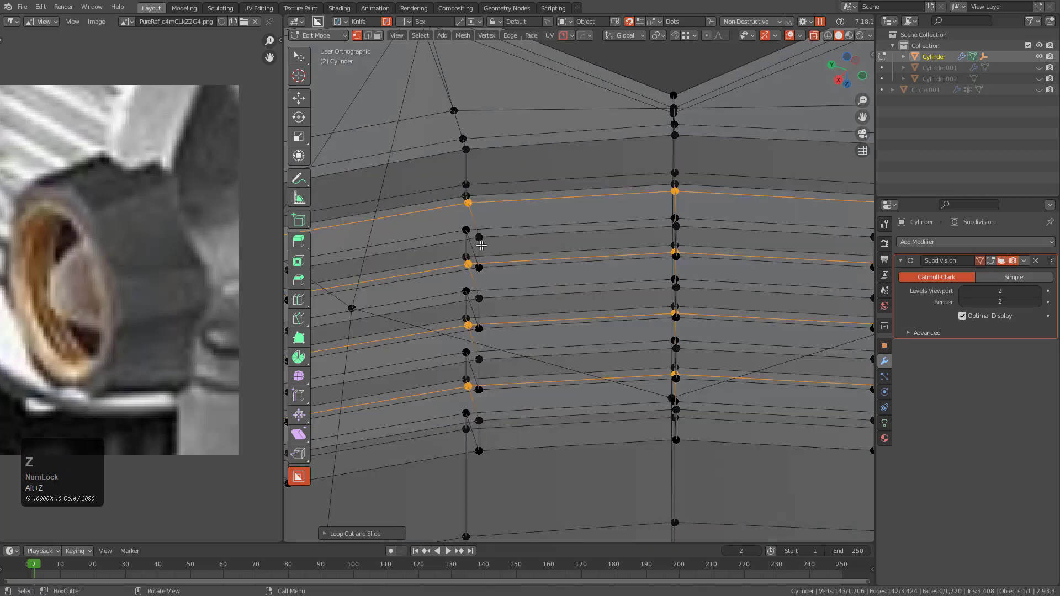
left_click(470, 237)
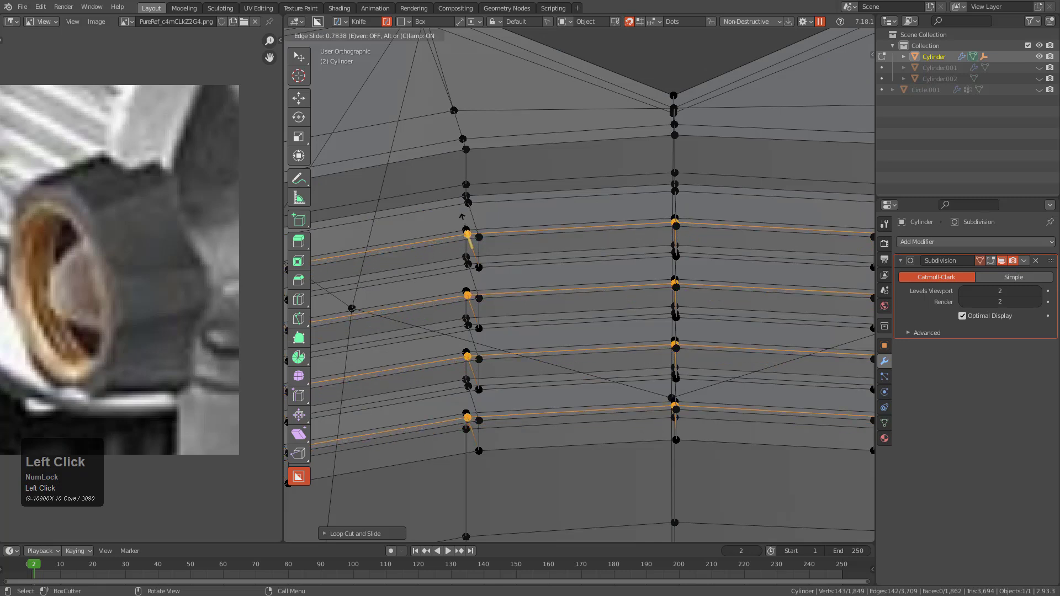
left_click(473, 224)
key("alt+z")
key("Tab")
- Add spiral support loops near both edges of the thread's vertical face to sharpen its profile
scroll(518, 225, "up", 3)
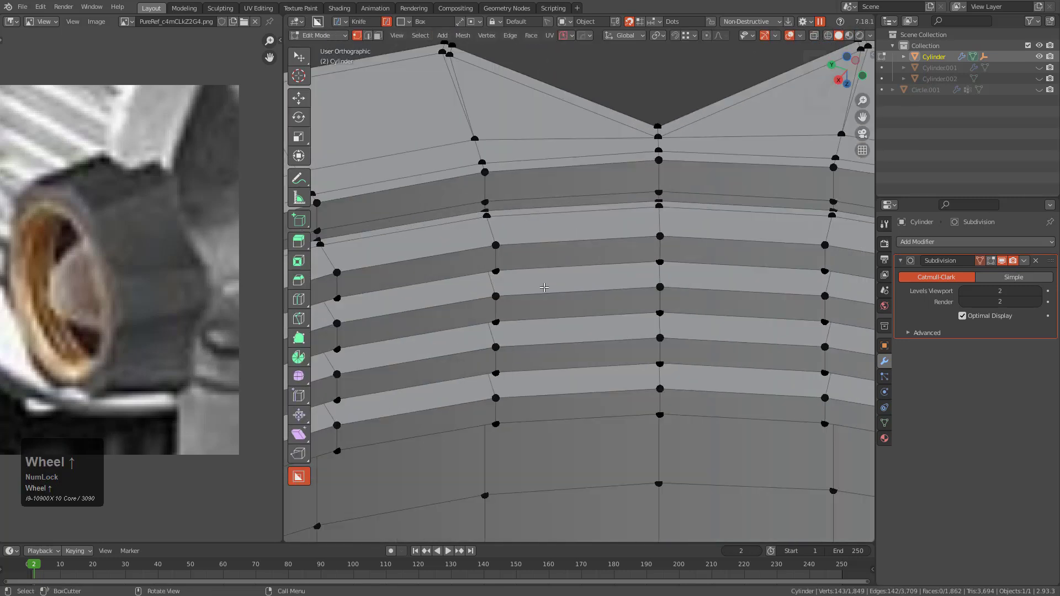
left_click(500, 260)
left_click(498, 263)
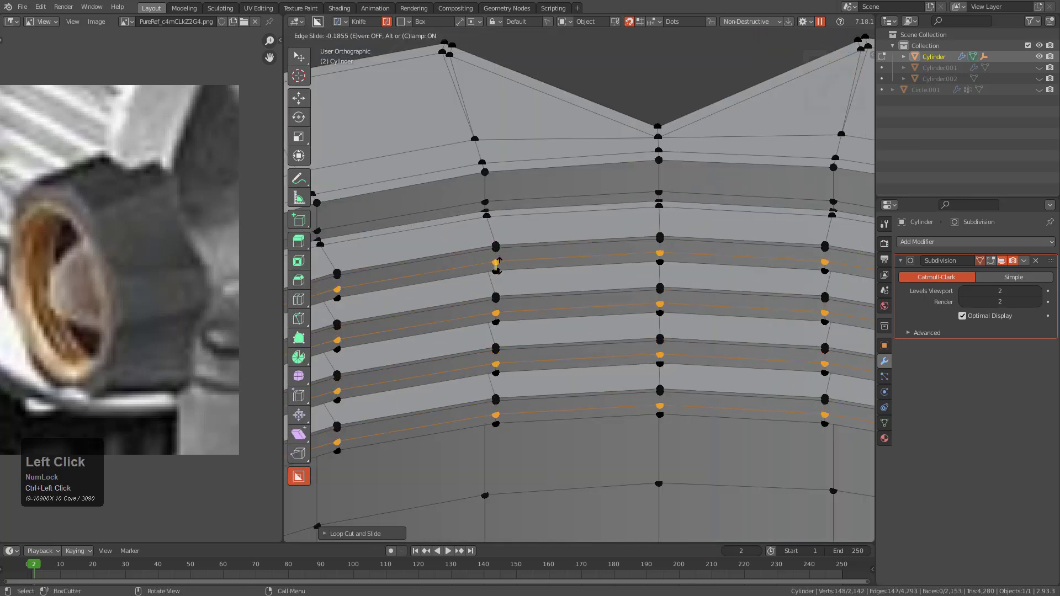
key("Tab")
scroll(549, 284, "down", 5)
middle_click_drag(551, 324, 631, 307)
scroll(623, 279, "up", 1)
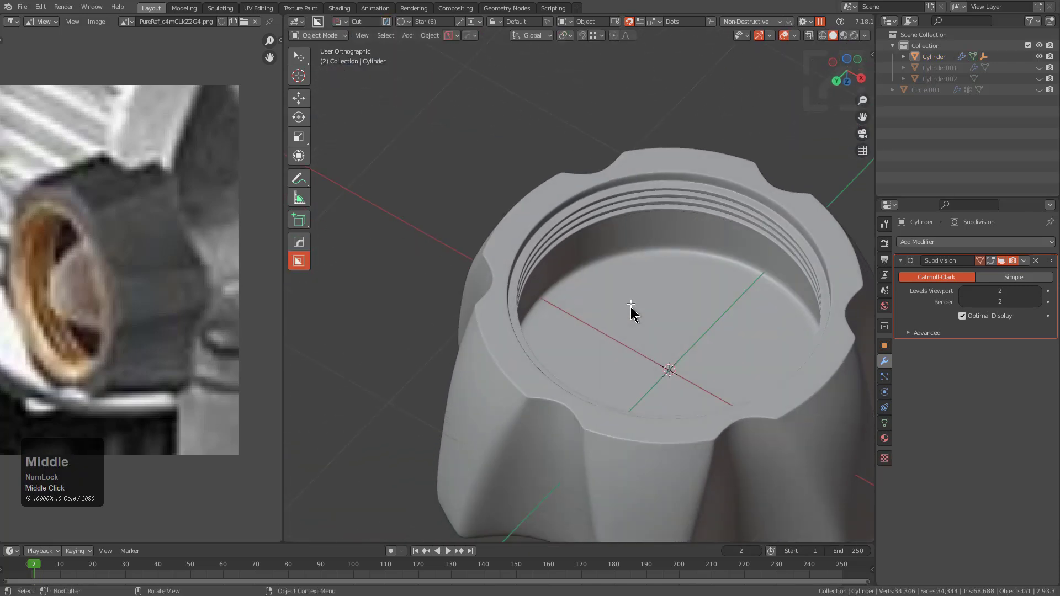
- Select the recess's inner wall face loop, grow the selection by one row, and convert it to a plate with HardOps Curve/Extract
key("Tab")
key("3")
left_click(622, 245, "alt")
scroll(634, 242, "up", 4)
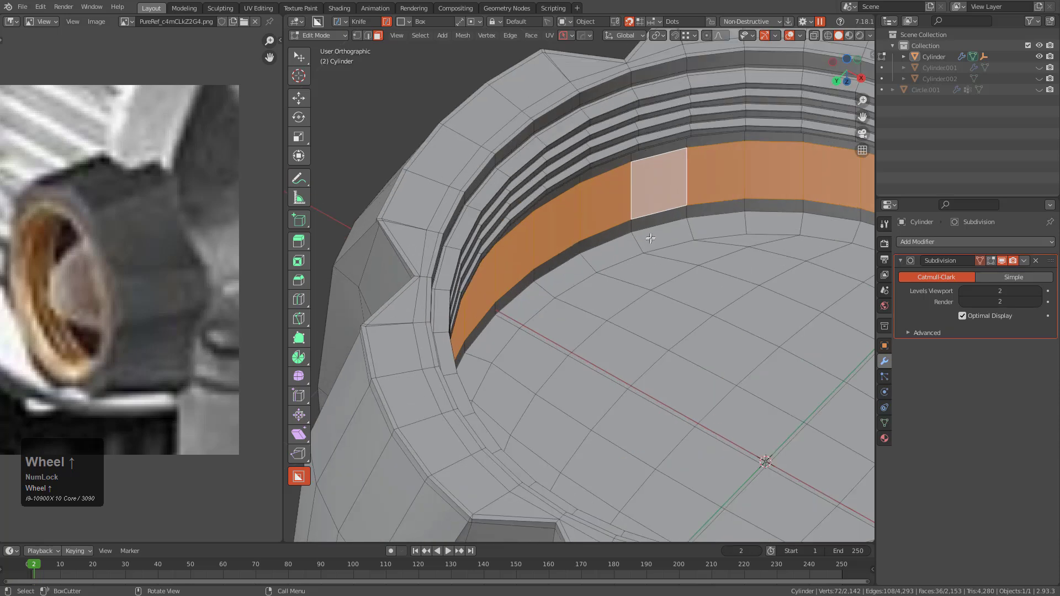
key("ctrl+KP_Add")
key("q")
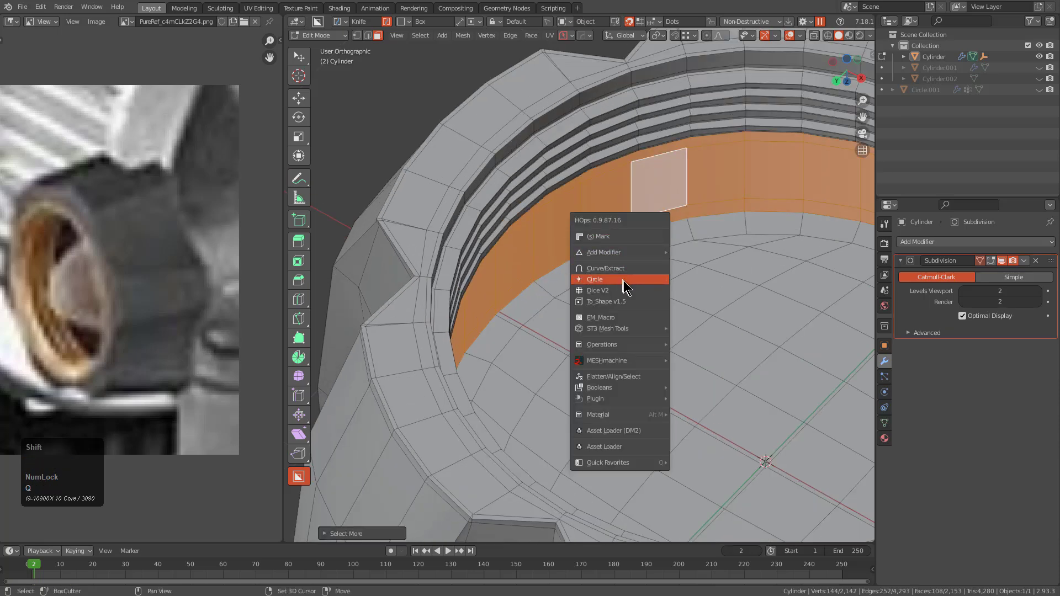
left_click(622, 274)
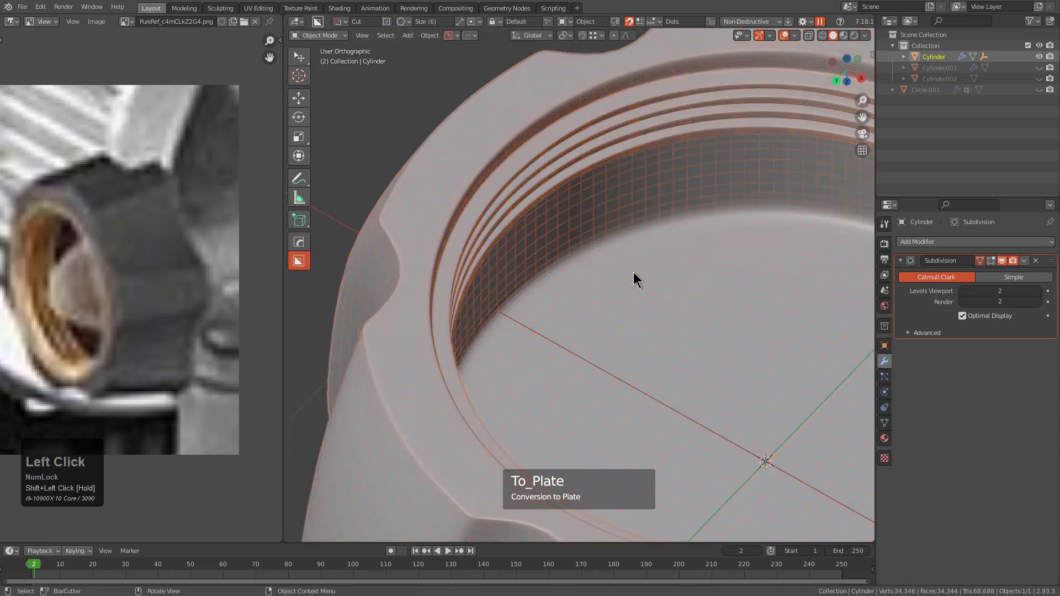
- Extract the recess's inner wall selection as a solidified plate and place its Solidify modifier above Subdivision
key("Tab")
key("q")
left_click(620, 249)
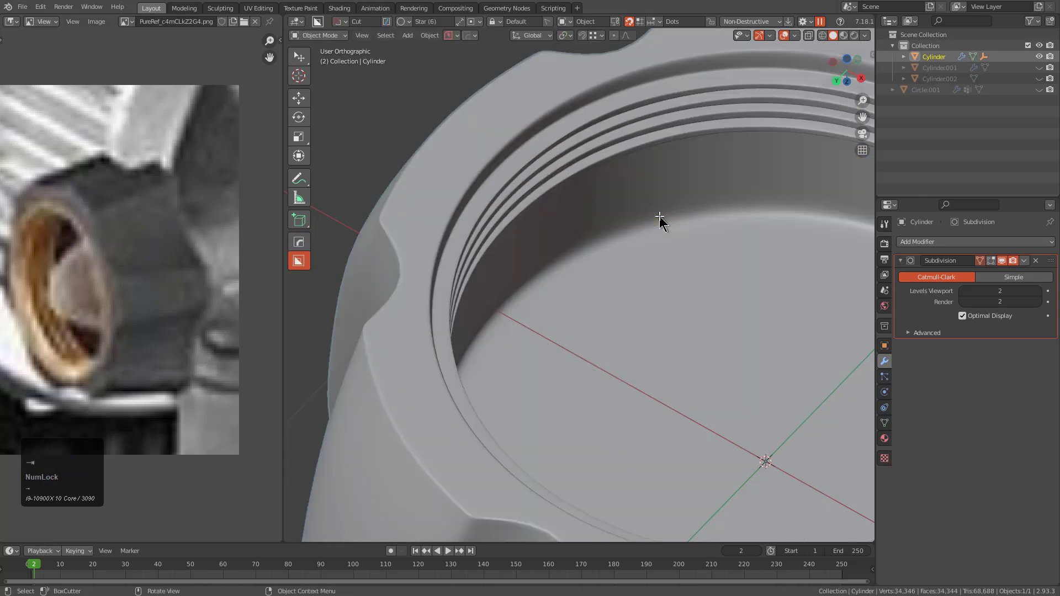
key("Tab")
key("q")
left_click(661, 221)
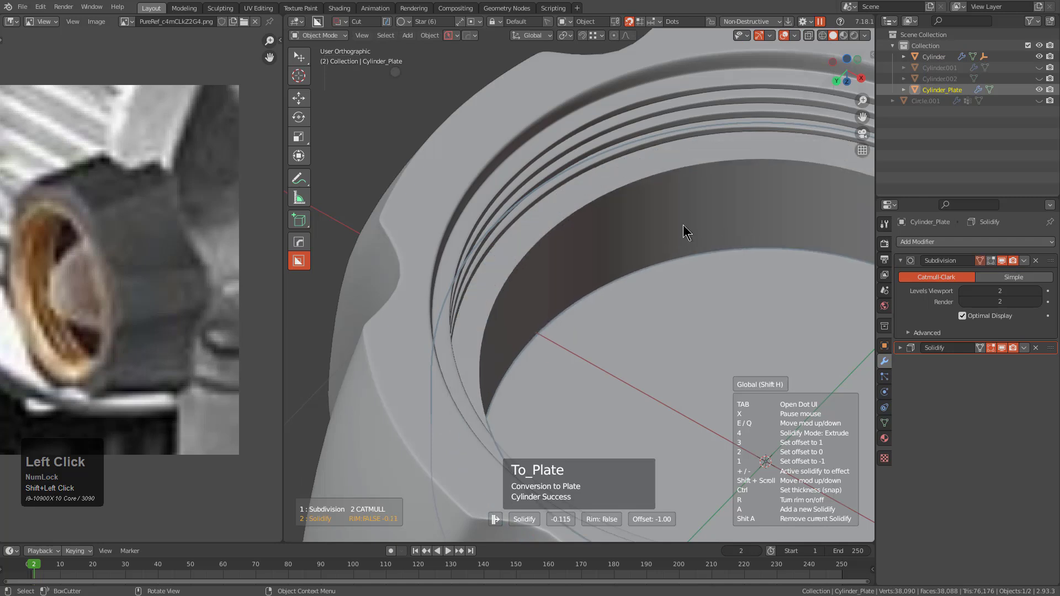
left_click(680, 223)
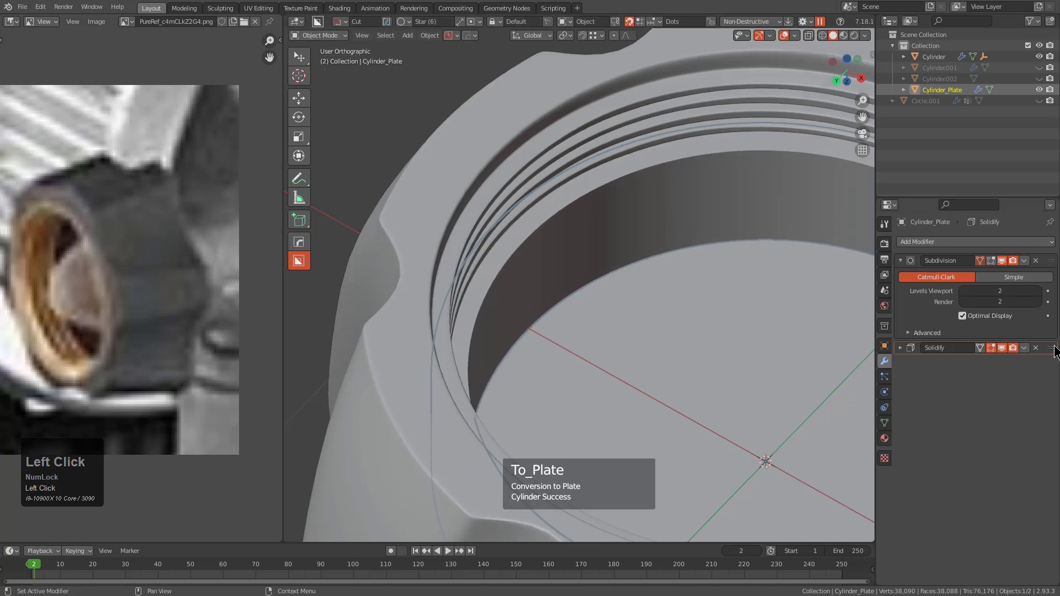
left_click_drag(1051, 348, 1050, 261)
- Use X-ray to select an edge loop on the inner wall plate and slide it to adjust the plate's edge
middle_click_drag(703, 218, 615, 218)
key("Tab")
key("alt+z")
key("2")
left_click(610, 204, "alt")
key("g")
key("g")
left_click(615, 184)
key("g")
key("g")
key("Tab")
key("alt+z")
scroll(613, 276, "down", 4)
middle_click_drag(592, 287, 619, 311)
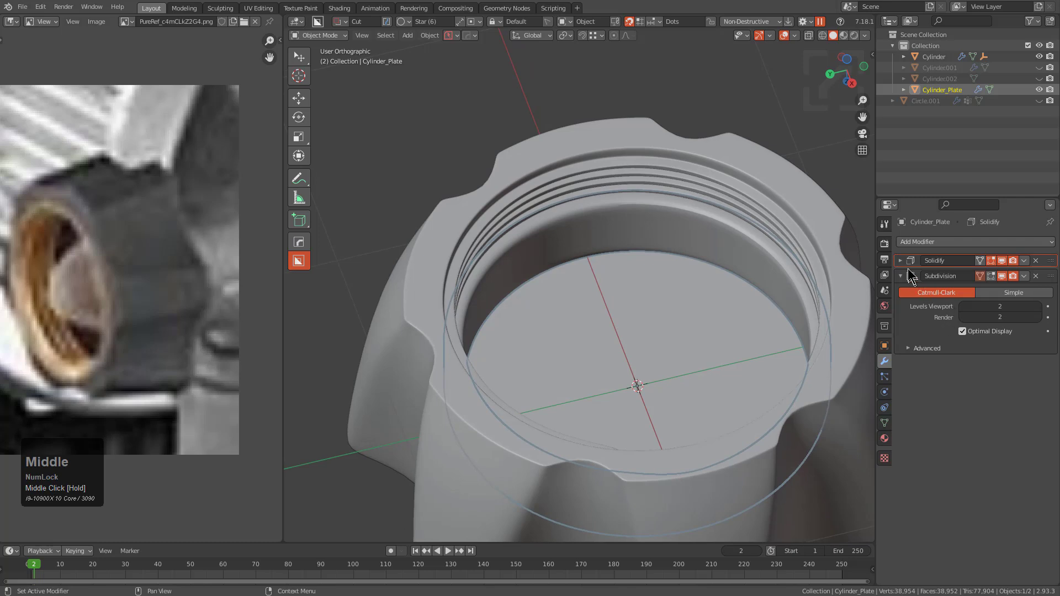
- Enable the rim on the plate's Solidify modifier and set its thickness to about -0.09
left_click(902, 262)
key("q")
left_click(697, 331)
left_click(773, 340)
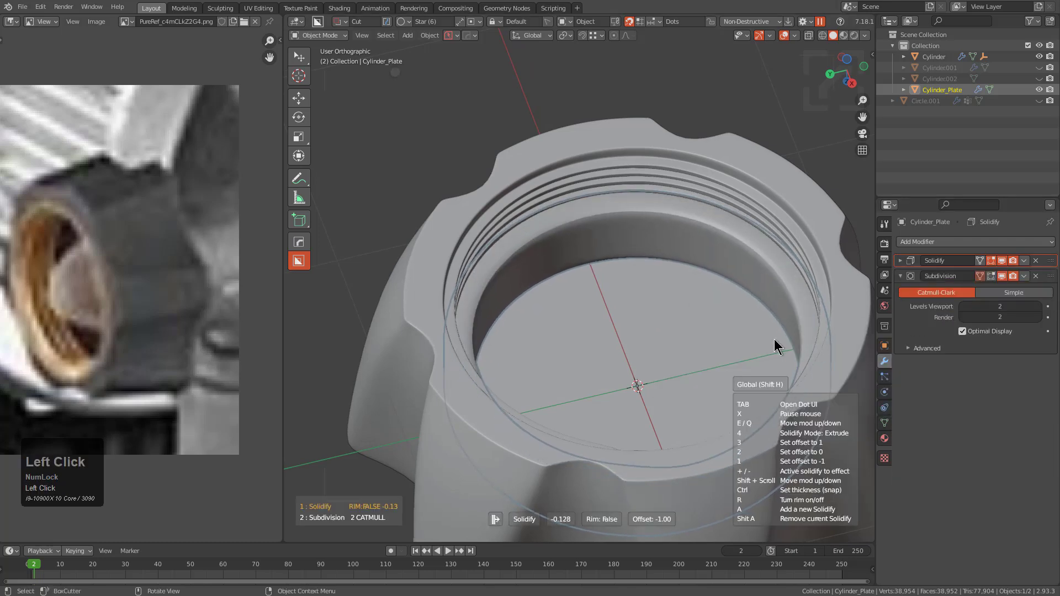
key("r")
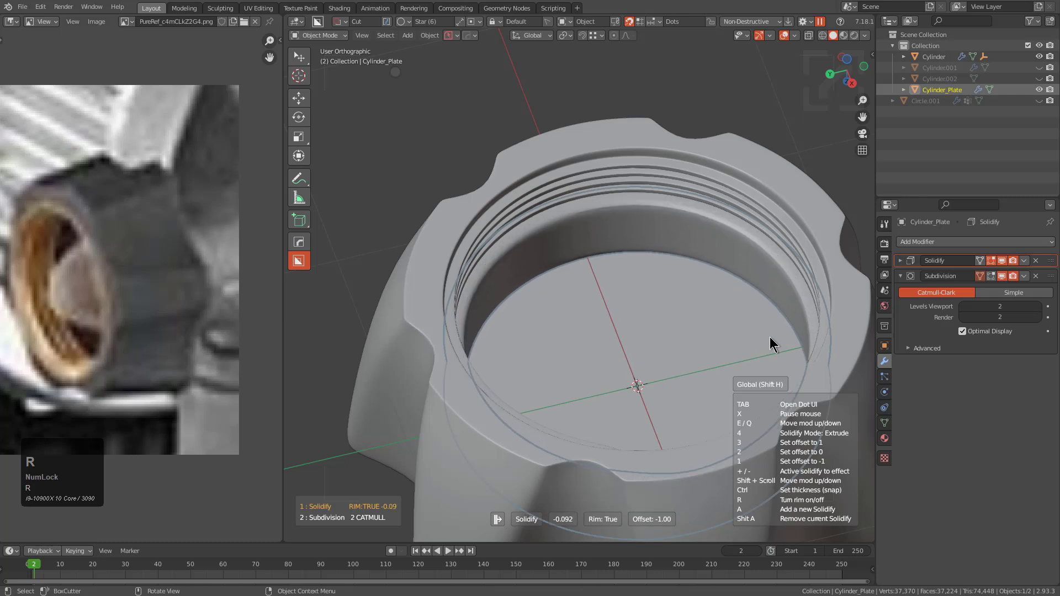
left_click(683, 270)
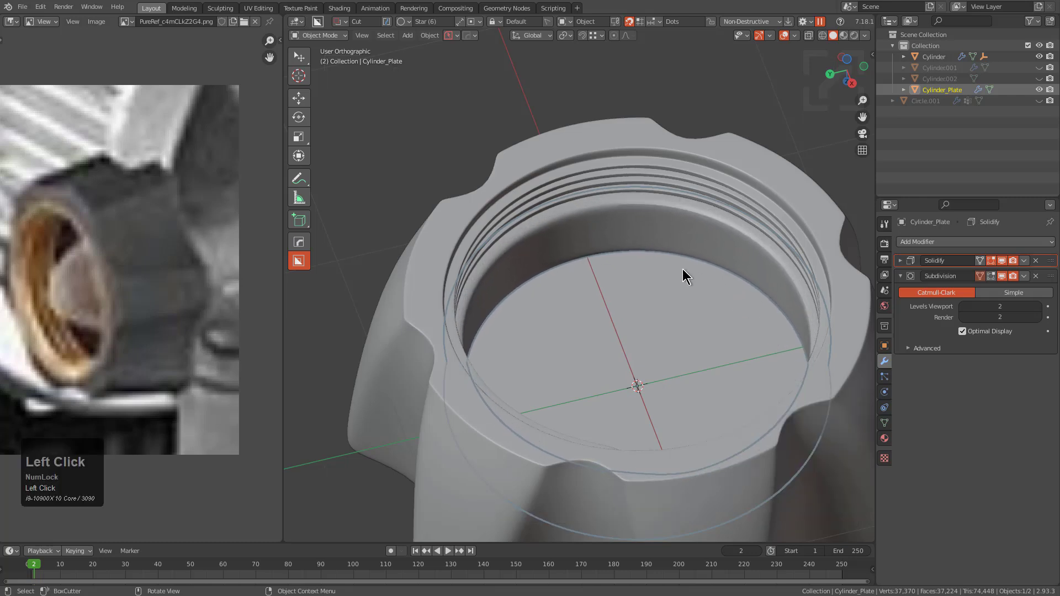
- Apply Auto Smooth to the plate and display the wireframe over the shaded model
key("ctrl+grave")
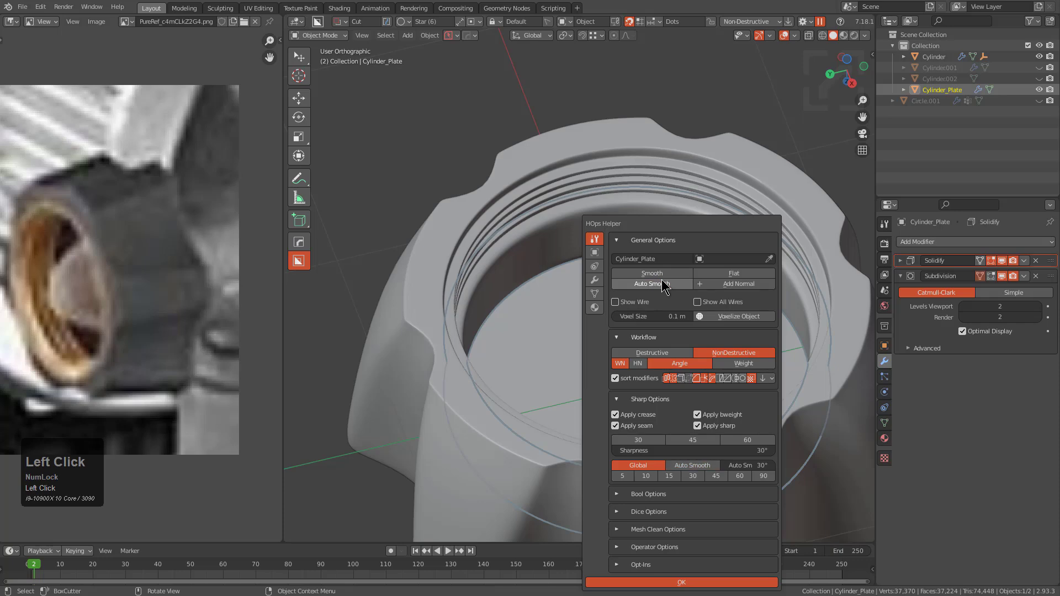
left_click(663, 285)
mouse_move(602, 240)
middle_mouse_down()
mouse_move(627, 315)
mouse_move(625, 250)
middle_mouse_up()
scroll(625, 250, "up", 2)
key("z")
left_click(567, 276)
- Examine the knob's wireframe from several angles and compare its recess with a close-up of the reference photo
middle_click_drag(567, 276, 484, 240)
middle_click_drag(594, 276, 605, 274)
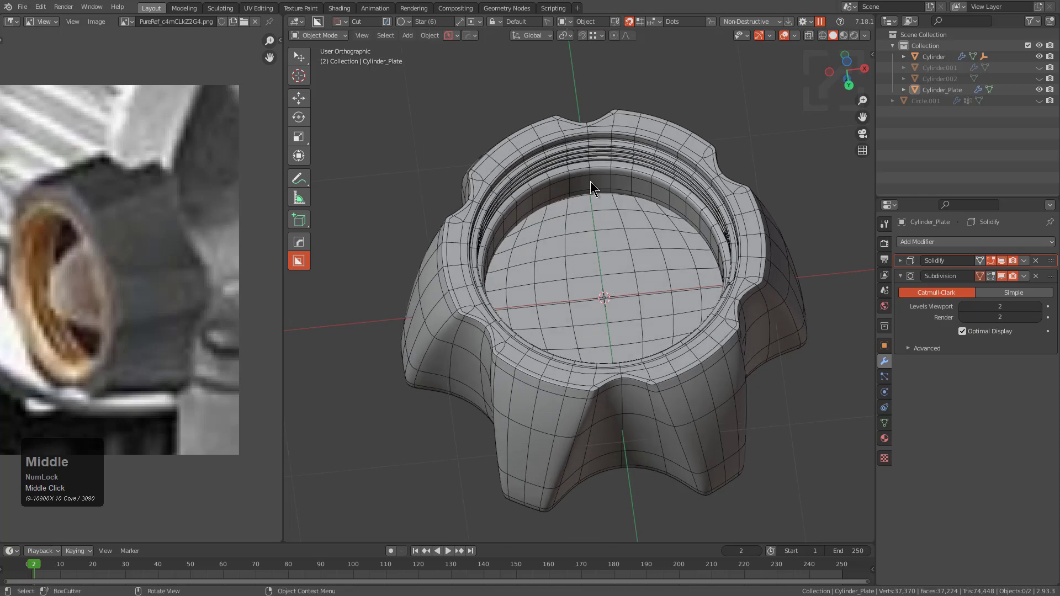
middle_click_drag(608, 211, 598, 220)
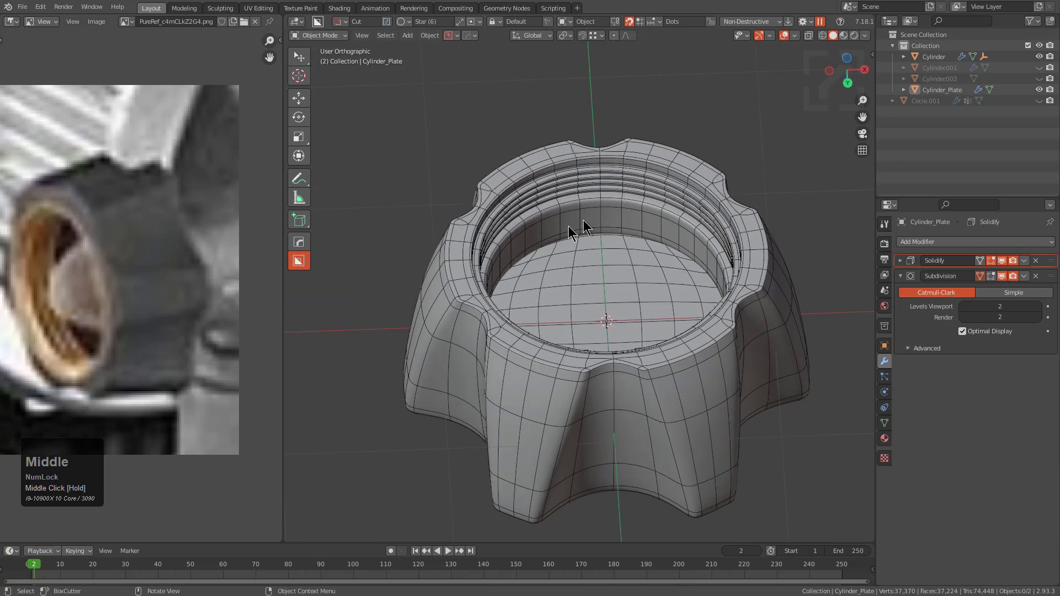
scroll(51, 270, "up", 2)
middle_click_drag(51, 272, 83, 276)
scroll(115, 283, "up", 3)
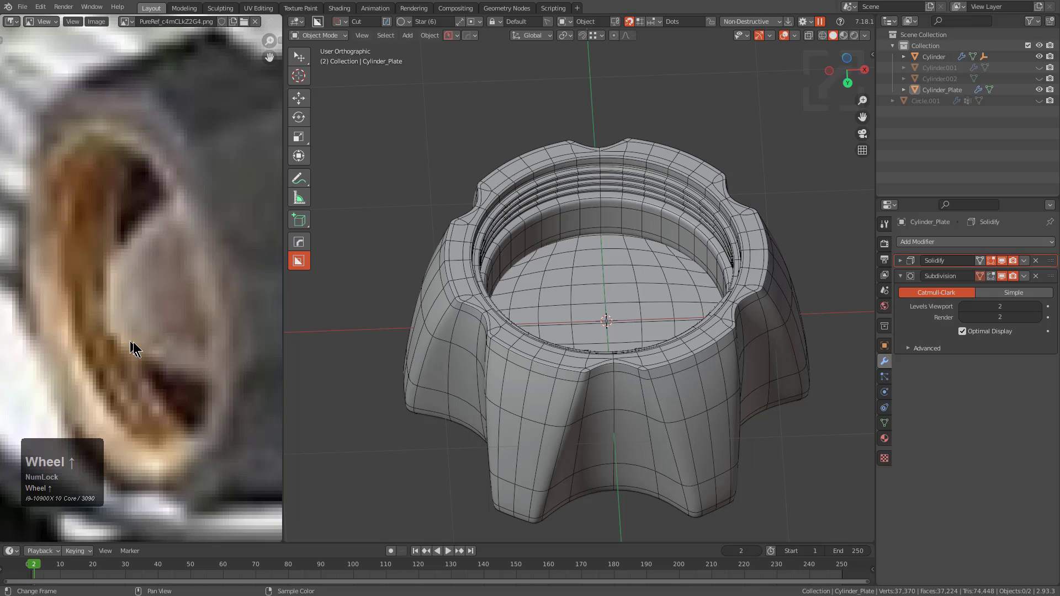
middle_click_drag(524, 293, 602, 297)
scroll(519, 292, "down", 1)
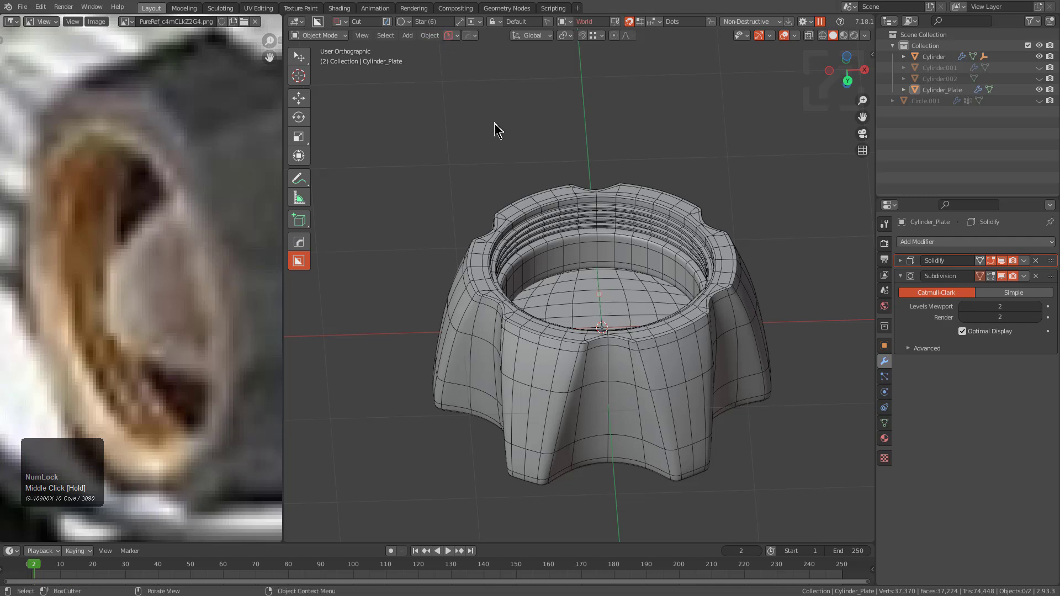
- Save the file with PowerSave under the name topostudy_pw_screwthing
left_click(451, 35)
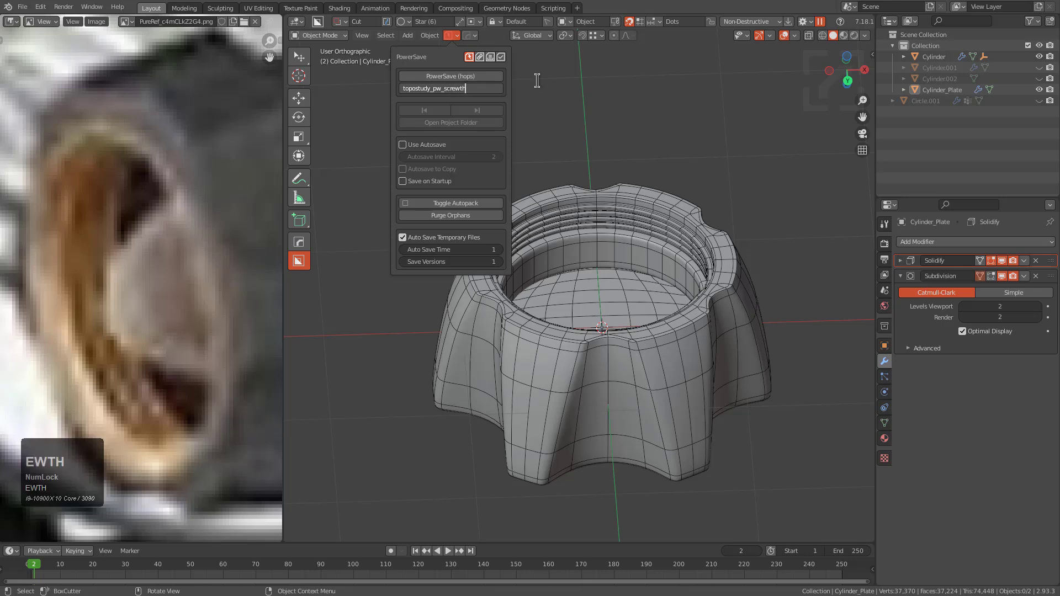
left_click(467, 77)
middle_click_drag(668, 244, 665, 288)
scroll(665, 288, "down", 1)
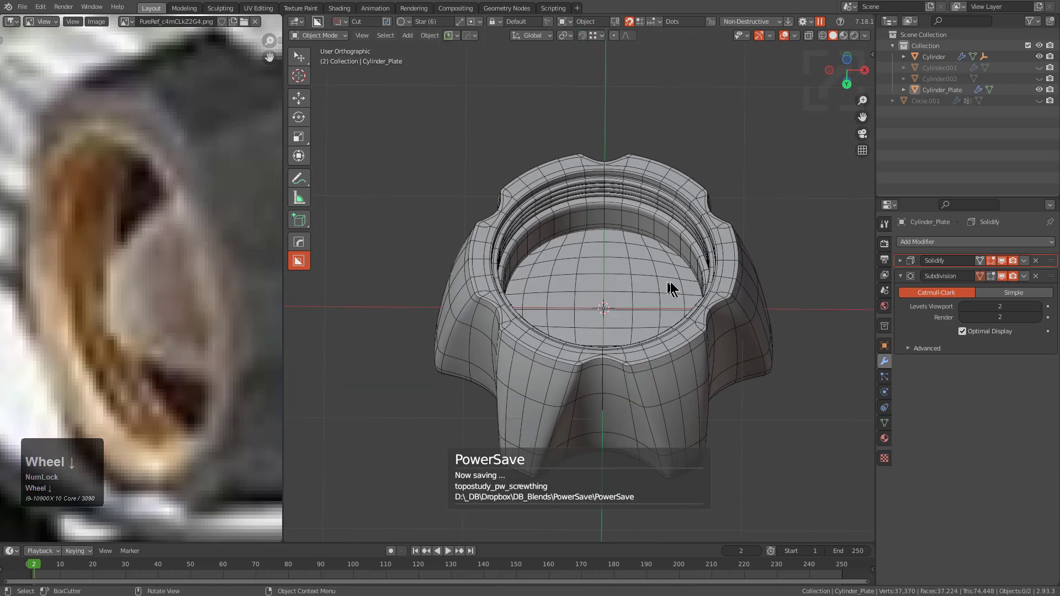
- Add a cylinder at the knob's centre and move it along the Z axis so it stands out of the recess
key("shift+a")
left_click(733, 354)
key("KP_Decimal")
scroll(731, 350, "down", 2)
middle_click_drag(686, 350, 670, 329)
key("g")
key("z")
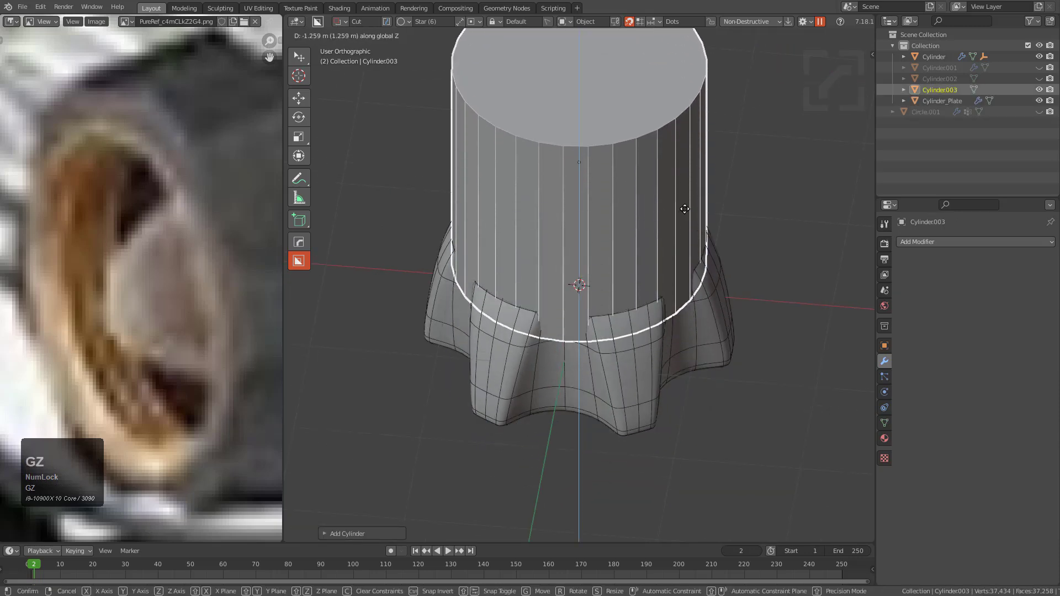
left_click(685, 238)
- Use X-ray to select the new cylinder's end face inside the knob and set the object's origin to that face
key("Tab")
key("alt+z")
key("3")
left_click(585, 256)
middle_click_drag(584, 256, 589, 281)
key("shift+s")
left_click(588, 350)
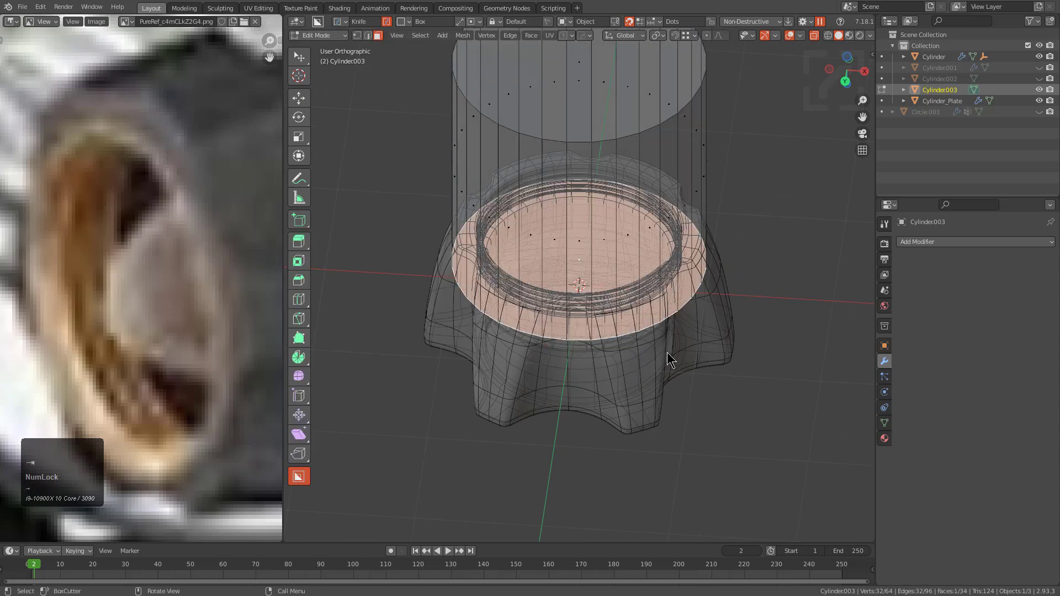
key("Tab")
key("alt+z")
- Move the cylinder along Z into the recess and scale it down to fit inside the threaded opening with clearance
middle_click_drag(669, 359, 618, 260)
key("g")
key("z")
left_click(634, 288)
key("s")
left_click(671, 281)
key("Tab")
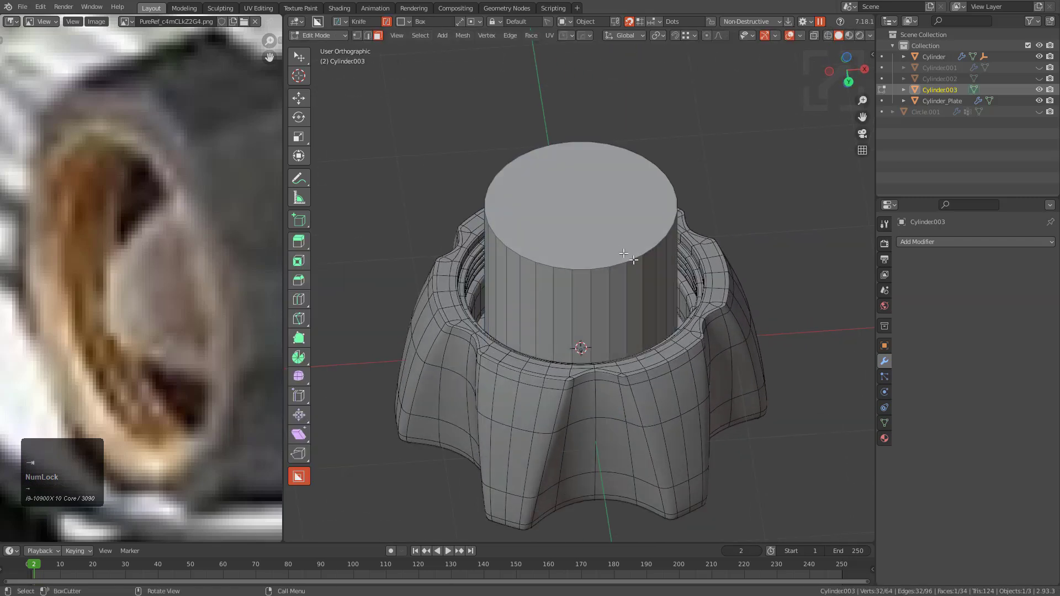
key("Tab")
key("s")
left_click(678, 309)
- Scale down the cylinder's protruding end face and shift it to form a taper
key("Tab")
left_click(601, 258)
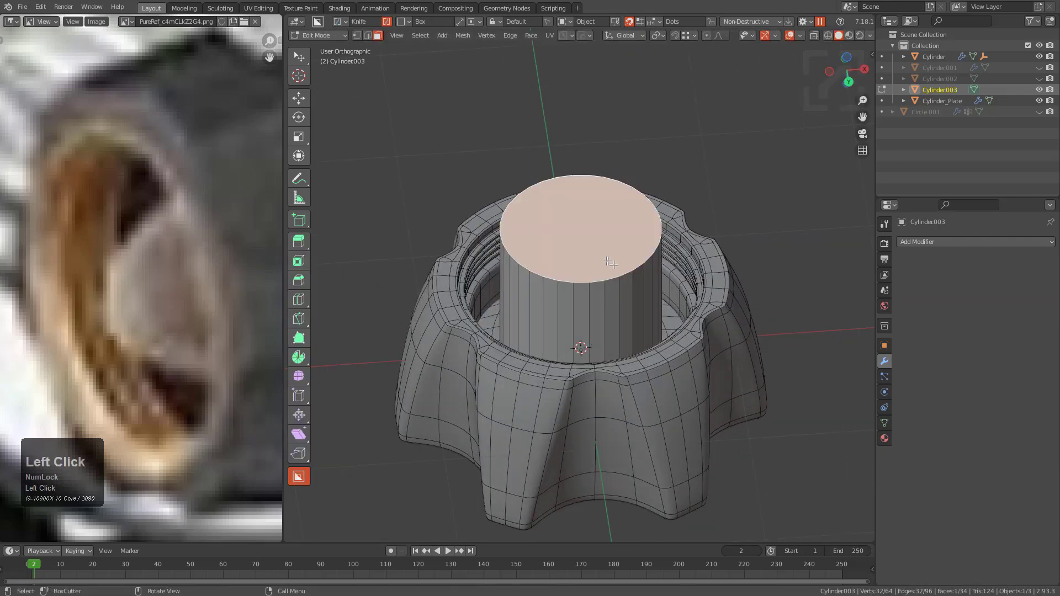
key("s")
left_click(640, 274)
key("g")
left_click(640, 257)
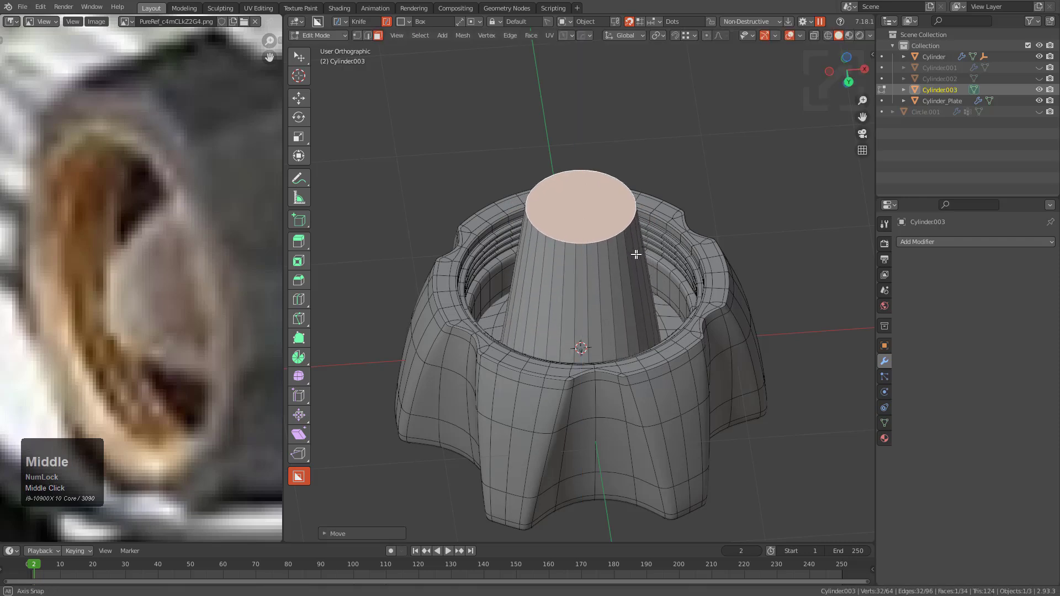
- In the back orthographic view, narrow the tapered end face further and adjust its height along Z
key("ctrl+KP_1")
key("KP_Decimal")
key("g")
key("z")
right_click(645, 211)
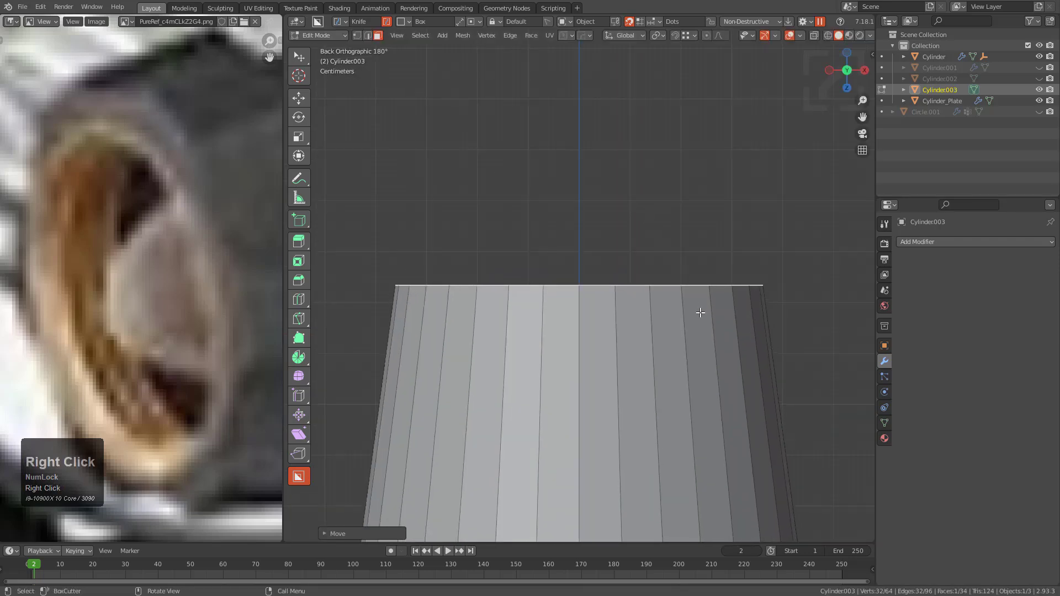
scroll(698, 303, "down", 5)
key("s")
left_click(658, 315)
key("g")
key("z")
left_click(670, 343)
- Widen the cone's base face inside the knob and move its narrow end face slightly closer to the knob
scroll(670, 343, "down", 3)
middle_click_drag(645, 420, 633, 304, "shift")
key("s")
left_click(661, 377)
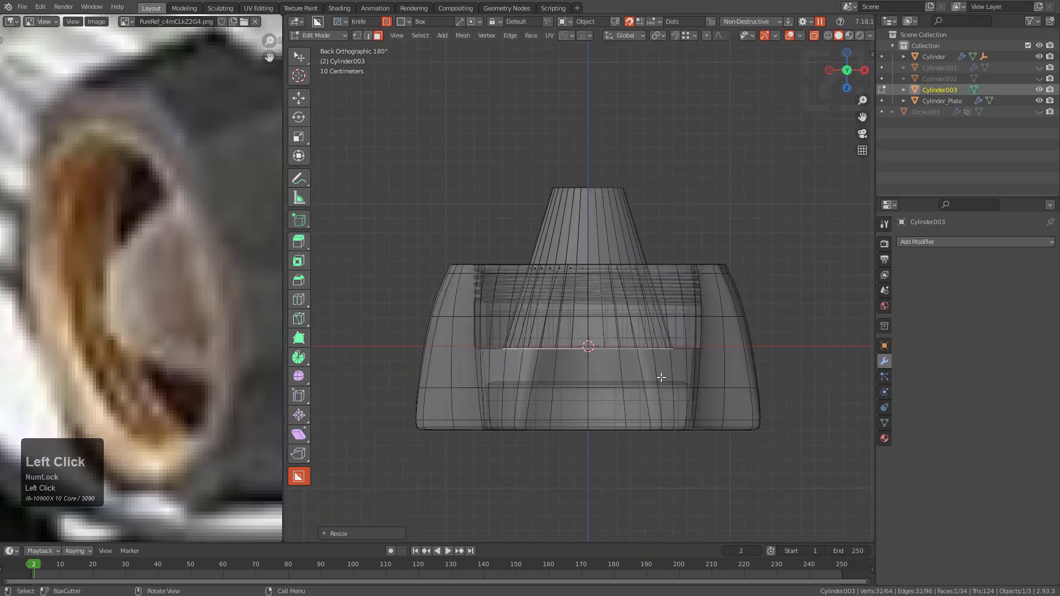
left_click(594, 194)
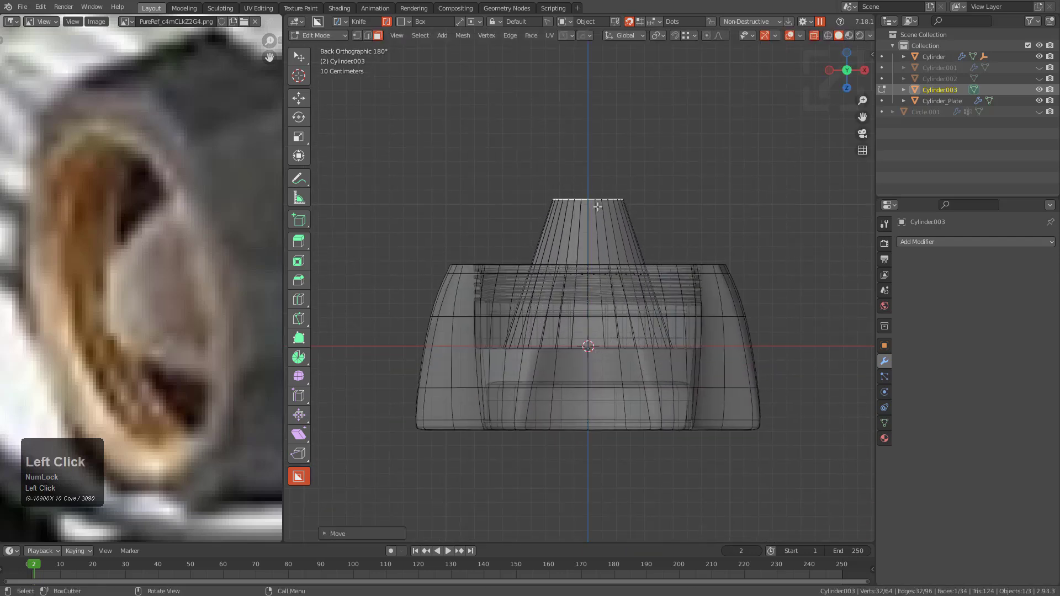
middle_click_drag(594, 195, 620, 260)
scroll(630, 276, "up", 5)
key("ctrl+b")
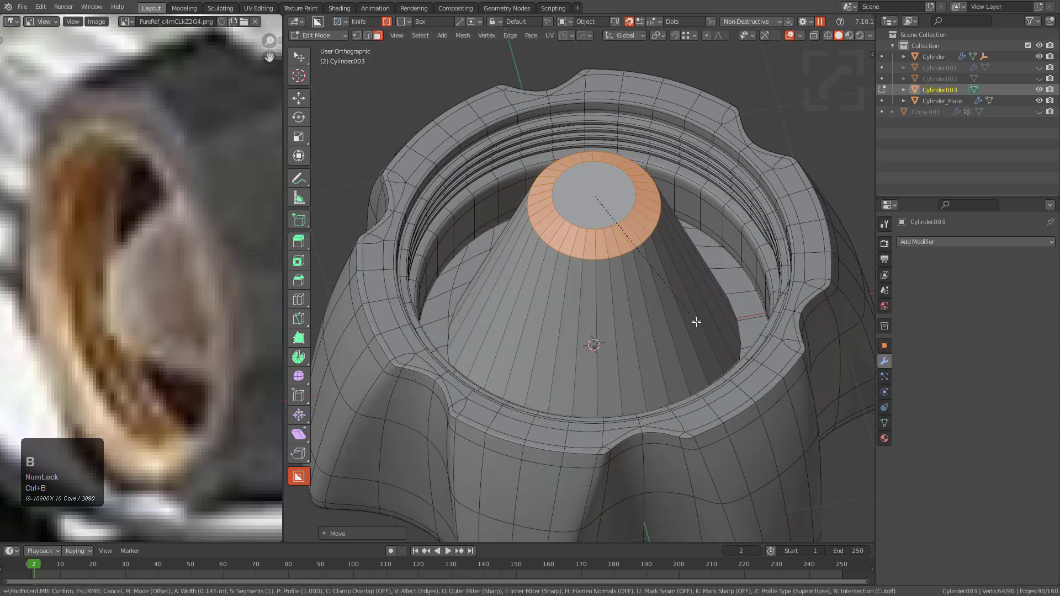
scroll(696, 326, "up", 2)
right_click(710, 334)
- Bevel the rim of the cone's narrow end with a width of 0.415 m, 4 segments and a shape of 0.5
key("ctrl+b")
scroll(712, 338, "up", 3)
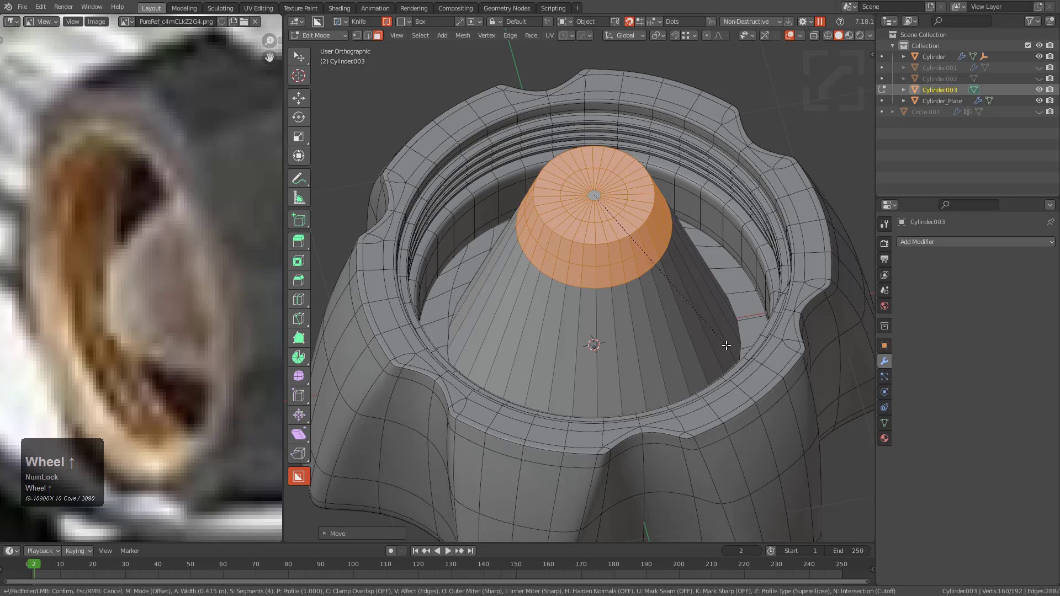
left_click(725, 346)
key("F9")
left_click(841, 415)
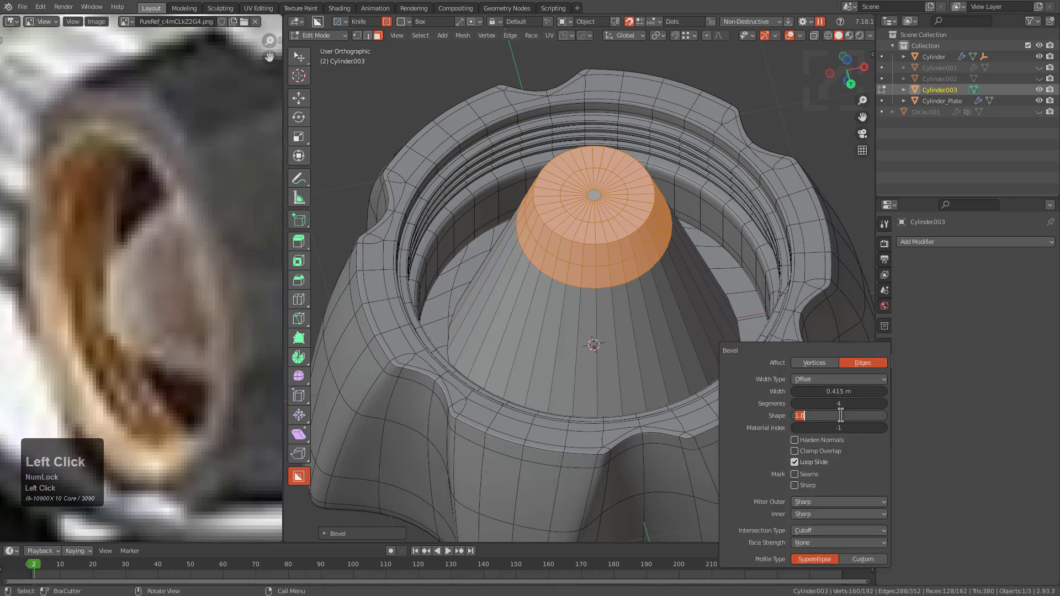
type(".5")
key("KP_Enter")
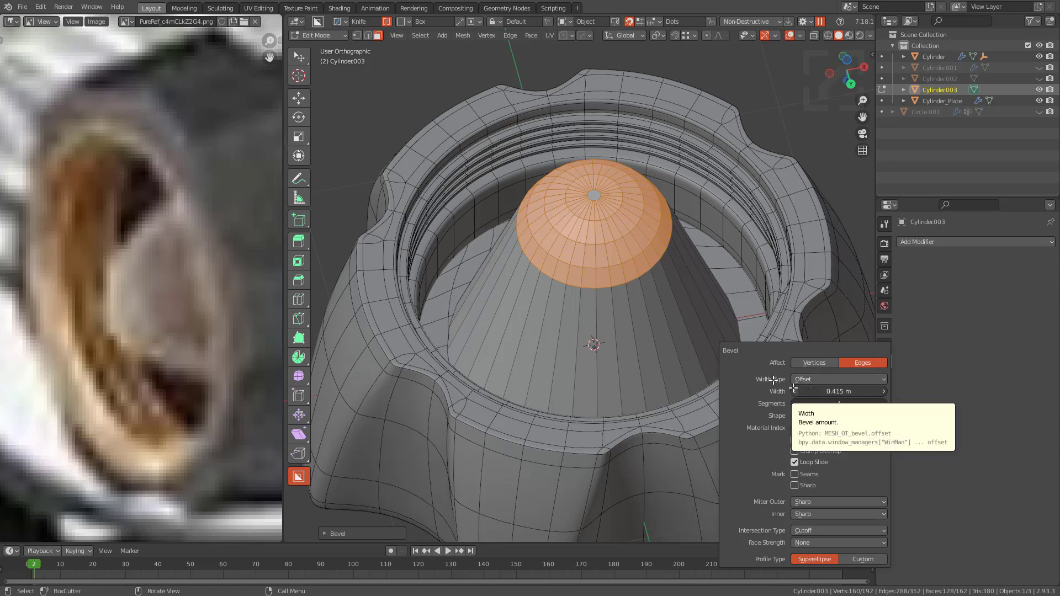
- Isolate the cone in local view and face its rounded tip in the bottom orthographic view for mesh editing
key("KP_7")
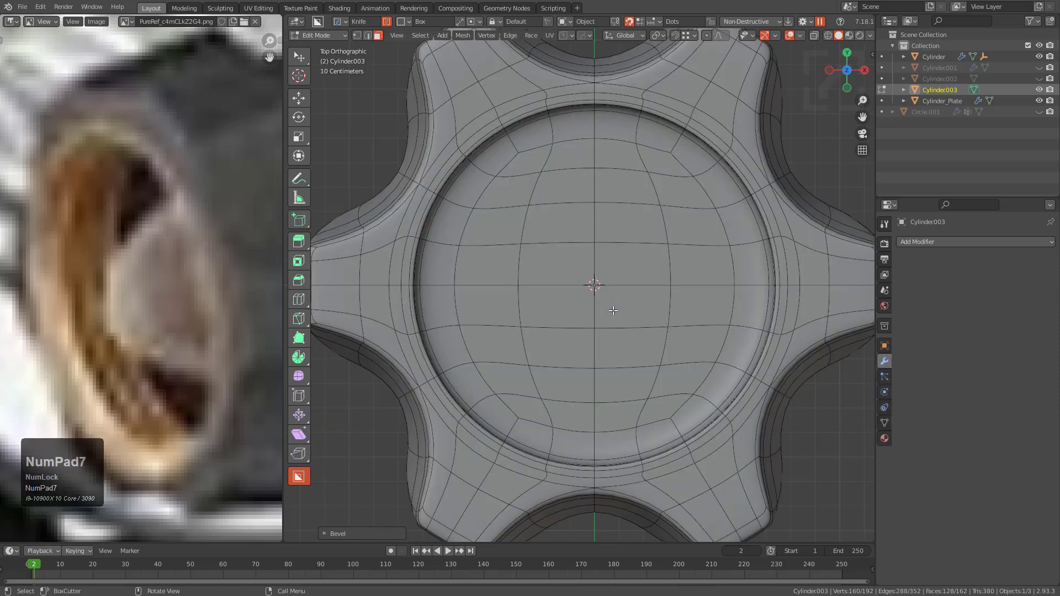
key("KP_Divide")
key("KP_1")
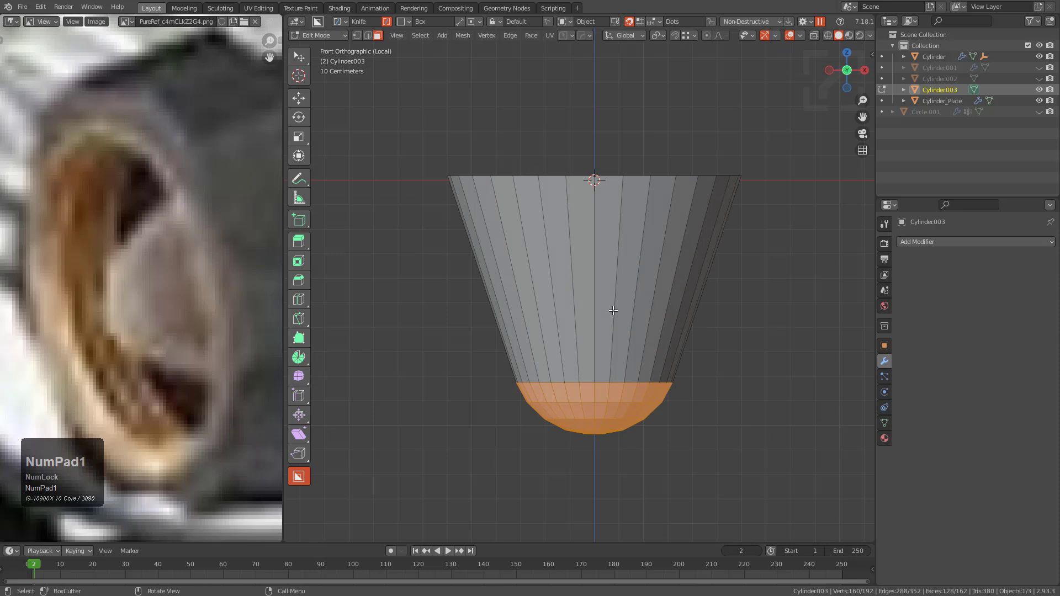
key("Tab")
middle_click_drag(621, 303, 605, 172)
key("KP_1")
key("KP_7")
key("KP_9")
key("Tab")
- Select every second radial edge line around the cone and dissolve them to halve its segments
scroll(607, 165, "up", 4)
scroll(615, 223, "up", 3, "shift")
scroll(615, 223, "up", 1)
key("alt+a")
scroll(566, 172, "down", 2)
middle_click_drag(538, 243, 562, 266, "shift")
key("2")
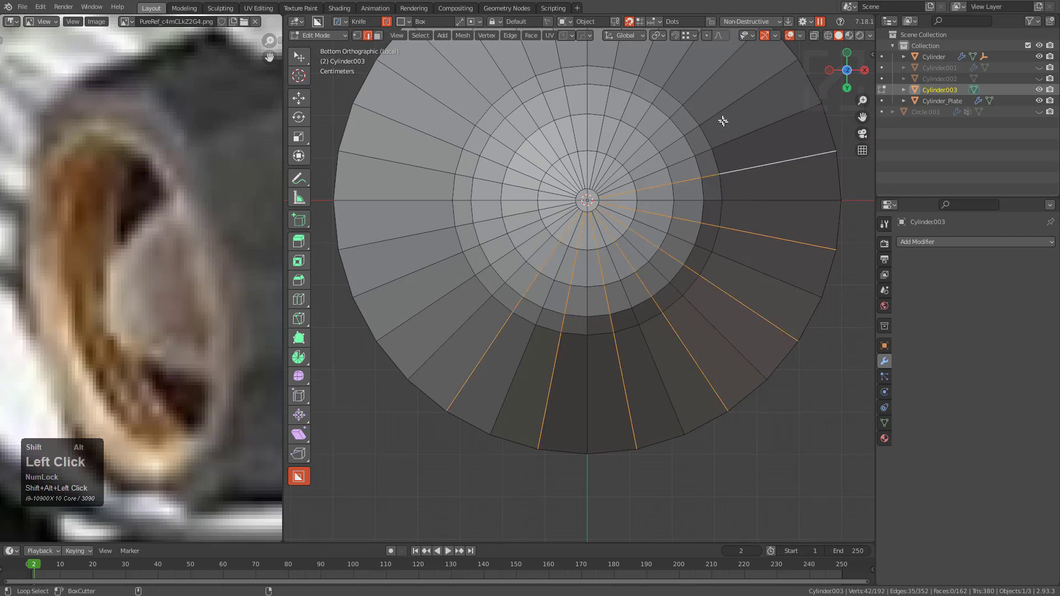
left_click(614, 67, "alt+shift")
key("ctrl+z")
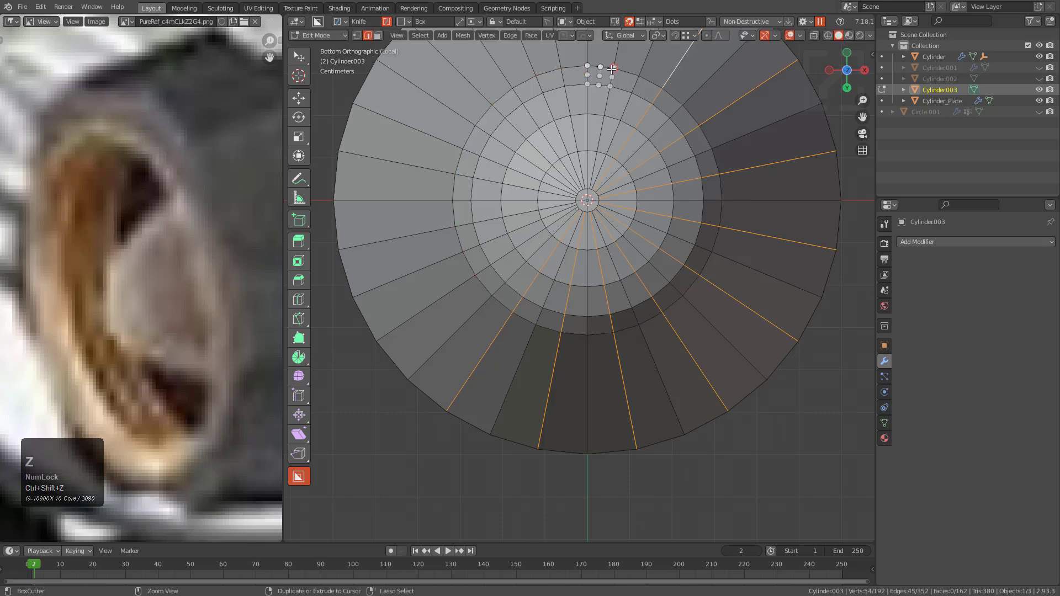
middle_click_drag(636, 80, 640, 139, "shift")
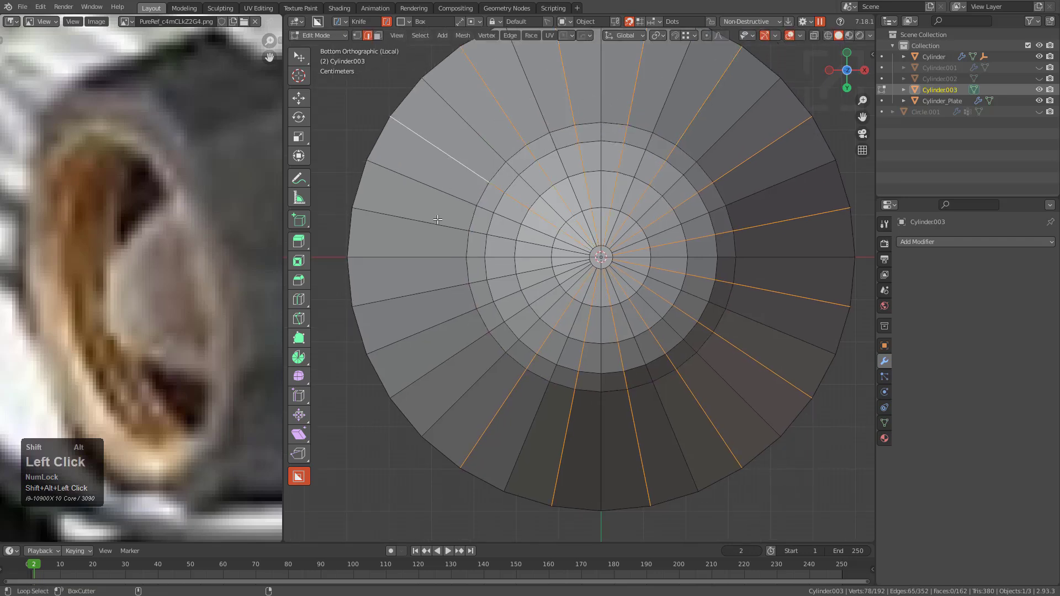
key("ctrl+x")
scroll(611, 275, "up", 2)
scroll(611, 275, "down", 4)
middle_click_drag(630, 305, 600, 296, "shift")
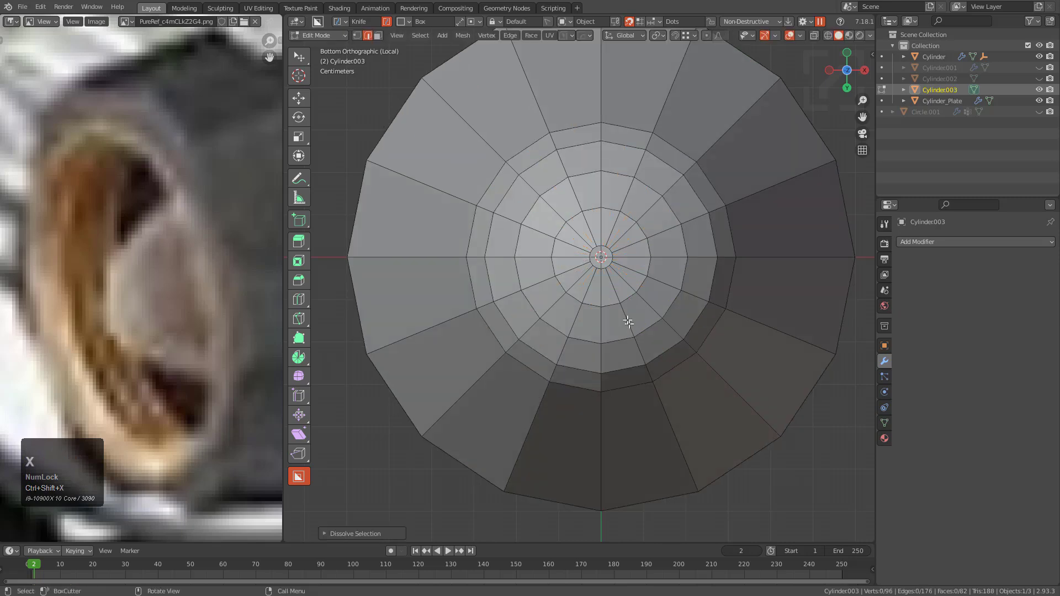
scroll(598, 300, "up", 2)
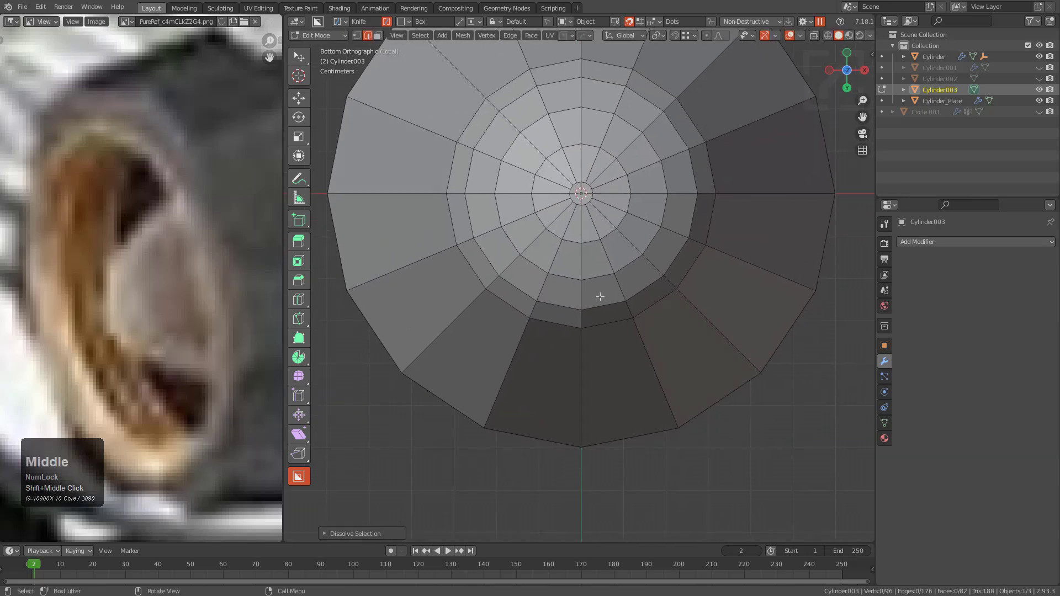
key("alt+a")
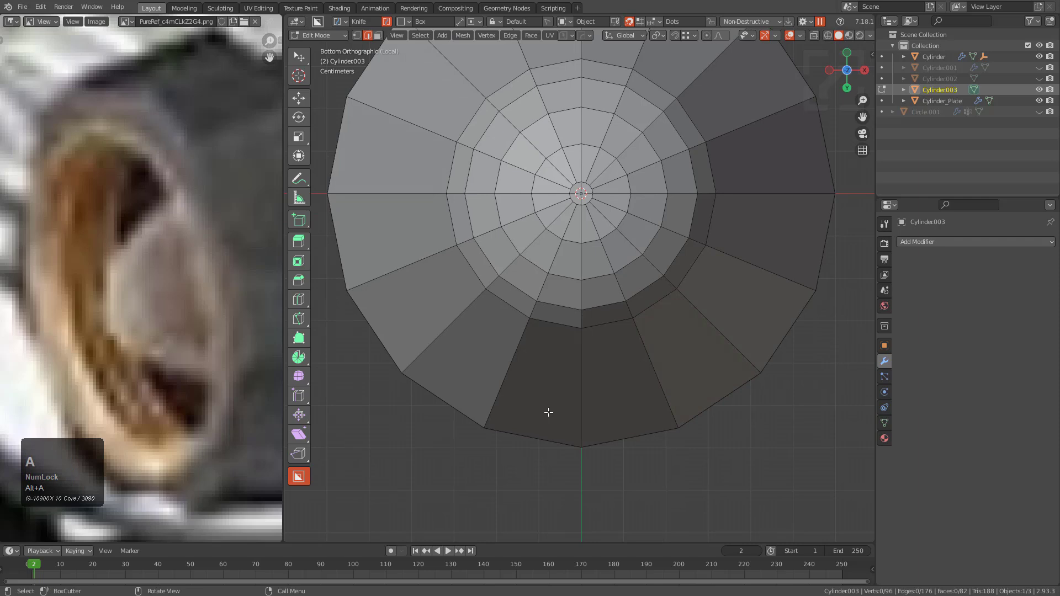
key("k")
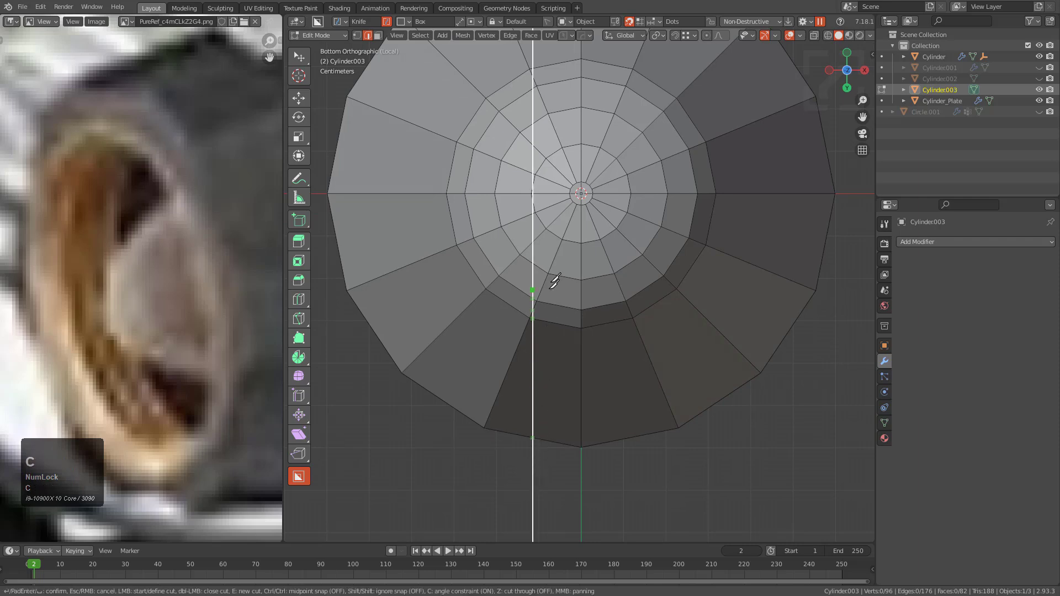
right_click(561, 222)
key("k")
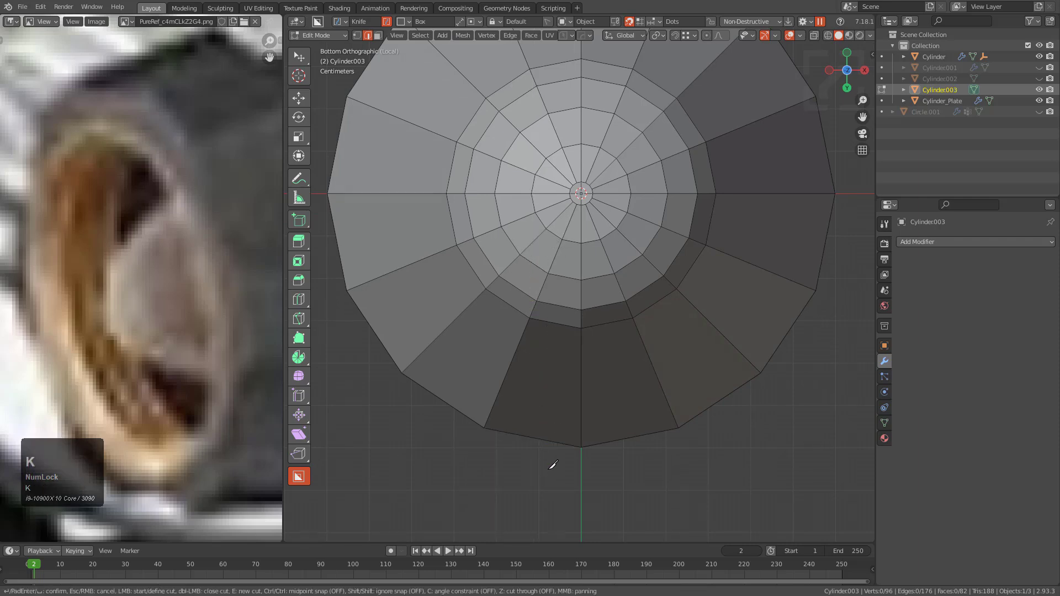
key("c")
key("z")
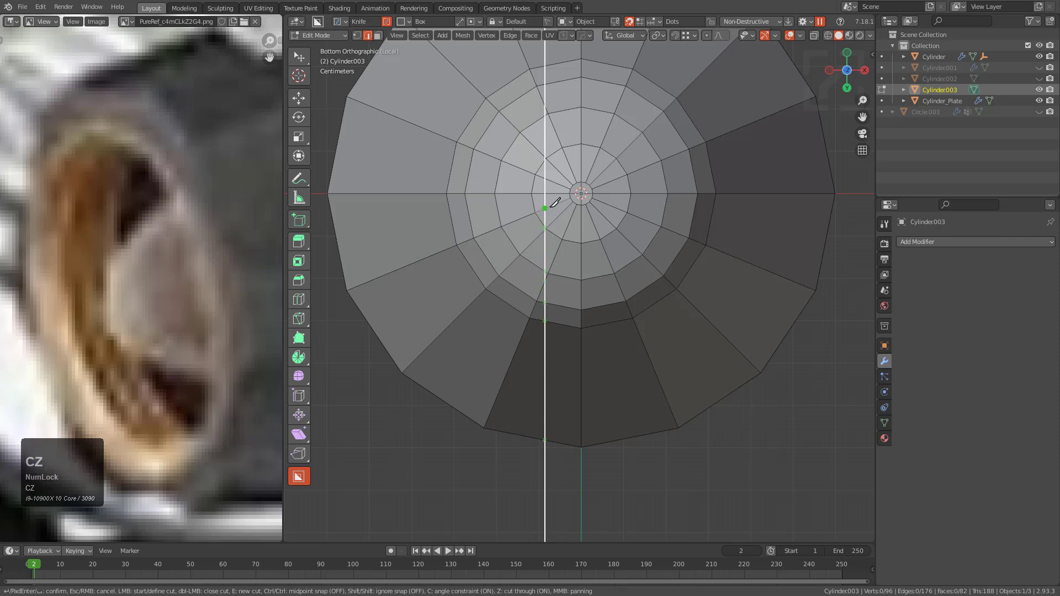
right_click(552, 231)
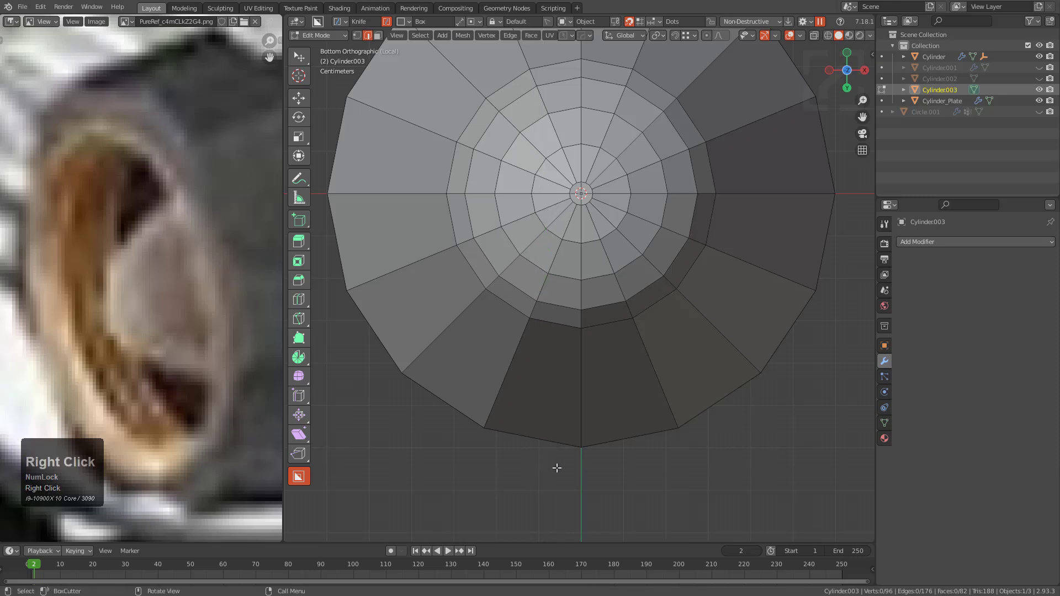
- Knife a straight cut beside the cone's centre line from the base edge up to near the tip, and mirror it to the other side
key("k")
left_click(553, 442)
key("c")
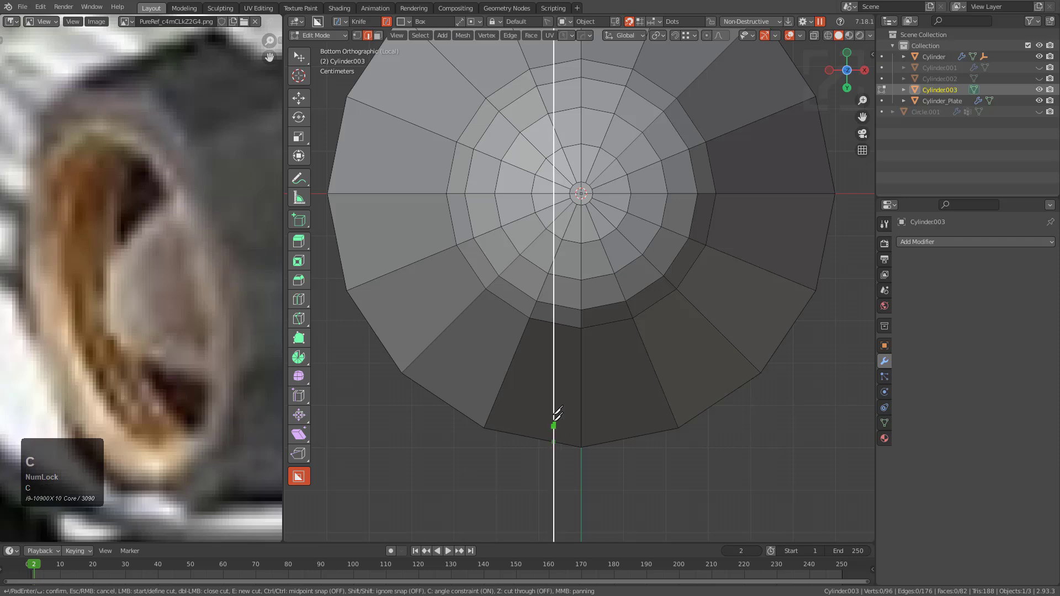
left_click(561, 207)
key("KP_Enter")
key("alt+x")
middle_click_drag(568, 309, 622, 339)
left_click(621, 339)
left_click(635, 337, "shift")
left_click(631, 309, "shift")
key("c")
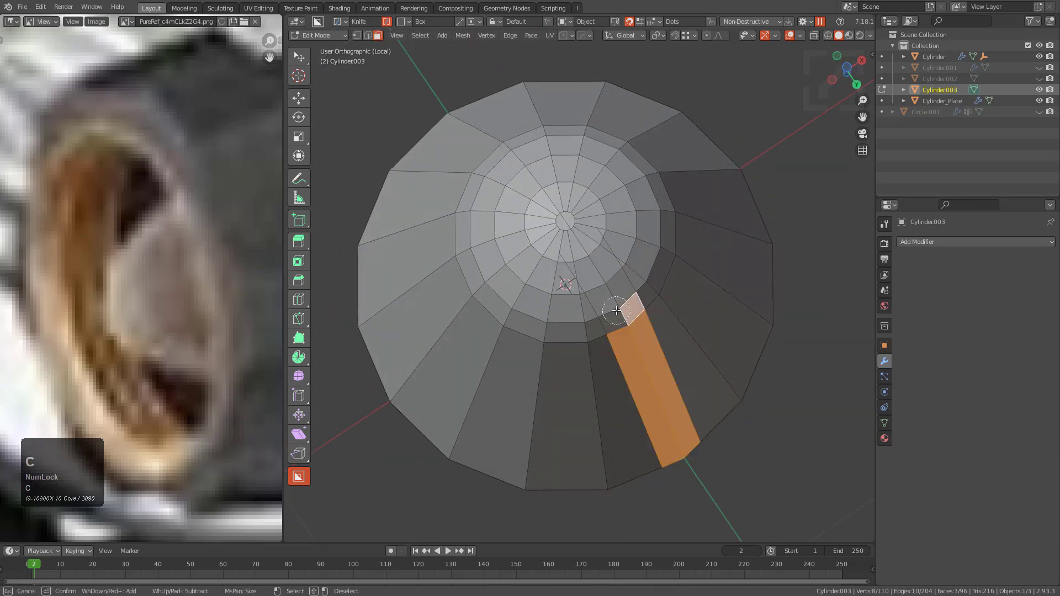
left_click_drag(616, 311, 598, 271)
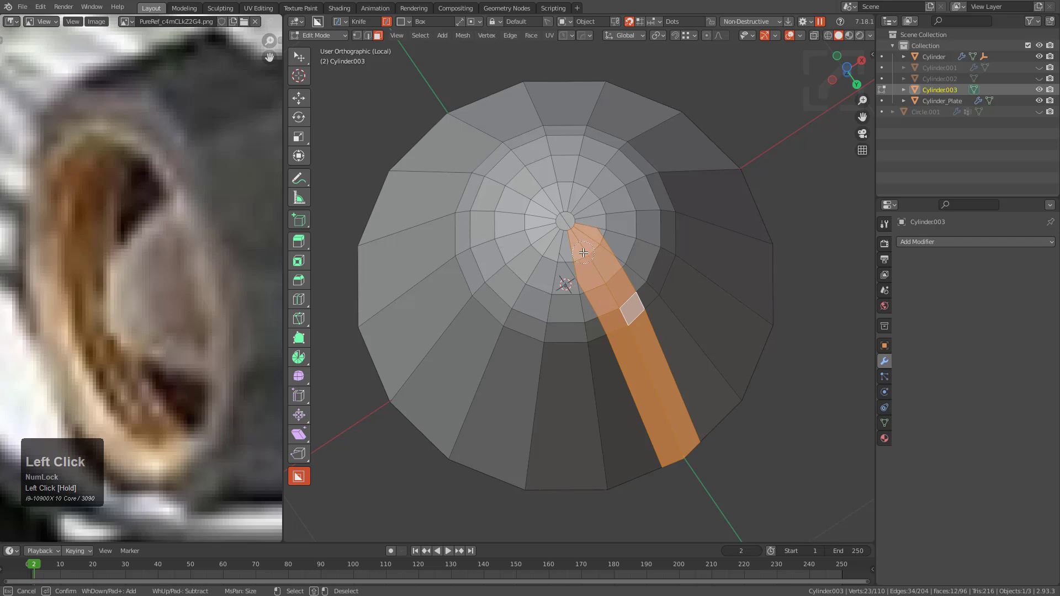
right_click(584, 252)
- Connect the two cut vertices near the cone's tip with an edge that closes the upper end of the strip
scroll(584, 251, "up", 3)
key("1")
left_click(547, 231)
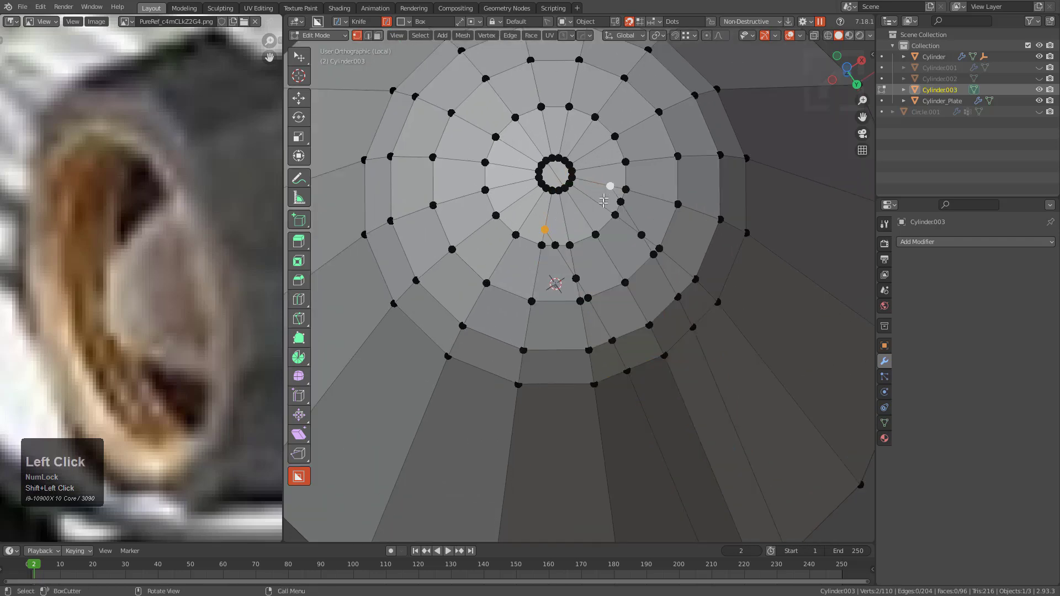
middle_click_drag(604, 190, 610, 208)
key("j")
middle_click_drag(614, 276, 605, 247)
- Select the face strip between the two cuts below the closing edge and extrude it outward along global Y to form a ridge
key("3")
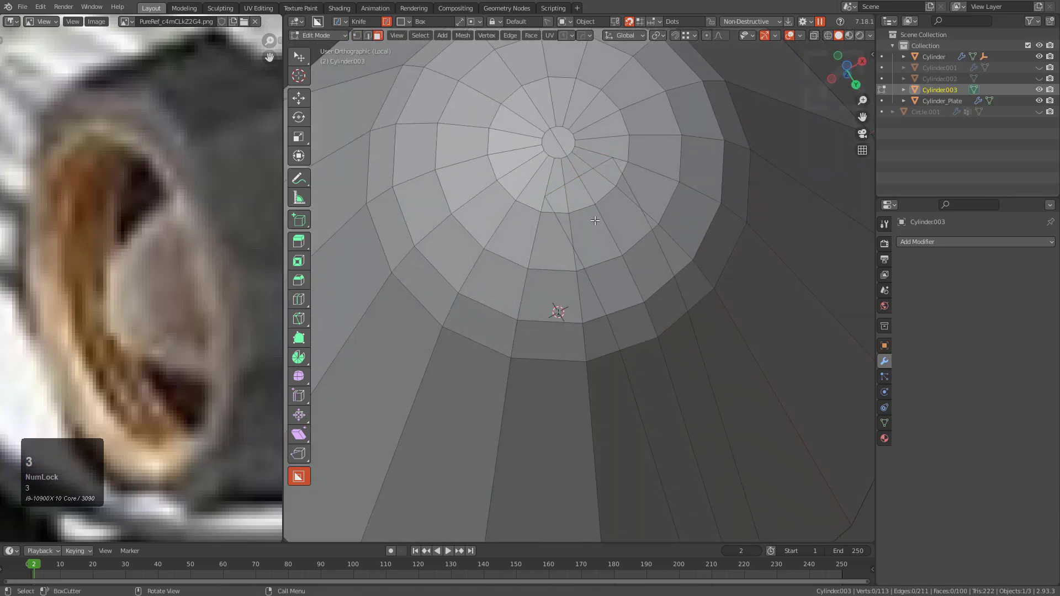
key("c")
mouse_move(592, 221)
left_mouse_down()
mouse_move(605, 197)
mouse_move(674, 404)
left_mouse_up()
right_click(674, 405)
scroll(674, 404, "down", 3)
middle_click_drag(671, 405, 616, 411, "alt")
key("e")
key("y")
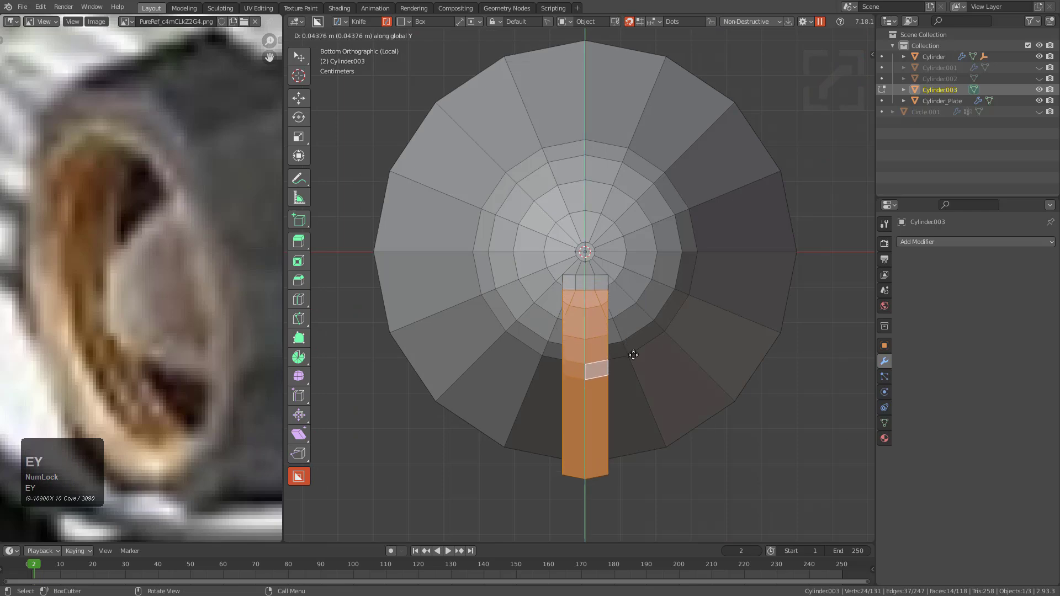
left_click(640, 366)
middle_click_drag(640, 366, 619, 332)
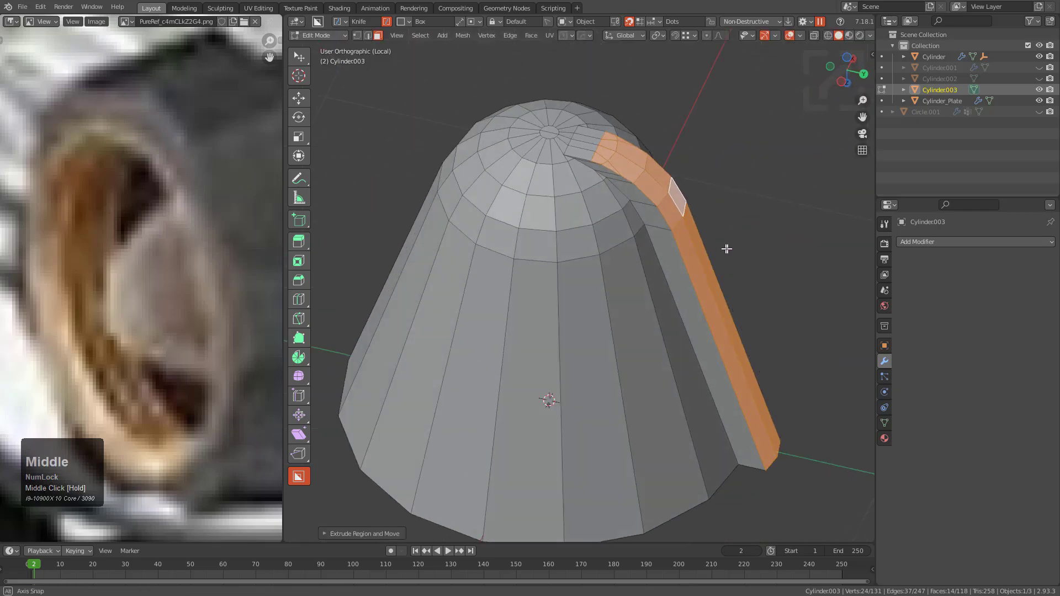
- Leave the unintended BoxCutter shape and switch to the standard selection tool for mesh editing
scroll(619, 332, "up", 3, "shift")
scroll(619, 332, "up", 6)
key("2")
left_click(583, 229)
middle_click_drag(599, 210, 609, 239)
scroll(609, 239, "up", 1)
left_click(613, 330)
key("g")
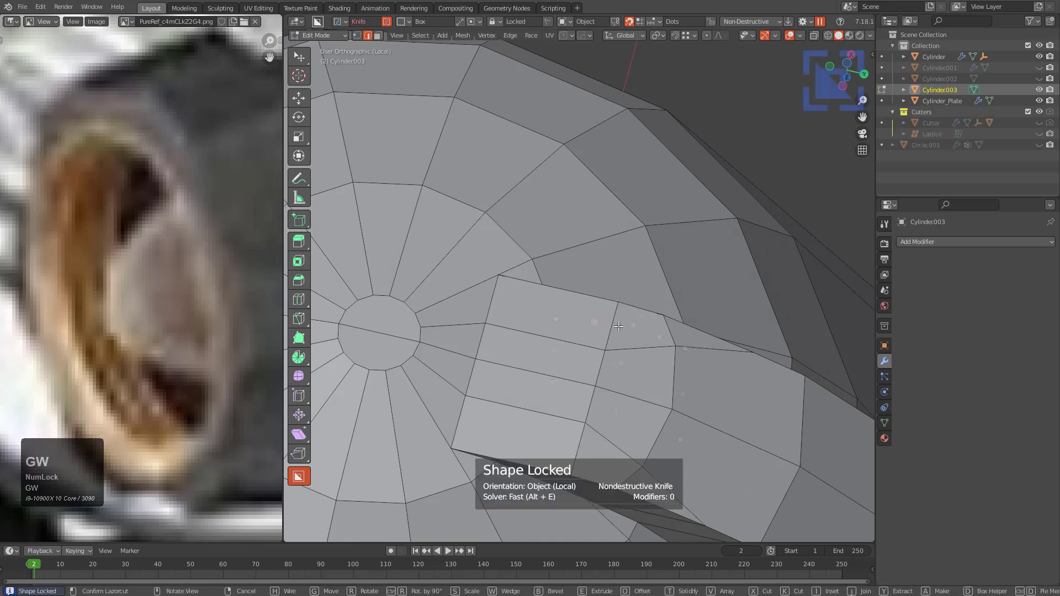
left_click(619, 327)
key("w")
- Select the crosswise edge row near the ridge's upper end and slide it slightly along the ridge
left_click(610, 327)
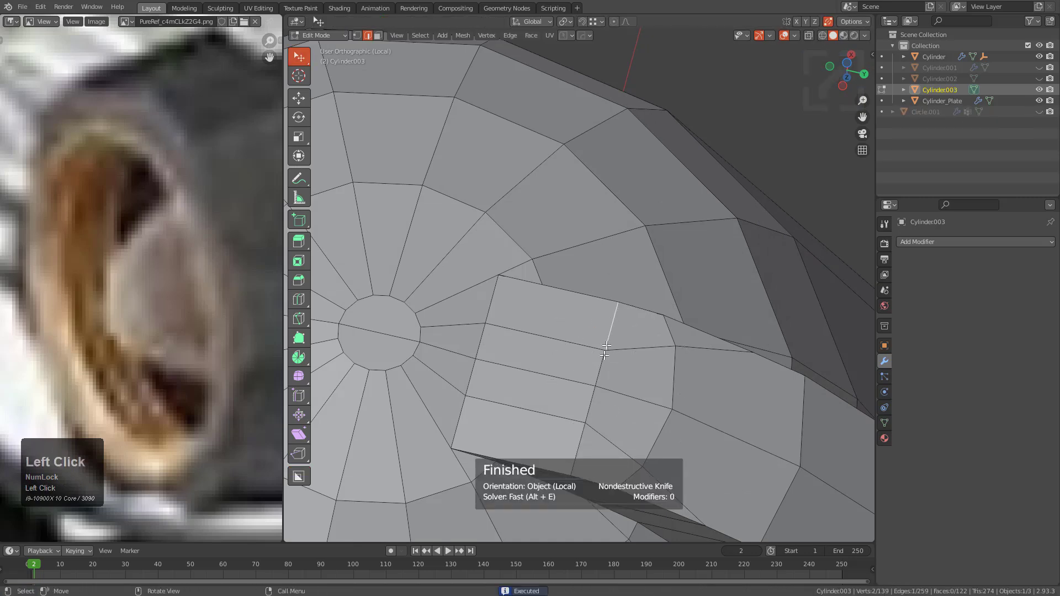
left_click(573, 442, "ctrl")
key("g")
key("g")
left_click(580, 433)
- Add a lengthwise loop cut along one side of the ridge, from its base up to the curved upper part
middle_click_drag(579, 434, 553, 327)
scroll(554, 371, "down", 3)
scroll(553, 327, "up", 1)
key("ctrl+r")
left_click(560, 327)
left_click(554, 328)
- Slide the top vertex of the new lengthwise cut slightly toward the ridge's centre
key("1")
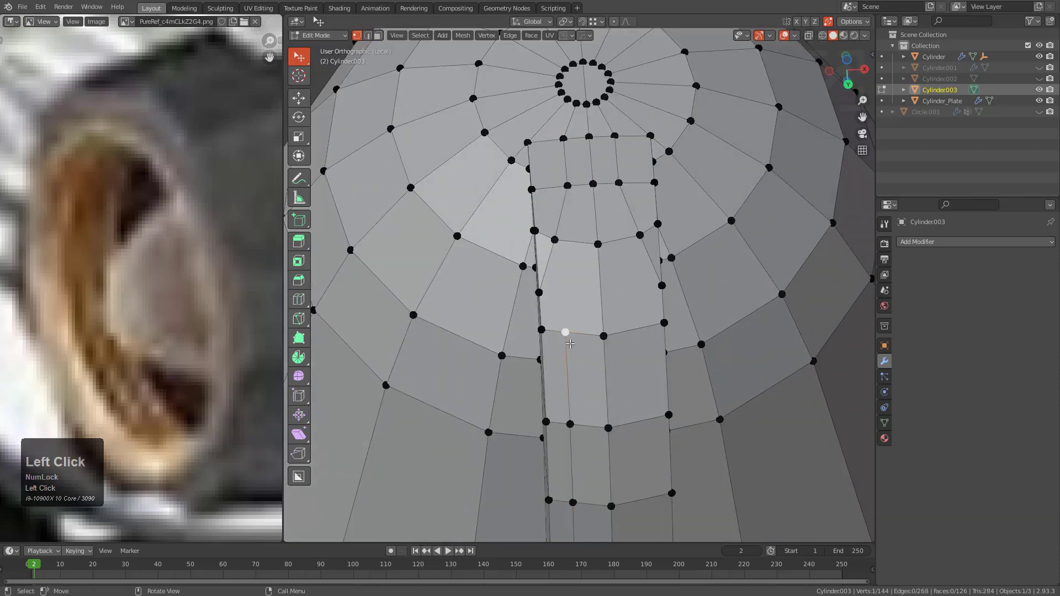
left_click(555, 239)
key("g")
key("g")
left_click(563, 239)
- Slide the spare vertex on the ridge's outer side edge up onto its neighbour to merge the two
middle_click_drag(563, 239, 619, 271)
scroll(620, 271, "up", 3)
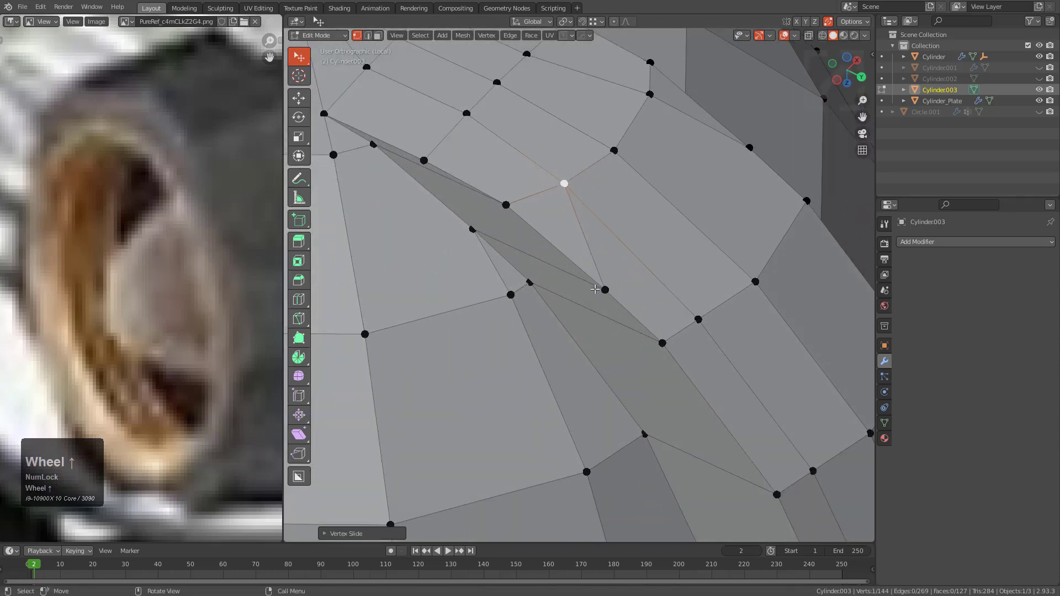
left_click(606, 289)
key("g")
key("g")
left_click(499, 202)
- Dissolve the surplus edge on the ridge's side near its upper end
middle_click_drag(498, 202, 440, 210)
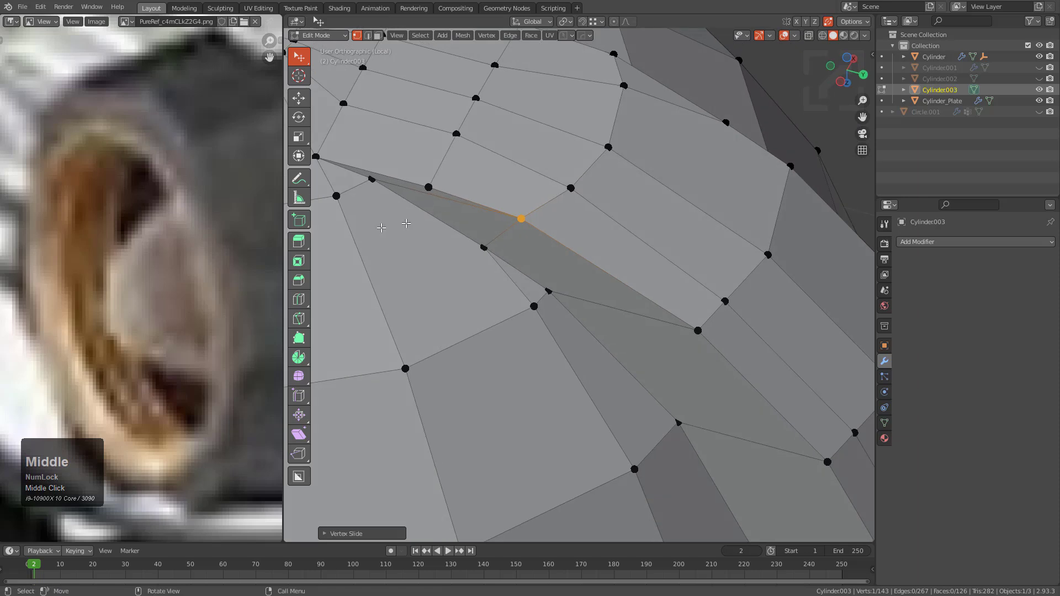
scroll(551, 216, "up", 2)
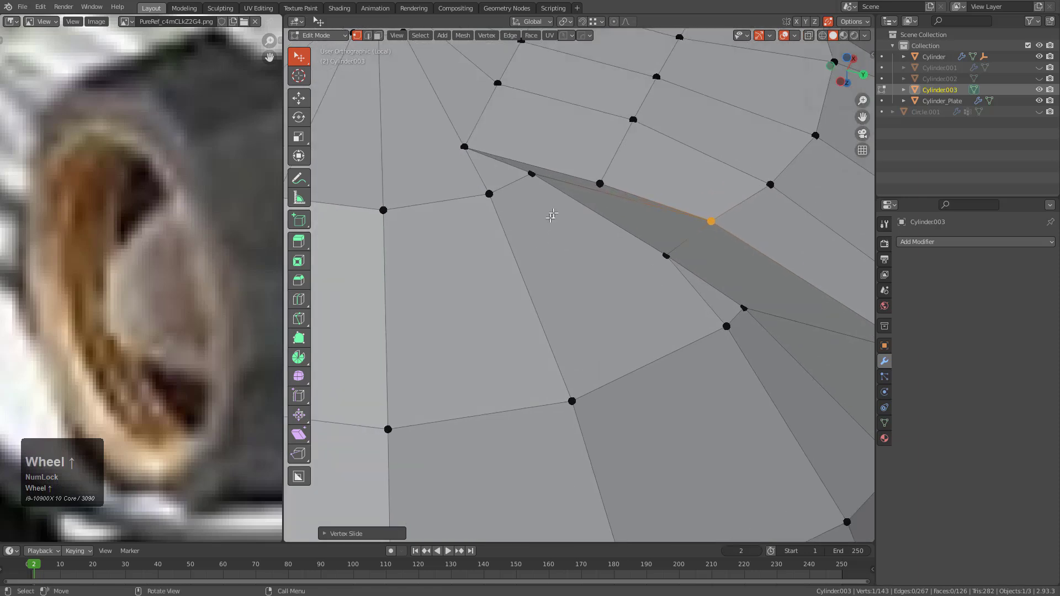
key("2")
left_click(606, 189)
key("ctrl+x")
scroll(657, 254, "down", 1)
- Connect two cone vertices diagonally beside the ridge's upper corner with a new edge
middle_click_drag(693, 313, 589, 301, "shift")
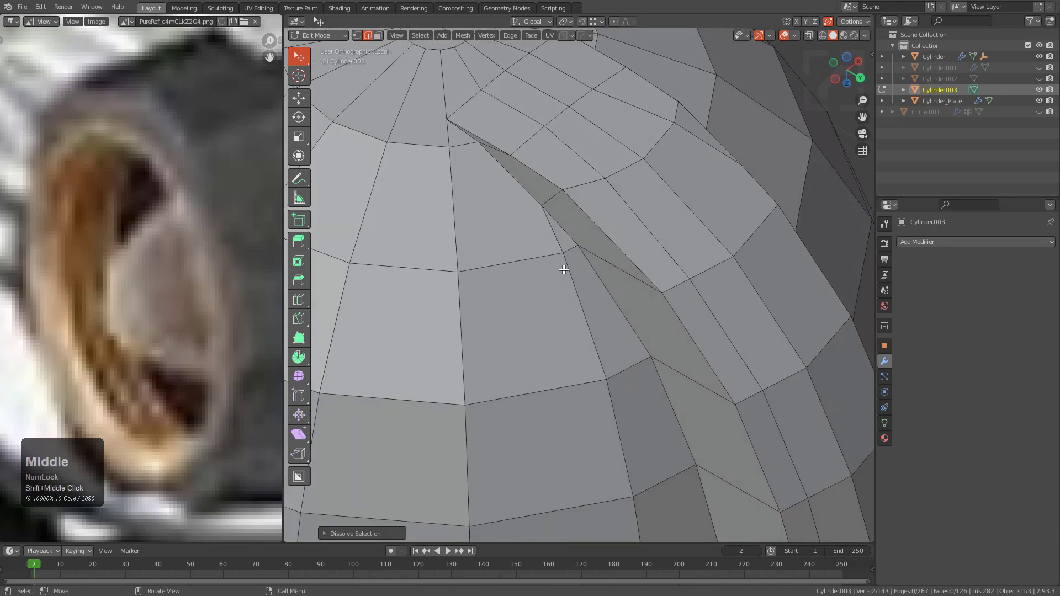
key("1")
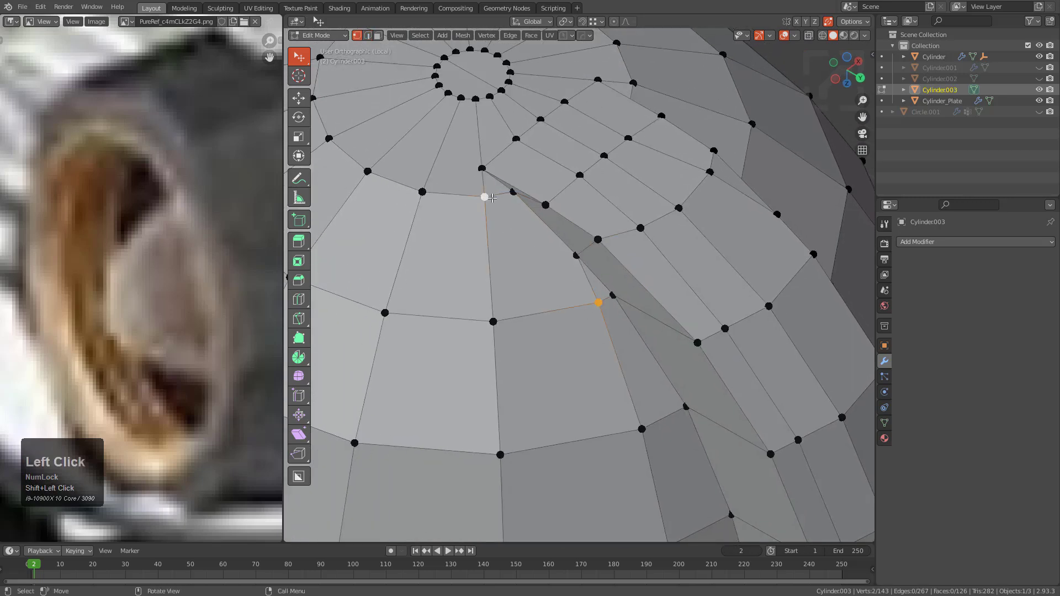
middle_click_drag(492, 198, 586, 293)
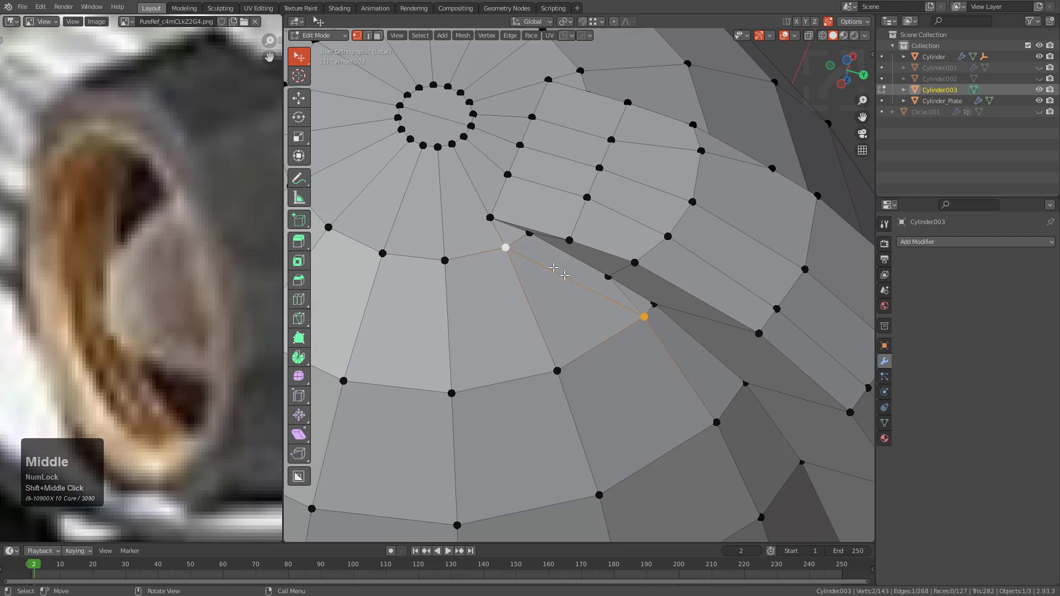
scroll(506, 252, "up", 1, "shift")
scroll(564, 324, "up", 1)
- Knife a path from the diagonal edge's upper vertex around the ridge's upper end, and connect its bend to the ridge's corner vertex
key("k")
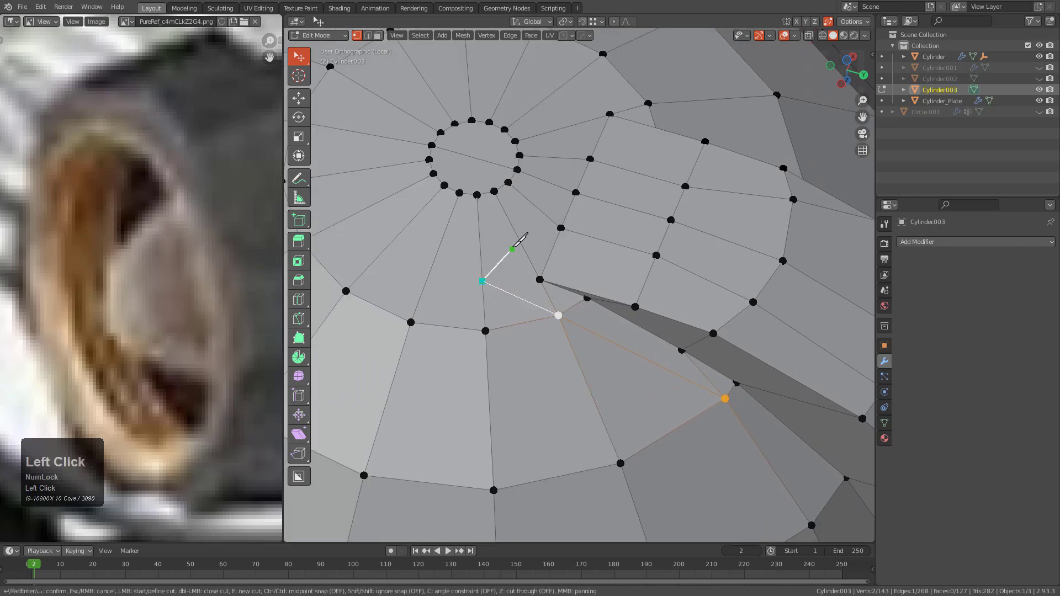
key("KP_Enter")
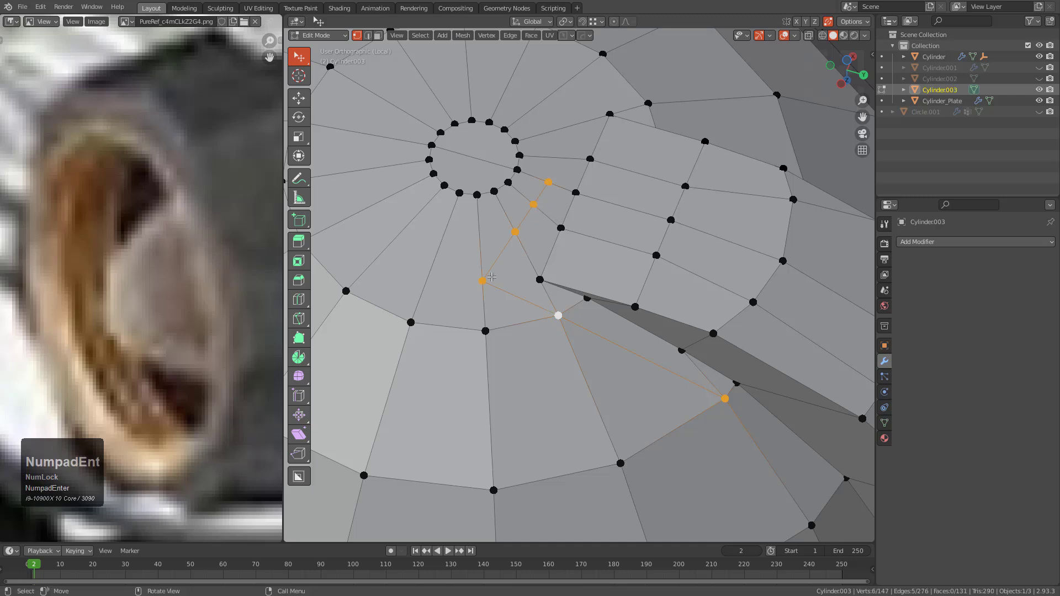
left_click(528, 278, "shift")
- Add a loop cut around the cone's tip circle and select its end vertex with the bend of the knife path for joining
key("ctrl+r")
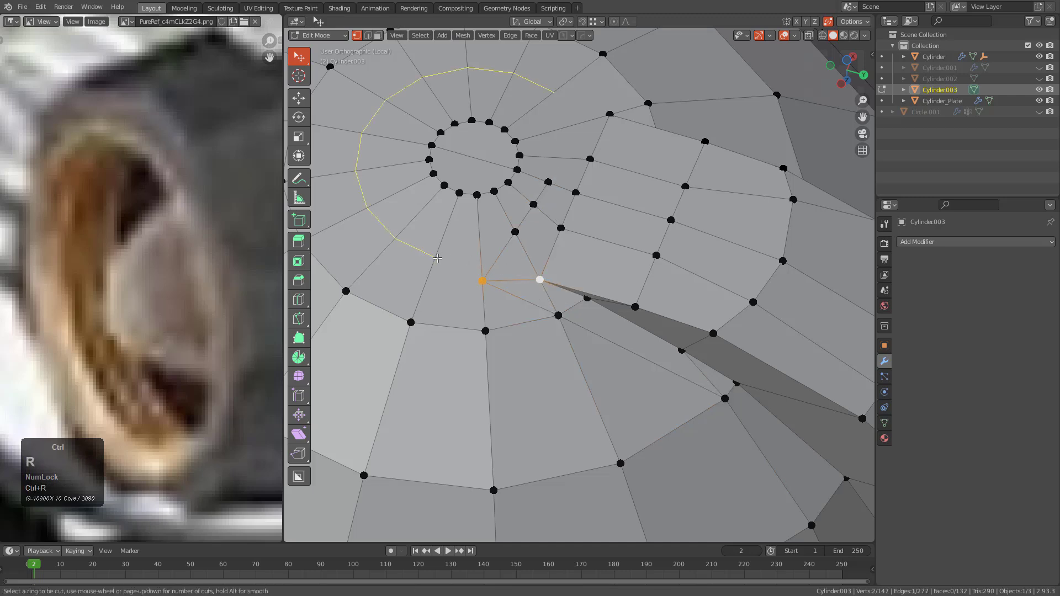
left_click(433, 261)
left_click(432, 260)
left_click(431, 270)
left_click(482, 280, "shift")
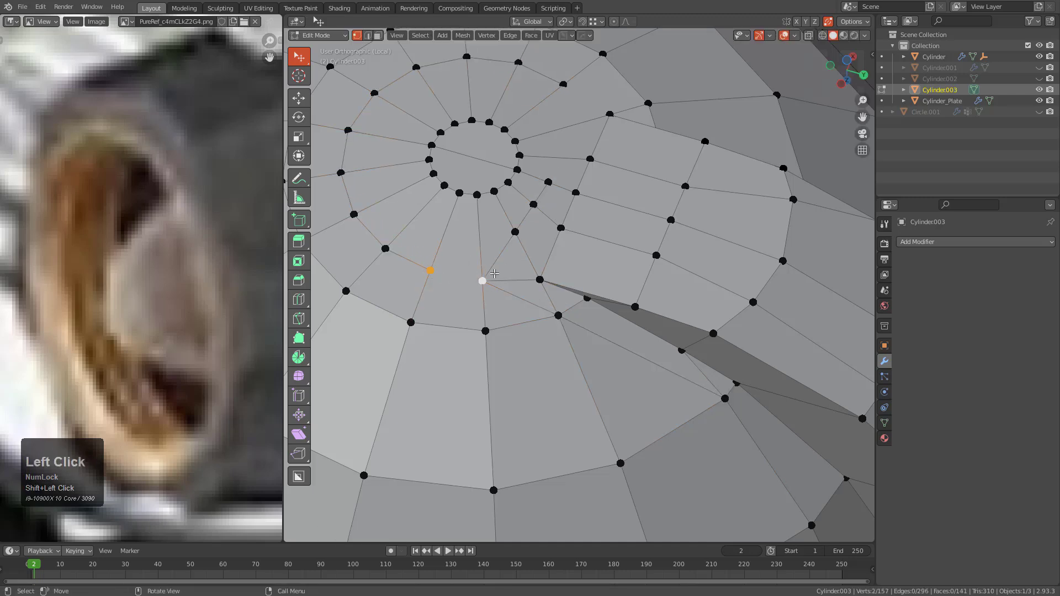
- Mirror the new edge layout to the other side of the ridge and dissolve a surplus edge on the cone beside it
scroll(554, 280, "down", 2)
middle_click_drag(612, 308, 586, 293)
key("alt+x")
scroll(599, 309, "down", 2)
scroll(563, 289, "up", 2)
scroll(571, 283, "up", 2)
key("2")
left_click(521, 256)
key("ctrl+x")
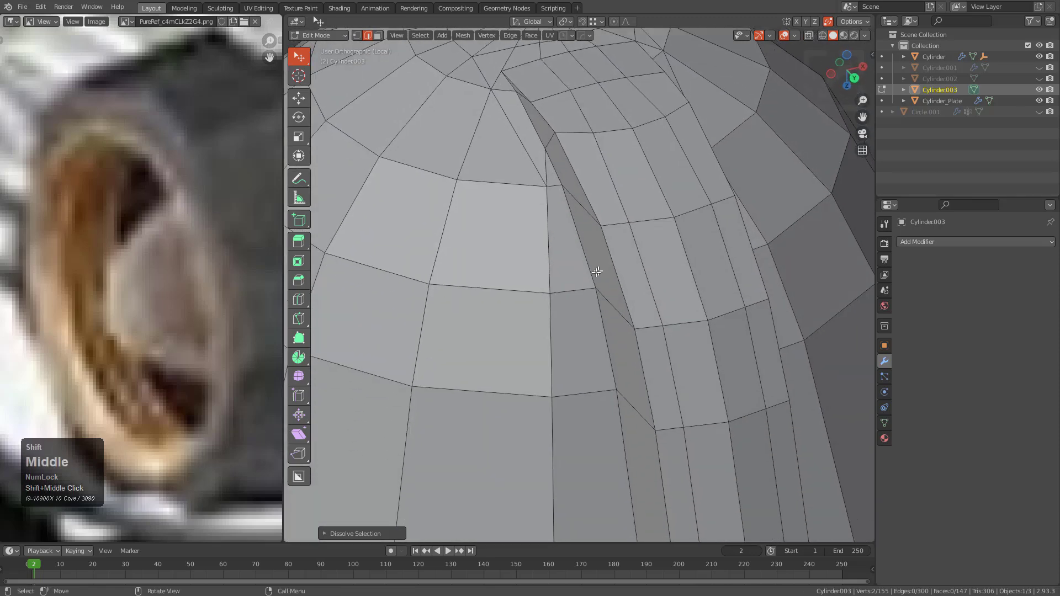
- Try a lengthwise loop cut down the cone close beside the ridge and undo it
scroll(602, 326, "down", 2)
key("ctrl+r")
left_click(586, 291)
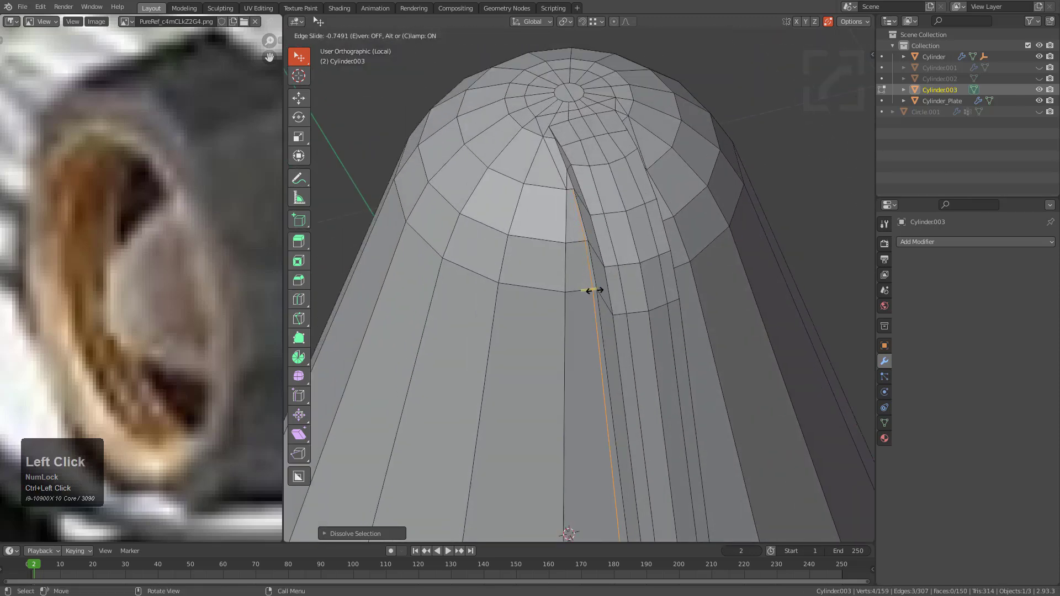
key("e")
right_click(587, 291)
middle_click_drag(586, 291, 568, 339)
key("ctrl+z")
- Knife a straight, angle-constrained cut down the cone beside the ridge to the base edge in the bottom orthographic view
scroll(568, 301, "up", 1)
middle_click_drag(564, 270, 553, 213, "shift")
key("k")
left_click(555, 211)
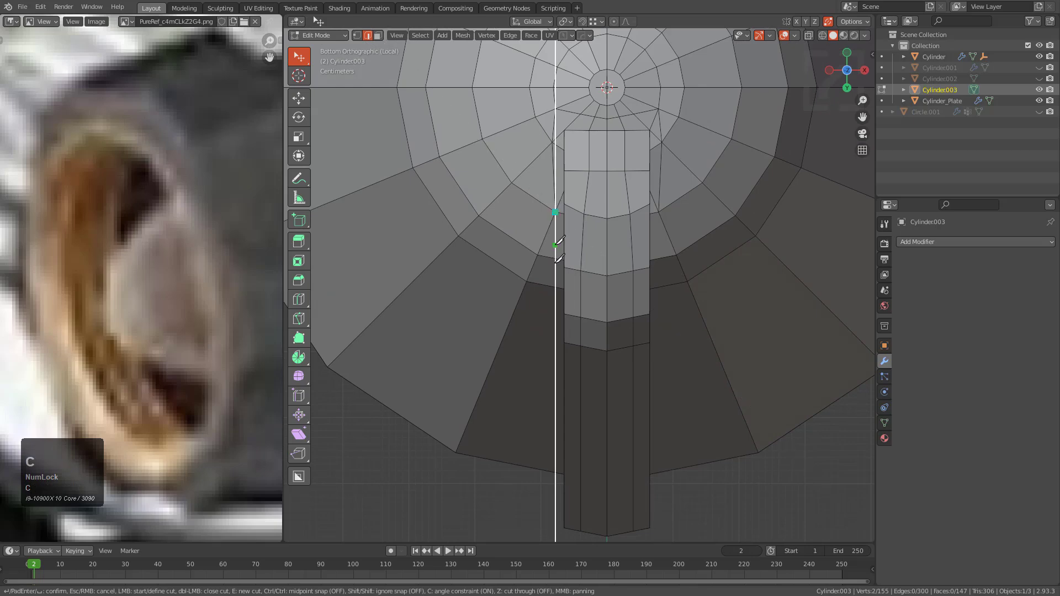
scroll(560, 386, "down", 2)
left_click(563, 416)
key("KP_Enter")
- Slide the stray vertex where the ridge's side wall meets the cone onto the next vertex below, merging them
middle_click_drag(558, 450, 533, 283)
scroll(600, 333, "up", 4)
middle_click_drag(599, 334, 513, 251)
key("1")
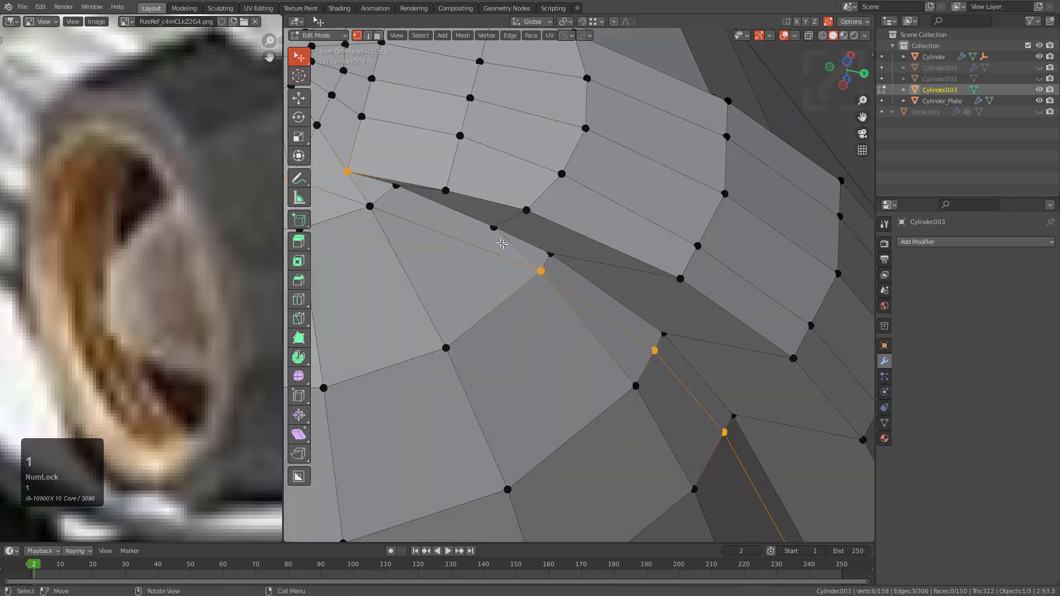
key("g")
key("g")
left_click(547, 244)
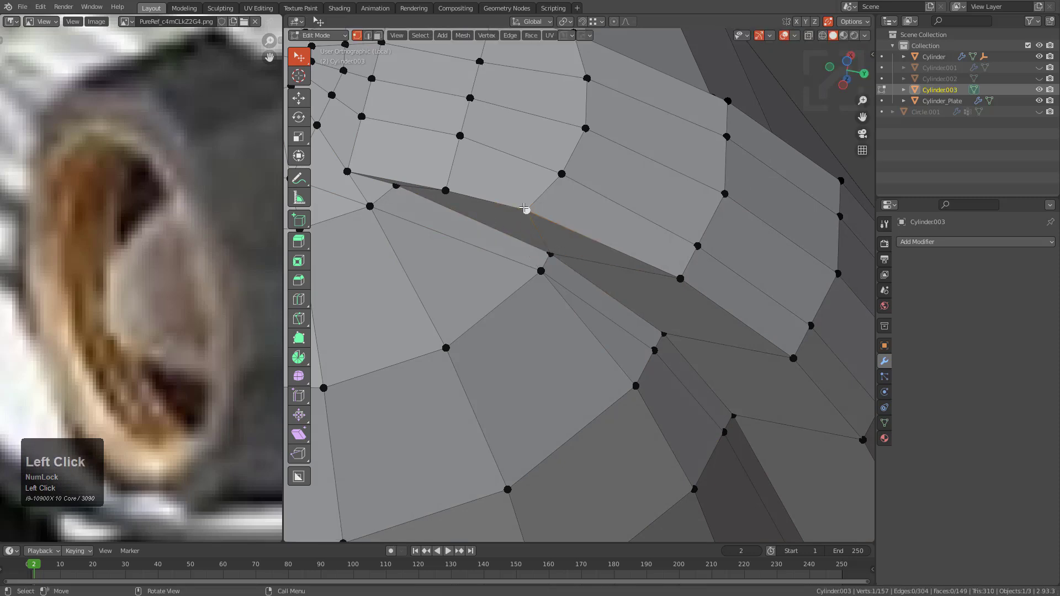
- Select the crosswise vertex row on the ridge's curved upper part and slide it down toward the base
scroll(565, 138, "down", 3)
left_click(569, 139, "ctrl")
key("g")
key("g")
left_click(604, 151)
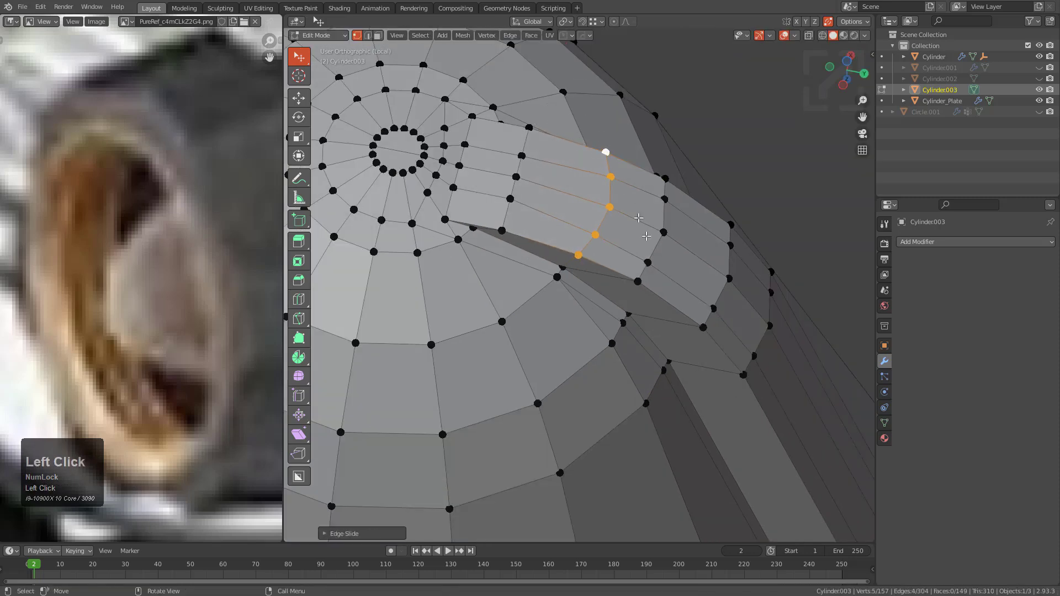
- Select the adjacent lower crosswise row of the ridge and slide it up onto the moved row to merge them
left_click(635, 281)
left_click(665, 176, "ctrl")
key("g")
key("g")
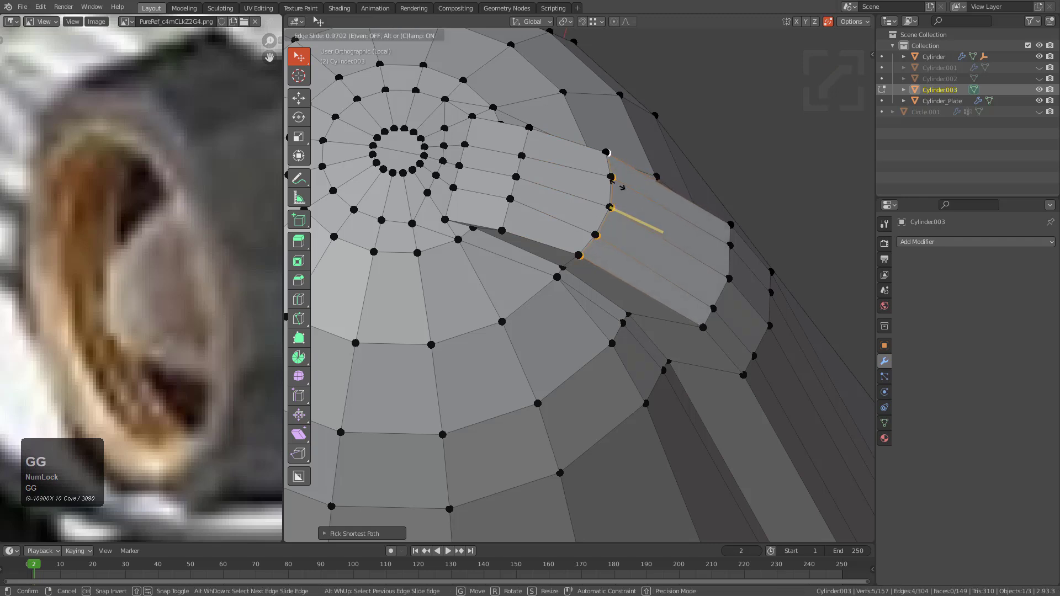
left_click(610, 209)
- Select the next crosswise vertex row down the ridge at its bend and slide it downward along the ridge
middle_click_drag(610, 210, 624, 305)
left_click(625, 308)
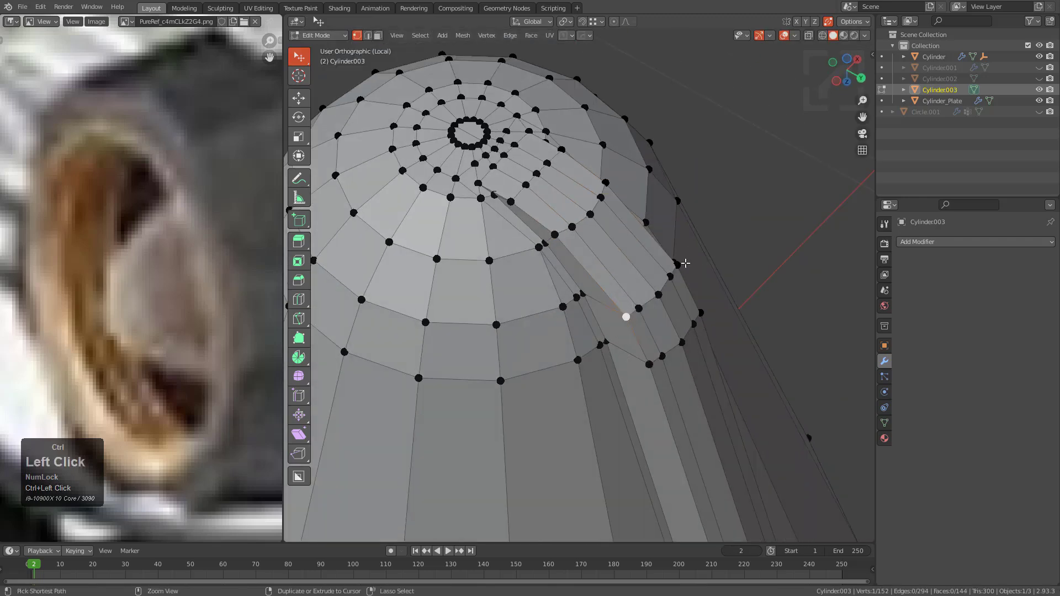
left_click(677, 264, "ctrl")
key("g")
key("g")
left_click(676, 337)
- Select the lowest crosswise vertex row of the ridge's bend and slide it slightly down
left_click(643, 372)
left_click(697, 311, "ctrl")
key("g")
key("g")
left_click(690, 320)
- Slide the short lengthwise edge near the ridge's upper end outward from the centreline in the bottom orthographic view
key("Tab")
middle_click_drag(690, 321, 587, 329)
key("ctrl+KP_1")
scroll(560, 336, "up", 5)
key("Tab")
left_click(546, 244)
left_click(545, 203, "shift")
middle_click_drag(545, 203, 557, 285)
scroll(557, 285, "up", 2)
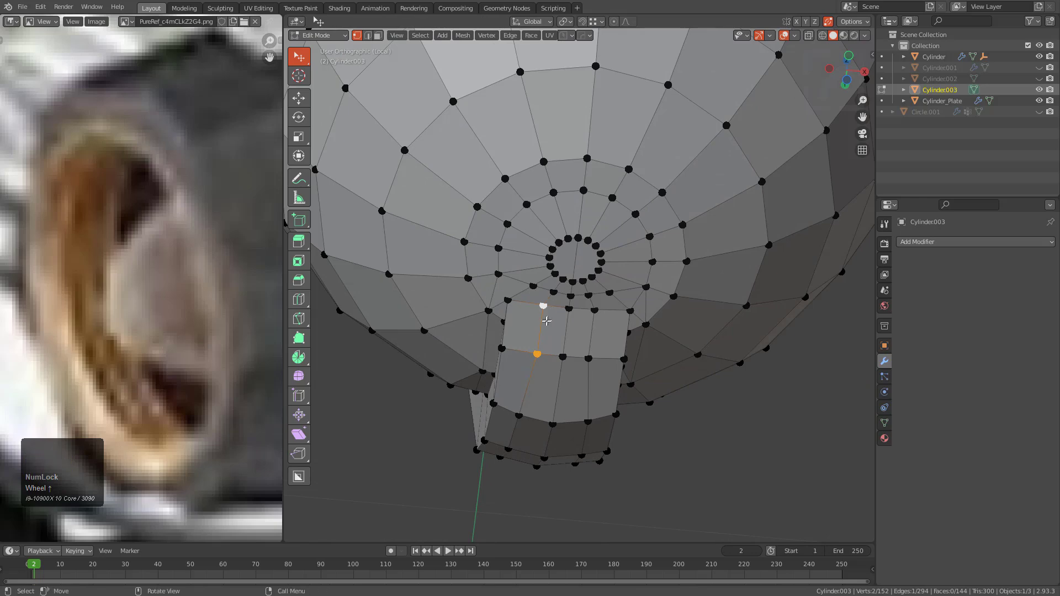
key("ctrl+KP_1")
key("g")
key("g")
left_click(537, 279)
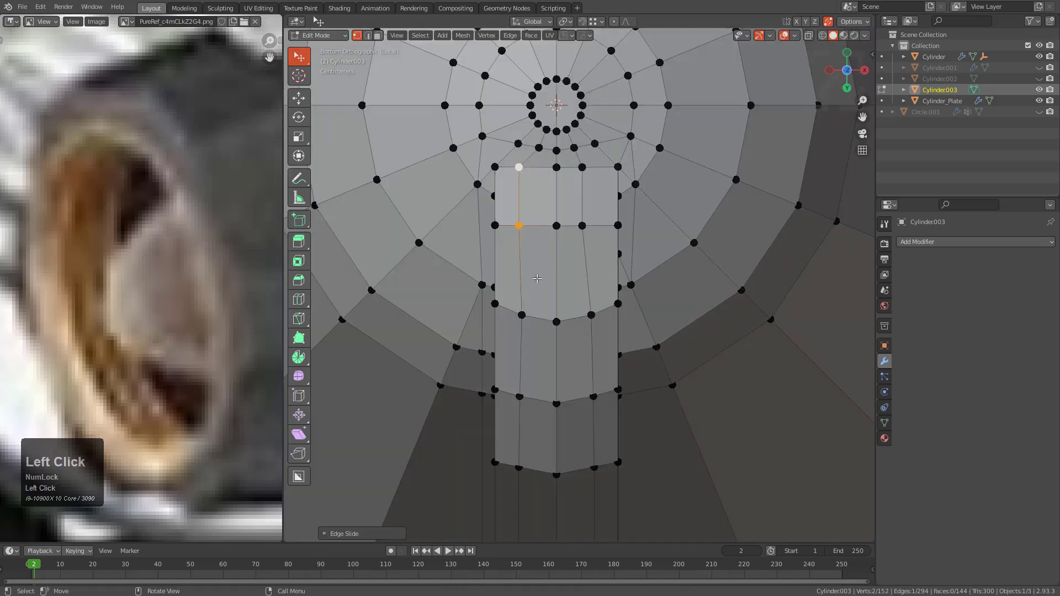
- Symmetrize the single-ridge cone mesh across the X axis so both halves of the ridge match
key("g")
key("g")
right_click(542, 269)
scroll(585, 312, "down", 4)
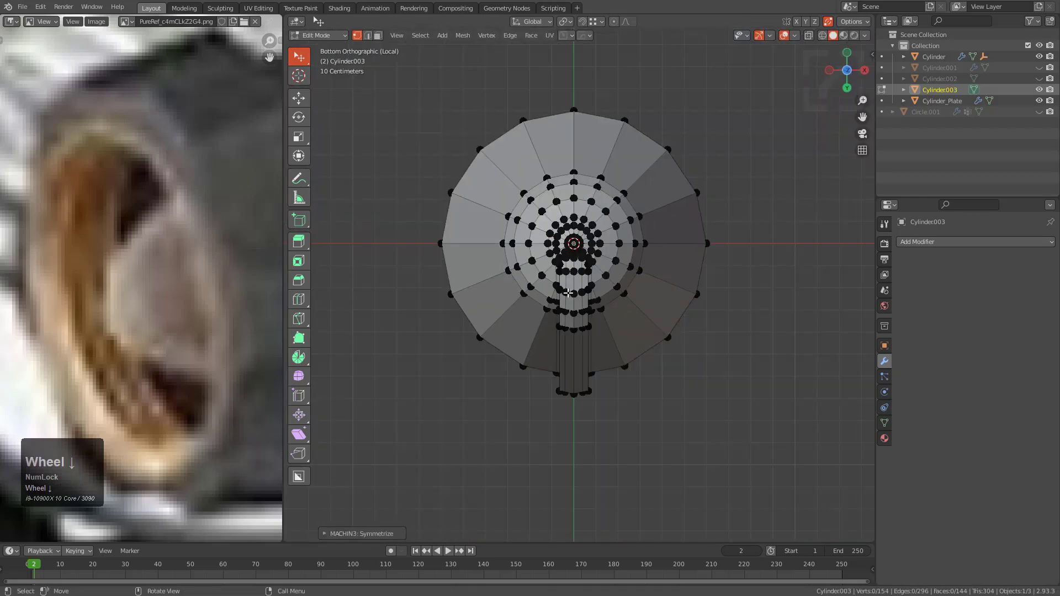
- Rotate the ridged cone 45° in the bottom orthographic view and apply the object transform
key("Tab")
scroll(586, 313, "up", 2)
middle_click_drag(585, 306, 595, 318, "shift")
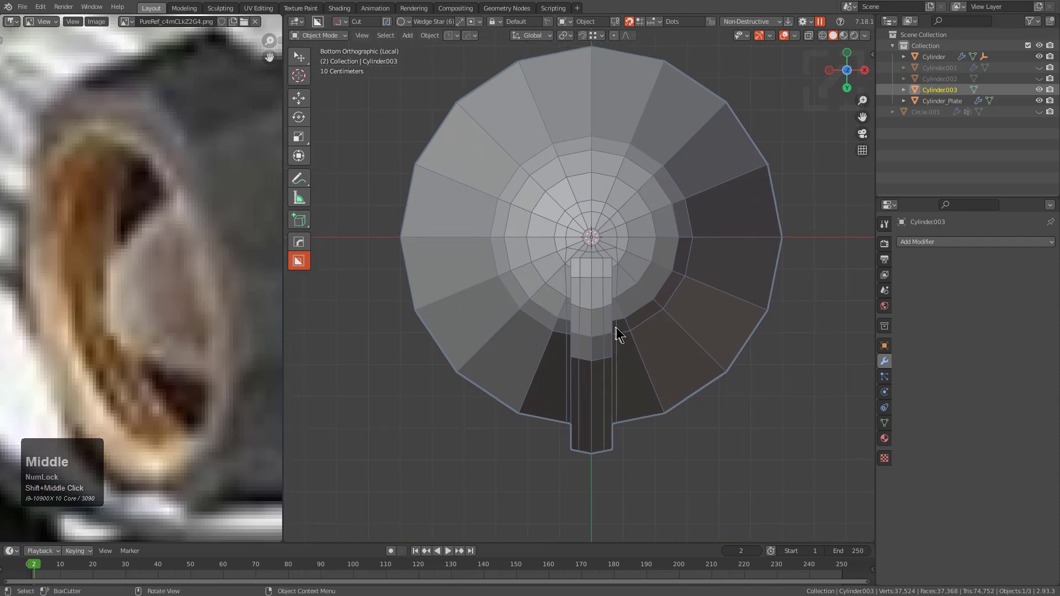
key("r")
key("KP_4")
key("KP_5")
key("KP_Enter")
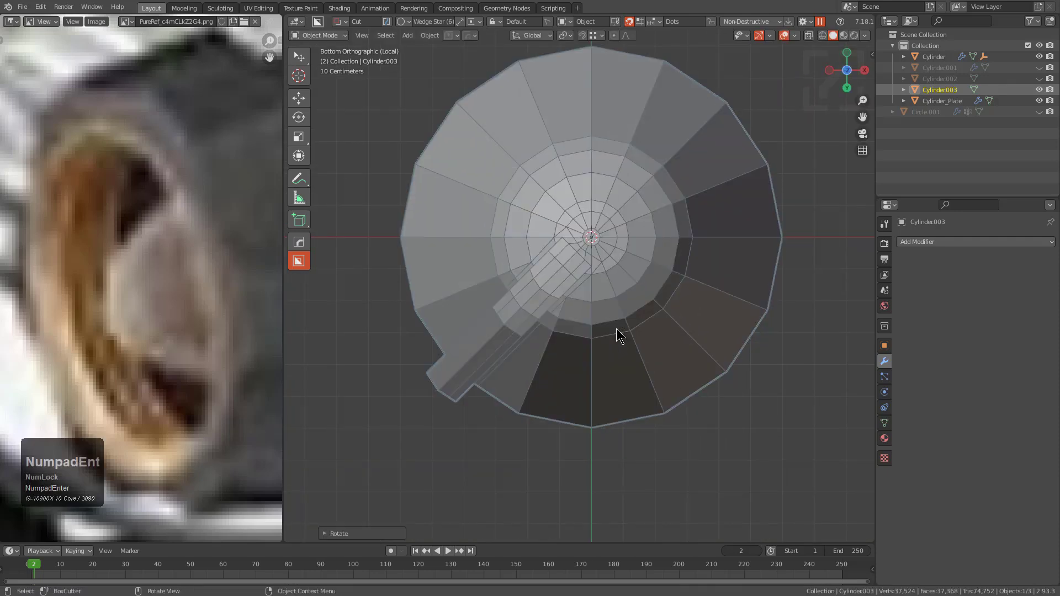
key("ctrl+a")
left_click(595, 297)
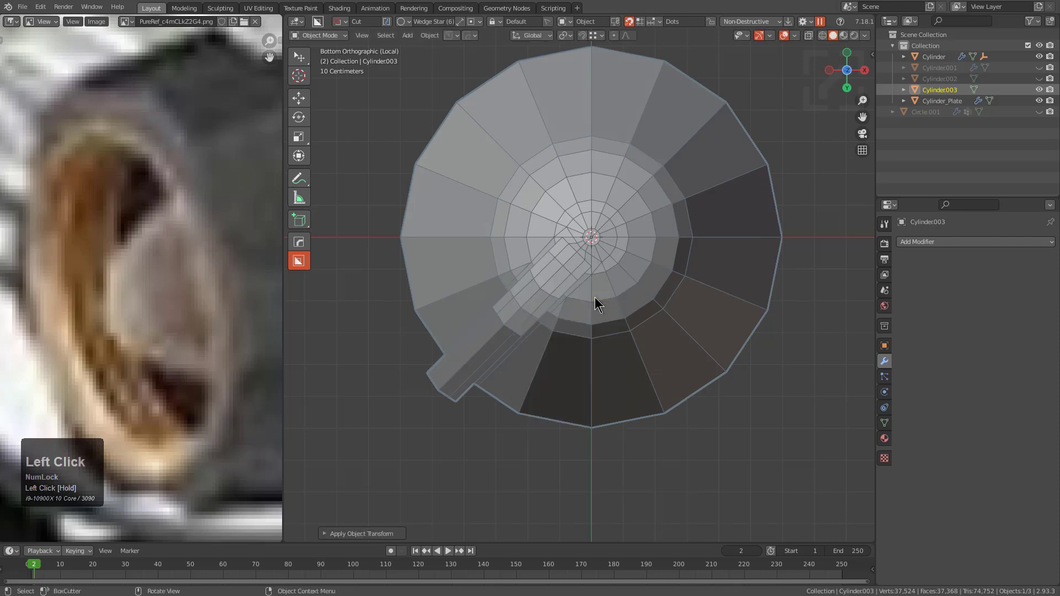
- Symmetrize the cone mesh across the X and Y axes to produce four ridges
key("Tab")
key("alt+x")
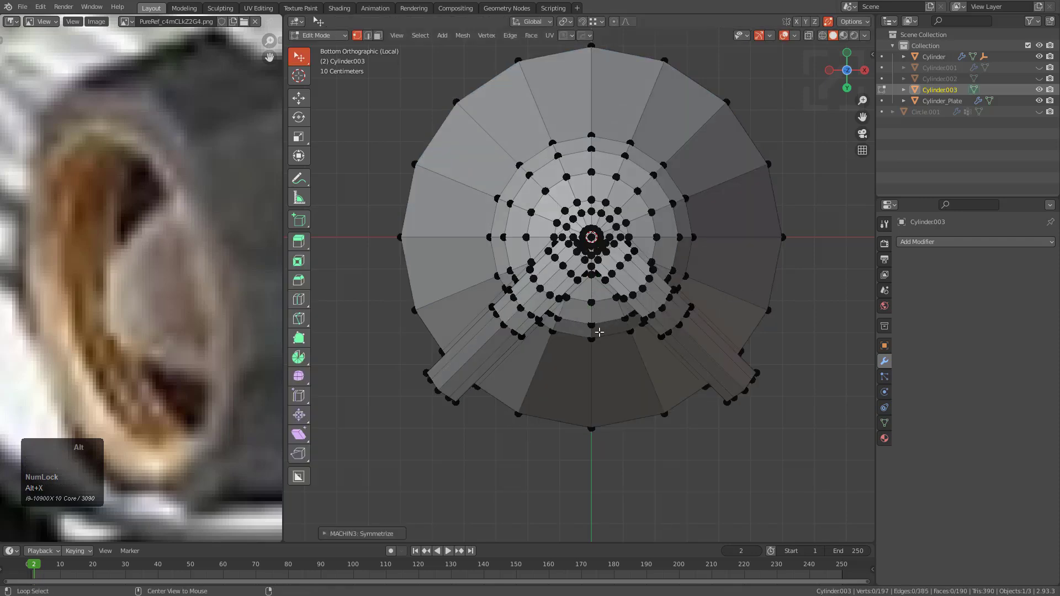
key("alt+y")
key("Tab")
middle_click_drag(580, 305, 620, 304)
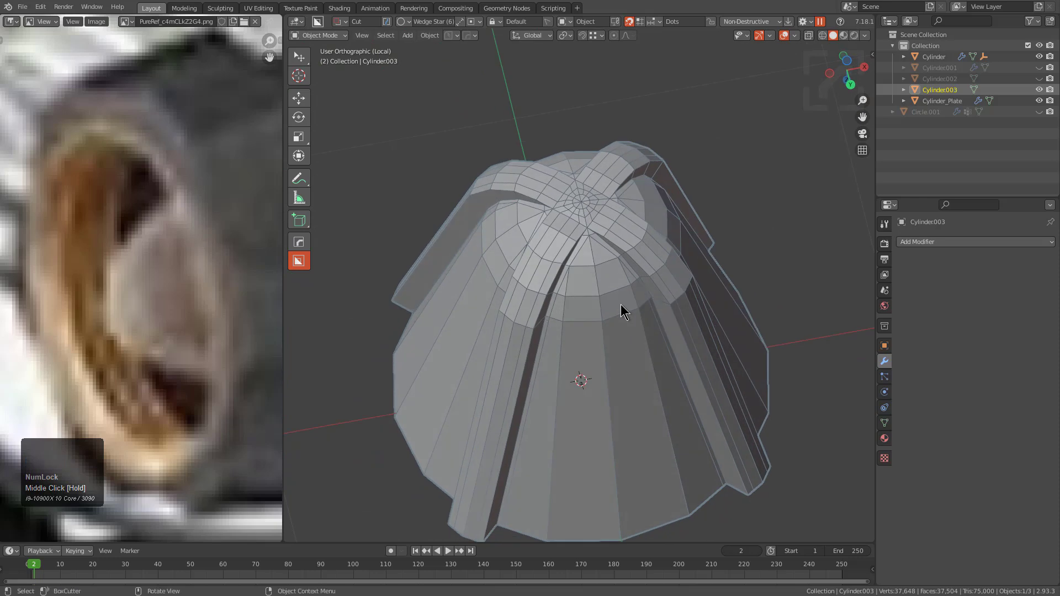
- Add a level 2 Subdivision modifier to the ridged cone and turn off its effect while editing the mesh
key("ctrl+1")
key("ctrl+2")
key("Tab")
middle_click_drag(618, 393, 597, 348)
left_click(631, 369, "shift")
left_click(634, 359, "shift")
left_click(650, 405, "shift")
scroll(613, 389, "up", 2, "shift")
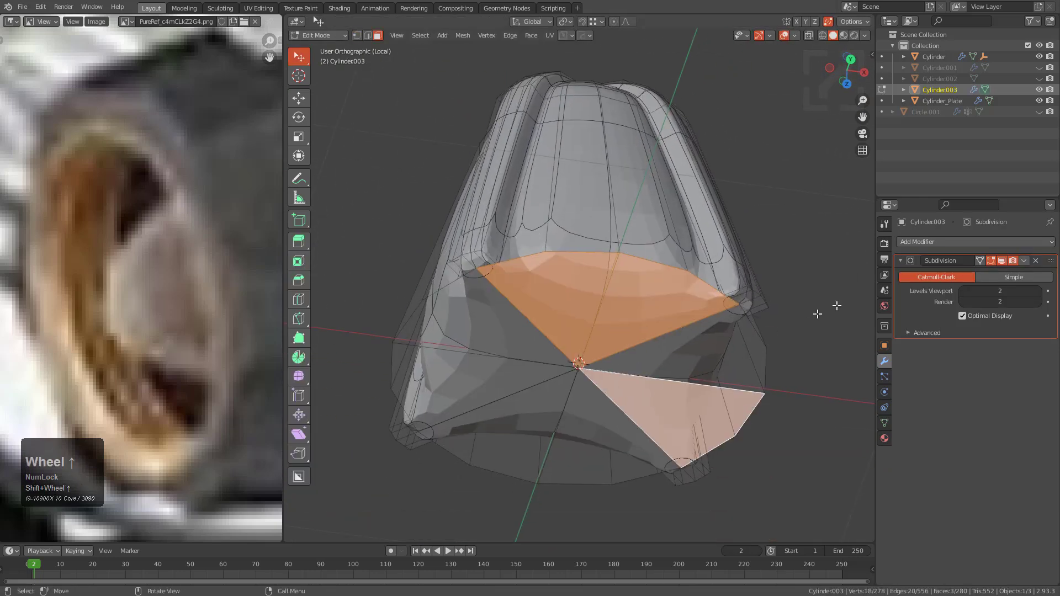
key("alt+z")
middle_click_drag(816, 291, 682, 310)
scroll(709, 232, "up", 2)
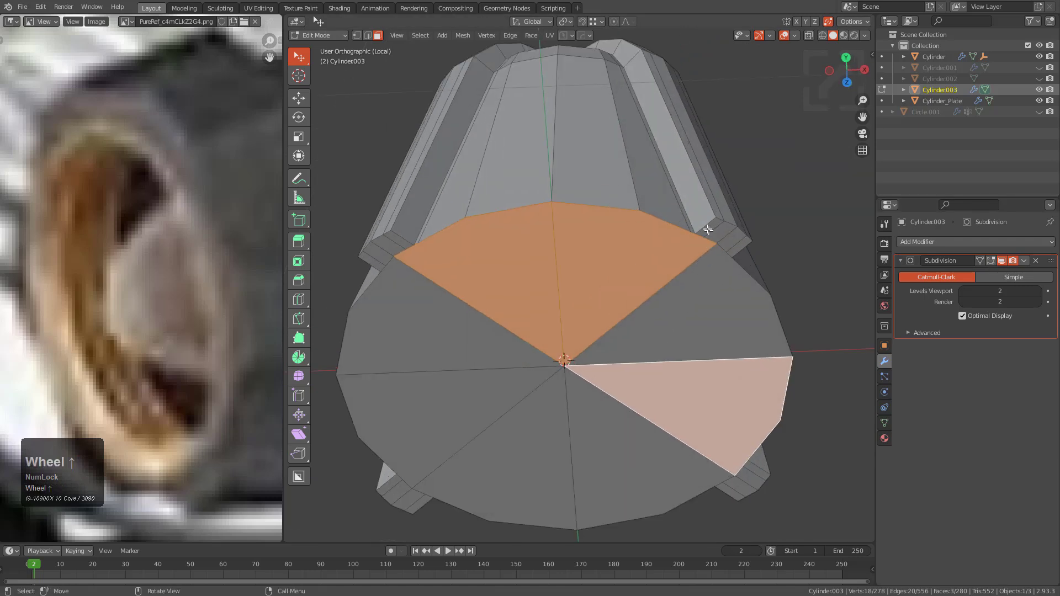
- Select all eight triangular faces of the cone's flat base and inset them slightly as one region
left_click(709, 232)
left_click(657, 273)
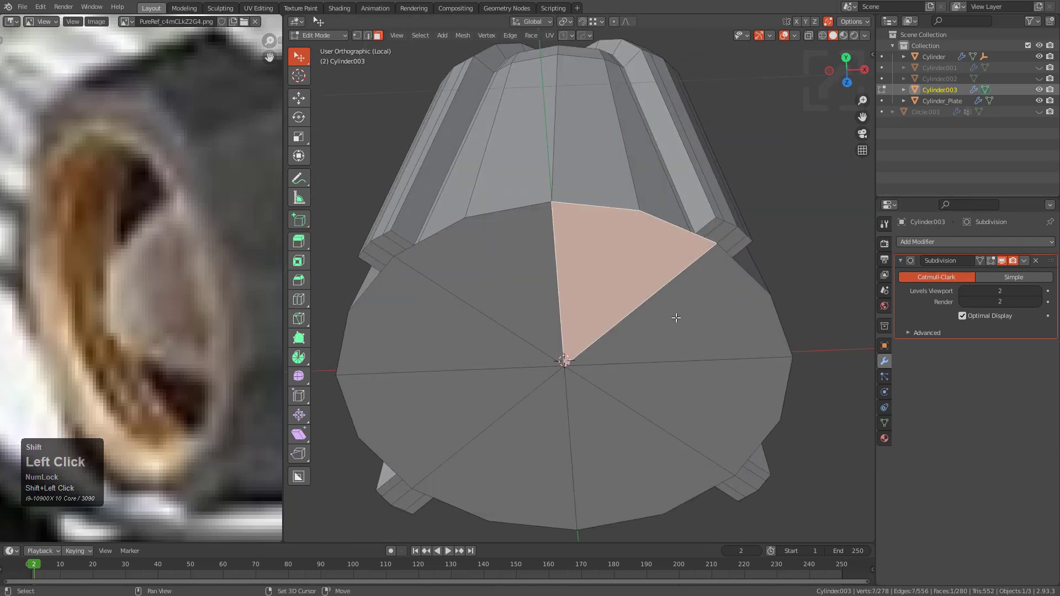
left_click(691, 320, "shift")
left_click(697, 397, "shift")
left_click(621, 439, "shift")
left_click(538, 453, "shift")
left_click(457, 403, "shift")
left_click(419, 320, "shift")
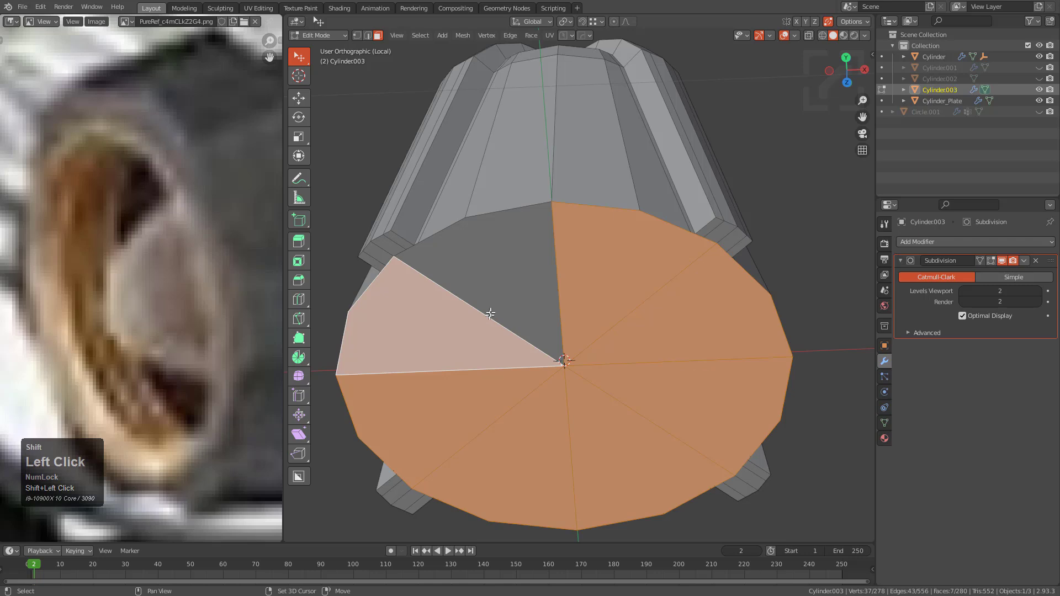
left_click(486, 265, "shift")
key("i")
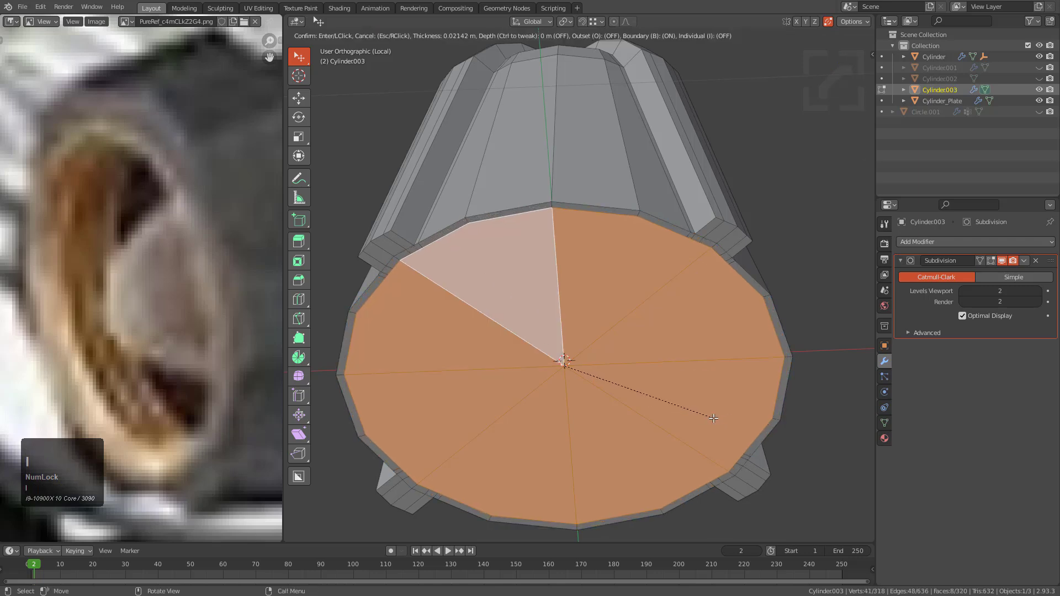
left_click(648, 381)
- Try to round the inset base outline with the LoopTools Circle operation
right_click(641, 363)
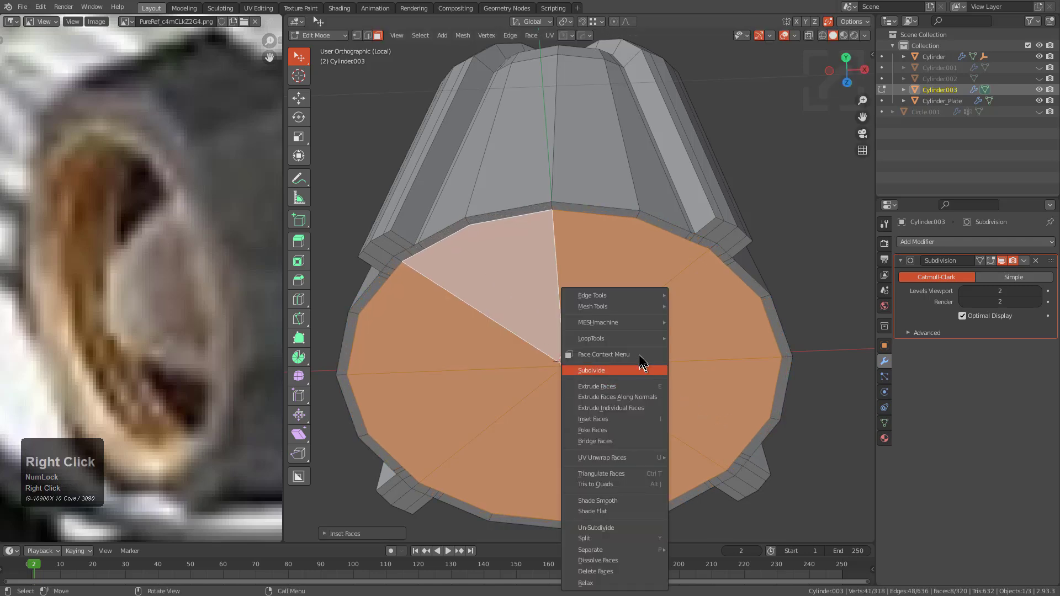
mouse_move(635, 338)
left_click(713, 359)
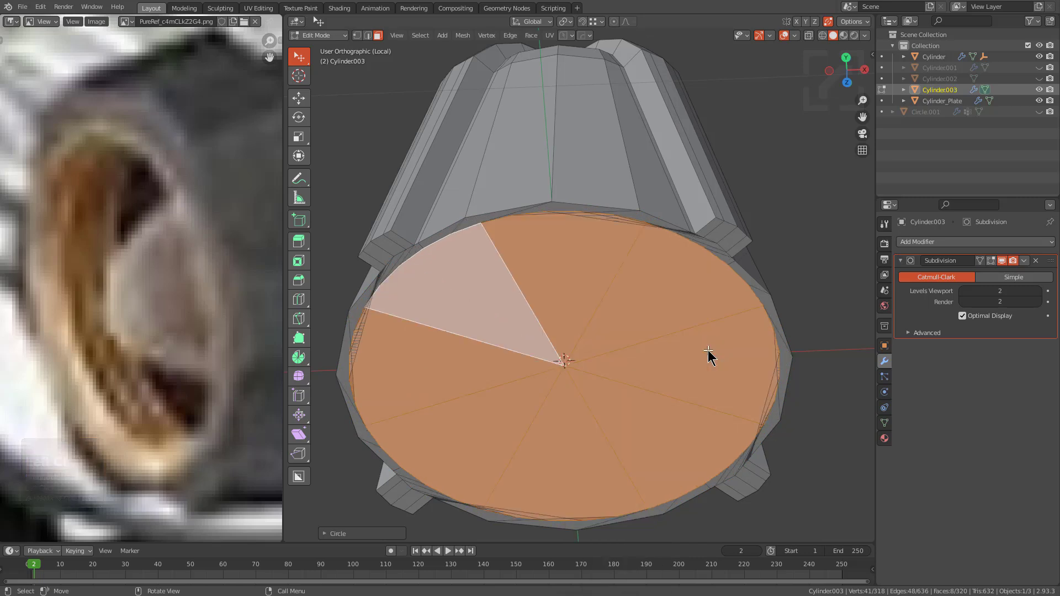
scroll(723, 351, "up", 1)
key("ctrl+z")
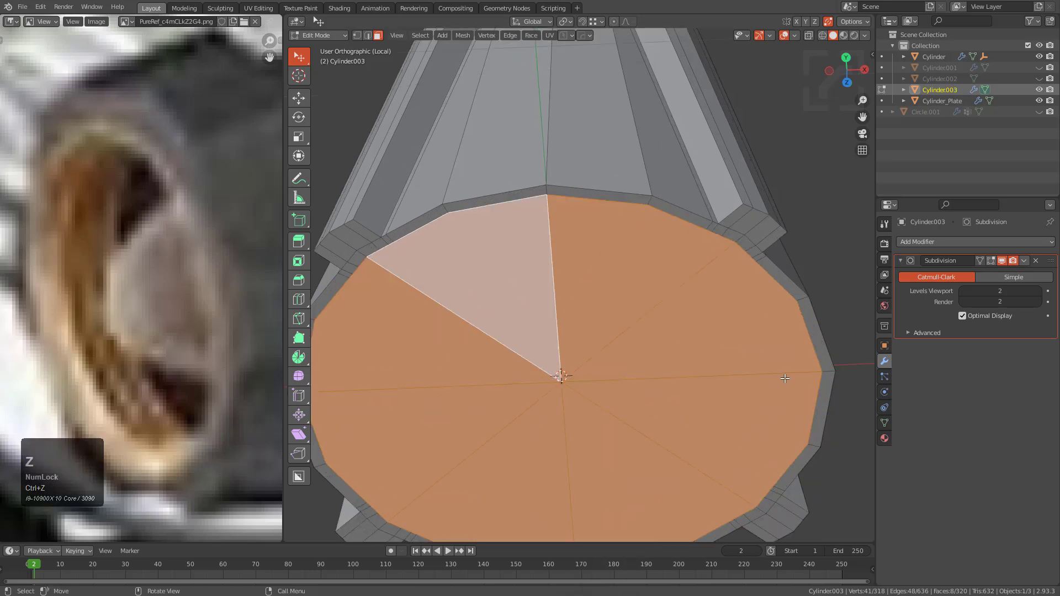
- Add a supporting edge loop around the side walls of the ridged cone
scroll(765, 360, "down", 3)
key("ctrl+r")
middle_click_drag(765, 360, 605, 421)
left_click(605, 377, "ctrl")
left_click(607, 398)
- Examine the apex where the four ridges meet, comparing the smoothed surface with the underlying mesh
key("Tab")
scroll(605, 415, "up", 5)
middle_click_drag(589, 327, 566, 346)
key("Tab")
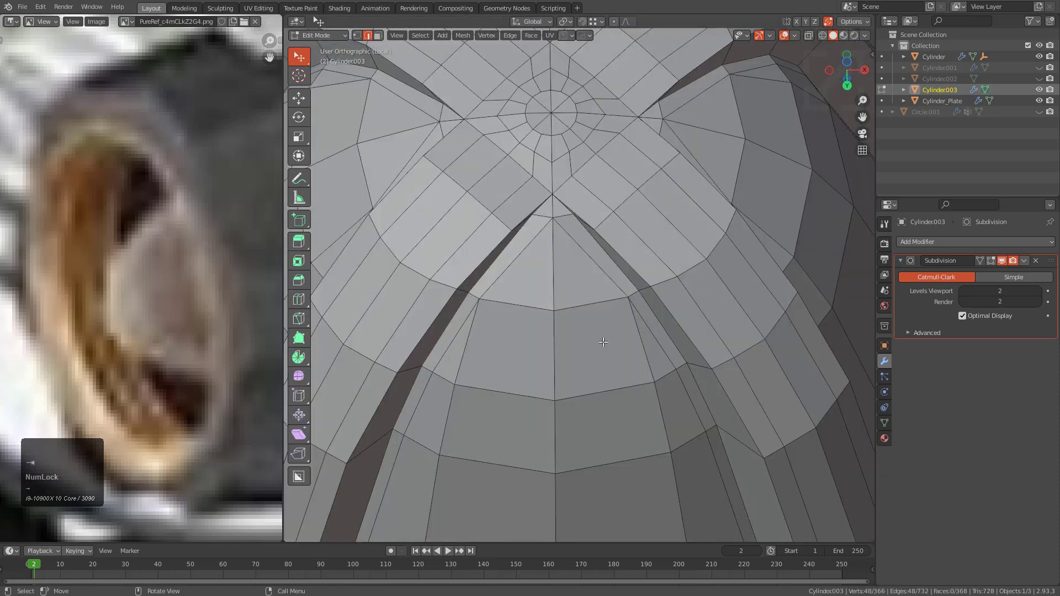
scroll(601, 310, "up", 1)
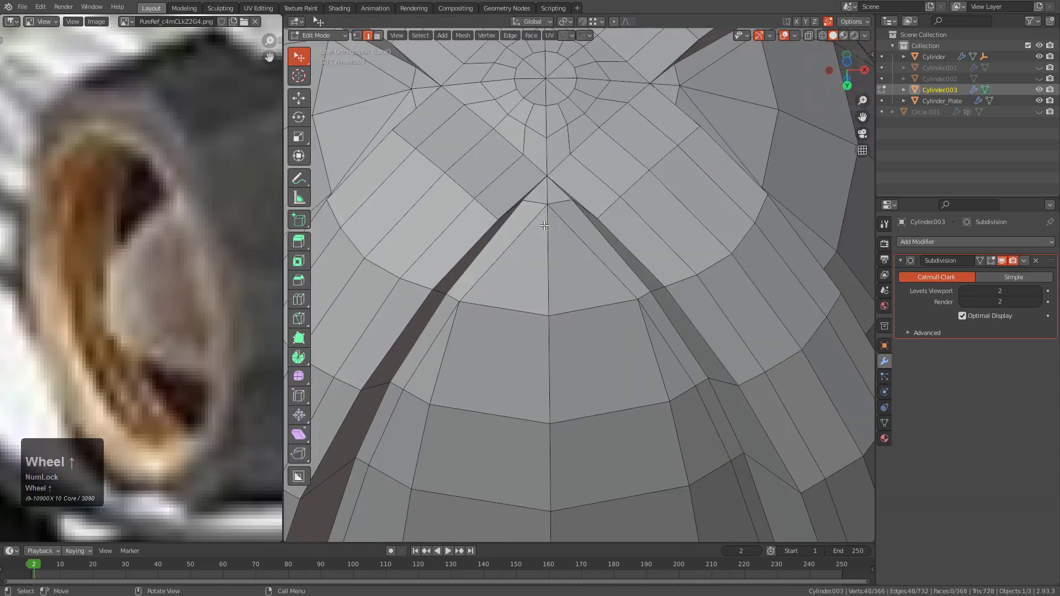
scroll(552, 204, "down", 5)
key("Tab")
middle_click_drag(563, 313, 561, 326)
scroll(561, 327, "up", 5)
key("Tab")
scroll(545, 274, "up", 3)
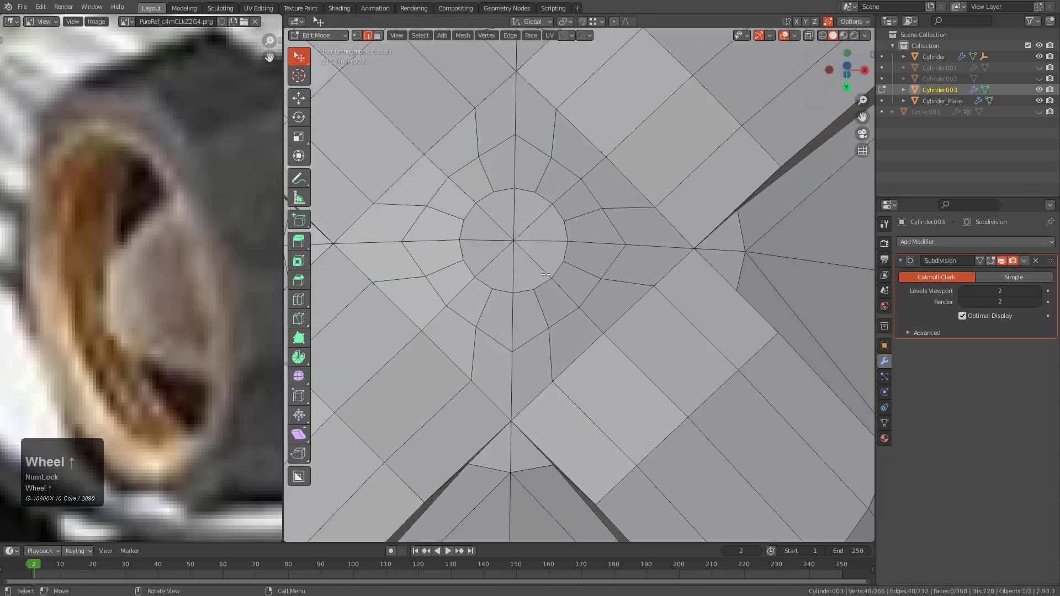
scroll(546, 277, "up", 2)
scroll(521, 309, "down", 2)
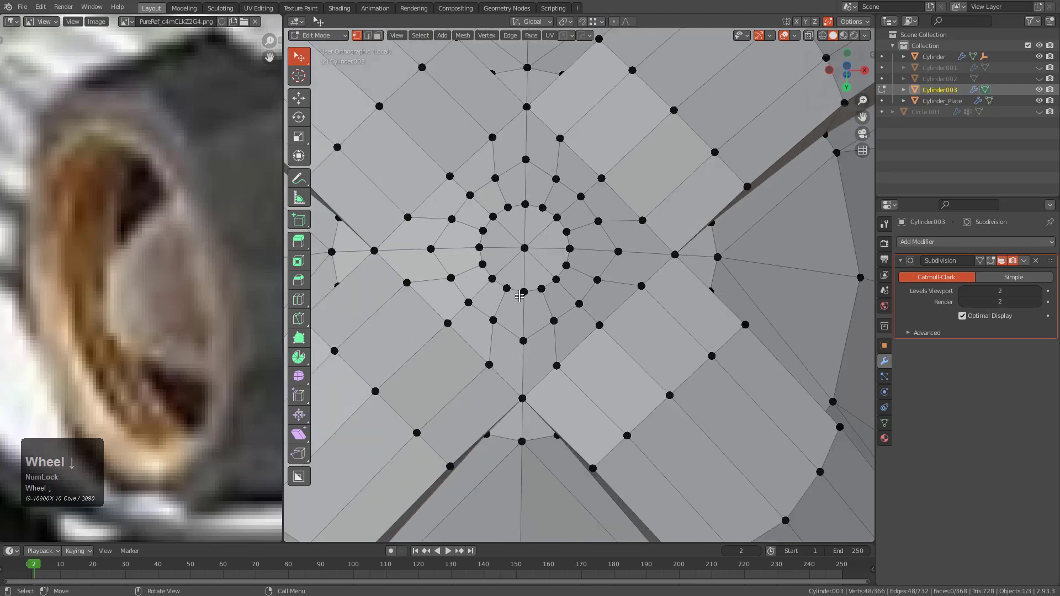
- Slide two axis vertices of the ring around the apex inward toward the centre and symmetrize the mesh
key("g")
key("g")
left_click(603, 244)
key("g")
key("g")
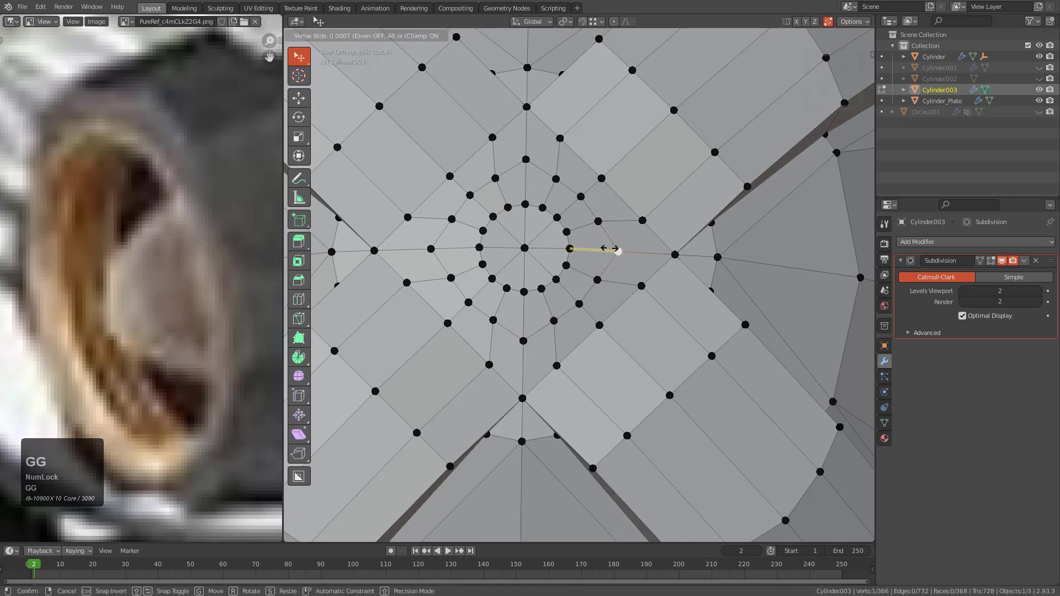
left_click(600, 248)
left_click(524, 341)
key("g")
key("g")
left_click(490, 287)
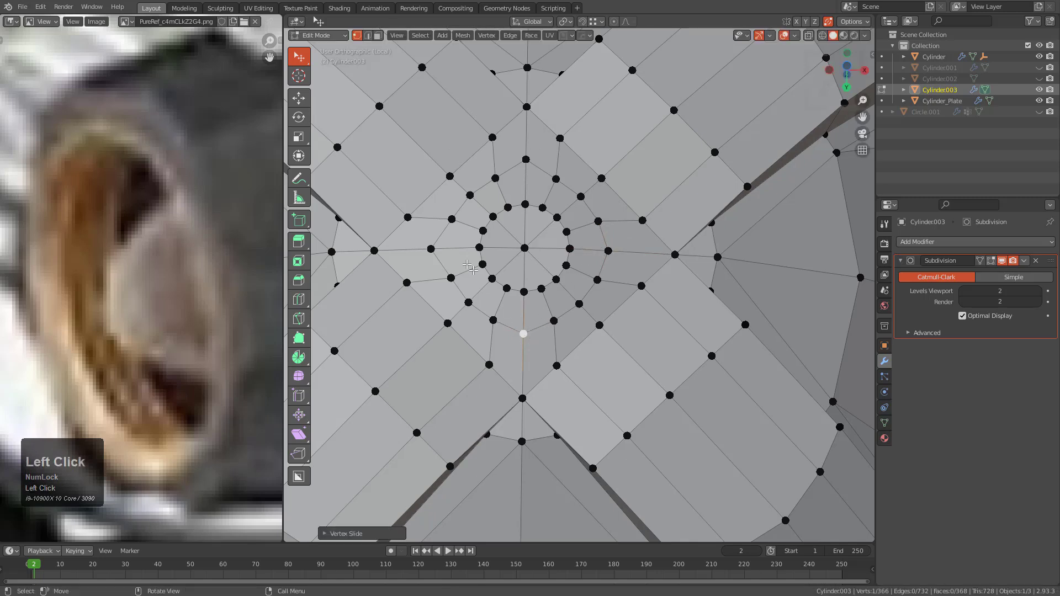
middle_click_drag(497, 286, 575, 365, "alt")
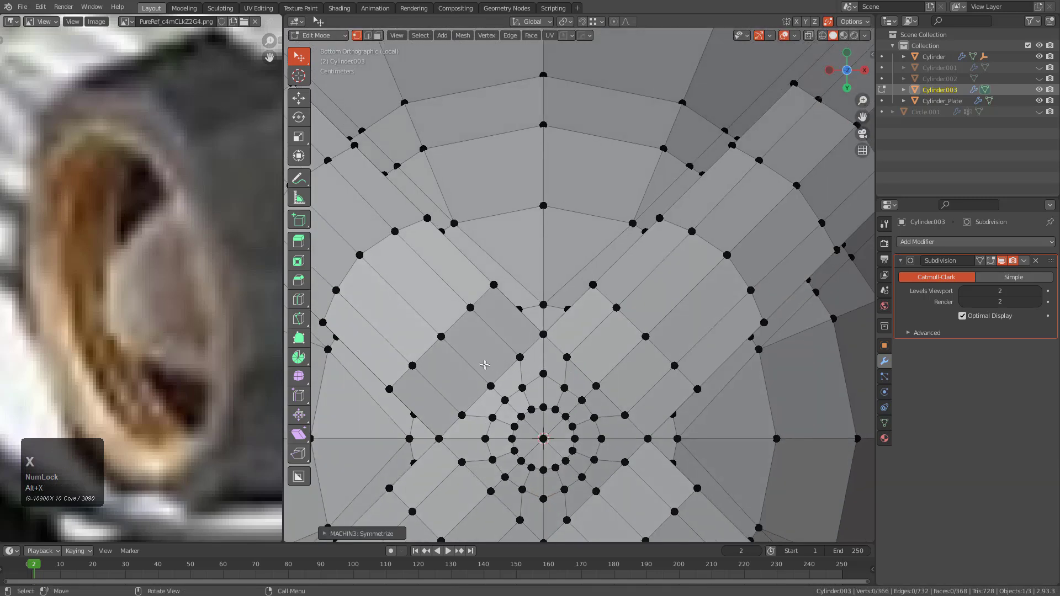
scroll(509, 313, "down", 2)
- Leave local view to check the smoothed cone inside the knob, and turn off the wireframe display
key("Tab")
middle_click_drag(509, 312, 601, 279)
scroll(607, 265, "up", 4)
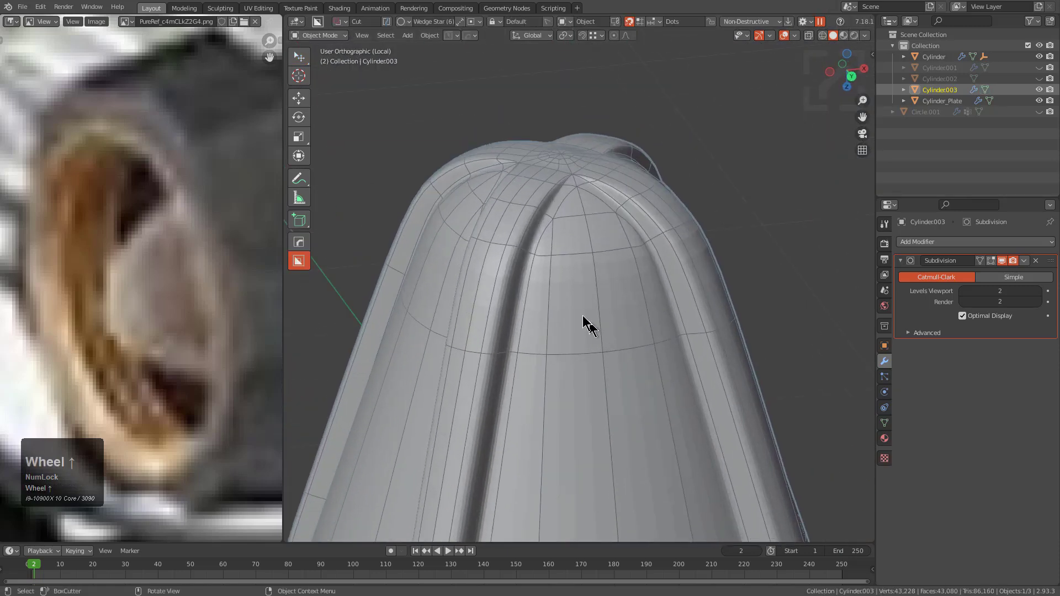
middle_click_drag(535, 308, 565, 235, "shift")
scroll(565, 234, "down", 4)
middle_click_drag(580, 300, 628, 327)
scroll(627, 331, "down", 2)
middle_click_drag(631, 382, 618, 346)
key("KP_Divide")
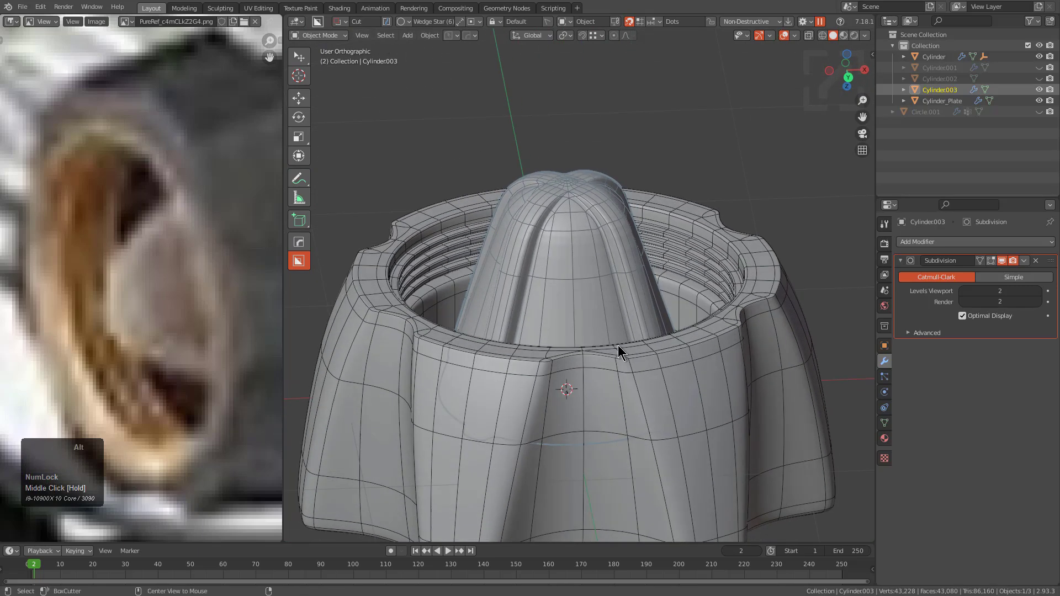
key("v")
left_click(557, 373)
- Dissolve the intermediate edge ring surrounding the small central circle at the cone's apex
middle_click_drag(556, 373, 586, 289)
scroll(584, 329, "up", 2)
scroll(602, 273, "up", 3)
key("Tab")
scroll(585, 290, "up", 3)
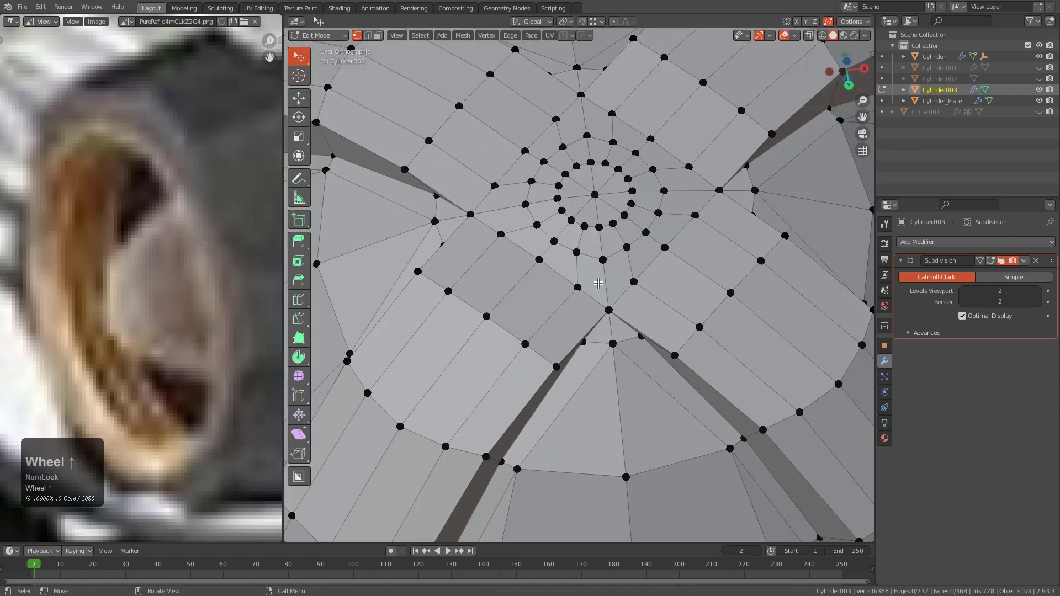
scroll(584, 290, "up", 2)
key("2")
key("x")
left_click(568, 281)
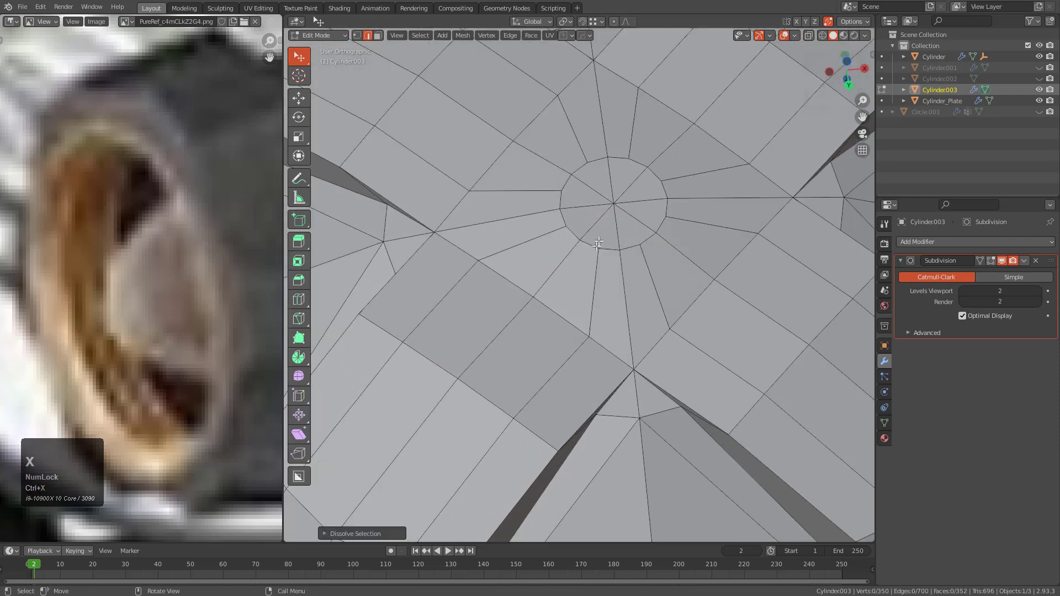
- Delete the centre vertex of the apex circle to open a round hole
key("1")
left_click(603, 199)
key("x")
left_click(595, 186)
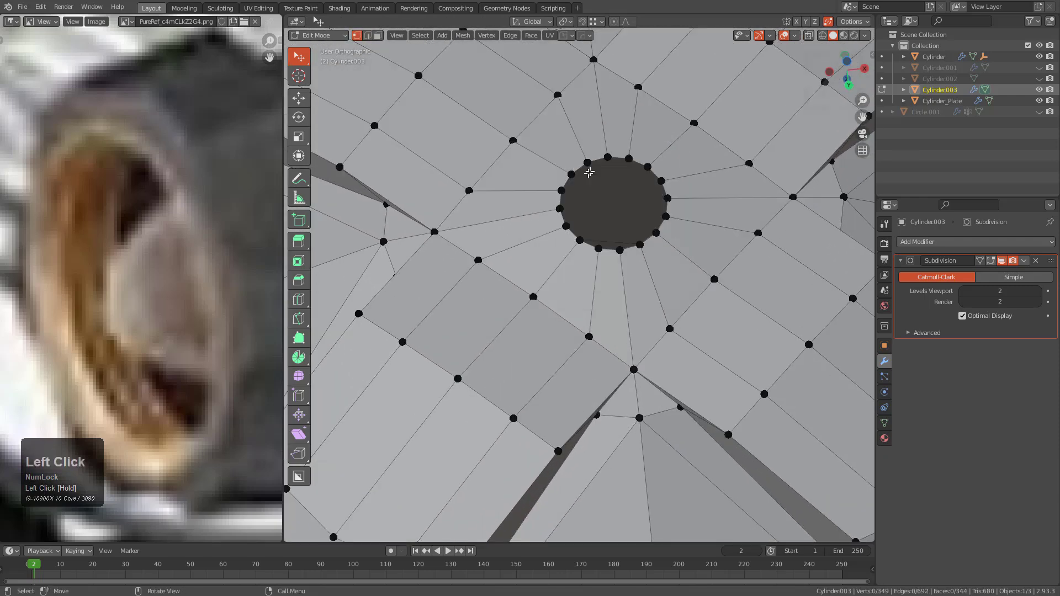
- Grid fill the apex hole with a span of 4, adjusting the offset to align the grid with the surrounding edges
left_click(620, 158, "alt")
key("KP_Decimal")
key("ctrl+f")
left_click(633, 302)
key("F9")
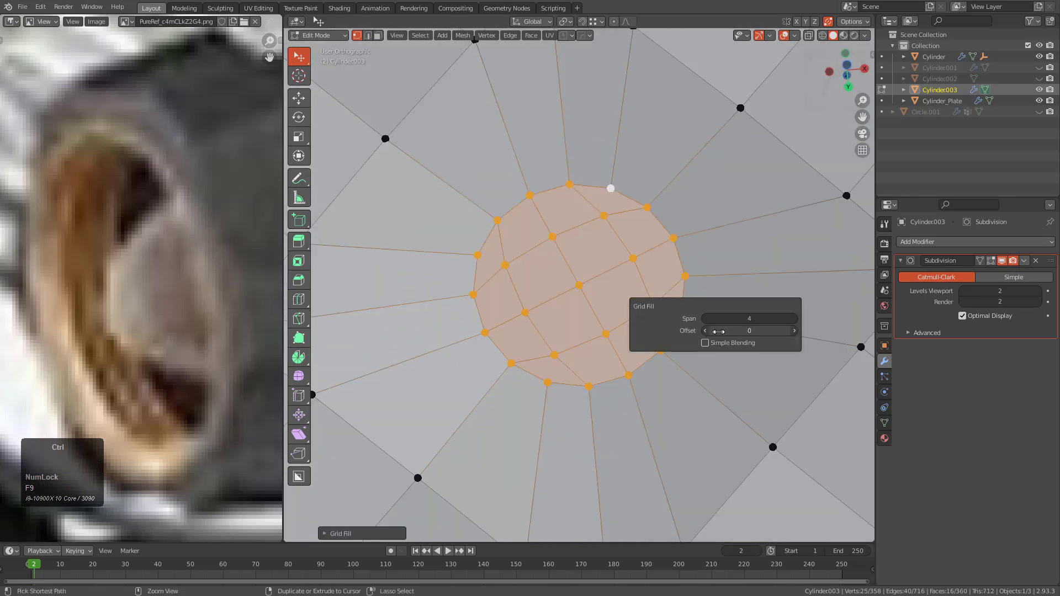
scroll(658, 287, "down", 2)
- Scale up the grid-filled apex patch and smooth its vertices
key("s")
left_click(708, 295)
right_click(690, 278)
mouse_move(689, 274)
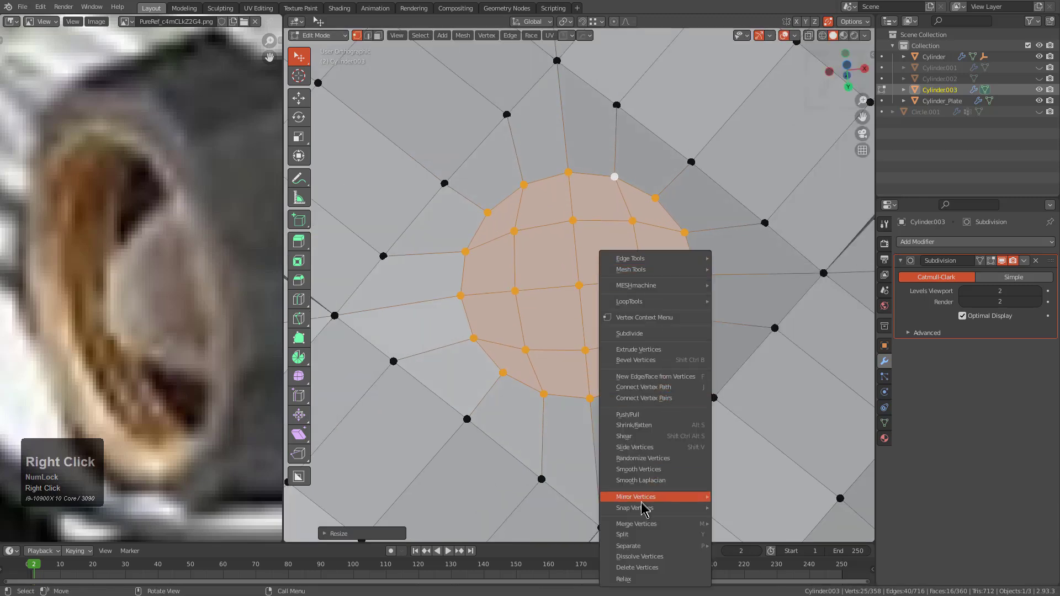
left_click(663, 470)
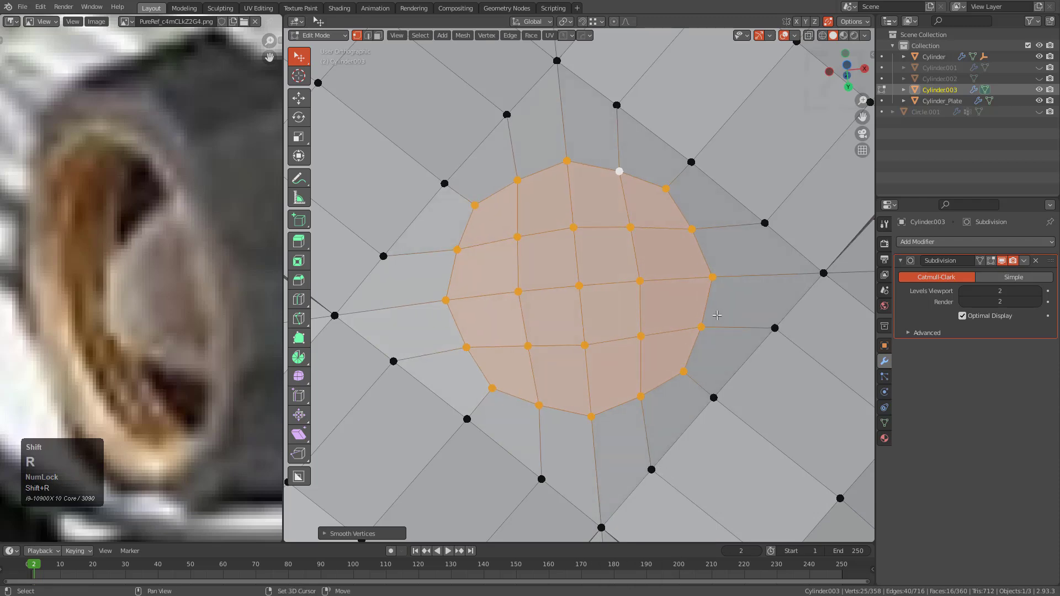
- Grow the selection to the faces around the apex patch, smooth the vertices, and move the selection along Z
scroll(717, 315, "down", 3)
middle_click_drag(717, 316, 703, 299)
scroll(701, 309, "up", 2)
key("ctrl+KP_Add")
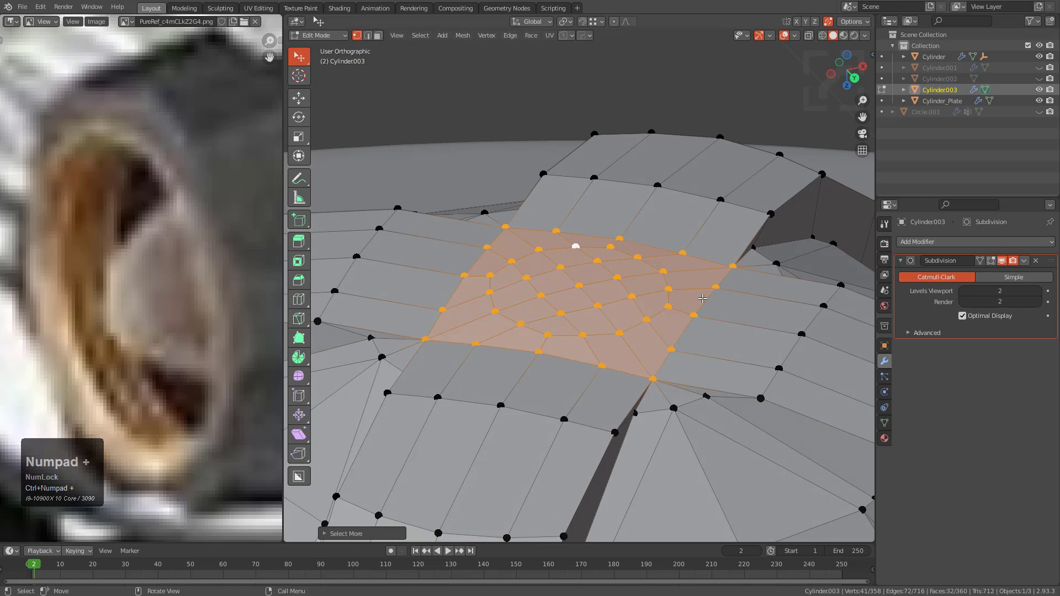
right_click(702, 298)
left_click(699, 304)
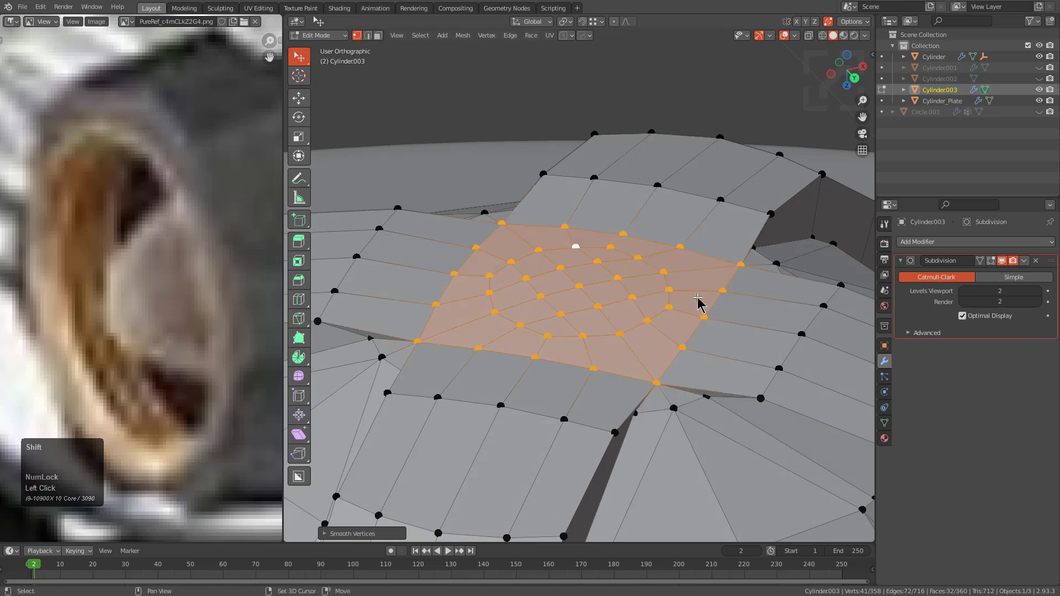
key("g")
key("z")
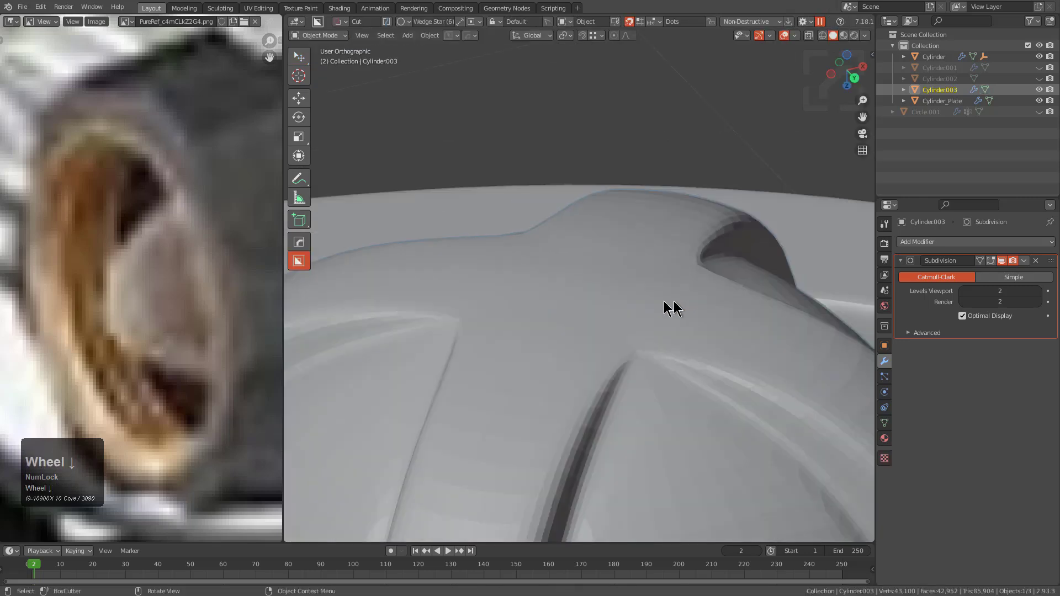
- Examine the mesh around the notches where the ridges meet the apex patch
mouse_move(670, 305)
middle_mouse_down()
mouse_move(636, 395)
mouse_move(634, 350)
mouse_move(551, 328)
mouse_move(586, 324)
mouse_move(654, 262)
mouse_move(614, 270)
mouse_move(653, 221)
mouse_move(644, 248)
middle_mouse_up()
key("Tab")
key("Tab")
scroll(654, 263, "down", 1, "shift")
key("Tab")
scroll(654, 262, "up", 4)
left_click(615, 269)
scroll(644, 247, "up", 2)
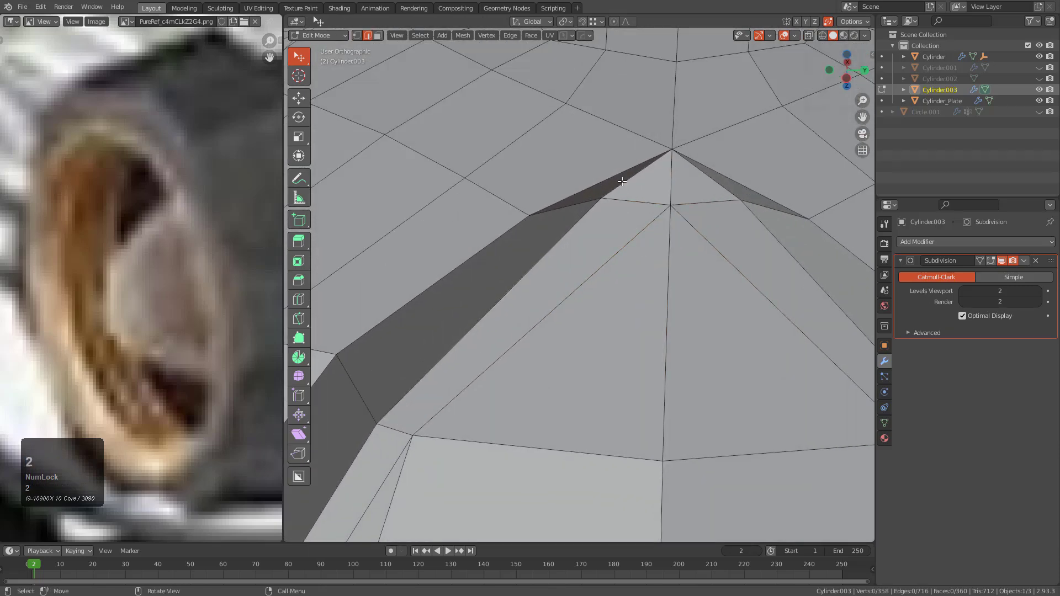
- Add a loop cut across each ridge just outside the apex patch
key("ctrl+z")
key("ctrl+z")
middle_click_drag(633, 202, 707, 329)
scroll(620, 194, "down", 2)
key("ctrl+r")
left_click(558, 182)
key("ctrl+r")
left_click(728, 276)
scroll(728, 276, "down", 3)
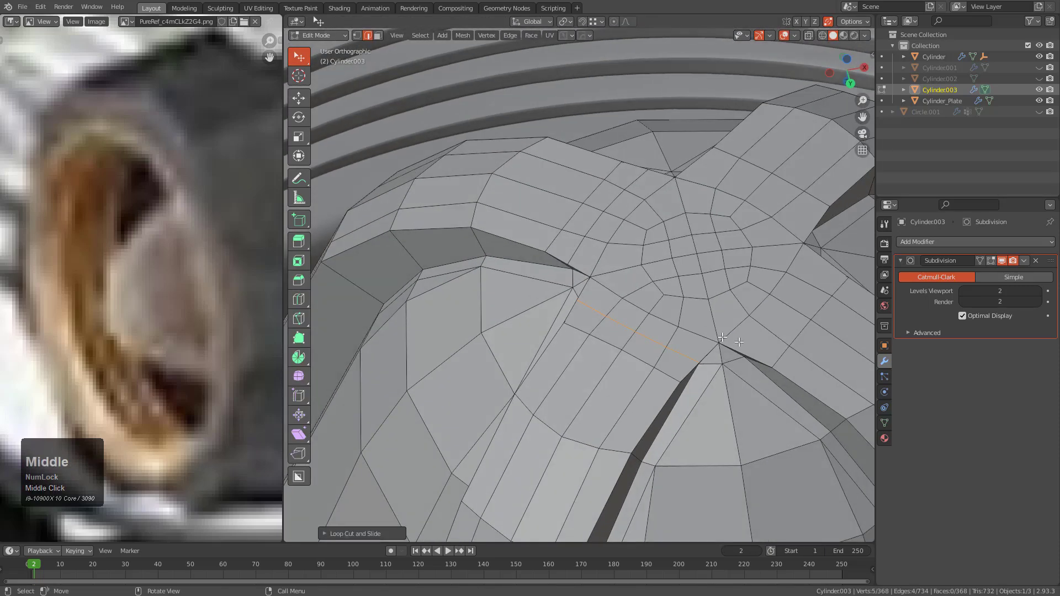
left_click(770, 210)
- Review the smoothed cone inside the threaded recess of the whole knob, including from below
key("Tab")
middle_click_drag(768, 266, 615, 360)
key("ctrl+grave")
left_click(633, 273)
scroll(607, 257, "up", 3)
key("KP_7")
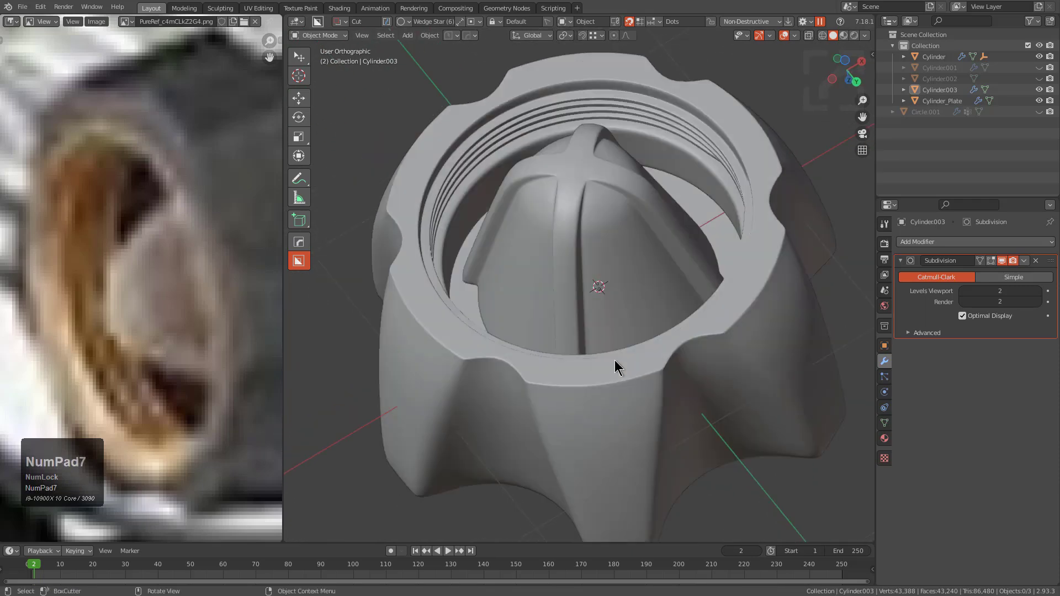
key("KP_9")
- Isolate the cone in local view and dissolve the edge loop running around its body
key("Tab")
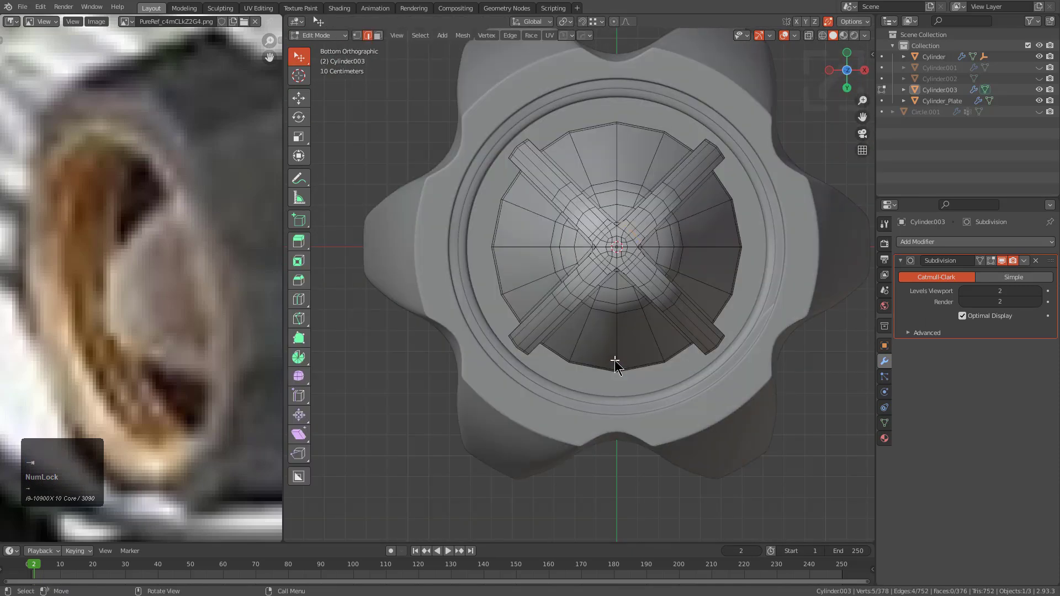
middle_click_drag(614, 360, 617, 331)
key("KP_Divide")
key("KP_7")
scroll(617, 323, "up", 3)
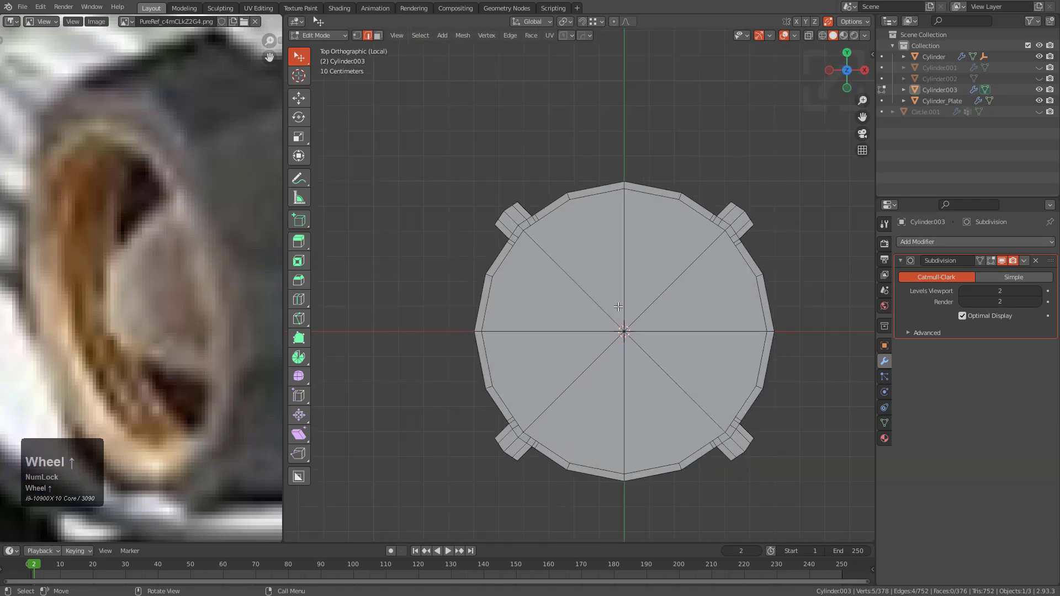
middle_click_drag(476, 224, 538, 176)
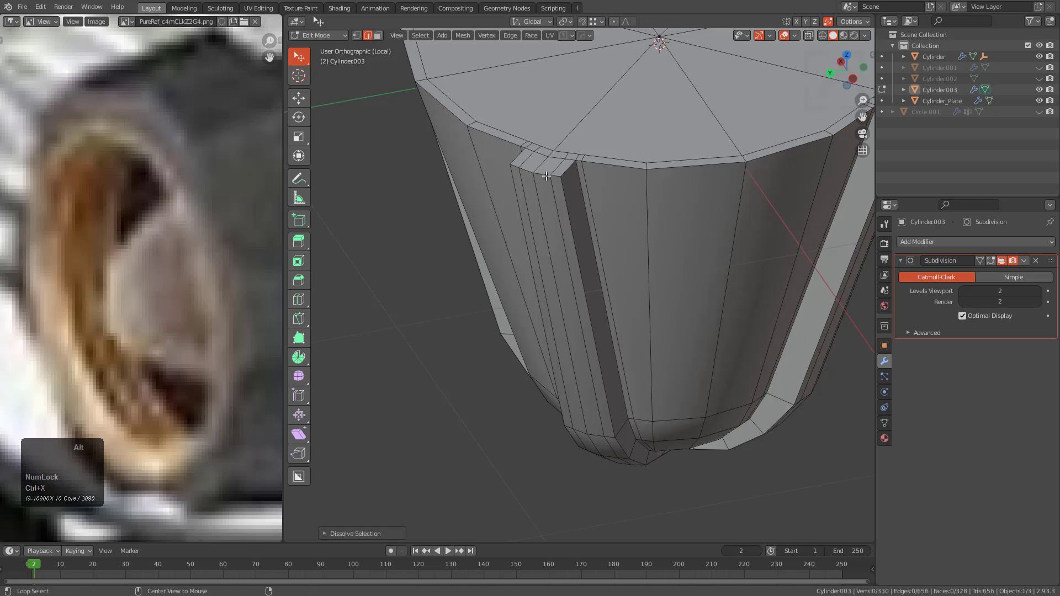
- Select the outer base edges of all four ridges and scale them outward about the 3D cursor
left_click(547, 175, "alt")
scroll(583, 220, "down", 4)
middle_click_drag(617, 203, 557, 196)
middle_click_drag(662, 254, 580, 293, "shift")
scroll(614, 301, "up", 4)
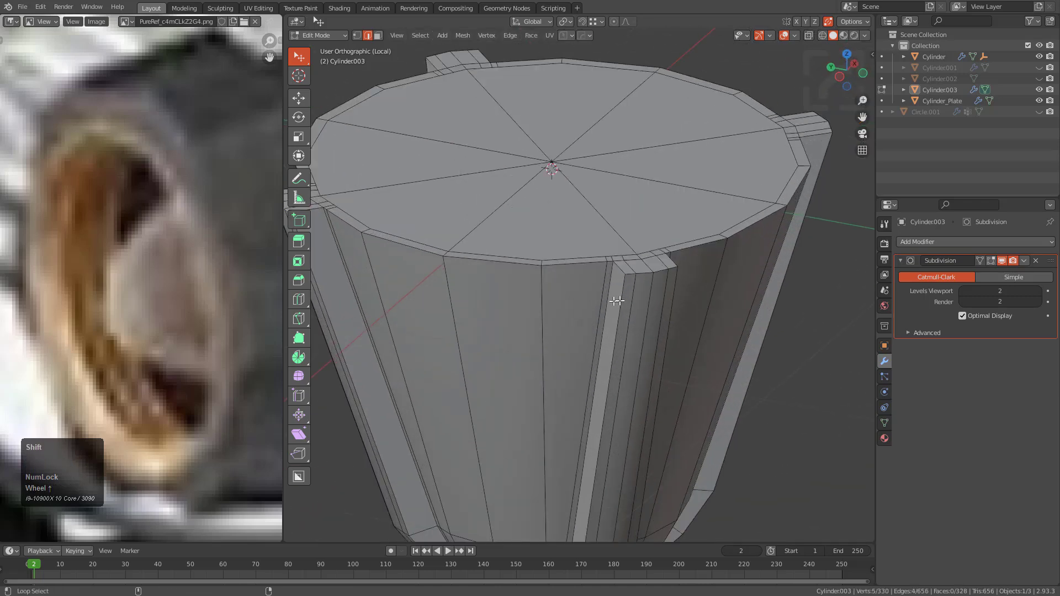
left_click(444, 51, "alt+shift")
scroll(592, 229, "down", 2)
key("period")
left_click(639, 247)
key("s")
left_click(669, 336)
scroll(619, 267, "up", 2)
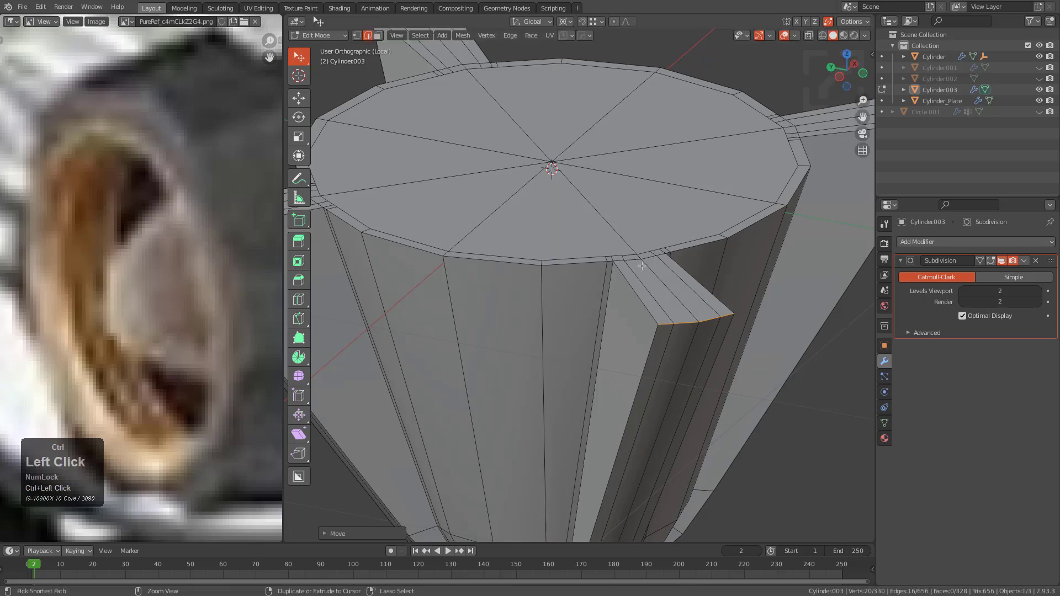
- Try adding a loop cut around the cone's body and adjusting its position with Edge Slide
scroll(643, 266, "down", 3)
middle_click_drag(542, 293, 577, 246)
scroll(475, 277, "up", 3)
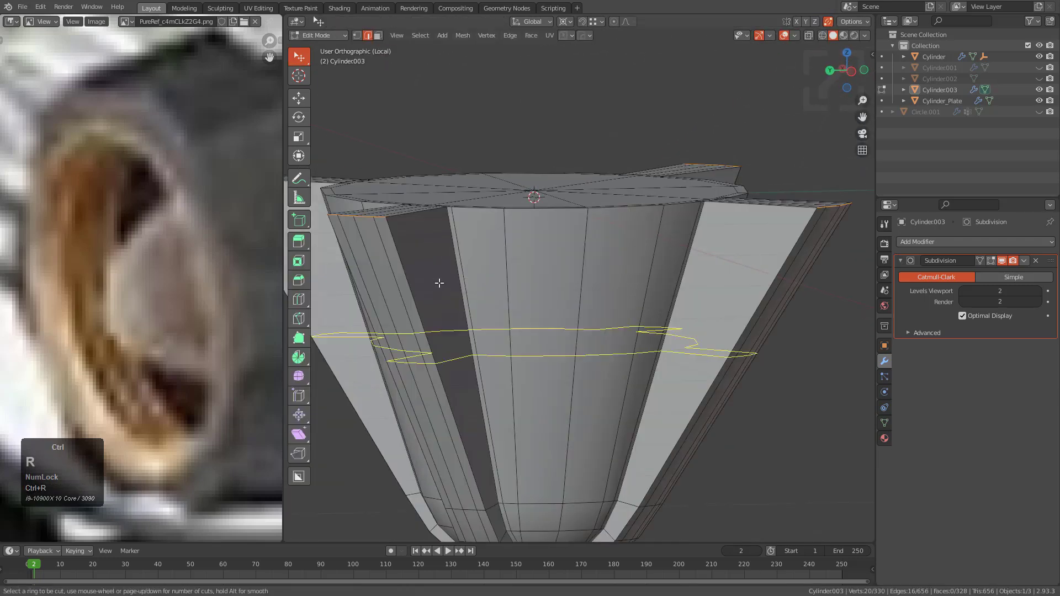
left_click(439, 283)
left_click(441, 138)
scroll(565, 360, "down", 3)
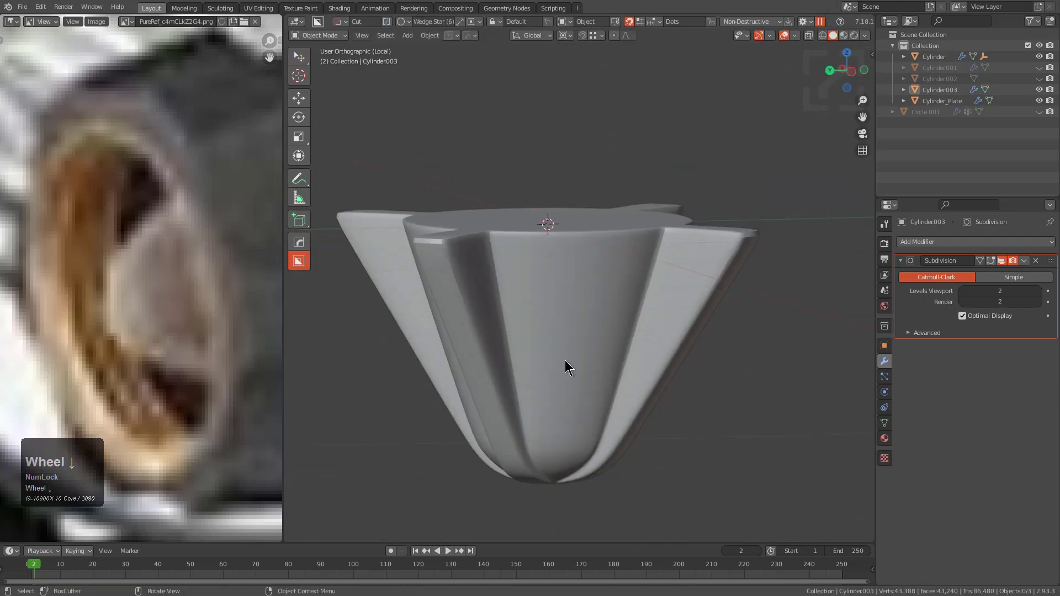
middle_click_drag(564, 360, 561, 309)
scroll(561, 313, "up", 4)
key("g")
key("g")
left_click(568, 299)
- Leave local view and try scaling the cone's selected geometry within the full knob
key("Tab")
scroll(618, 284, "down", 3)
mouse_move(618, 284)
middle_mouse_down()
mouse_move(601, 312)
mouse_move(596, 244)
mouse_move(615, 280)
mouse_move(605, 299)
mouse_move(635, 345)
mouse_move(630, 304)
mouse_move(595, 300)
mouse_move(592, 288)
middle_mouse_up()
key("Tab")
key("Tab")
key("KP_Divide")
key("s")
left_click(674, 336)
- Select the cone object and try shortening it along Z, followed by a uniform enlargement
key("alt+a")
scroll(663, 345, "down", 1, "alt")
scroll(651, 351, "down", 2)
left_click(593, 287)
scroll(751, 342, "up", 2)
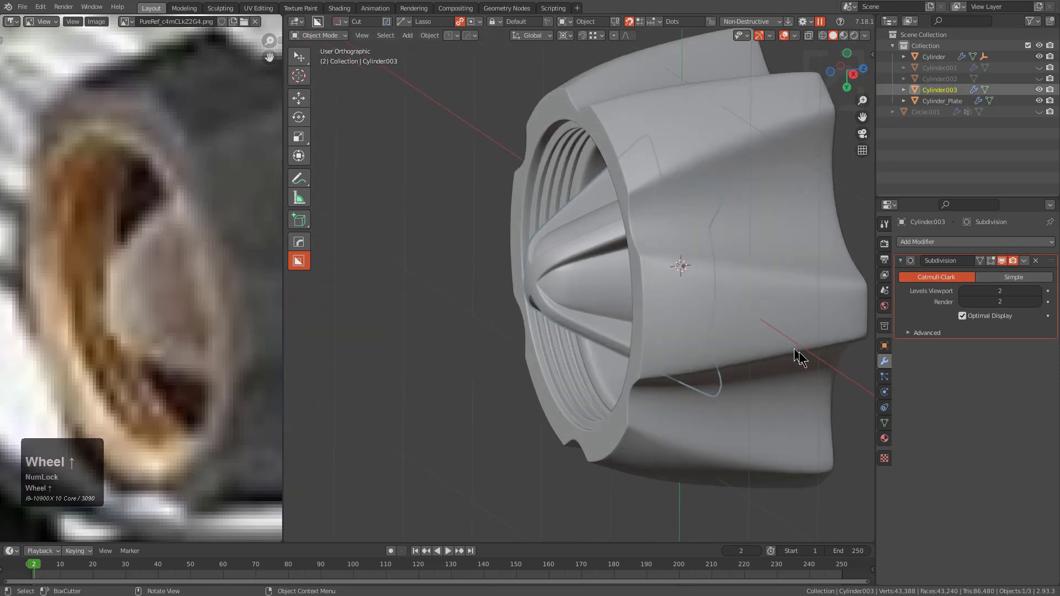
key("s")
key("y")
key("x")
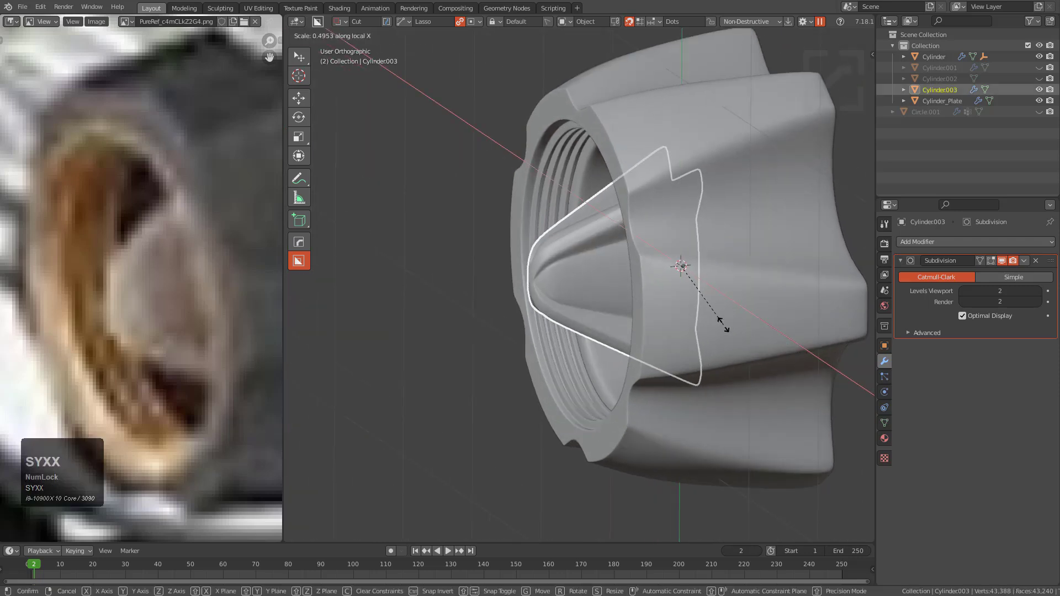
key("x")
key("y")
key("s")
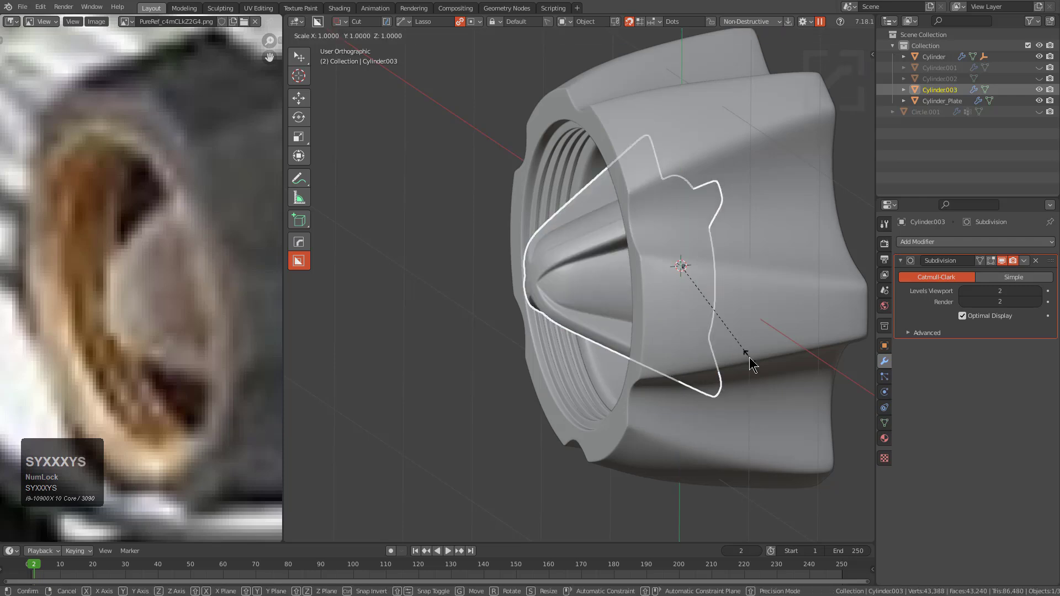
key("z")
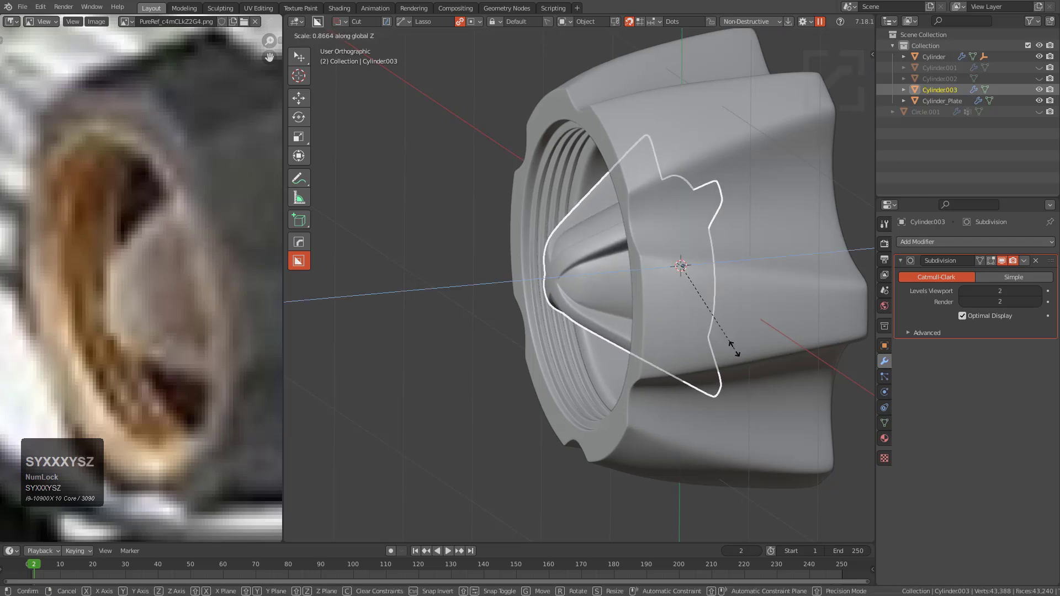
left_click(726, 332)
key("s")
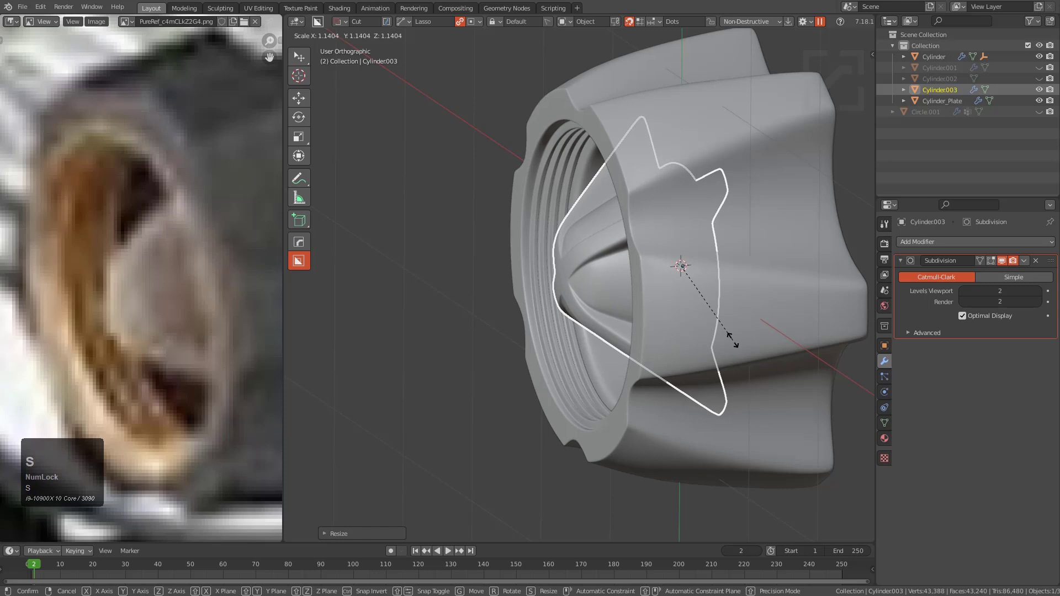
left_click(726, 335)
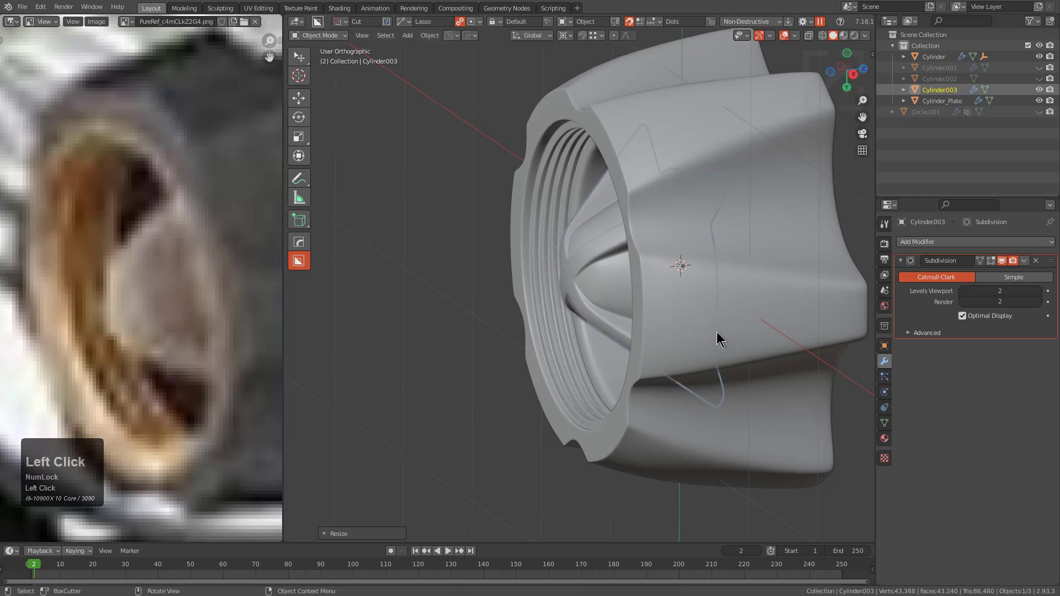
- Undo the cone's rescaling and the added body loop, back to the flared ridge ends
key("KP_Divide")
key("Tab")
key("ctrl+z")
key("ctrl+z")
key("ctrl+z")
key("ctrl+z")
key("ctrl+z")
key("ctrl+z")
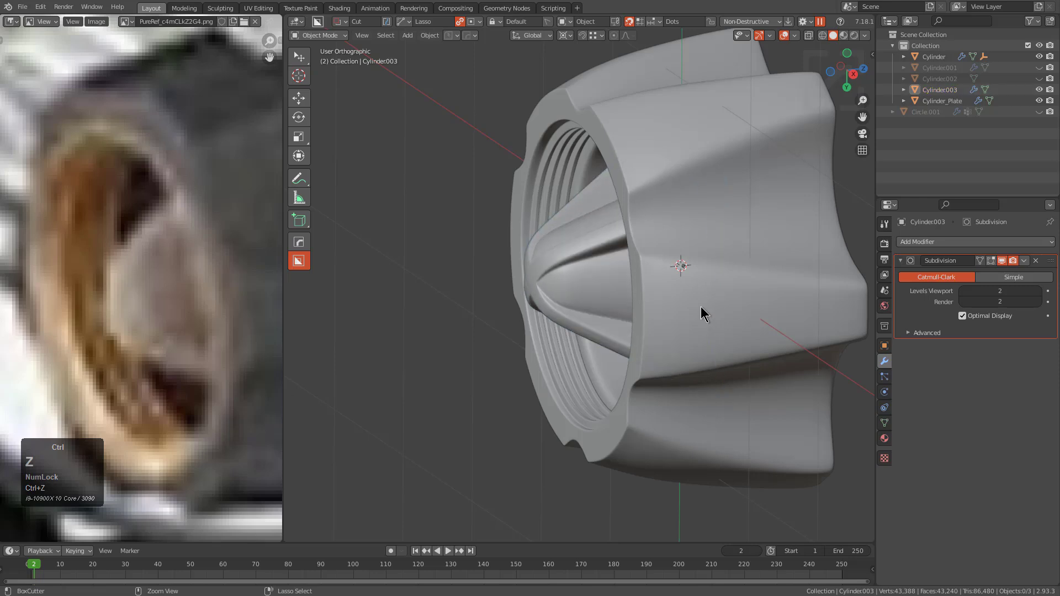
key("ctrl+z")
key("ctrl+z")
key("ctrl+z")
key("ctrl+z")
key("ctrl+z")
key("ctrl+z")
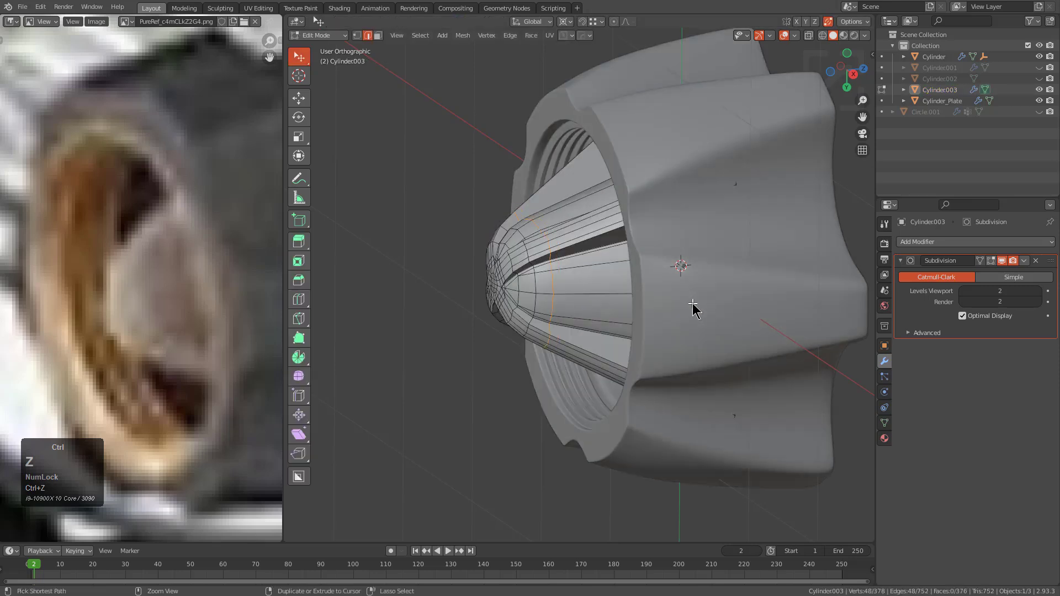
key("KP_Divide")
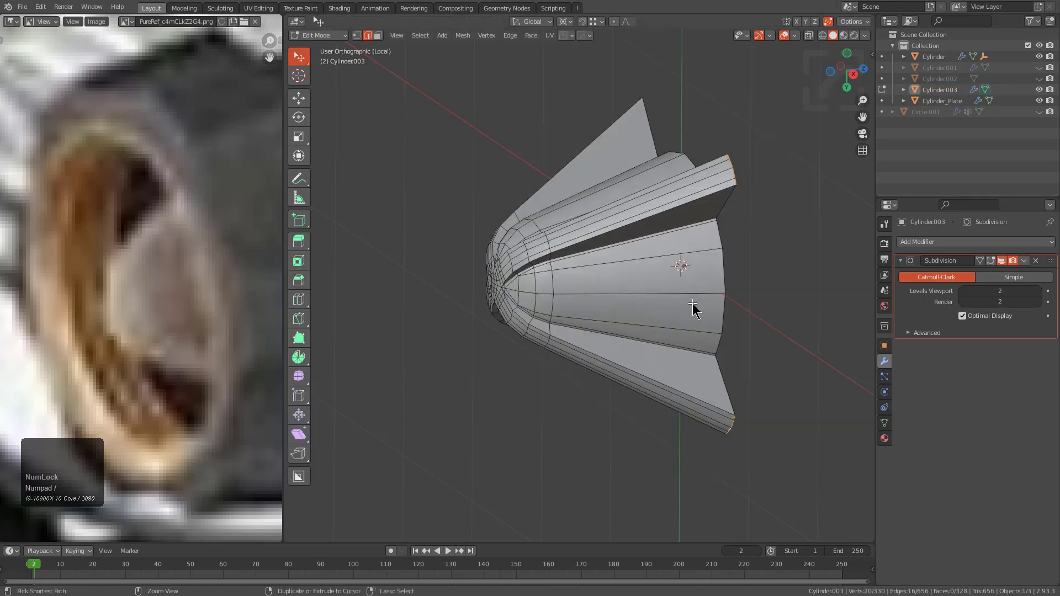
key("KP_Divide")
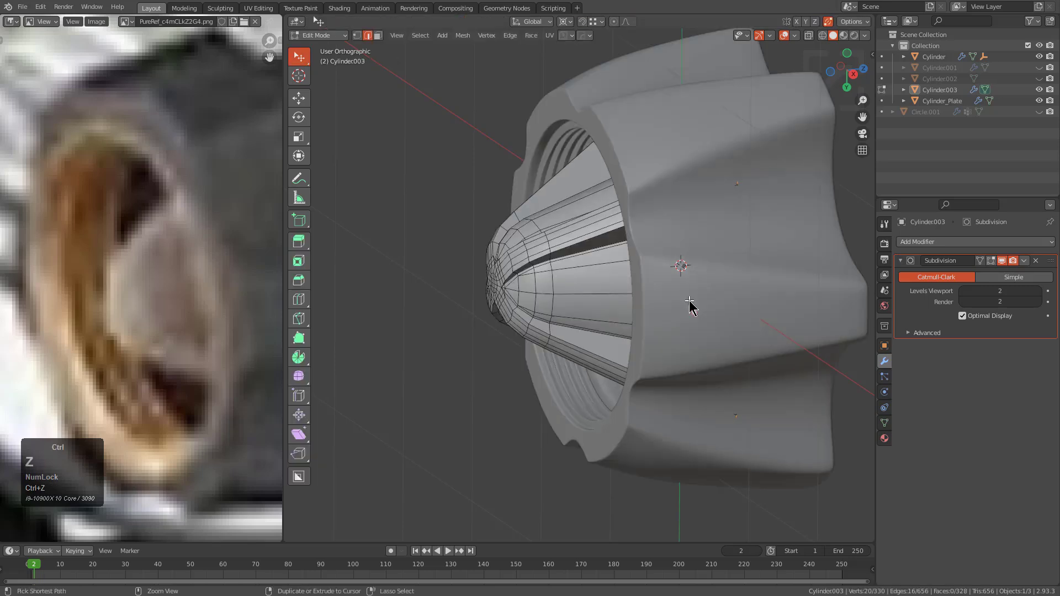
- Isolate the cone and rescale the outer base edges of its four ridges about the 3D cursor
key("KP_Divide")
key("KP_Decimal")
middle_click_drag(701, 284, 580, 309)
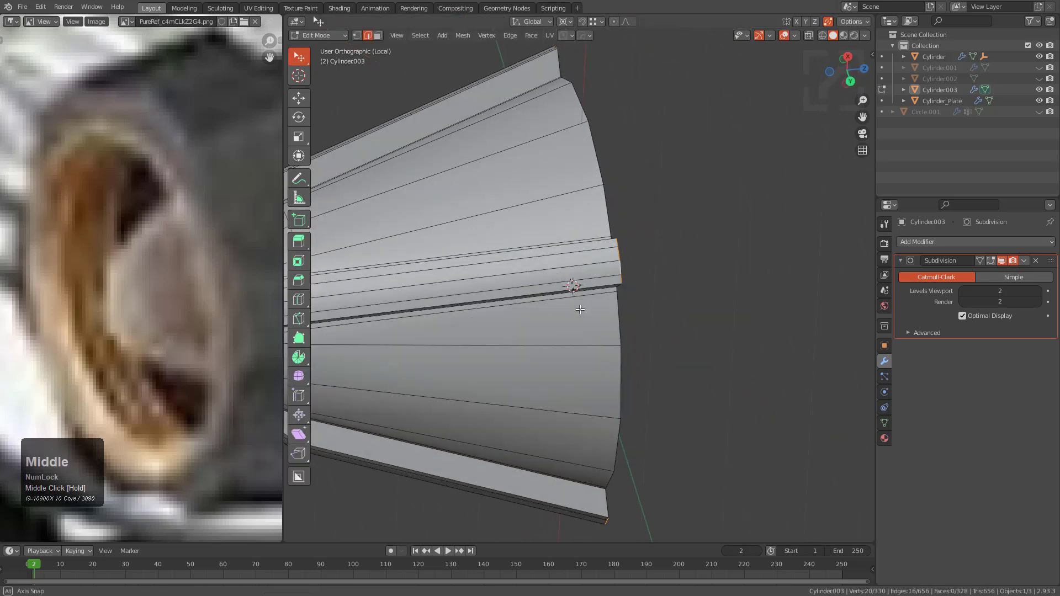
key("s")
left_click(671, 336)
- Add a loop cut around the cone's body between the rounded tip and the base
scroll(671, 335, "down", 3)
middle_click_drag(635, 331, 599, 325)
left_click(535, 327)
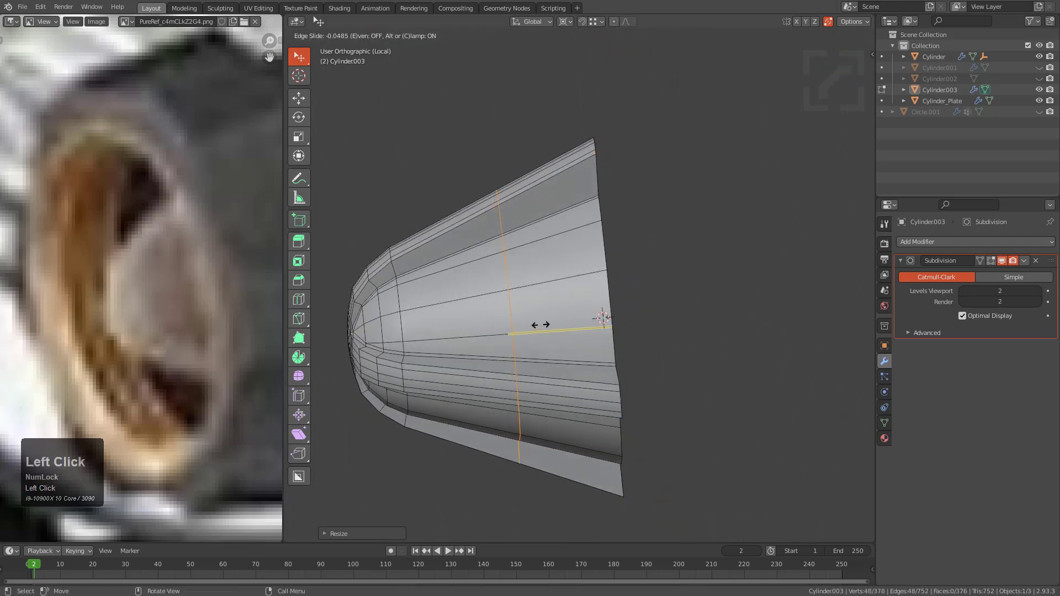
key("s")
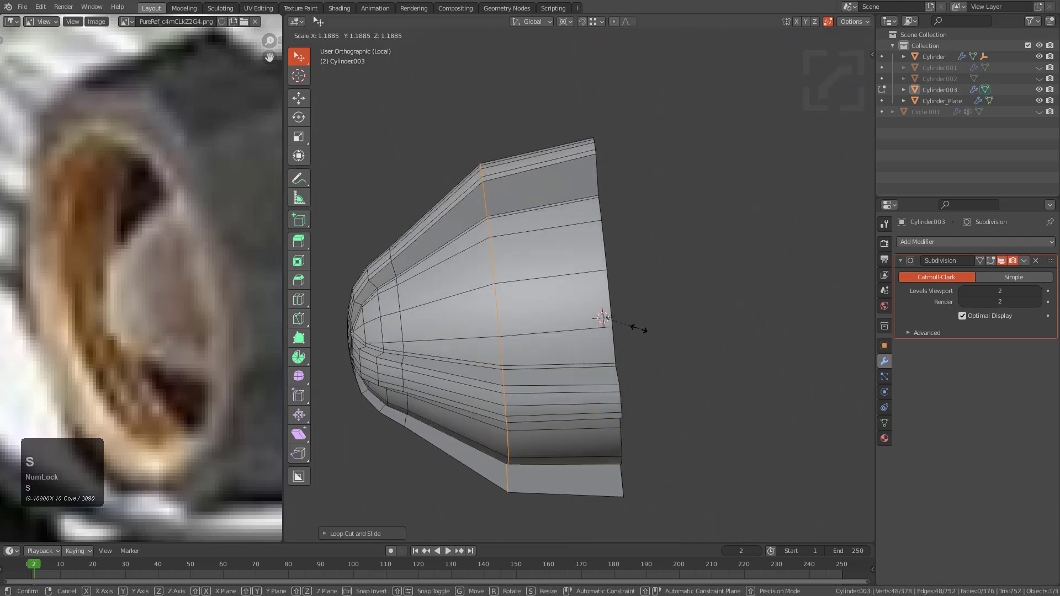
right_click(639, 330)
- Change the pivot point, scale the new body loop outward about its own centre and edge-slide it
key("period")
left_click_drag(649, 377, 650, 271)
key("s")
left_click(677, 276)
key("g")
key("g")
left_click(673, 275)
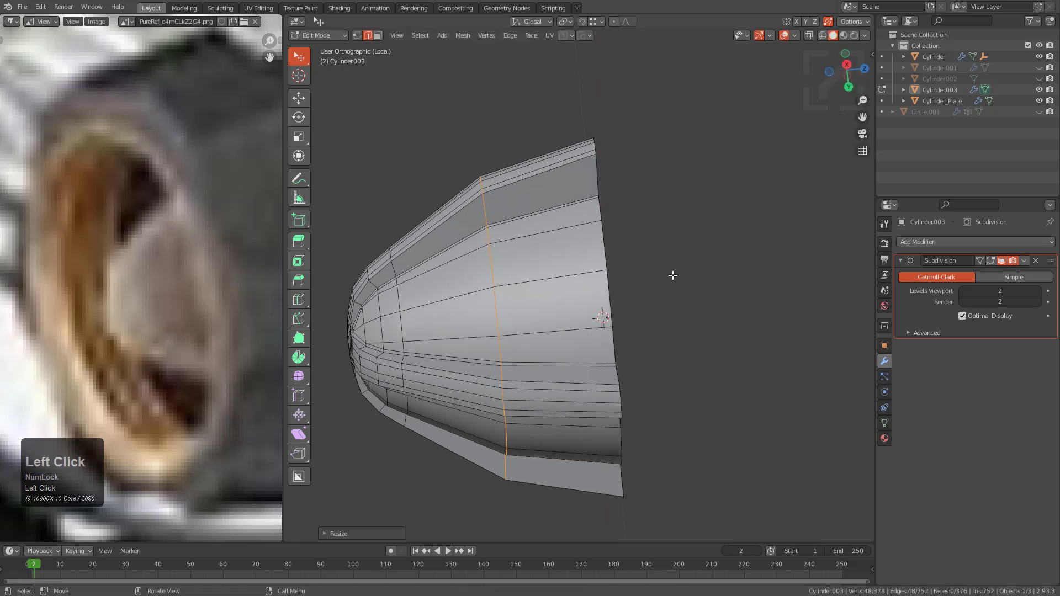
- Bevel the body loop with 3 segments at about 0.325 m width and dissolve the surplus edge loop on its tip side
key("ctrl+b")
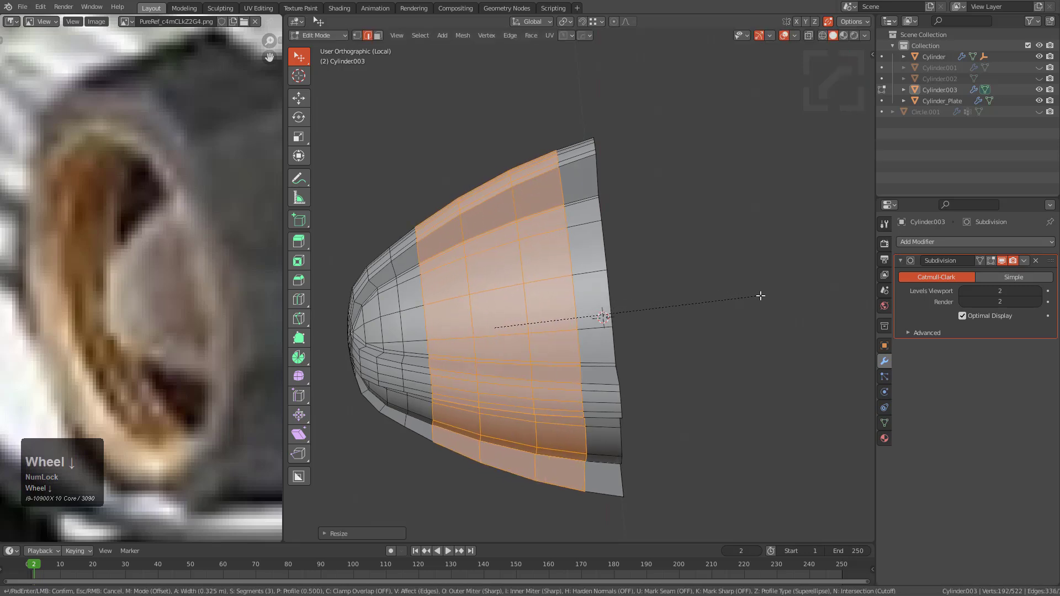
left_click(763, 296)
middle_click_drag(539, 289, 603, 283)
scroll(603, 283, "up", 2)
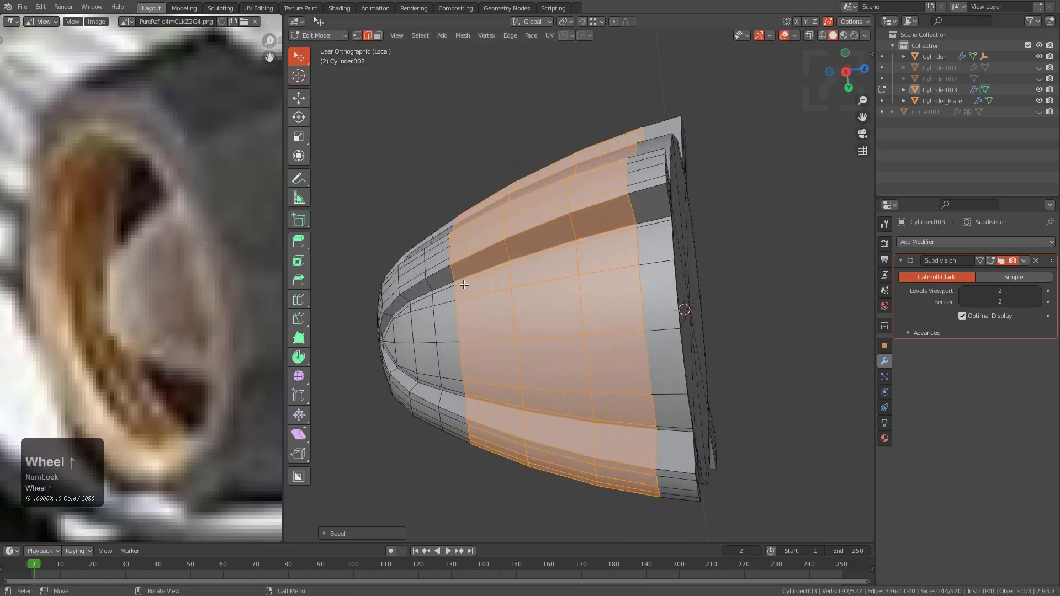
key("ctrl+x")
middle_click_drag(438, 309, 619, 312)
scroll(619, 312, "down", 2)
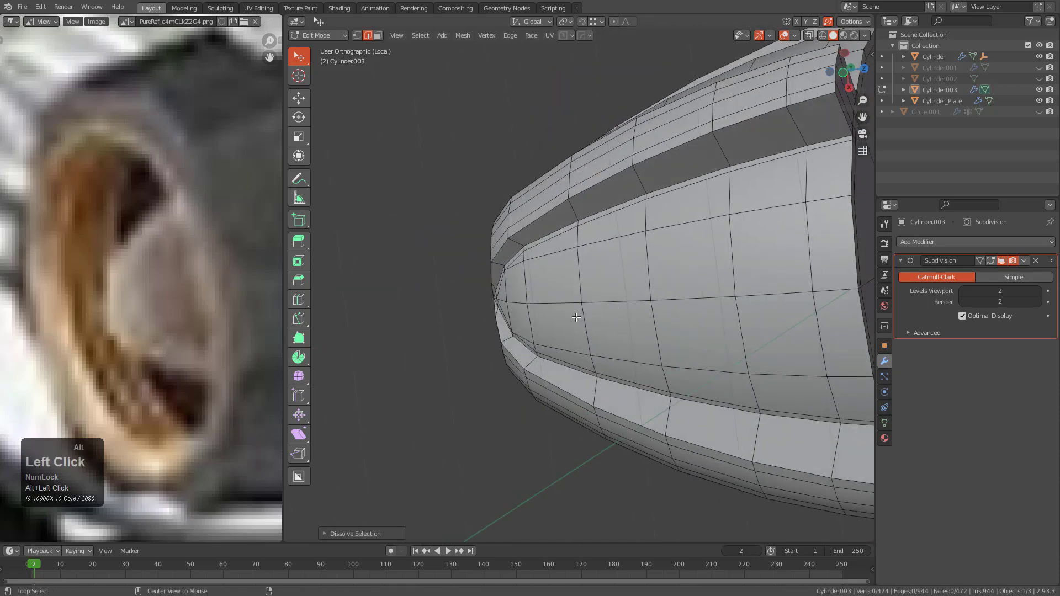
- Edge-slide the cone's body loops one after another, from the tip side to the base, to even out their spacing
left_click(577, 318, "alt")
key("g")
key("g")
left_click(592, 303)
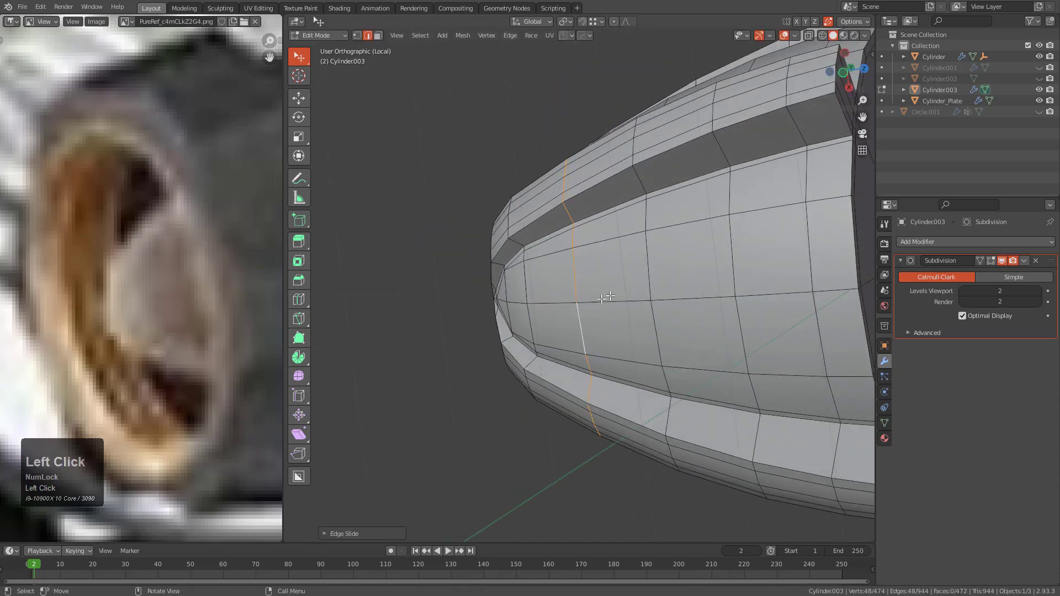
left_click(644, 276, "alt")
key("g")
key("g")
left_click(650, 275)
left_click(728, 249, "alt")
key("g")
key("g")
left_click(799, 239)
key("g")
key("g")
left_click(840, 254)
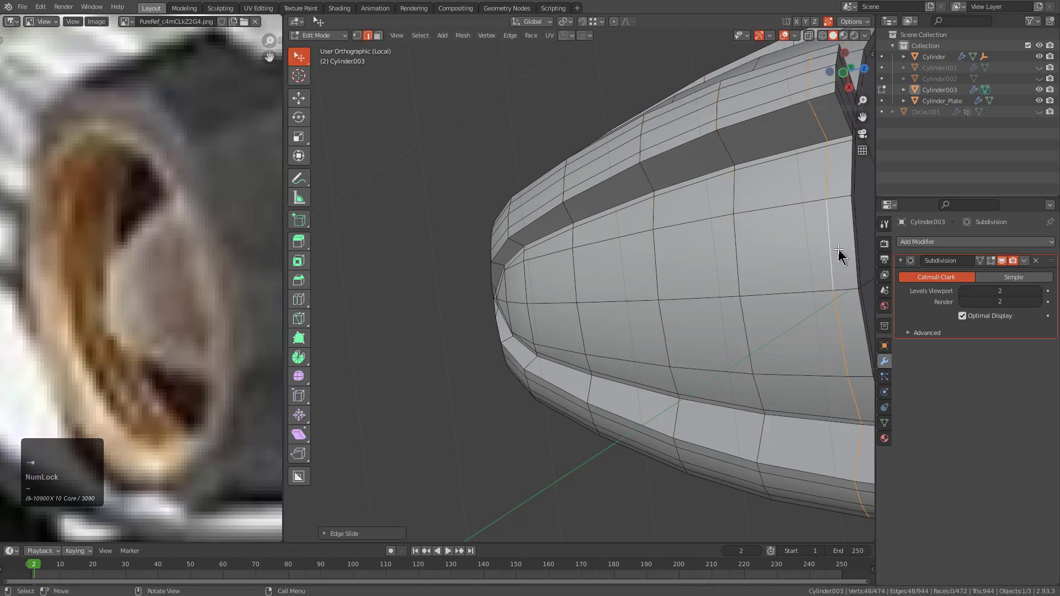
- Return to Object Mode with the whole knob shown in perspective and select the cone
key("Tab")
scroll(740, 257, "down", 4)
key("KP_1")
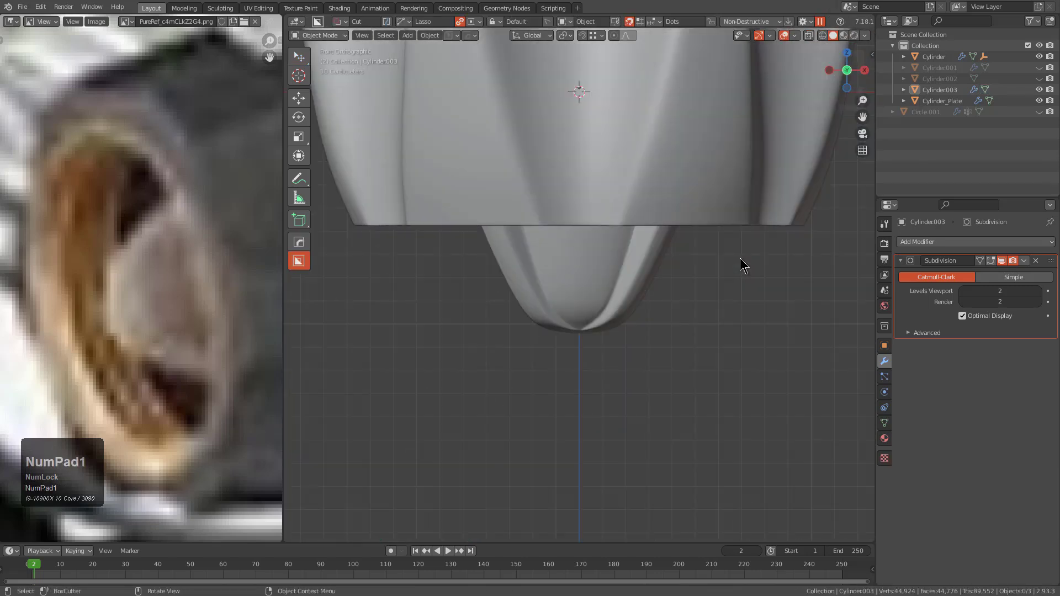
key("KP_5")
middle_click_drag(739, 257, 570, 297)
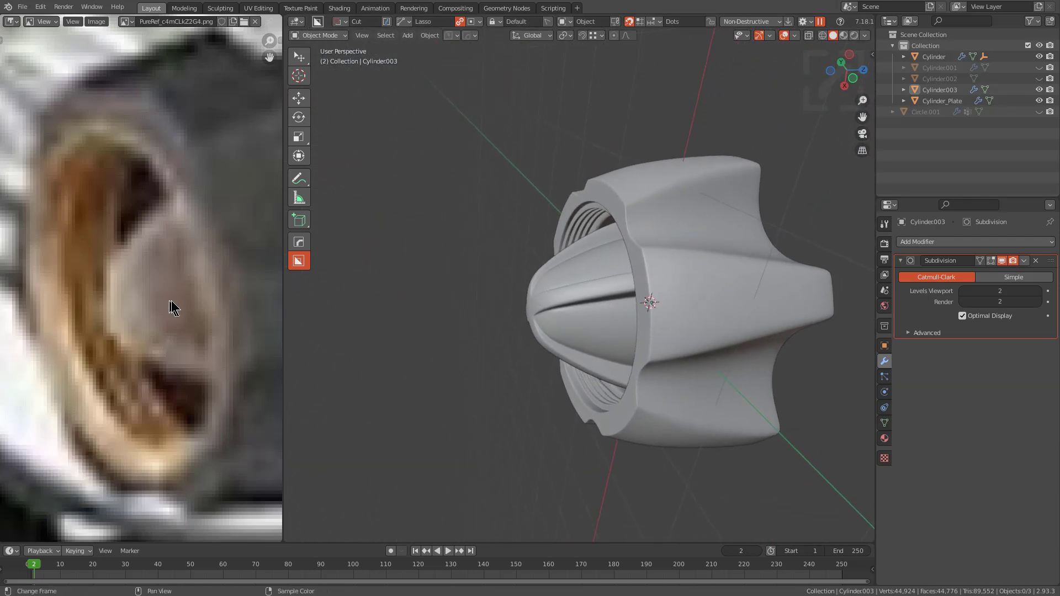
left_click(570, 297)
key("s")
key("x")
key("y")
key("x")
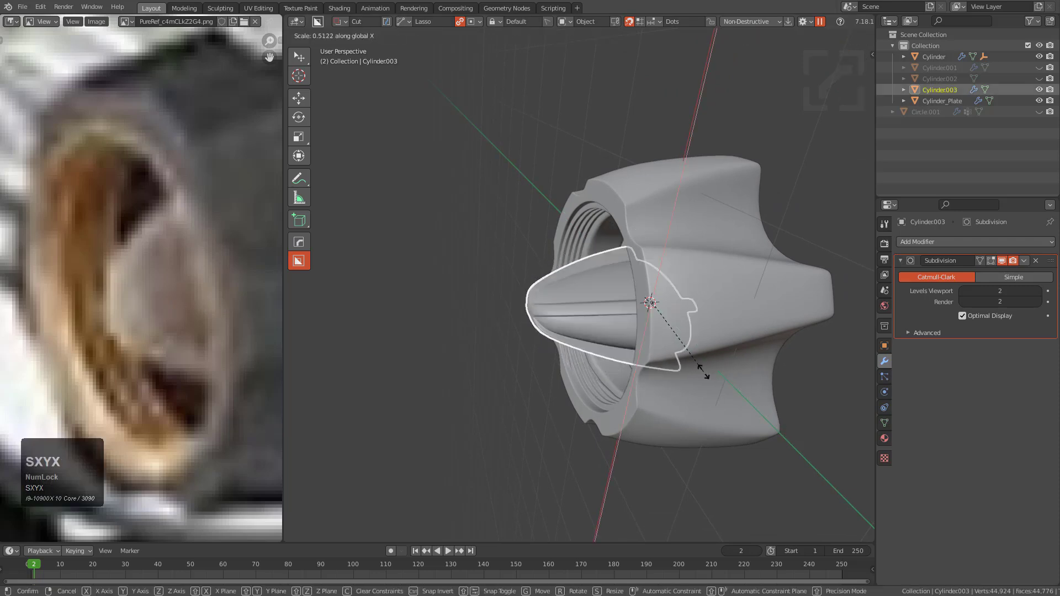
key("x")
key("y")
key("x")
key("z")
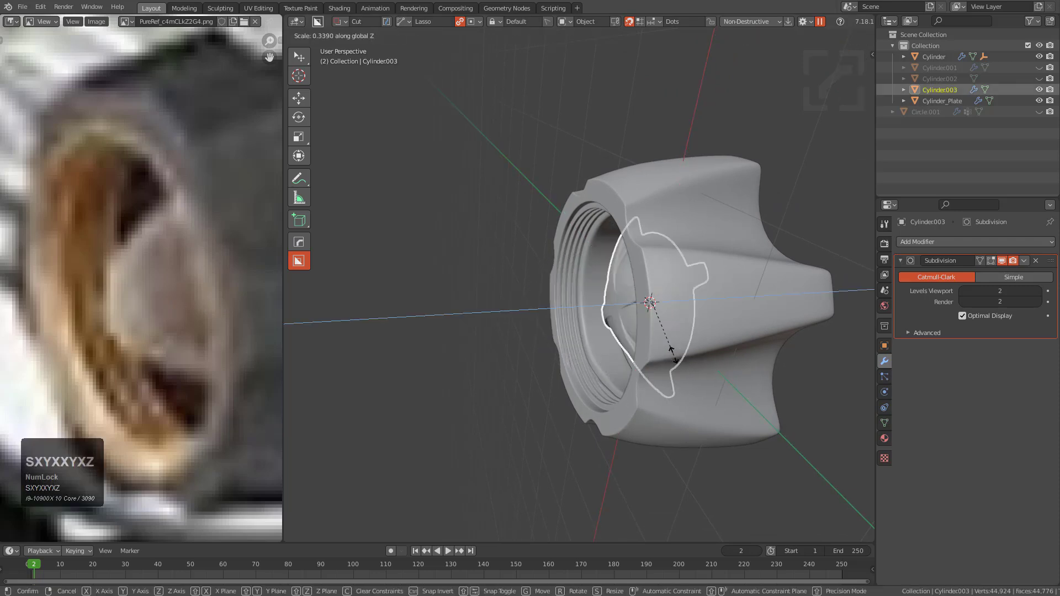
key("Escape")
- Scale the cone along Z to about 0.68 so it sits inside the threaded recess
key("s")
key("z")
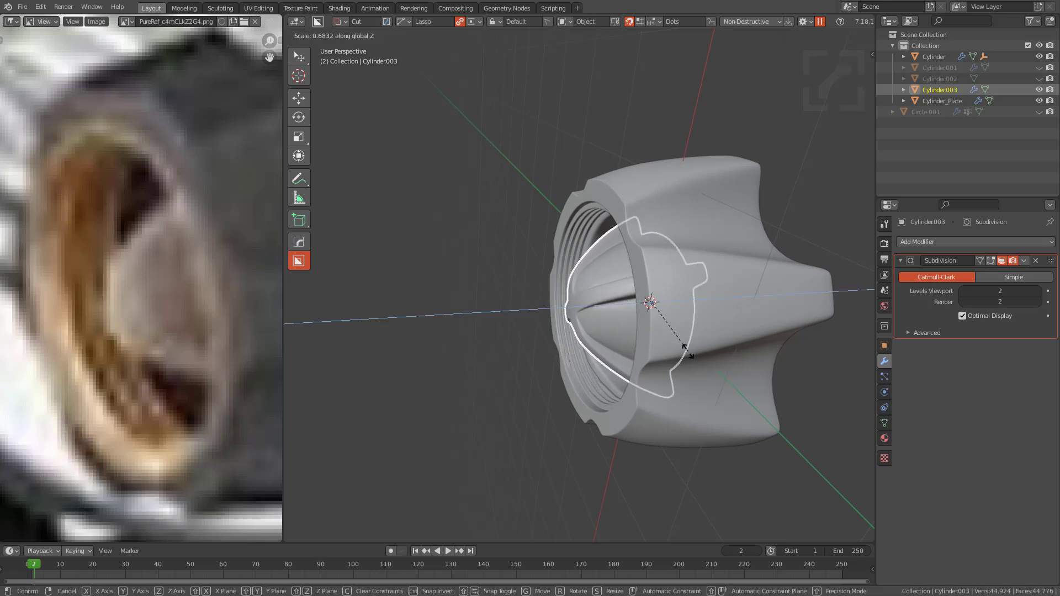
left_click(690, 346)
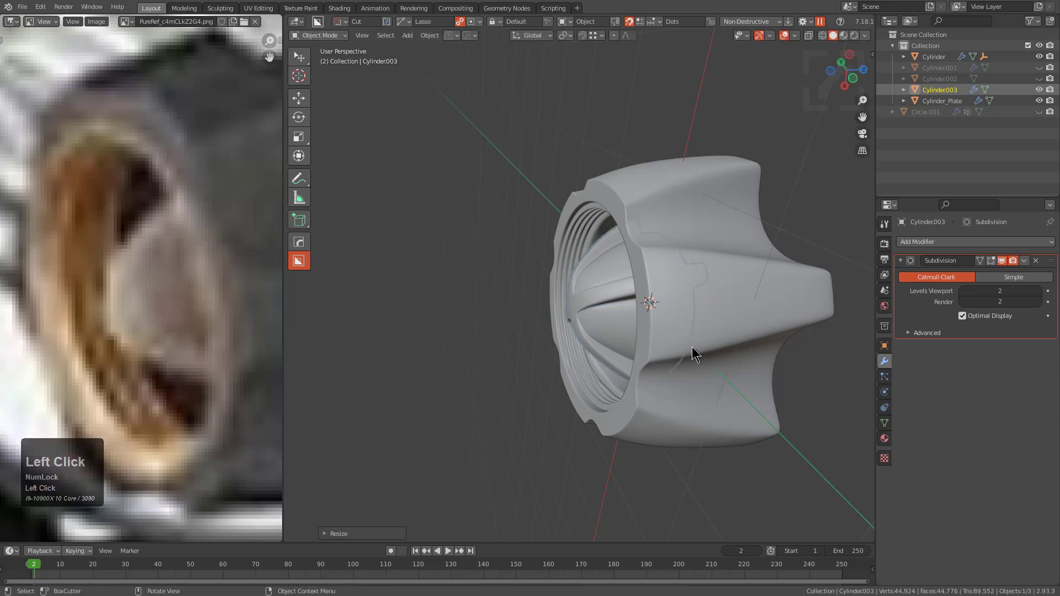
- Scale the central cone down slightly more so its tip sits deeper inside the threaded recess
key("alt+a")
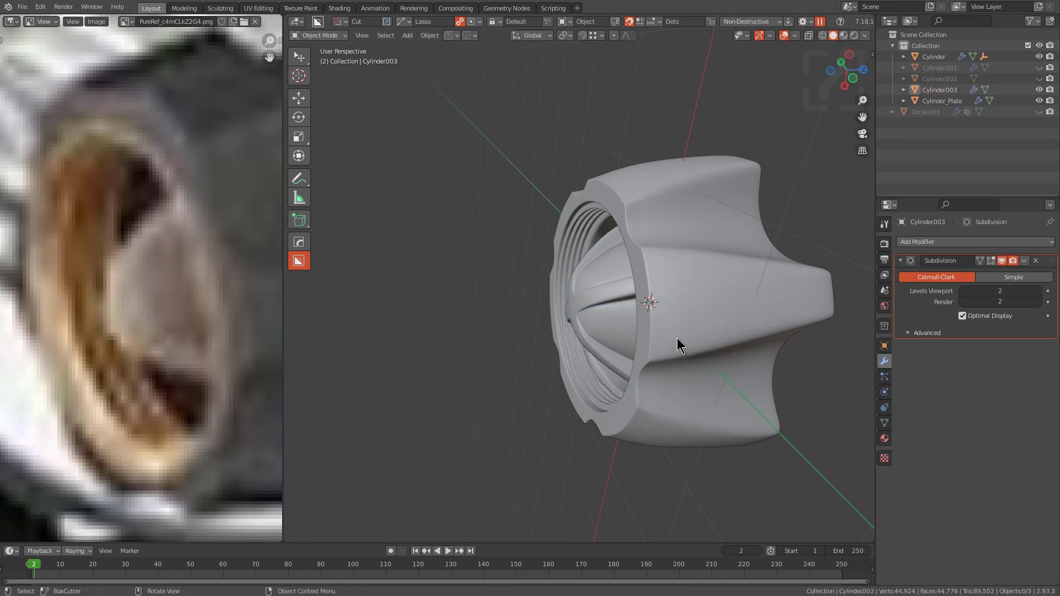
left_click(612, 305)
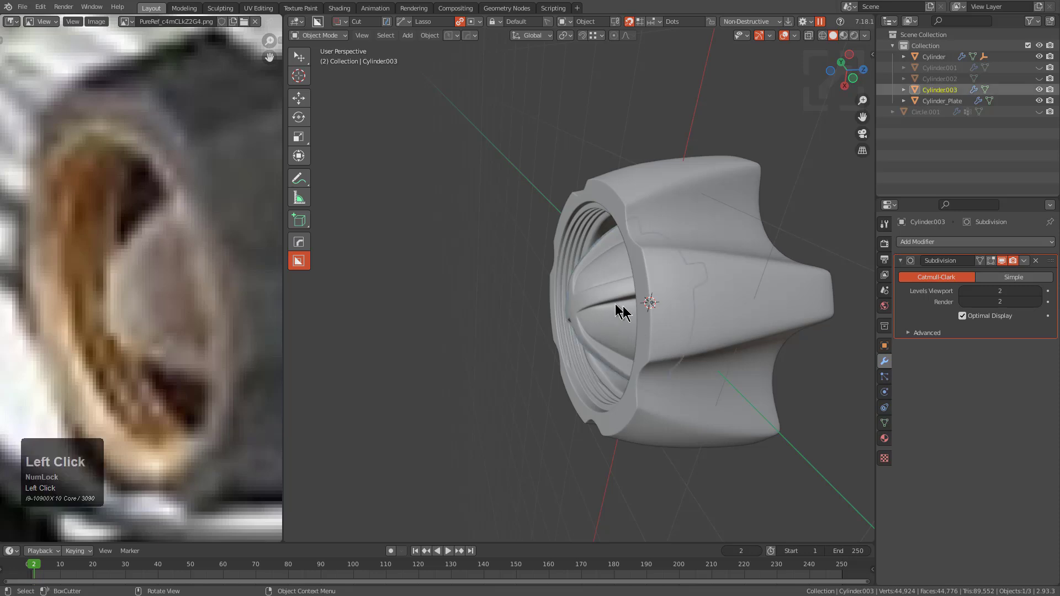
left_click(696, 345)
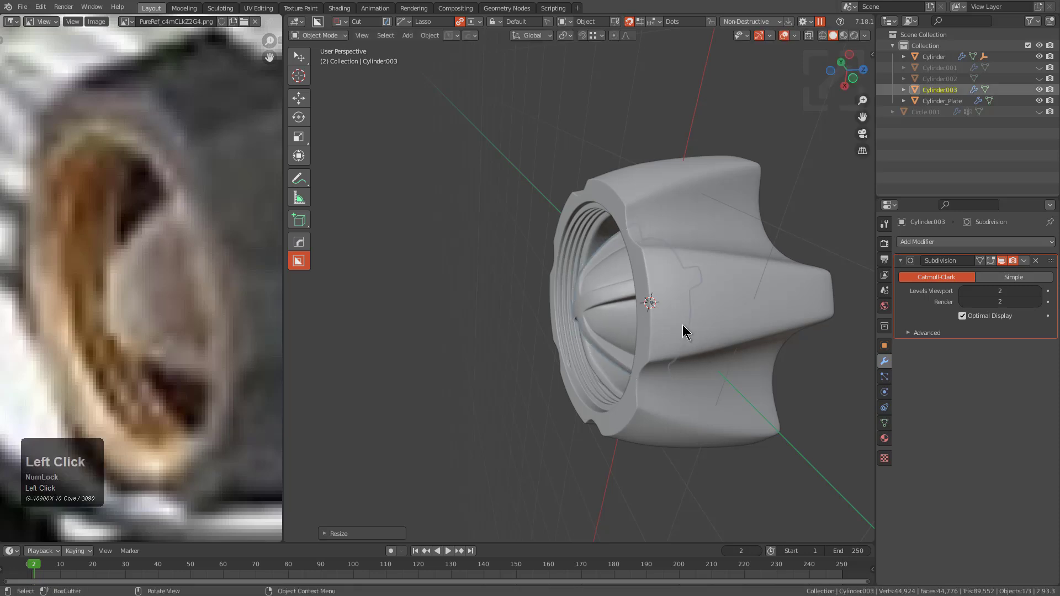
key("alt+a")
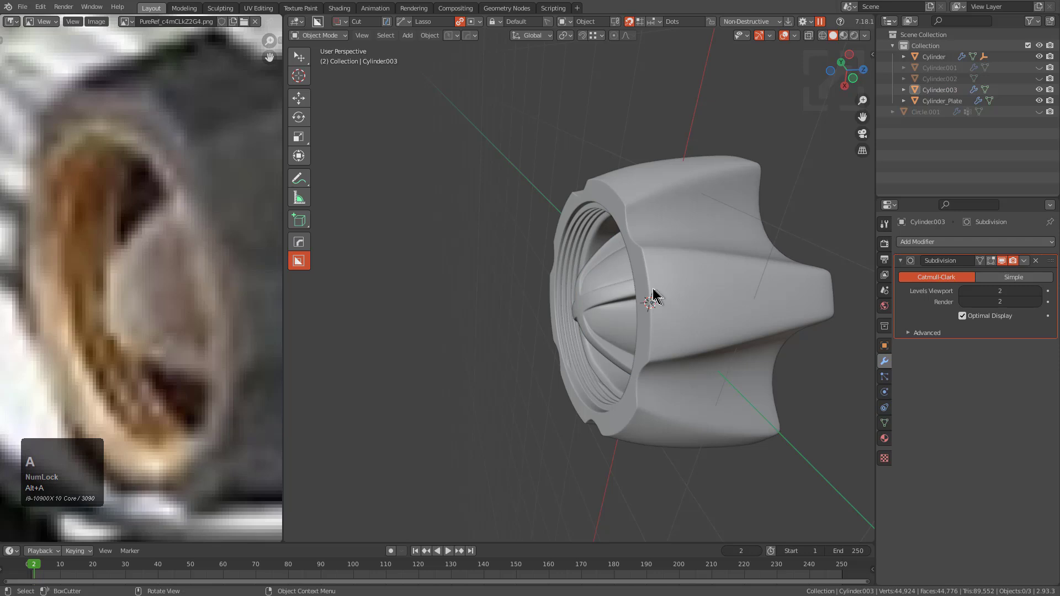
- Edit the knob body and add an edge loop on the flat rim around the threaded opening, slid toward the rim's outer side
left_click(636, 233)
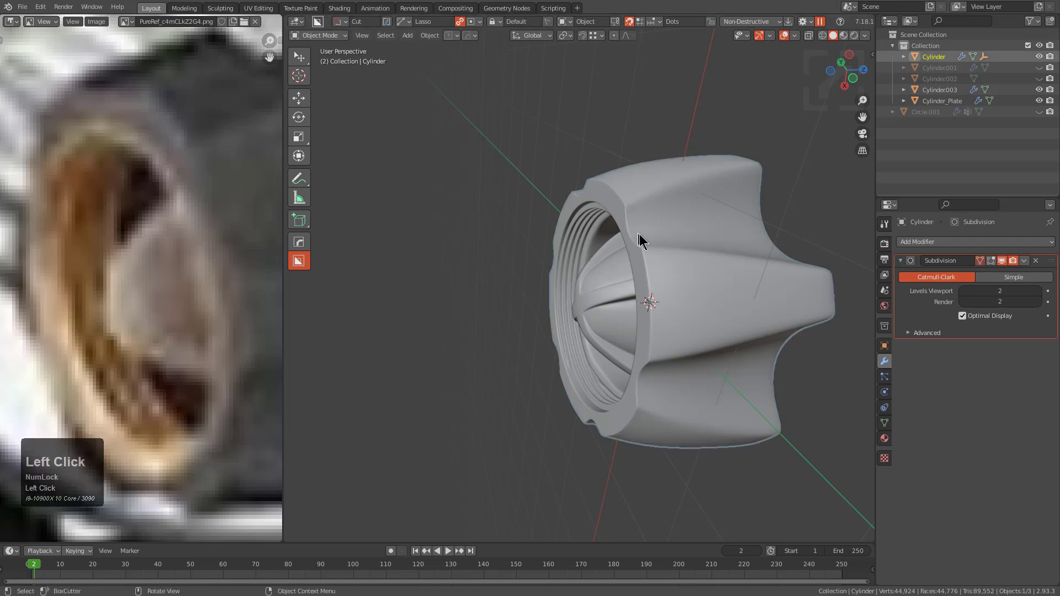
key("KP_Decimal")
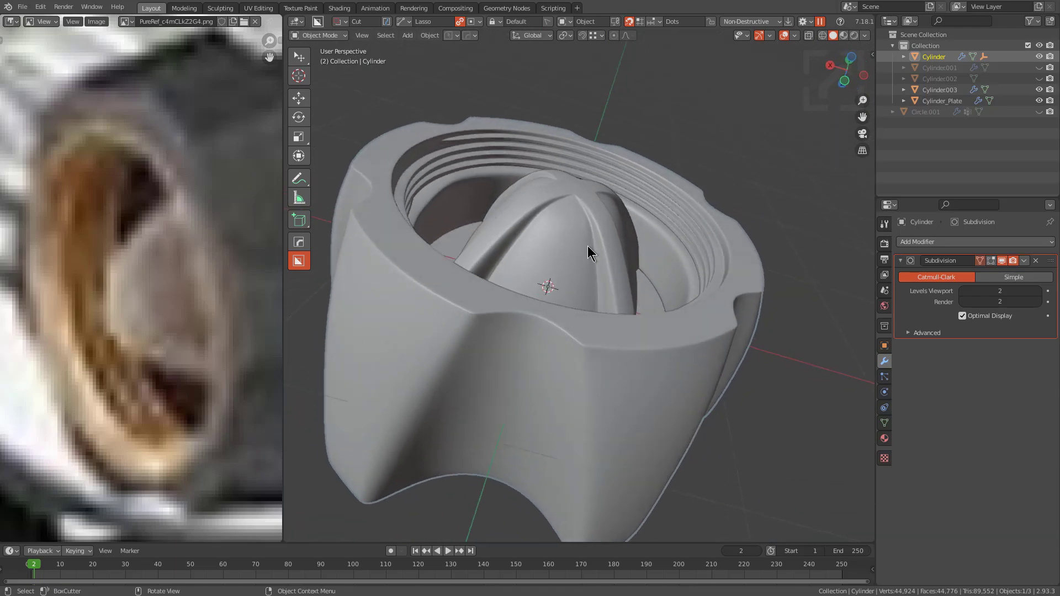
left_click(680, 234)
middle_click_drag(522, 309, 542, 276)
key("Tab")
scroll(498, 270, "up", 2)
key("ctrl+r")
left_click(541, 272)
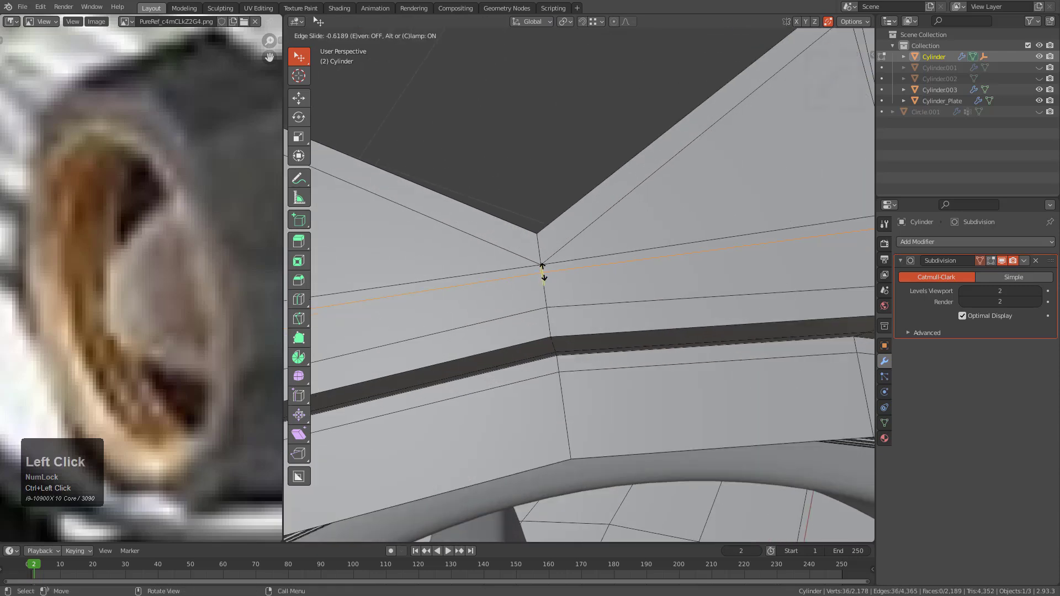
left_click(546, 272)
- Add a second, centred edge loop on the threaded-side rim and sink it along Z to form a narrow groove
left_click(543, 269)
right_click(558, 273)
key("g")
key("z")
middle_click_drag(572, 286, 596, 332)
left_click(579, 261)
- Add a supporting edge loop beside the threaded-side groove and return to Object Mode
scroll(601, 339, "up", 3)
left_click(599, 351)
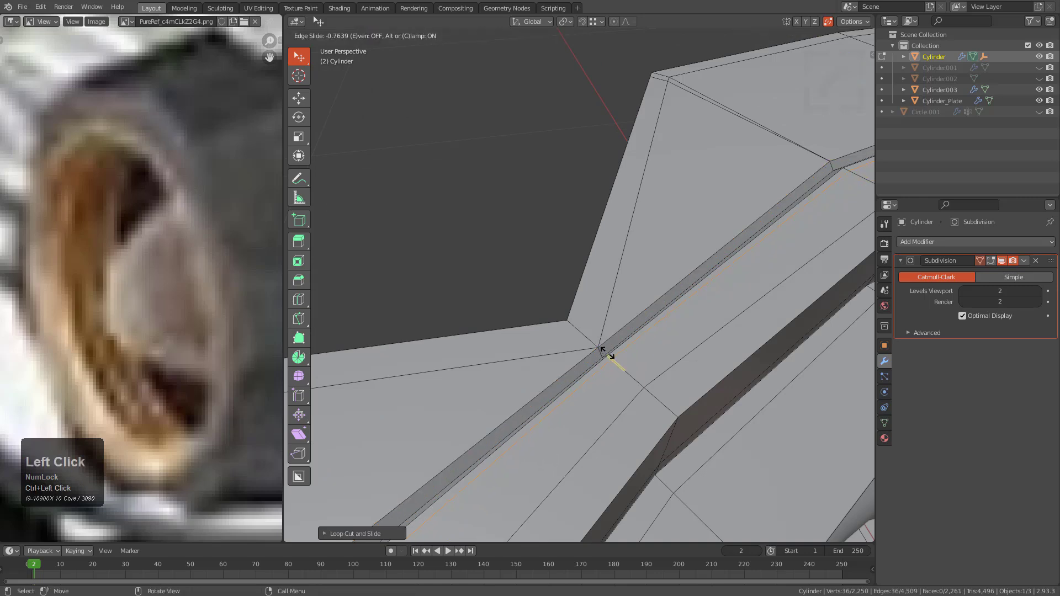
left_click(607, 352)
scroll(642, 348, "down", 3)
key("Tab")
scroll(642, 348, "down", 3)
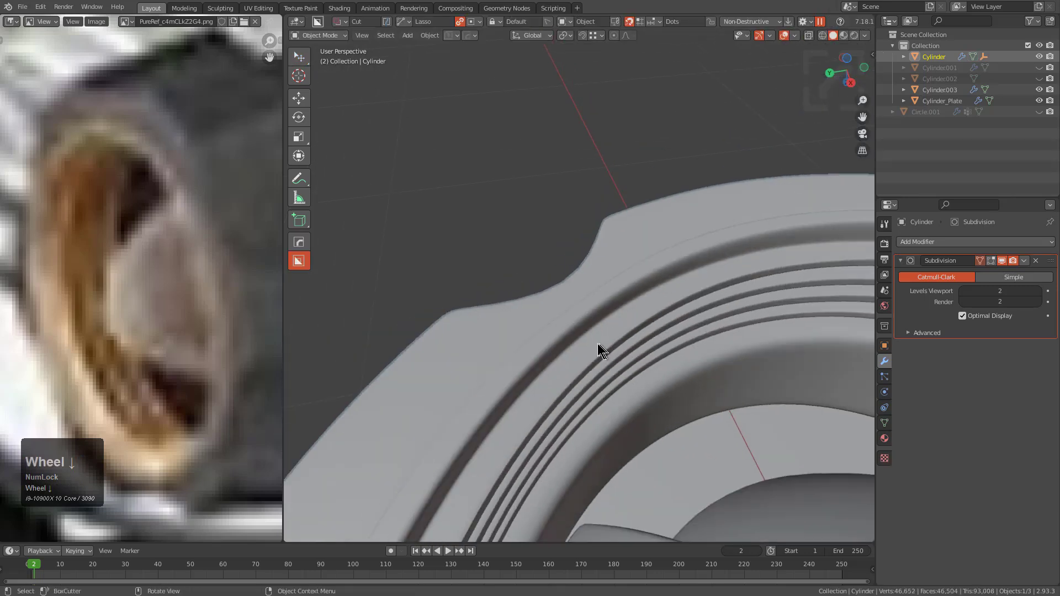
- Examine the smoothed groove around the threaded rim and the knob's opposite face
middle_click_drag(601, 347, 585, 367)
scroll(551, 331, "down", 3)
middle_click_drag(551, 331, 670, 359)
scroll(677, 359, "up", 5)
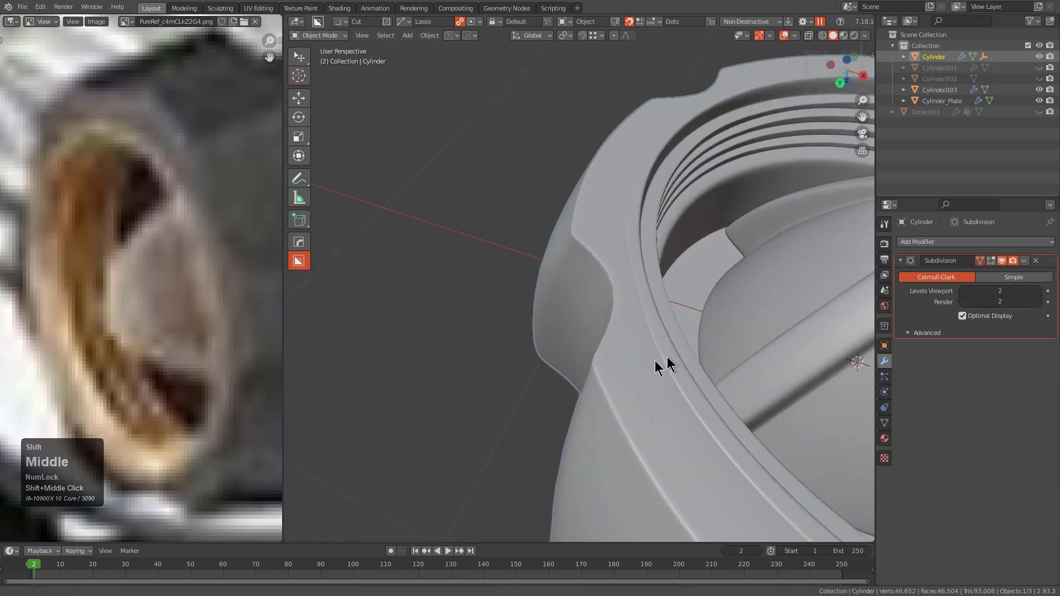
middle_click_drag(572, 359, 585, 336)
key("Tab")
scroll(527, 337, "down", 2)
scroll(558, 331, "down", 2)
scroll(563, 319, "down", 1)
key("Tab")
key("alt+a")
scroll(606, 350, "up", 1)
left_click(584, 336)
- Add two edge loops around the recess on the knob's opposite face and sink the second one to form a groove
key("Tab")
scroll(599, 362, "up", 6)
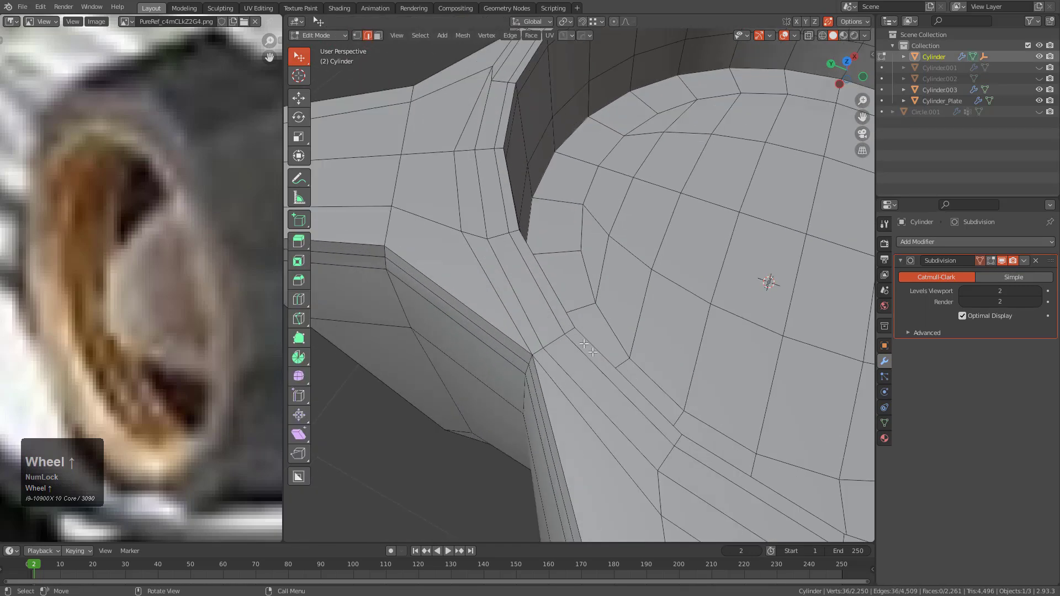
left_click(550, 336)
right_click(549, 337)
scroll(545, 287, "up", 3)
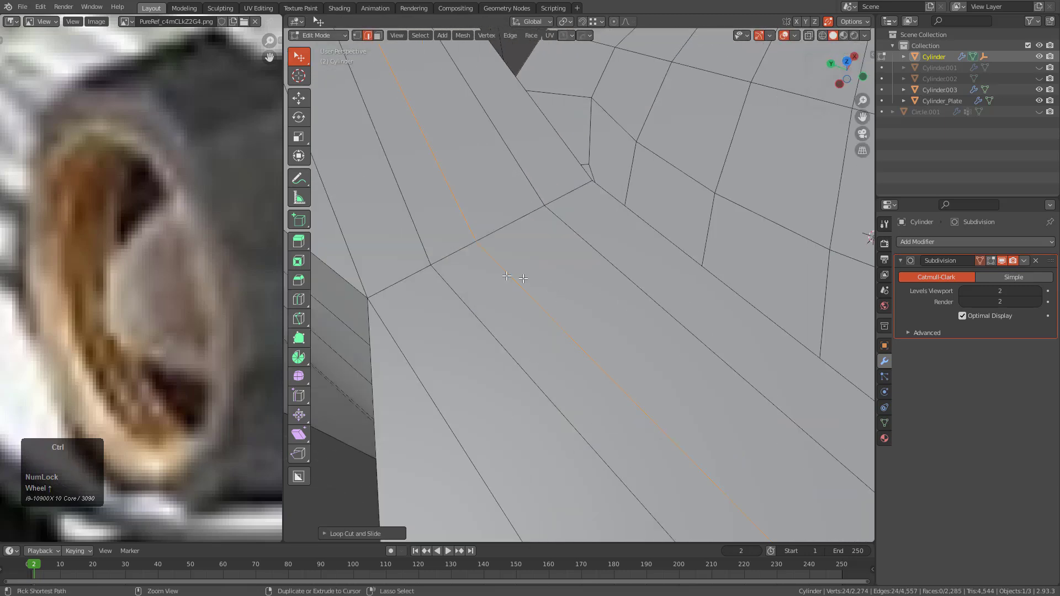
left_click(462, 251, "ctrl")
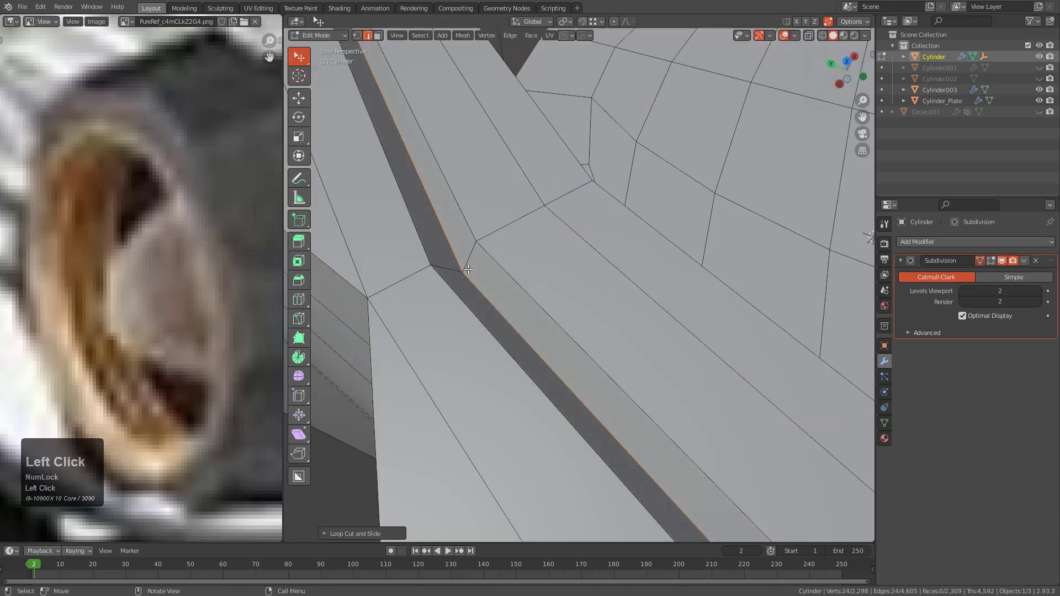
- Add supporting edge loops inside both walls of the opposite face's groove and return to Object Mode
left_click(466, 262)
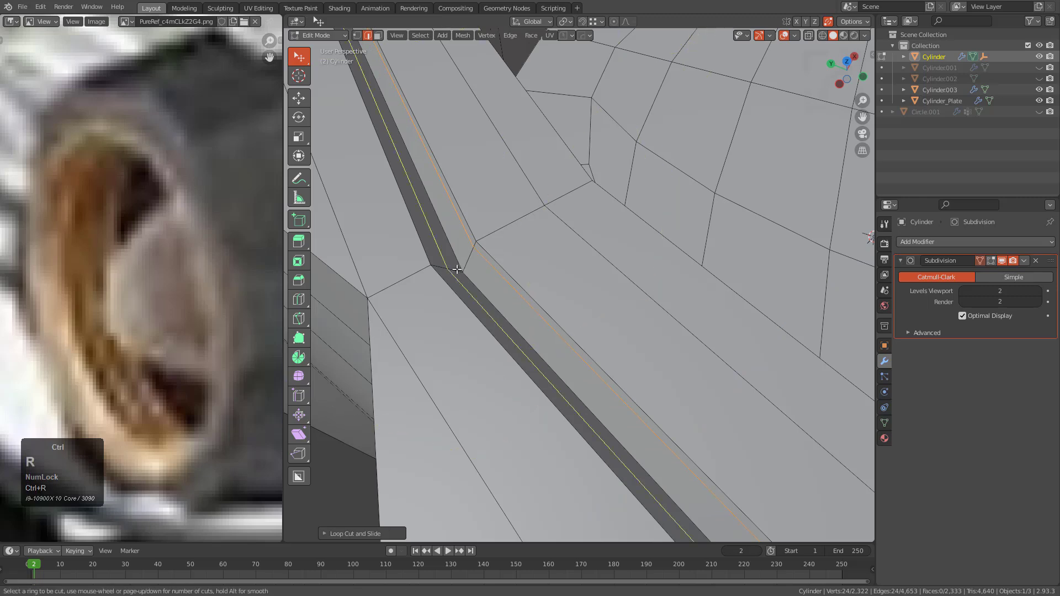
left_click(458, 269)
left_click(450, 269)
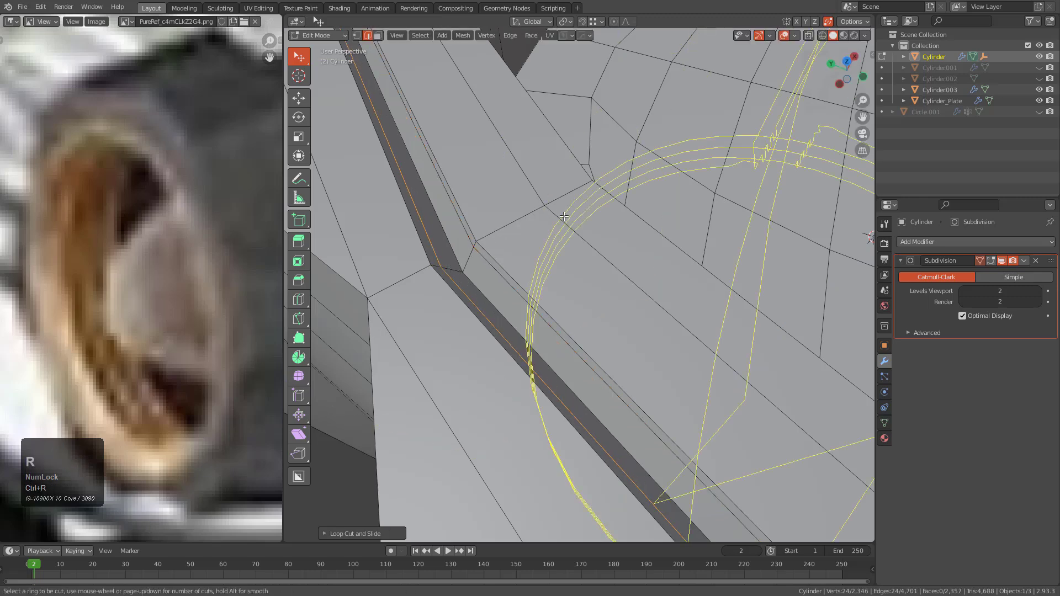
key("Tab")
scroll(561, 257, "down", 2)
scroll(561, 257, "down", 5)
mouse_move(560, 257)
middle_mouse_down()
mouse_move(639, 350)
mouse_move(560, 376)
mouse_move(594, 332)
mouse_move(584, 246)
mouse_move(635, 360)
mouse_move(596, 367)
mouse_move(670, 346)
mouse_move(700, 286)
mouse_move(563, 265)
middle_mouse_up()
scroll(596, 367, "up", 1)
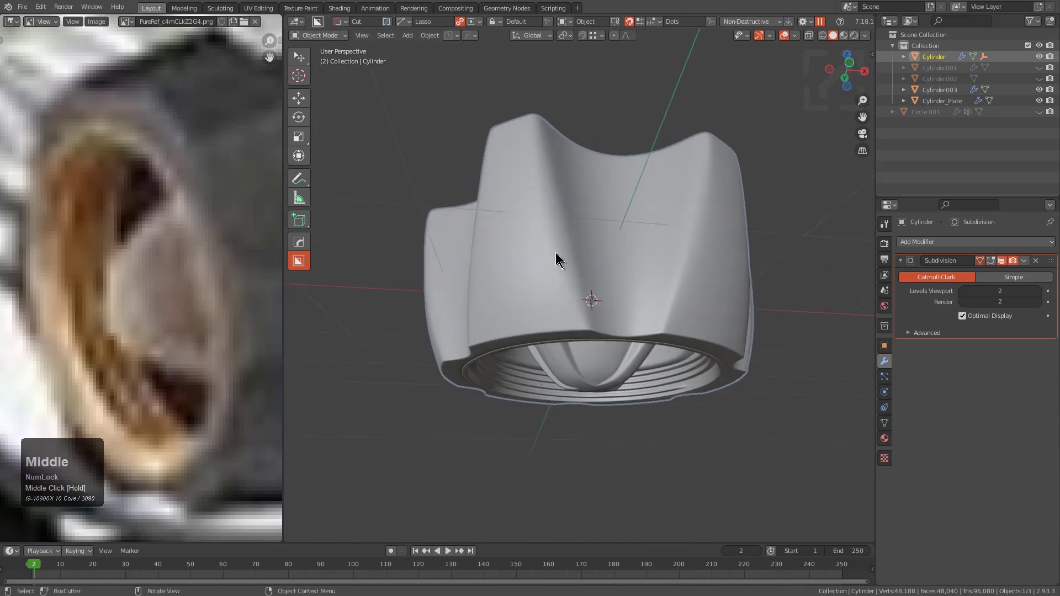
- Edge-slide the body loop beside the unthreaded face's outer edge closer to that edge
scroll(561, 317, "up", 3)
key("Tab")
scroll(558, 316, "up", 3)
scroll(466, 268, "down", 4)
key("g")
key("g")
left_click(471, 265)
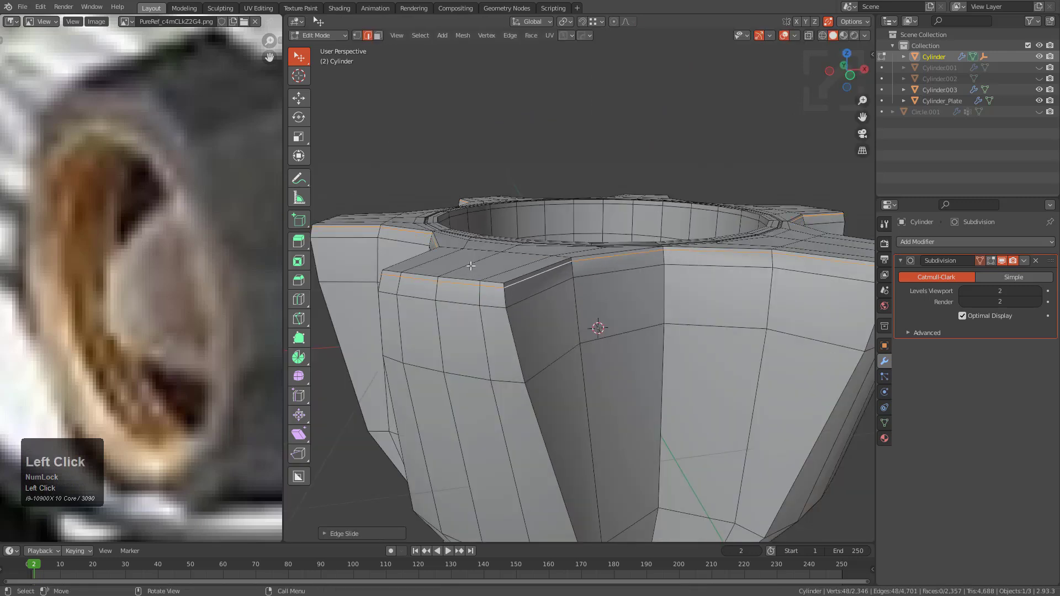
- Edge-slide the next two side loops of the knob body away from the unthreaded face and return to Object Mode
key("g")
key("g")
left_click(508, 325)
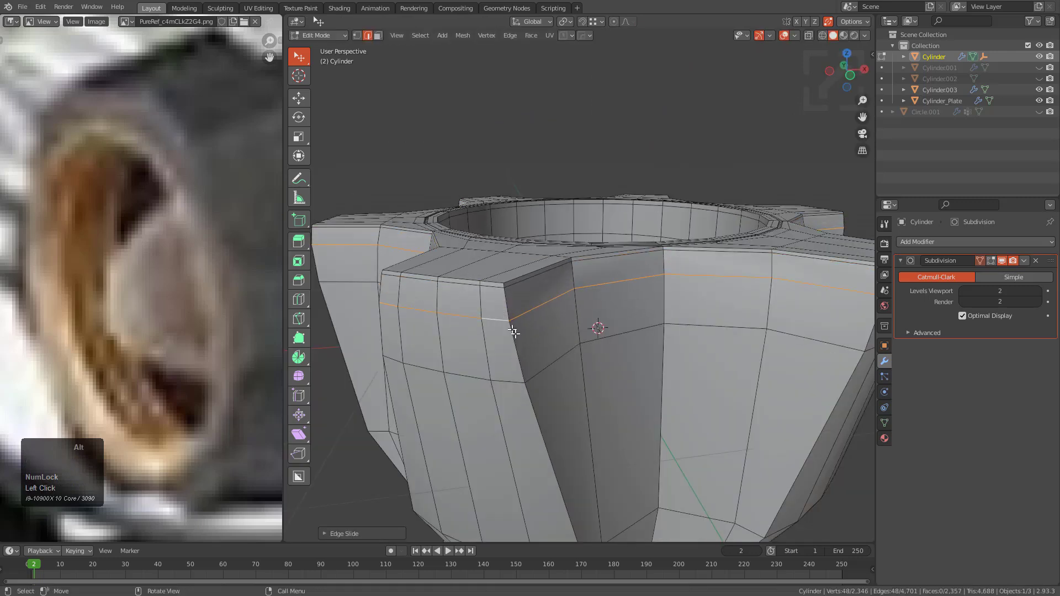
left_click(548, 374, "alt")
key("g")
key("g")
left_click(554, 386)
key("Tab")
scroll(562, 362, "down", 5)
- Turn on the wireframe overlay for the knob and select the central cone
middle_click_drag(578, 357, 627, 396)
key("alt+a")
scroll(627, 397, "up", 2)
mouse_move(638, 354)
middle_mouse_down("shift")
mouse_move(628, 392)
mouse_move(630, 366)
middle_mouse_up("shift")
key("alt+v")
left_click(578, 391)
middle_click_drag(577, 389, 571, 360)
left_click(571, 360)
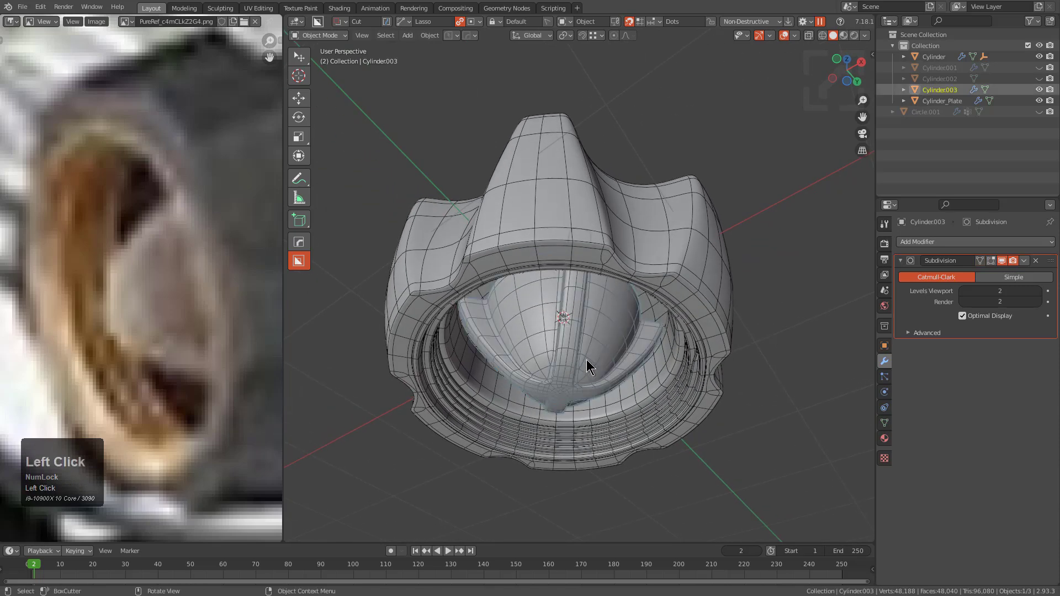
- Isolate the cone and delete the vertex at the centre of its base cap to open the base
key("KP_Divide")
scroll(586, 359, "up", 3)
middle_click_drag(592, 323, 605, 435)
key("Tab")
left_click(577, 380)
left_click(612, 373, "shift")
key("1")
left_click(570, 323)
key("x")
left_click(570, 323)
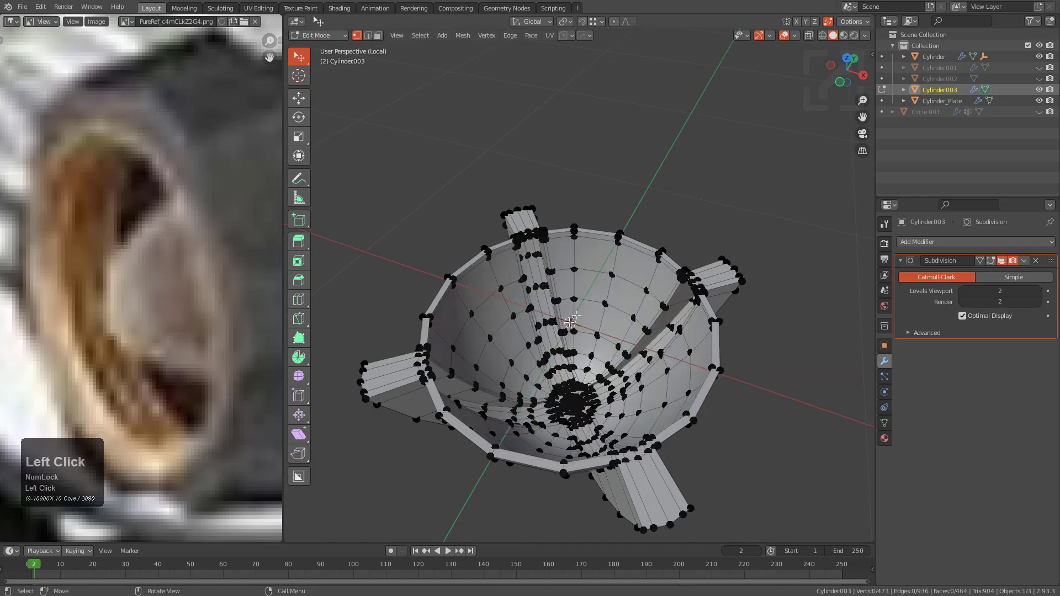
- Extrude the inner loop of the cone's open base and scale it inward to form a flat ring
middle_click_drag(628, 241, 645, 272)
scroll(648, 278, "up", 3)
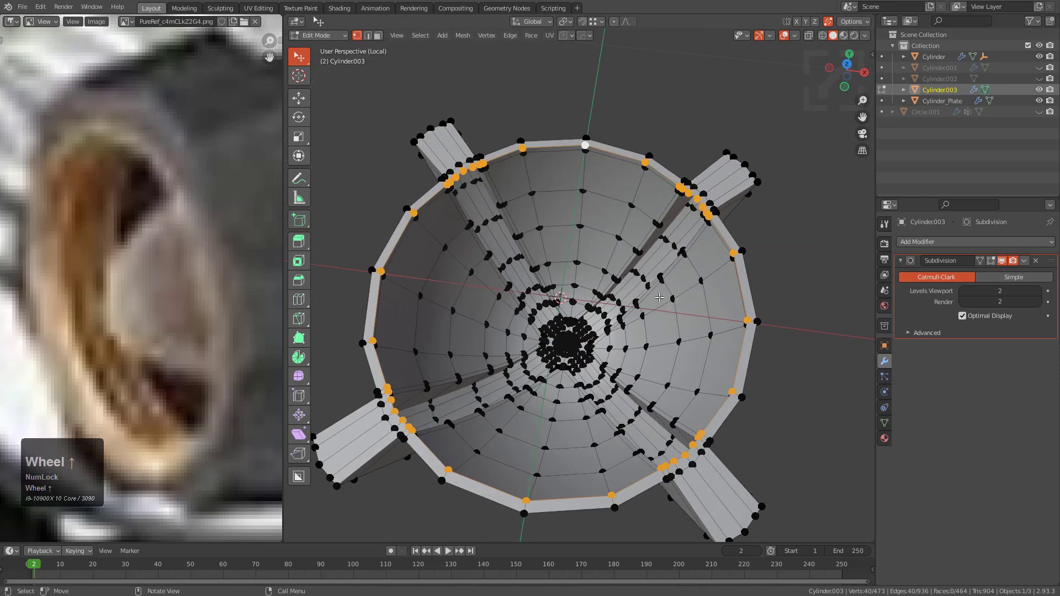
key("e")
right_click(700, 328)
key("s")
left_click(674, 322)
- Close the cone's base with a Grid Fill using a span of 10 and an offset of 6
key("ctrl+f")
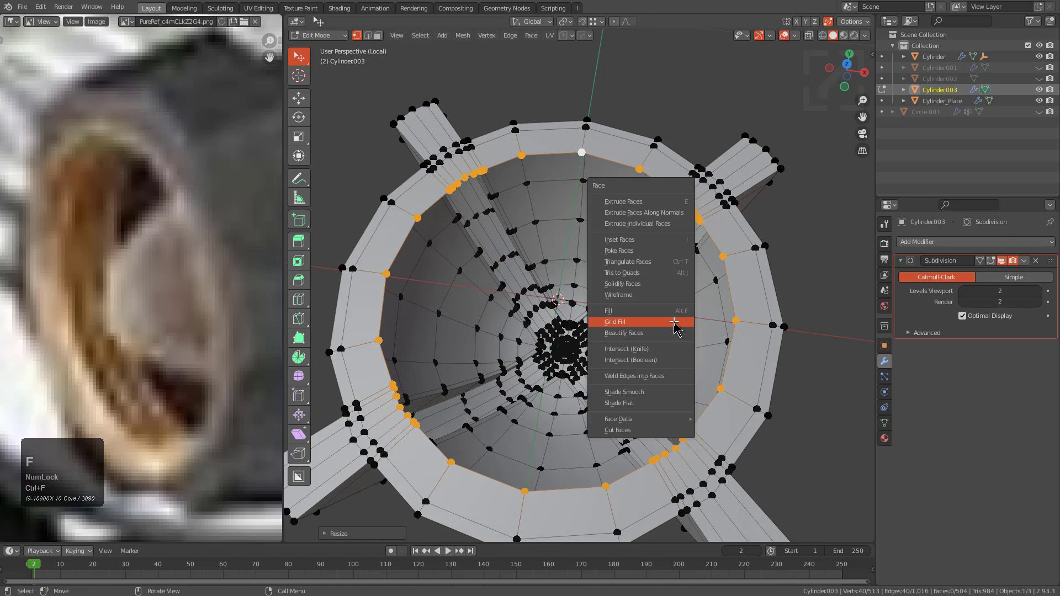
left_click(679, 325)
key("F9")
scroll(775, 346, "up", 5, "ctrl")
scroll(784, 335, "up", 6, "ctrl")
scroll(784, 335, "up", 3, "ctrl")
scroll(784, 335, "down", 8, "ctrl")
scroll(784, 336, "up", 1, "ctrl")
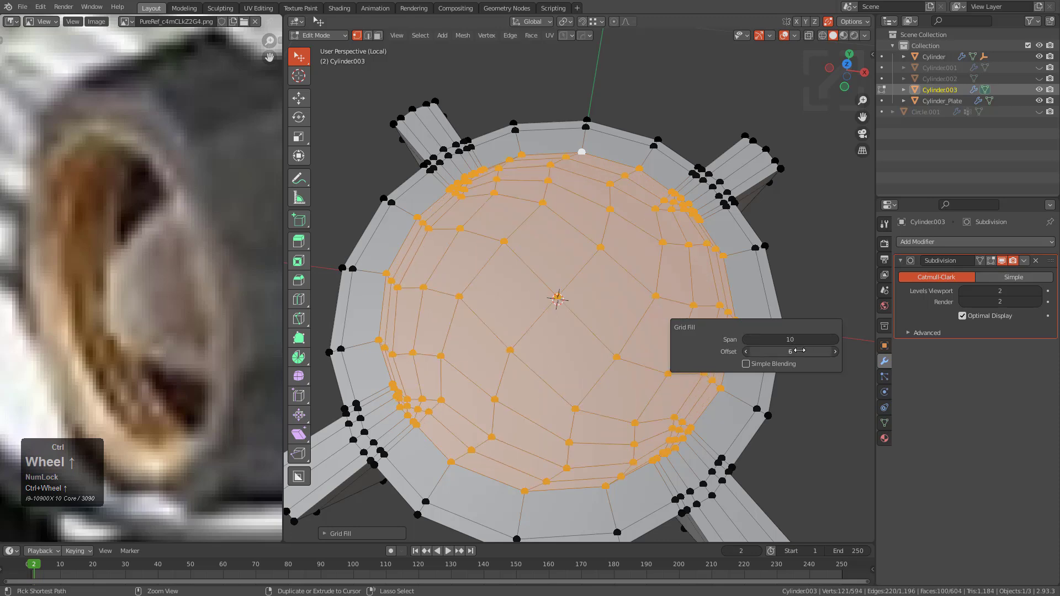
- Edge-slide the outermost loop around the cone's base, including the ridge ends, and check the smoothed result
middle_click_drag(781, 334, 549, 326)
key("Tab")
scroll(548, 264, "down", 3)
mouse_move(548, 264)
middle_mouse_down()
mouse_move(563, 220)
mouse_move(561, 255)
middle_mouse_up()
key("Tab")
scroll(572, 227, "up", 2)
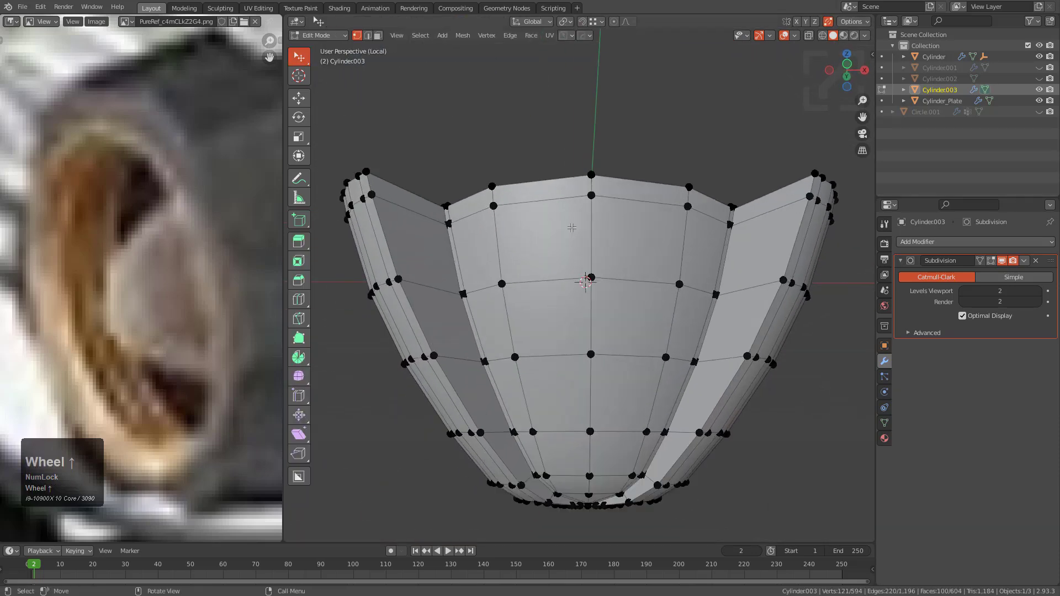
key("g")
key("g")
left_click(568, 174)
key("Tab")
middle_click_drag(565, 226, 599, 279)
scroll(599, 292, "up", 4)
key("Tab")
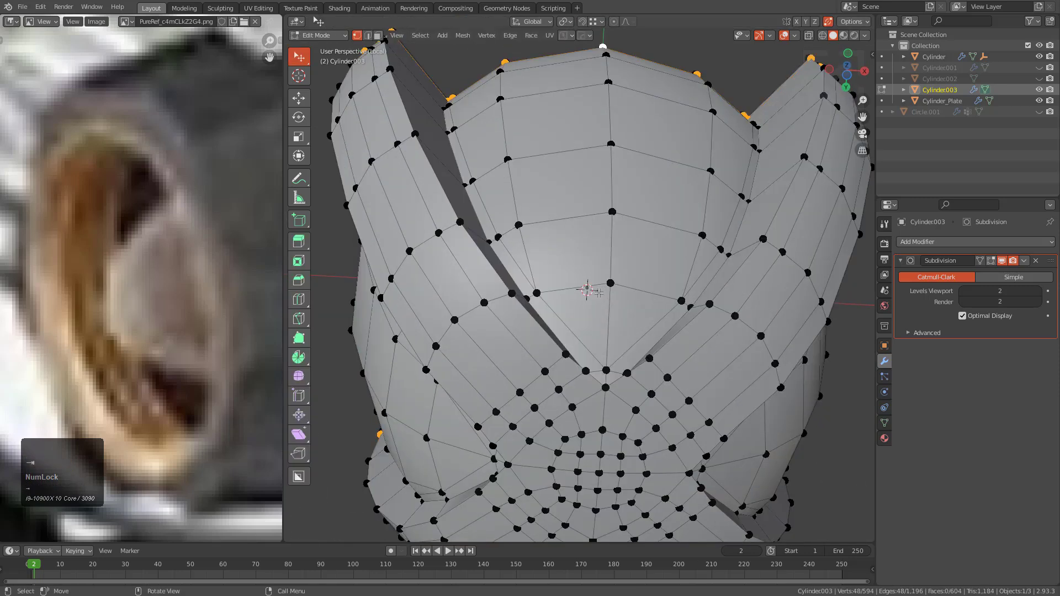
- Try to add centred edge loops across the cone's panels between the ridges, near the tip
key("ctrl+r")
left_click(587, 260)
right_click(674, 284)
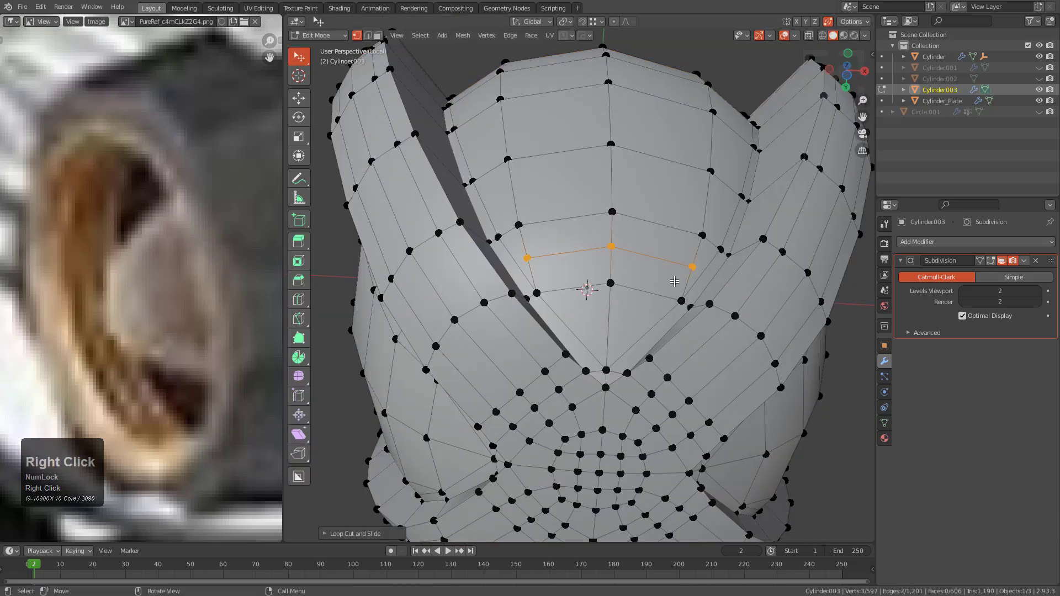
middle_click_drag(612, 313, 500, 277)
right_click(496, 283)
middle_click_drag(657, 276, 599, 312)
key("ctrl+r")
left_click(651, 322)
right_click(650, 322)
middle_click_drag(676, 316, 590, 303)
key("ctrl+r")
left_click(690, 287)
right_click(690, 287)
key("Tab")
middle_click_drag(690, 287, 516, 293)
key("Tab")
key("2")
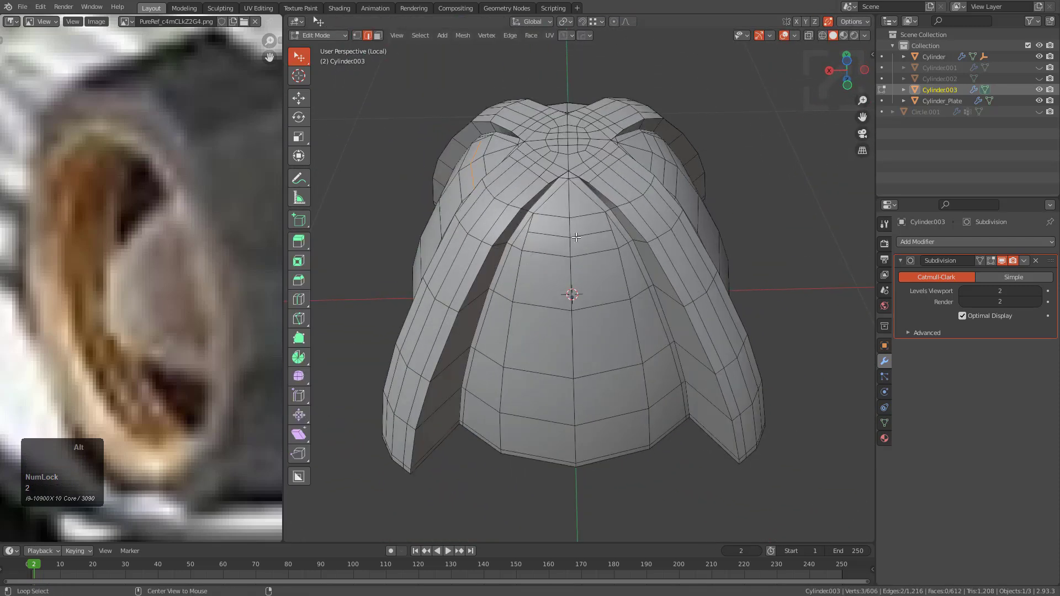
- Undo the edge loops added across the cone's panels and return to Object Mode
middle_click_drag(578, 237, 597, 256)
key("ctrl+z")
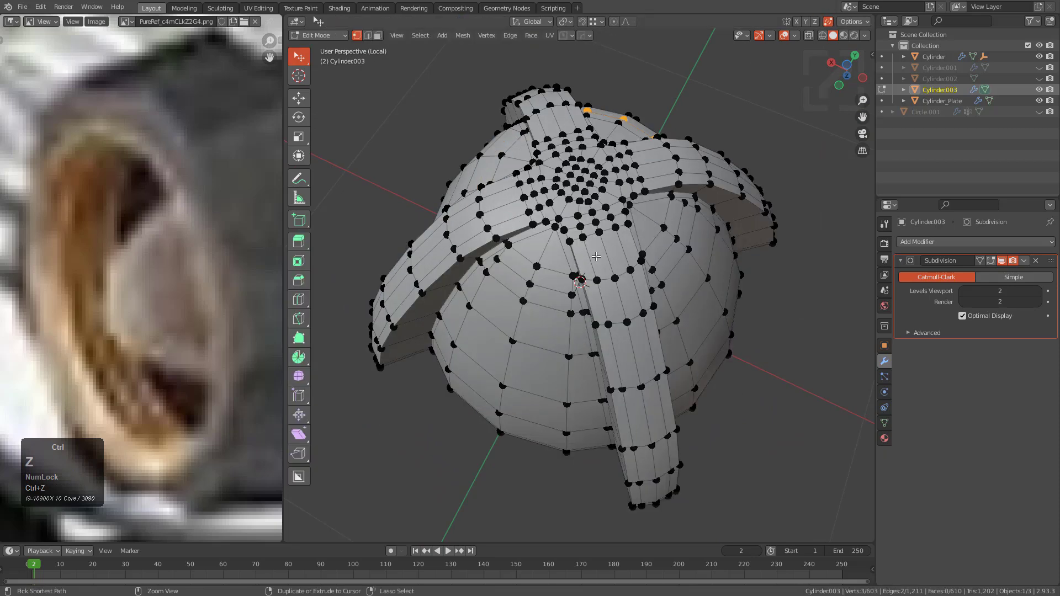
key("Tab")
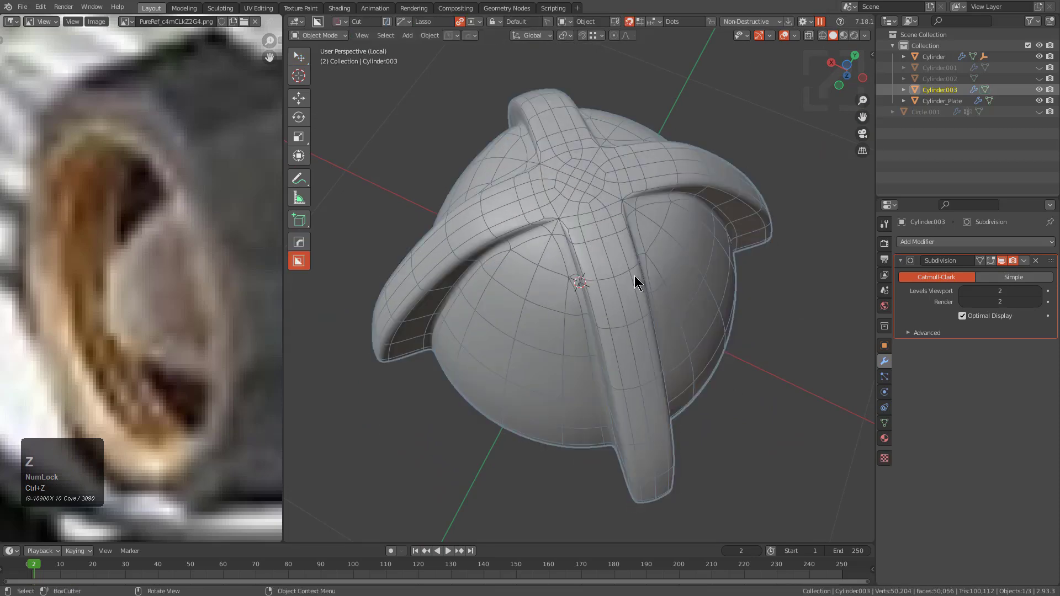
middle_click_drag(634, 276, 660, 251)
scroll(618, 230, "up", 6)
key("Tab")
middle_click_drag(600, 222, 617, 249)
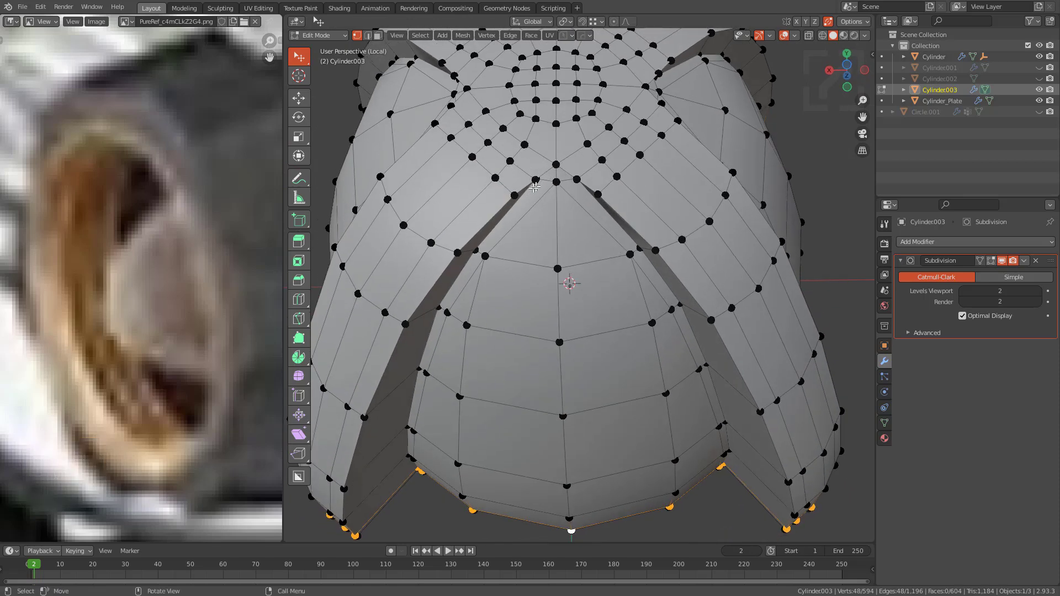
key("Tab")
- Leave the cone's isolated view, select the knob body and show it from the side in orthographic projection
middle_click_drag(523, 195, 629, 319)
key("KP_Divide")
scroll(582, 328, "down", 3)
scroll(604, 333, "down", 2)
left_click(570, 268)
middle_click_drag(569, 268, 574, 295)
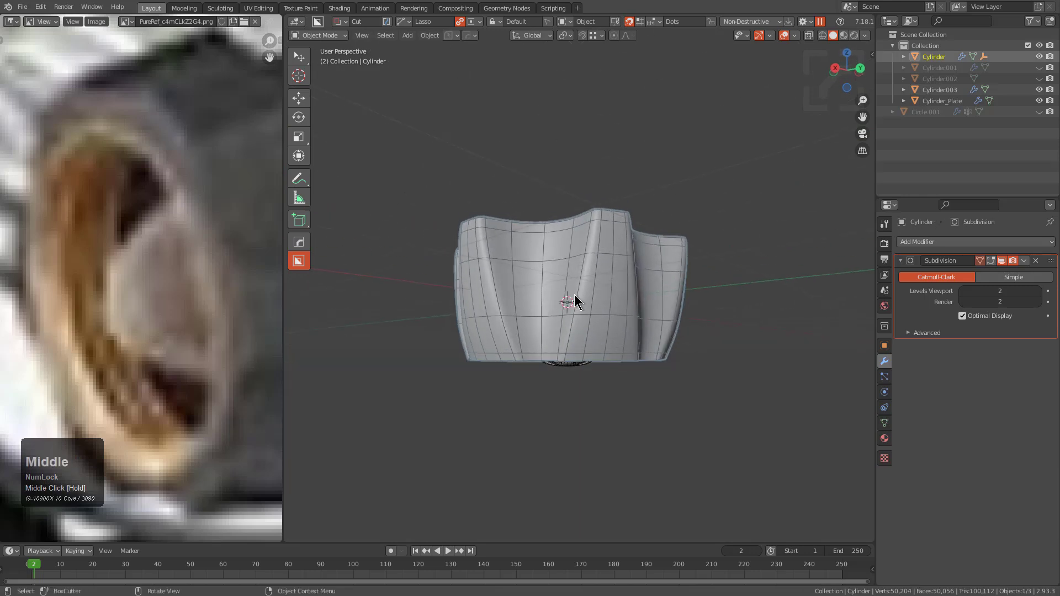
key("KP_1")
key("KP_5")
middle_click_drag(577, 299, 577, 300)
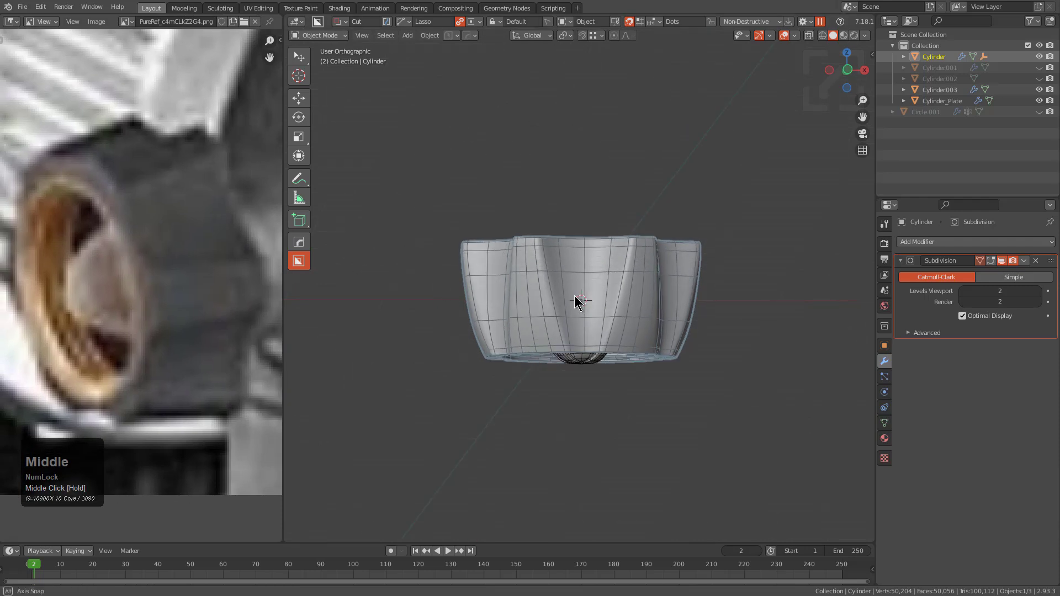
- Move the knob's side loop nearest the threaded end along Z and scale it to refine the body profile
scroll(577, 304, "up", 4)
key("Tab")
left_click(575, 362, "alt")
key("g")
key("z")
left_click(576, 360)
key("s")
left_click(693, 390)
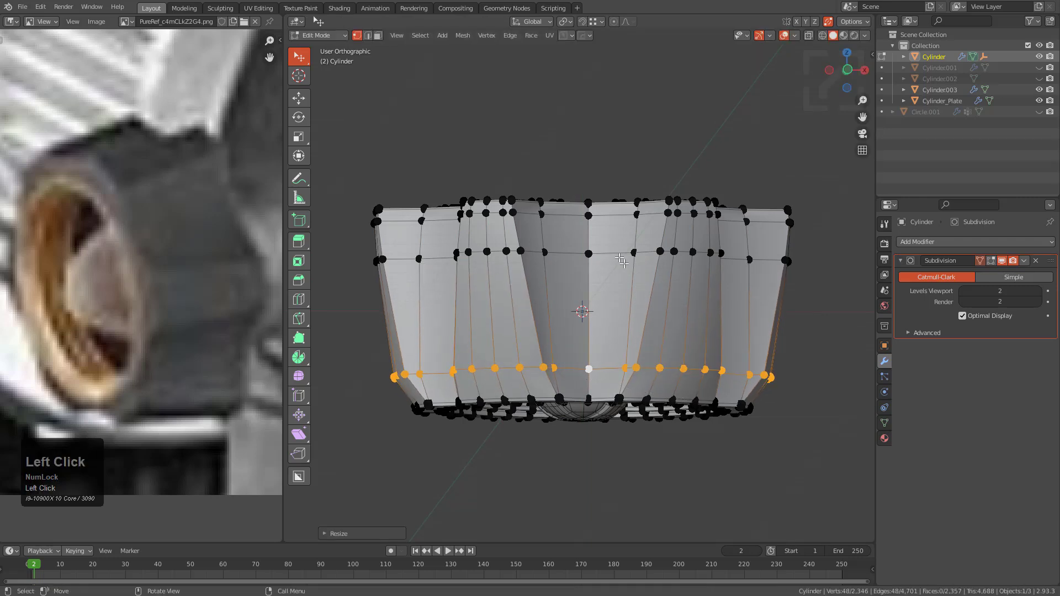
- Slide the knob body's middle side loop and the loop near its upper rim along the surface to adjust their spacing
key("g")
key("g")
left_click(630, 259)
key("g")
key("g")
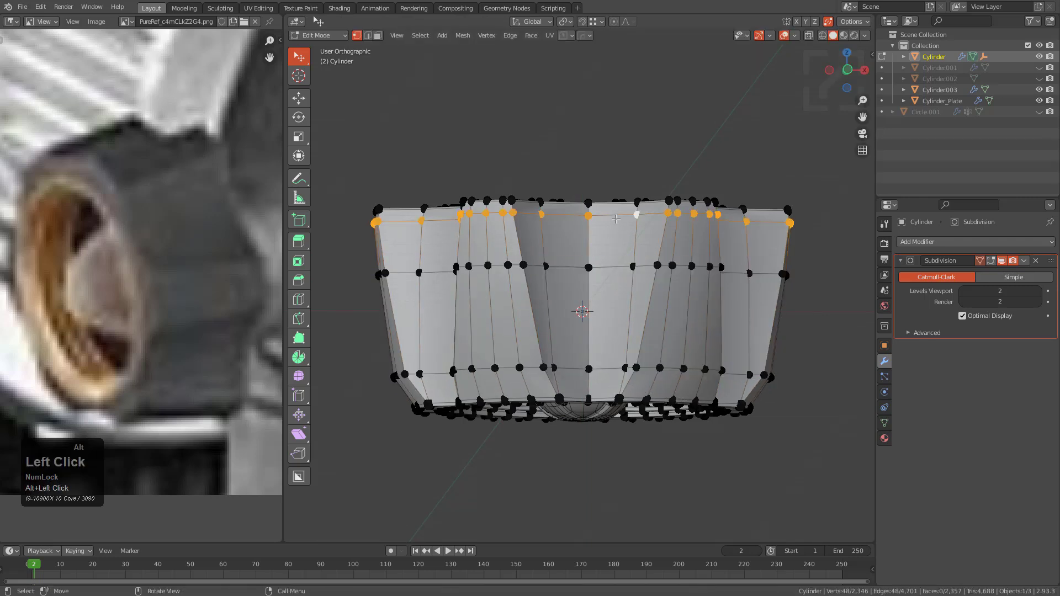
left_click(616, 220)
- Return to Object Mode, check the smoothed knob from its threaded end and save the file
key("Tab")
middle_click_drag(615, 221, 714, 403)
key("Tab")
left_click(644, 376, "alt")
key("Tab")
scroll(697, 302, "down", 1)
middle_click_drag(620, 315, 632, 302)
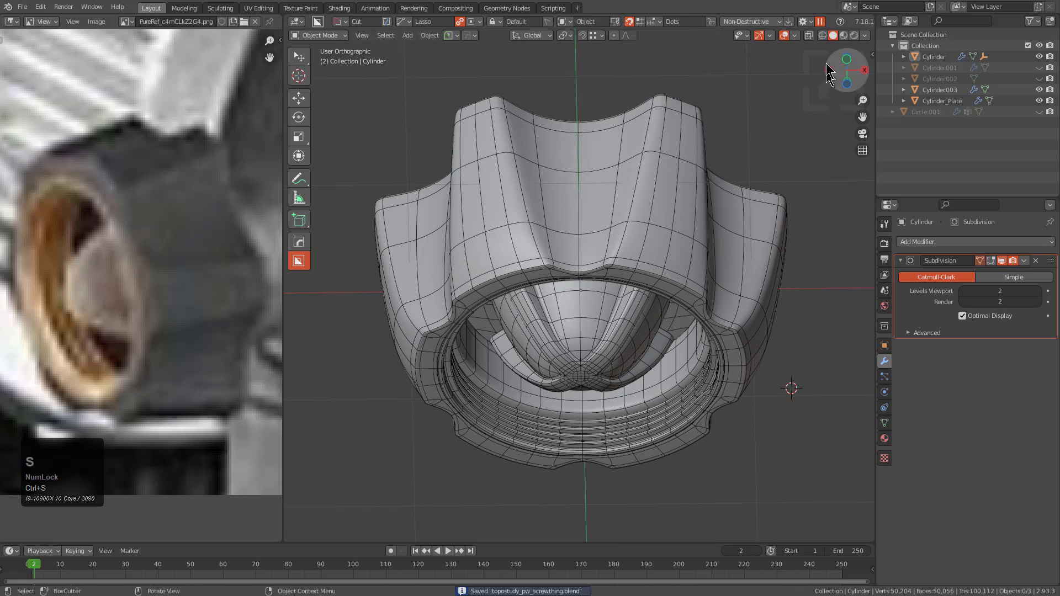
- Hide the floor grid, axes and 3D cursor in the viewport overlays, and duplicate the current Layout workspace
left_click(795, 36)
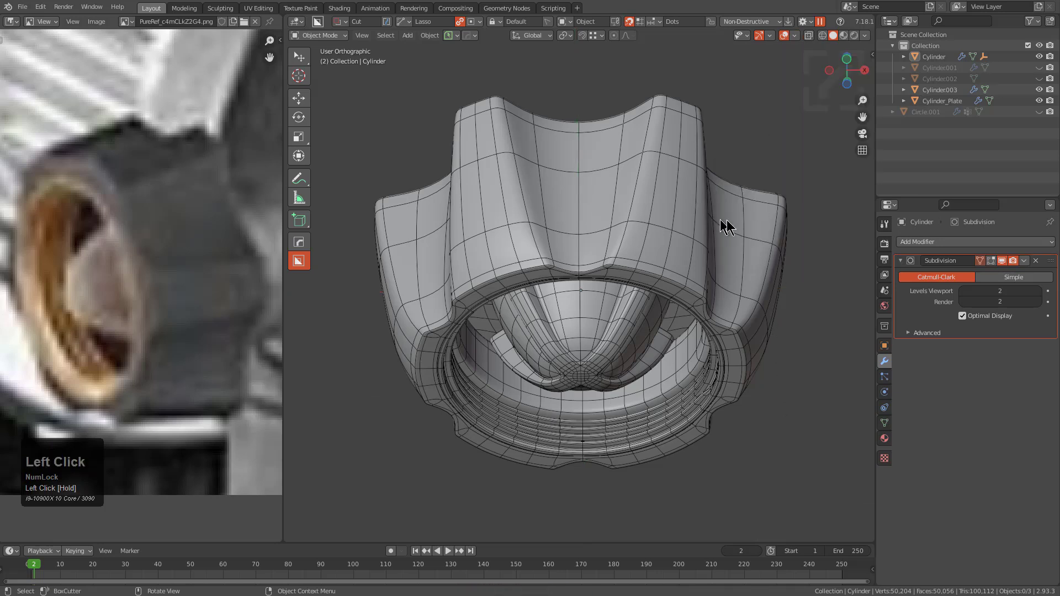
left_click(795, 35)
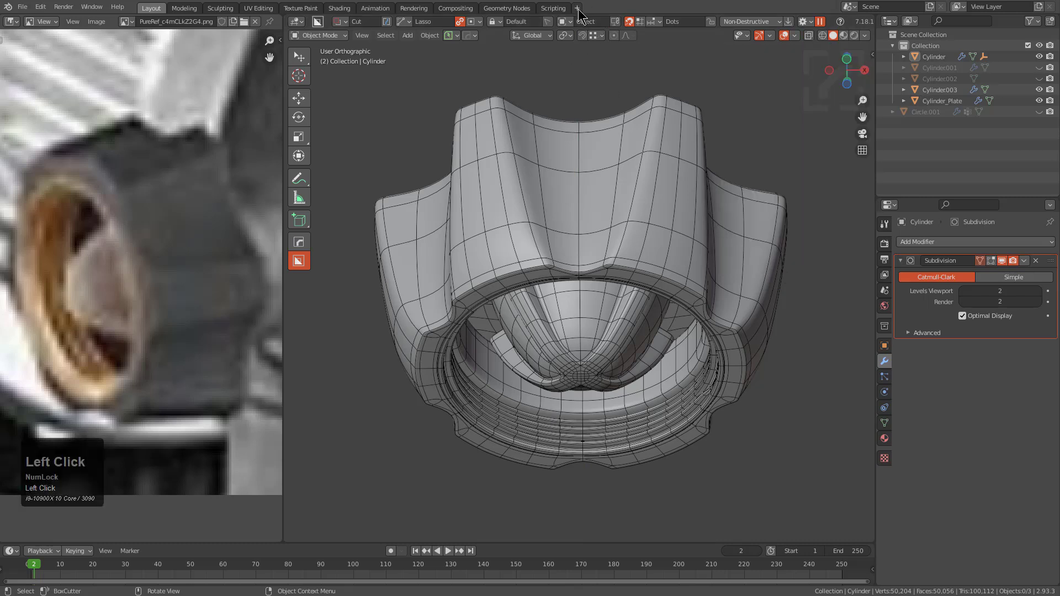
left_click(538, 90)
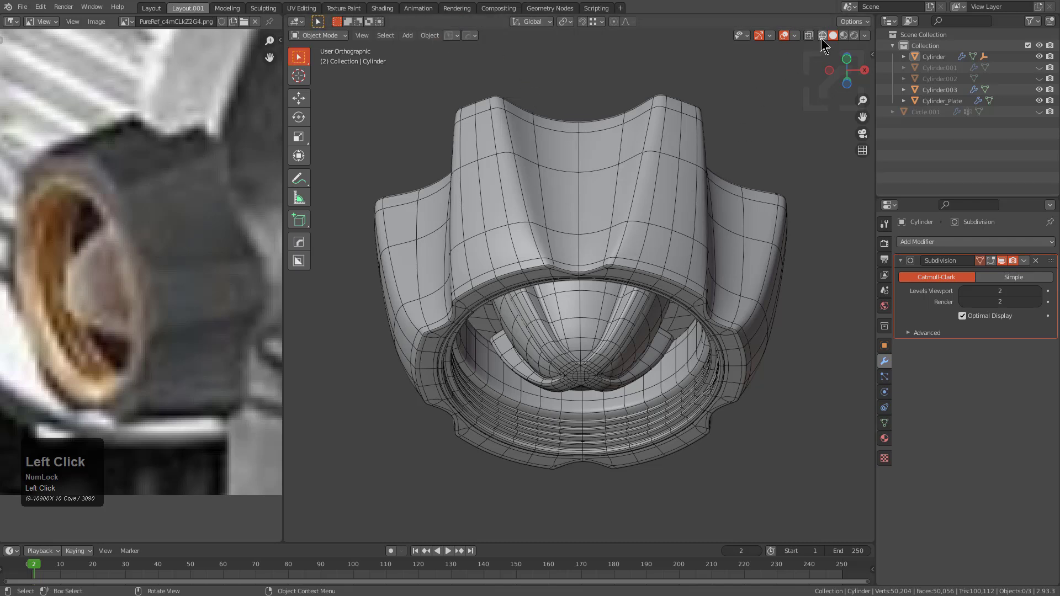
left_click(795, 36)
left_click(796, 386)
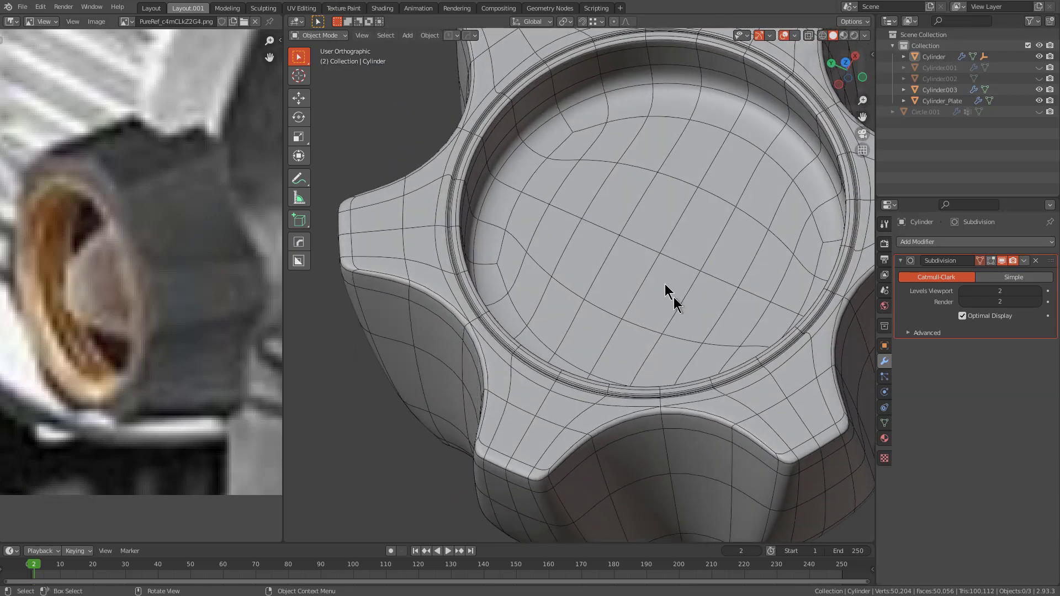
- Edit the knob body and delete the inner faces of the recess floor at the end opposite the thread
left_click(655, 244)
key("KP_Decimal")
key("Tab")
key("3")
left_click(616, 163, "alt")
middle_click_drag(616, 163, 593, 219)
key("alt+a")
scroll(593, 219, "up", 1)
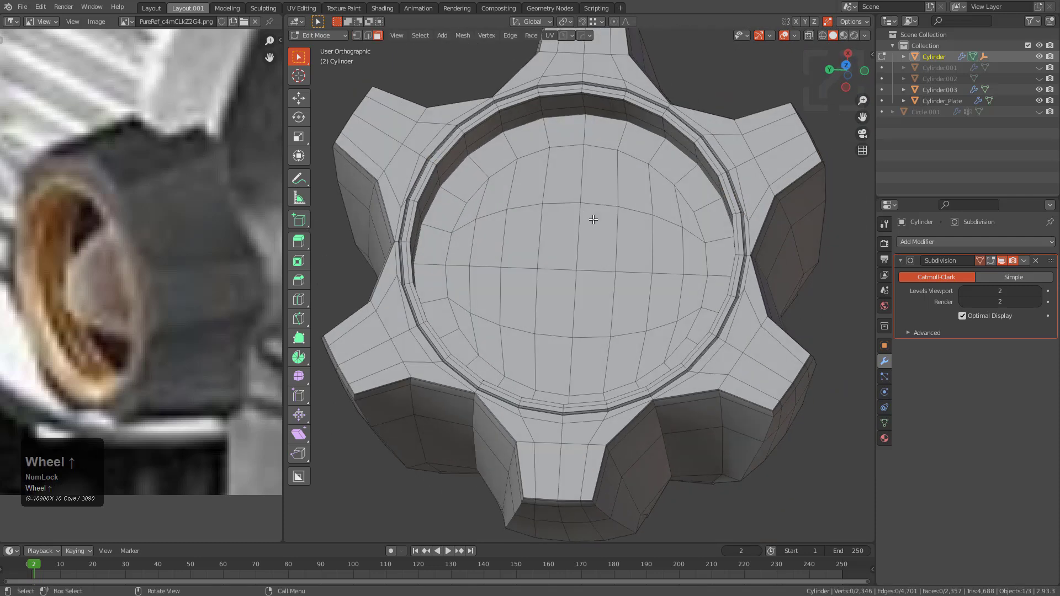
key("1")
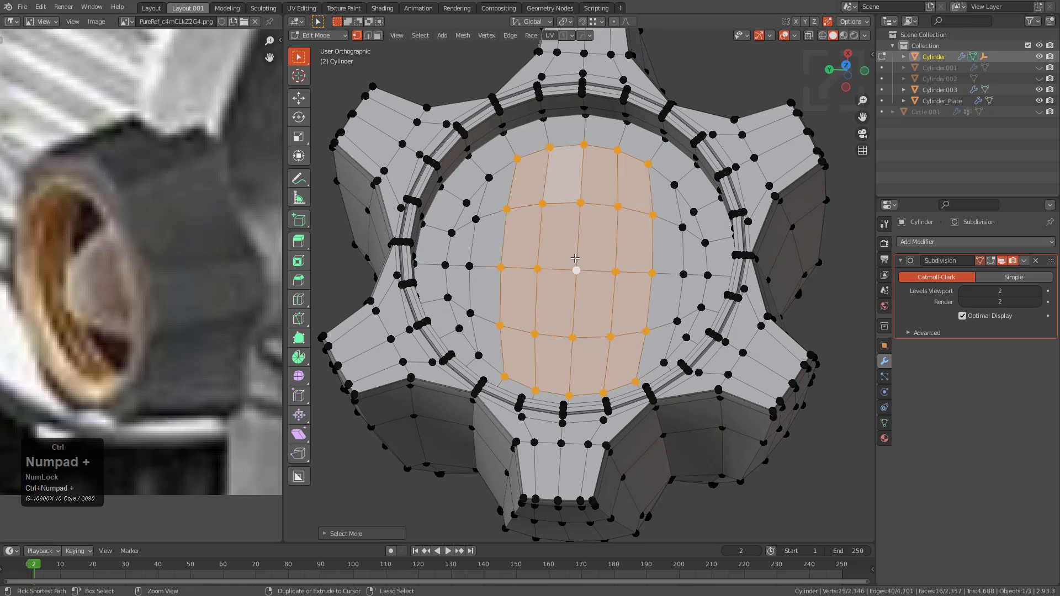
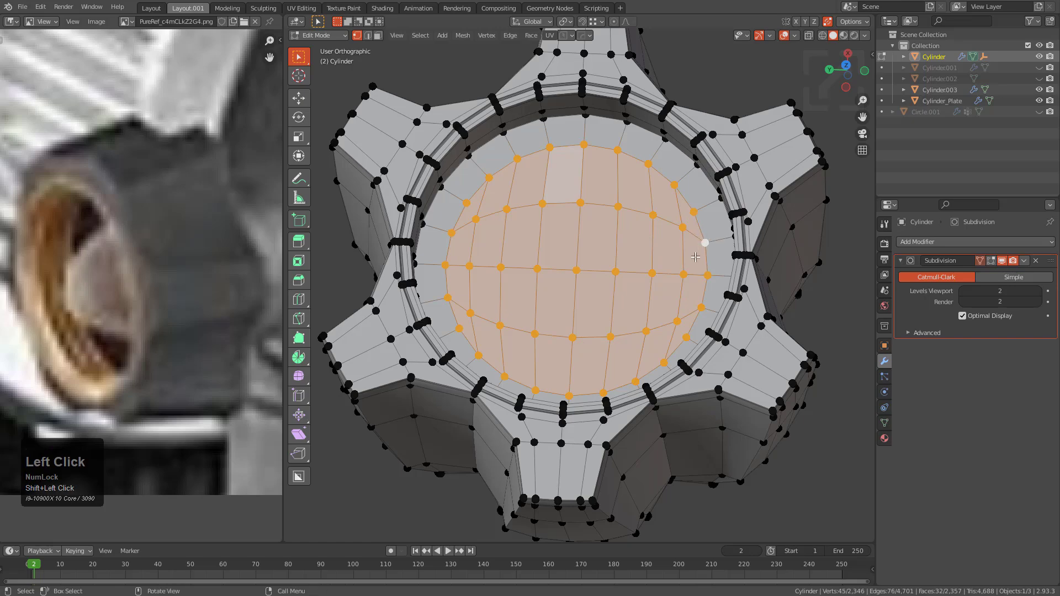
key("x")
left_click(674, 289)
- Isolate the knob body and delete the vertices of the separate floor disc on its threaded side
middle_click_drag(673, 289, 672, 186)
key("KP_Divide")
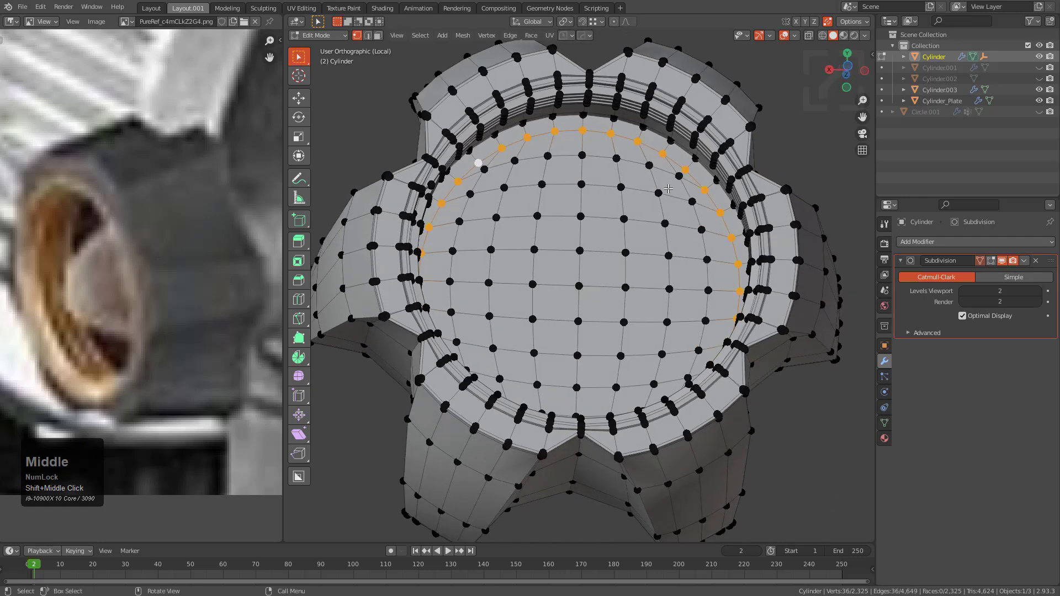
key("l")
key("x")
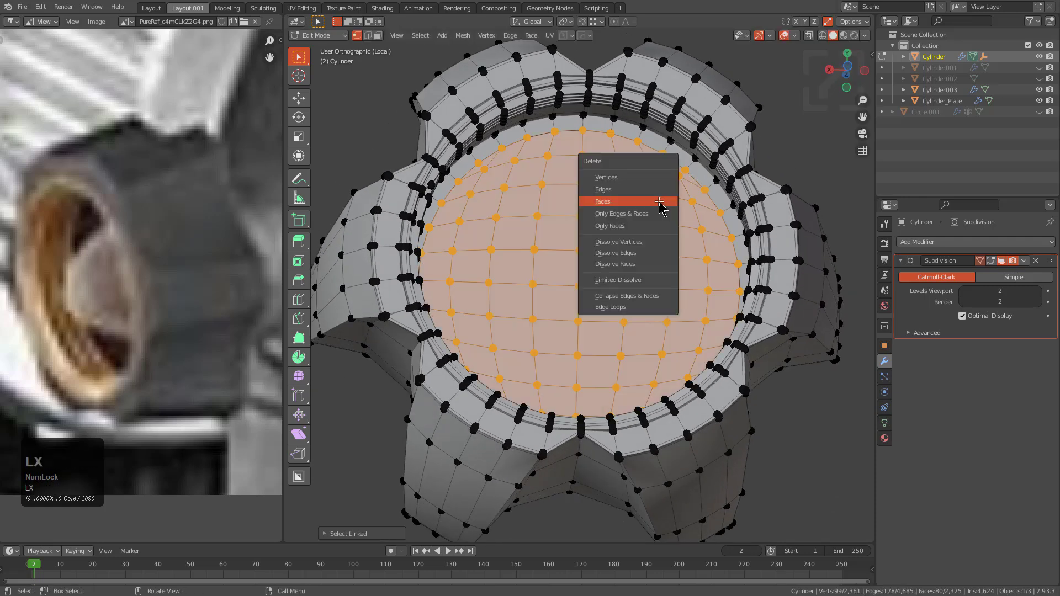
left_click(606, 177)
- Resize the open edge loop on the threaded side and add the recess floor's open loop to the selection
middle_click_drag(645, 182, 627, 303, "alt")
scroll(618, 314, "up", 3)
scroll(619, 315, "down", 1)
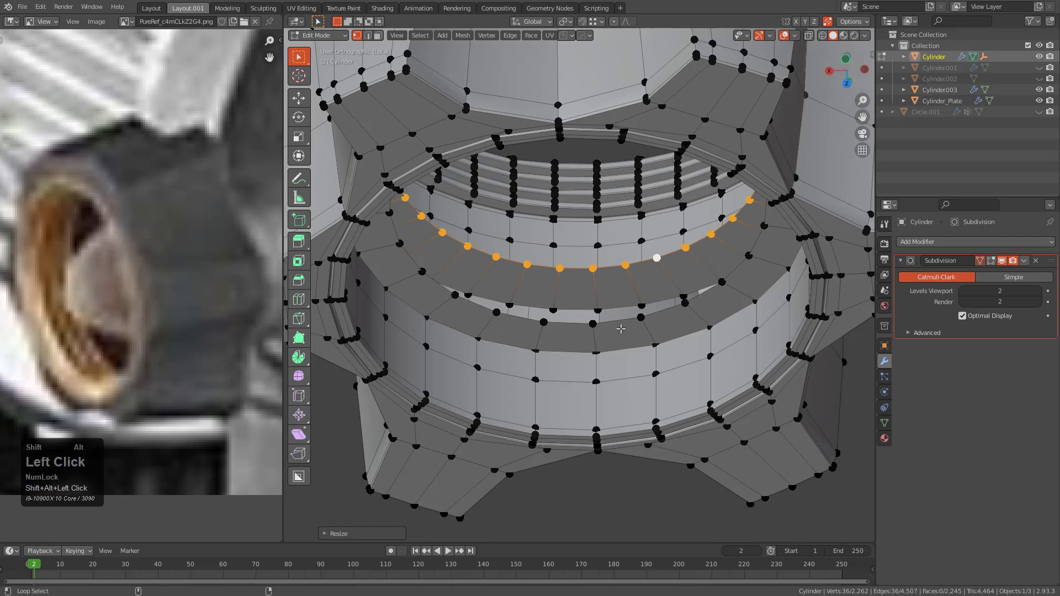
left_click(620, 318, "alt+shift")
- Try to bridge the two selected open edge loops directly, and undo it
right_click(621, 336)
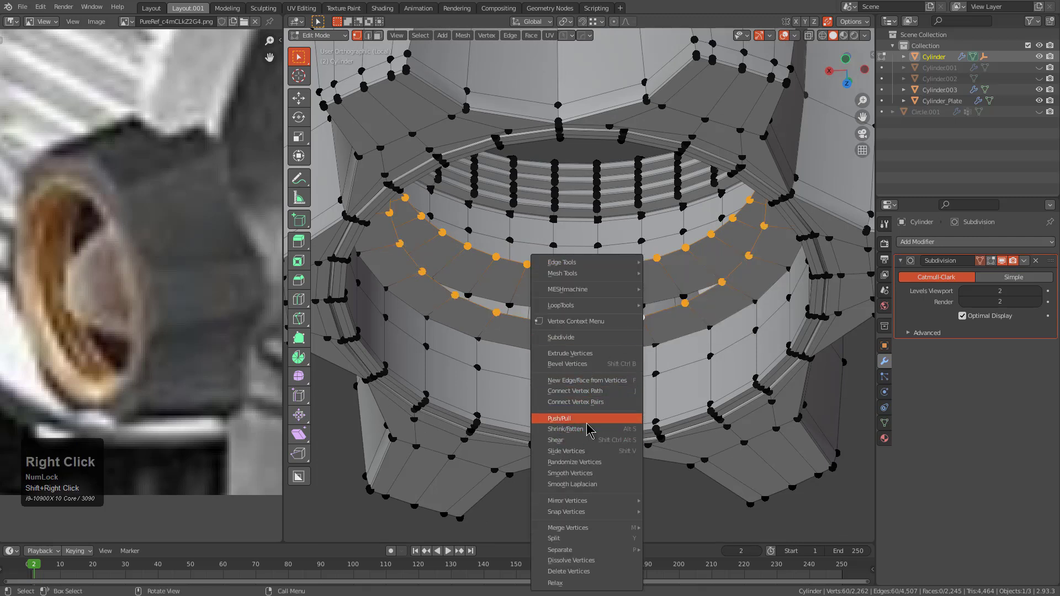
left_click(601, 395)
key("2")
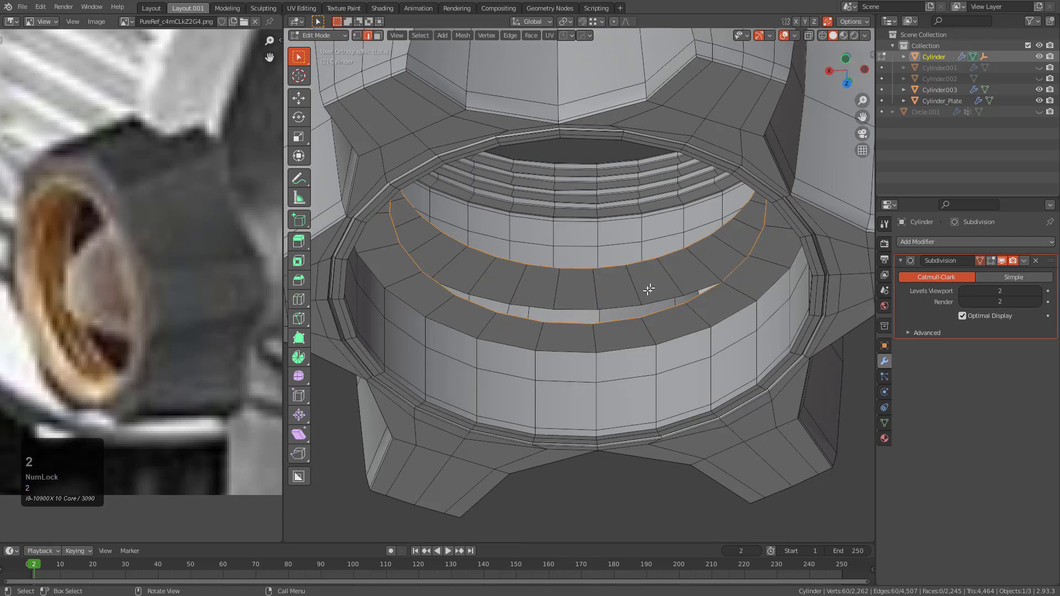
right_click(645, 319)
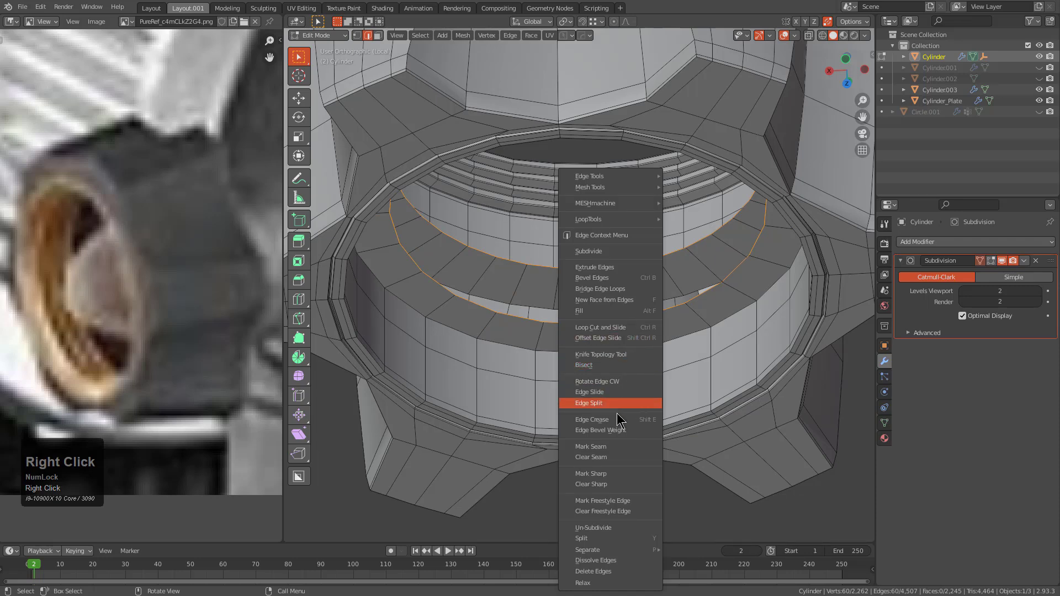
left_click(636, 297)
scroll(630, 293, "up", 3)
middle_click_drag(630, 294, 559, 331)
key("ctrl+z")
- Extrude the two open loops toward each other twice by scaling them along Z, narrowing the gap between them
key("1")
scroll(584, 303, "down", 2)
scroll(570, 315, "up", 3)
scroll(569, 315, "up", 2)
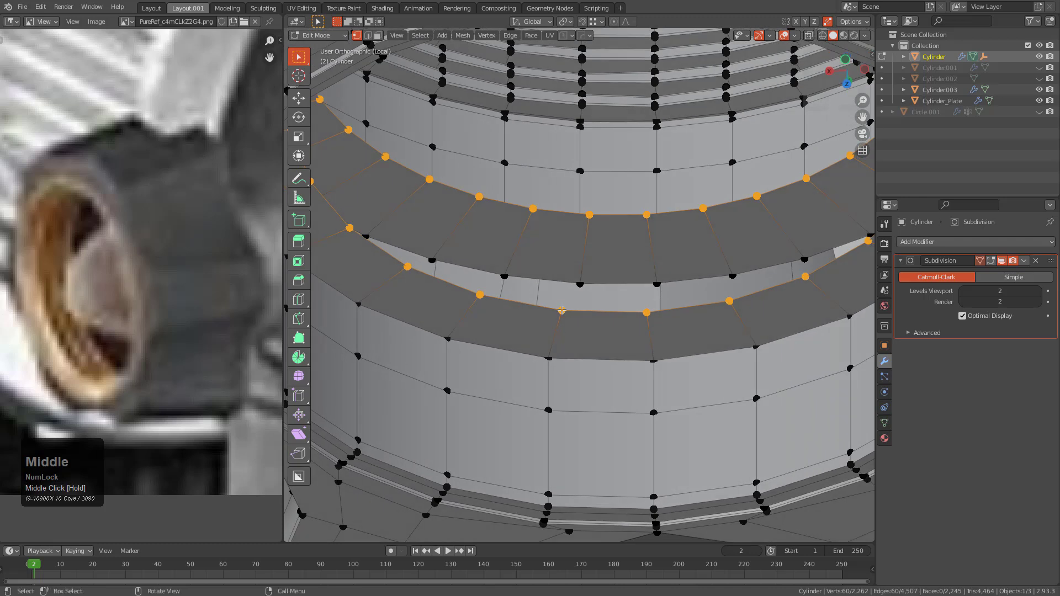
key("s")
key("z")
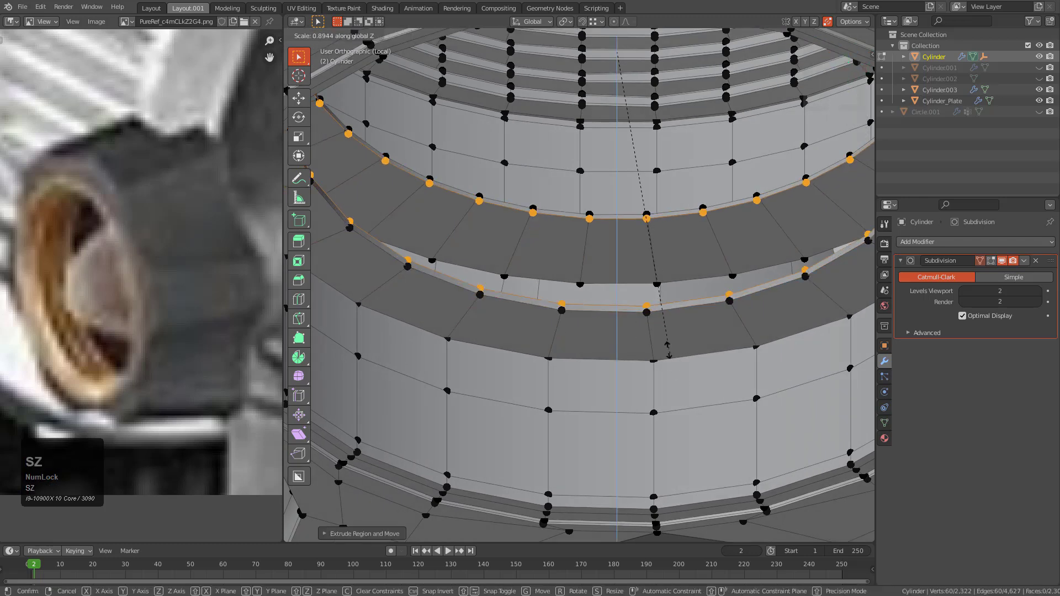
left_click(606, 246)
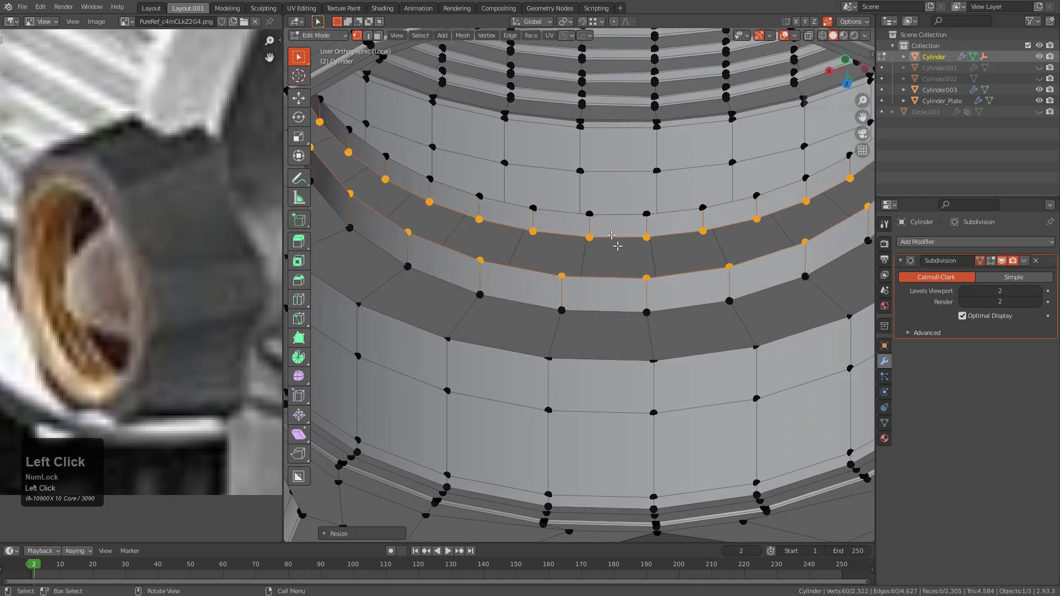
key("s")
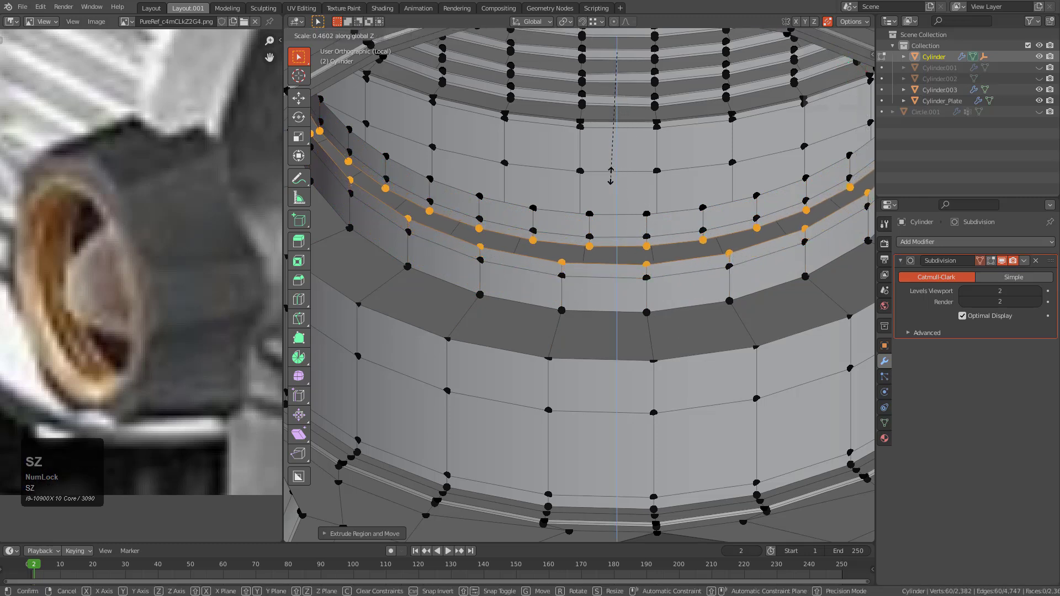
left_click(597, 264)
- Bridge the two narrowed edge loops and convert the new triangles to quads with an adjusted maximum shape angle
scroll(600, 246, "up", 2)
right_click(584, 288)
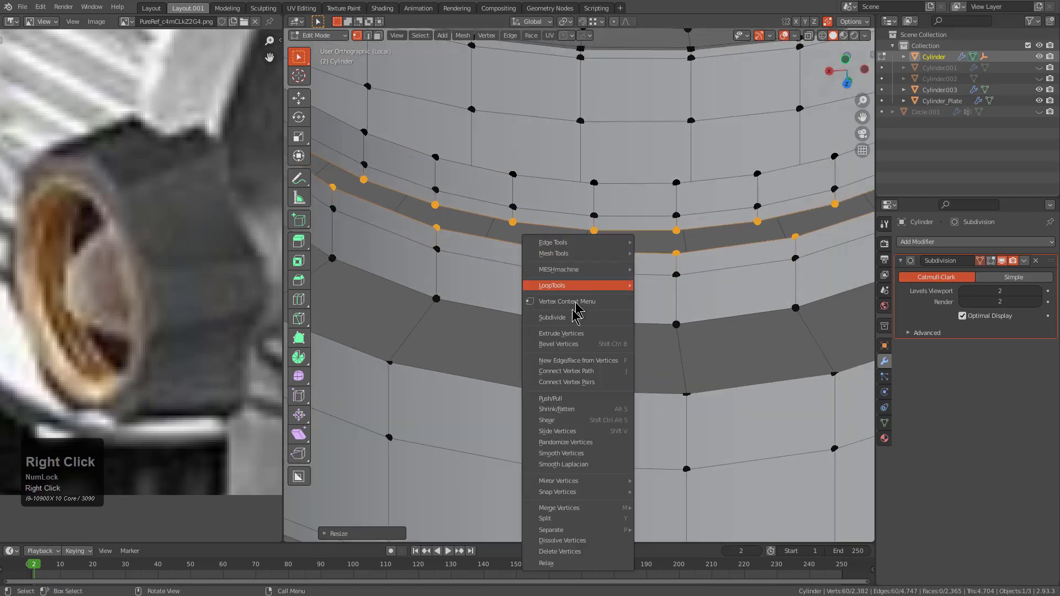
key("2")
right_click(664, 259)
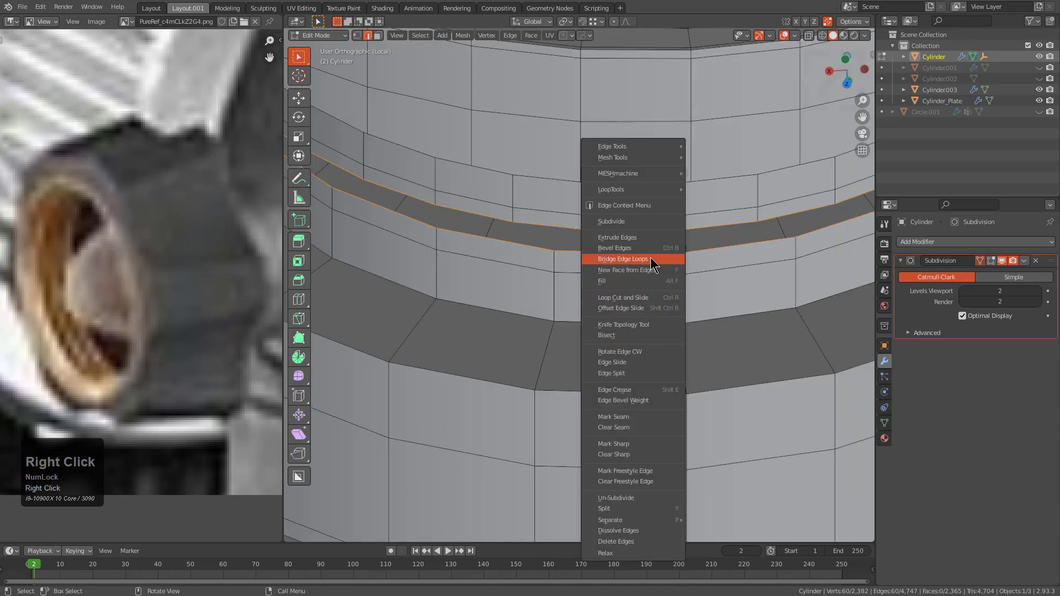
left_click(623, 259)
scroll(647, 263, "down", 4)
scroll(645, 260, "up", 3)
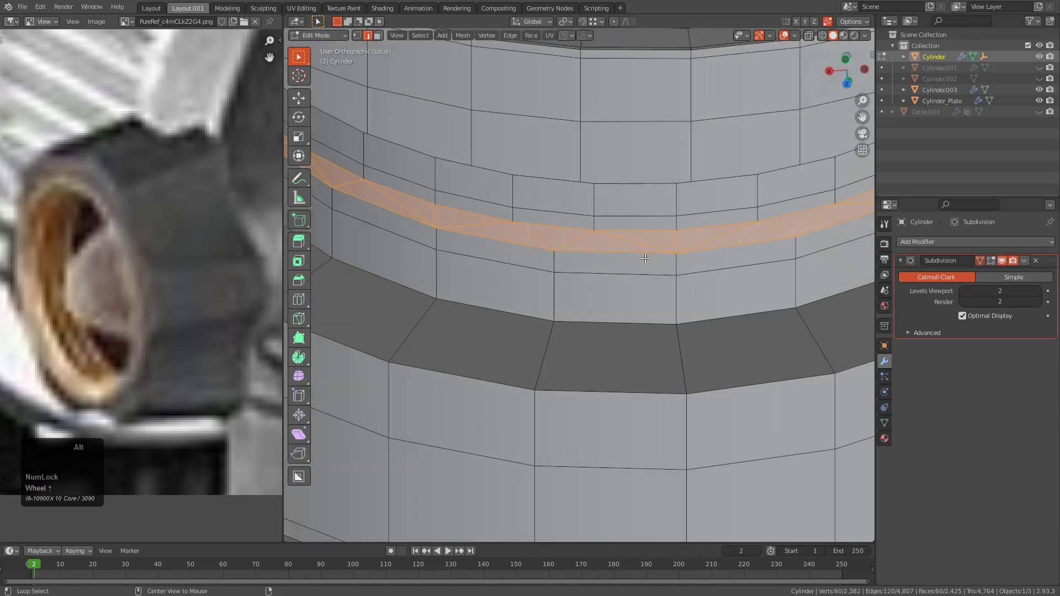
key("F9")
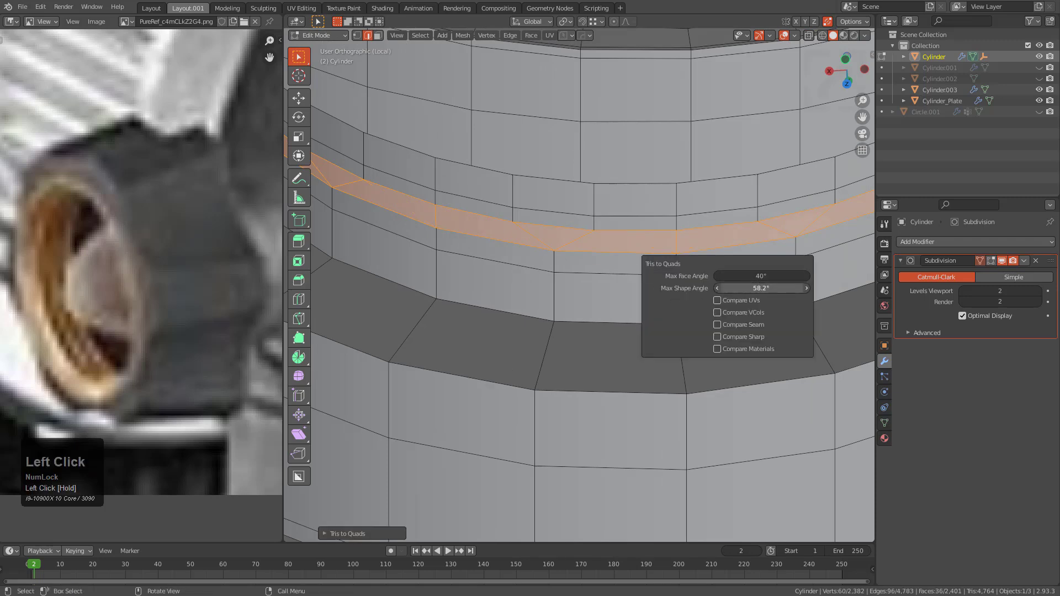
- Bevel the edge loops bordering the bridged opening with 2 segments, a profile of 1.000 and a width of about 0.037 m
scroll(580, 229, "down", 3)
key("Tab")
middle_click_drag(580, 229, 544, 312)
key("alt+a")
key("Tab")
scroll(542, 296, "up", 3)
key("2")
left_click(546, 280, "alt")
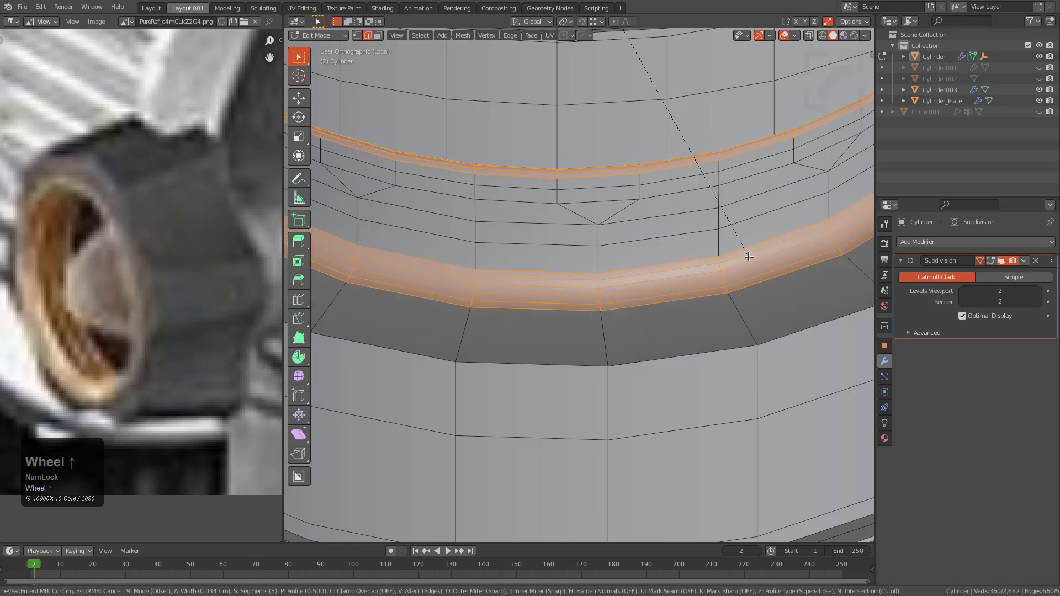
scroll(749, 256, "up", 1)
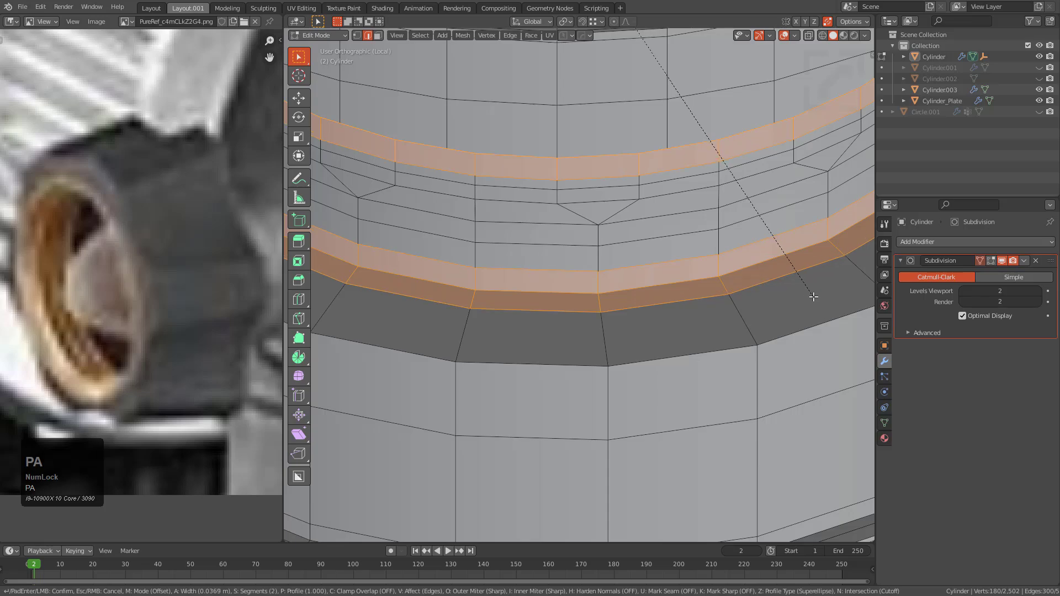
- Examine the smoothed shading and topology of the bridged opening and its bevelled edges from inside the recess
key("Tab")
scroll(624, 230, "down", 2)
middle_click_drag(625, 229, 605, 355)
scroll(562, 232, "down", 2)
scroll(587, 260, "up", 3)
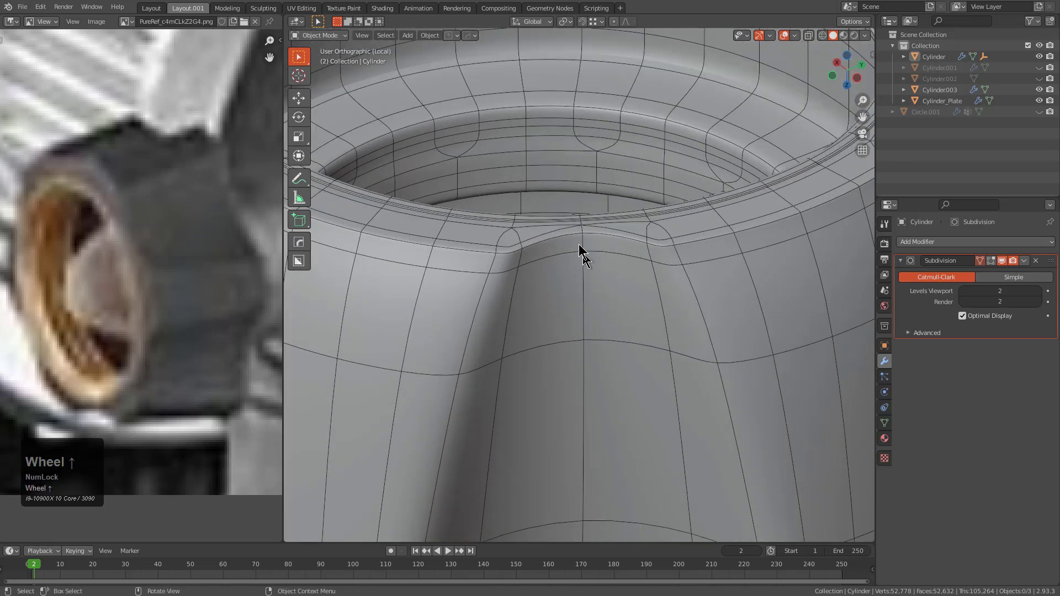
scroll(593, 312, "up", 2, "shift")
middle_click_drag(594, 315, 597, 281)
mouse_move(548, 255)
middle_mouse_down()
mouse_move(568, 333)
mouse_move(528, 235)
mouse_move(545, 274)
mouse_move(533, 267)
middle_mouse_up()
key("Tab")
scroll(567, 247, "up", 2)
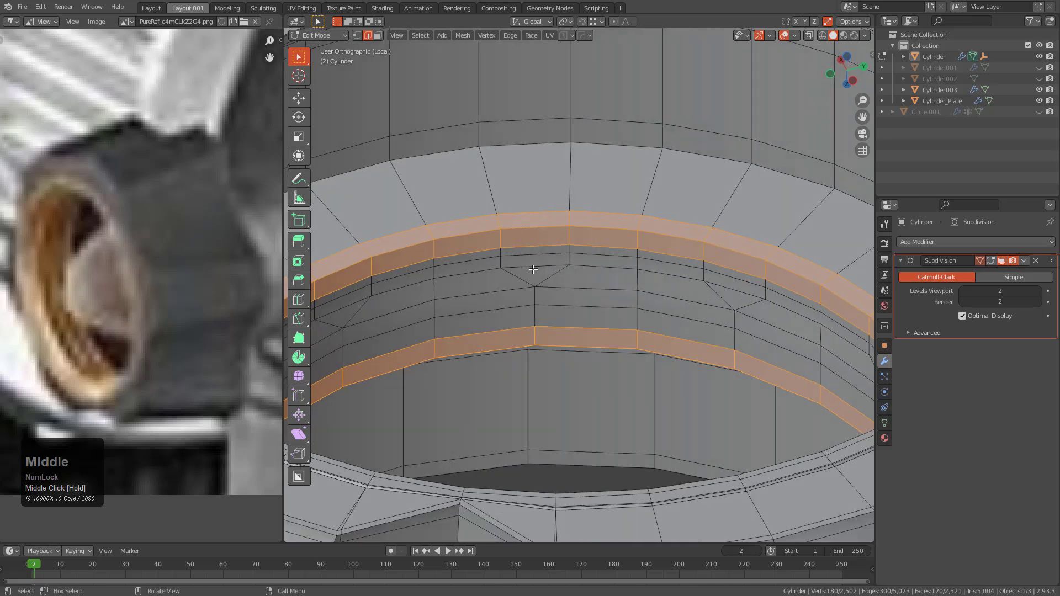
scroll(591, 272, "up", 2)
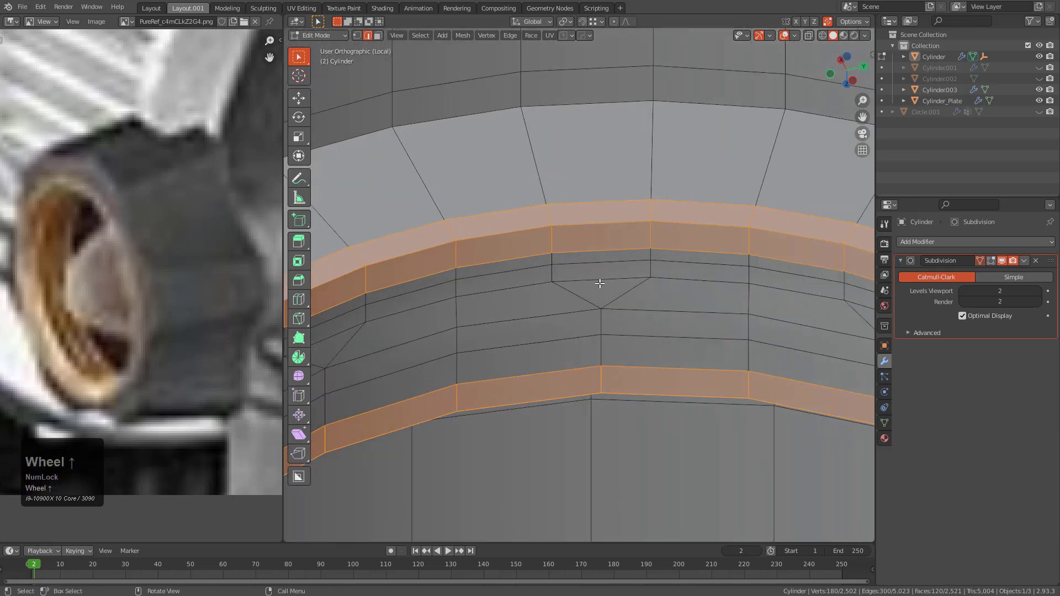
scroll(602, 283, "down", 1)
key("Tab")
middle_click_drag(620, 286, 534, 296)
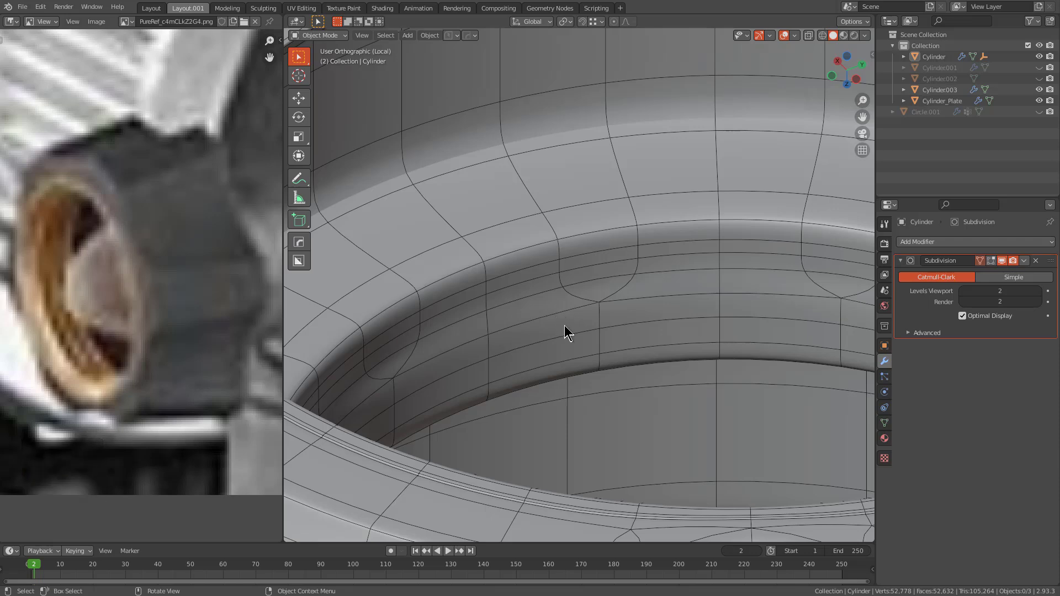
middle_click_drag(592, 338, 586, 308)
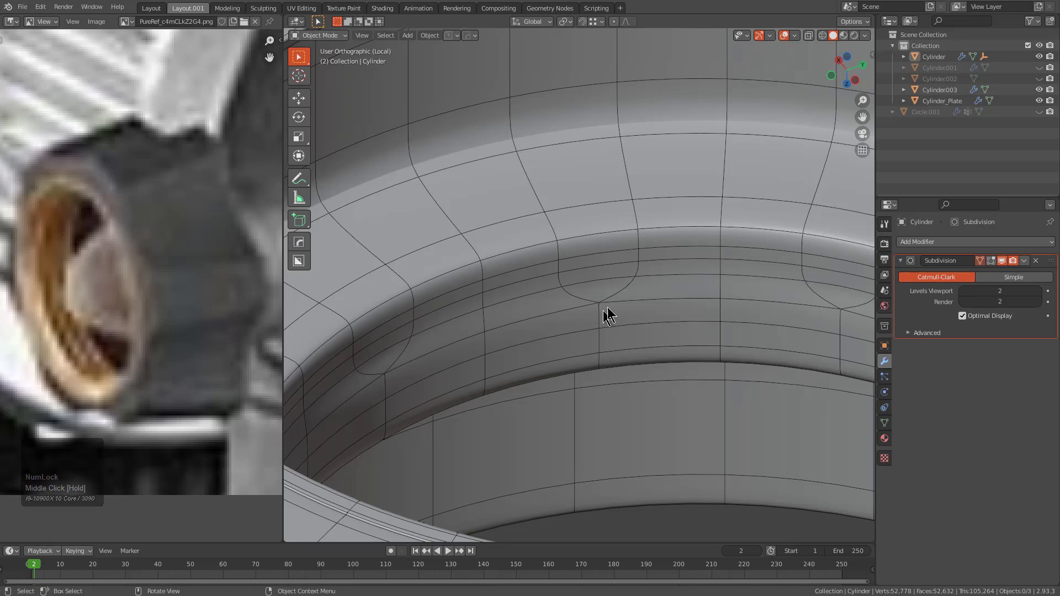
middle_click_drag(659, 319, 577, 257)
- Leave the knob body's isolated view and select the central cone object through the recess opening
scroll(637, 308, "down", 5)
key("KP_Divide")
left_click(641, 343)
key("g")
key("z")
right_click(645, 331)
- Edit the cone, select the four faces around the centre of its flat back and round them with LoopTools Circle
key("Tab")
left_click(573, 251)
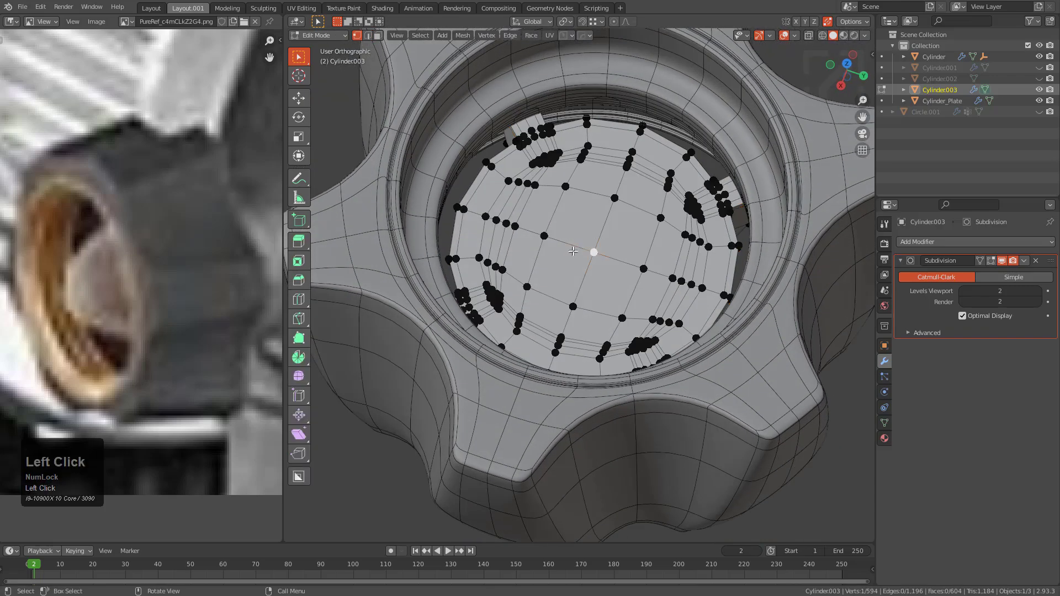
right_click(622, 257)
mouse_move(603, 293)
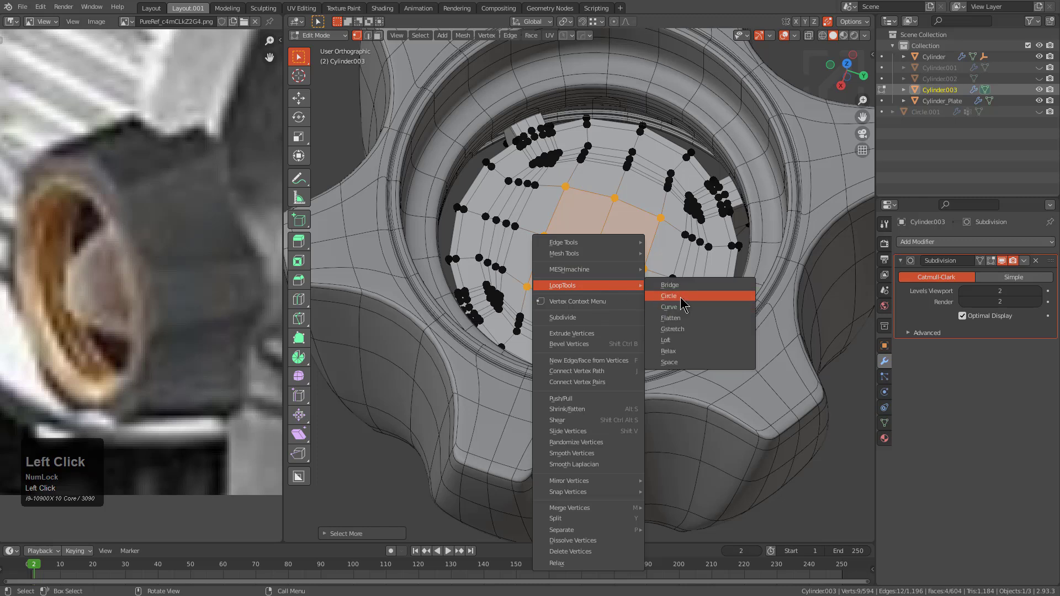
left_click(669, 296)
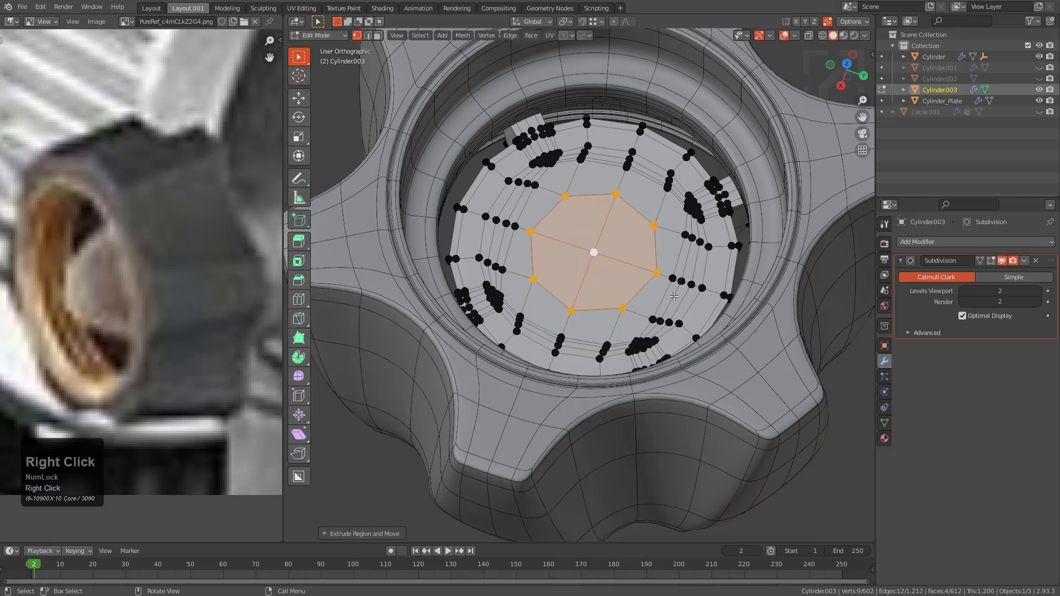
- Scale the extruded circular faces inward and extrude them upward as a shaft protruding beyond the knob's recessed end
key("s")
left_click(667, 281)
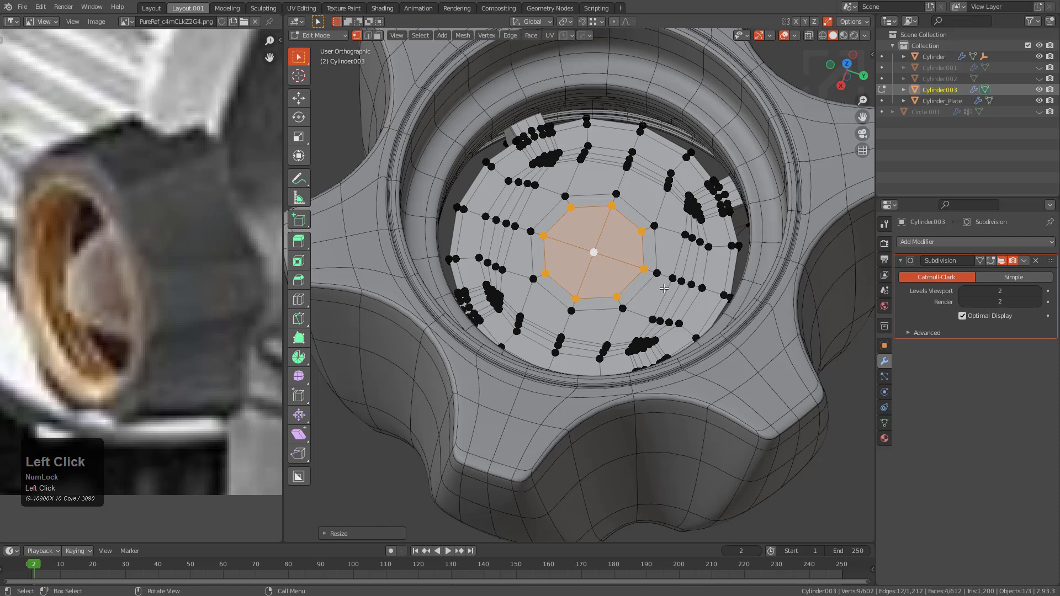
middle_click_drag(666, 279, 660, 272)
key("e")
middle_click_drag(665, 225, 682, 156)
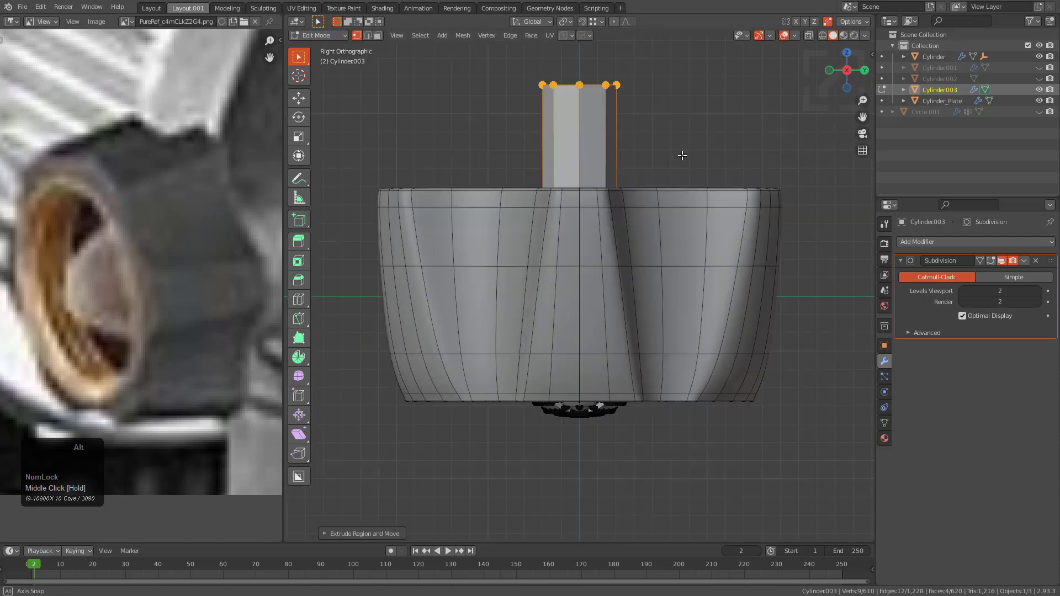
- Add supporting edge loops around the shaft, one close to its base and one just below its flat end
left_click(676, 200)
scroll(673, 244, "up", 2)
middle_click_drag(676, 200, 606, 273)
left_click(674, 233)
scroll(606, 272, "up", 1)
key("ctrl+r")
left_click(607, 274, "ctrl")
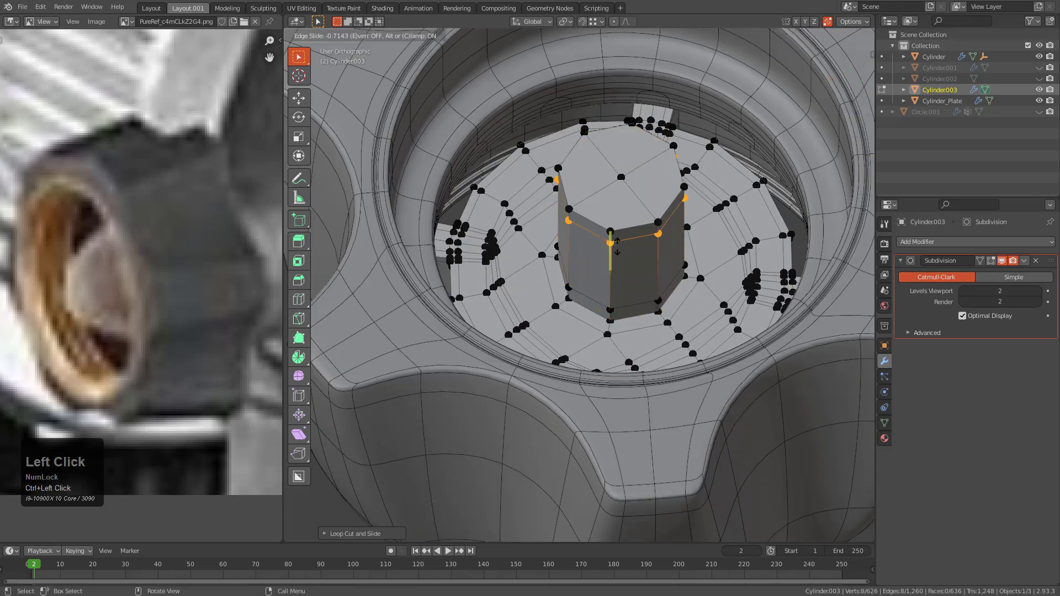
mouse_move(619, 246)
middle_mouse_down()
mouse_move(621, 233)
mouse_move(622, 251)
middle_mouse_up()
scroll(622, 253, "up", 2)
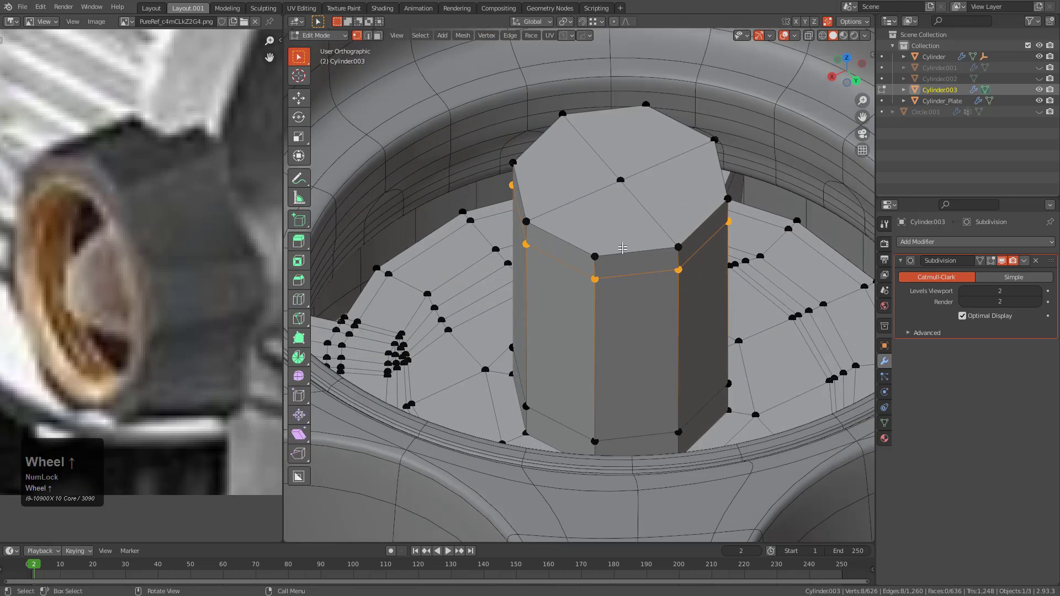
- Select the four faces on the shaft's flat end and inset them slightly to form a narrow border
left_click(618, 228)
left_click(671, 190, "shift")
left_click(604, 165, "shift")
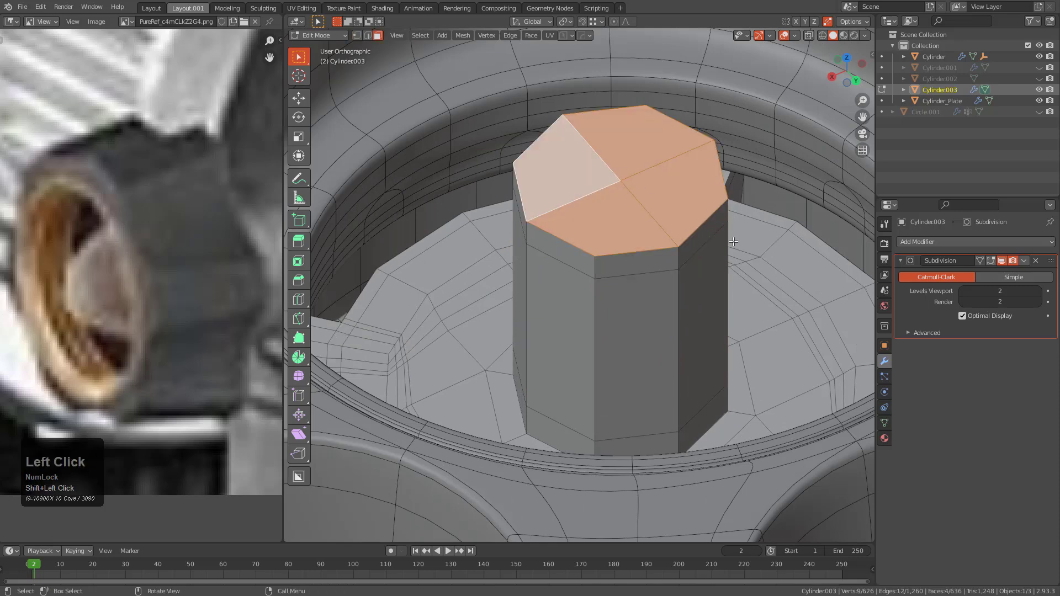
key("Tab")
middle_click_drag(637, 254, 618, 323)
key("Tab")
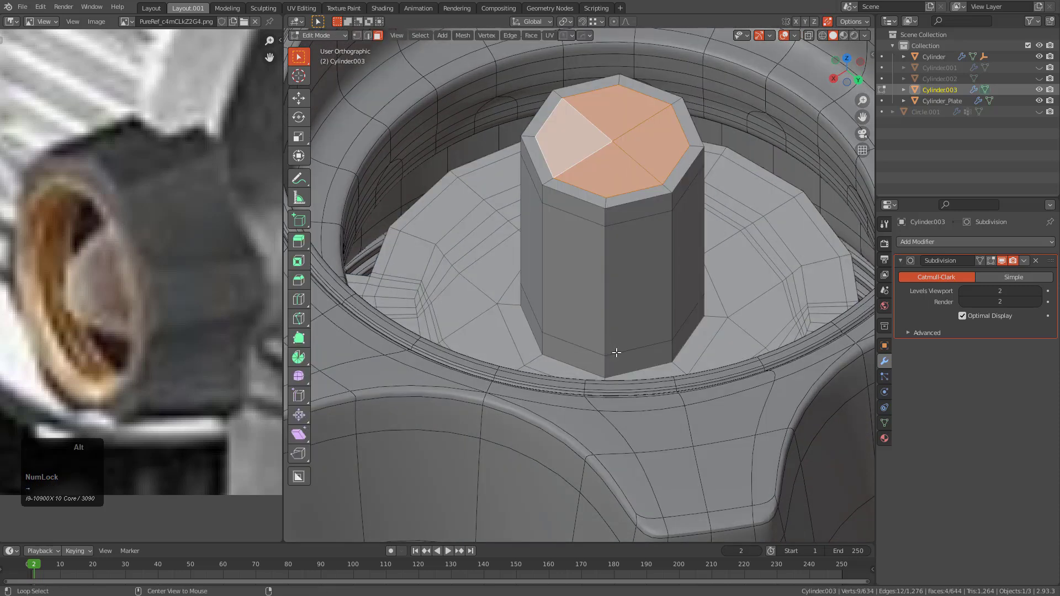
- Shift the shaft's lower and upper supporting edge loops along its length, then return to Object Mode
left_click(616, 352, "alt")
key("g")
left_click(621, 361)
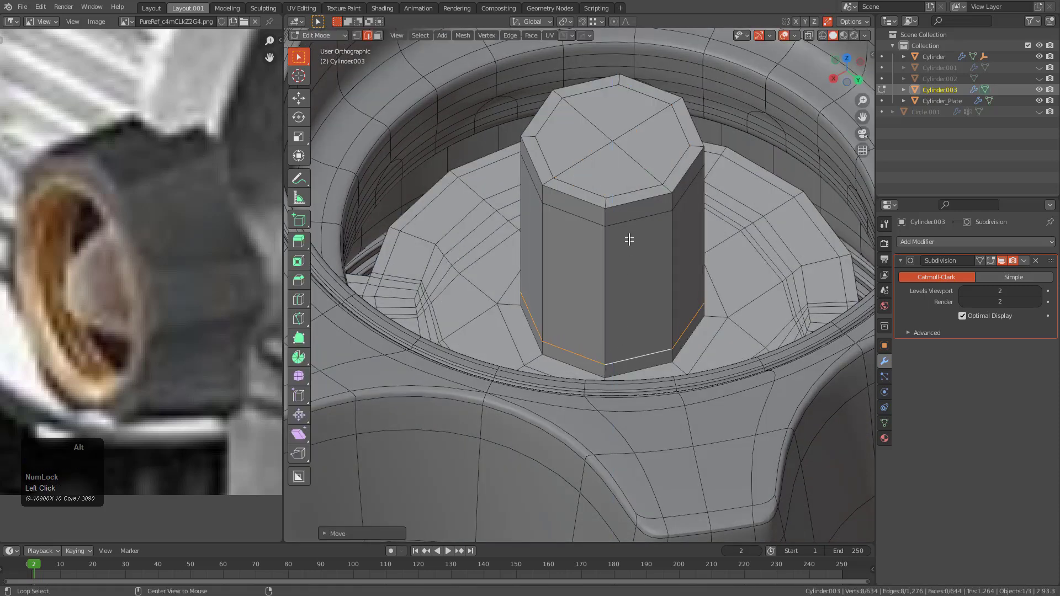
key("g")
key("z")
left_click(629, 209)
key("Tab")
- Examine the smoothed shaft and cone inside the knob from both the recessed and the threaded ends
middle_click_drag(630, 209, 594, 250)
scroll(607, 288, "down", 2)
key("alt+a")
scroll(612, 296, "down", 2)
scroll(504, 369, "up", 3)
middle_click_drag(490, 373, 504, 376)
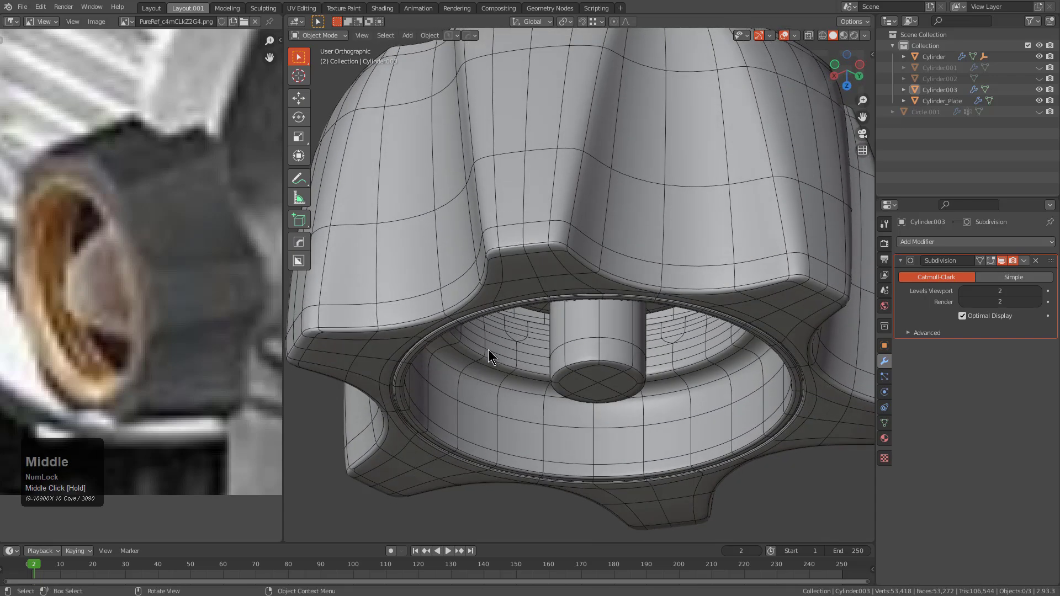
middle_click_drag(700, 263, 703, 360)
scroll(445, 259, "down", 2)
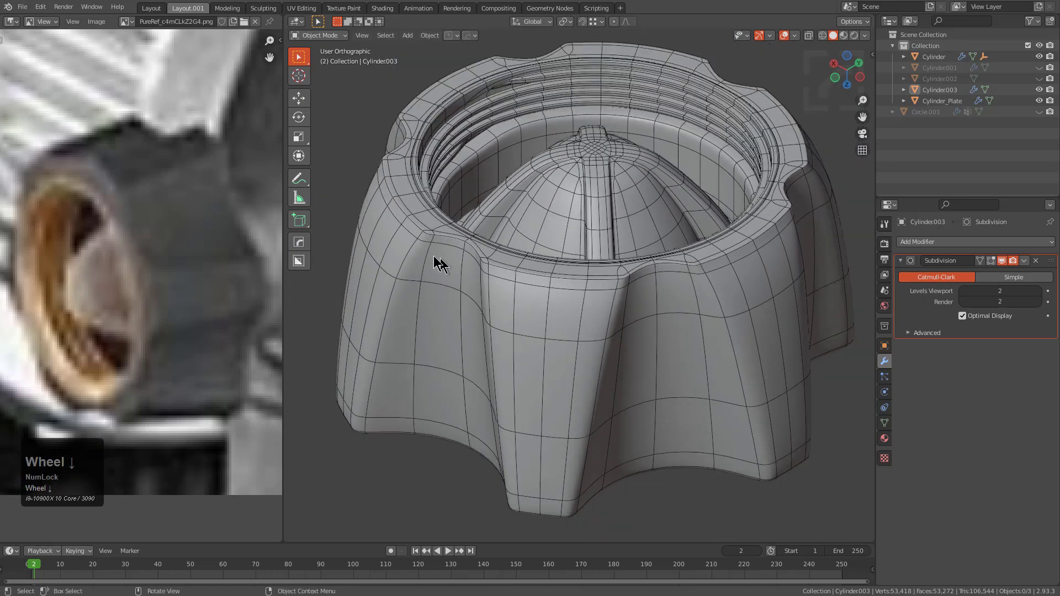
middle_click_drag(439, 374, 423, 273)
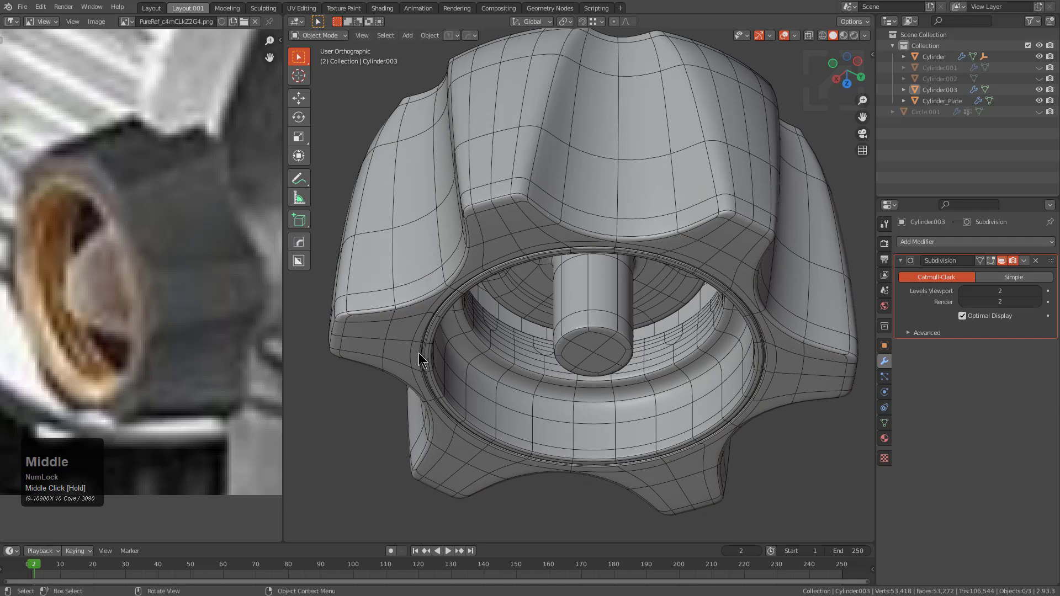
middle_click_drag(506, 278, 428, 330)
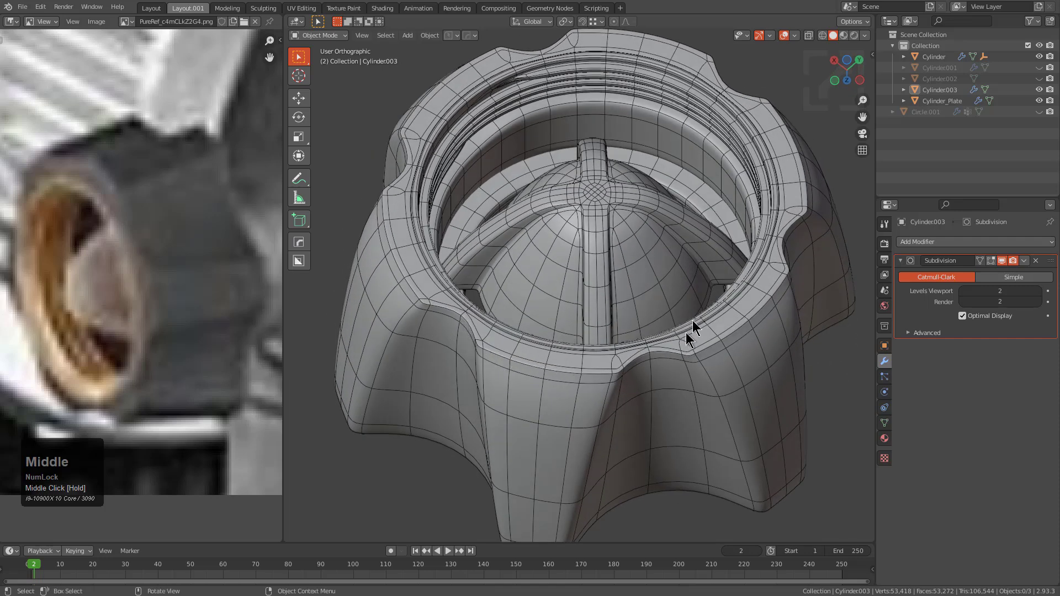
middle_click_drag(597, 114, 453, 367)
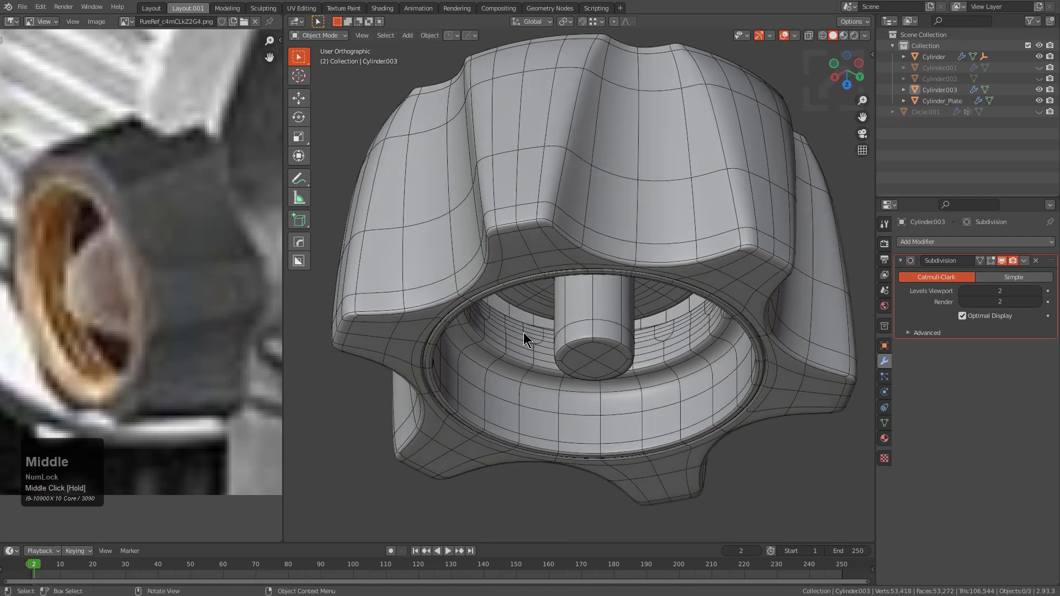
- Edit the knob body and add an edge loop to the recess's inner wall, slid close to its inner shoulder
middle_click_drag(571, 312, 571, 325)
left_click(561, 413)
key("Tab")
key("ctrl+r")
left_click(561, 414)
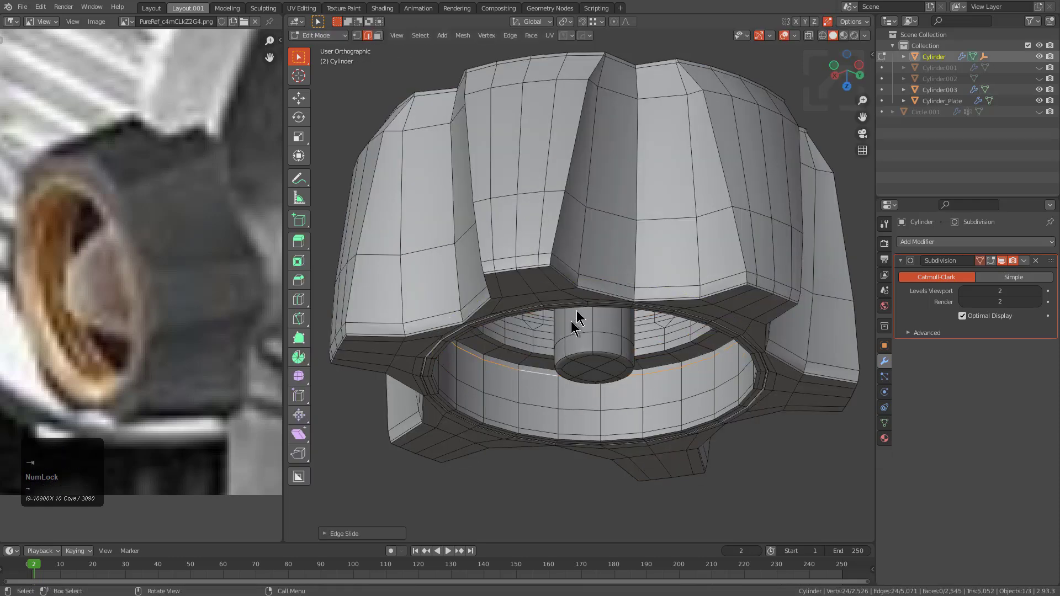
key("Tab")
- Review the assembled knob's outer lobes, threaded bore and ridged cone against the reference photo
middle_click_drag(613, 240, 628, 289)
scroll(639, 287, "down", 3)
scroll(638, 291, "up", 1)
middle_click_drag(630, 295, 629, 295)
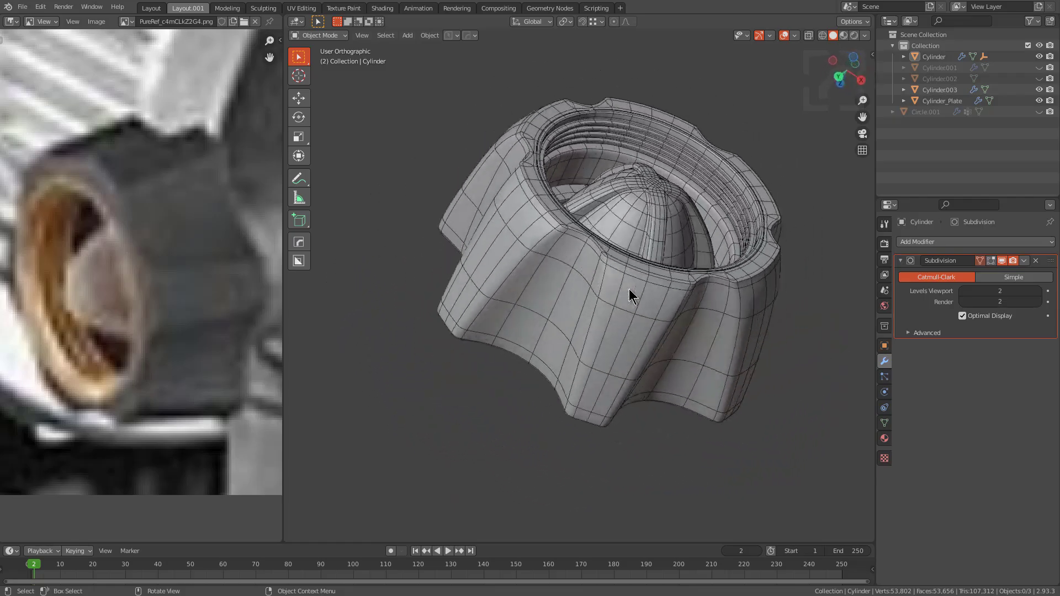
middle_click_drag(630, 295, 630, 295)
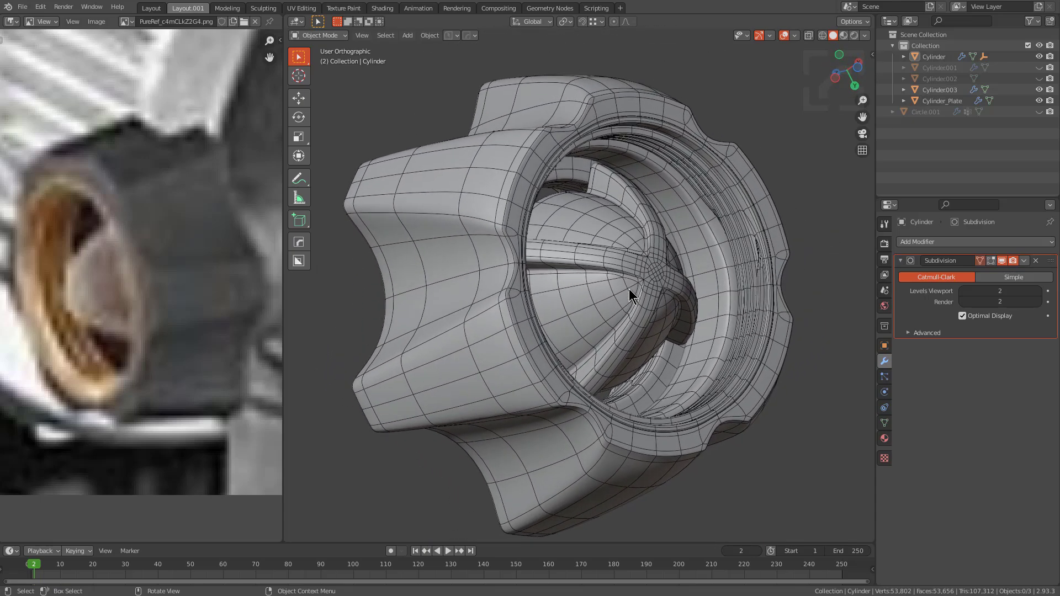